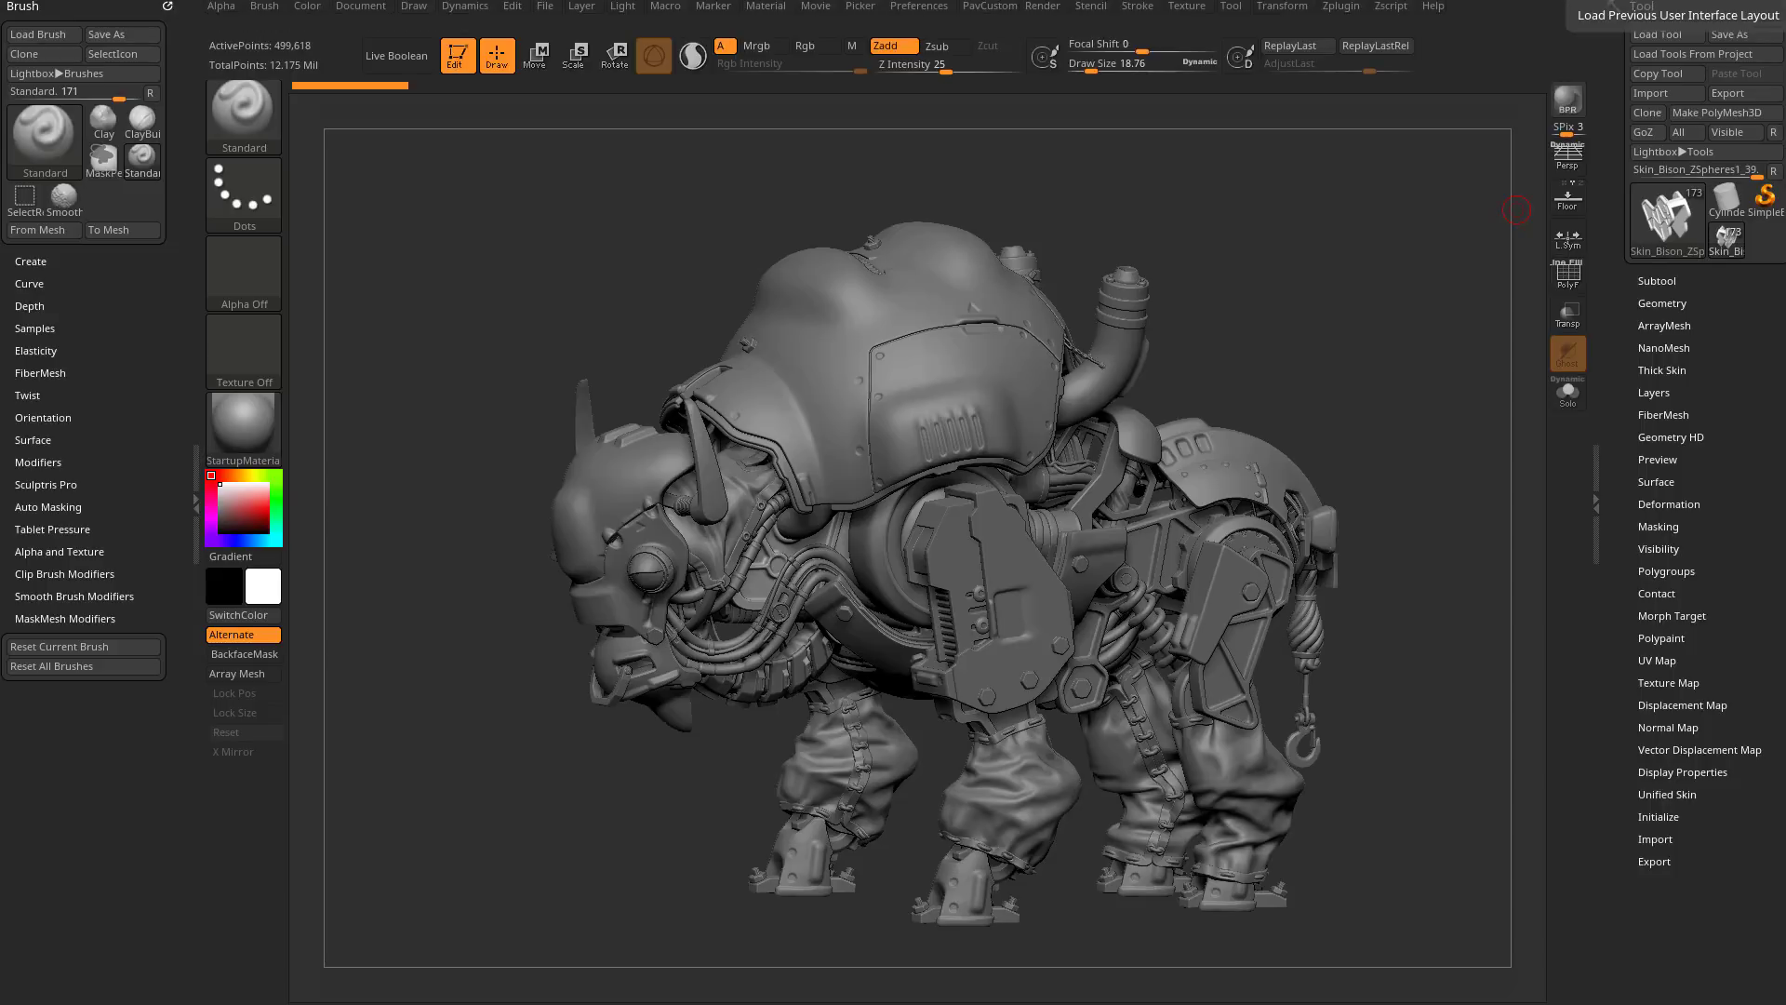
Step: Open the subtool list and hide every subtool folder except Structure
mouse_move(1336, 353)
mouse_down()
mouse_move(487, 618)
mouse_move(1348, 399)
mouse_move(1268, 399)
mouse_up()
key(s)
key(s)
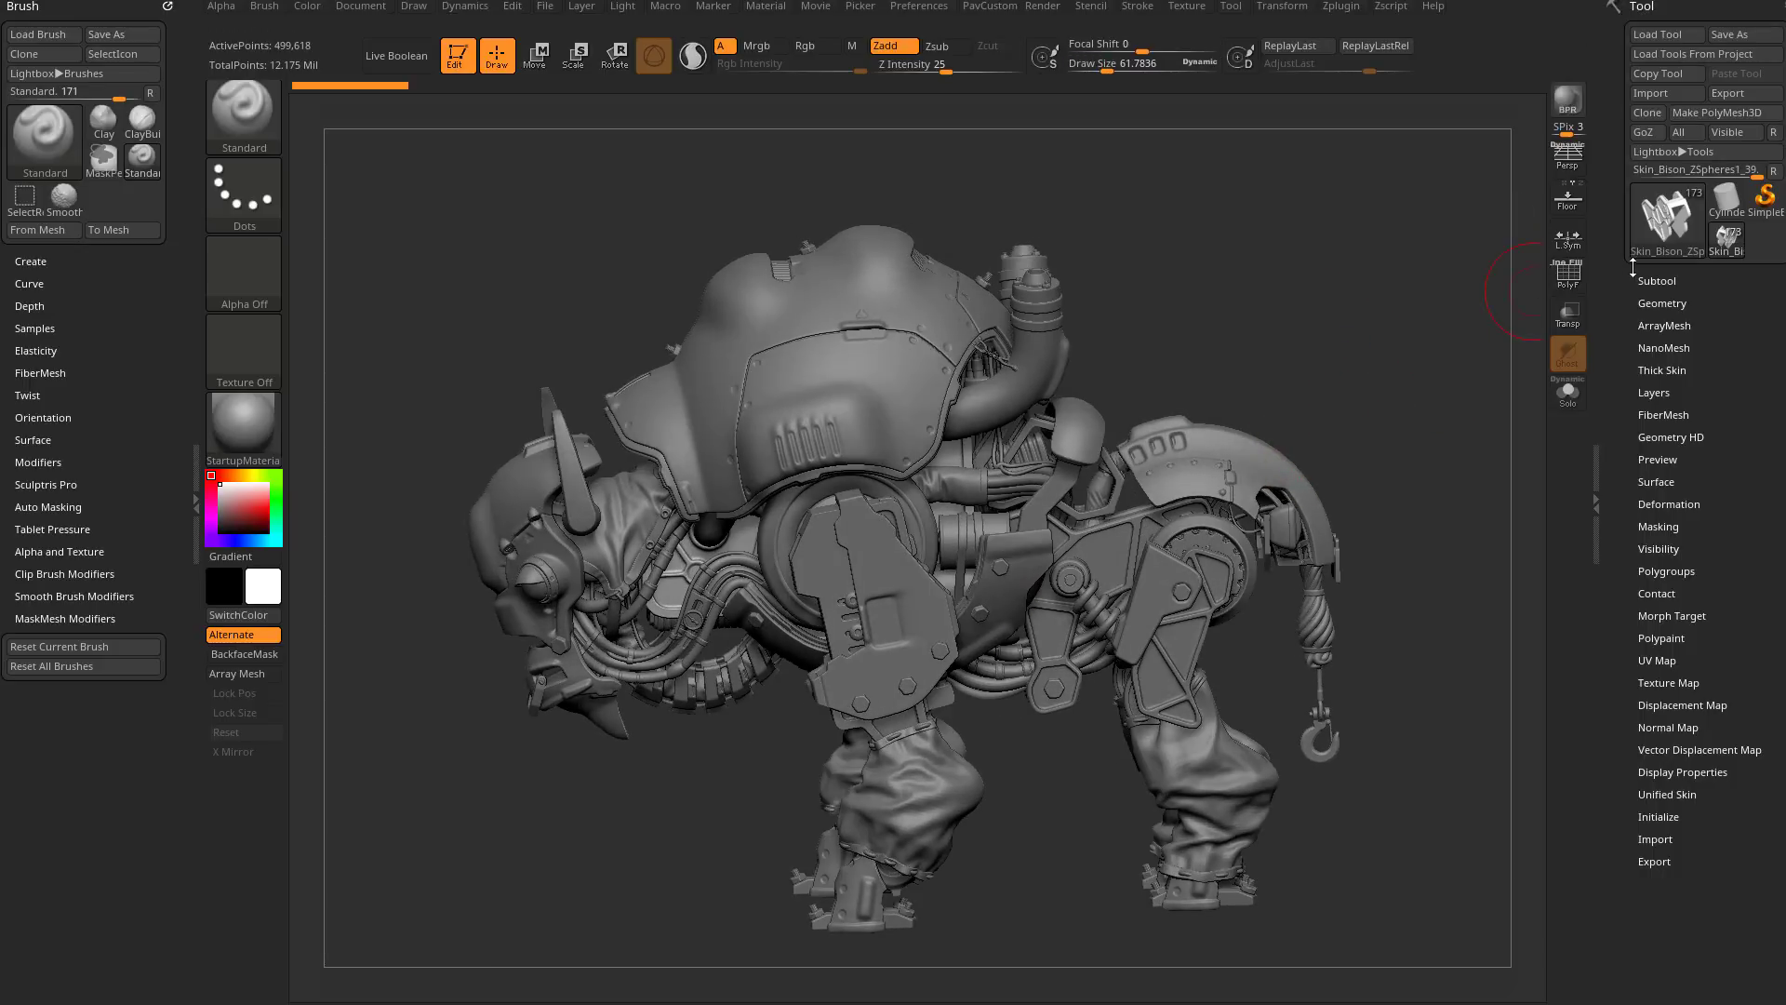
click(1655, 280)
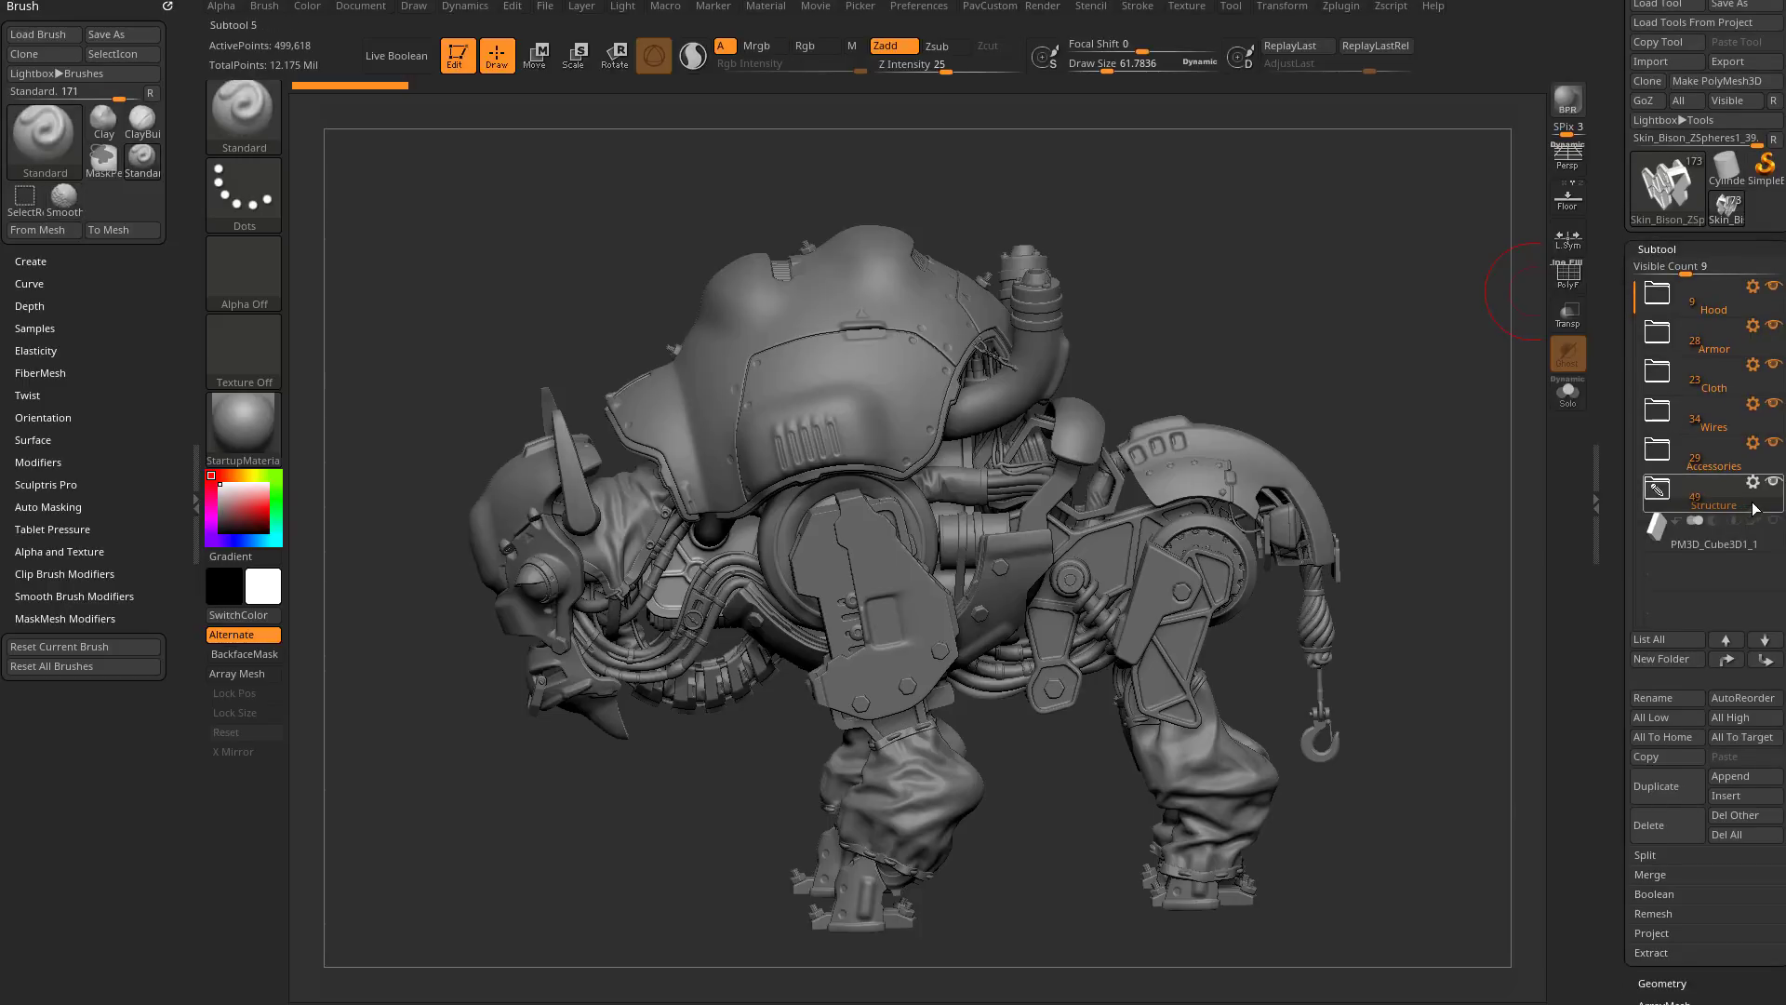
shift+click(1768, 492)
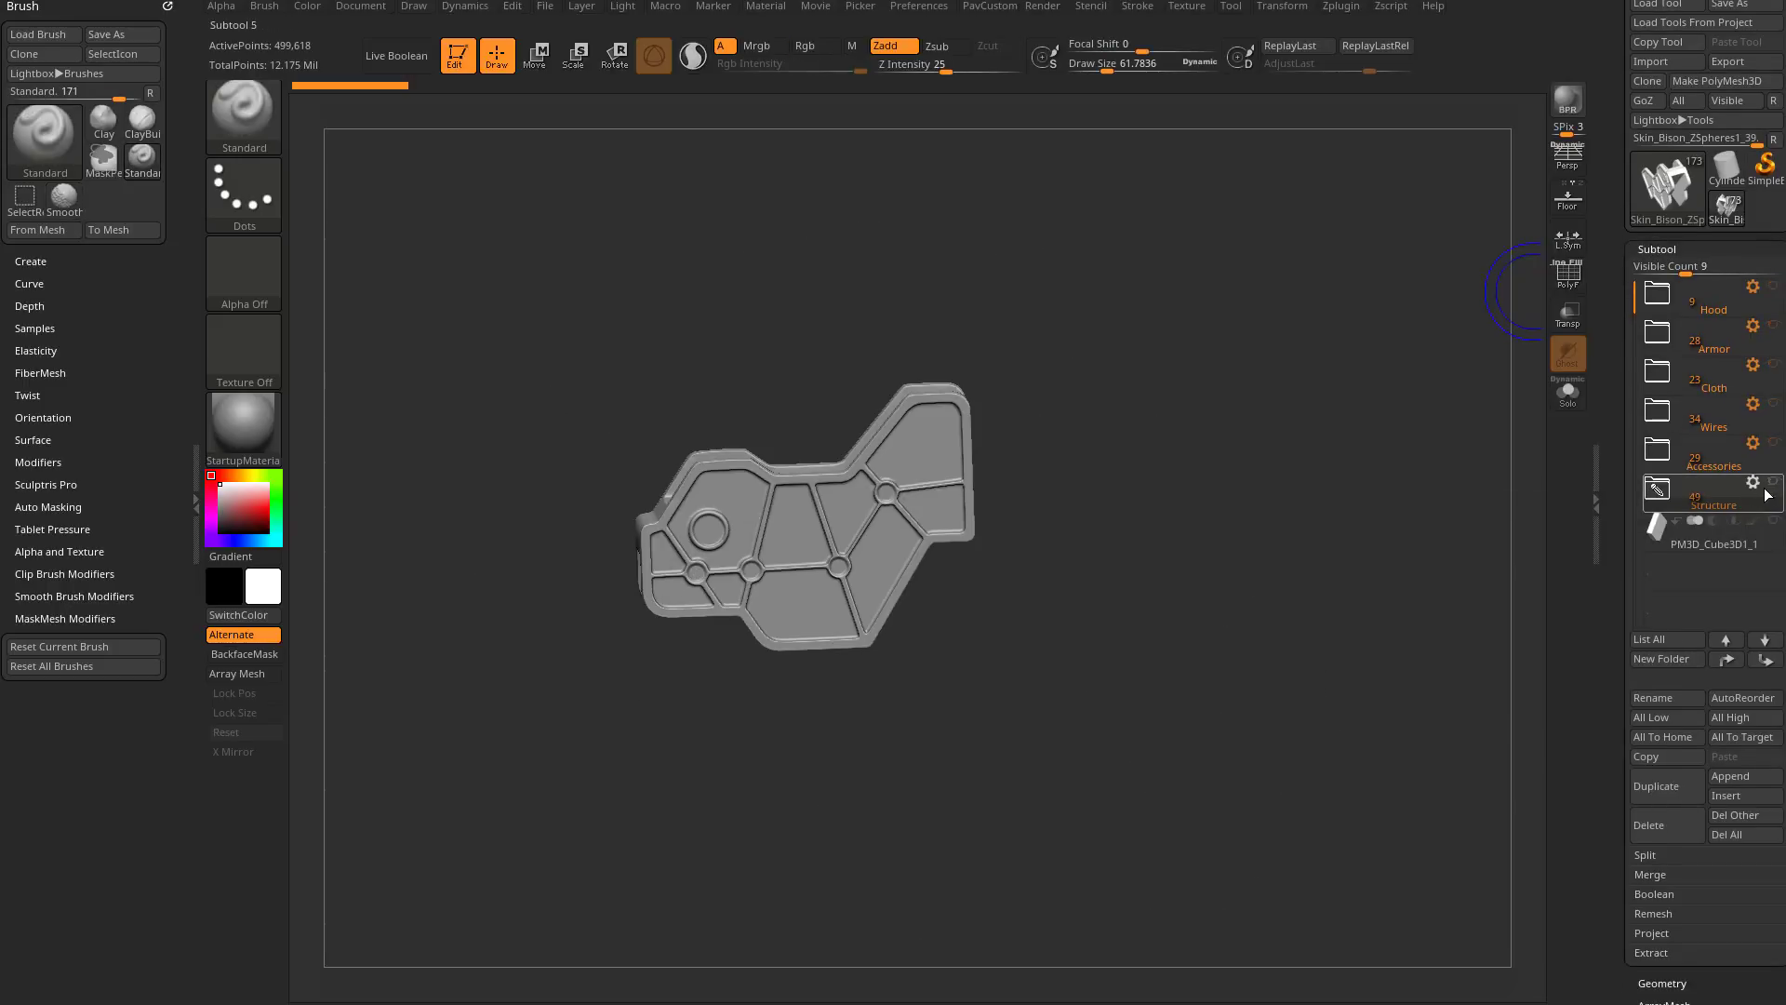
shift+click(1771, 485)
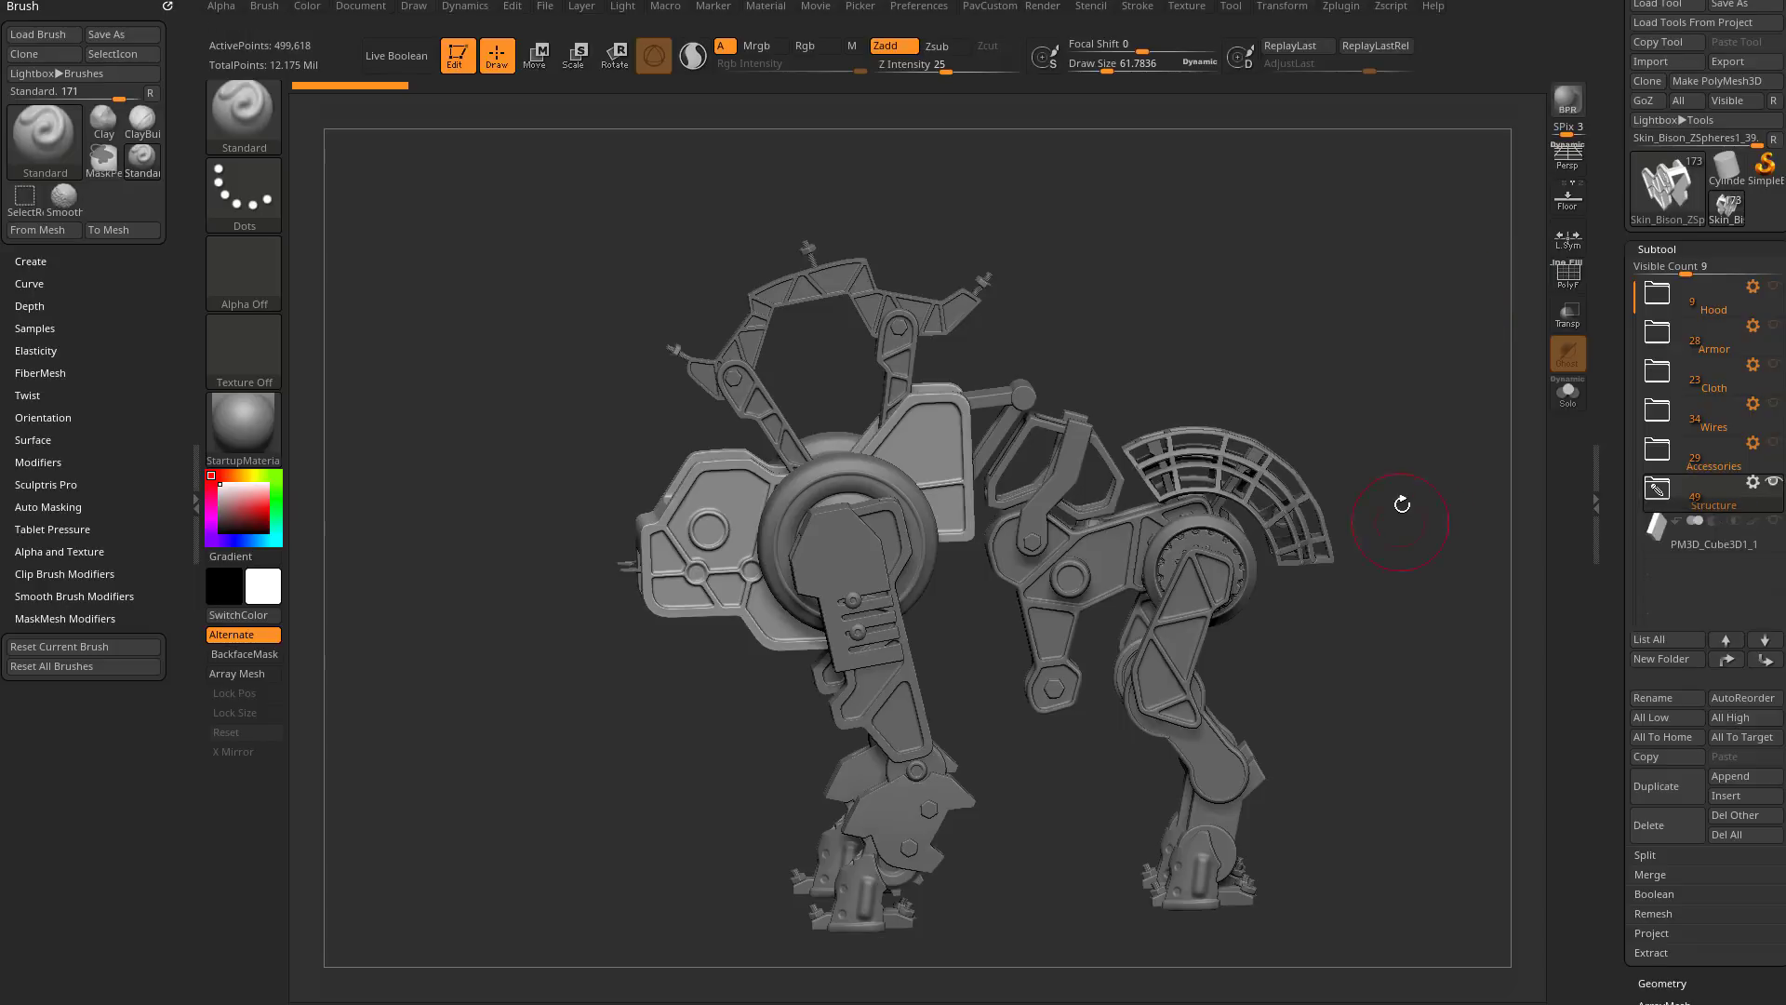
Step: Examine the mechanical bison's Structure parts from the side and three-quarter angles
mouse_move(1402, 503)
mouse_down()
mouse_move(1404, 435)
mouse_move(1431, 443)
mouse_move(1410, 419)
mouse_move(1463, 351)
mouse_move(1467, 415)
mouse_up()
key(s)
key(s)
mouse_move(857, 838)
mouse_down()
mouse_move(817, 841)
mouse_move(735, 790)
mouse_move(1348, 291)
mouse_move(1303, 307)
mouse_move(1314, 415)
mouse_move(1228, 374)
mouse_move(1313, 349)
mouse_move(1272, 288)
mouse_up()
key(s)
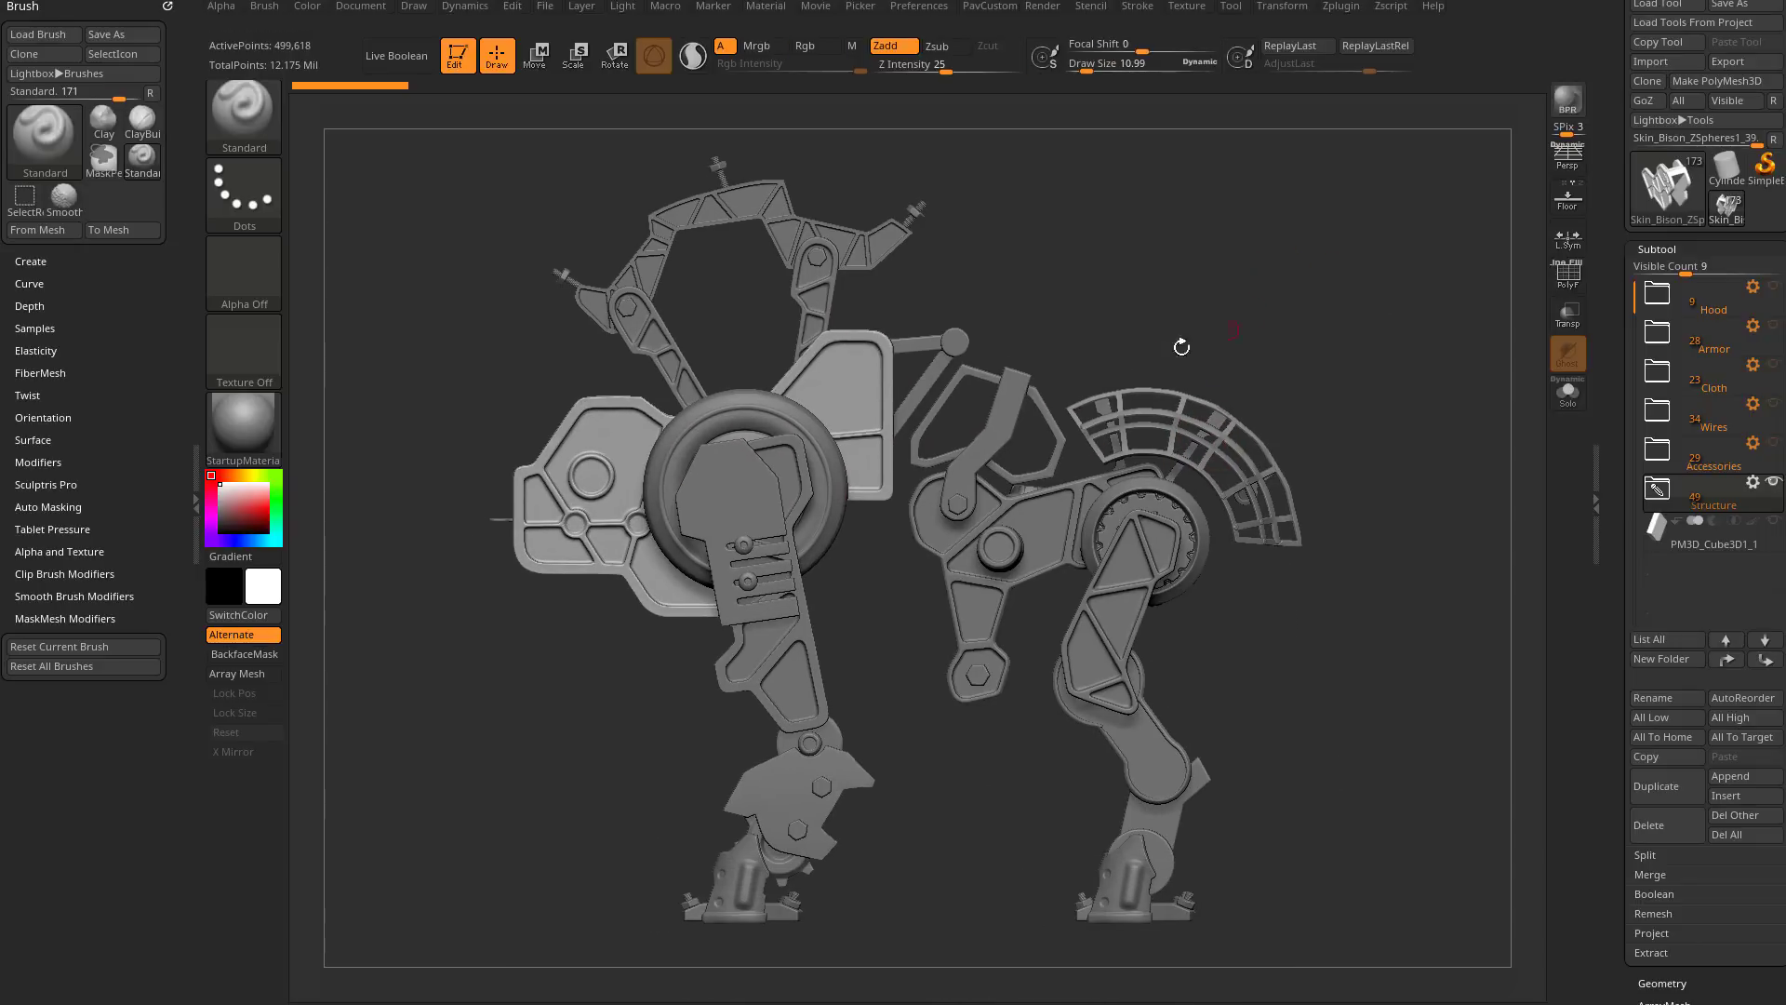
key(s)
drag(1181, 340, 812, 377)
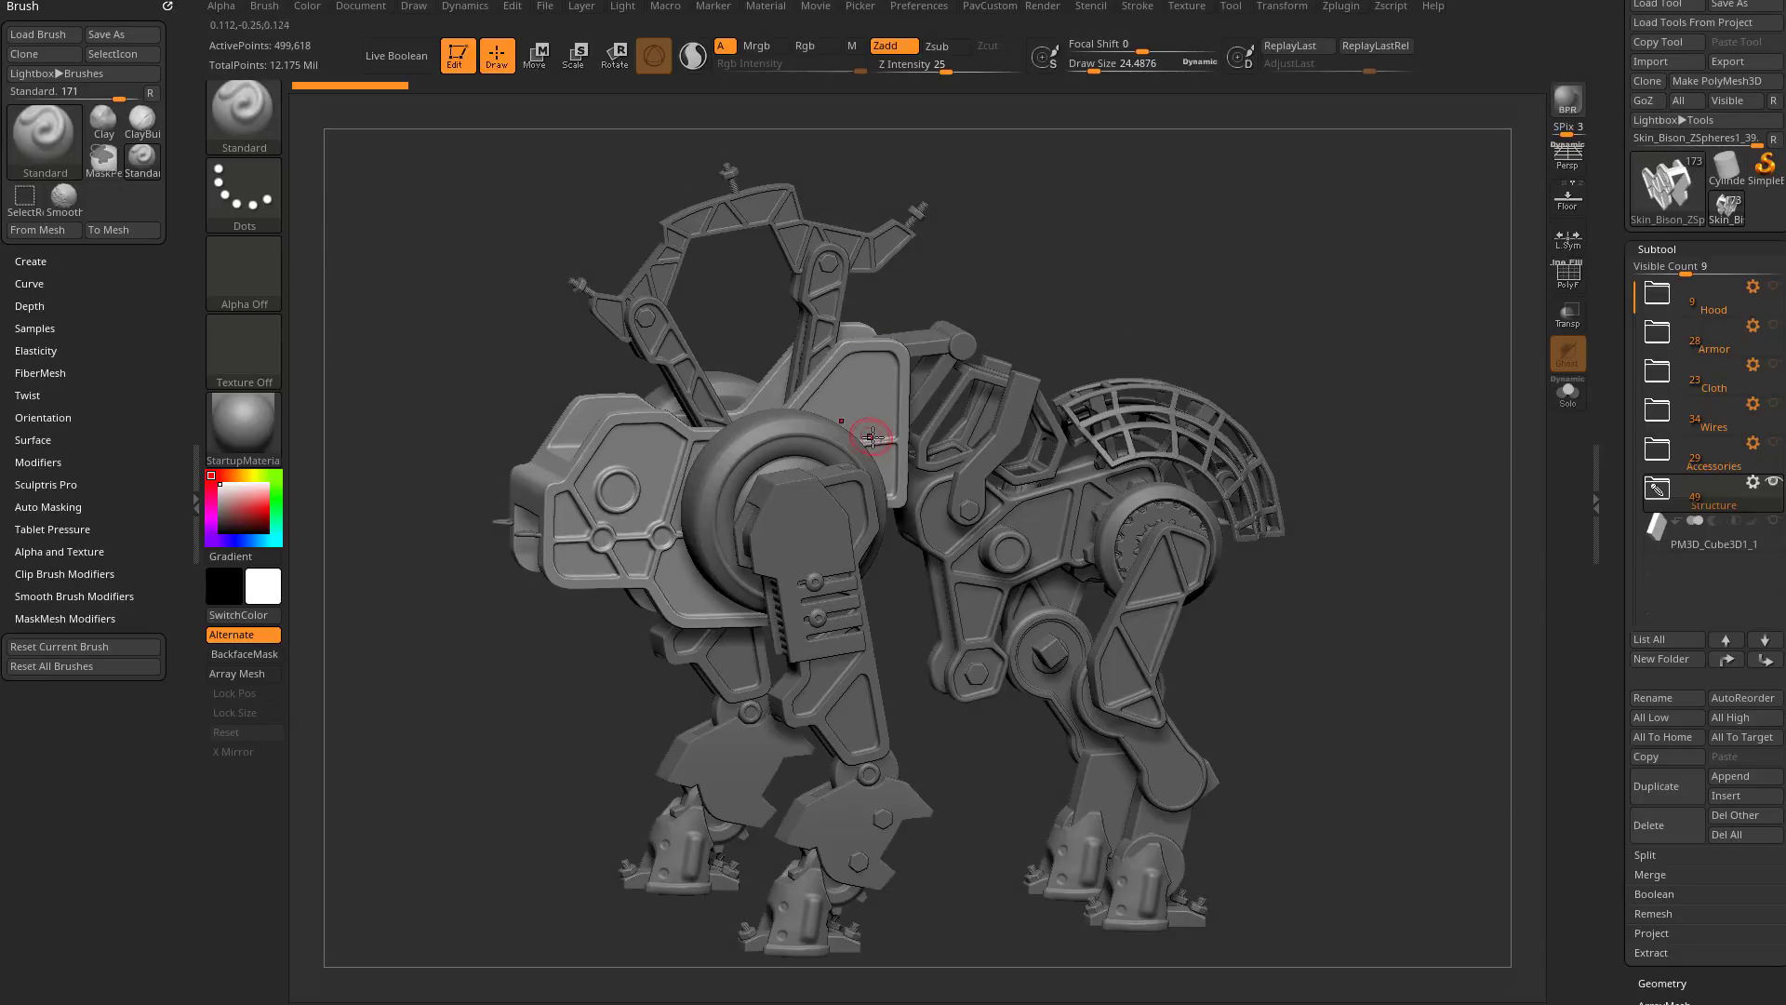
alt+drag(1328, 585, 1307, 577)
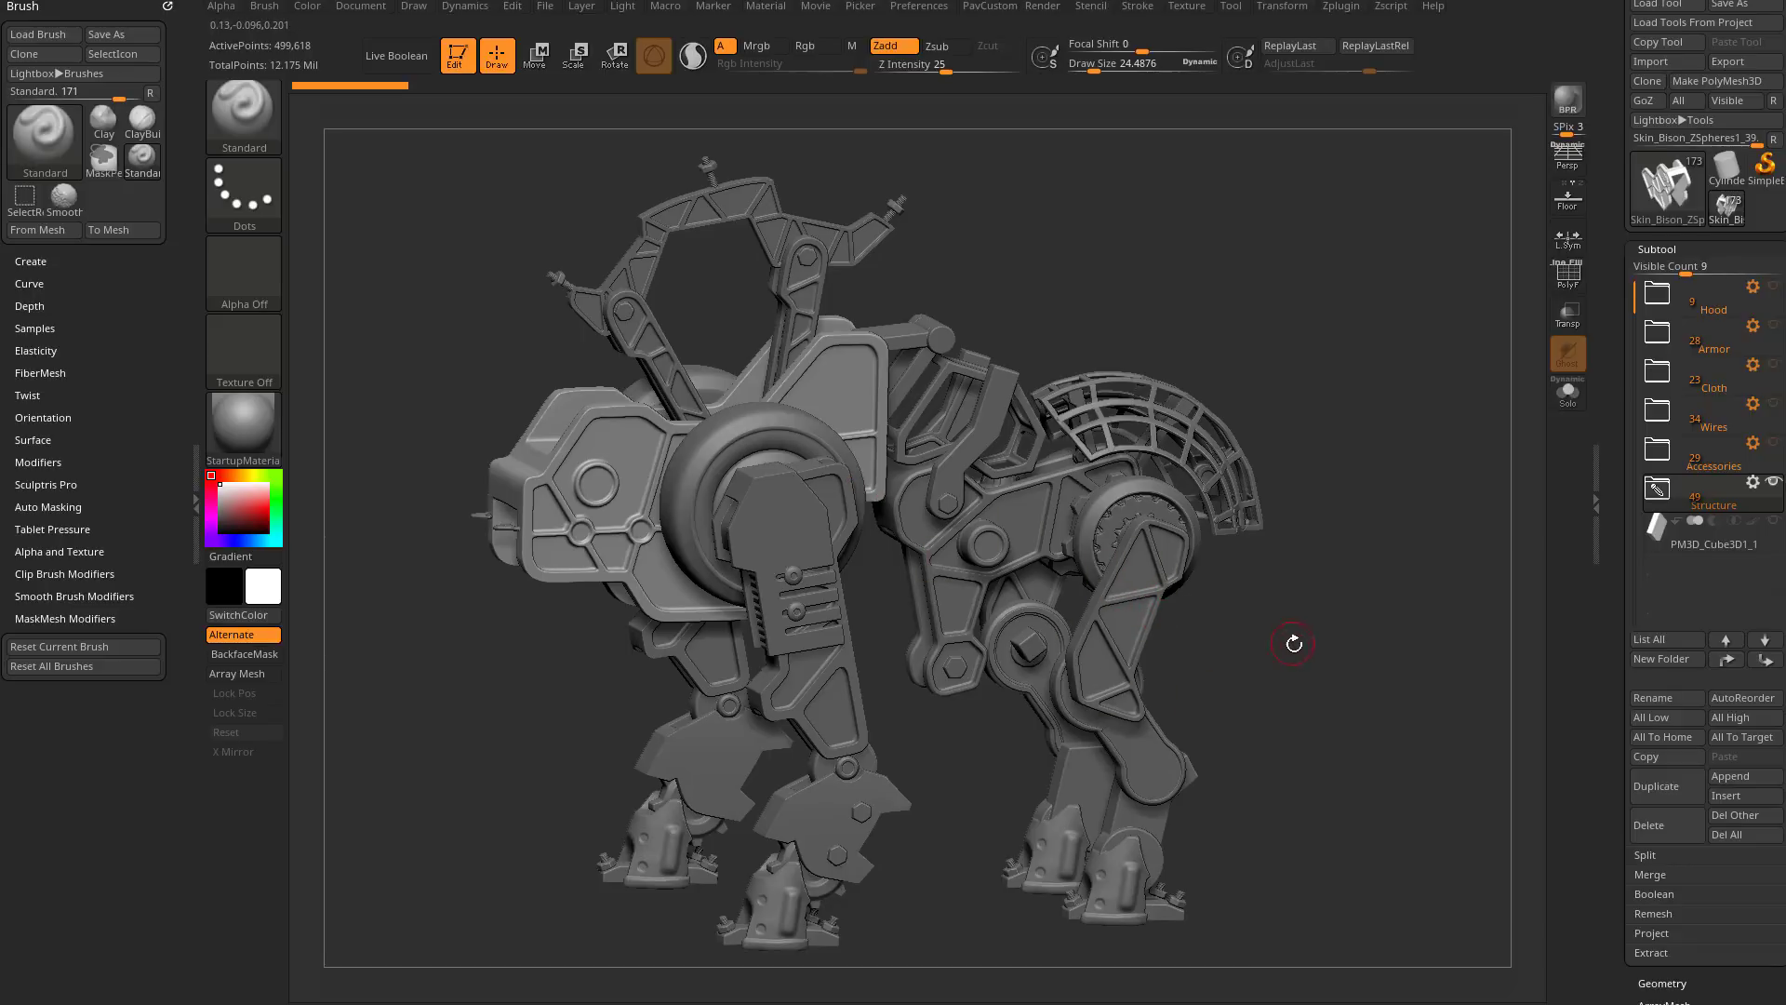
drag(1293, 643, 1244, 523)
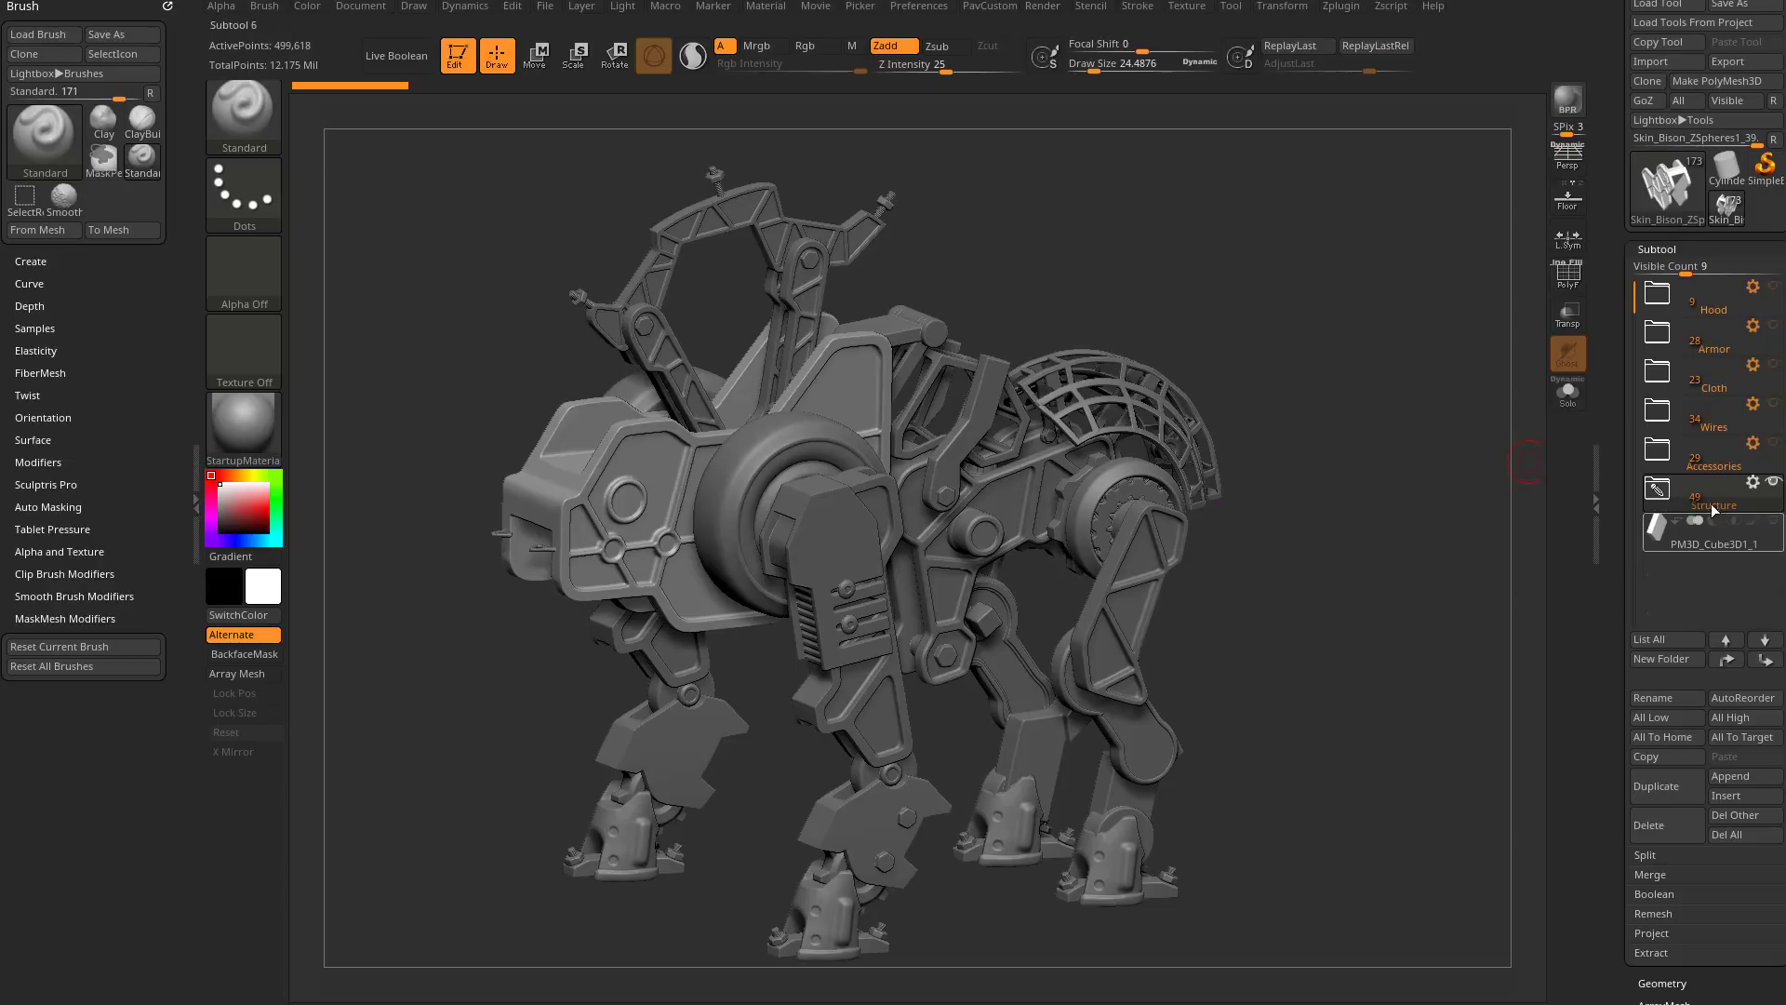
Step: Select the PM3D_Cube3D1_1 subtool and display it from the side with PolyFrame and ghosted transparency on
click(1711, 544)
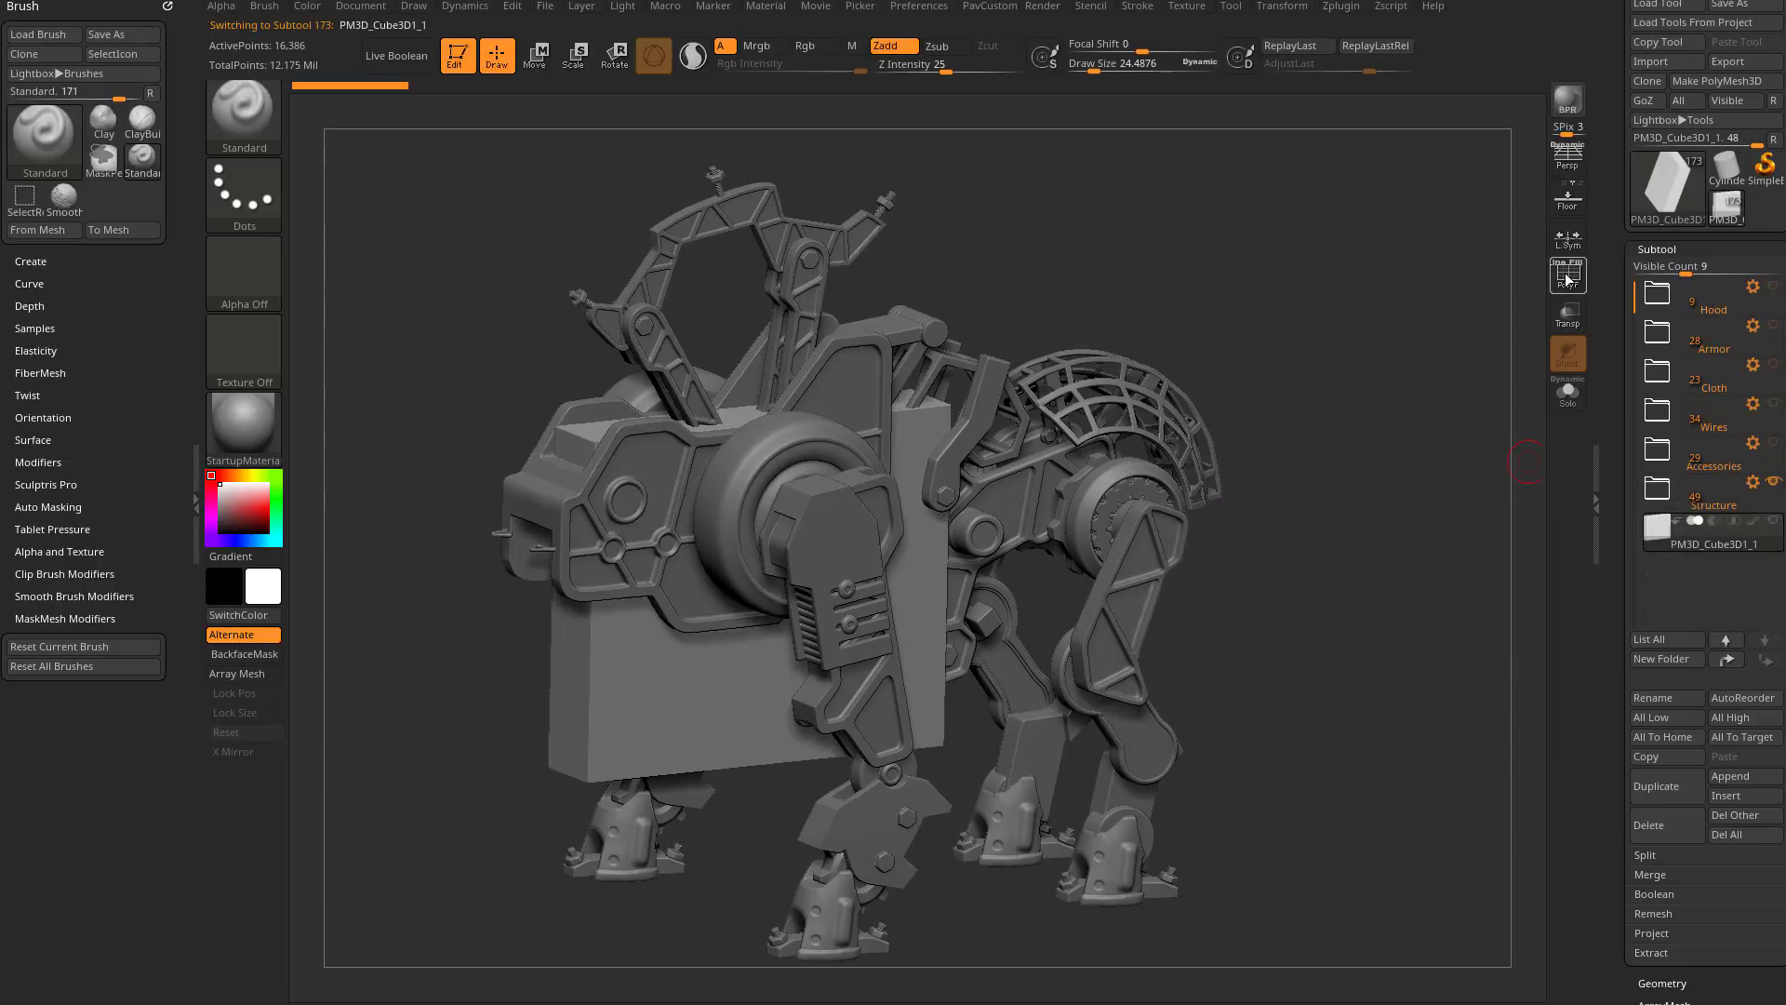
drag(1451, 465, 1394, 313)
key(f)
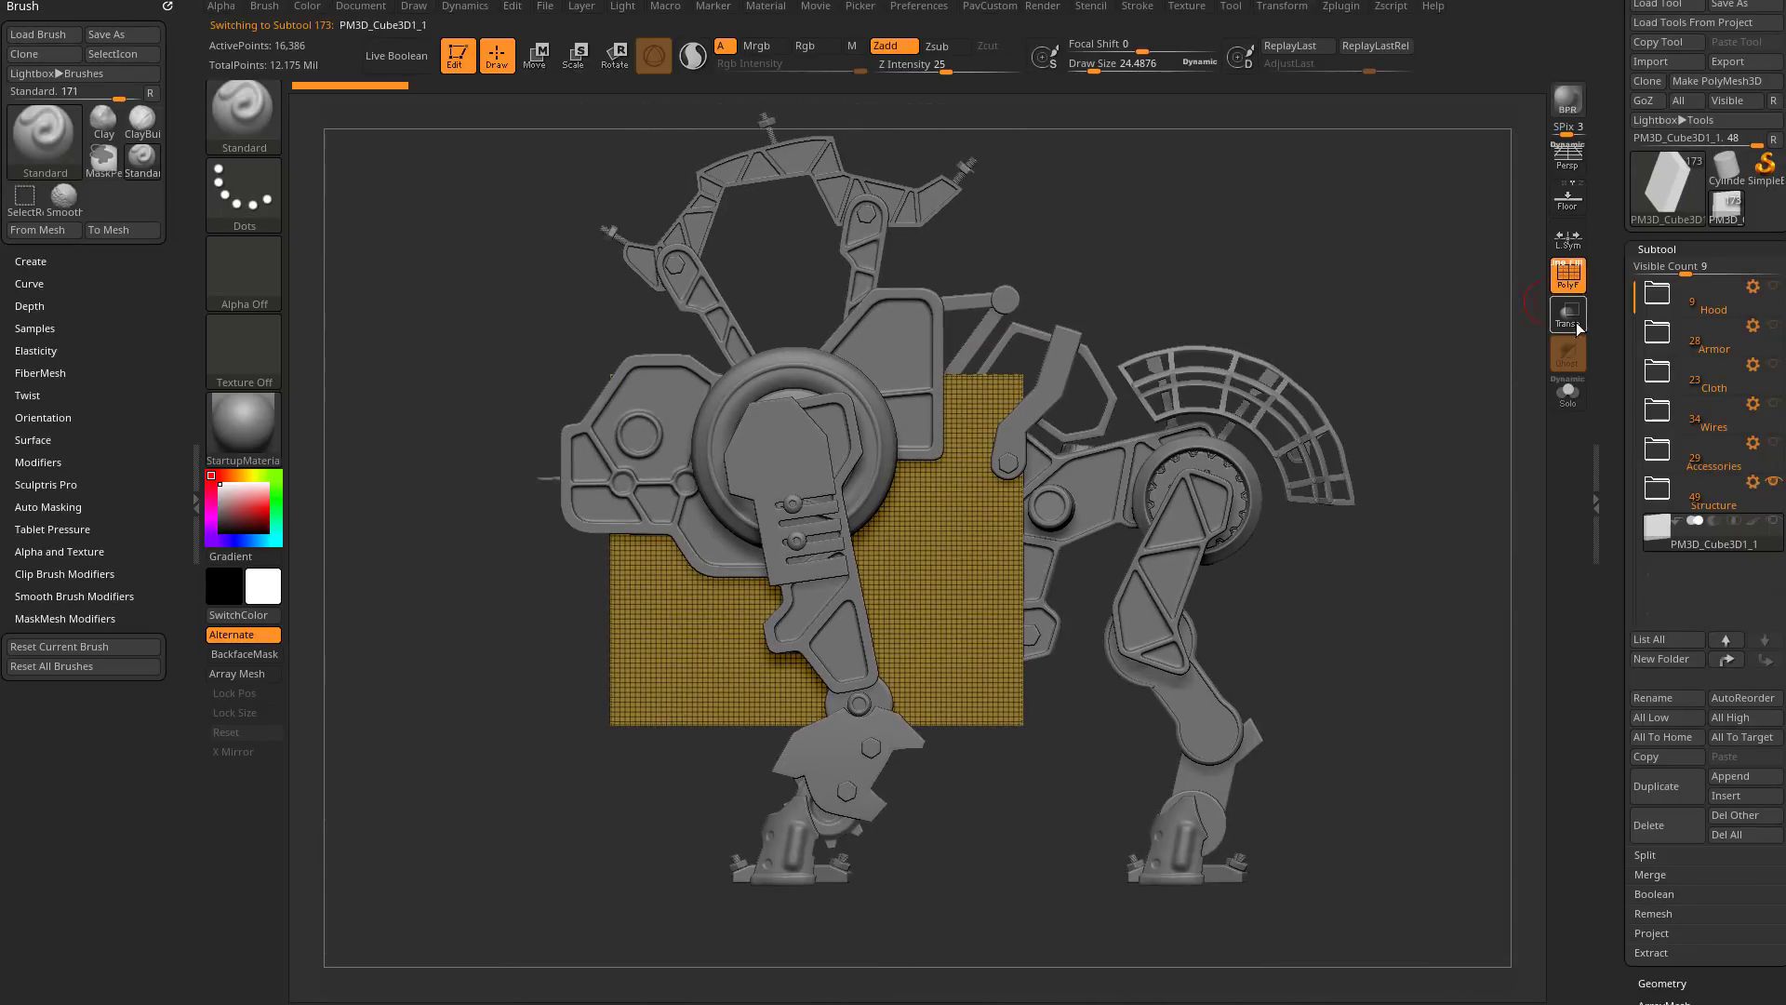
click(1571, 319)
scroll(1407, 302, up, 2)
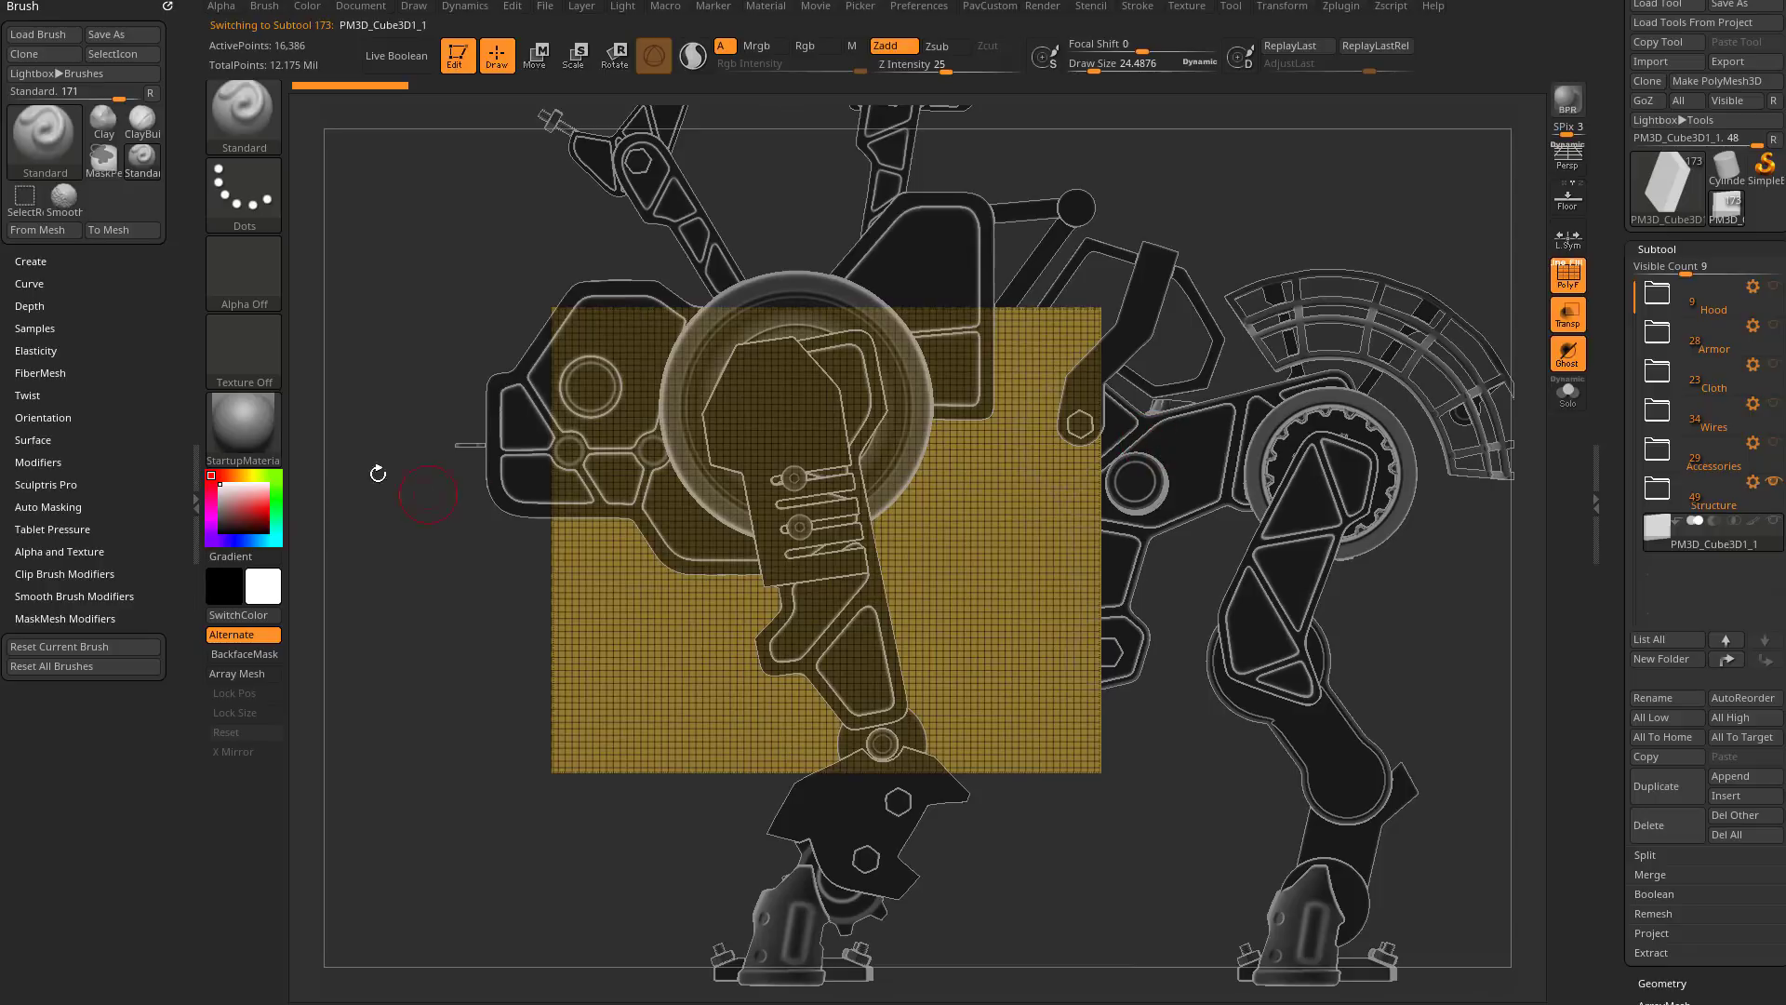
Step: Switch the material to SkinShade4
click(274, 446)
click(1284, 779)
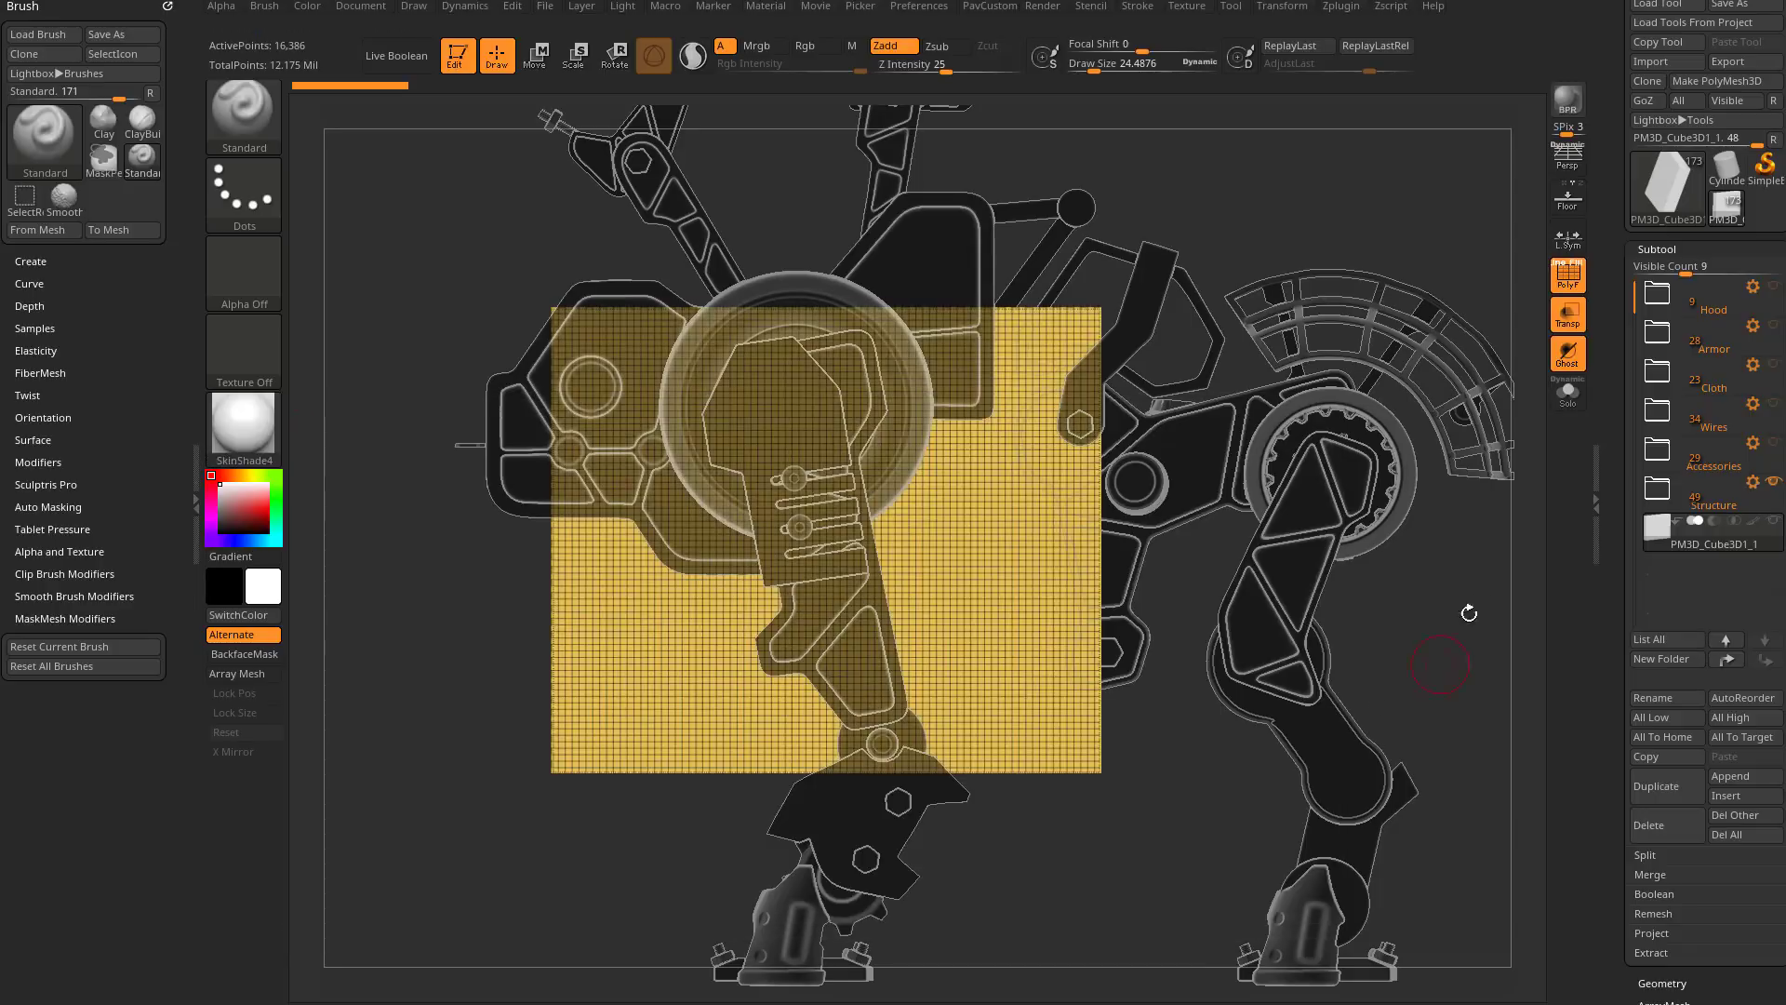
drag(1468, 610, 1448, 642)
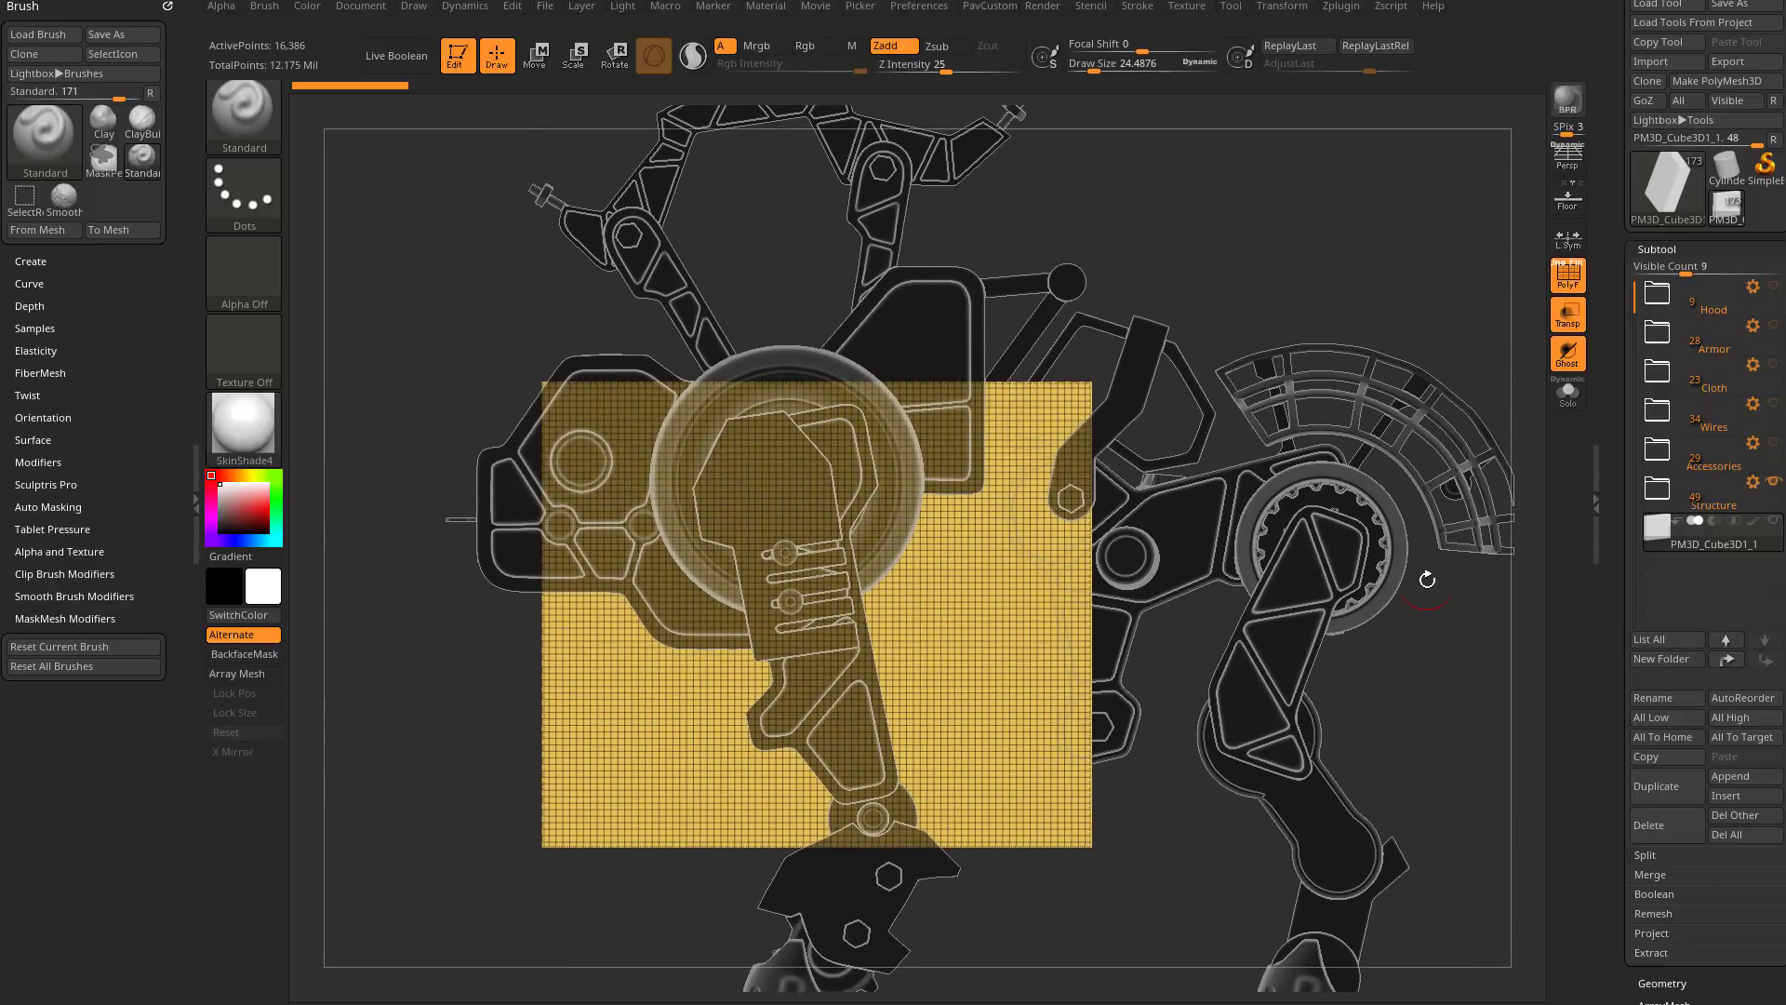
Step: Choose the KnifeCurve brush and slice off the block's top along a line that rises behind the shoulder wheel
drag(1256, 610, 1047, 400)
shift+drag(1133, 317, 847, 468)
mouse_move(1256, 279)
mouse_down()
mouse_move(1229, 293)
mouse_move(1259, 291)
mouse_up()
ctrl+shift+click(241, 113)
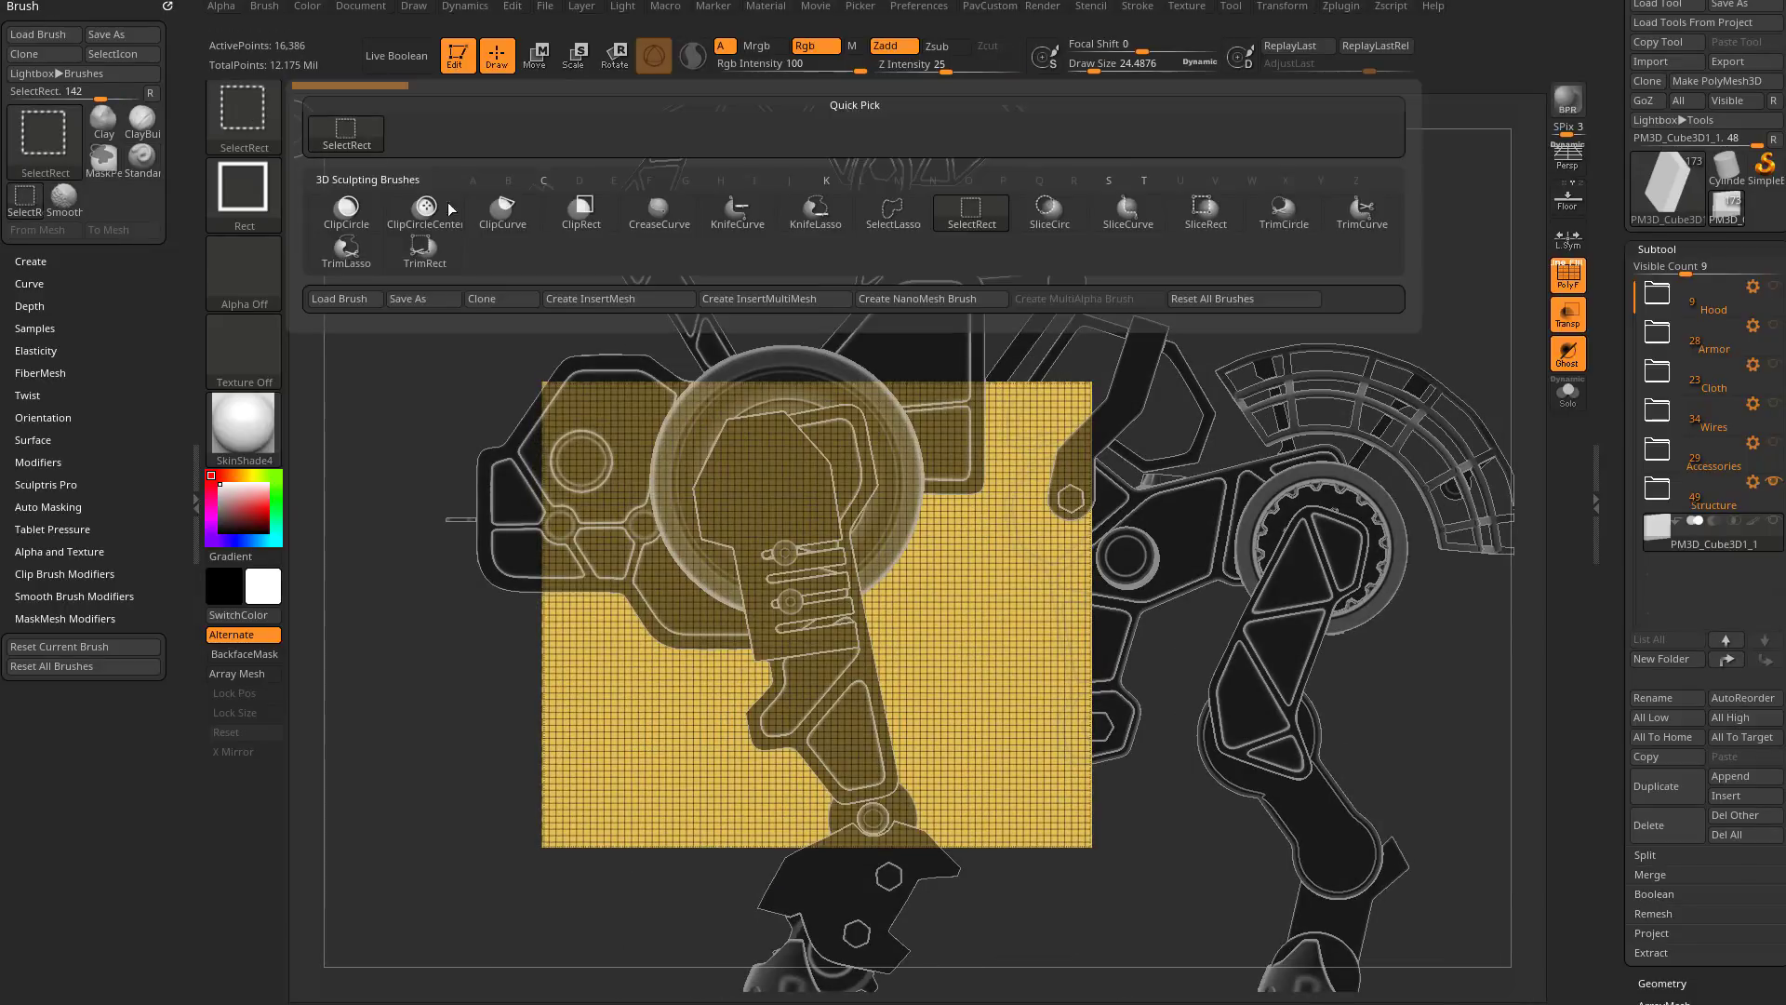
click(737, 214)
key(ctrl+shift)
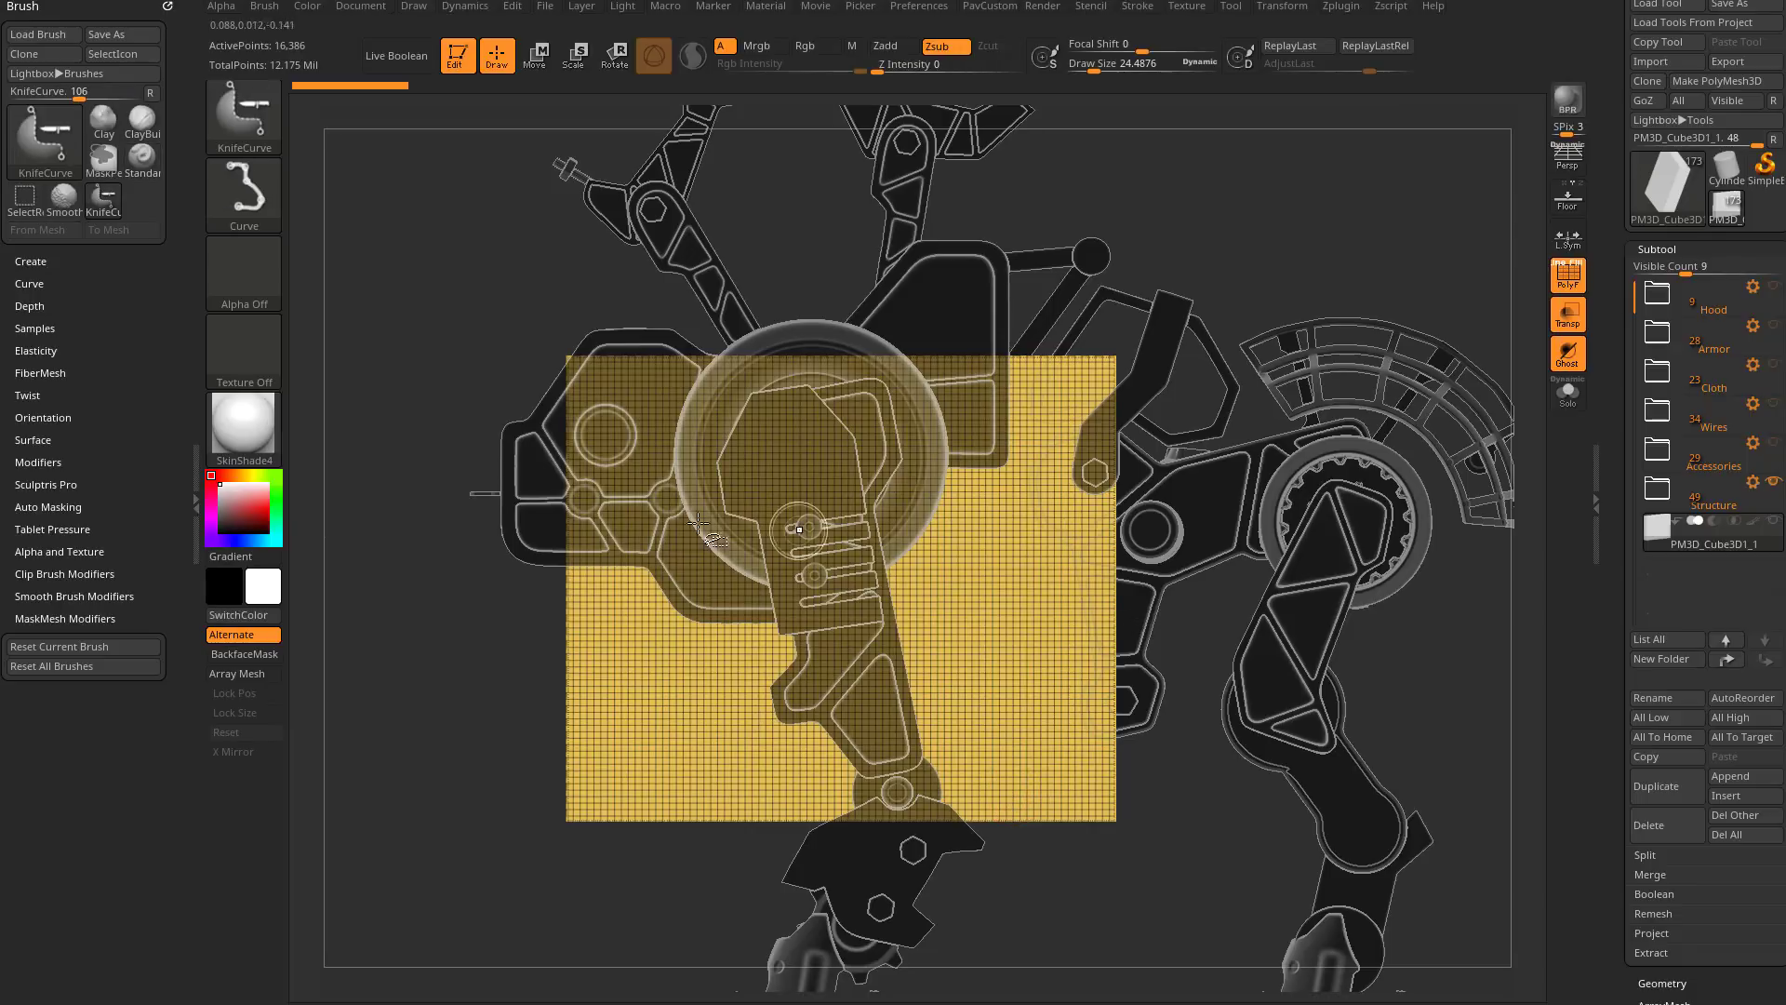
mouse_move(474, 462)
ctrl+shift+mouse_down()
mouse_move(809, 456)
mouse_move(860, 438)
mouse_move(735, 457)
mouse_move(872, 476)
mouse_move(1047, 307)
ctrl+shift+mouse_up()
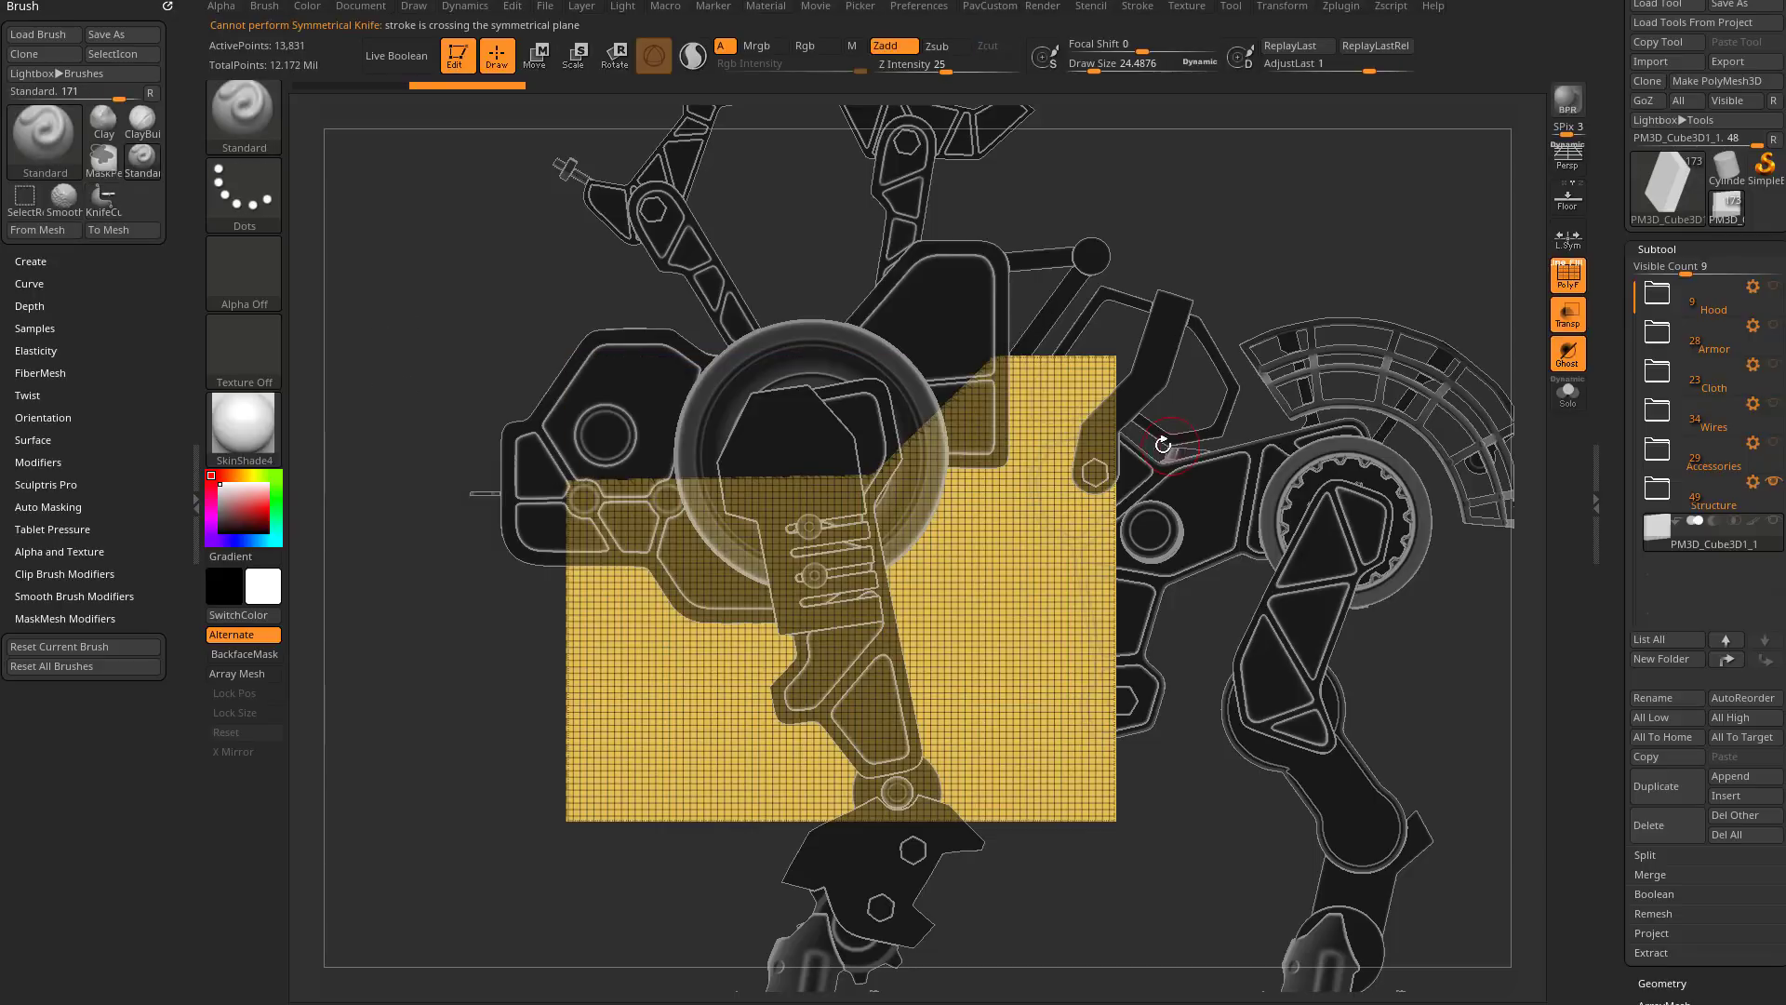
Step: Slice off the block's upper rear corner with a diagonal KnifeCurve cut sloping down toward the hip
key(ctrl+shift)
ctrl+shift+drag(873, 356, 1302, 647)
key(ctrl+shift)
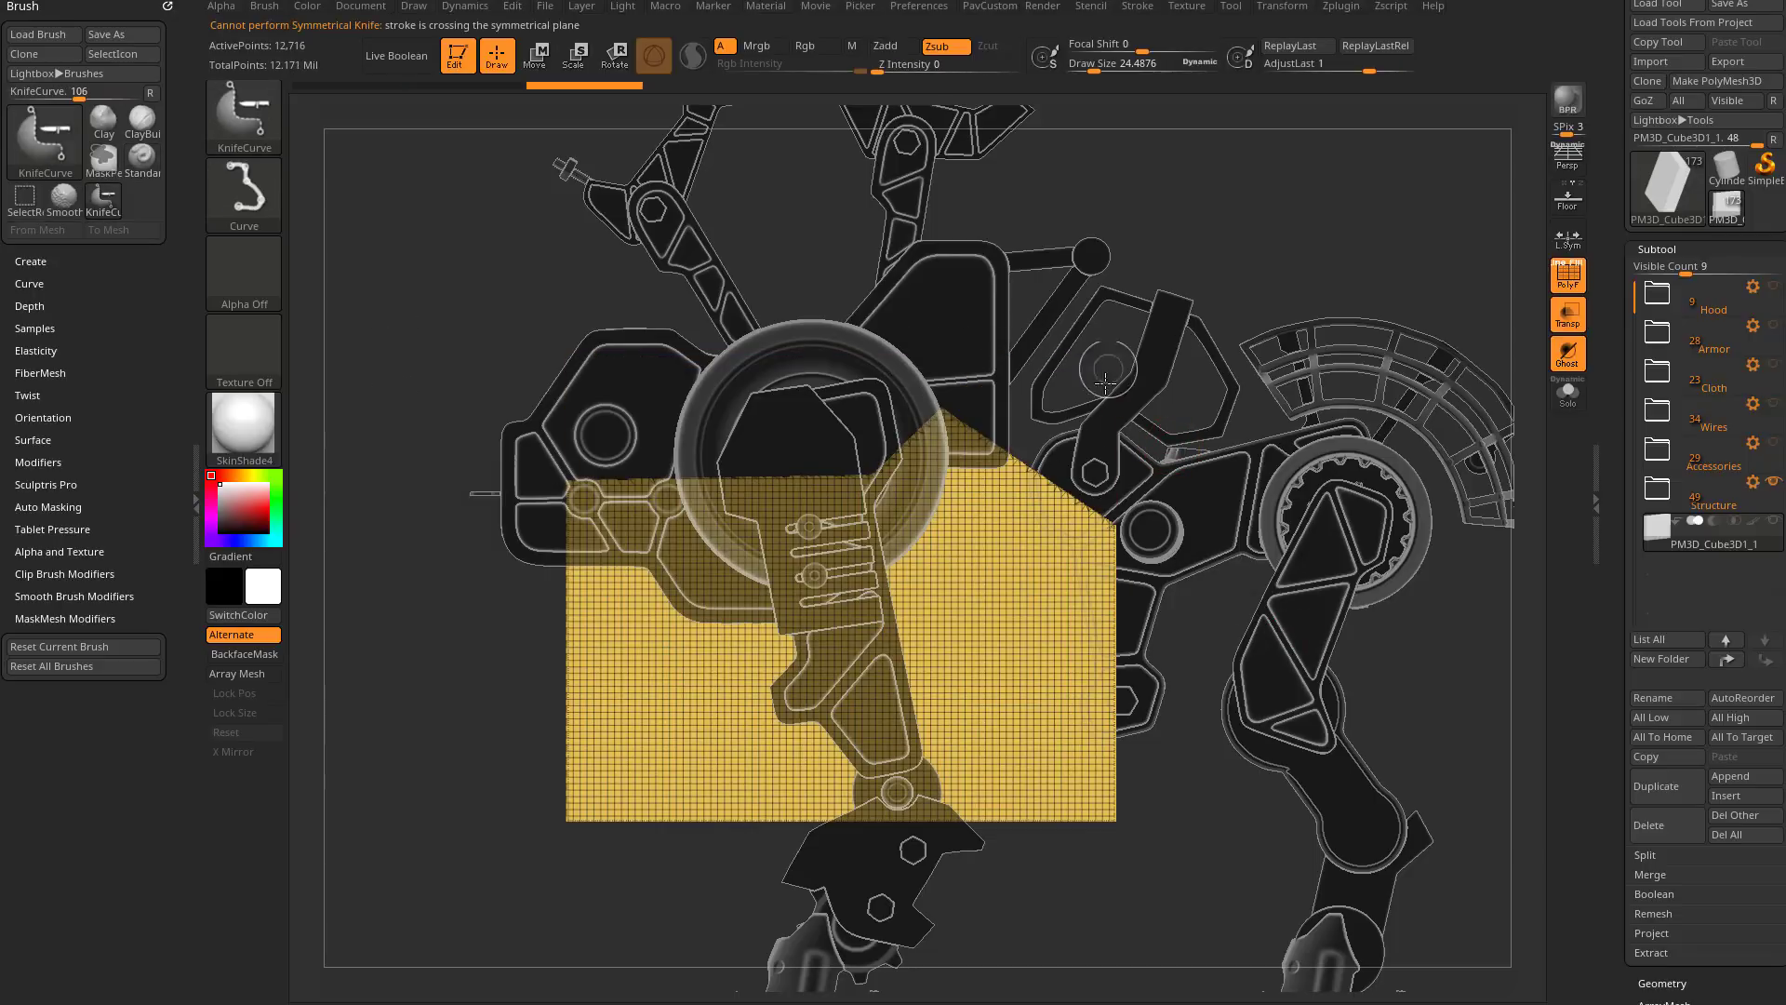
Step: Cut a stepped profile into the block's lower rear side and trim its bottom with a horizontal slice
ctrl+shift+drag(1105, 381, 1023, 634)
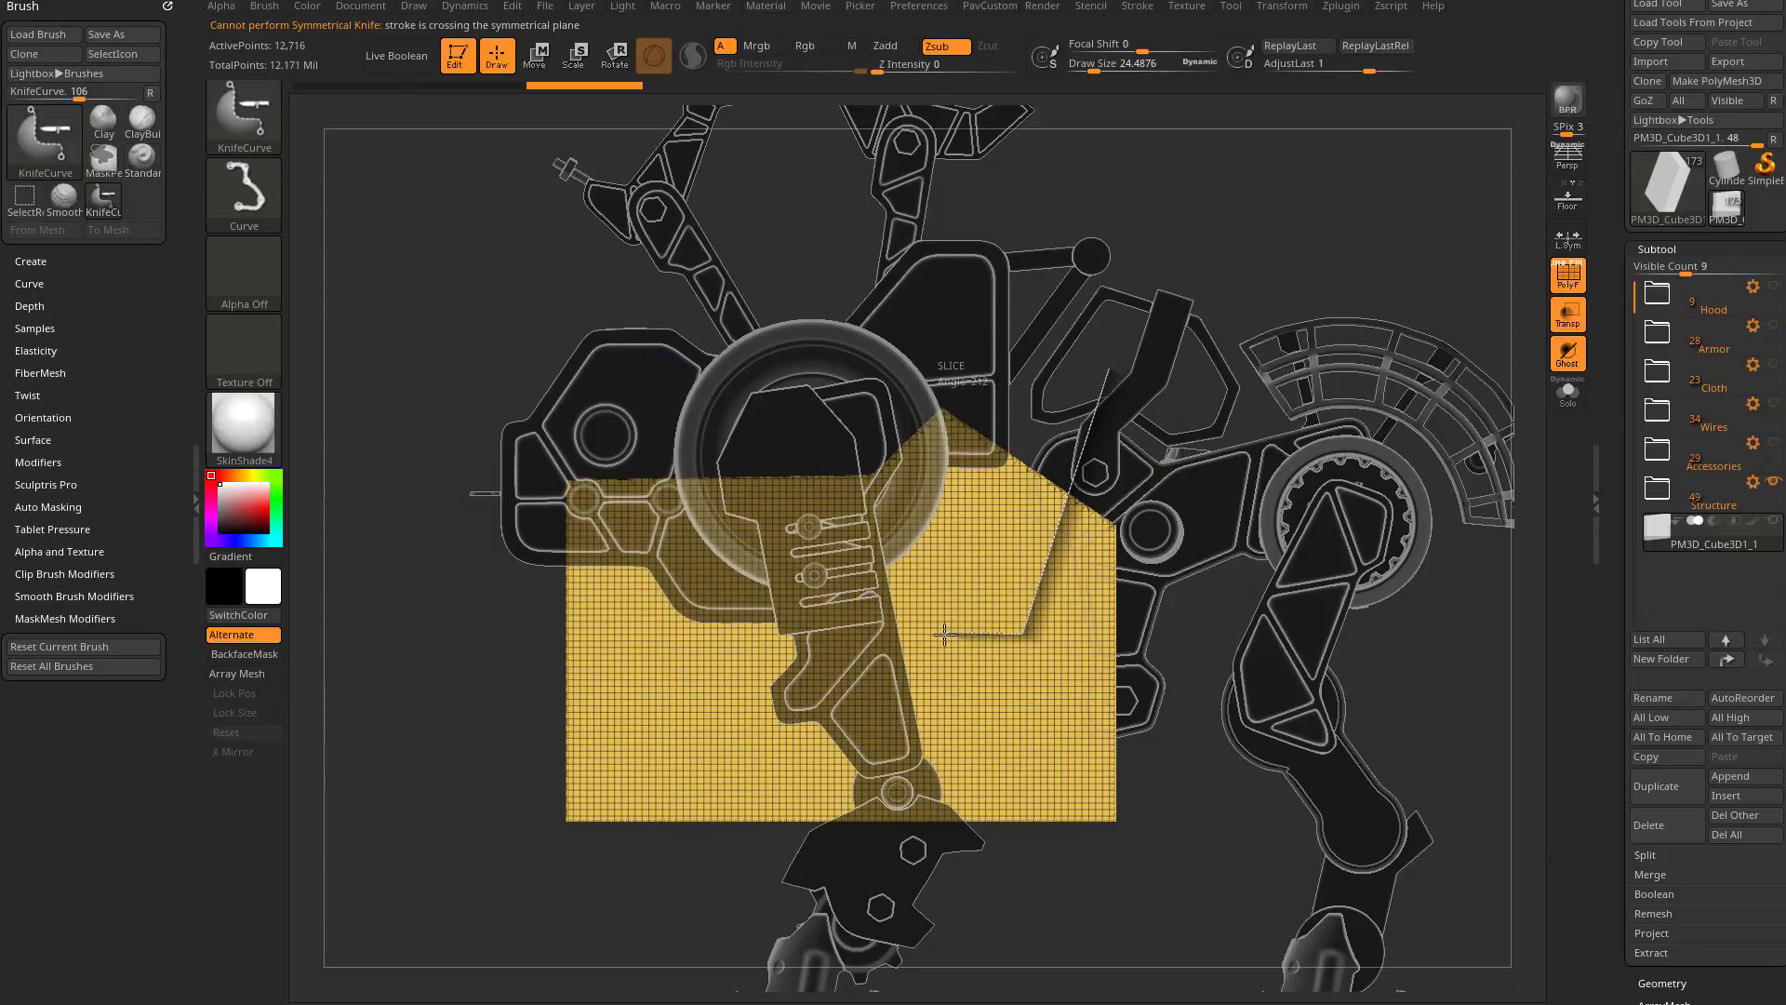
ctrl+shift+drag(944, 634, 889, 917)
ctrl+shift+drag(1070, 723, 384, 724)
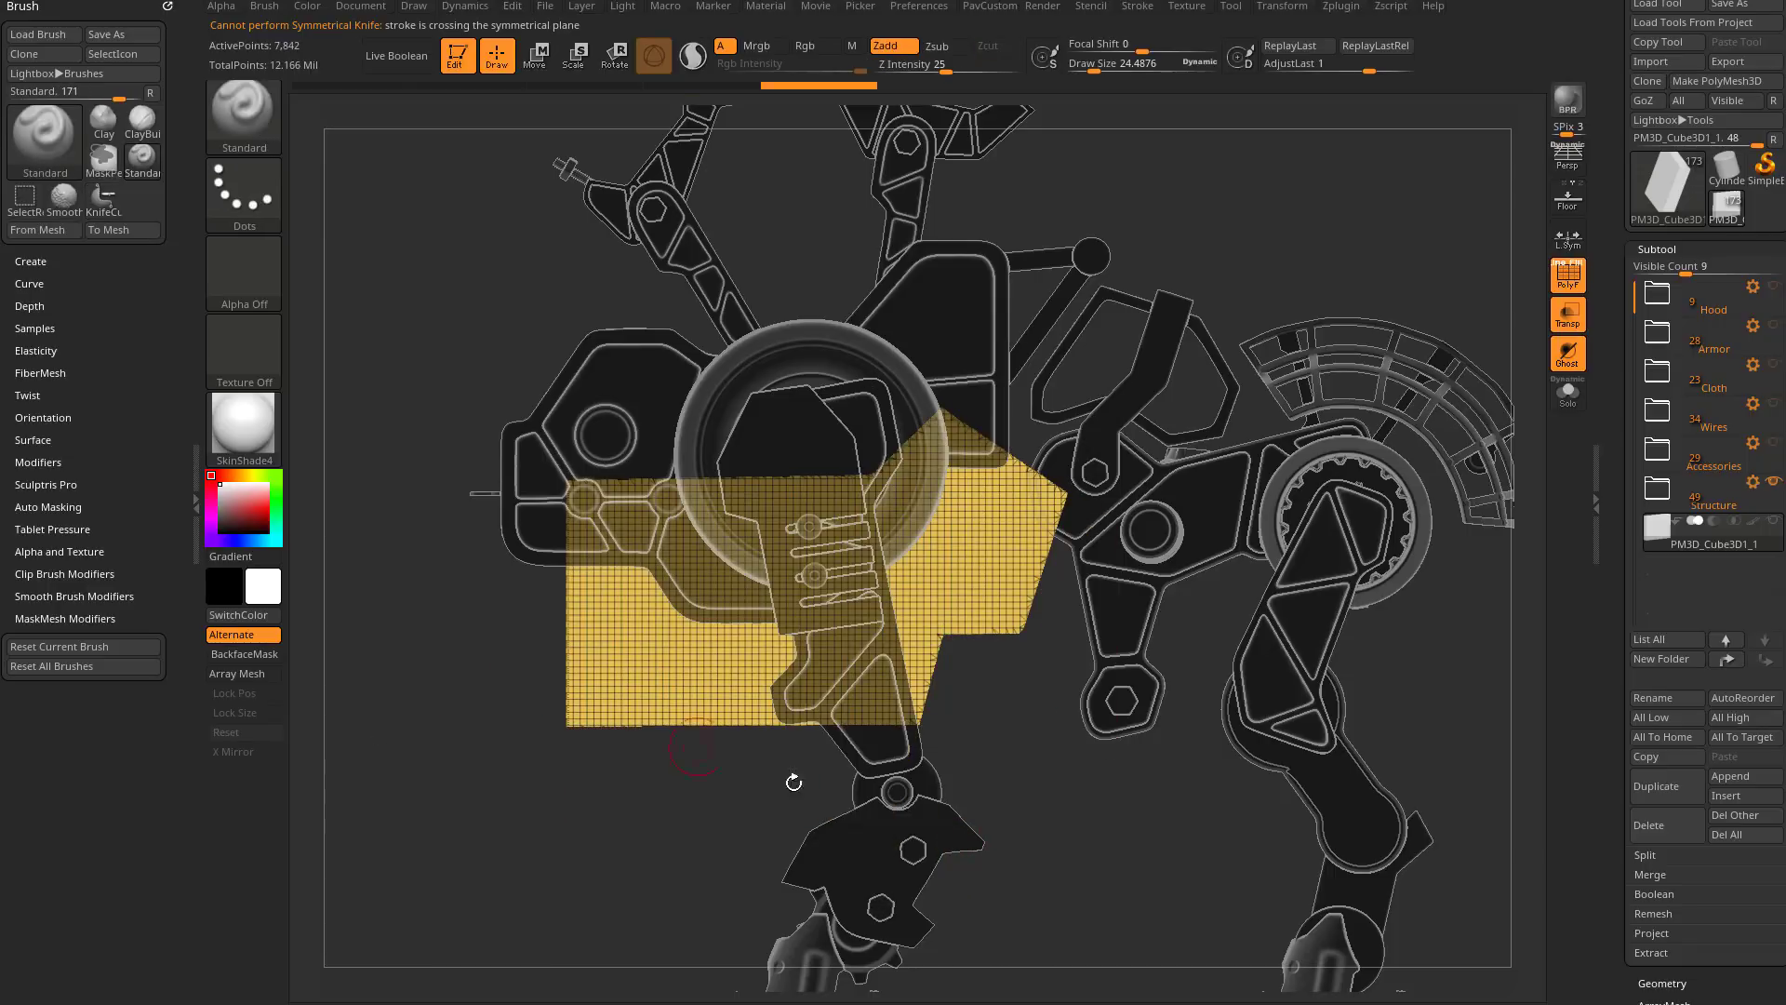
Step: Shape the block's front into a point with two diagonal knife cuts and turn transparency off
ctrl+shift+drag(837, 809, 501, 557)
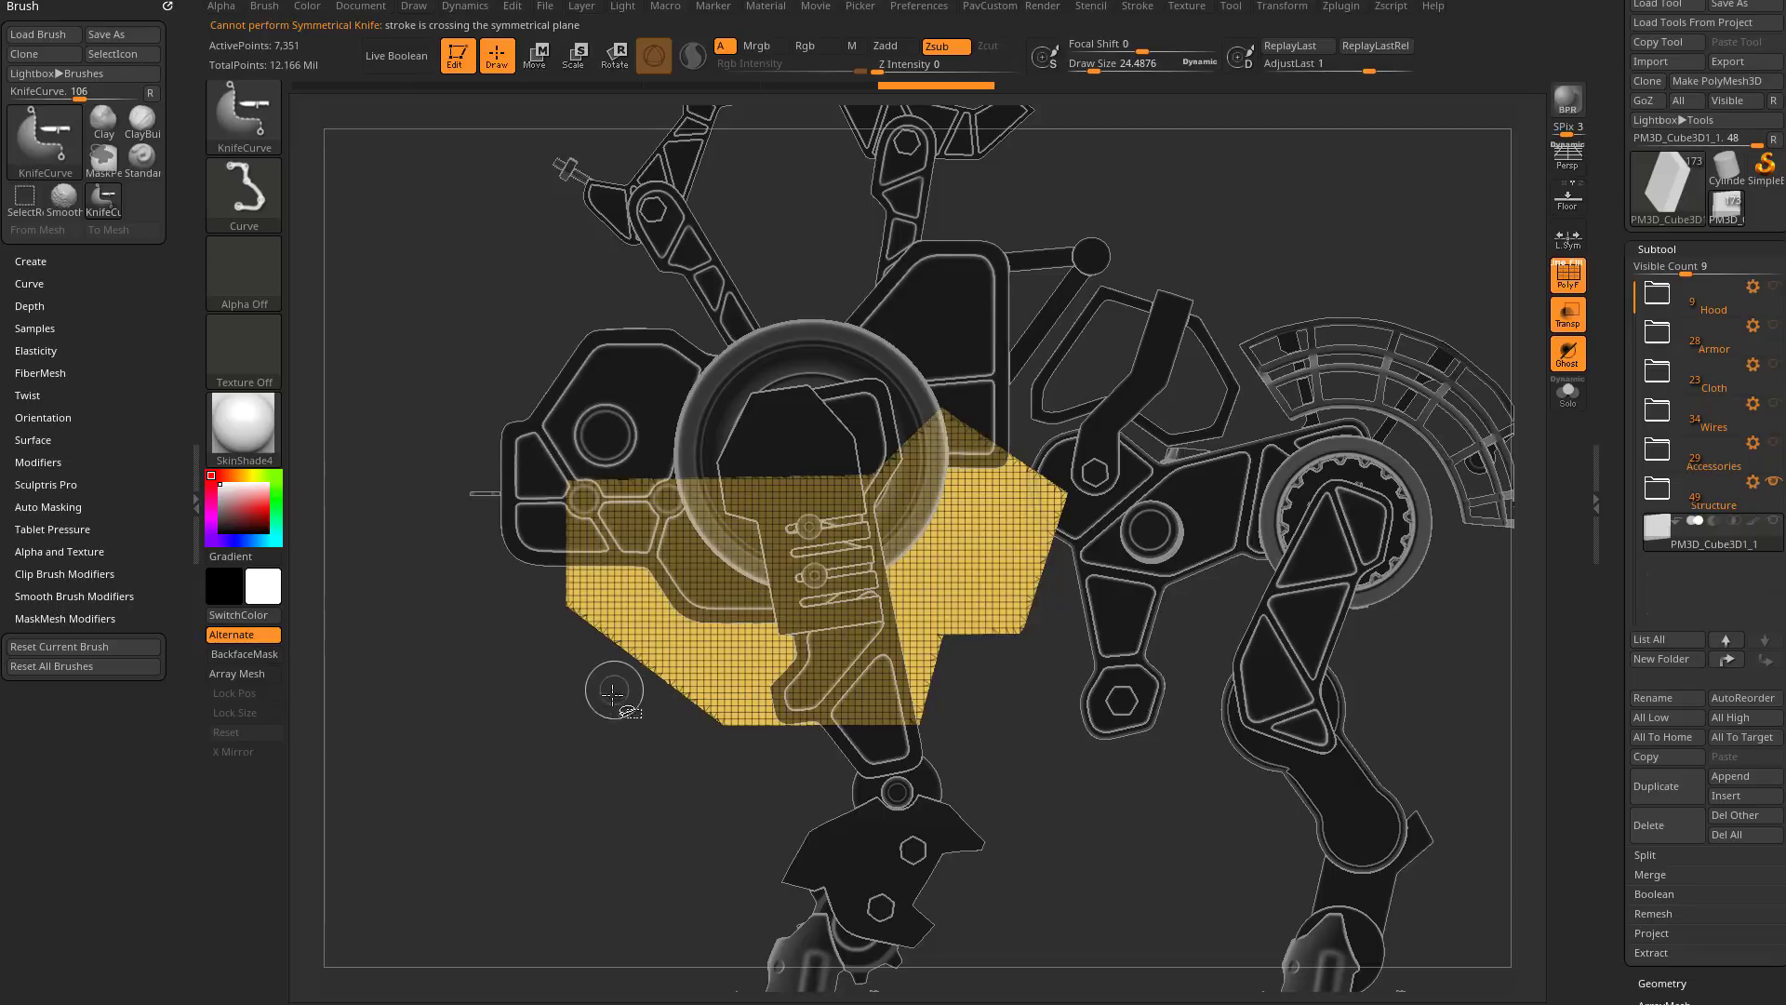
mouse_move(597, 746)
ctrl+shift+mouse_down()
mouse_move(684, 591)
mouse_move(694, 439)
ctrl+shift+mouse_up()
drag(1013, 709, 1303, 503)
click(1568, 315)
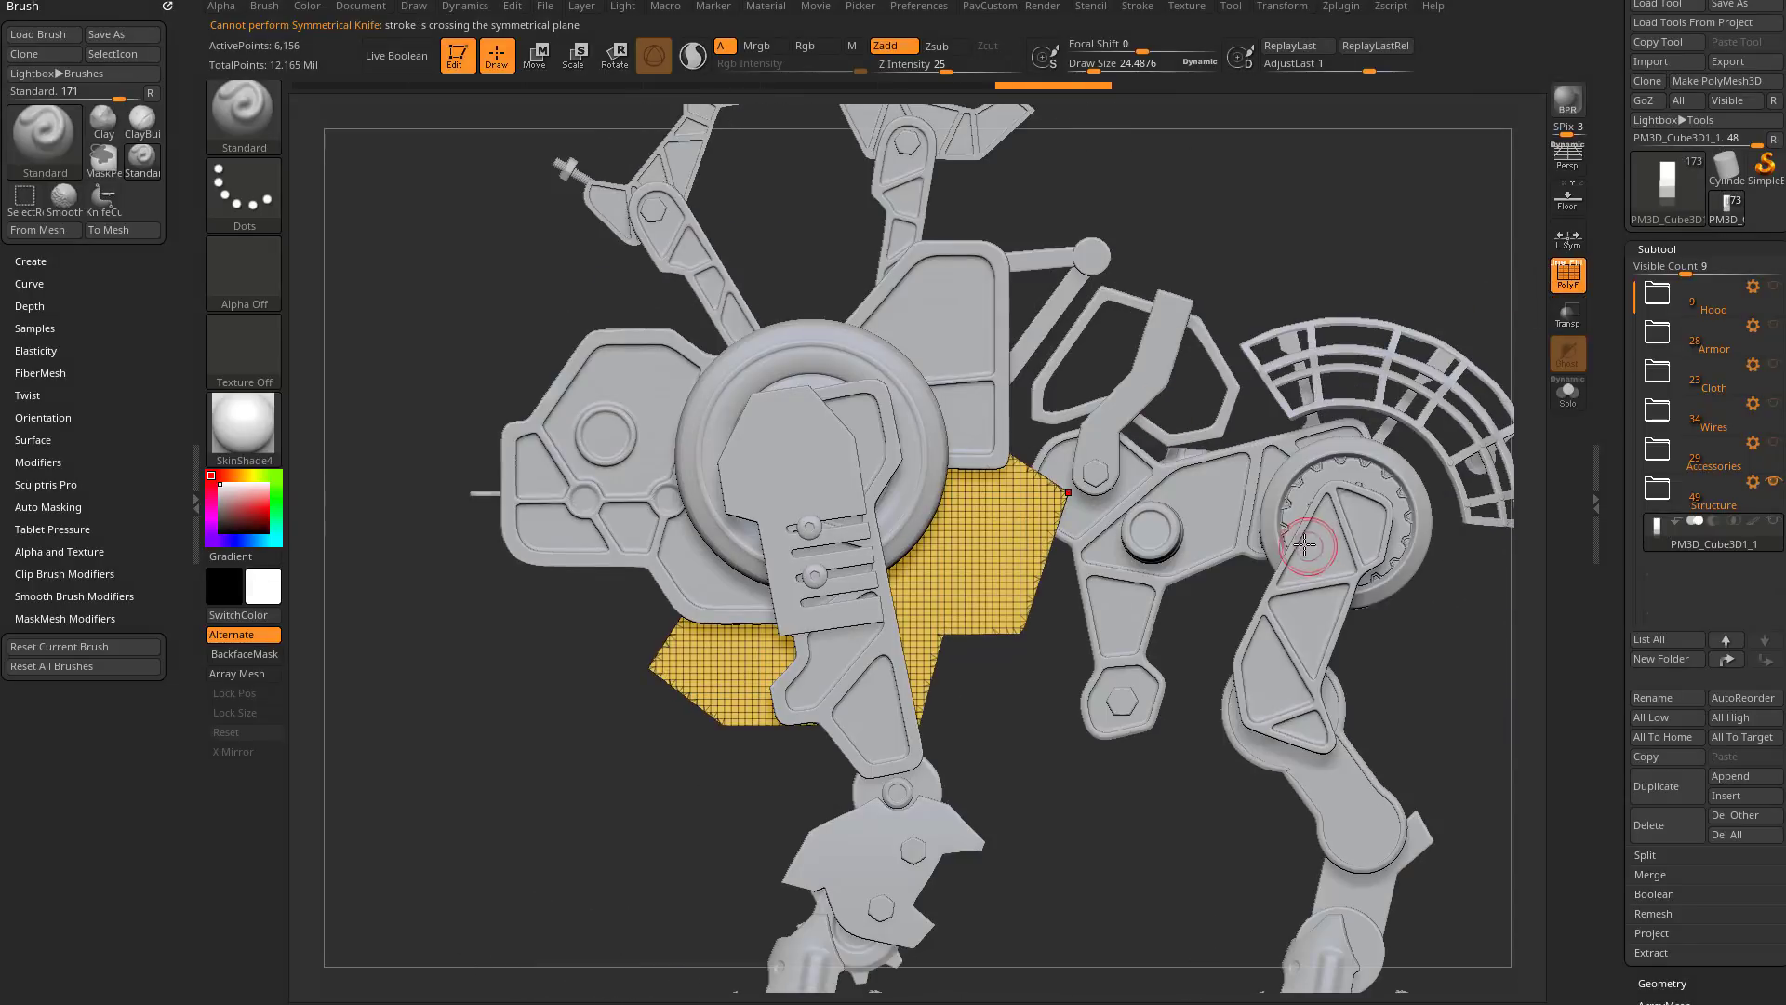
Step: Cut a V-shaped notch into the block's rear edge with KnifeCurve
ctrl+shift+drag(1117, 221, 981, 560)
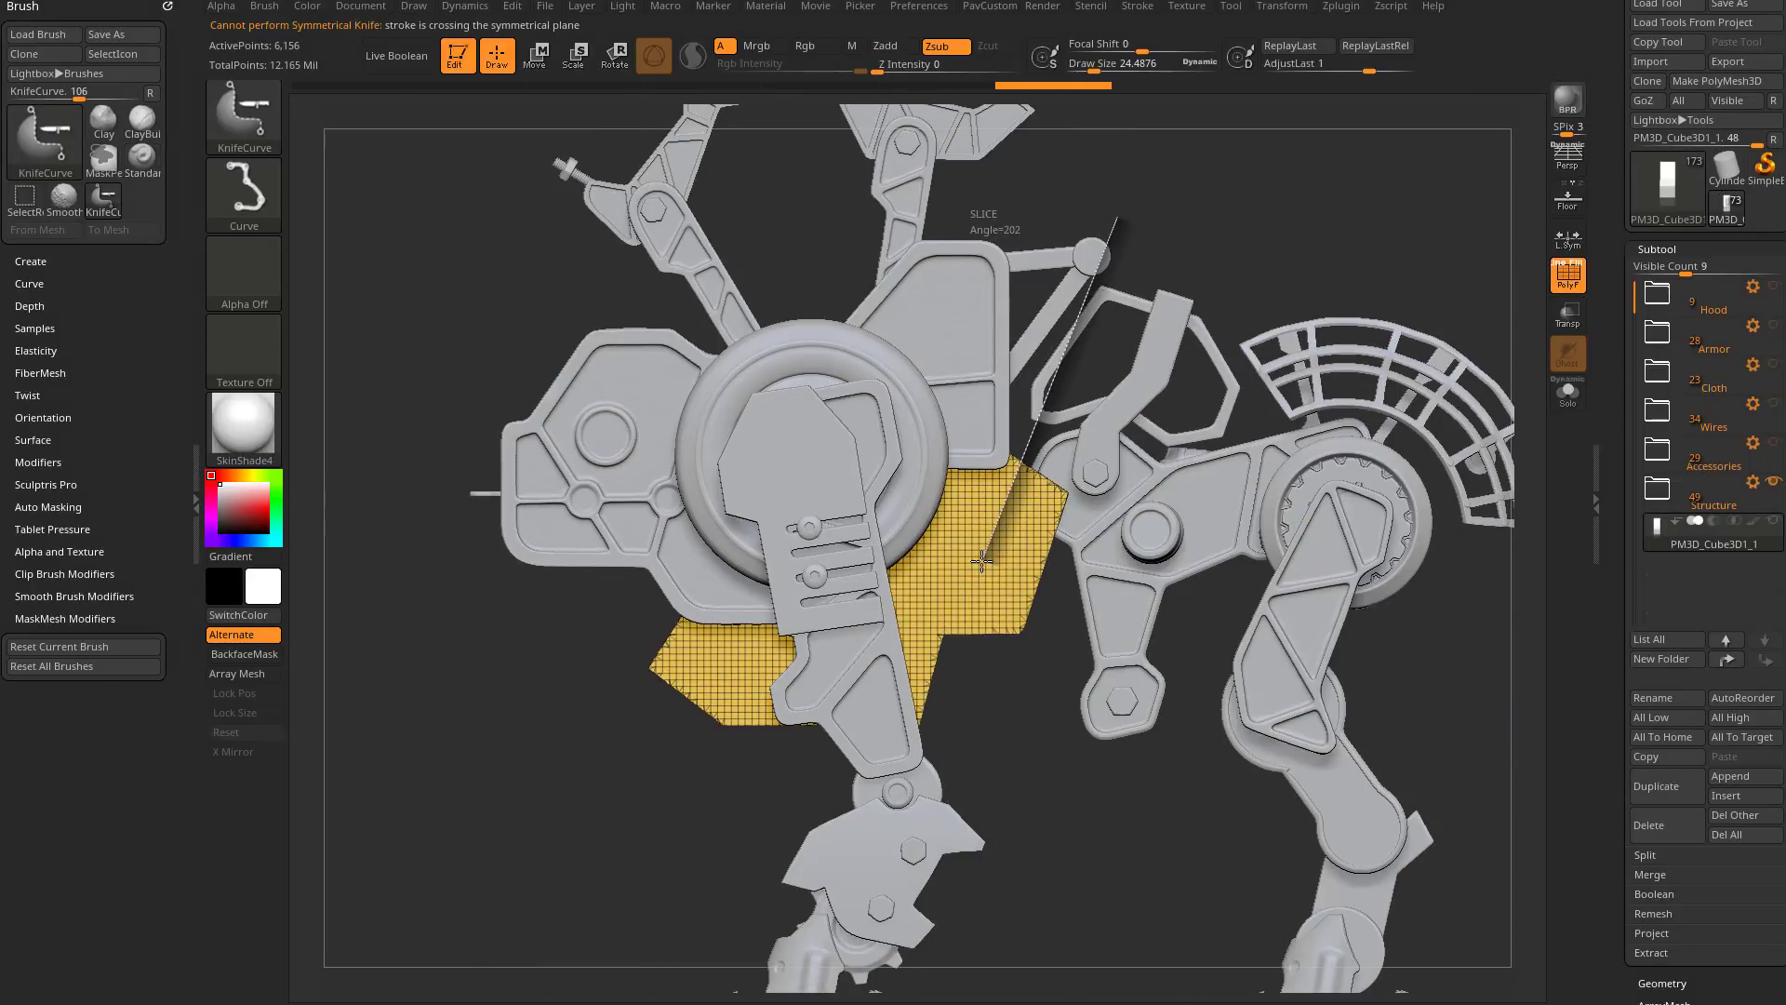
ctrl+shift+drag(986, 649, 1028, 725)
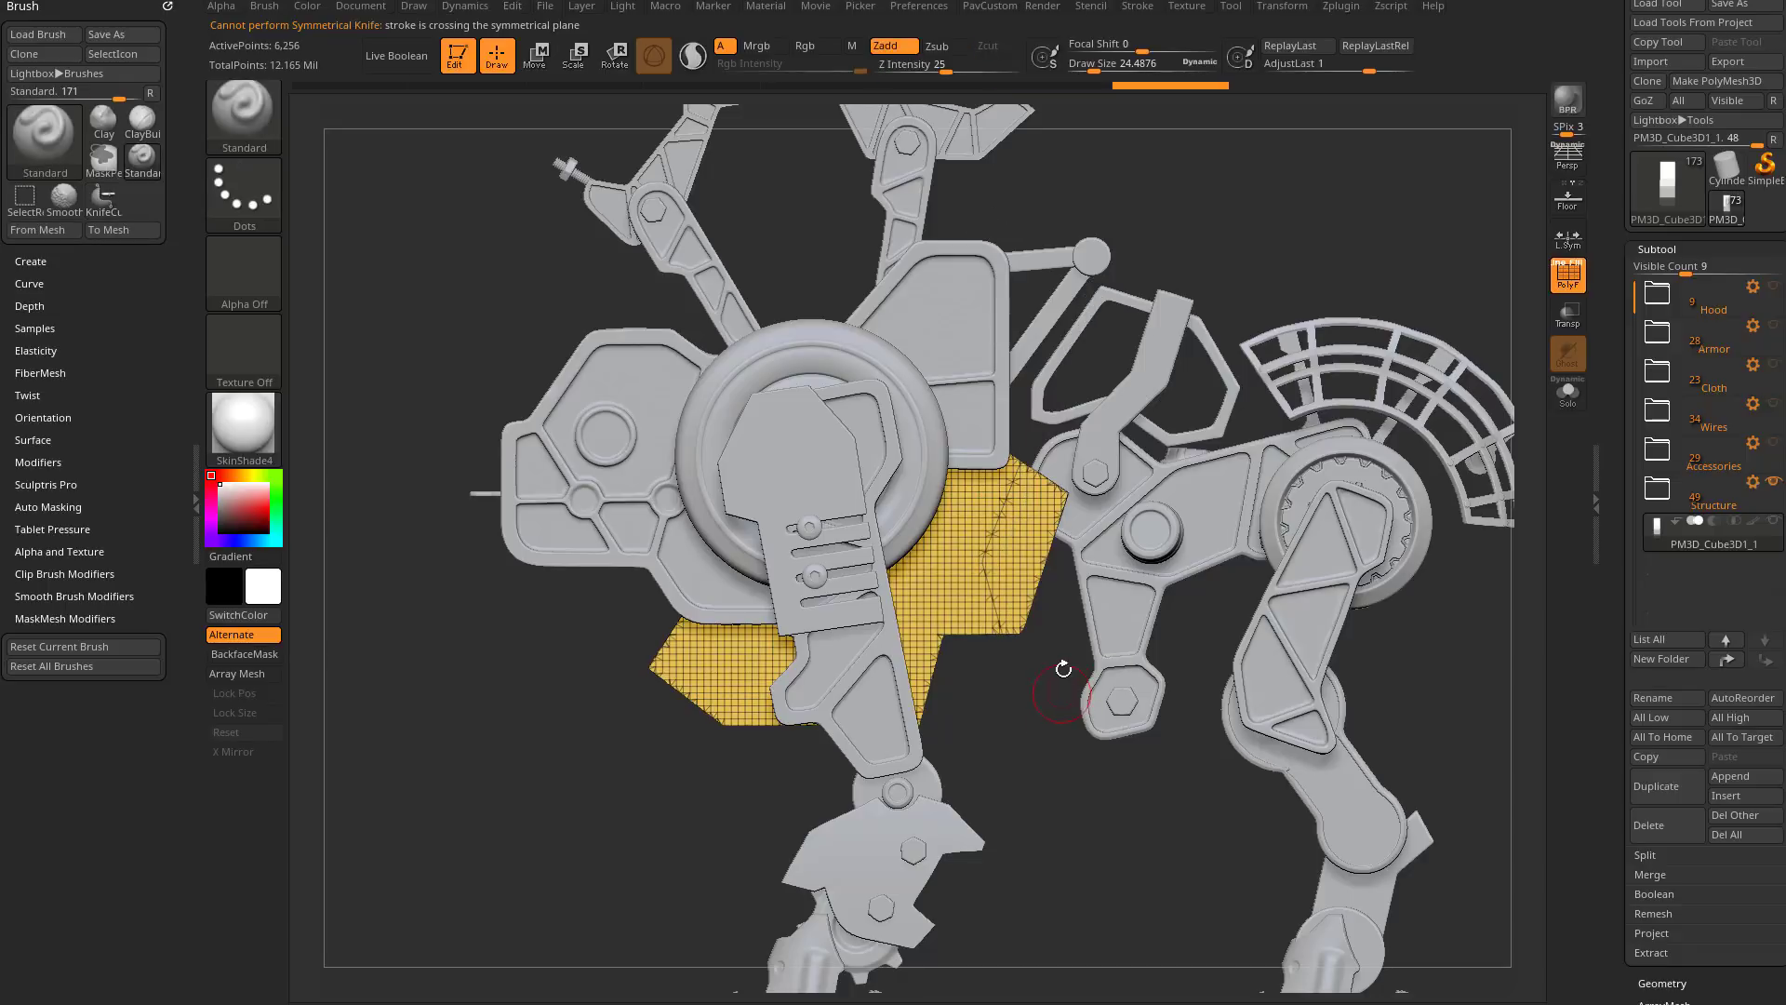
mouse_move(1137, 226)
ctrl+shift+mouse_down()
mouse_move(988, 558)
mouse_move(990, 535)
ctrl+shift+mouse_up()
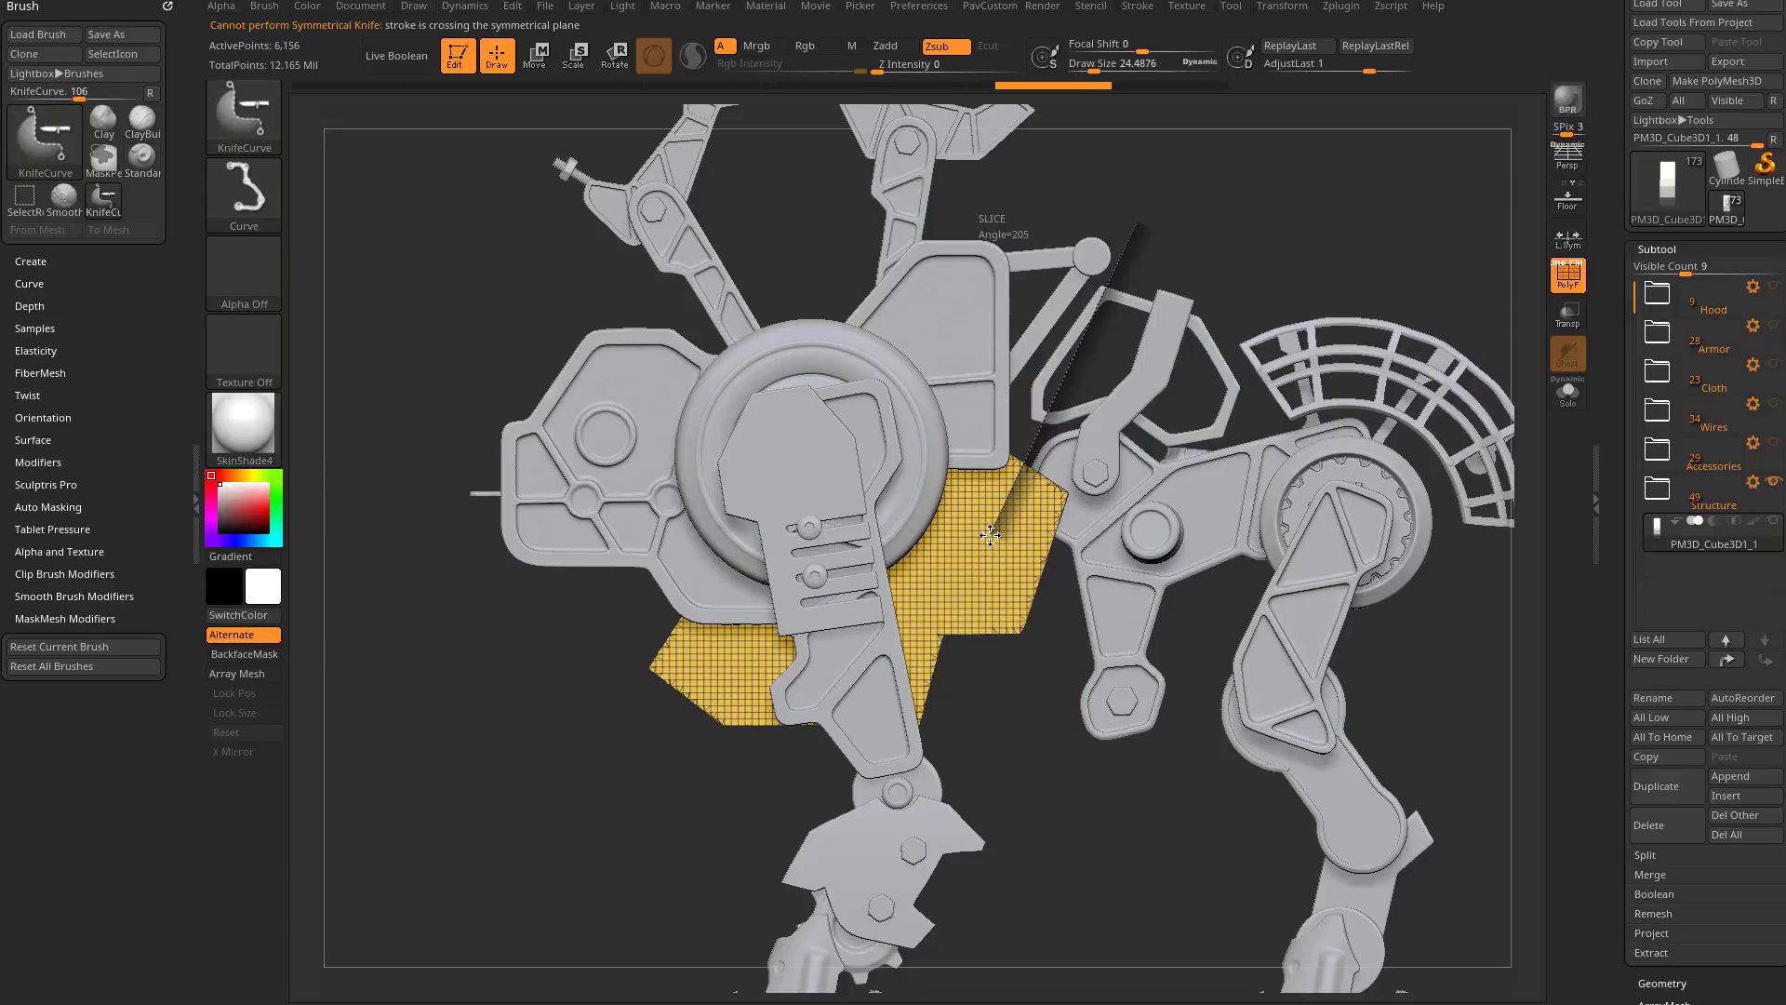
ctrl+shift+drag(1057, 617, 1431, 577)
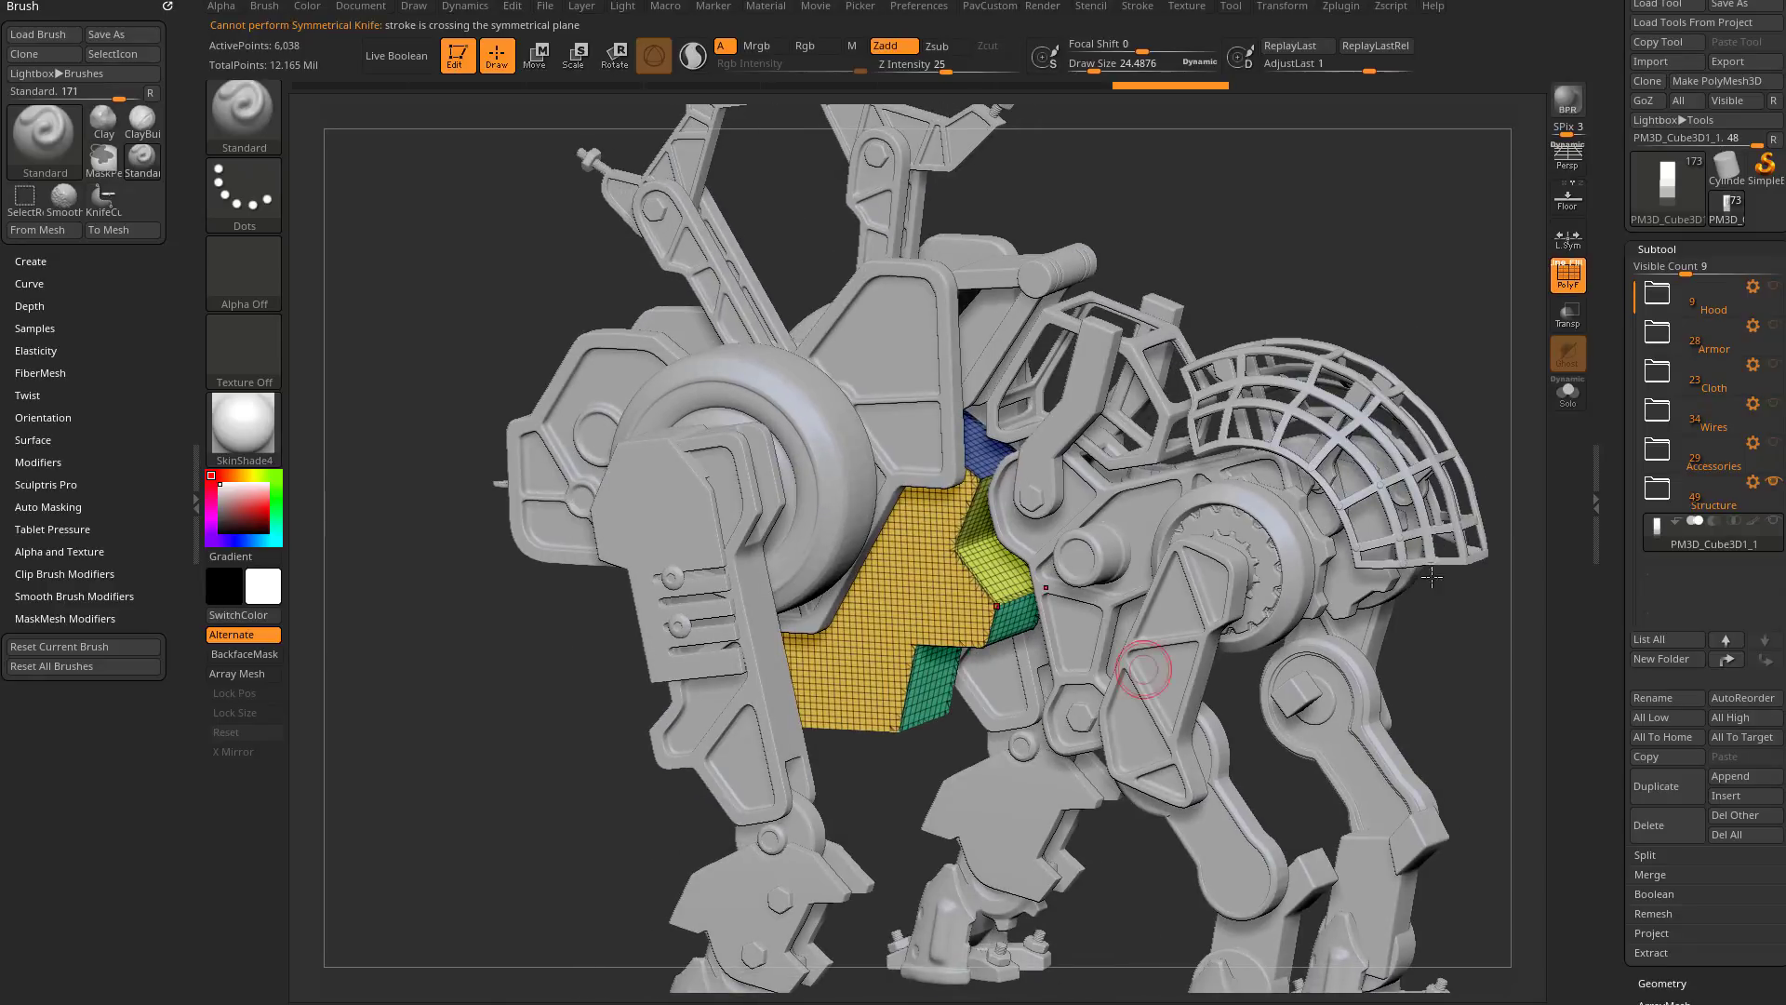
Step: Isolate the block with Solo, turn off PolyFrame and choose the BevelArc brush at draw size 90.91
click(1568, 393)
mouse_move(1300, 463)
mouse_down()
mouse_move(1281, 473)
mouse_move(1320, 518)
mouse_move(1284, 542)
mouse_move(1293, 497)
mouse_up()
key(b)
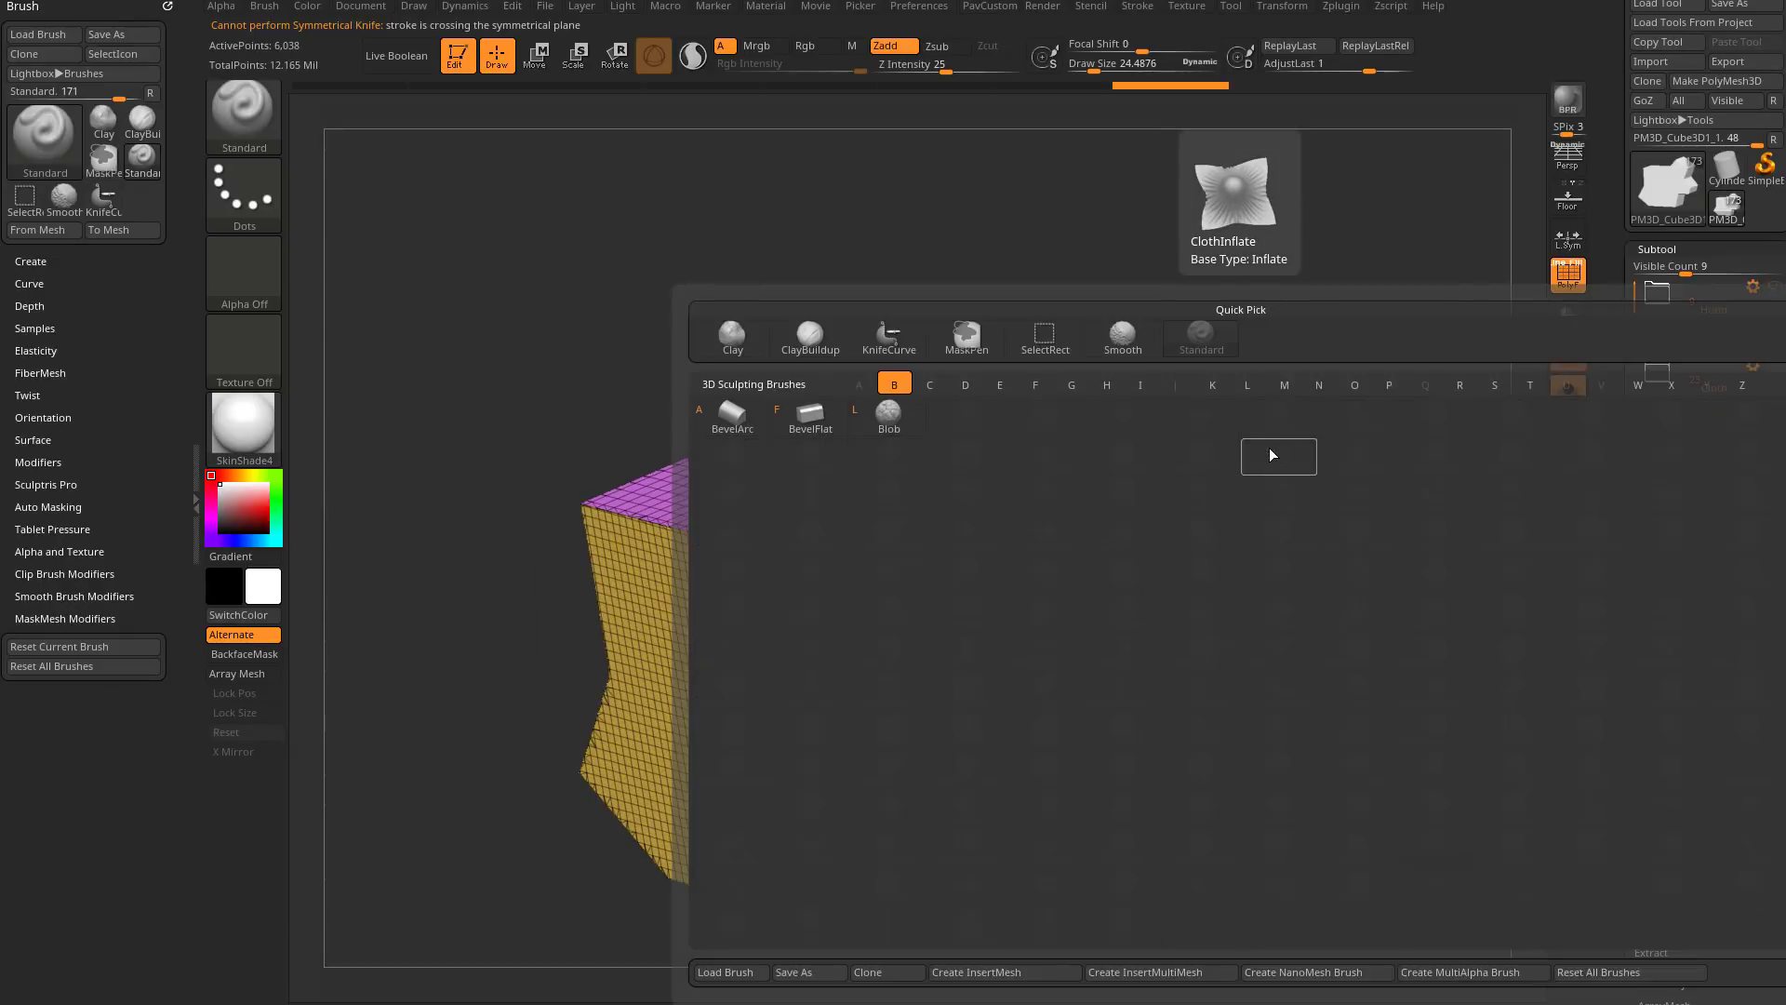
key(a)
drag(1172, 491, 1088, 518)
key(s)
mouse_move(958, 538)
mouse_down()
mouse_move(979, 537)
mouse_move(901, 566)
mouse_move(909, 602)
mouse_move(993, 511)
mouse_up()
key(s)
click(1568, 275)
Step: Try to round the block's upper rear edge with BevelArc strokes
mouse_move(1140, 570)
alt+mouse_down()
mouse_move(1130, 462)
mouse_move(1188, 447)
mouse_move(1145, 494)
alt+mouse_up()
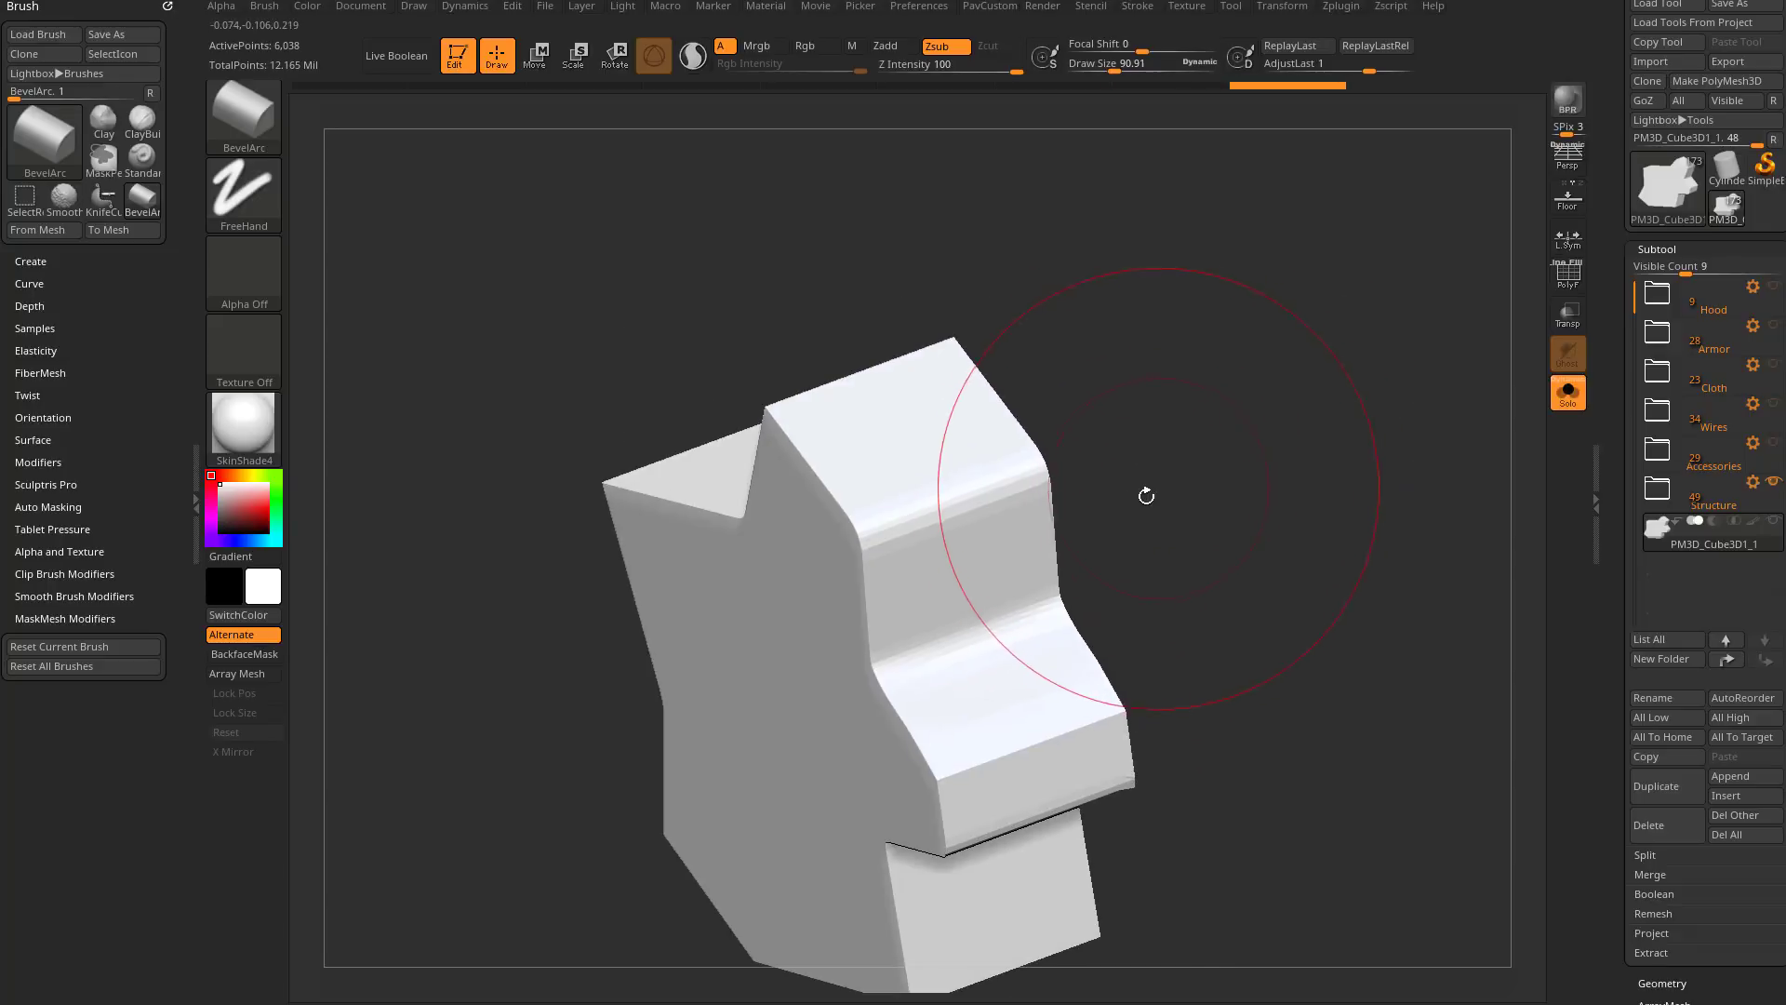
mouse_move(892, 543)
mouse_down()
mouse_move(902, 498)
mouse_move(930, 629)
mouse_move(944, 618)
mouse_up()
key(ctrl+z)
Step: Mask the whole block except the area around its upper rear edge
mouse_move(1161, 539)
shift+mouse_down()
mouse_move(1180, 496)
mouse_move(1141, 515)
shift+mouse_up()
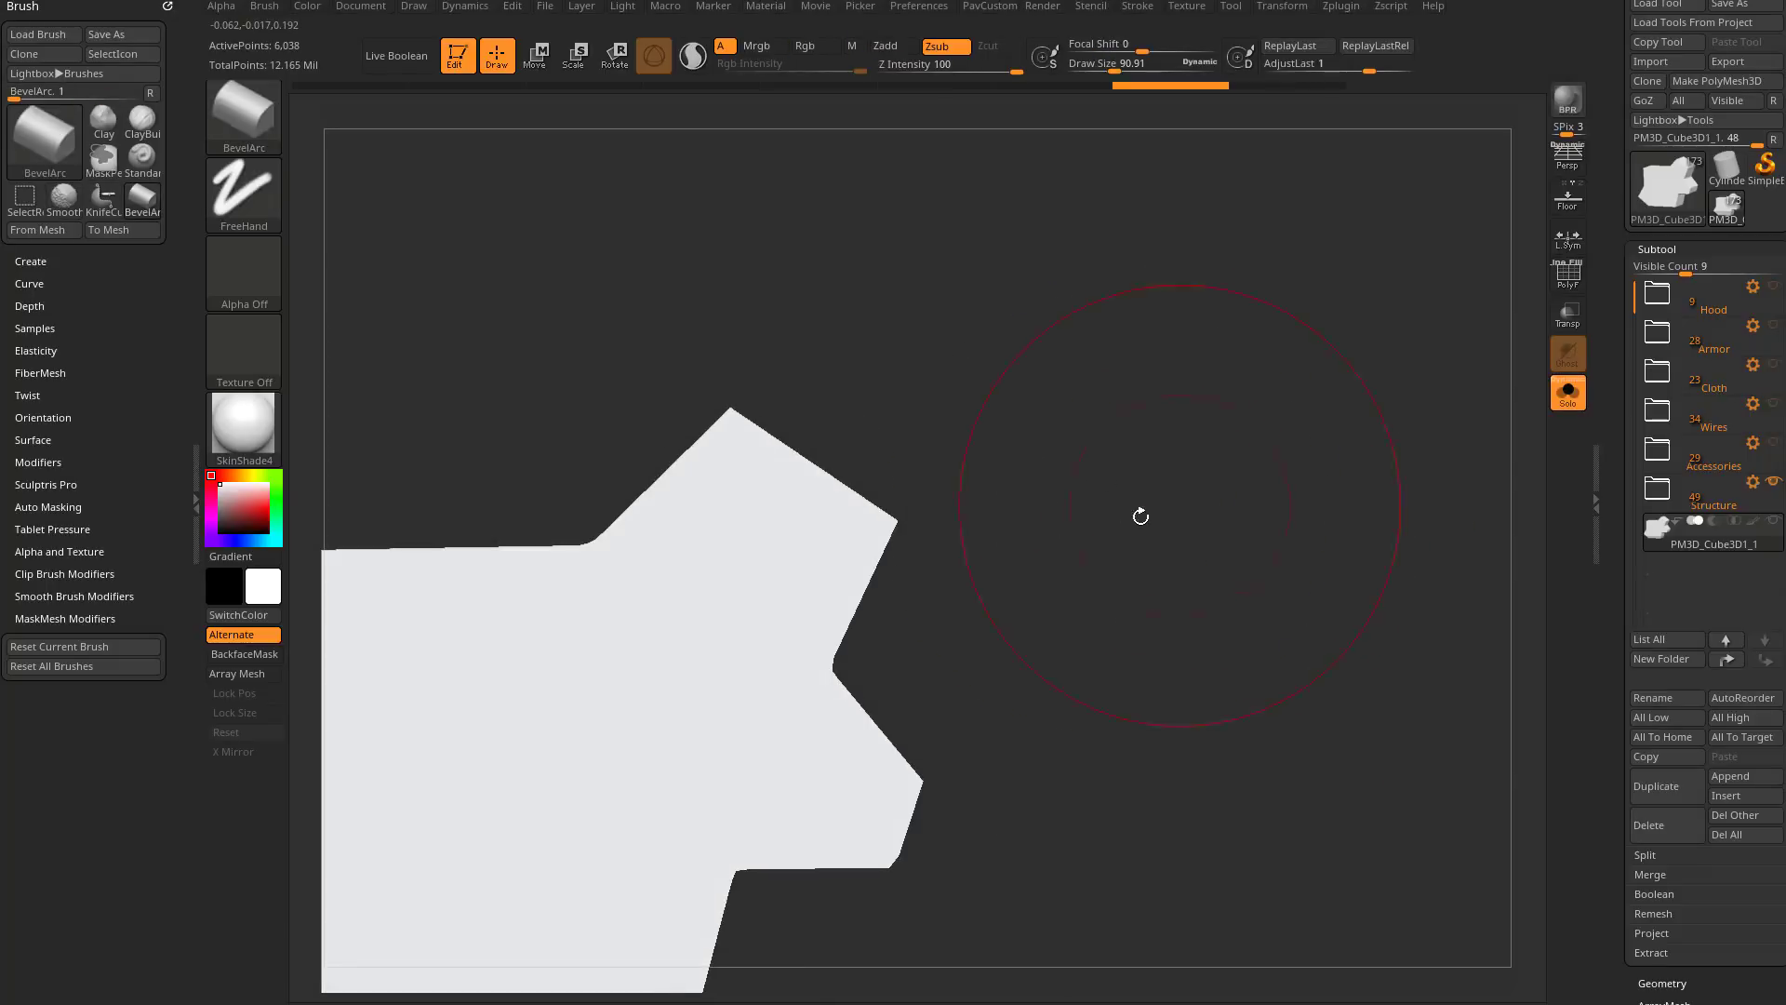
ctrl+drag(1120, 416, 825, 601)
ctrl+click(998, 486)
drag(997, 486, 842, 596)
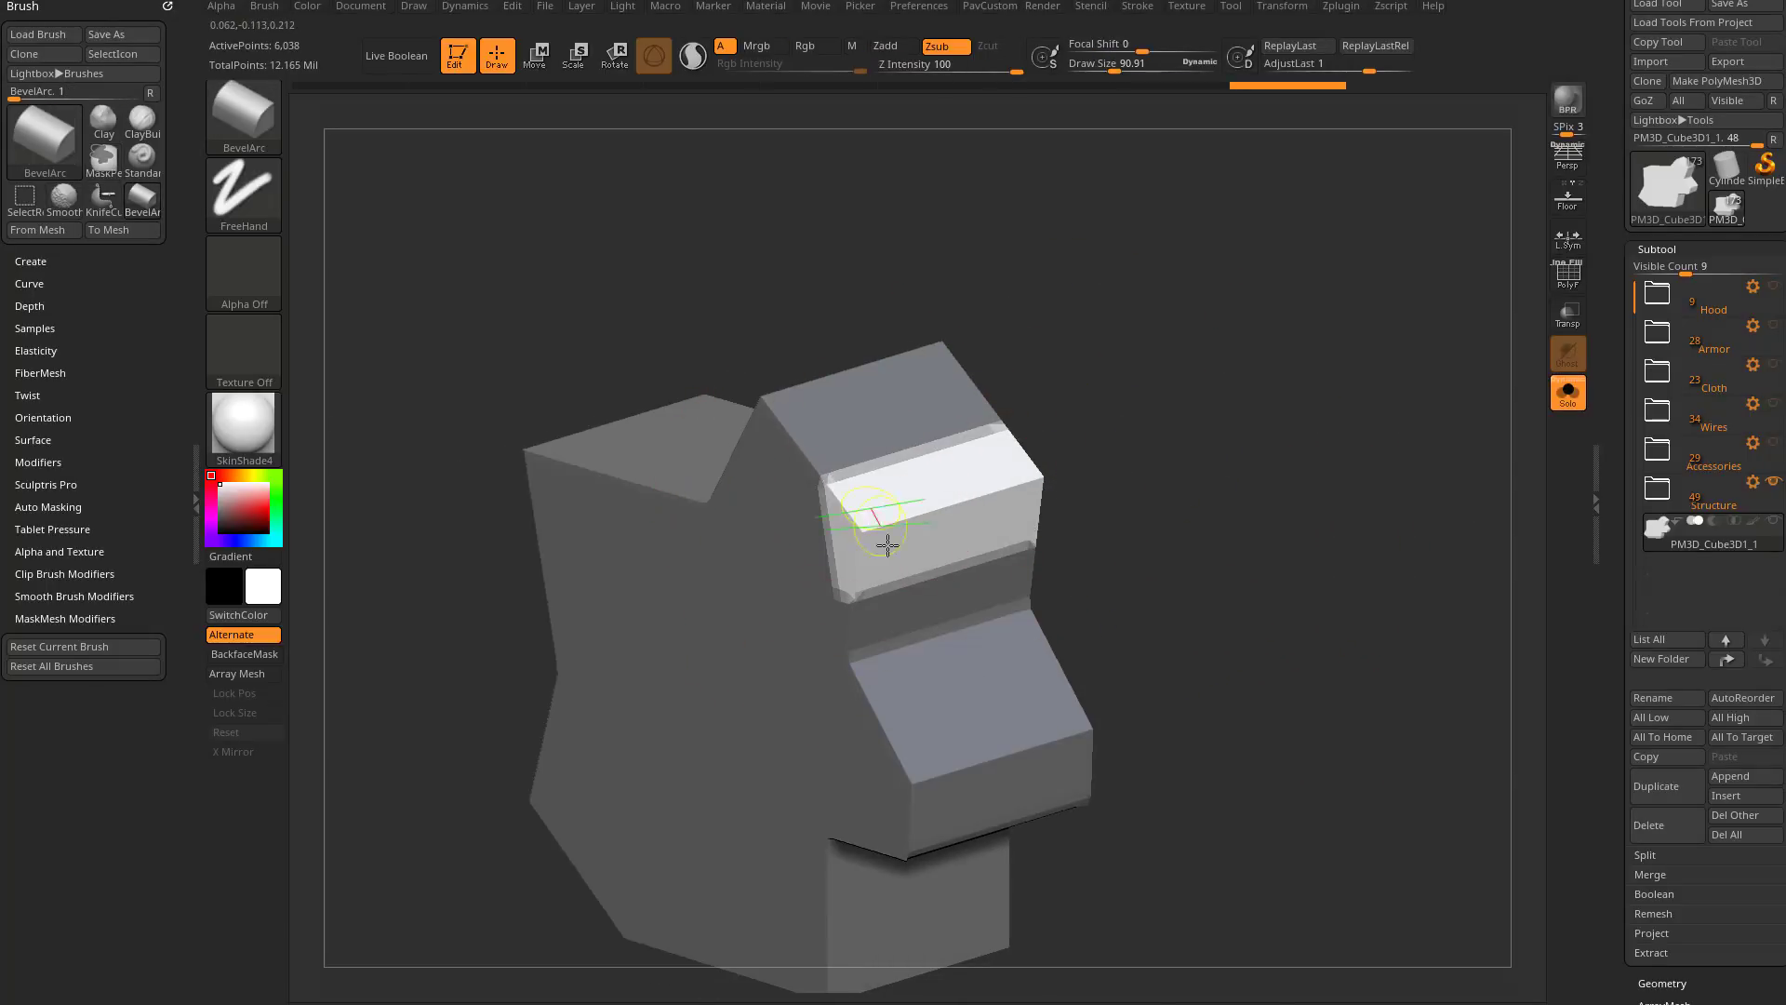
Step: Round the unmasked upper rear edge with BevelArc, raising the draw size to about 125.7
mouse_move(973, 483)
mouse_down()
mouse_move(882, 504)
mouse_move(934, 504)
mouse_up()
drag(1081, 387, 1009, 433)
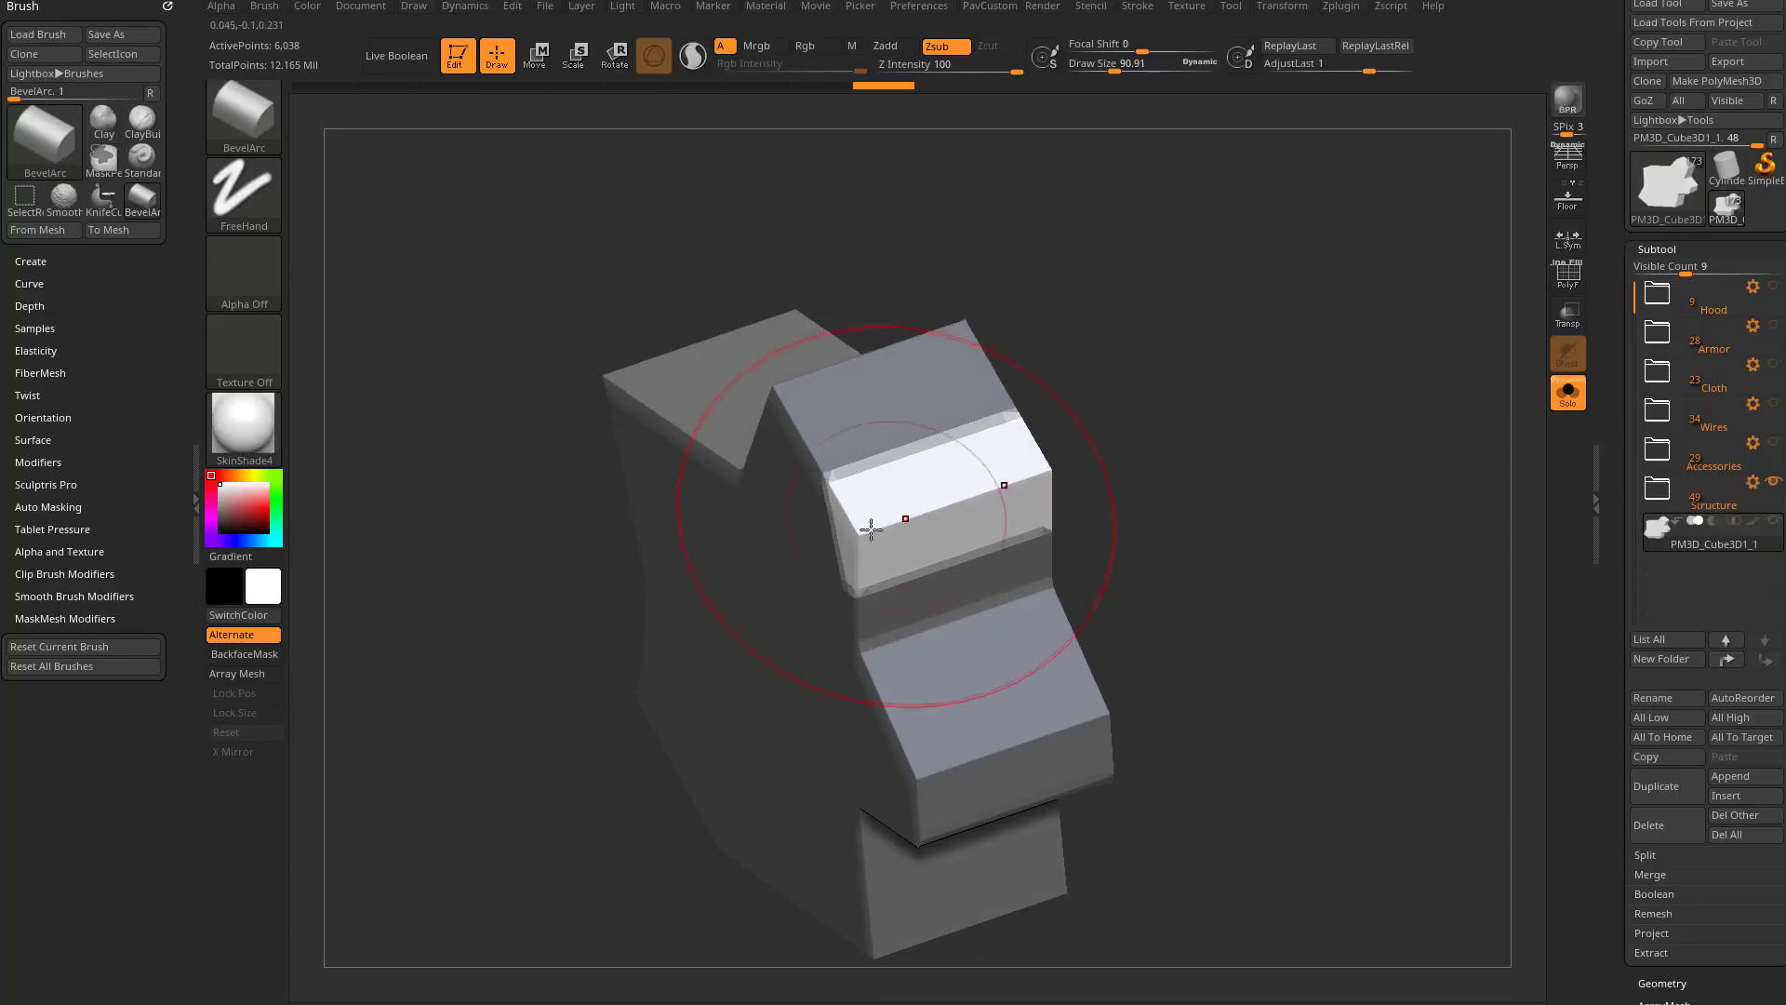
key(ctrl+z)
mouse_move(867, 519)
mouse_down()
mouse_move(887, 537)
mouse_move(909, 511)
mouse_up()
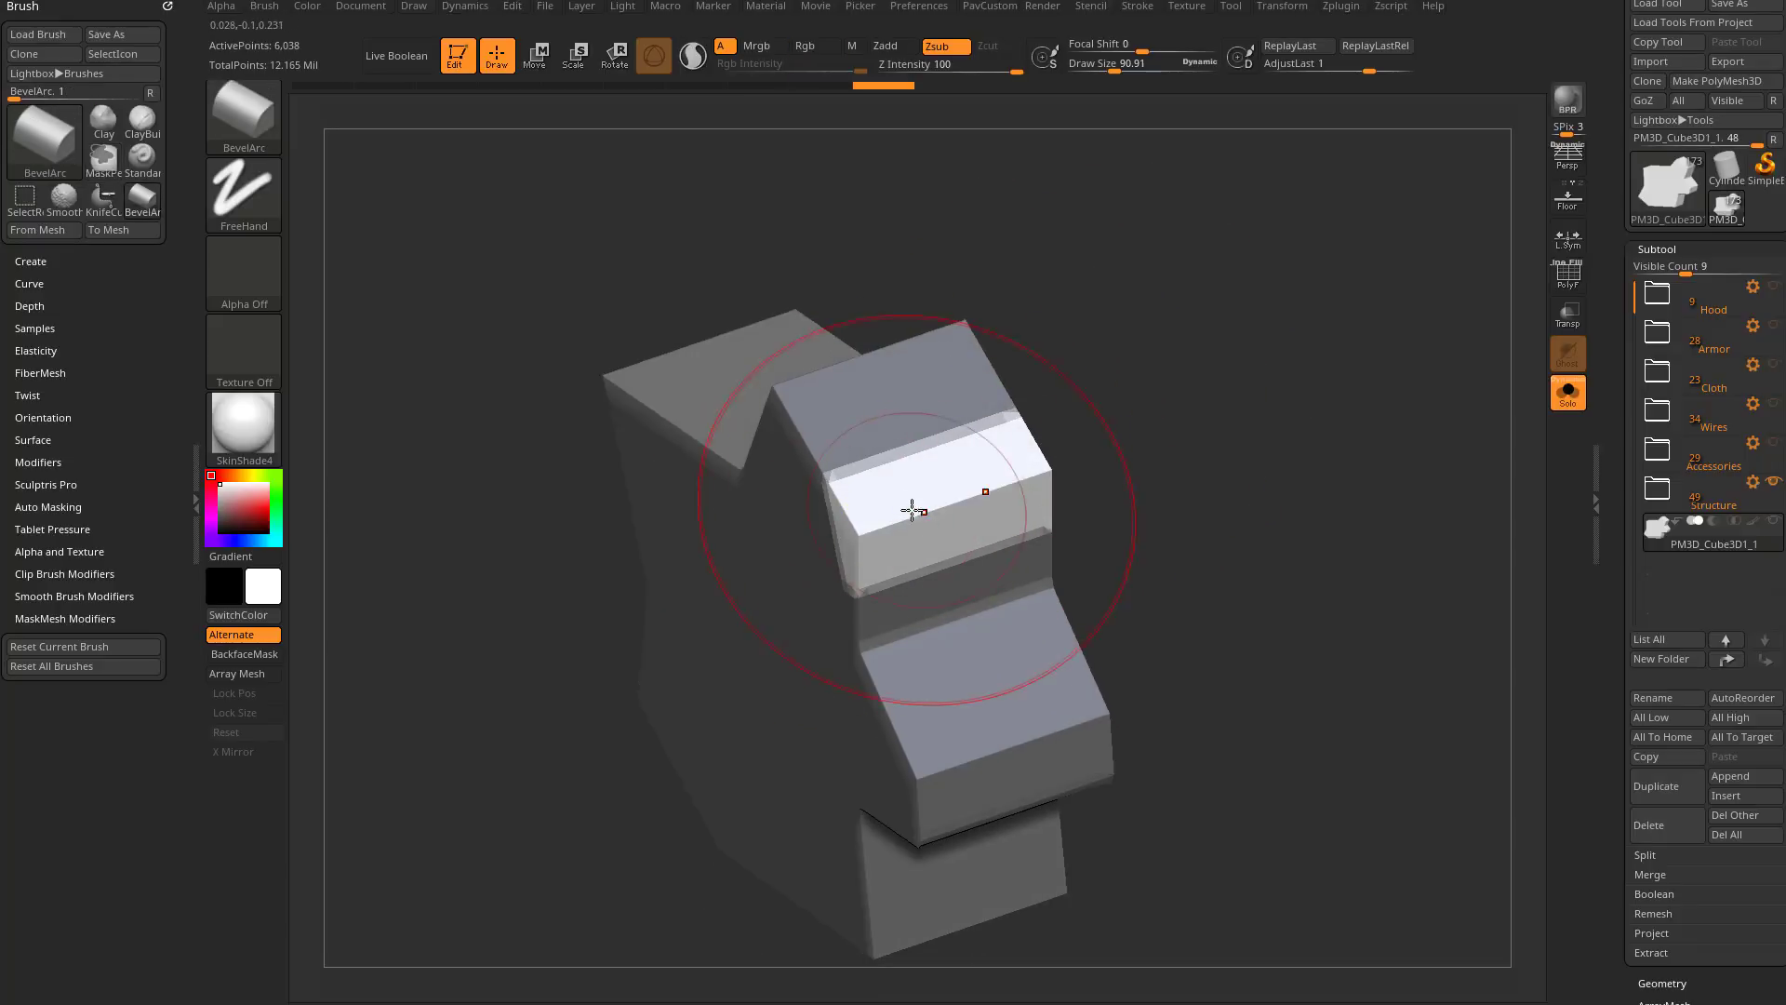
key(])
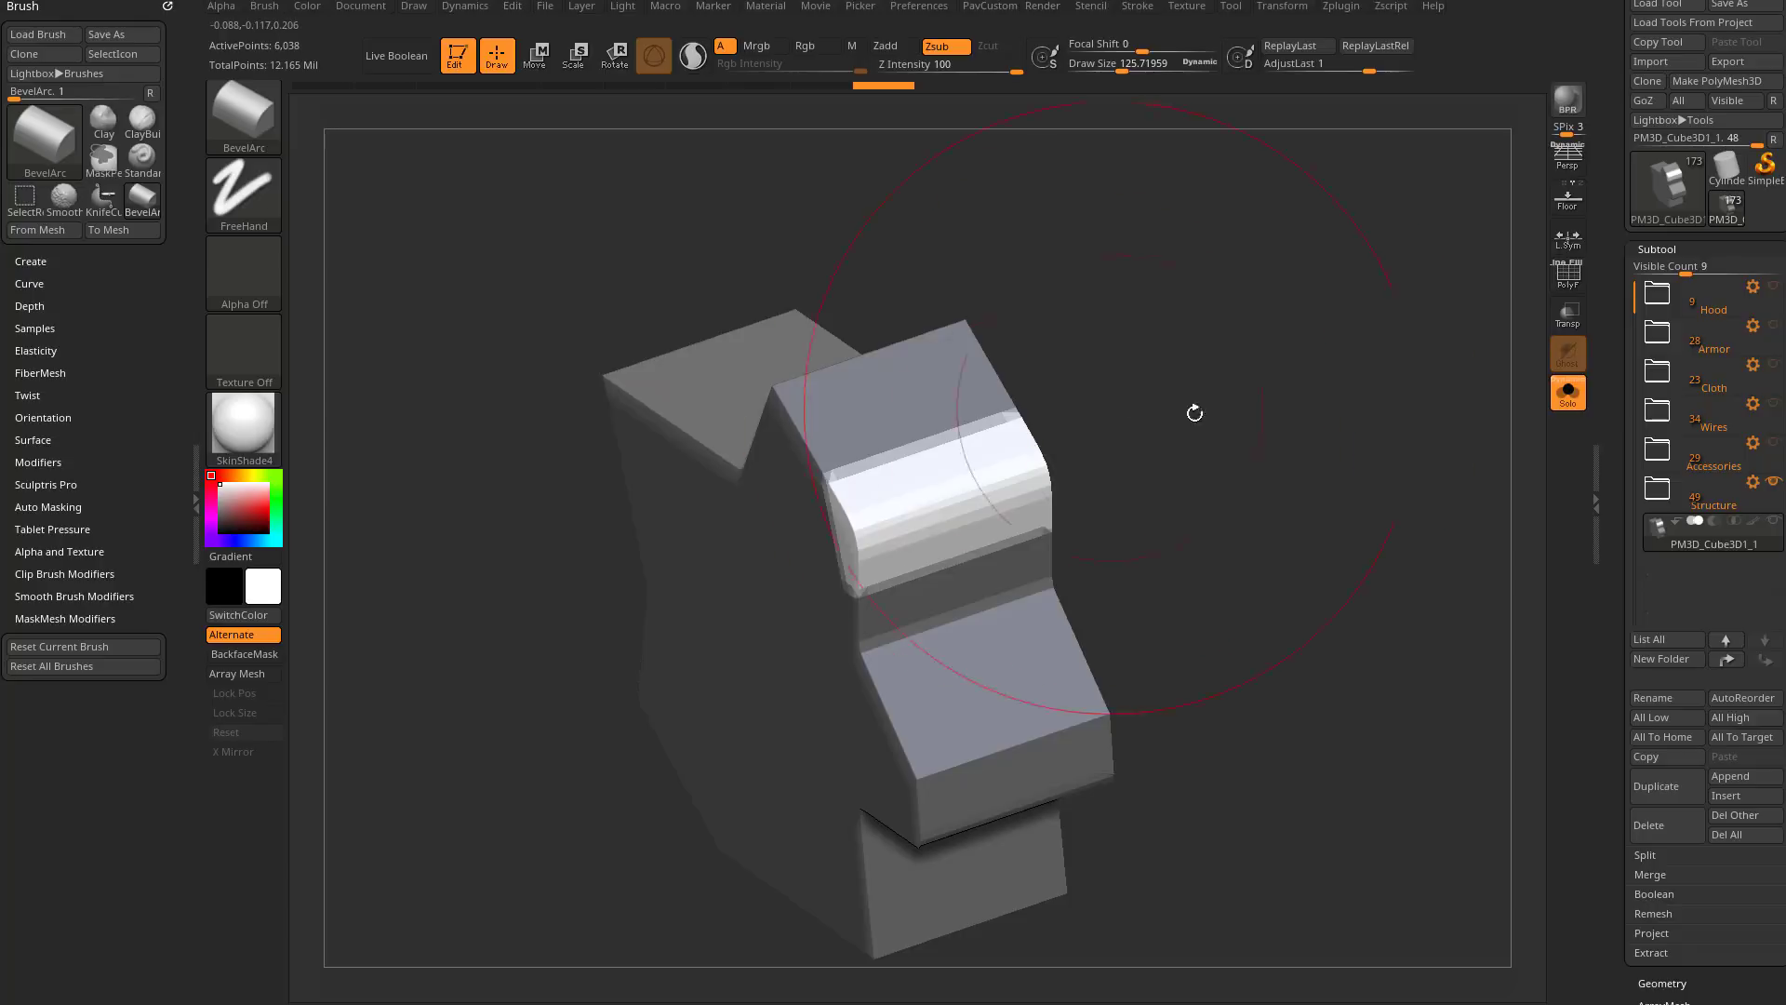
Step: Clear the mask and round the block's top edge with BevelArc at draw size 40.96
shift+drag(1194, 413, 1281, 402)
ctrl+drag(1215, 497, 1245, 424)
key([)
alt+drag(1111, 522, 1241, 517)
mouse_move(1183, 499)
mouse_down()
mouse_move(1091, 467)
mouse_move(1046, 326)
mouse_up()
mouse_move(854, 474)
mouse_down()
mouse_move(897, 455)
mouse_move(827, 420)
mouse_up()
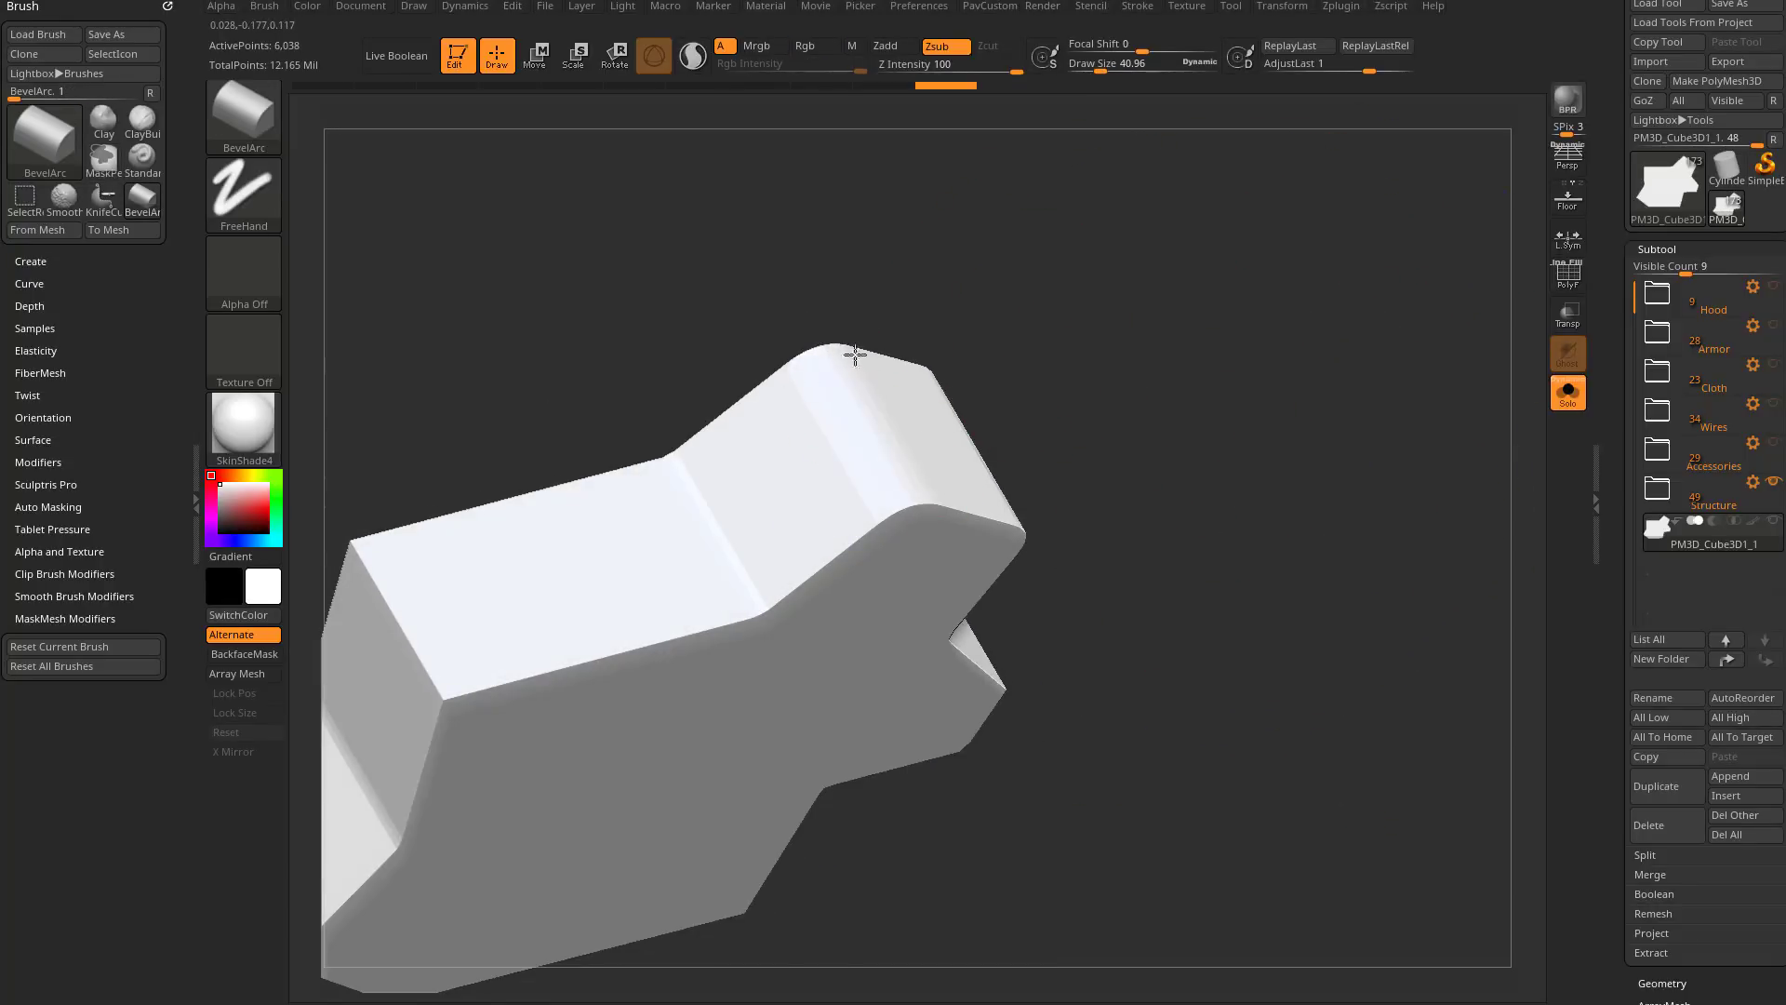
Step: Round the edges of the block's lower rear protrusion with BevelArc
mouse_move(1218, 391)
shift+mouse_down()
mouse_move(1268, 410)
mouse_move(1097, 459)
shift+mouse_up()
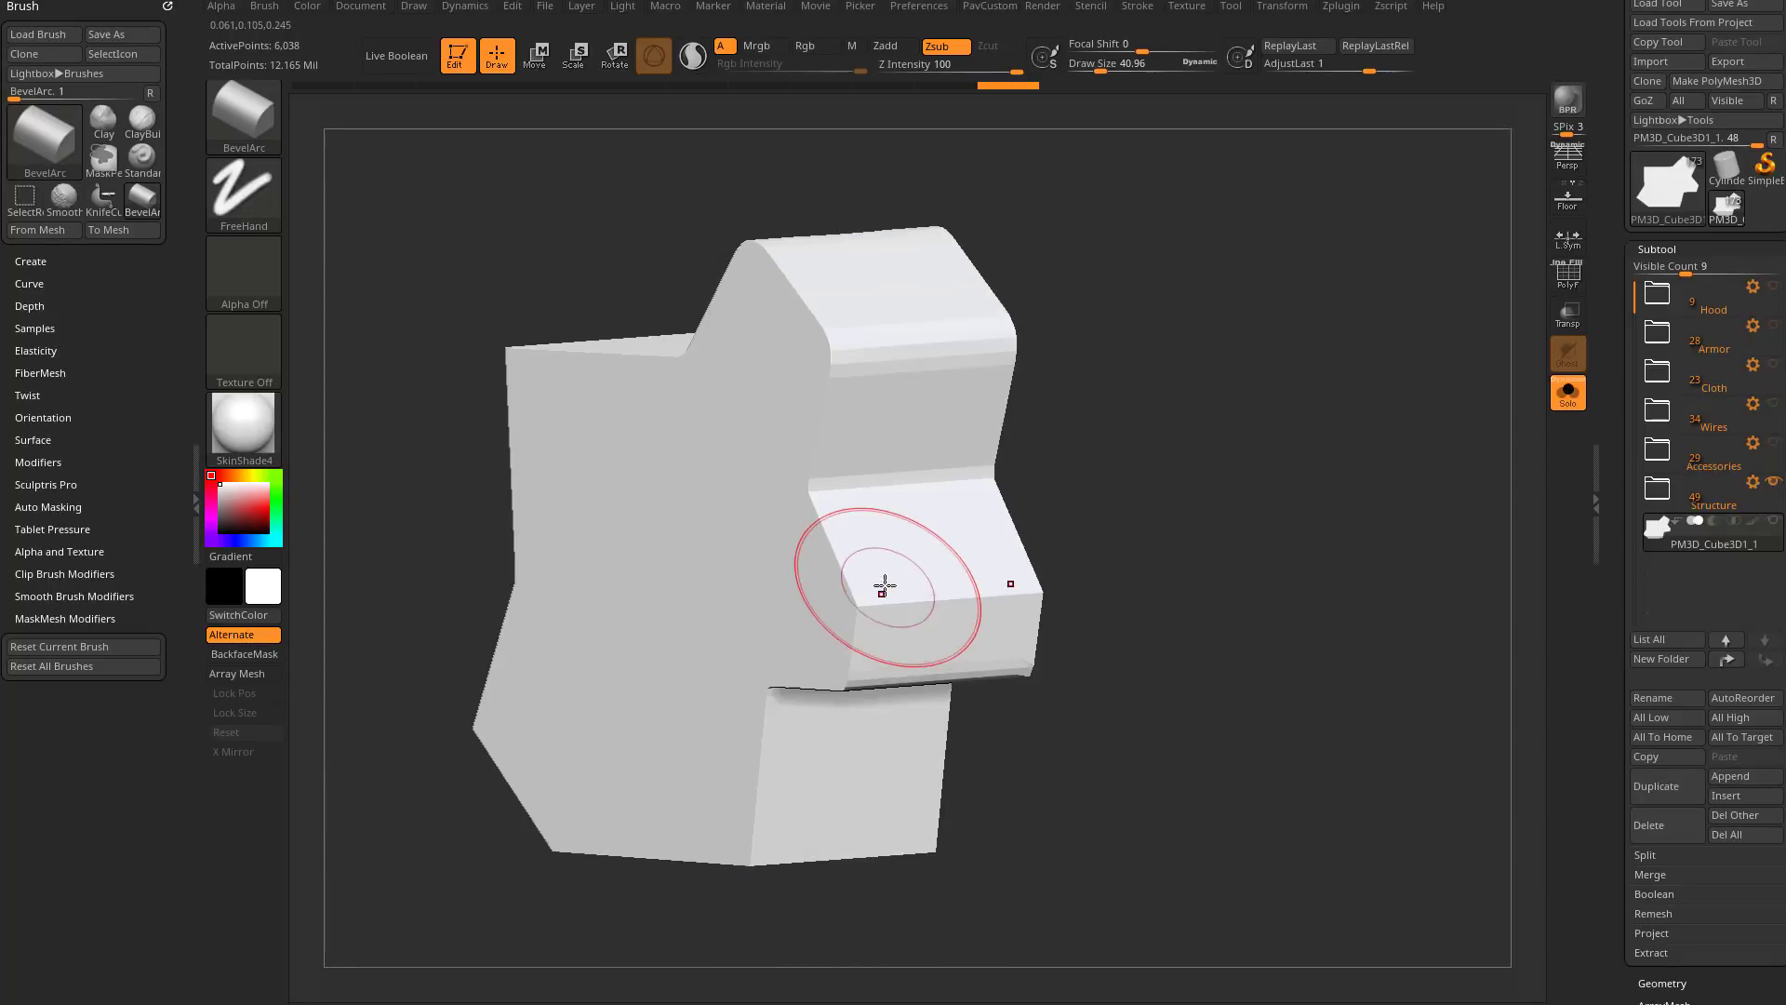
drag(887, 588, 882, 615)
mouse_move(1154, 517)
shift+mouse_down()
mouse_move(1224, 554)
mouse_move(1117, 470)
shift+mouse_up()
drag(946, 577, 964, 541)
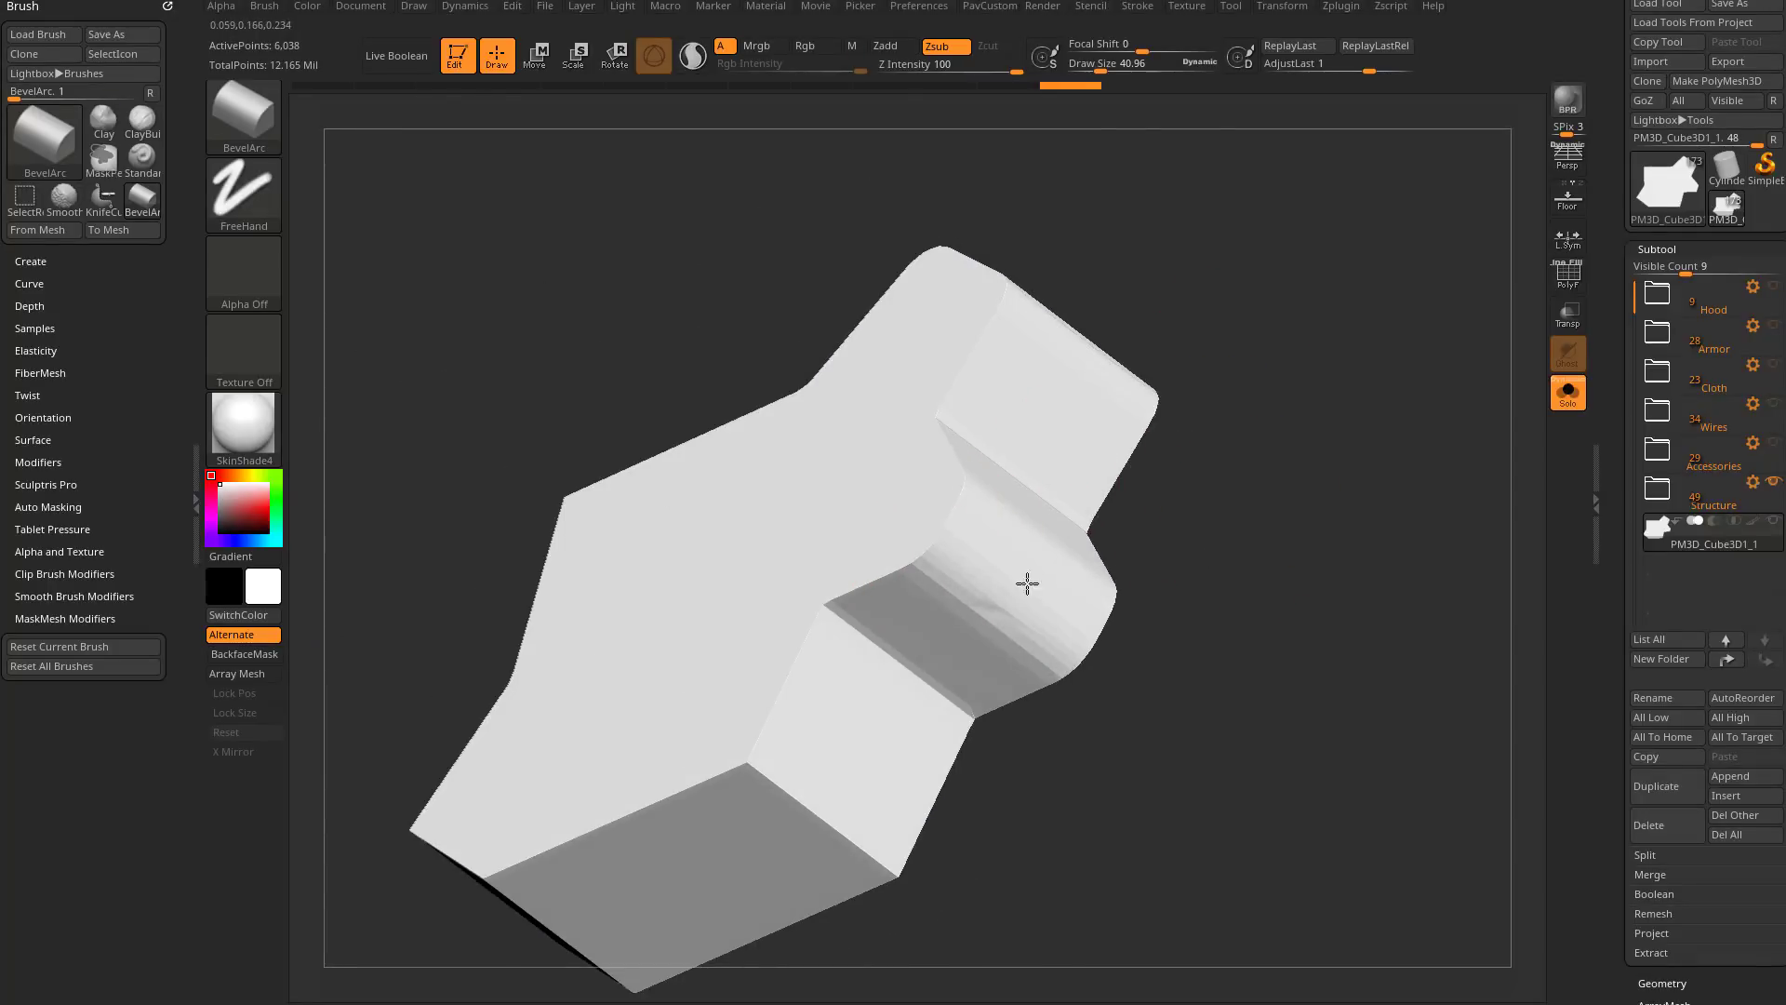
Step: Round the block's bottom rear edge beneath the notch with BevelArc
mouse_move(1229, 575)
mouse_down()
mouse_move(1268, 518)
mouse_move(1164, 442)
mouse_up()
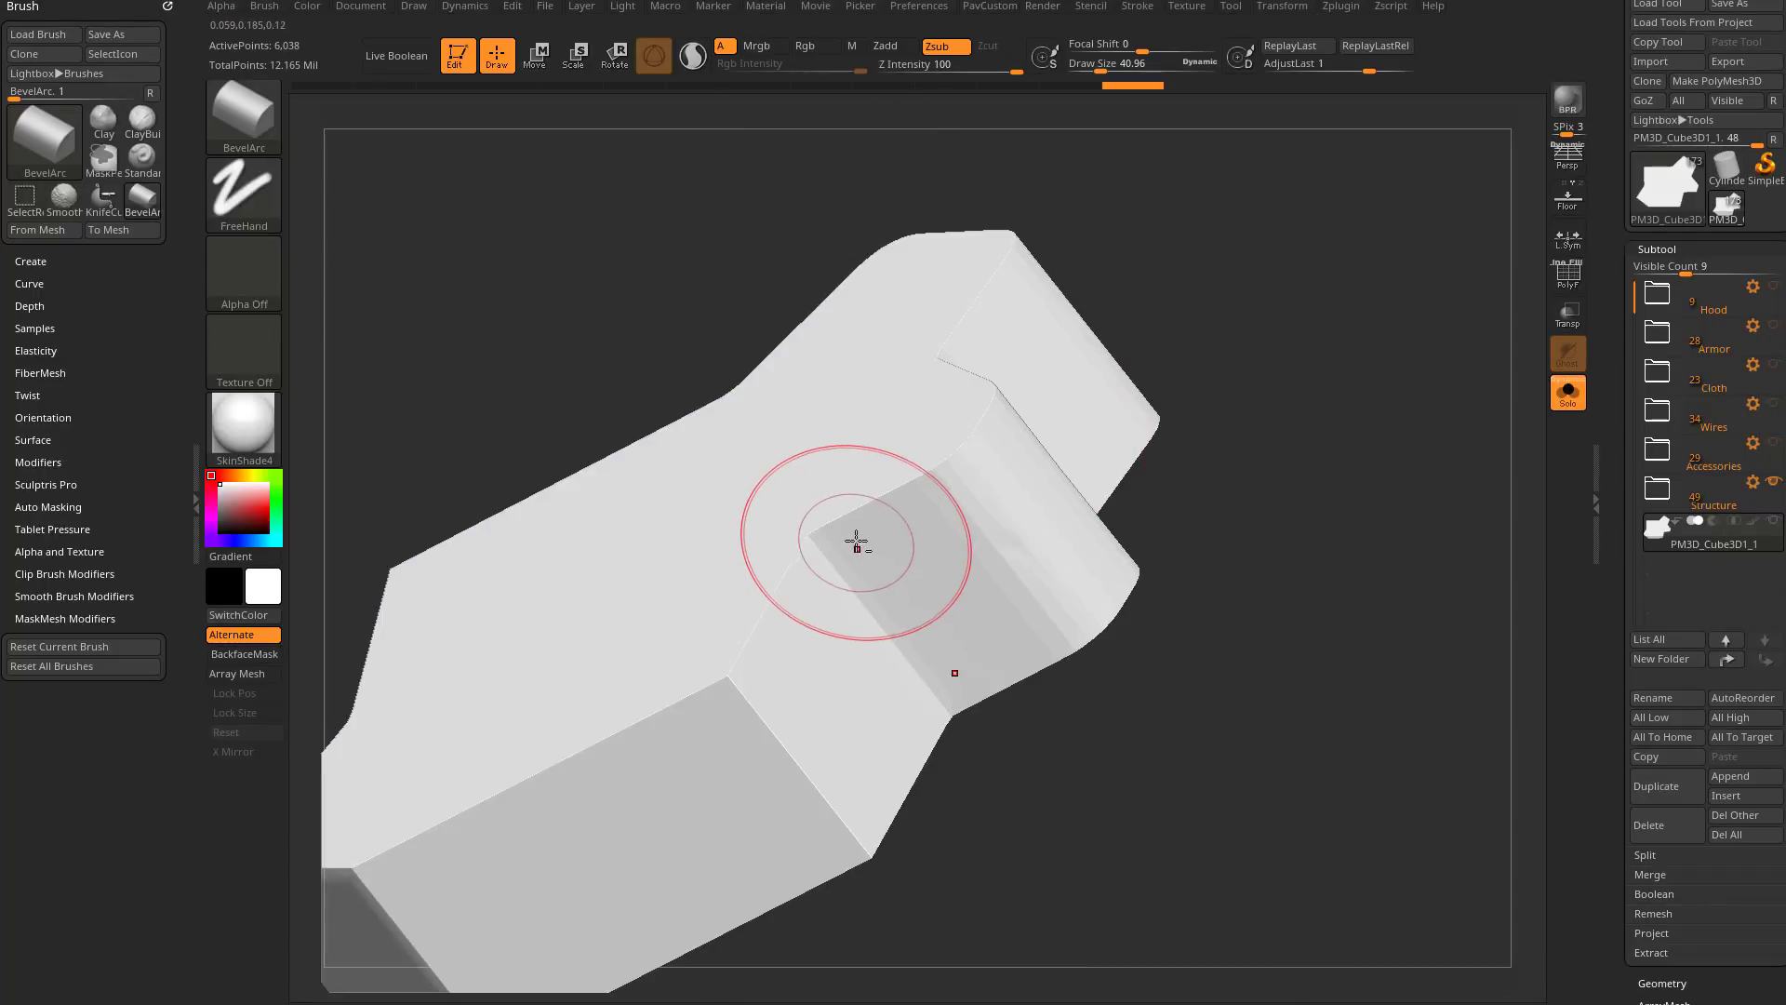
mouse_move(859, 543)
mouse_down()
mouse_move(817, 586)
mouse_move(842, 534)
mouse_up()
drag(1200, 558, 1102, 650)
drag(994, 694, 949, 723)
mouse_move(1200, 735)
mouse_down()
mouse_move(1260, 750)
mouse_move(1188, 530)
mouse_up()
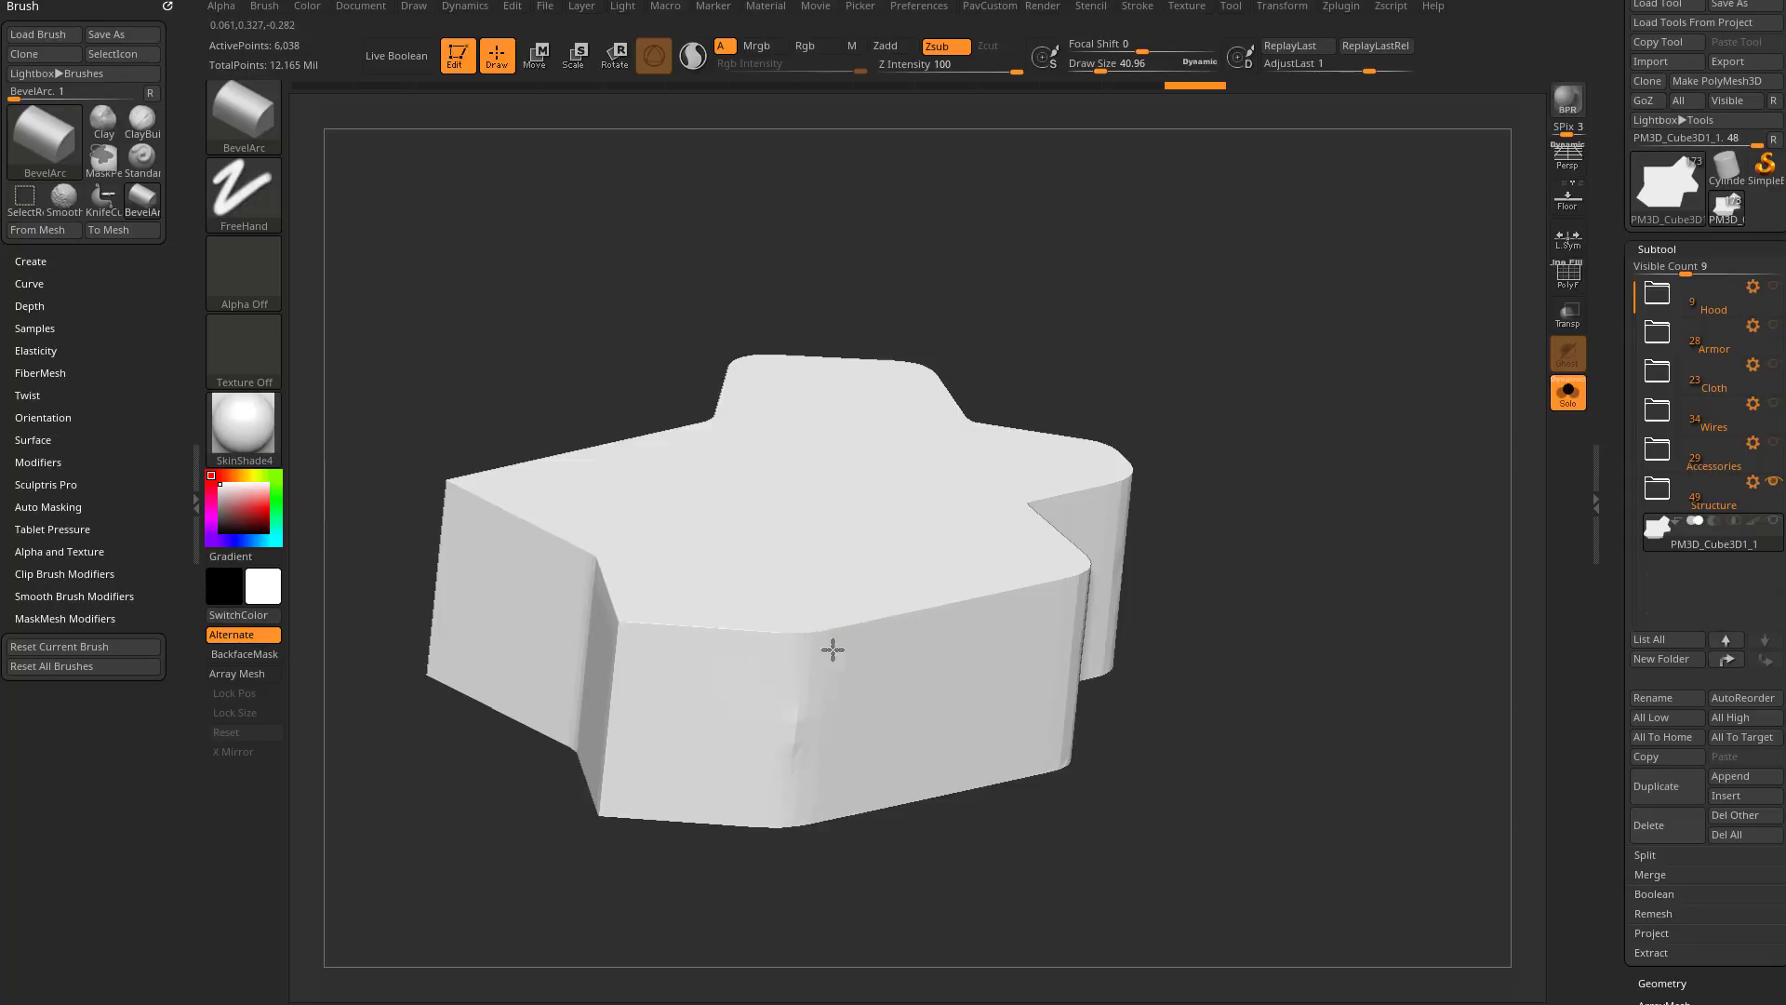
Step: Round the block's lower front edge and the outer edge of its front protrusion with BevelArc
right_drag(831, 710, 772, 672)
drag(812, 710, 794, 700)
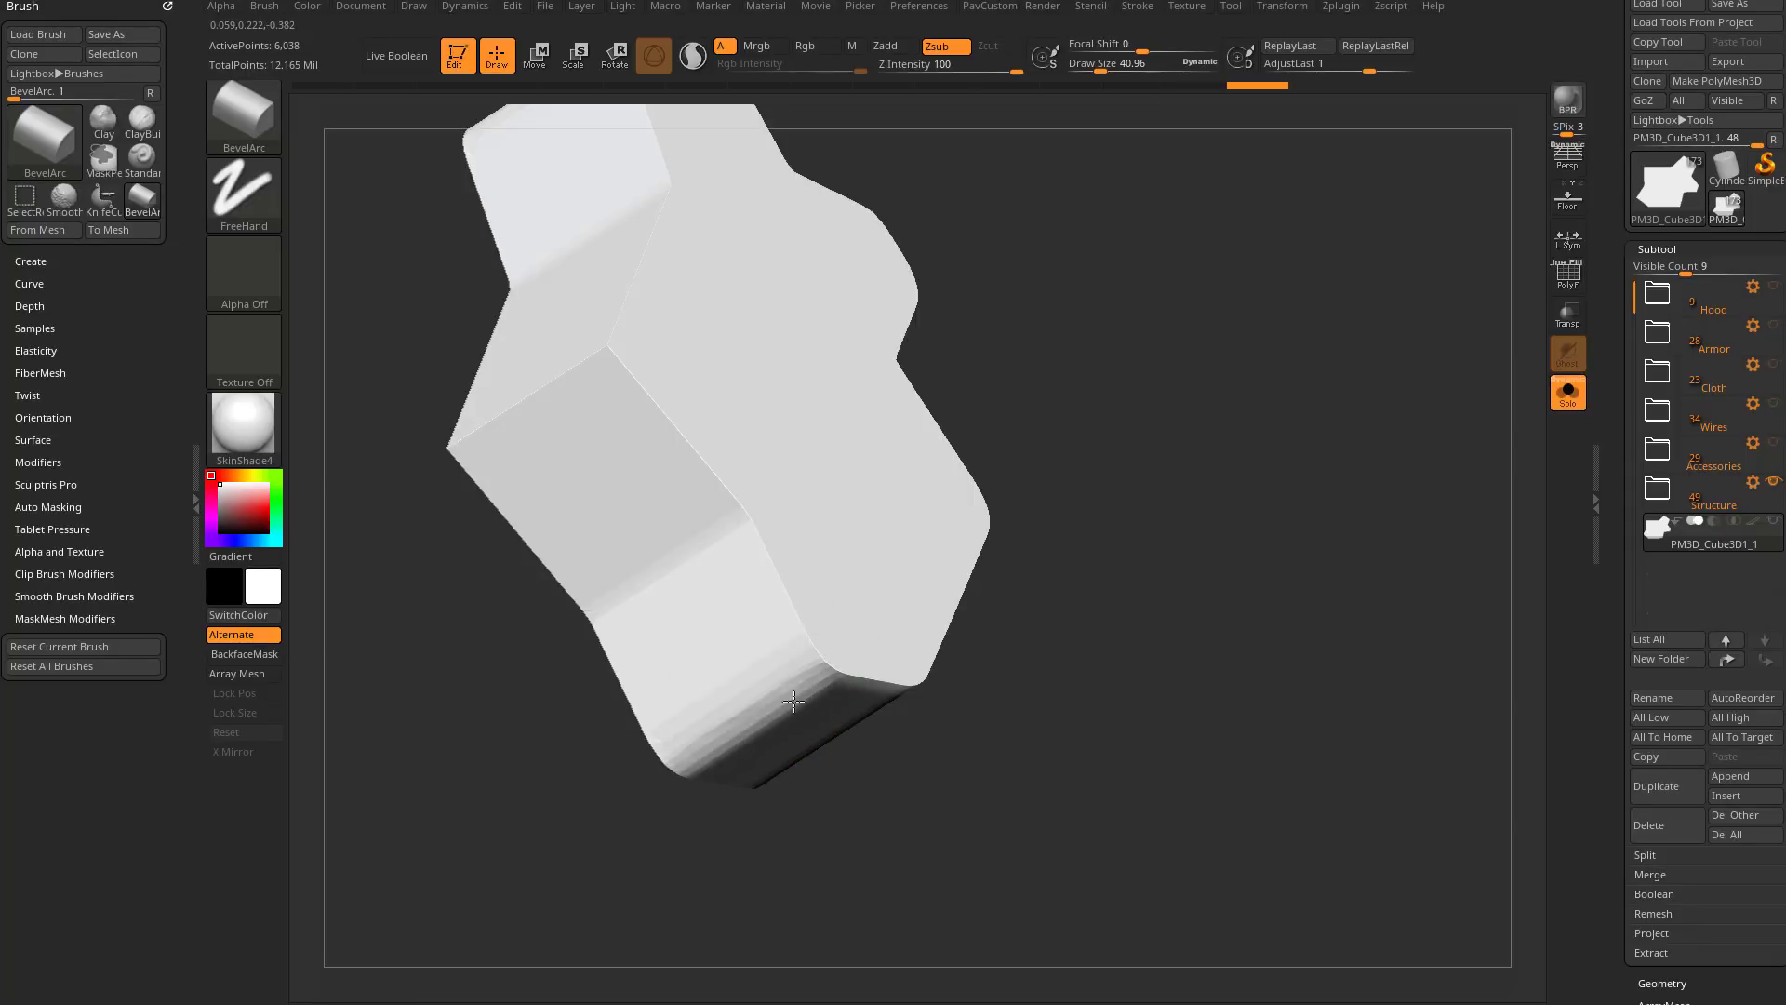
right_drag(814, 679, 665, 741)
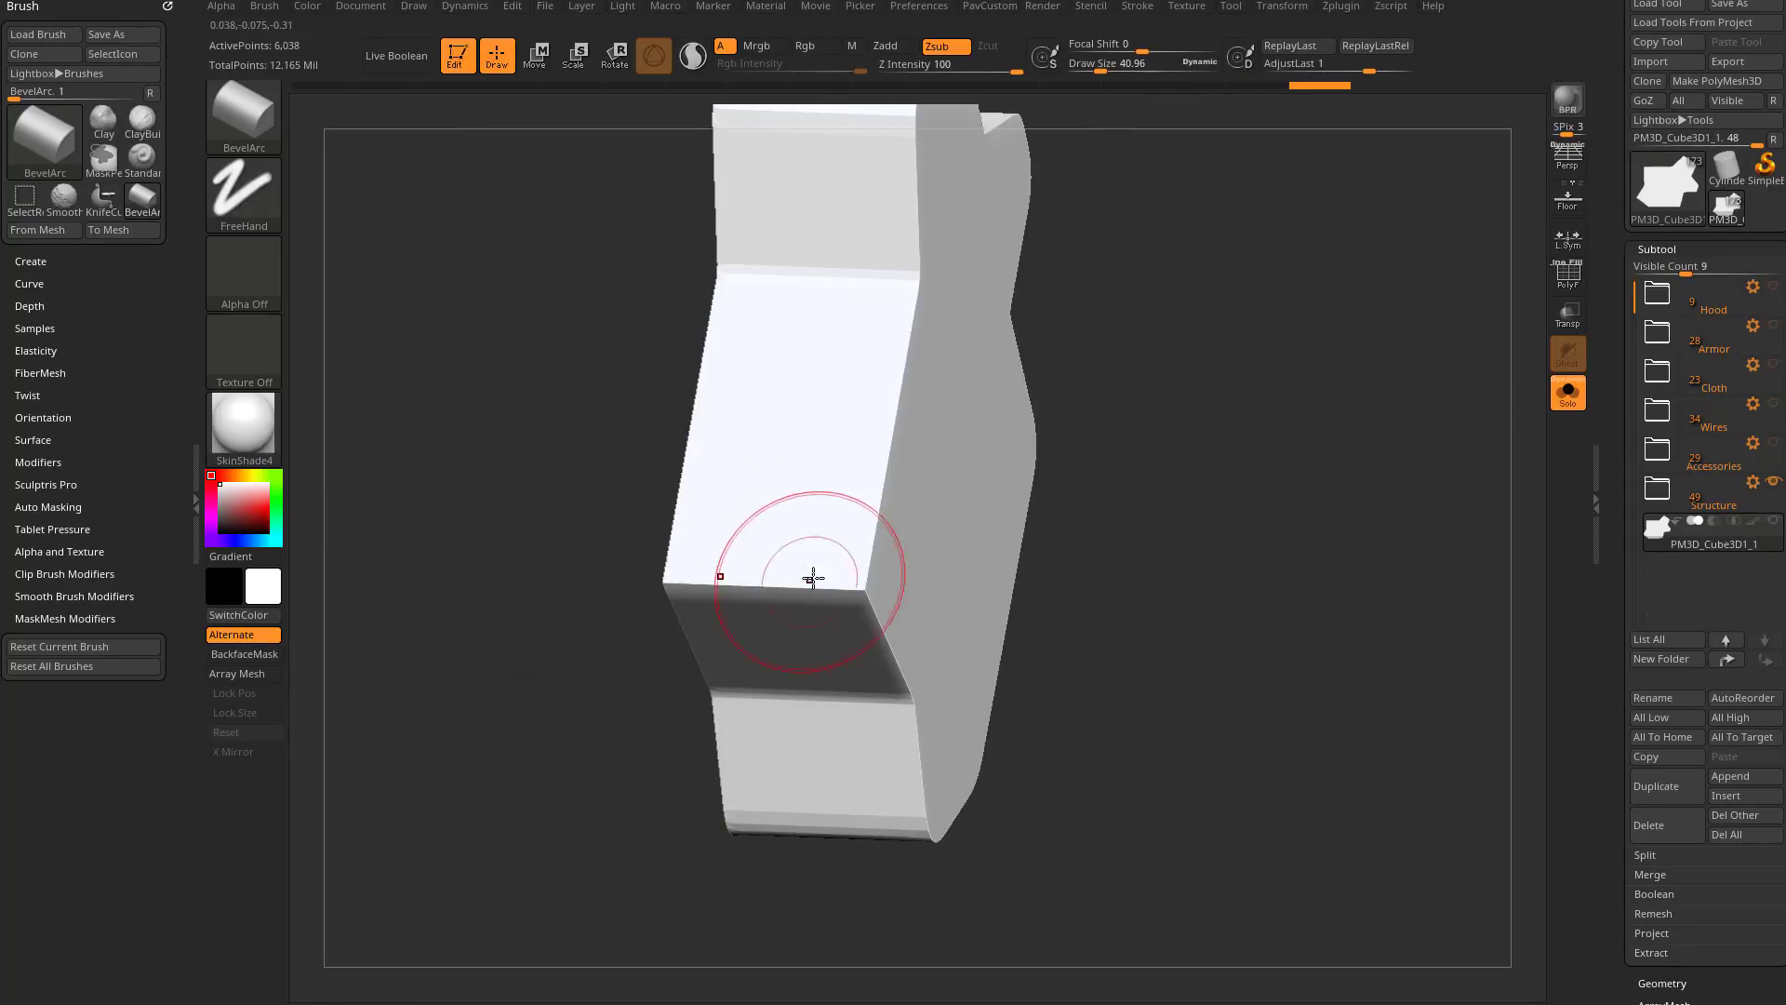
right_drag(850, 506, 1372, 410)
Step: Display the polyframe and isolate the block's perimeter faces by hiding its flat side faces with SelectRect
key(shift+f)
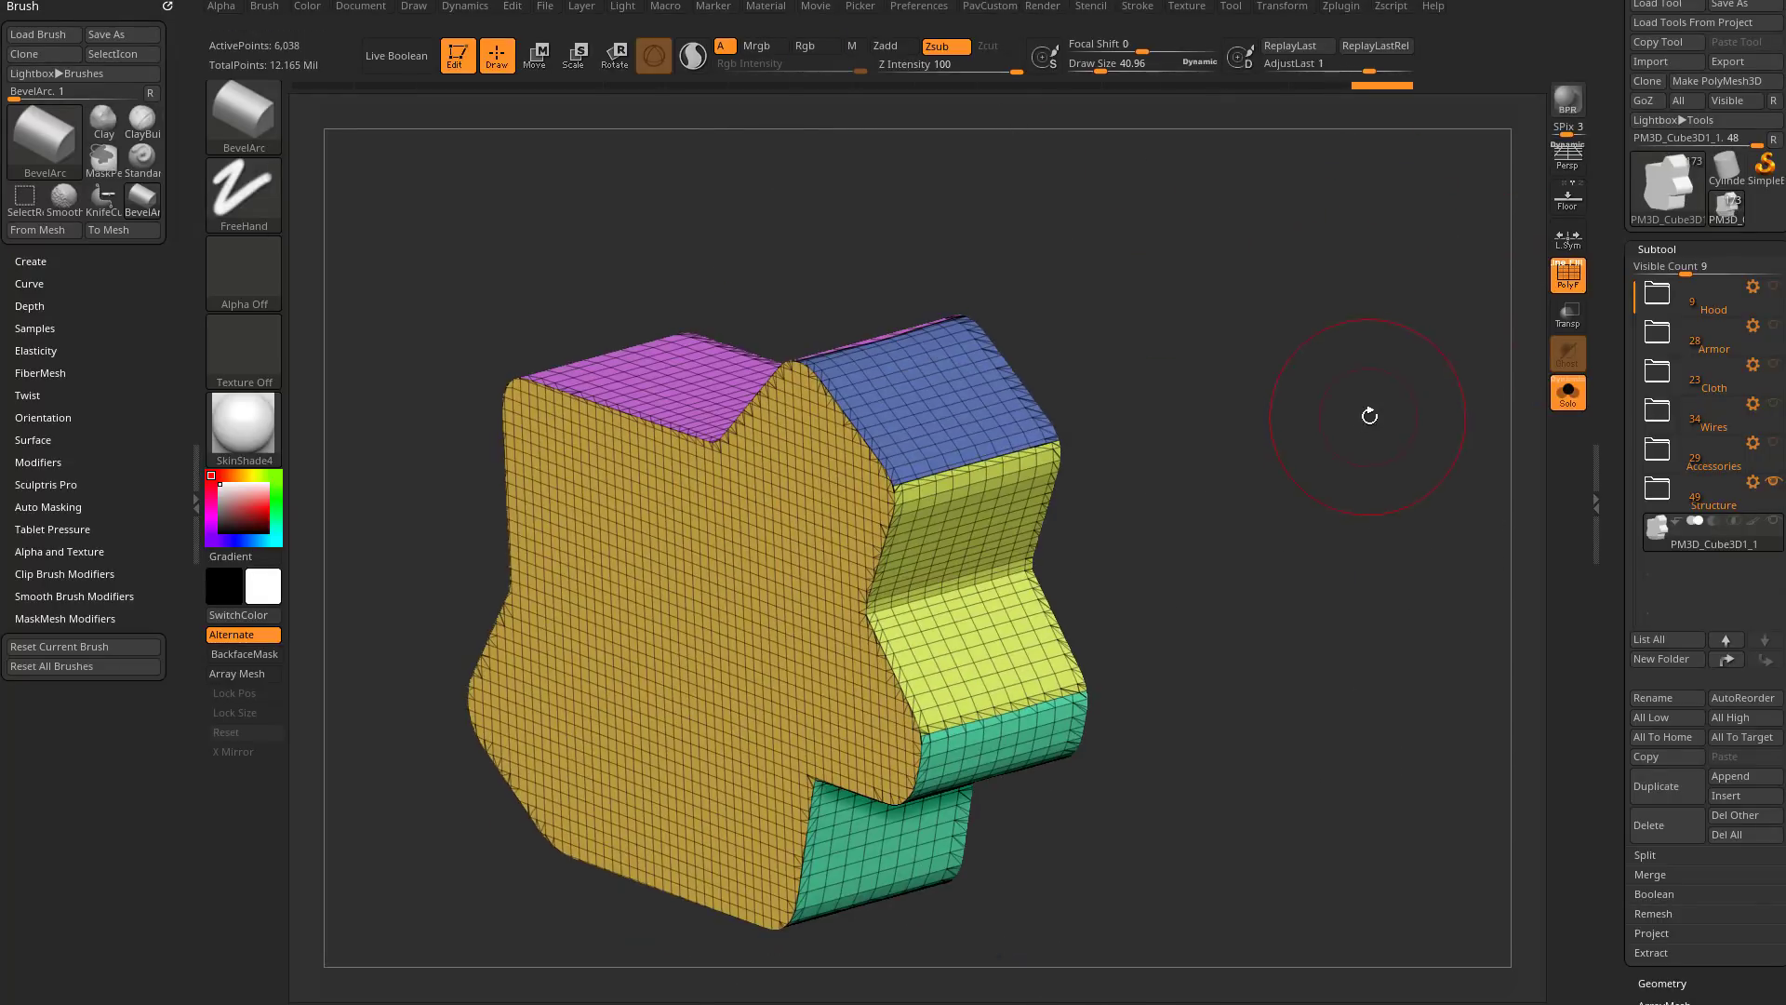
drag(1123, 431, 1035, 461)
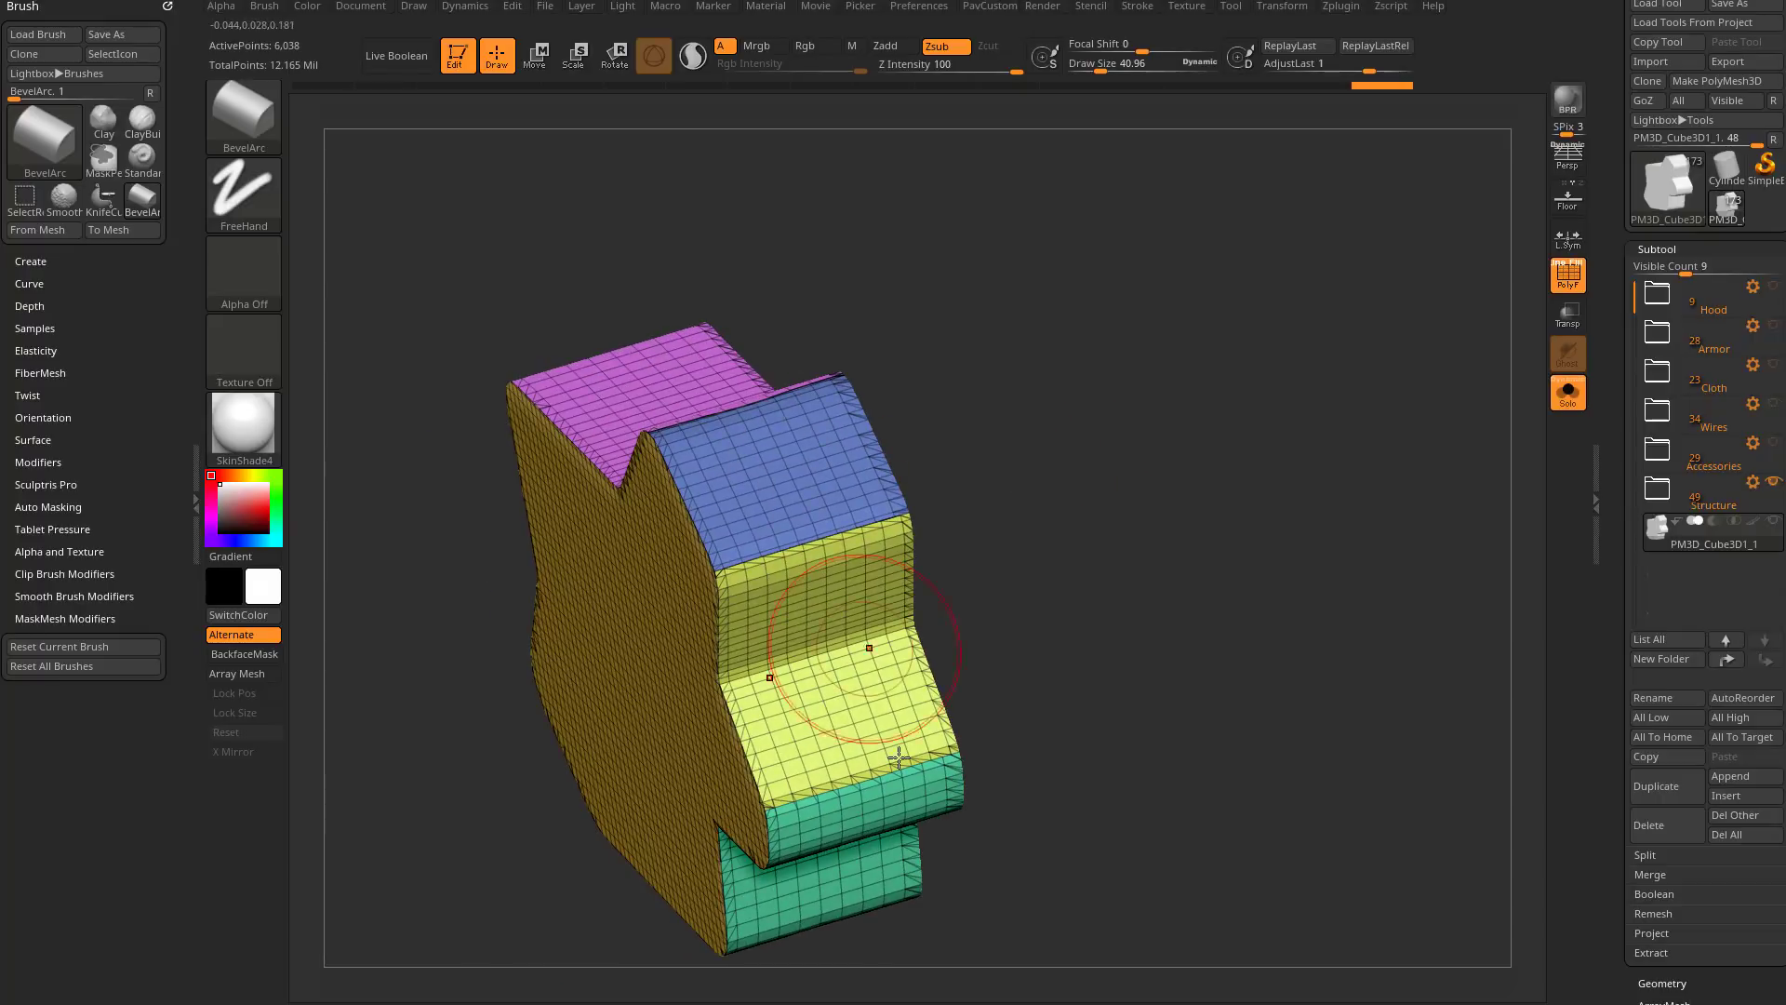
mouse_move(1106, 626)
mouse_down()
mouse_move(1215, 544)
mouse_move(1104, 590)
mouse_move(1139, 573)
mouse_up()
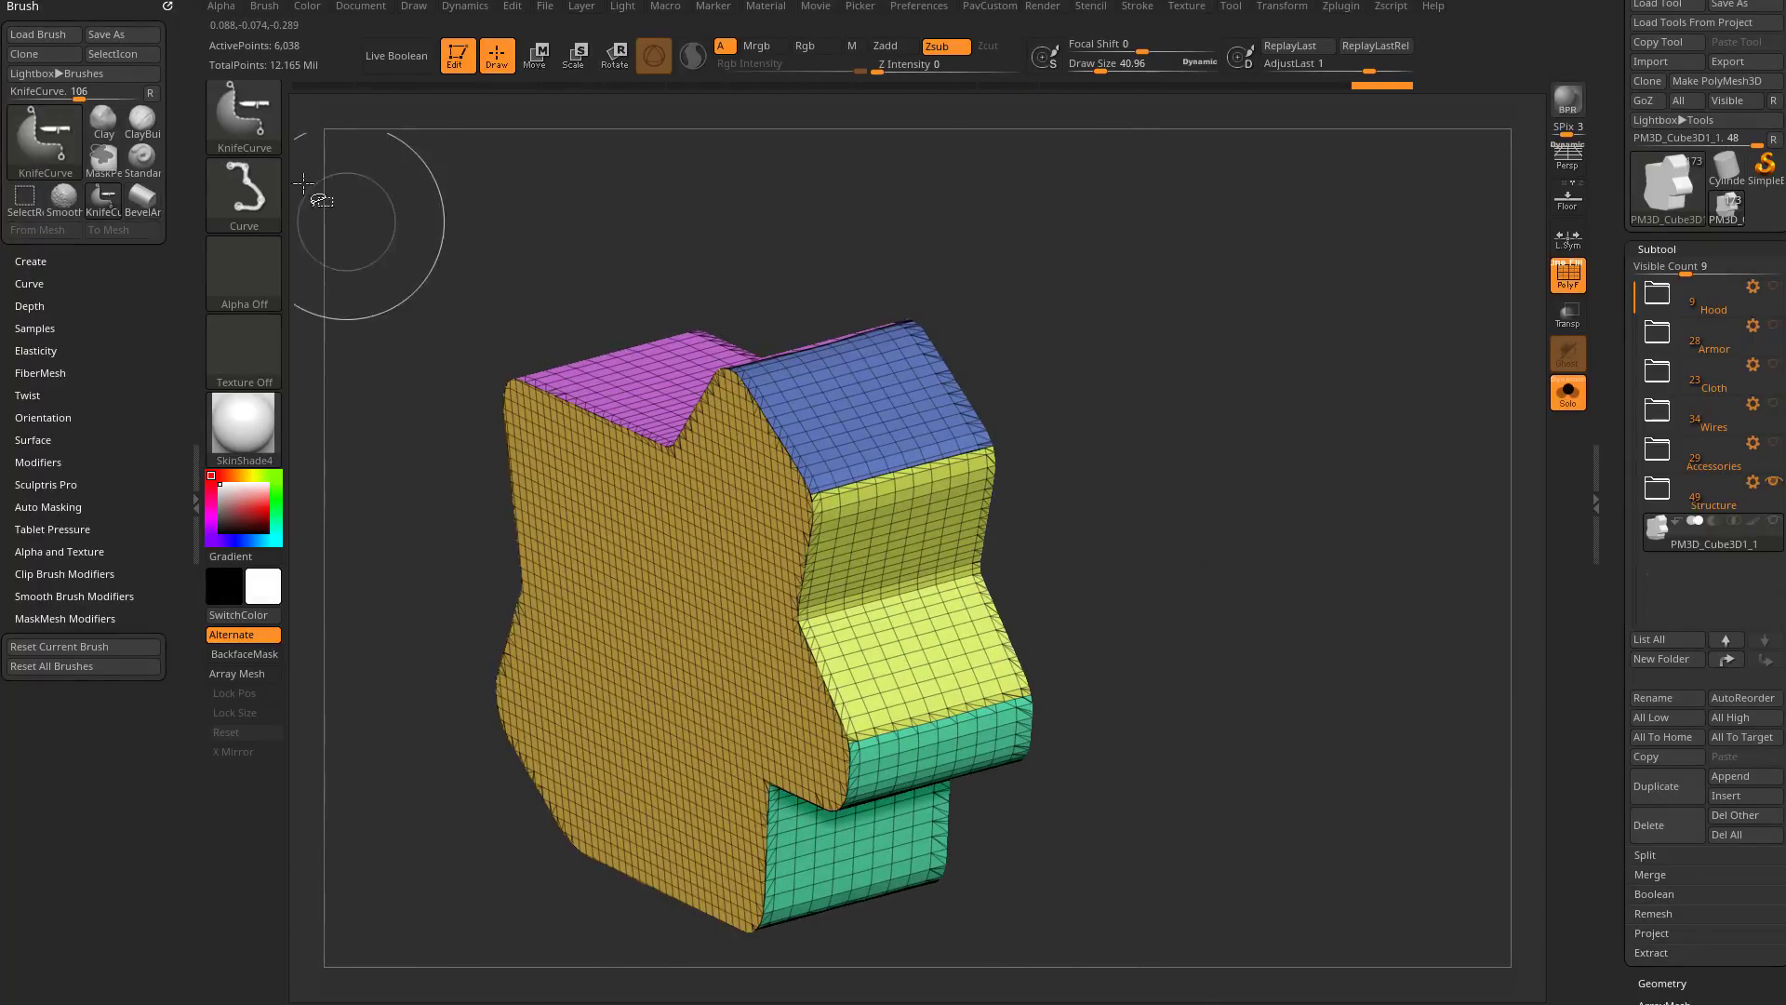
ctrl+shift+click(246, 124)
click(427, 136)
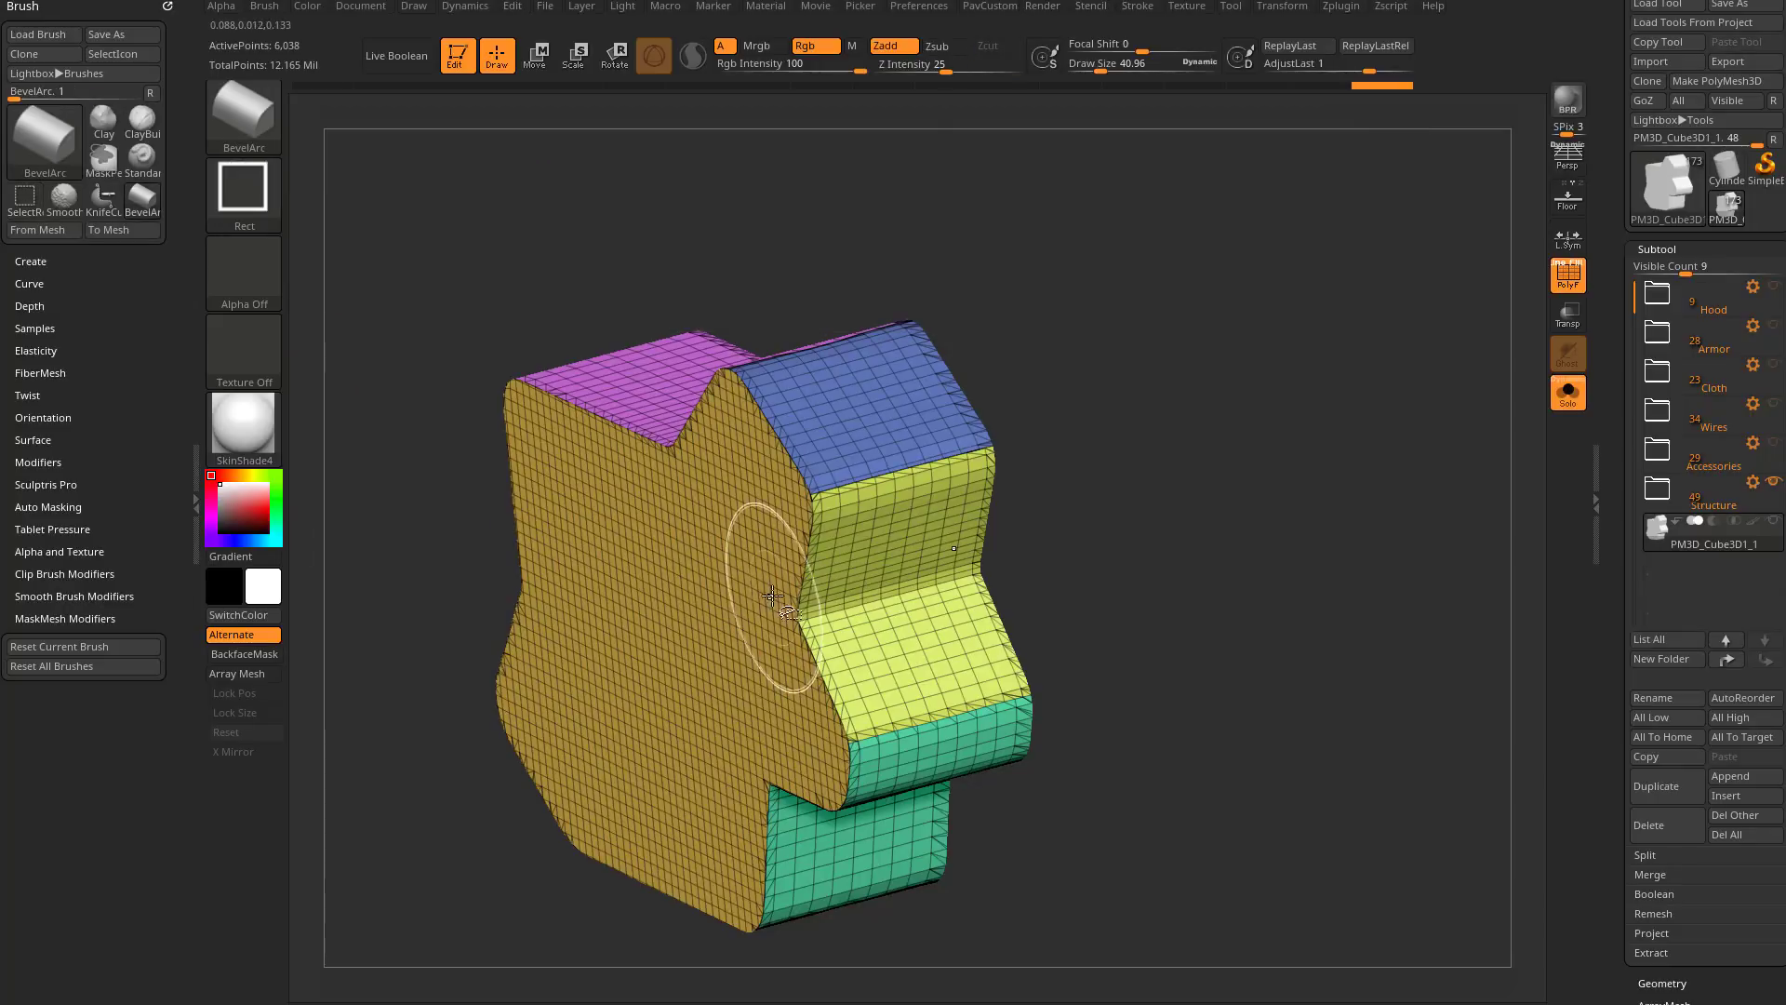
ctrl+shift+click(727, 569)
mouse_move(1168, 406)
mouse_down()
mouse_move(1036, 456)
mouse_move(1220, 400)
mouse_up()
ctrl+shift+click(1264, 410)
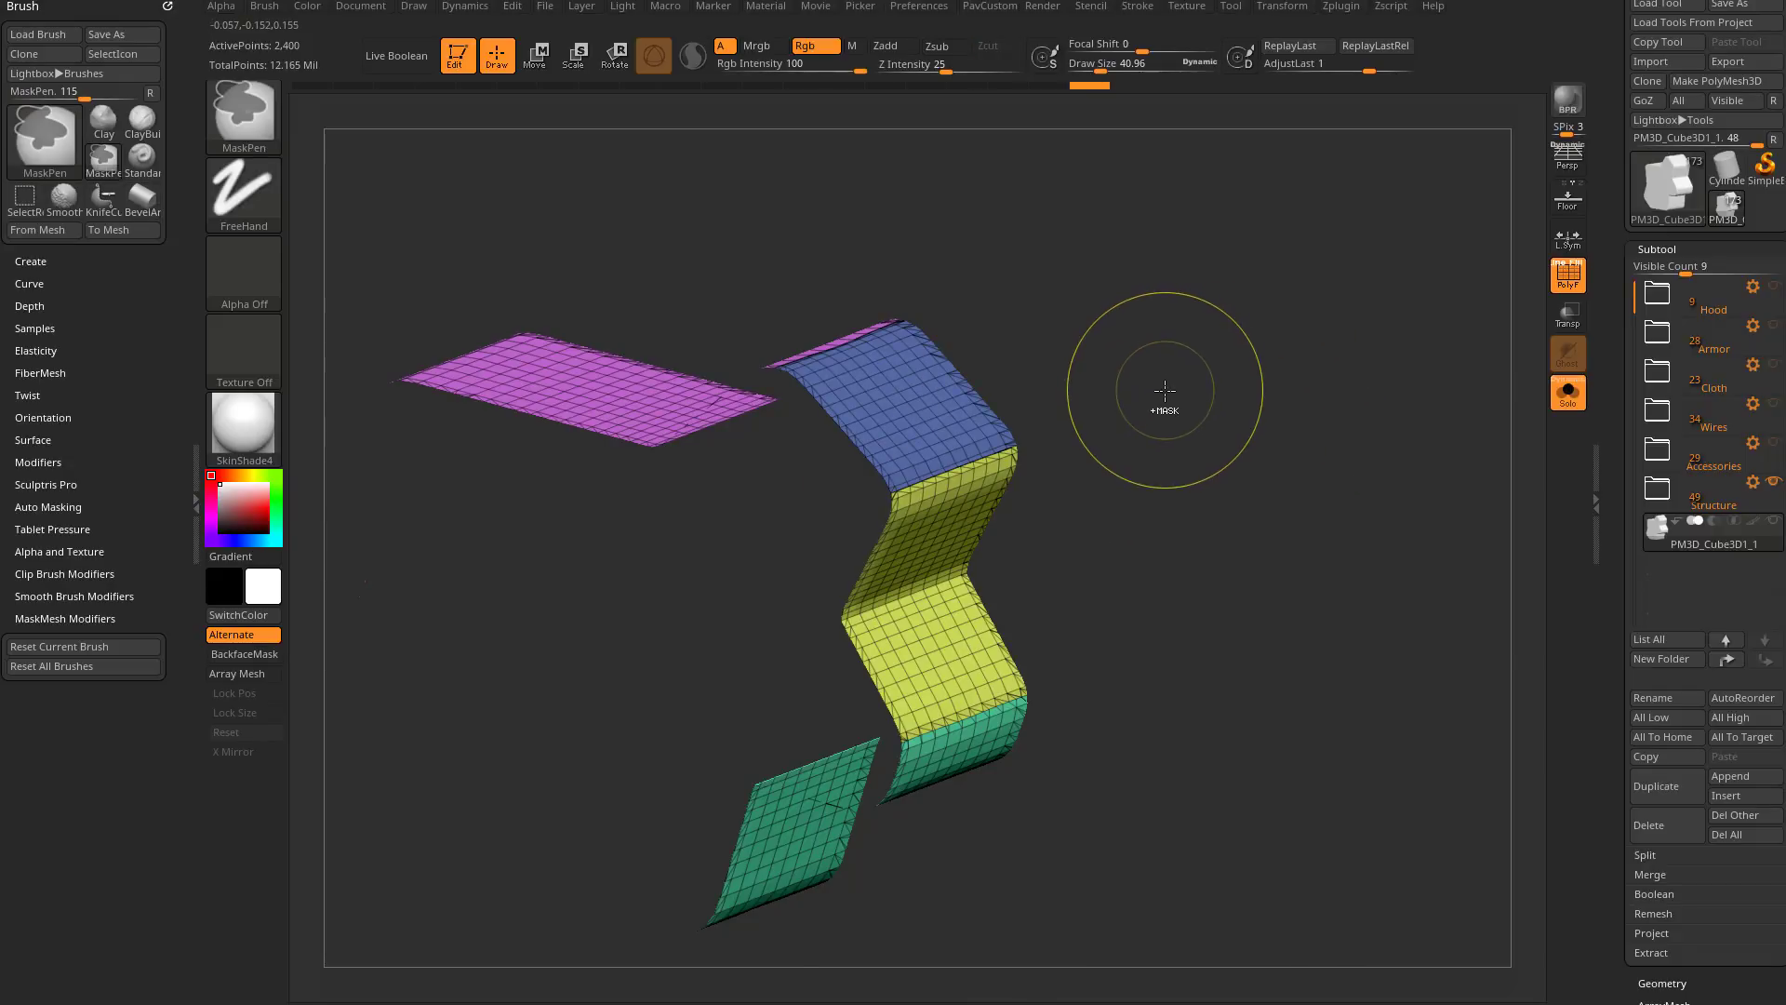
Step: Combine the visible perimeter faces into a single polygroup and show the whole block again
key(ctrl+w)
drag(1214, 394, 1204, 394)
right_drag(1204, 394, 1236, 399)
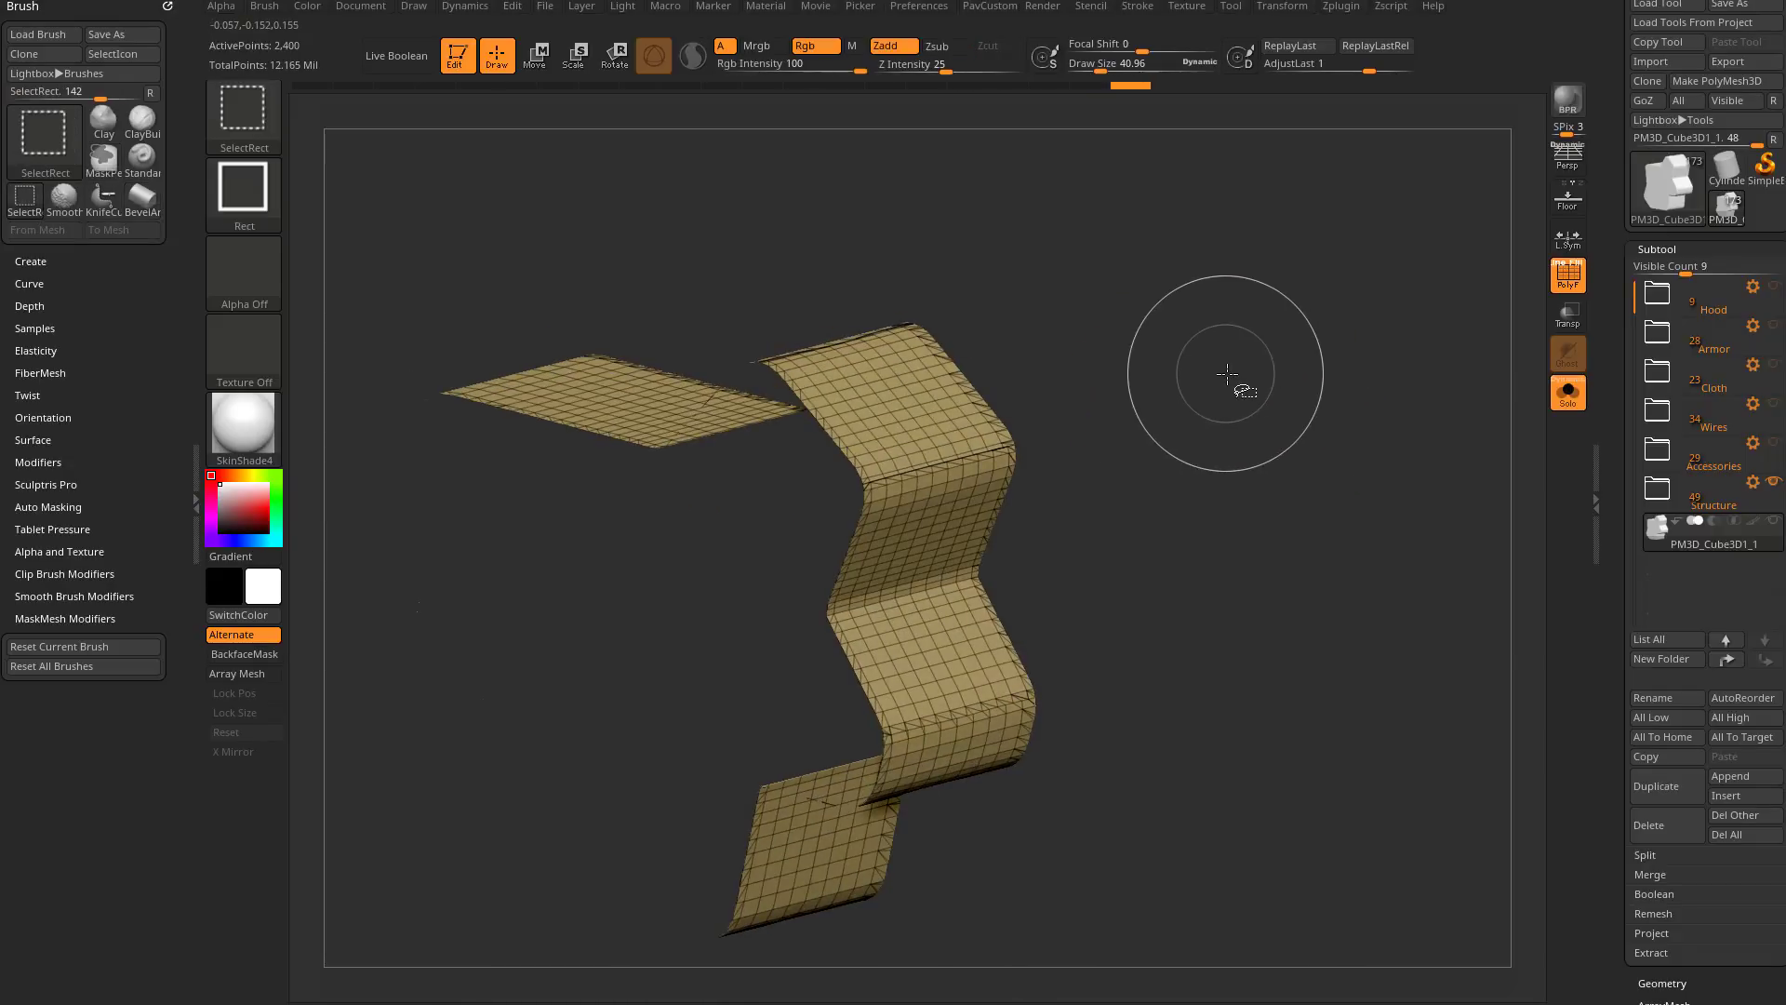
ctrl+shift+click(1261, 377)
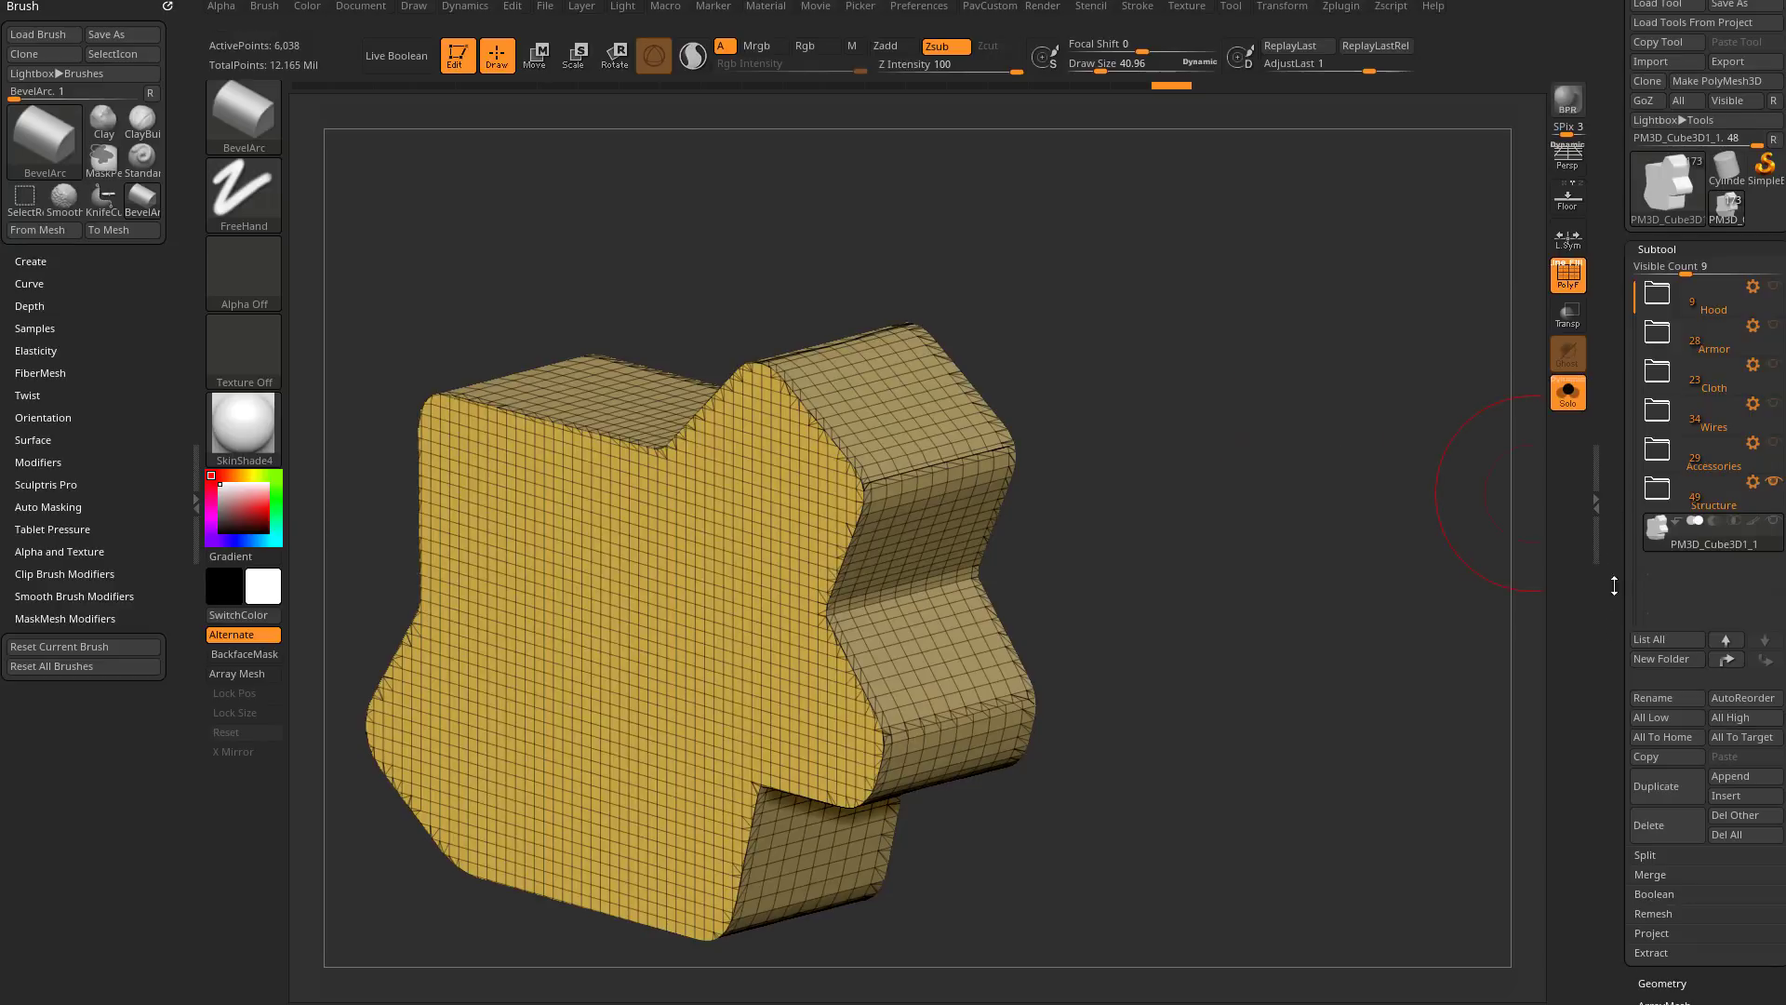
Step: Try smoothing the block with Polish By Features and check its shading with the polyframe off
drag(1614, 585, 1623, 424)
shift+click(1667, 533)
drag(1620, 619, 1620, 562)
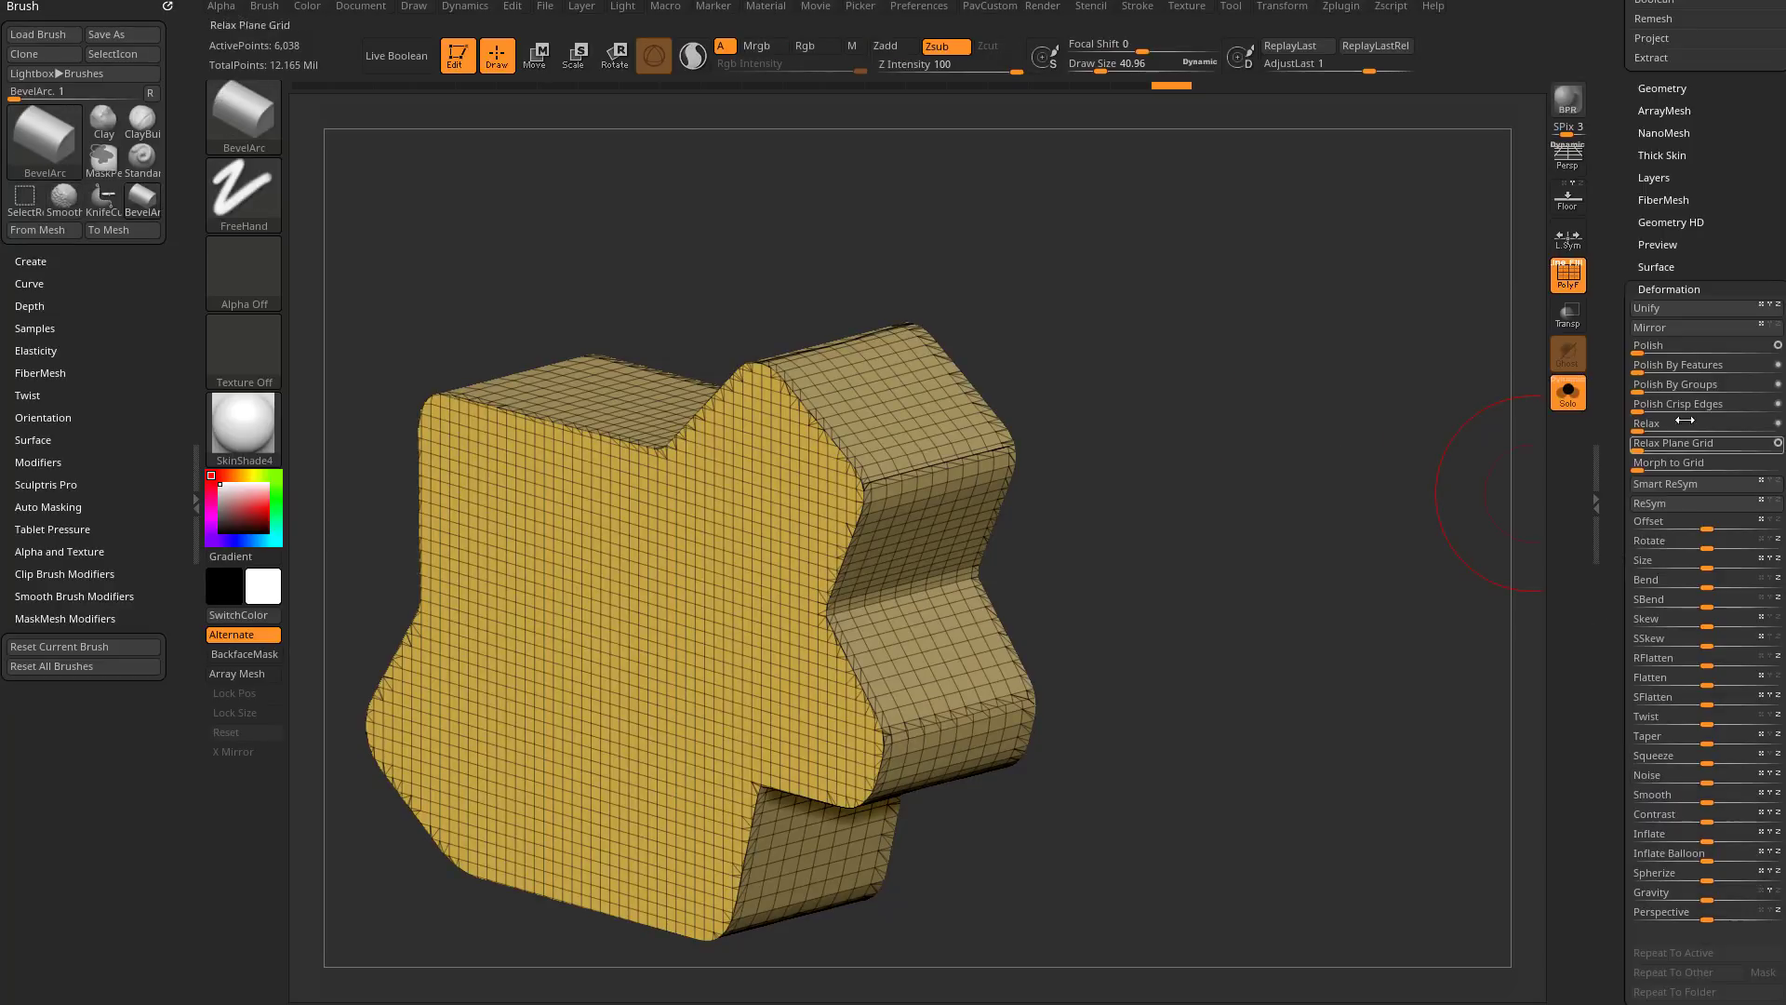
click(1642, 365)
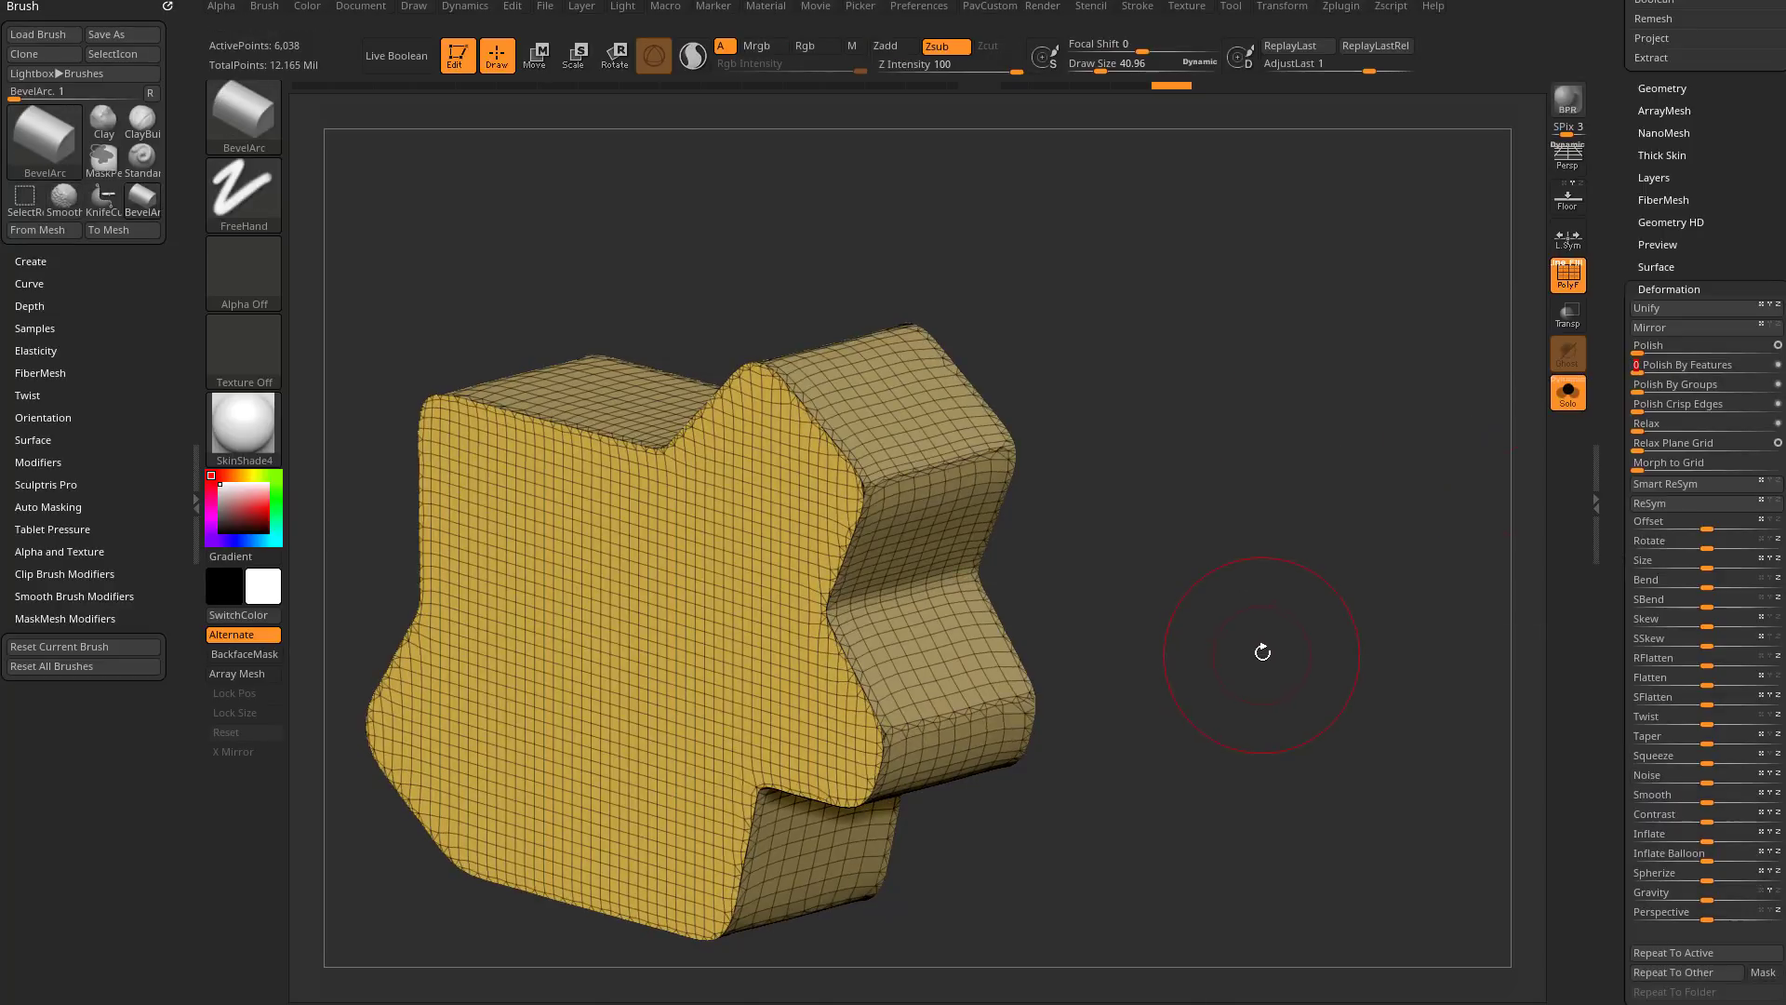
click(1569, 290)
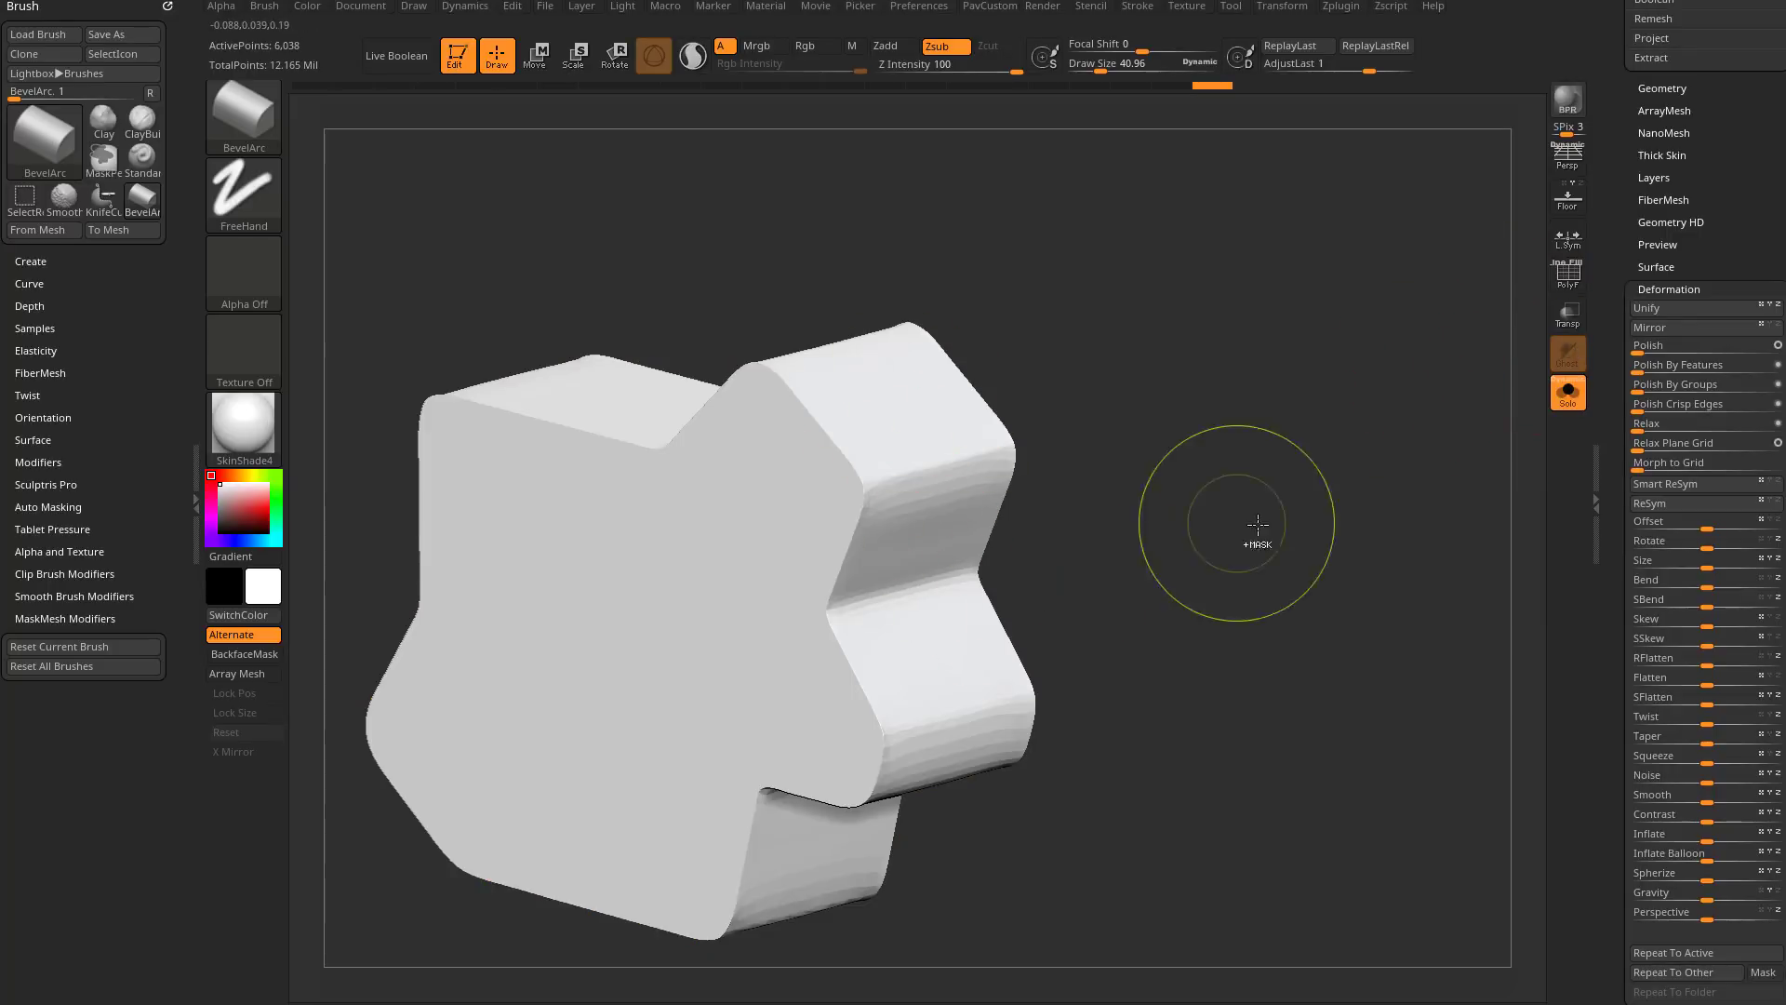
key(shift+f)
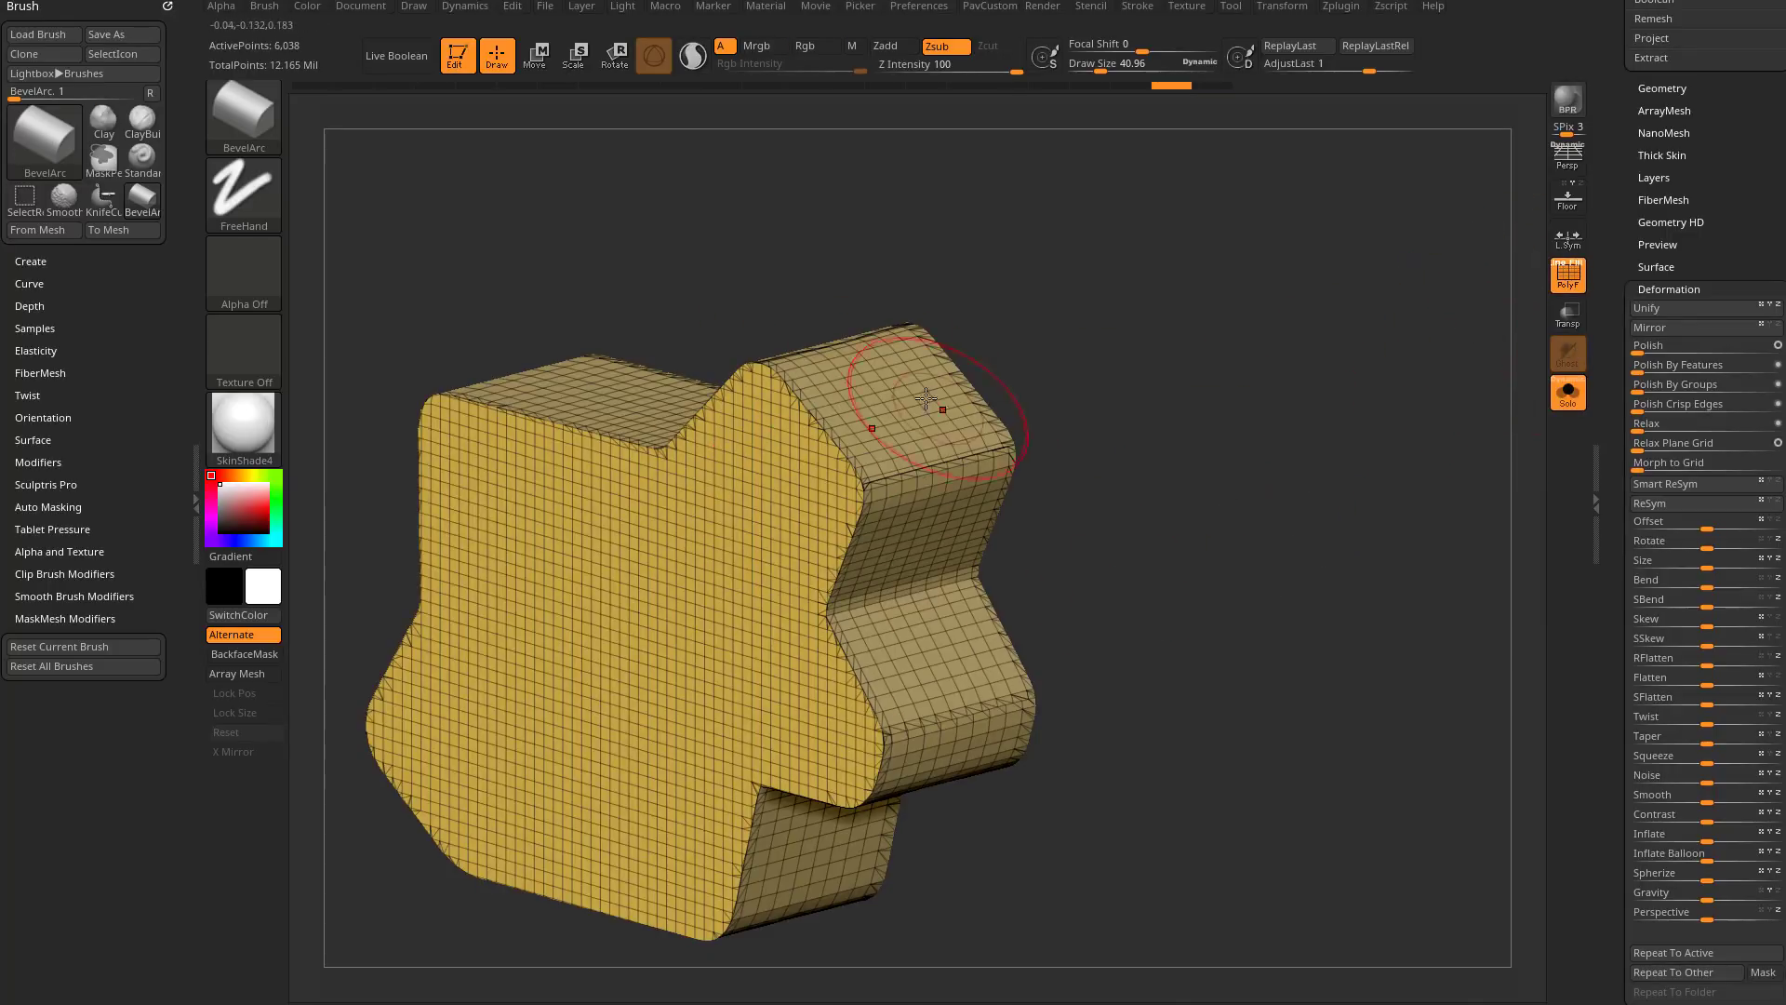
Step: Remesh the block with ZRemesher at Half density, using KeepGroups, SmoothGroups 0 and AdaptiveSize 0
scroll(1612, 430, up, 5)
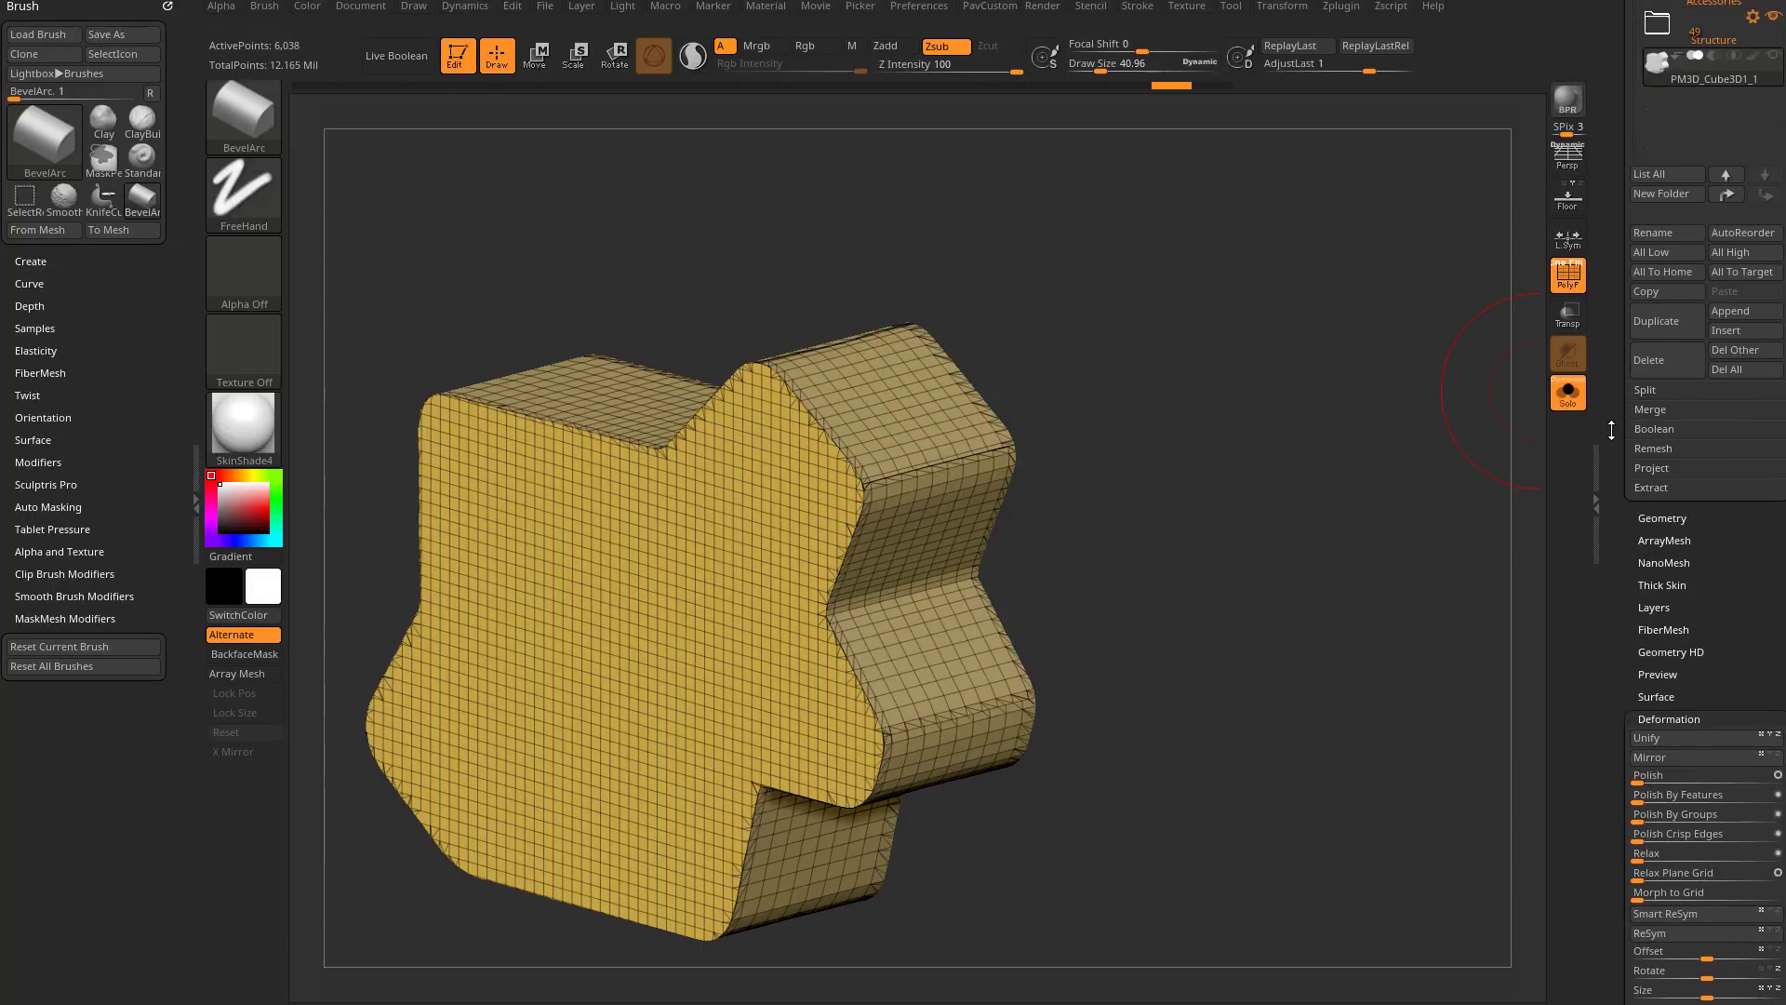
click(1640, 514)
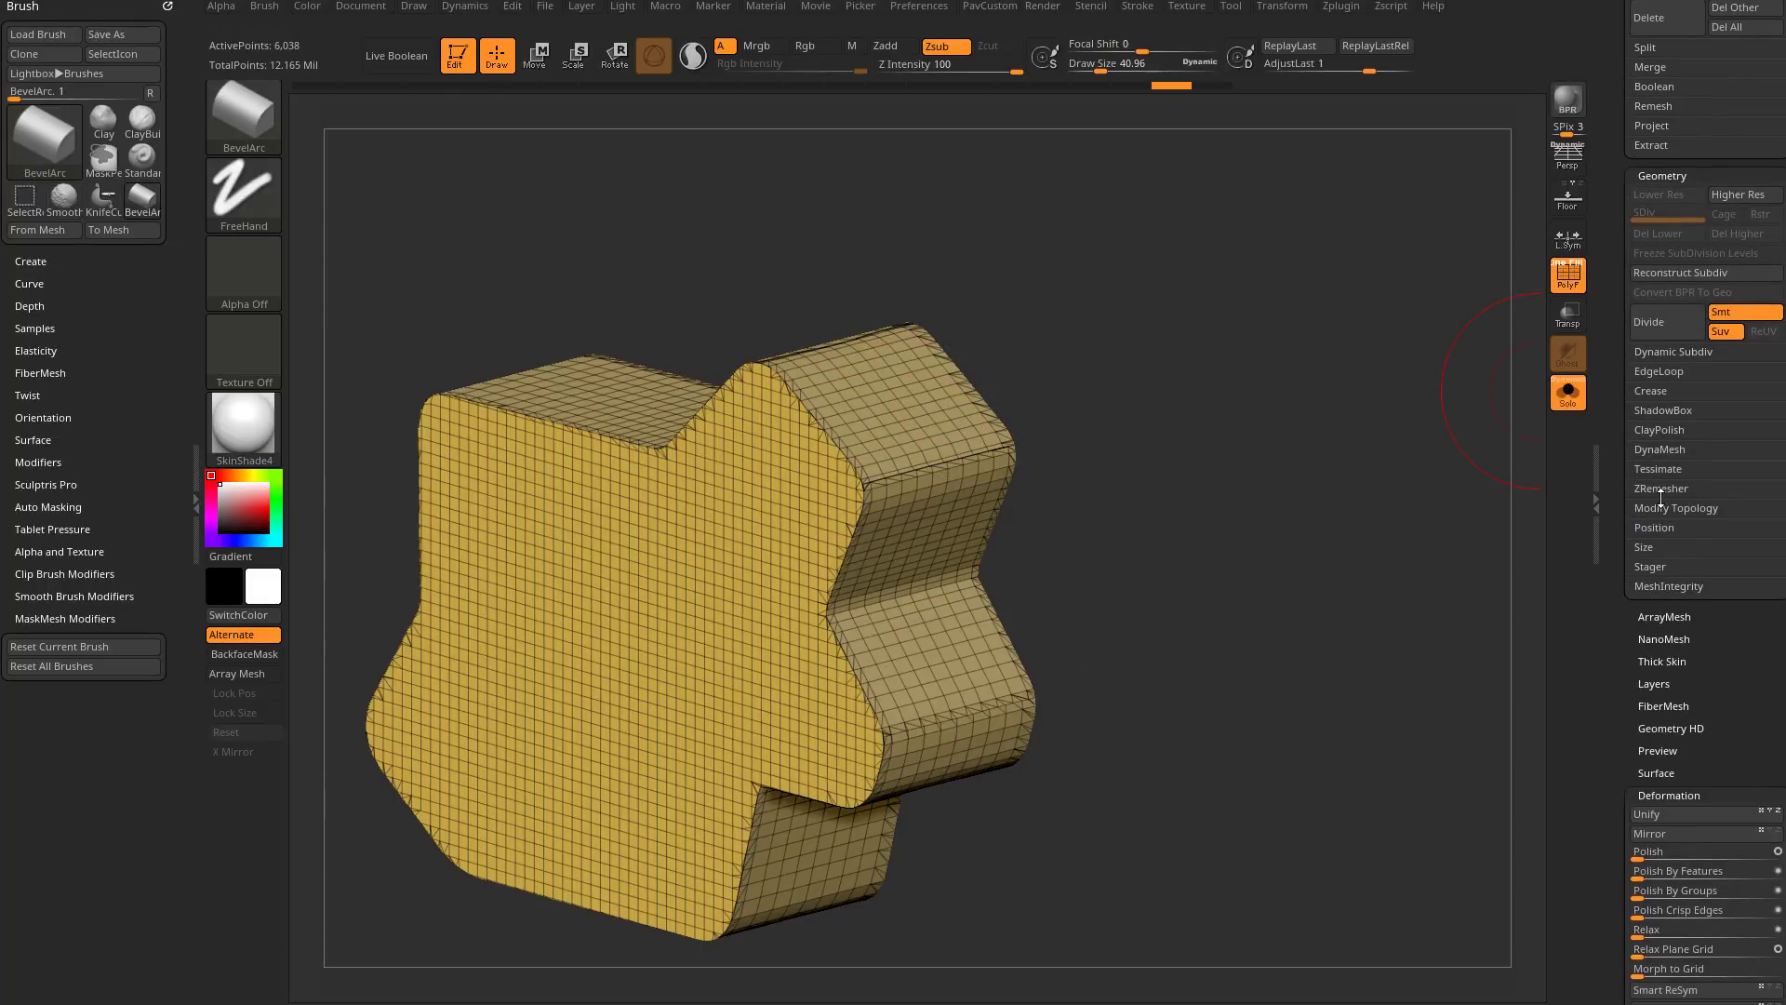
click(1661, 489)
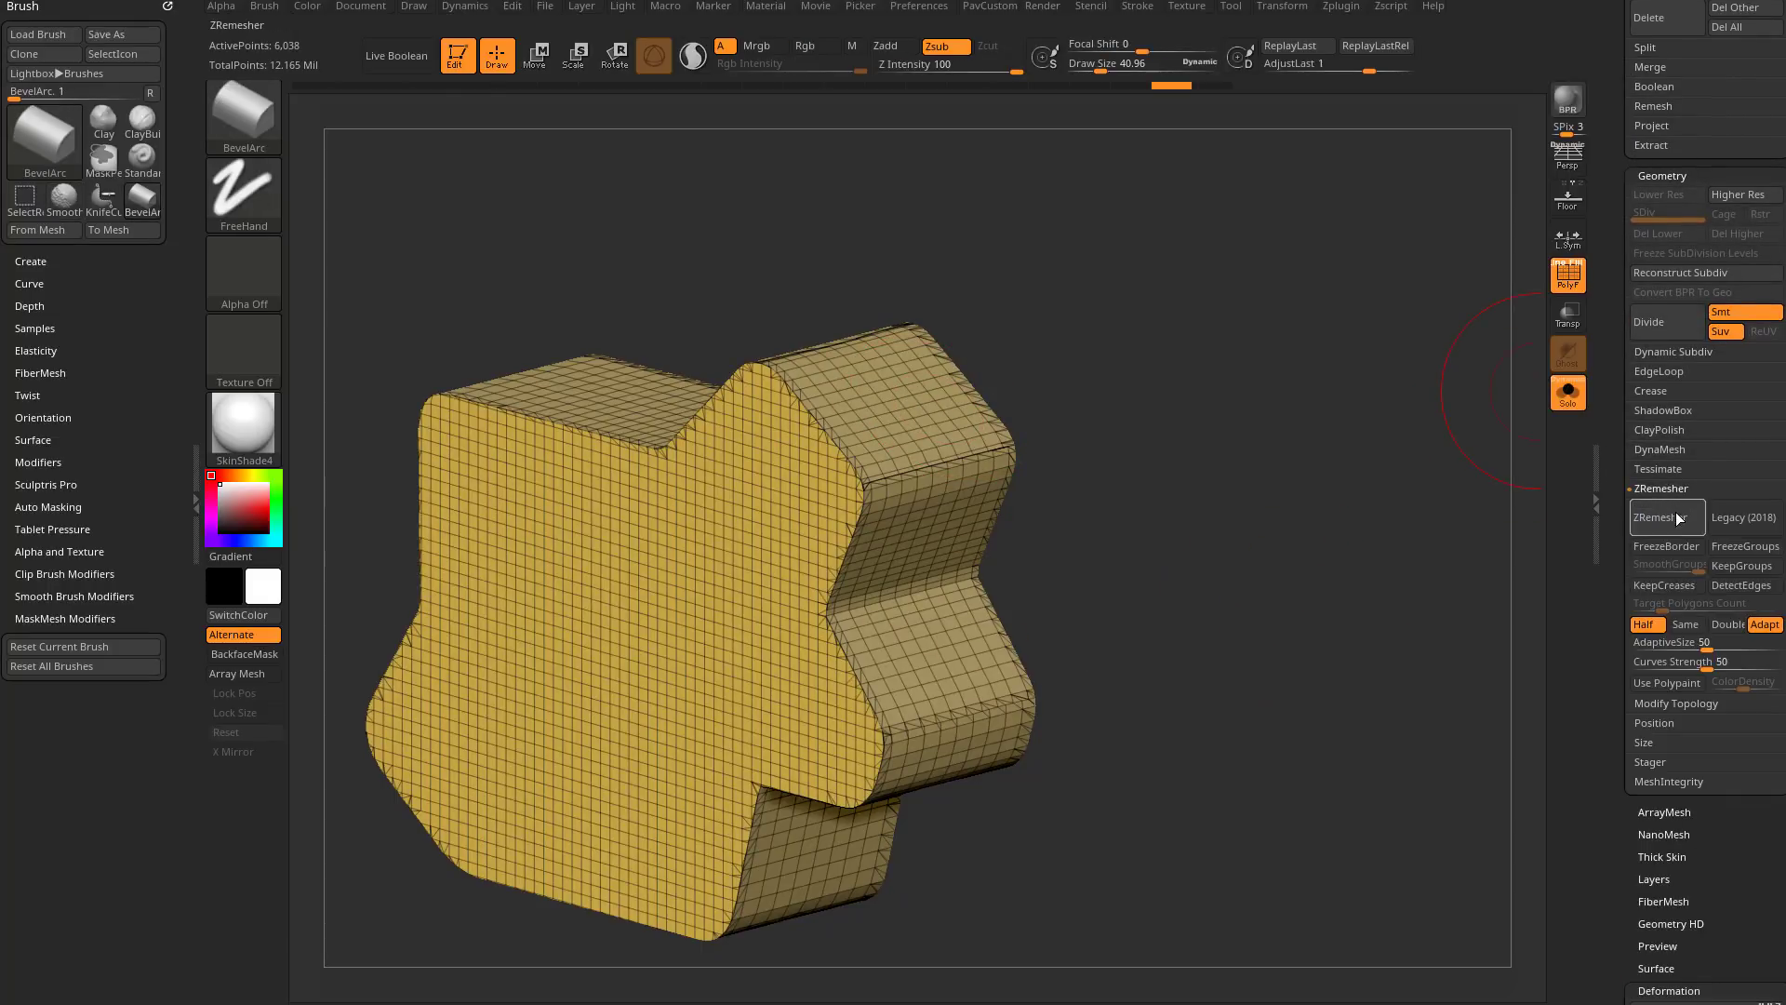
click(1736, 566)
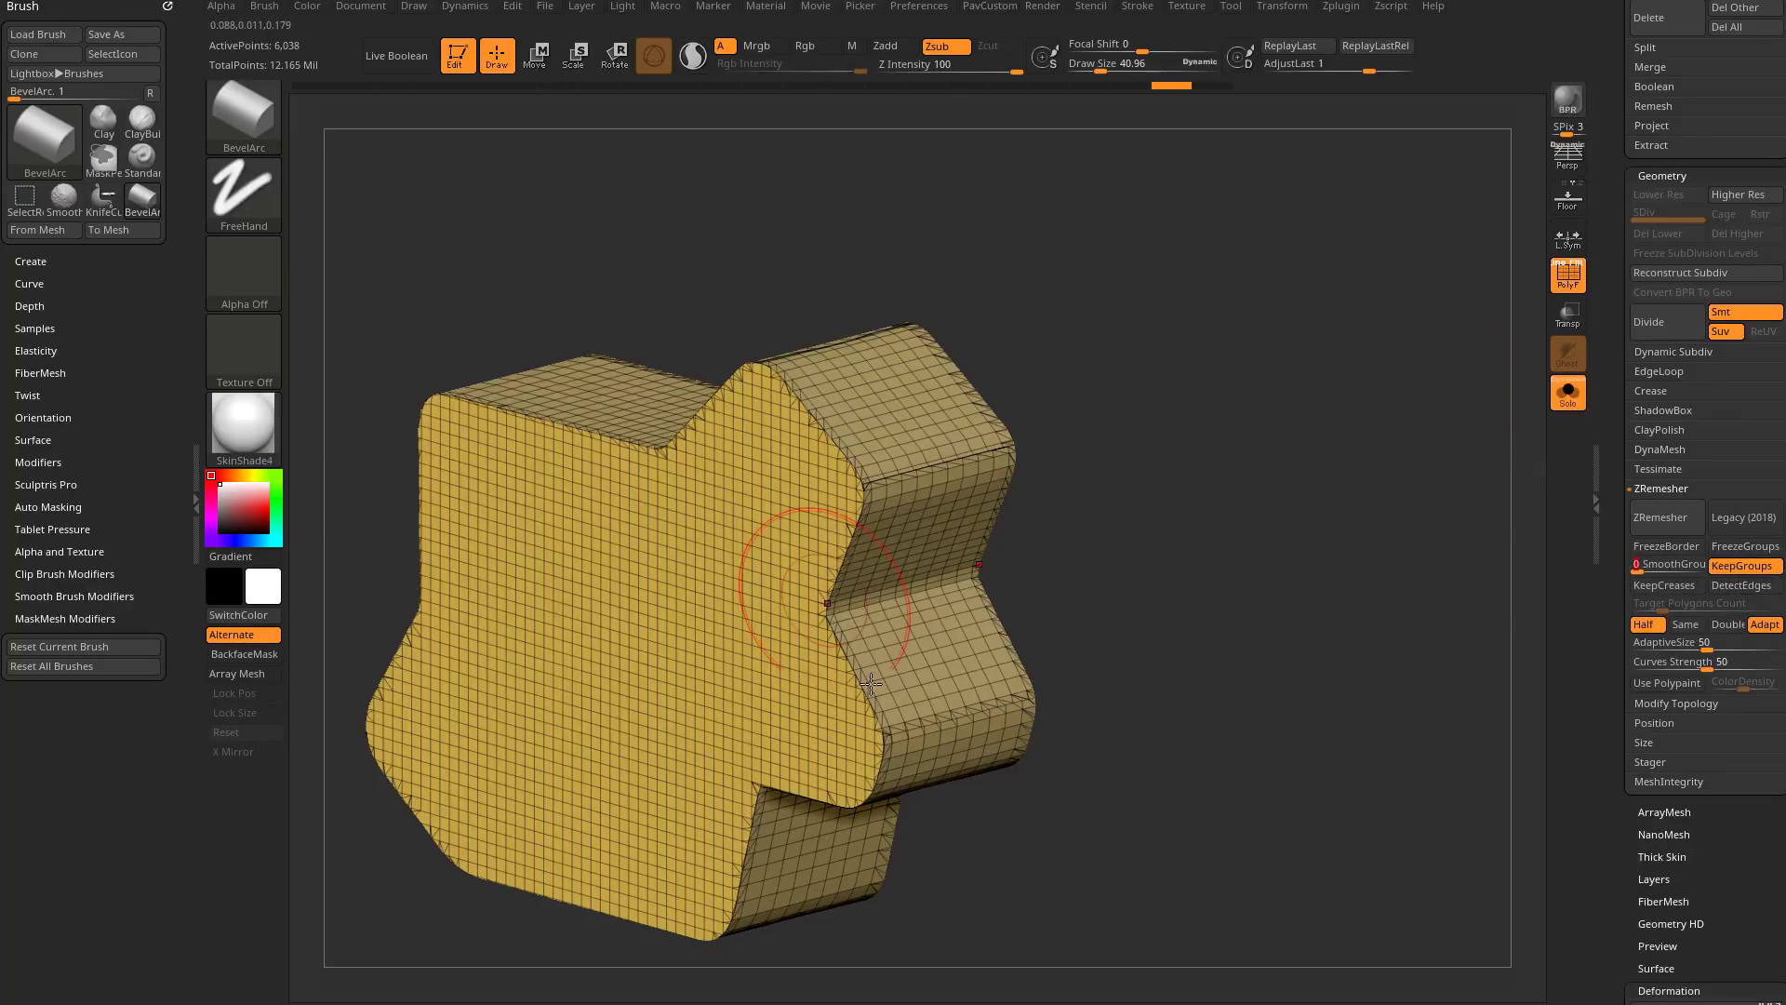
drag(1686, 652, 1619, 654)
click(1654, 519)
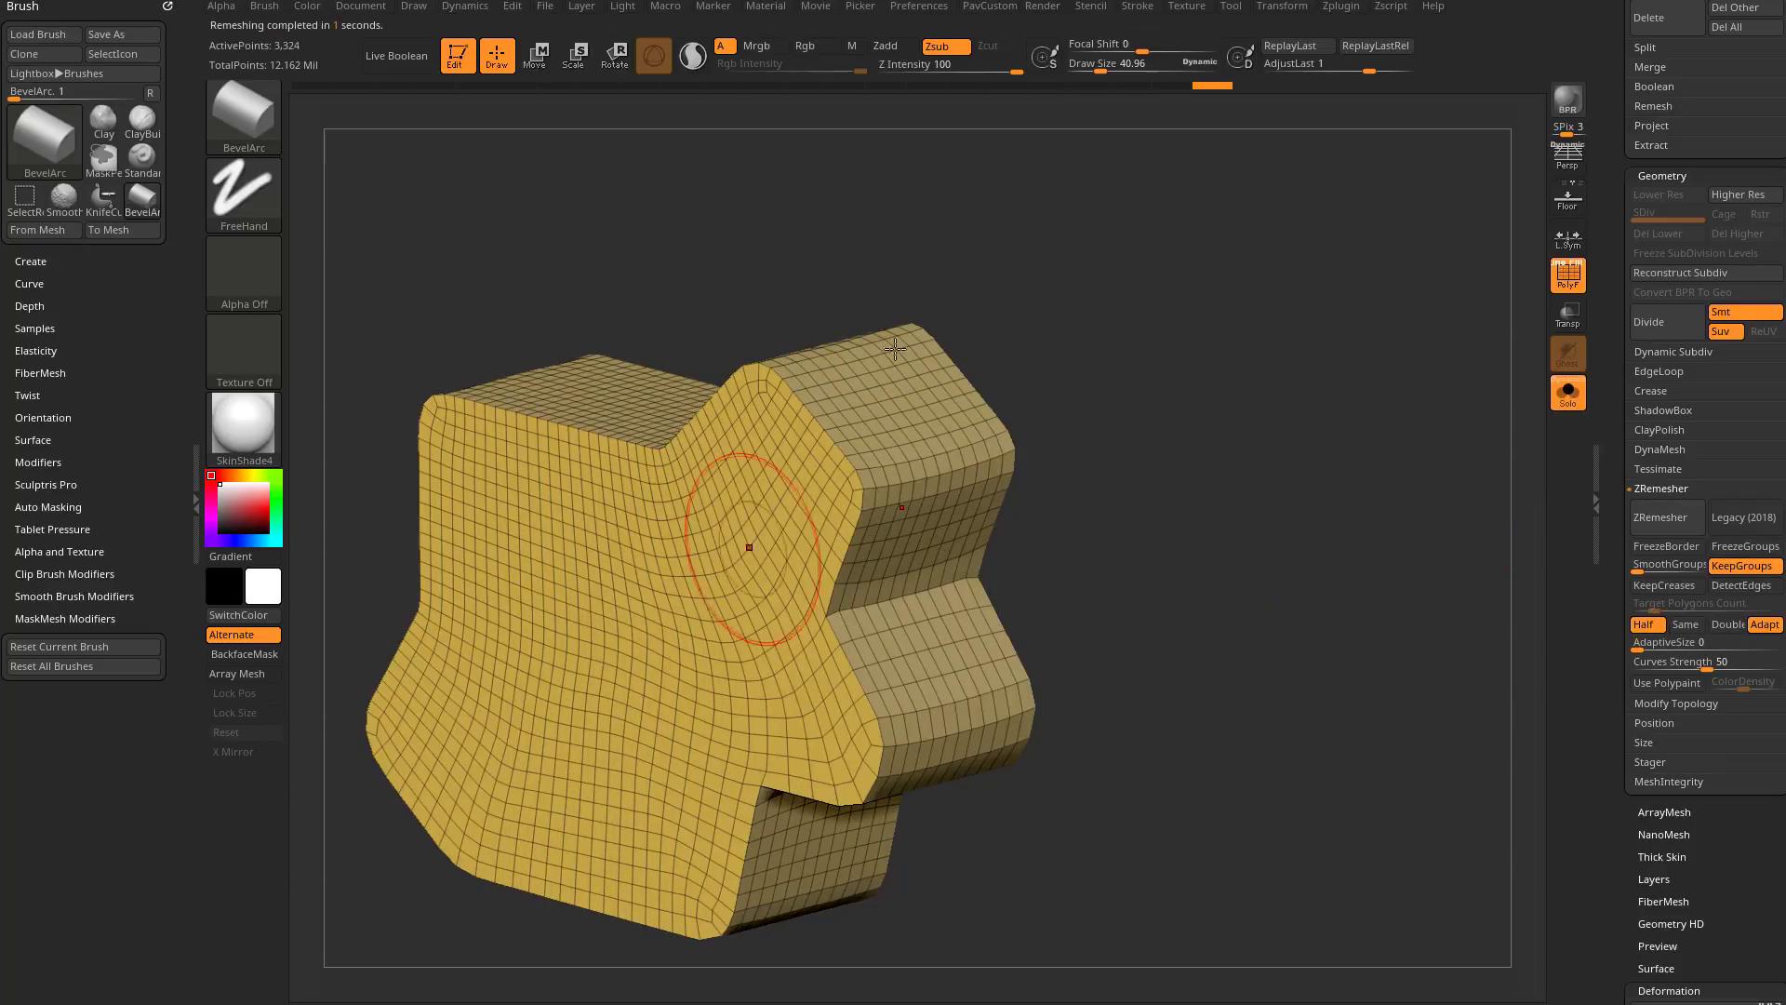
Step: Undo the half-density remesh and run ZRemesher again with the Same polygon count option
drag(1287, 478, 1270, 511)
alt+drag(1321, 485, 1467, 574)
key(ctrl+z)
drag(1307, 523, 1377, 549)
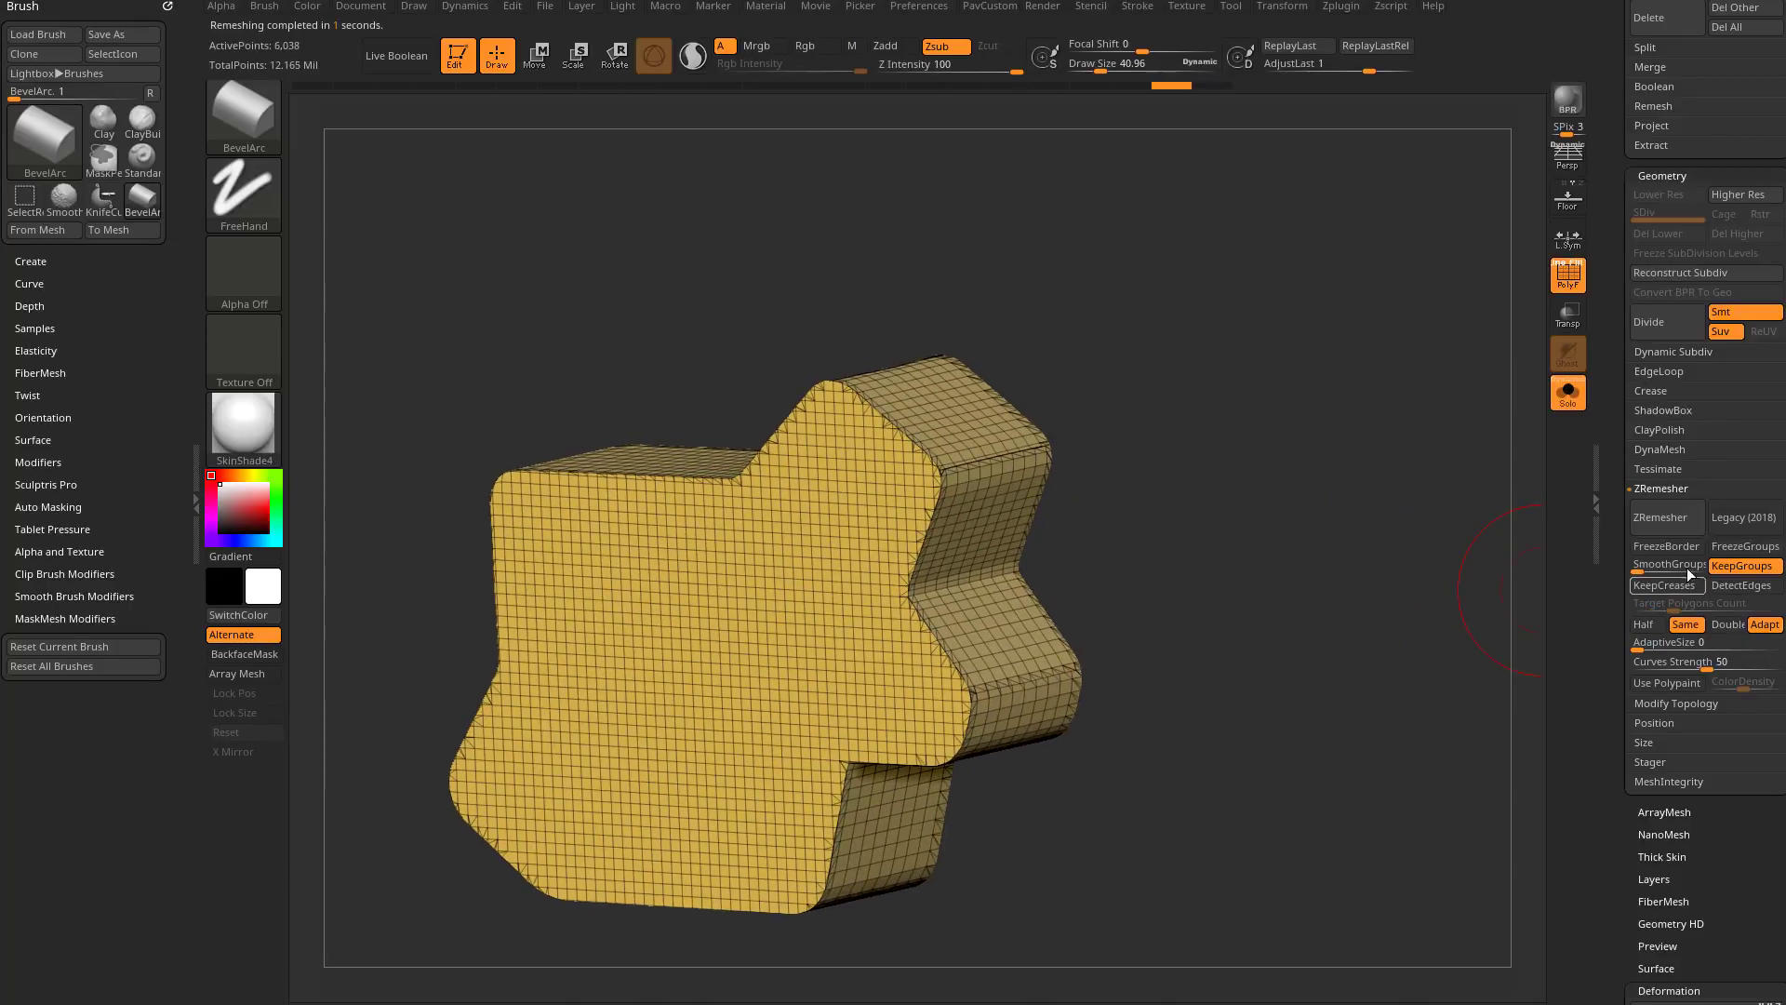
click(1667, 518)
click(1686, 625)
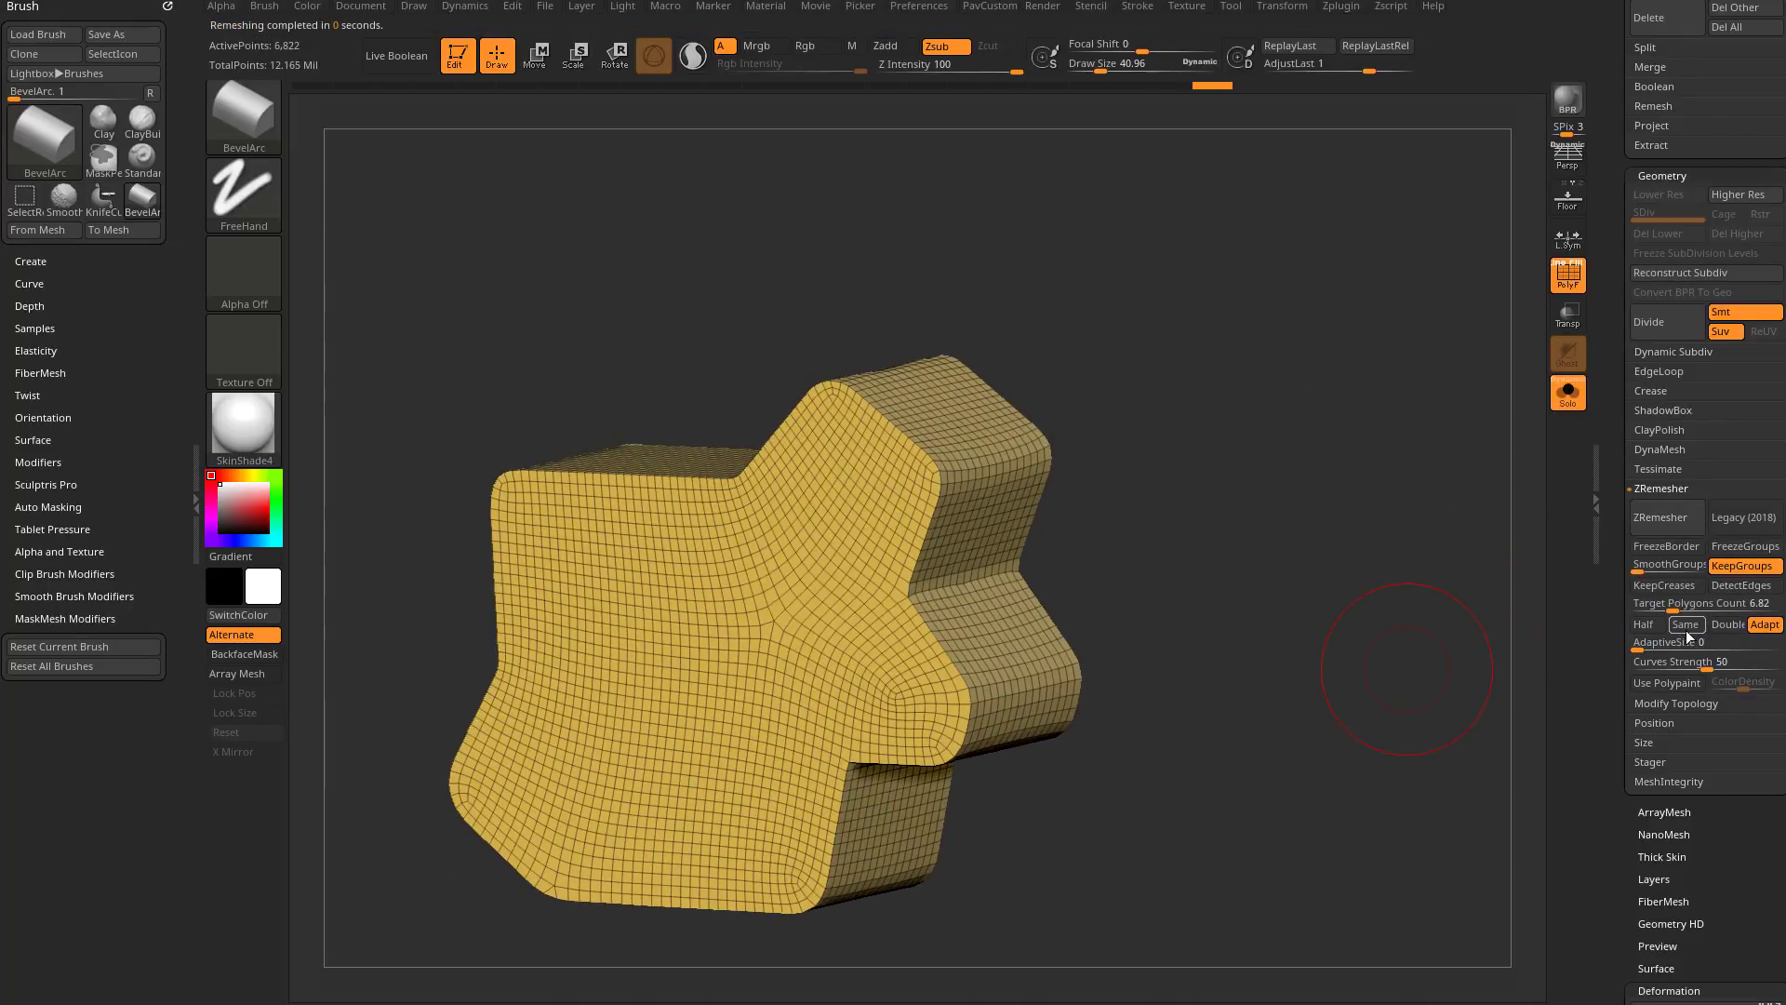
Step: Inspect the remeshed block from several sides with and without the polyframe
drag(1284, 606, 1334, 553)
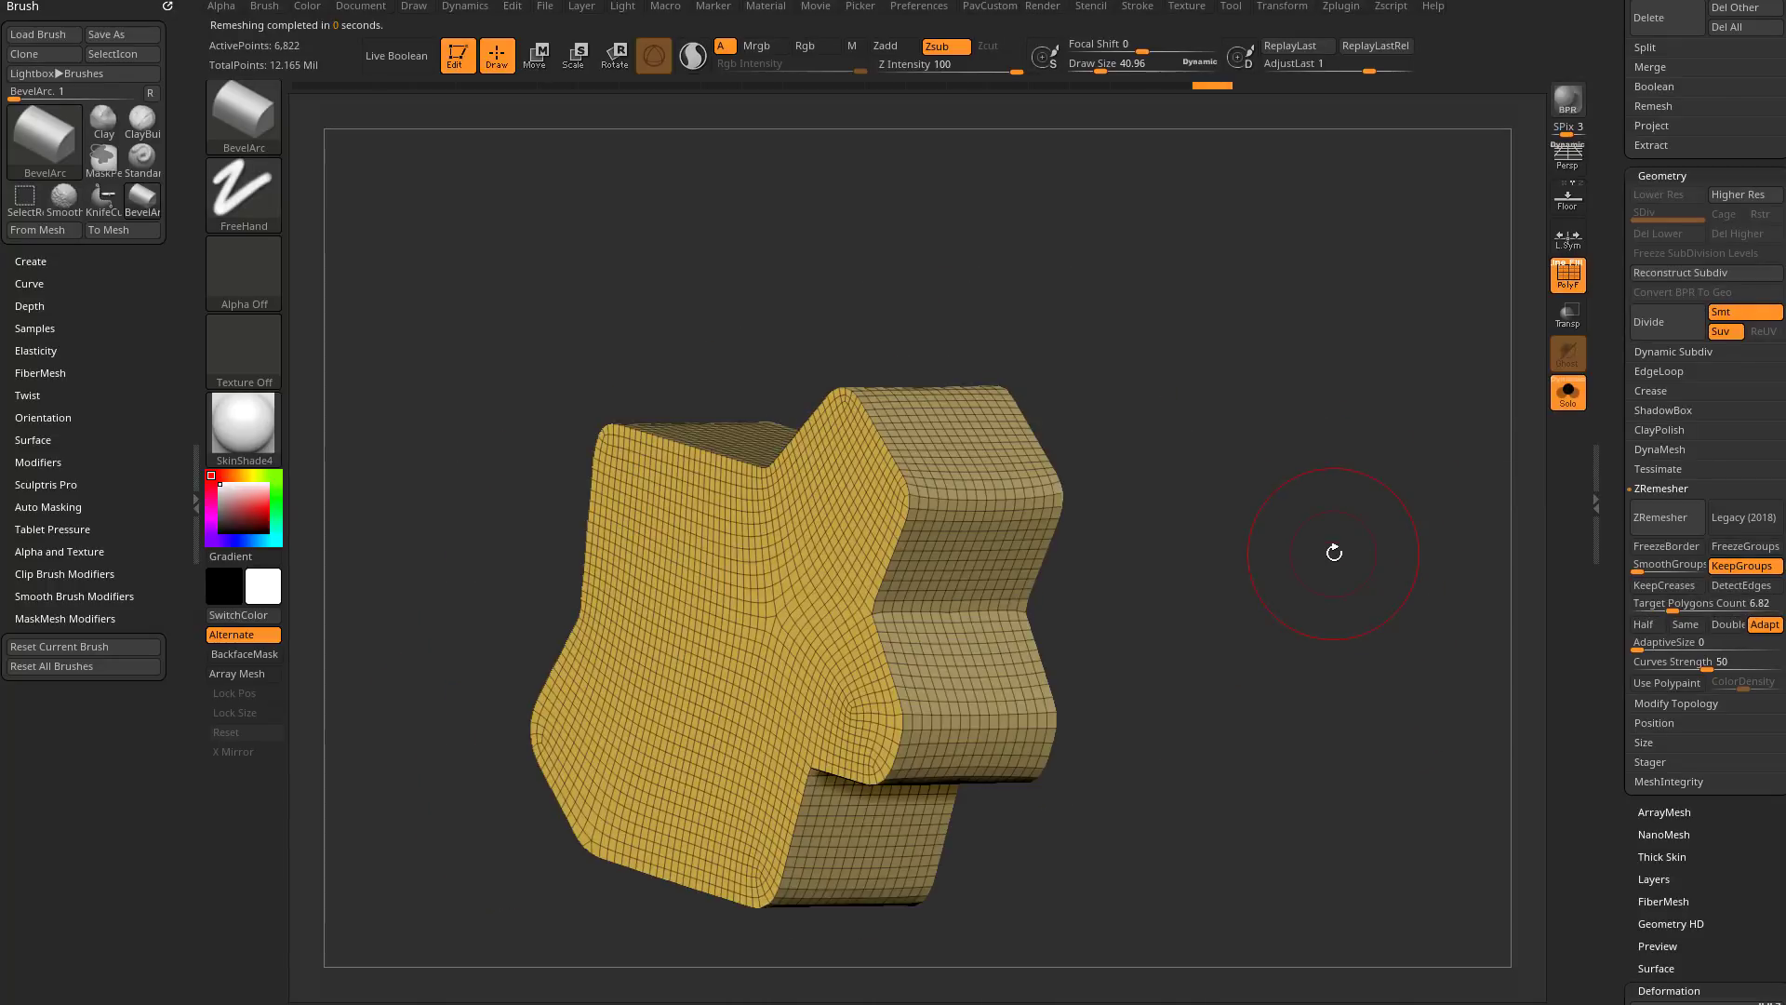
drag(1177, 375, 1470, 296)
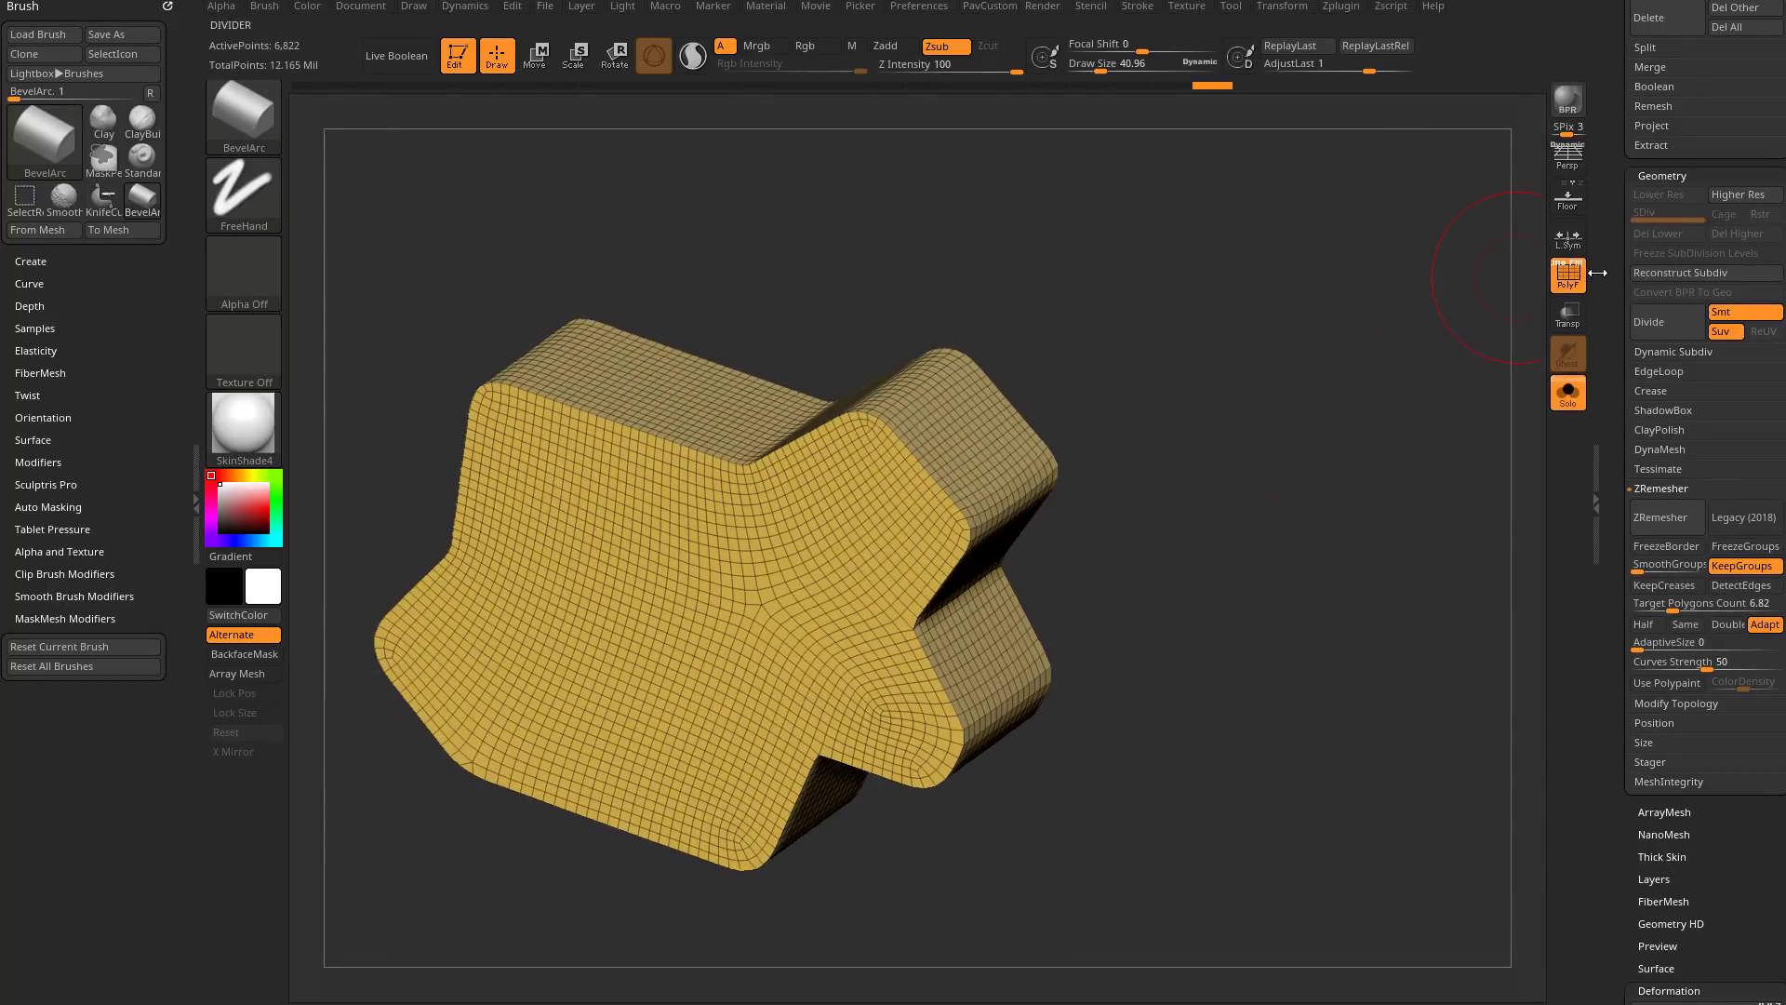
key(shift+f)
drag(1376, 471, 1340, 453)
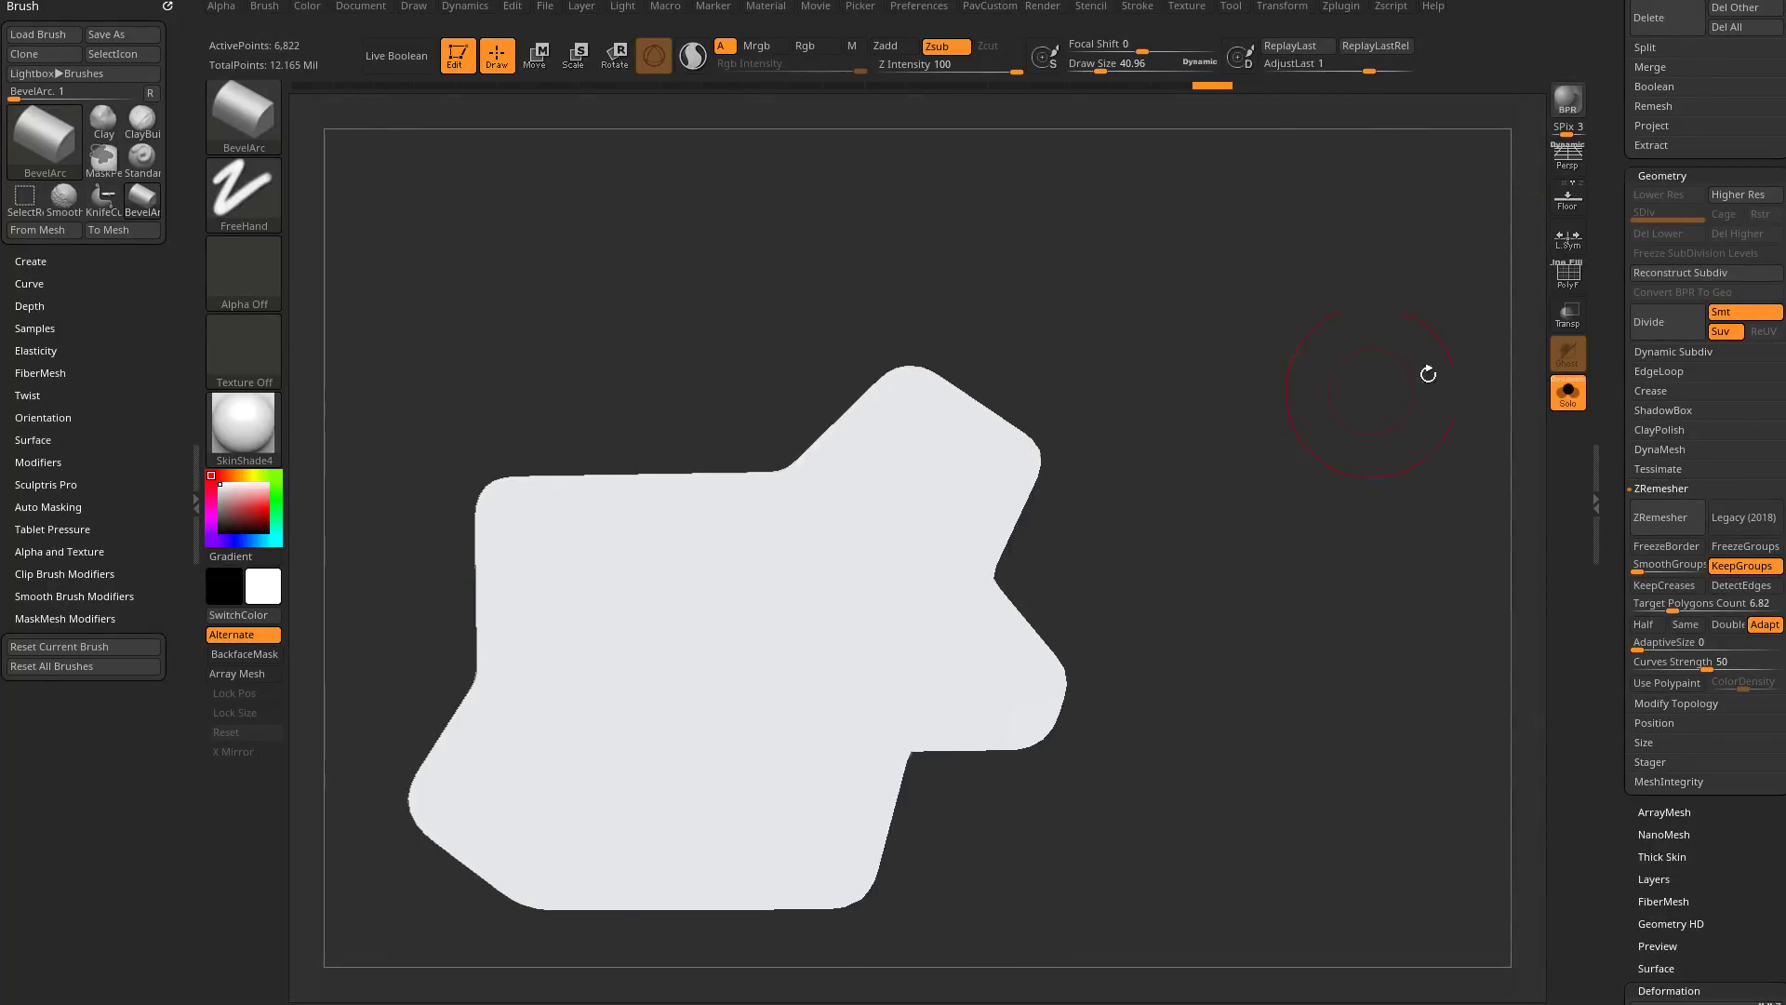
drag(1348, 383, 1614, 337)
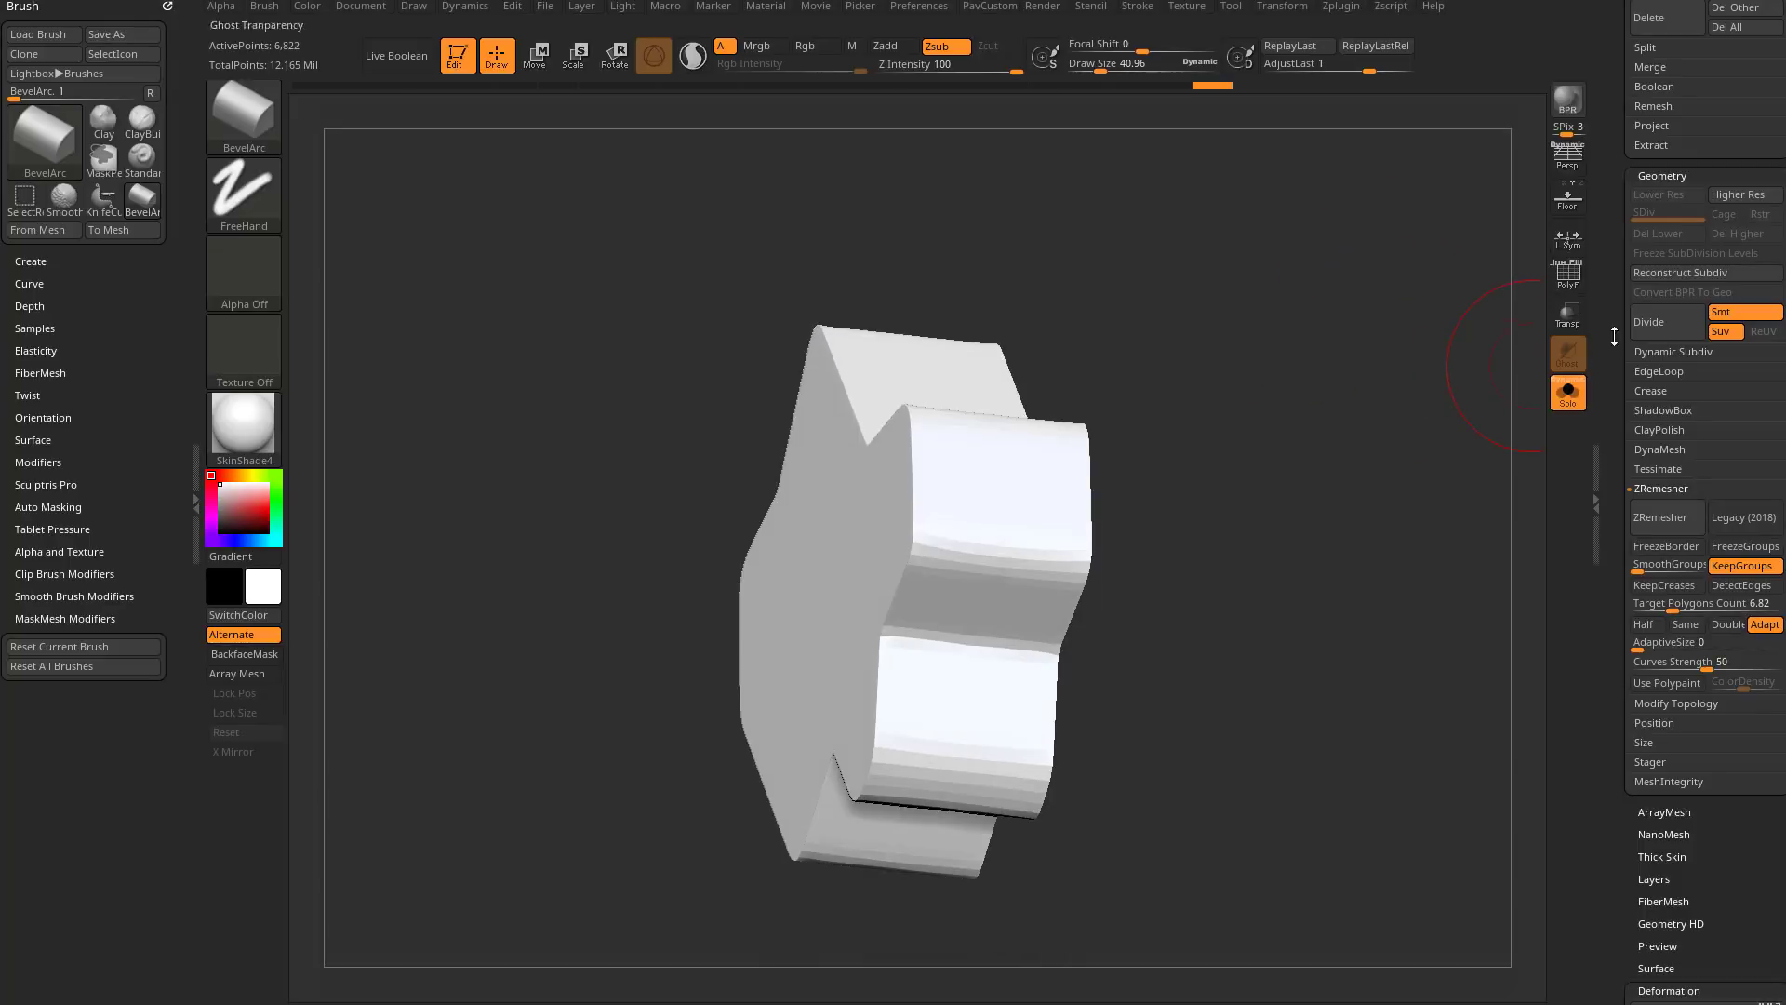
Step: Show the block within the full bison, activate the Standard brush, and isolate the block again
click(1570, 398)
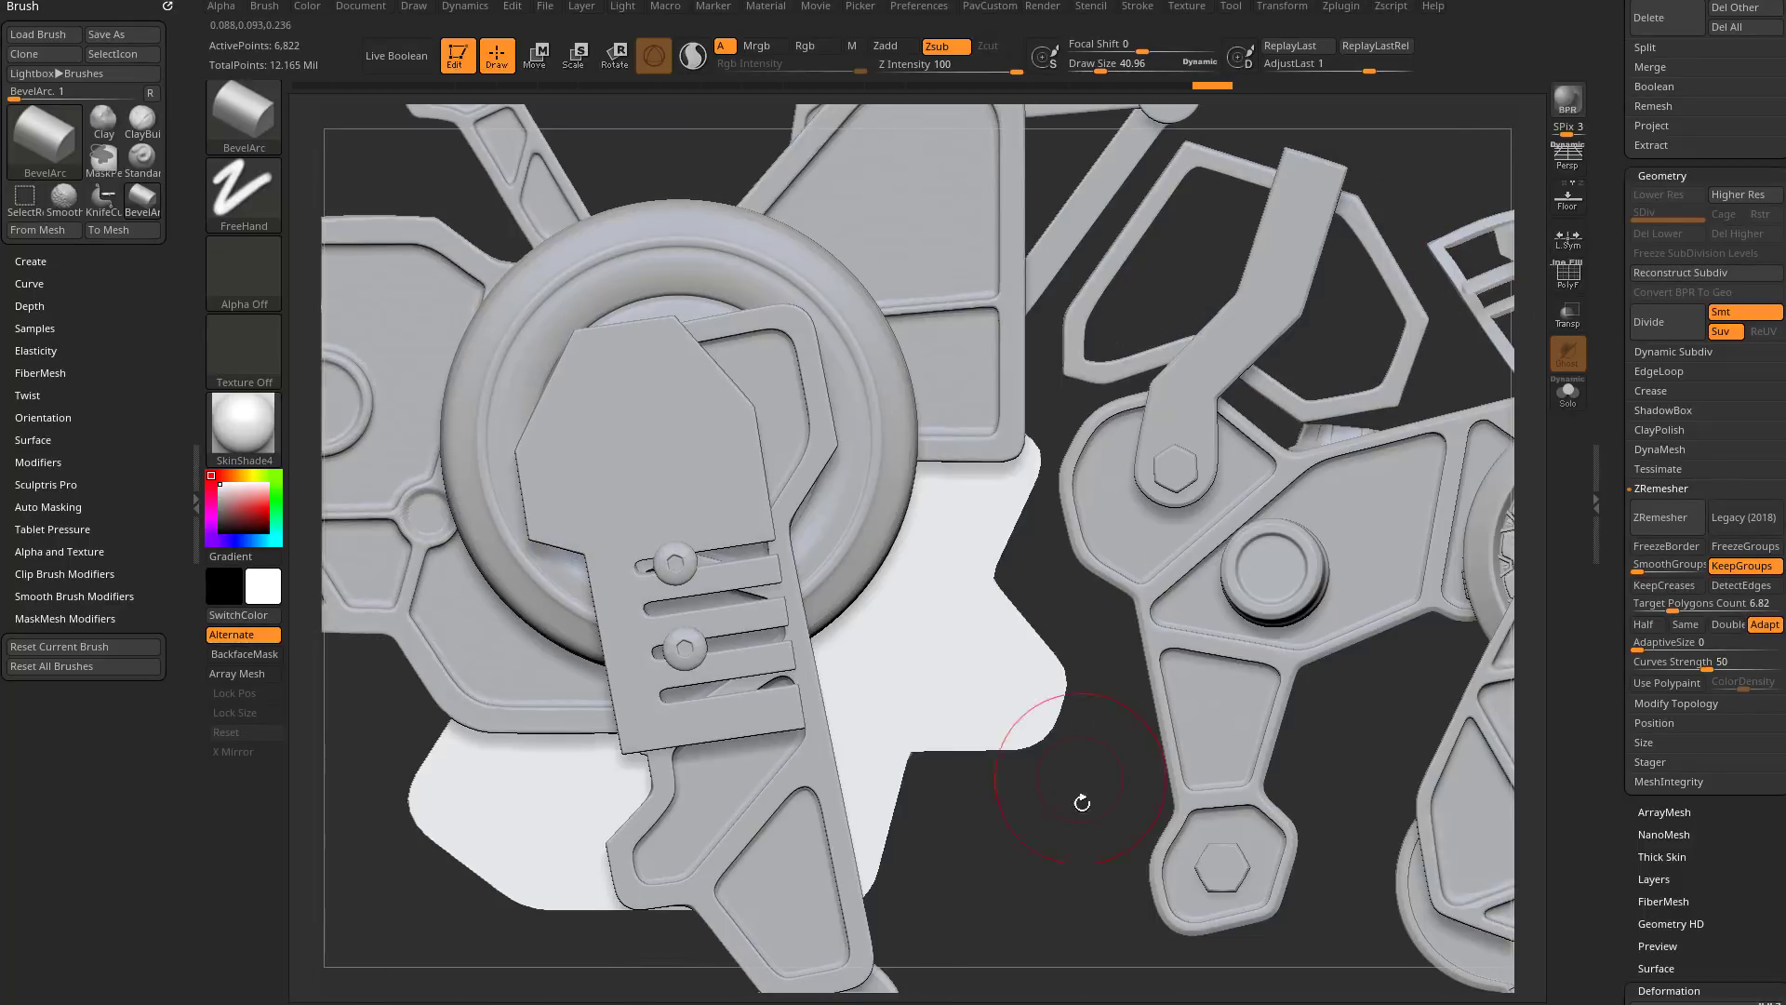
drag(1082, 802, 1057, 819)
key(b)
key(s)
key(t)
mouse_move(833, 890)
mouse_down()
mouse_move(897, 997)
mouse_move(1304, 622)
mouse_up()
click(1567, 398)
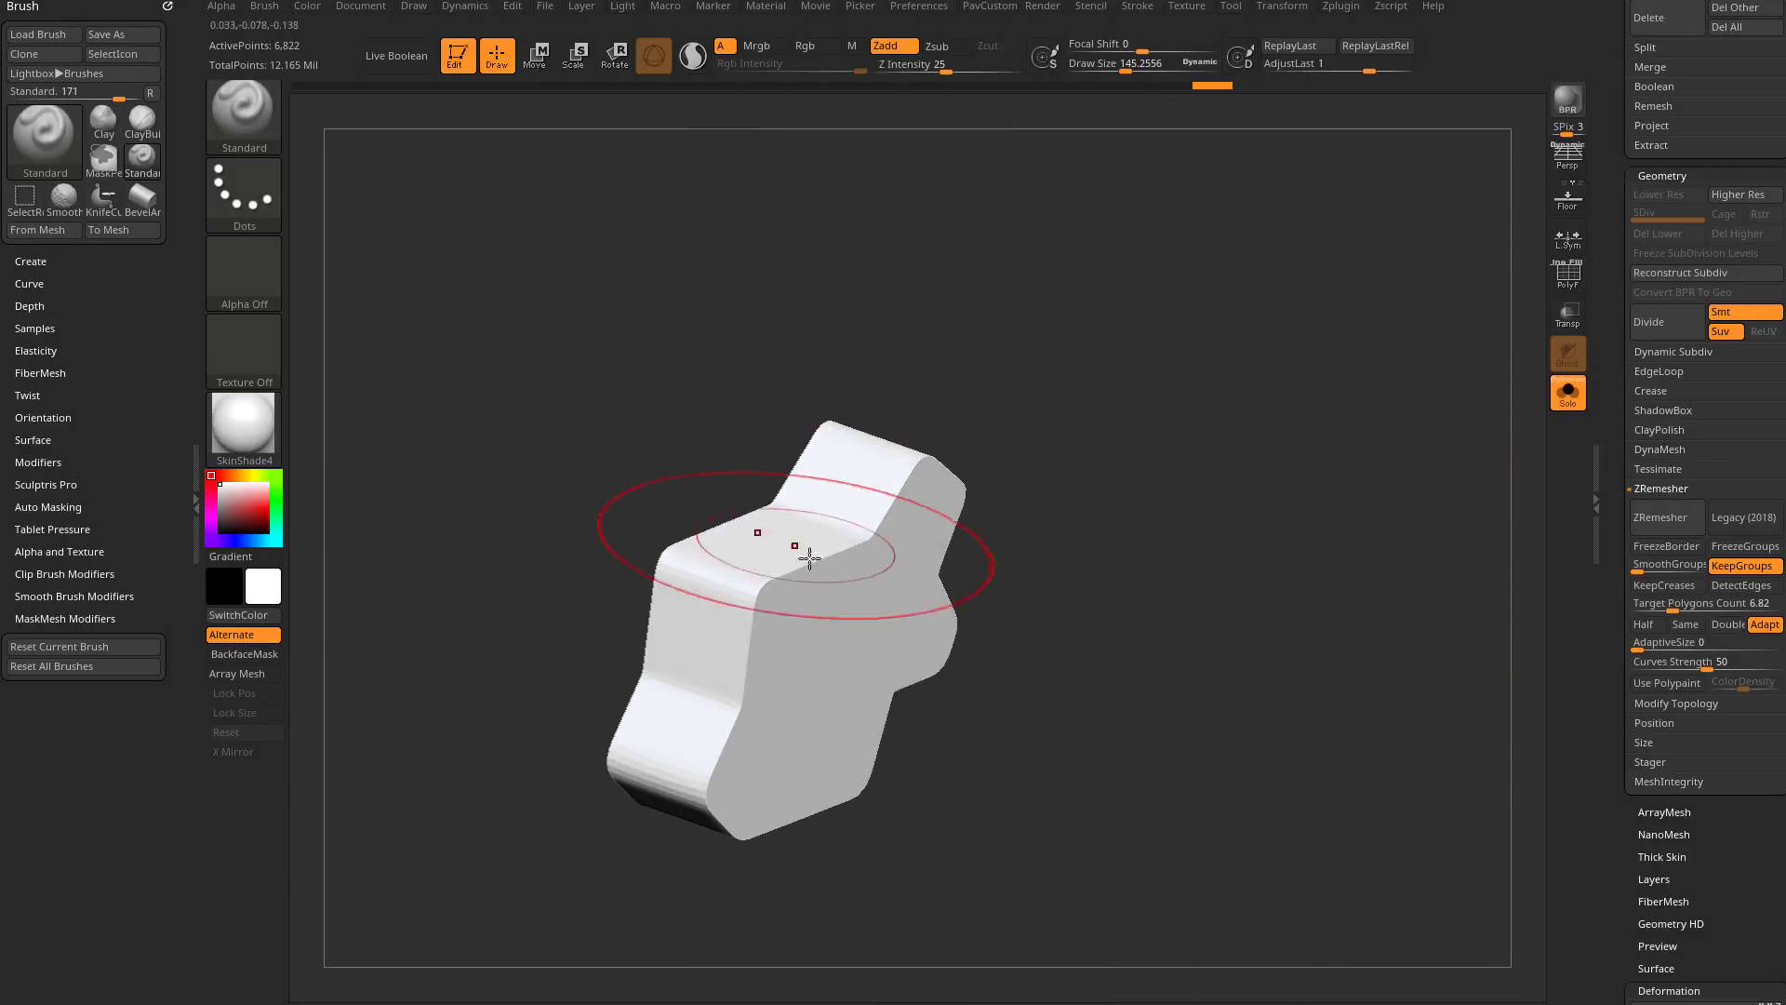
Step: Examine how the block fits inside the complete bison from several angles, then return to the isolated block
click(1568, 396)
drag(1461, 460, 918, 513)
drag(1340, 595, 1181, 549)
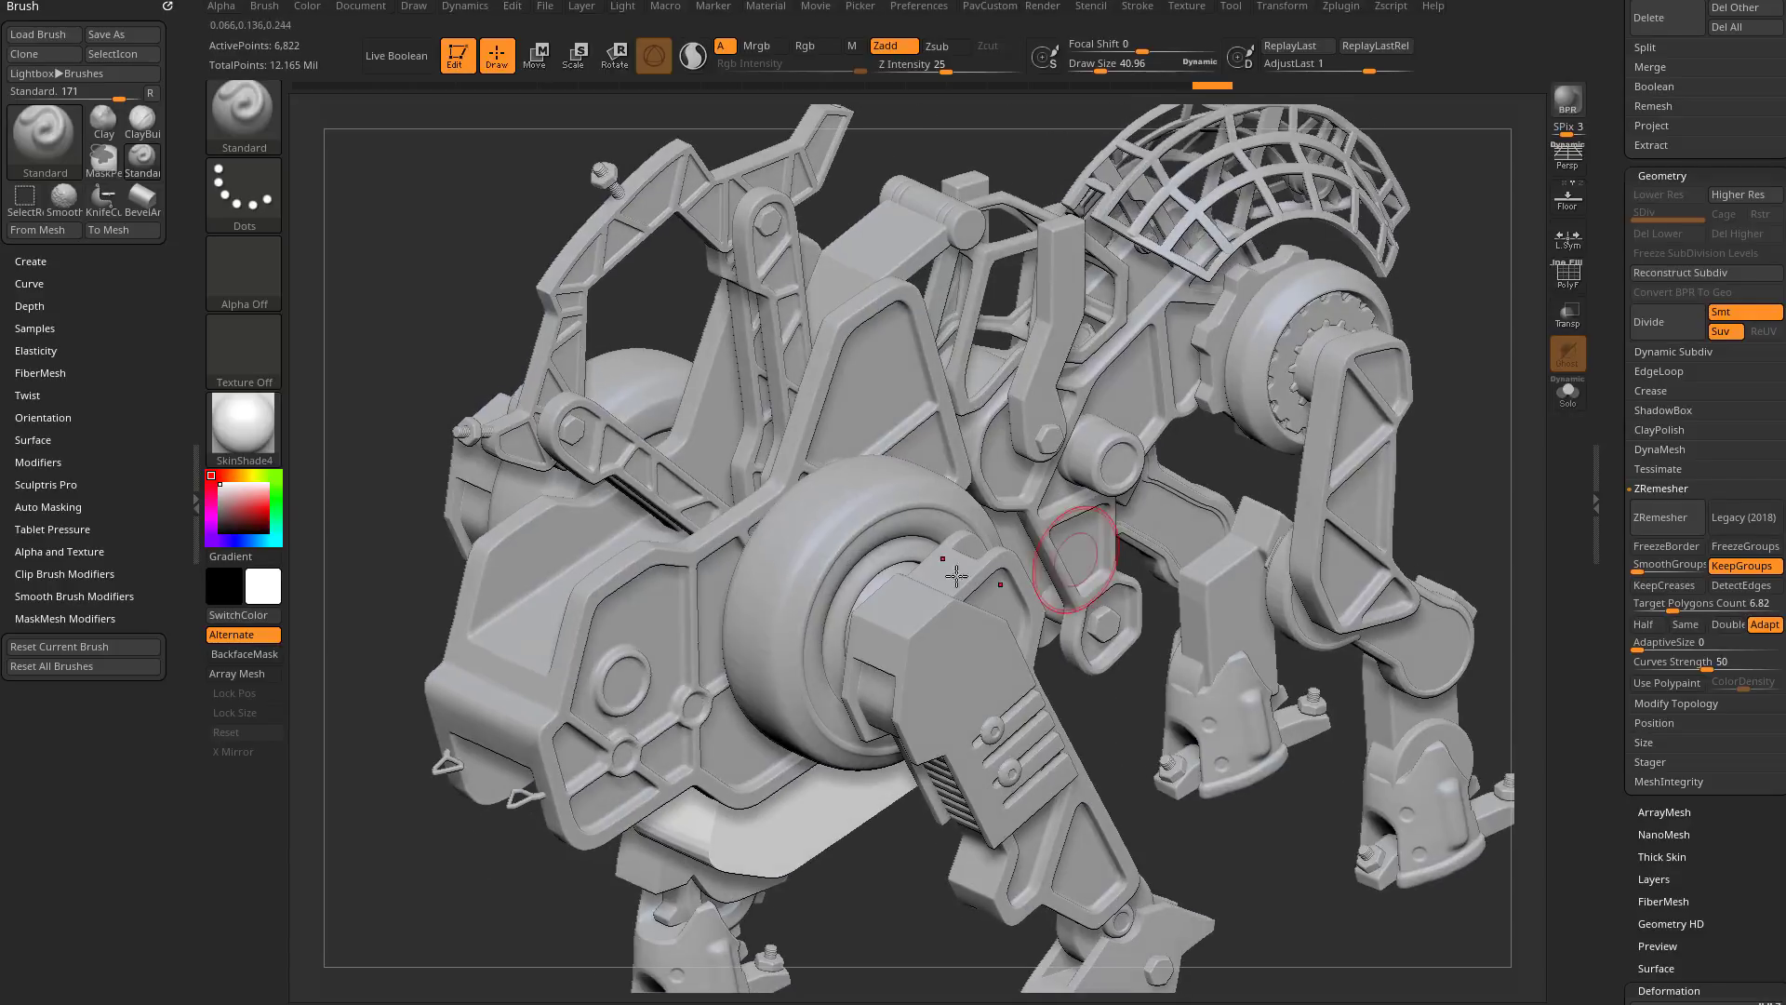
drag(434, 881, 735, 586)
drag(1270, 363, 1386, 512)
mouse_move(1404, 382)
mouse_down()
mouse_move(1498, 395)
mouse_move(1422, 302)
mouse_up()
click(1568, 398)
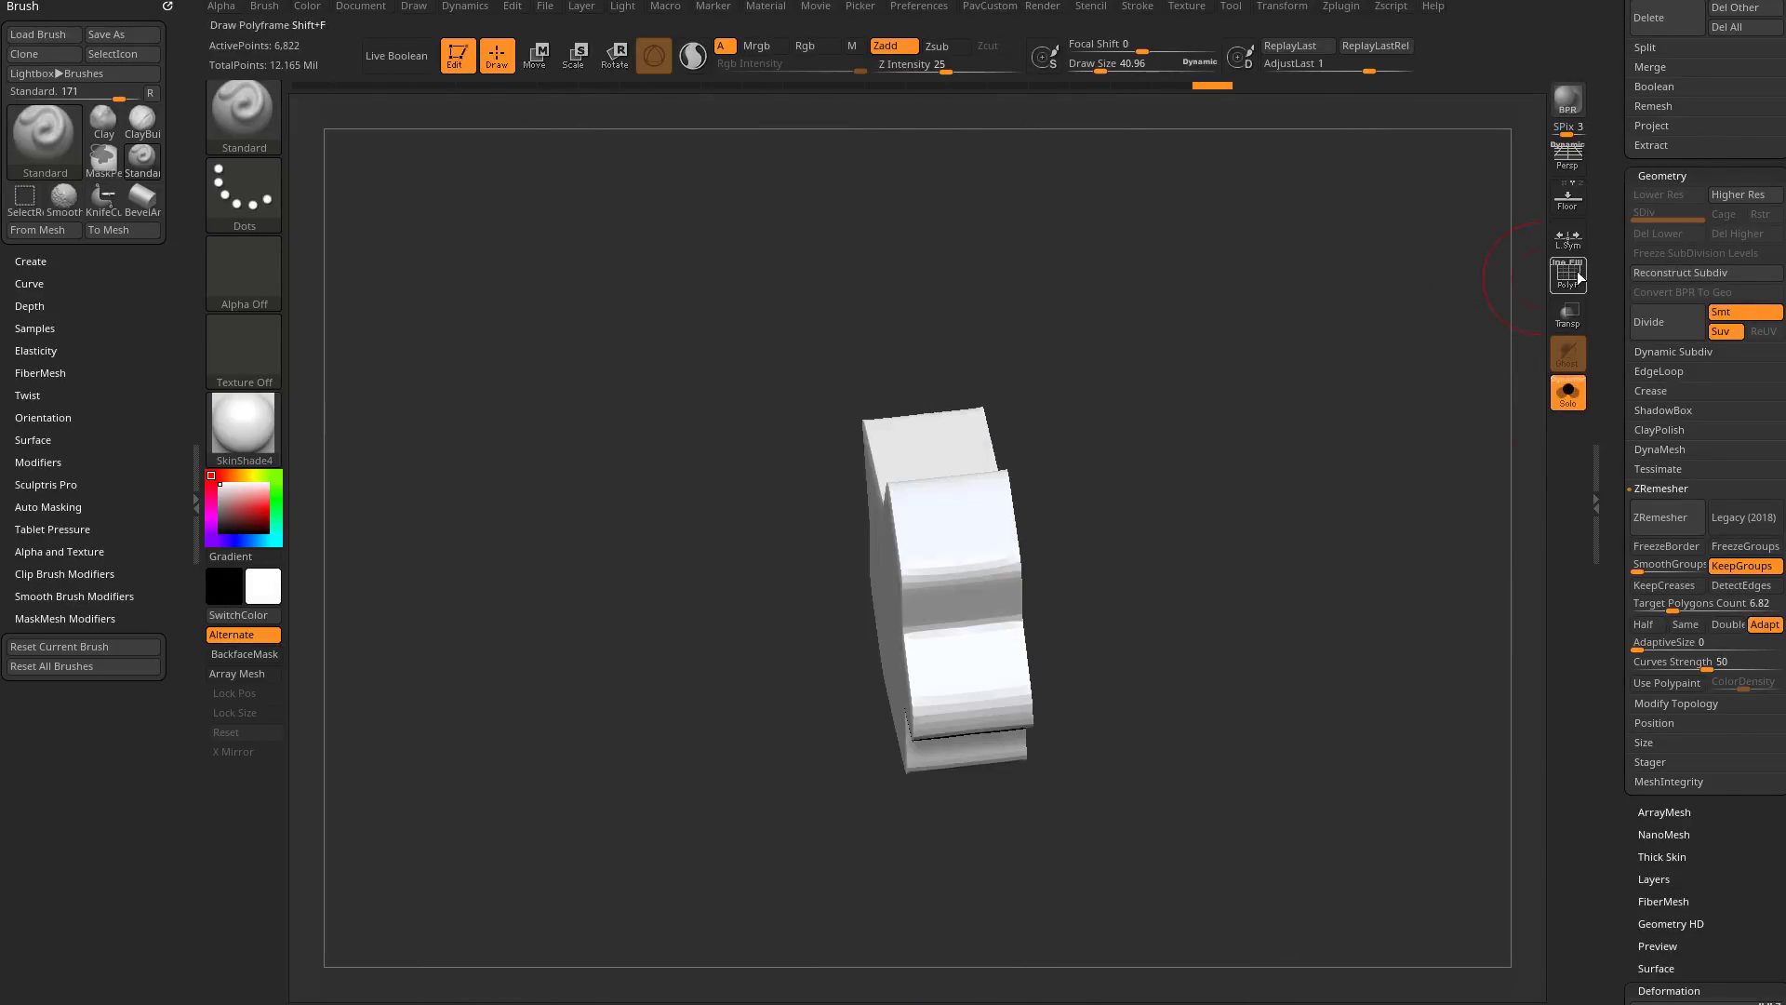
Step: Cut a rectangular slot into the lower end of the block with KnifeCurve in an edge-on view, leaving thin side walls
click(1568, 276)
shift+drag(1475, 395, 1383, 483)
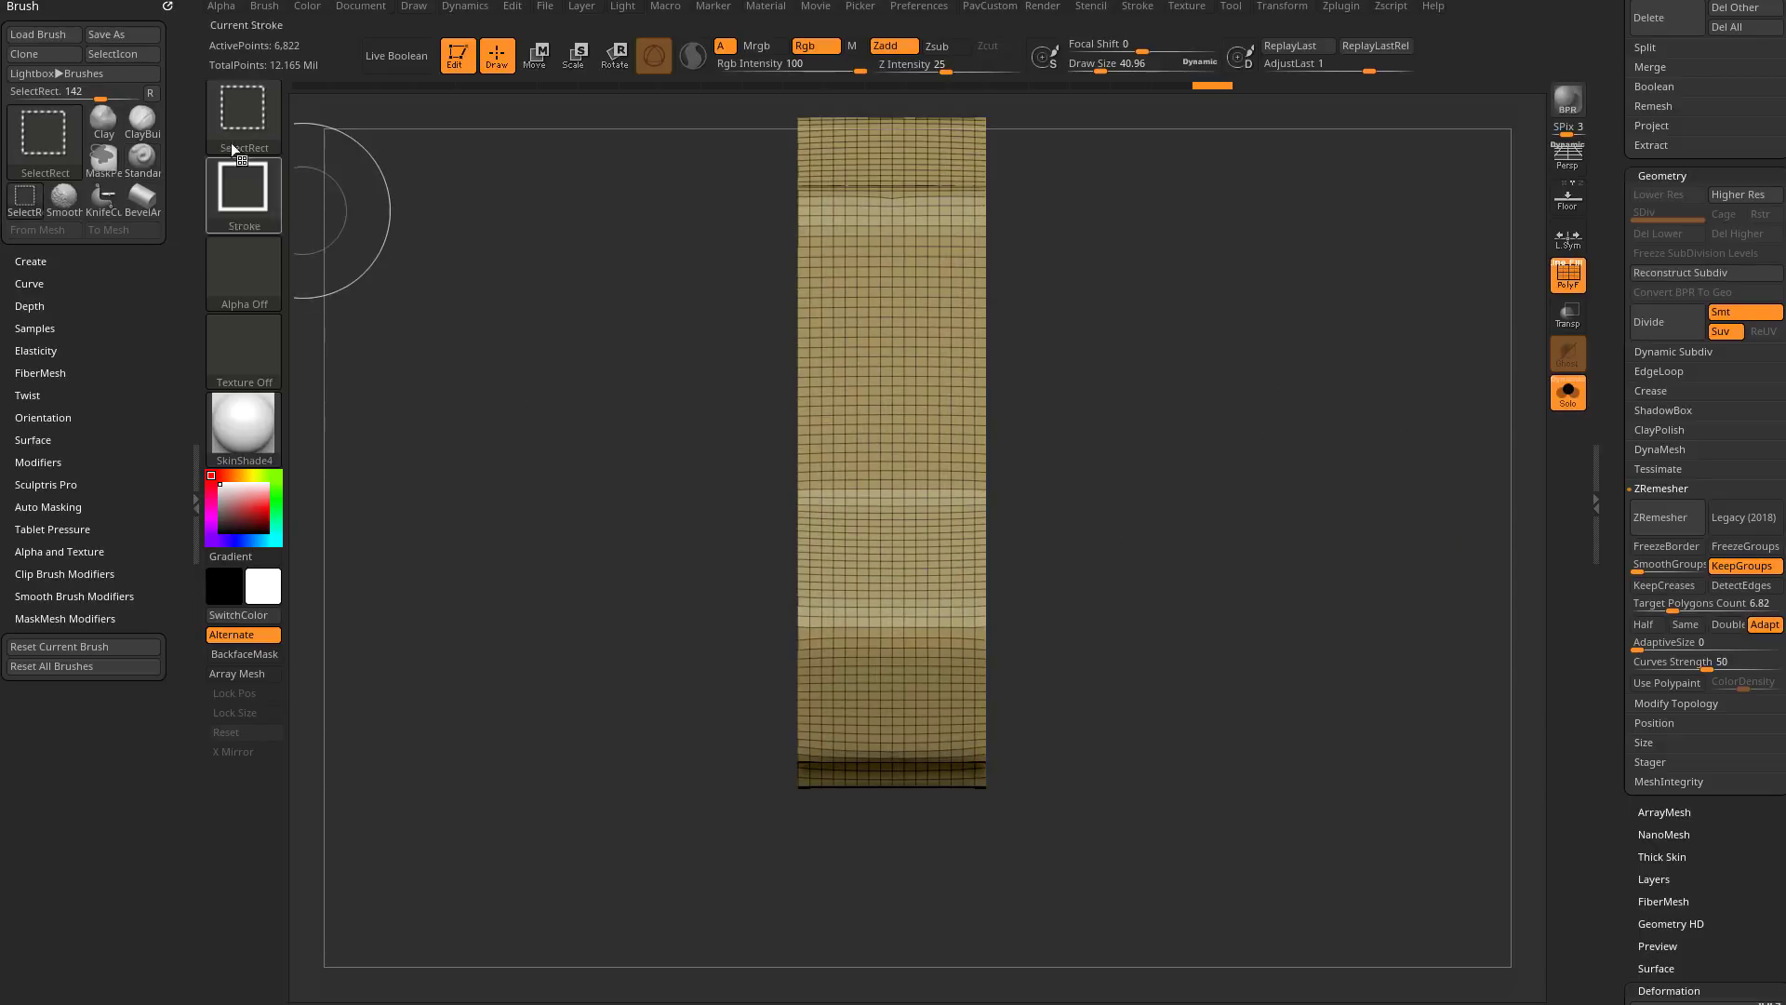
click(277, 135)
click(736, 222)
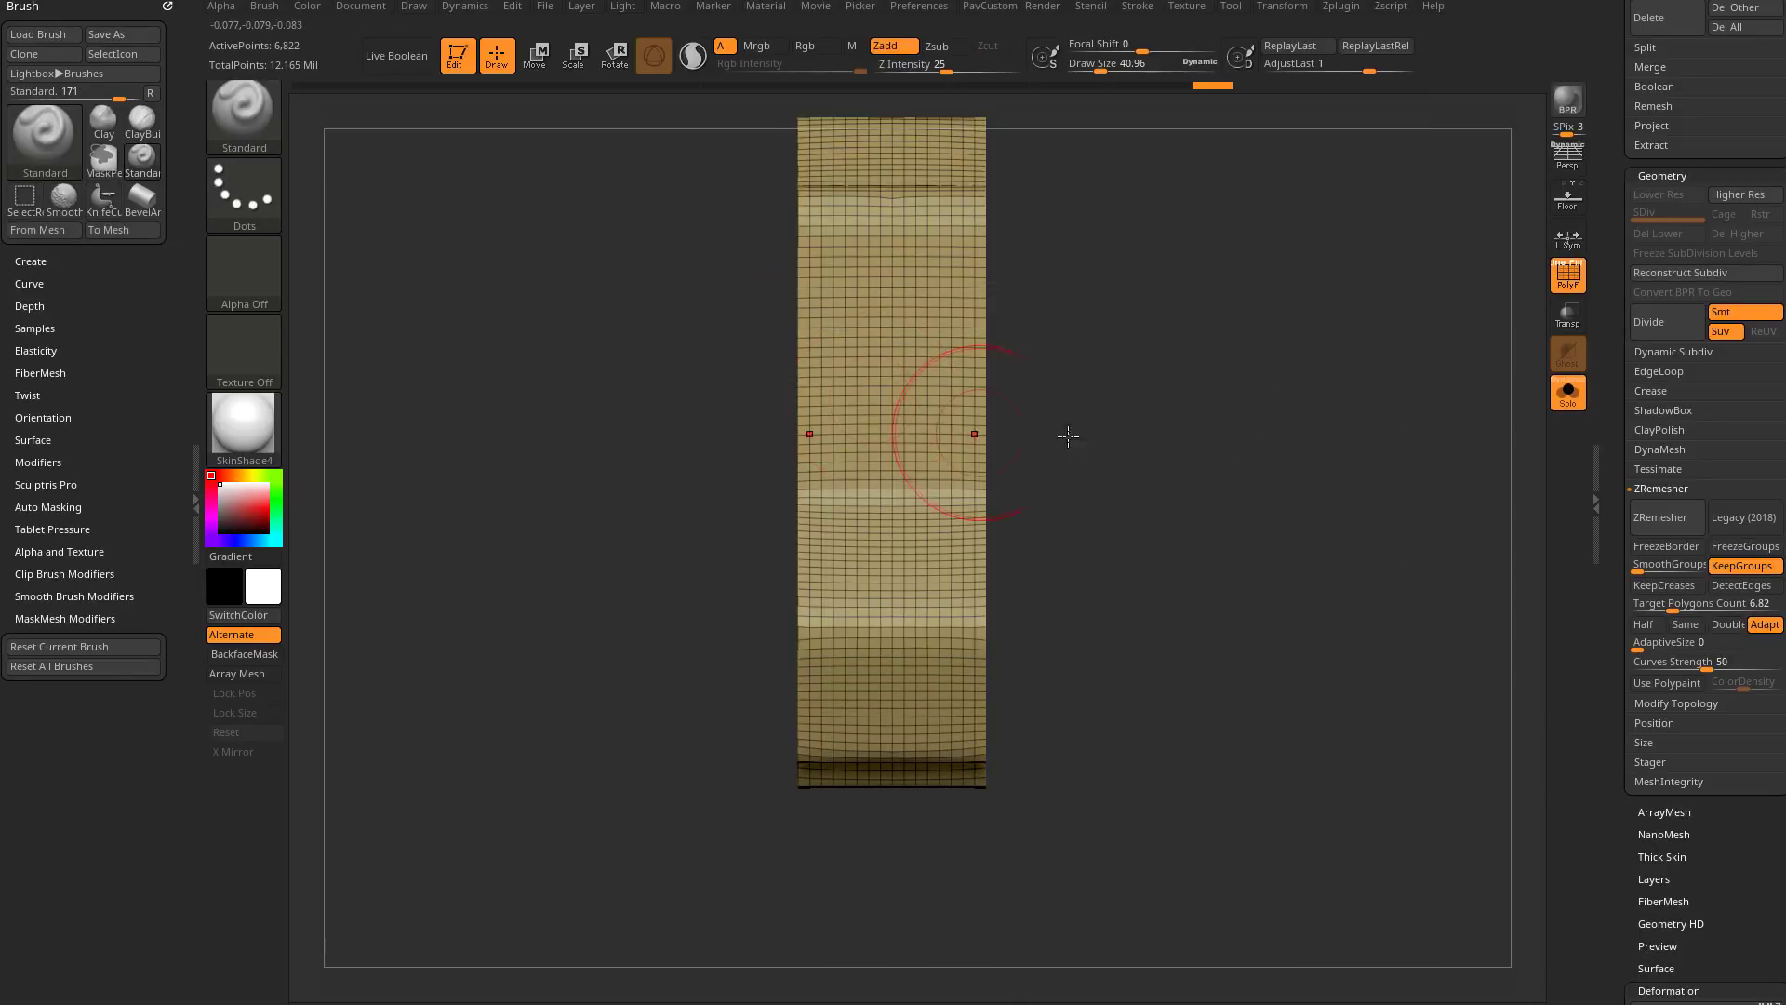
alt+drag(1159, 501, 1146, 541)
mouse_move(943, 887)
ctrl+shift+mouse_down()
mouse_move(957, 605)
mouse_move(941, 487)
mouse_move(954, 557)
mouse_move(815, 556)
ctrl+shift+mouse_up()
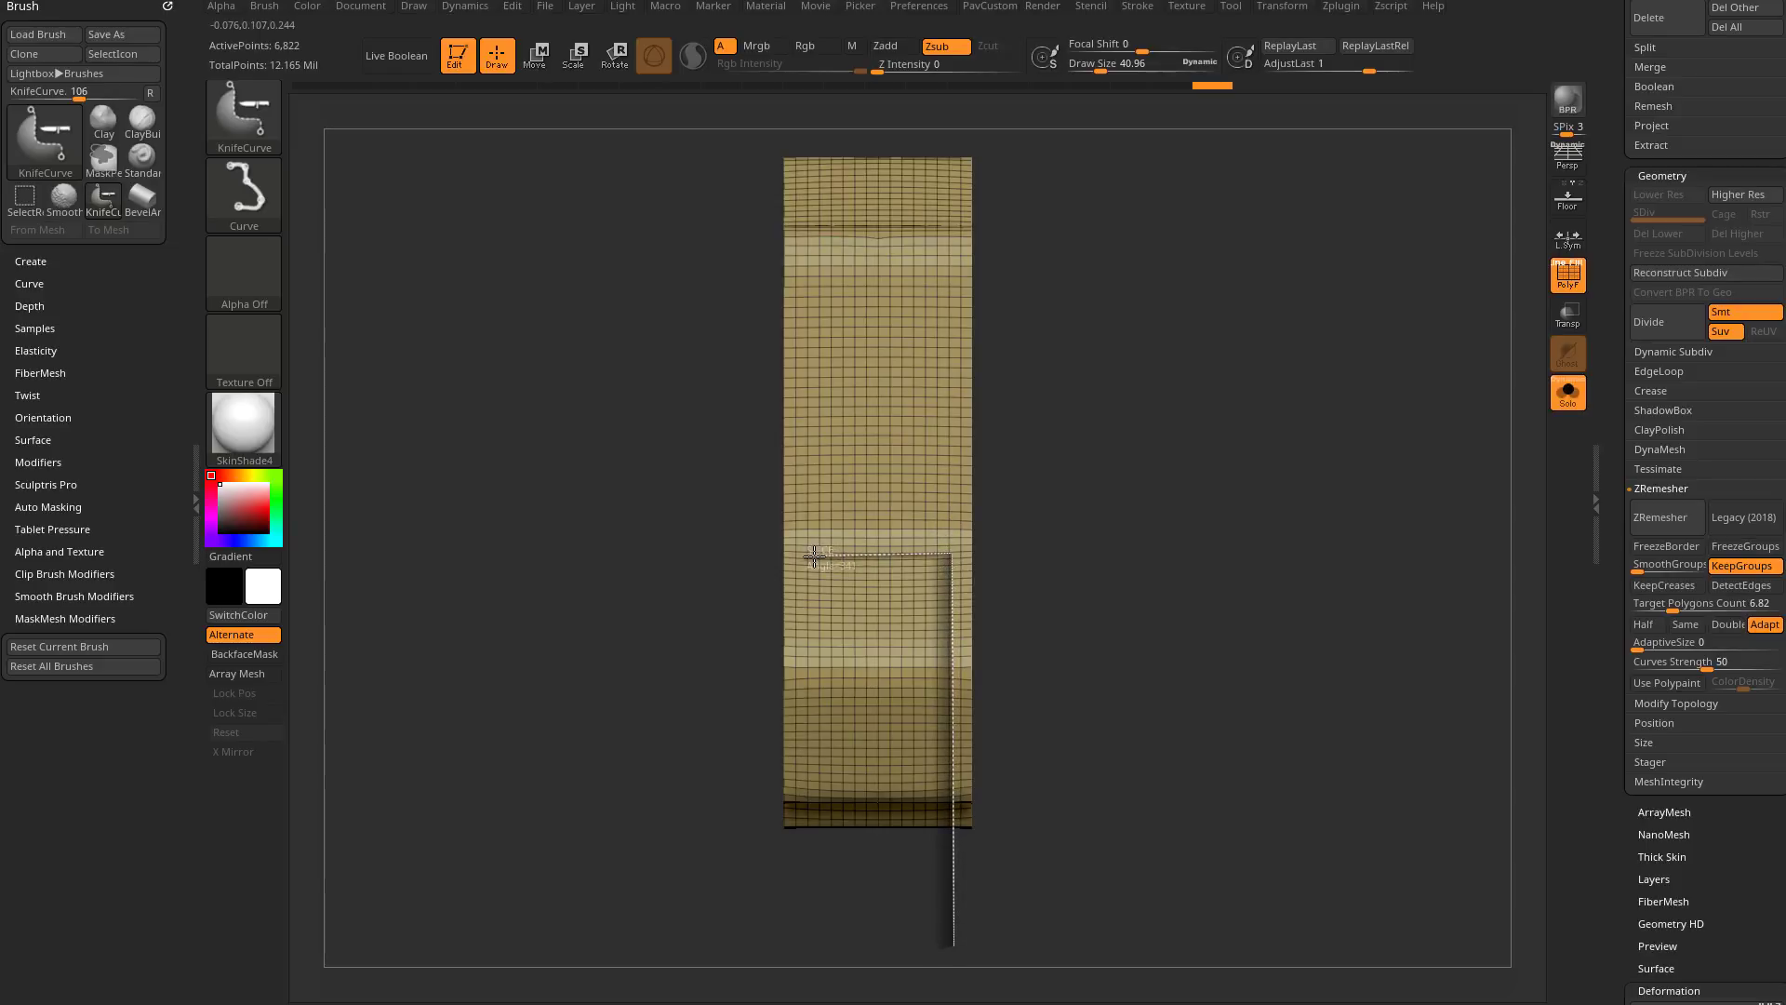
drag(800, 698, 809, 924)
Step: Cut a matching rectangular slot down into the block's upper end with KnifeCurve, keeping thin walls on both sides
drag(1183, 450, 1290, 605)
ctrl+shift+drag(764, 337, 769, 587)
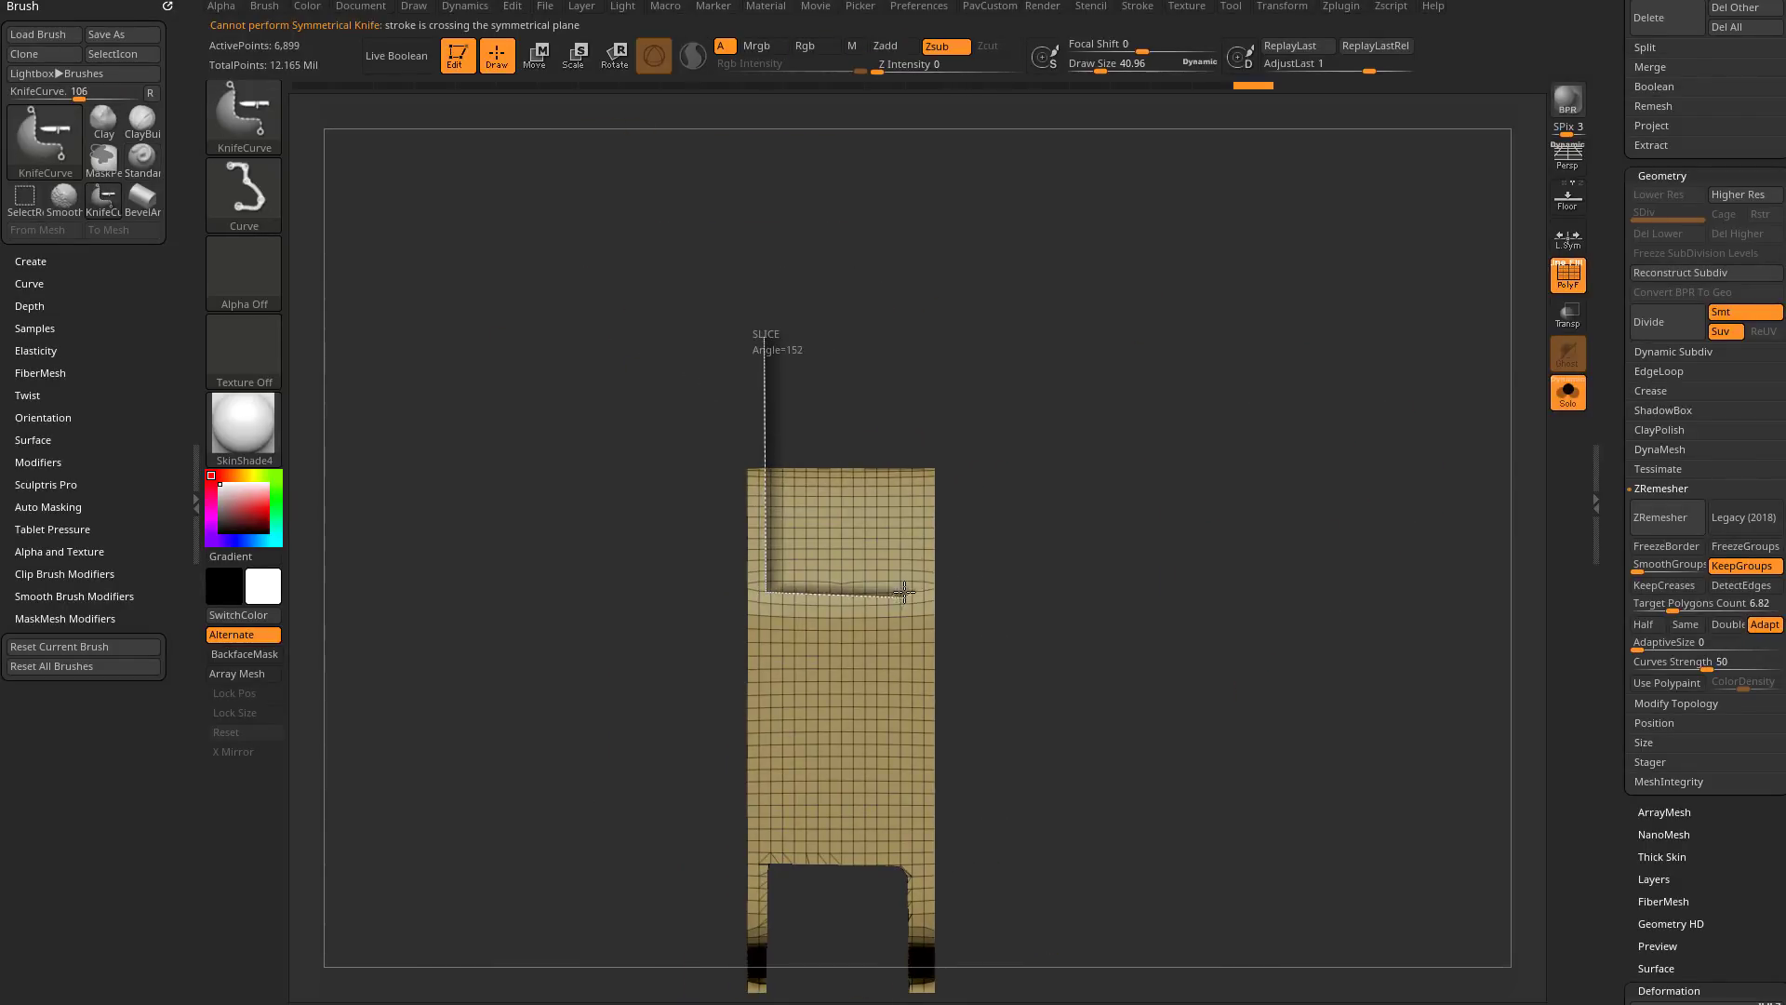
mouse_move(914, 590)
ctrl+shift+mouse_down()
mouse_move(917, 379)
mouse_move(941, 351)
mouse_move(1181, 439)
mouse_move(1199, 307)
mouse_move(1256, 415)
mouse_move(1276, 345)
ctrl+shift+mouse_up()
mouse_move(1223, 439)
mouse_down()
mouse_move(1219, 478)
mouse_move(1201, 465)
mouse_up()
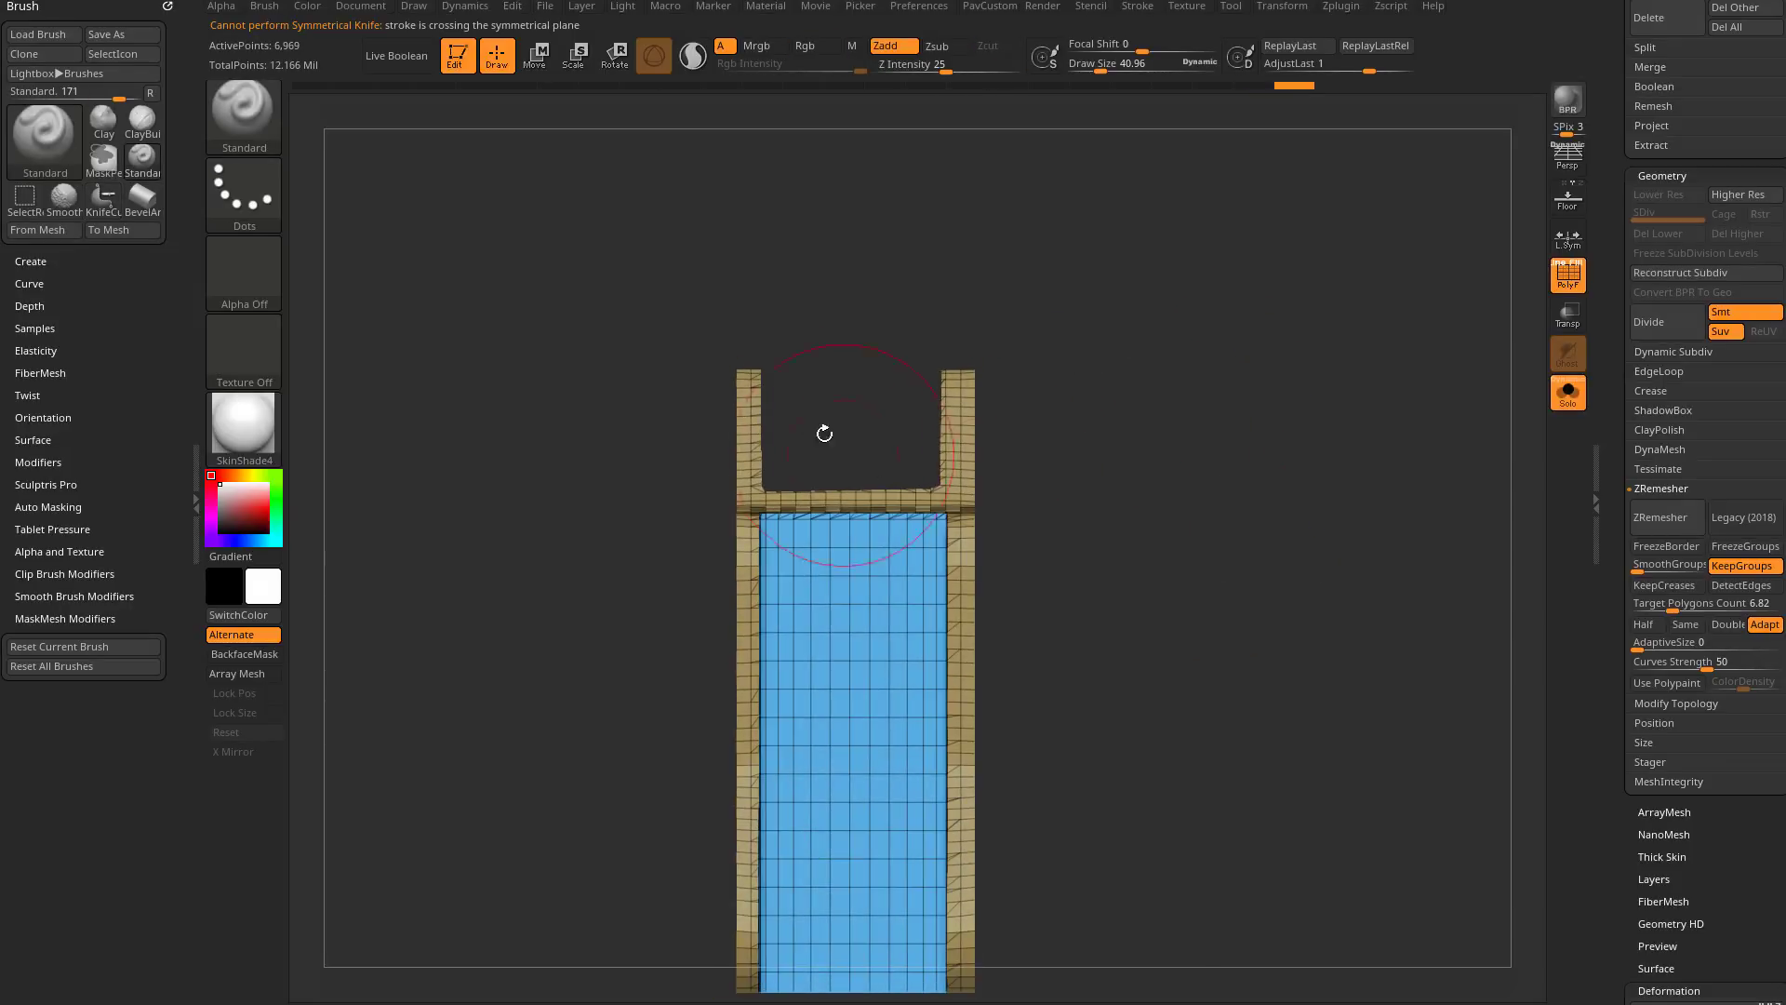
Step: Deepen the slot at the block's upper end and cut a rectangular slot into the lower end with KnifeCurve, between the side walls
mouse_move(797, 342)
ctrl+shift+mouse_down()
mouse_move(783, 579)
mouse_move(764, 582)
mouse_move(936, 587)
mouse_move(940, 307)
ctrl+shift+mouse_up()
alt+drag(1209, 623, 1200, 318)
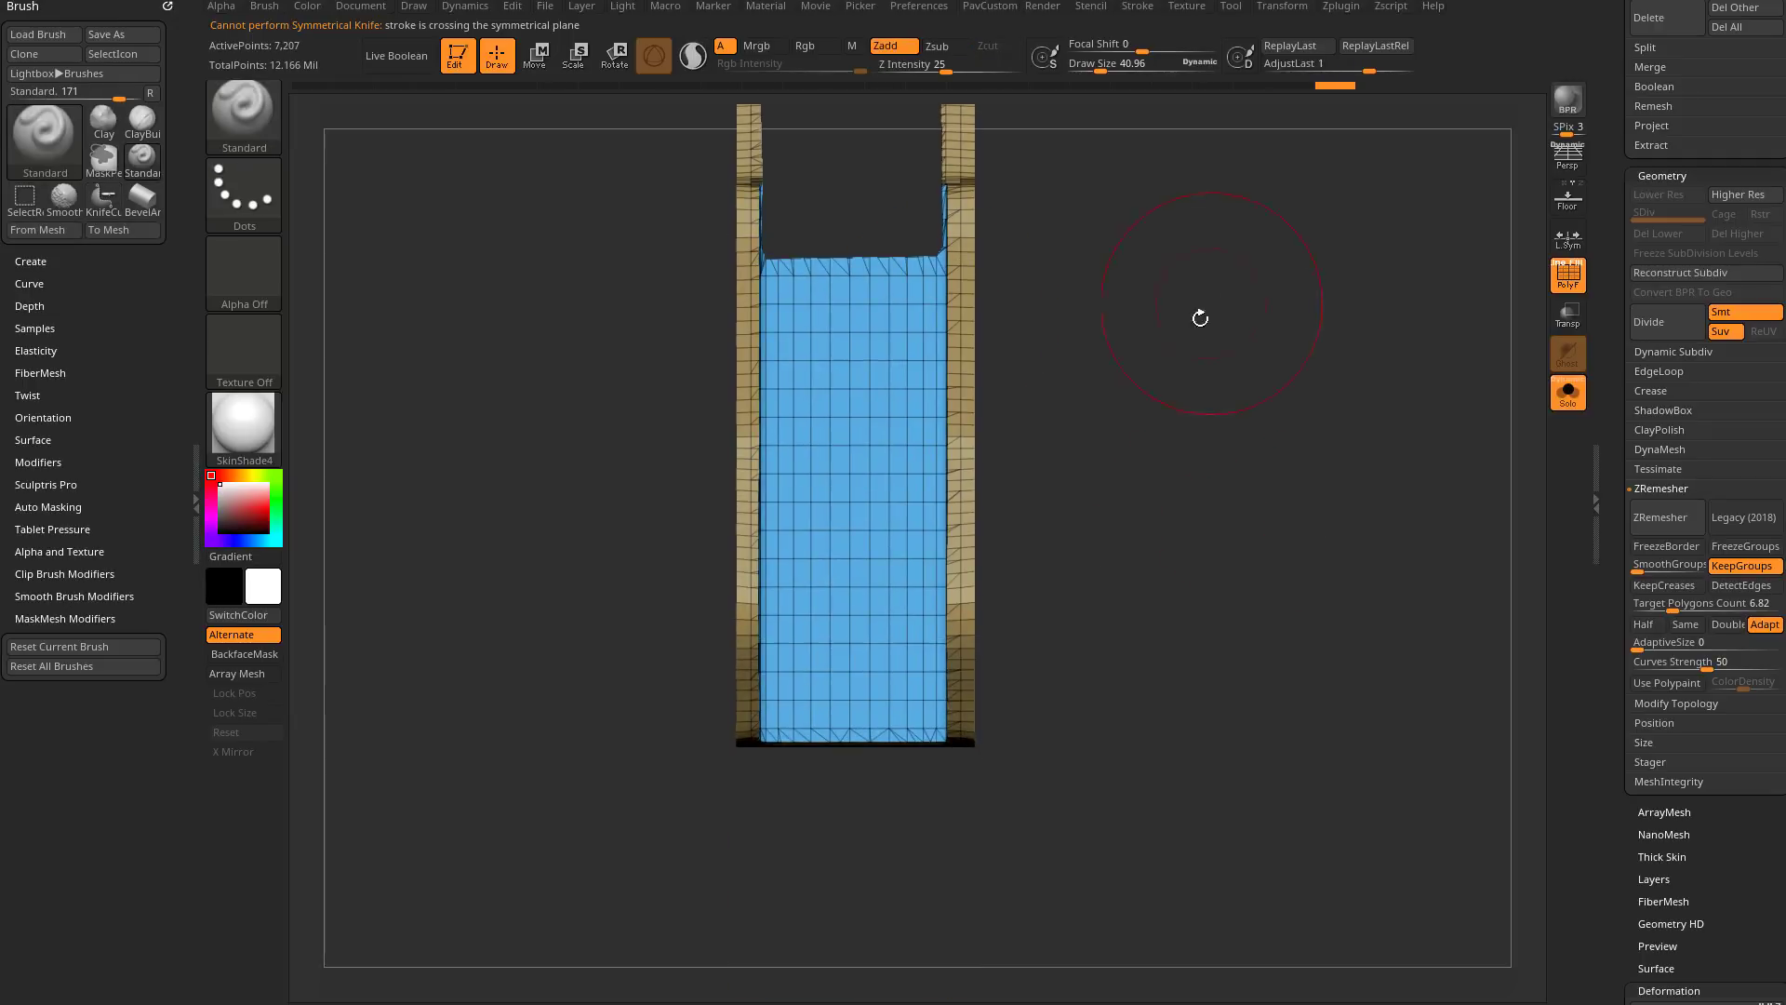
ctrl+shift+drag(943, 834, 940, 563)
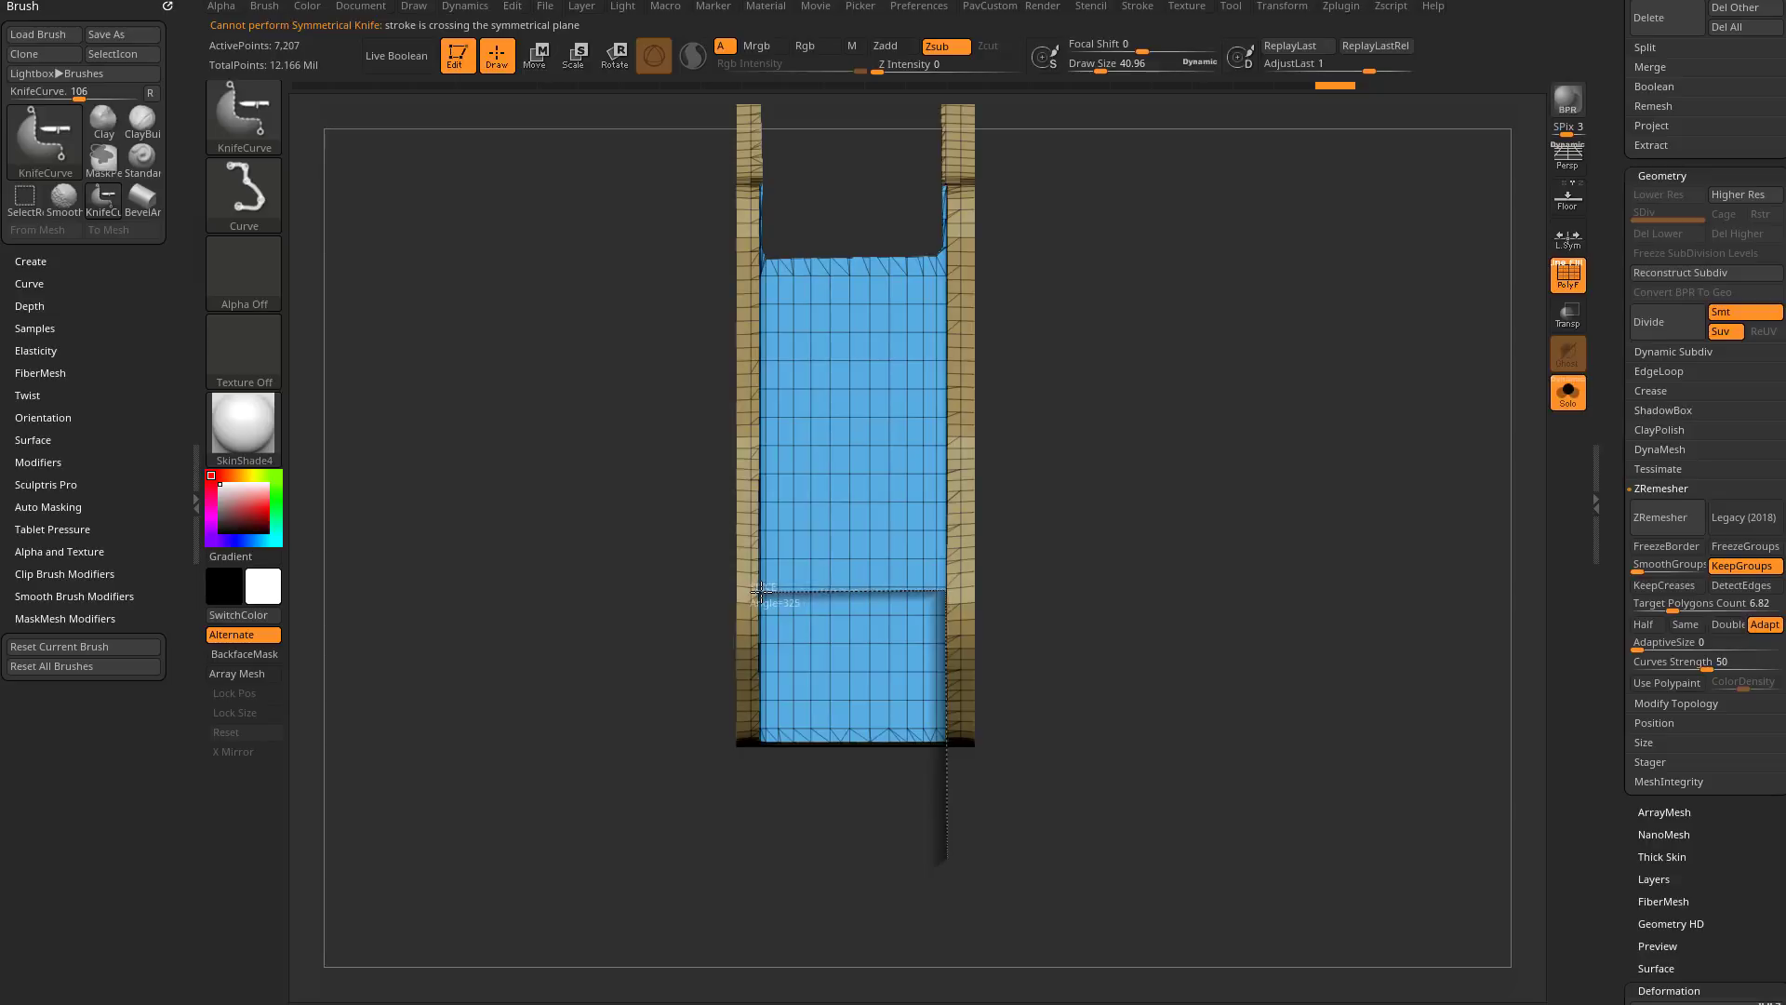
ctrl+shift+drag(761, 838, 762, 831)
mouse_move(1201, 595)
alt+mouse_down()
mouse_move(1196, 494)
mouse_move(1304, 521)
alt+mouse_up()
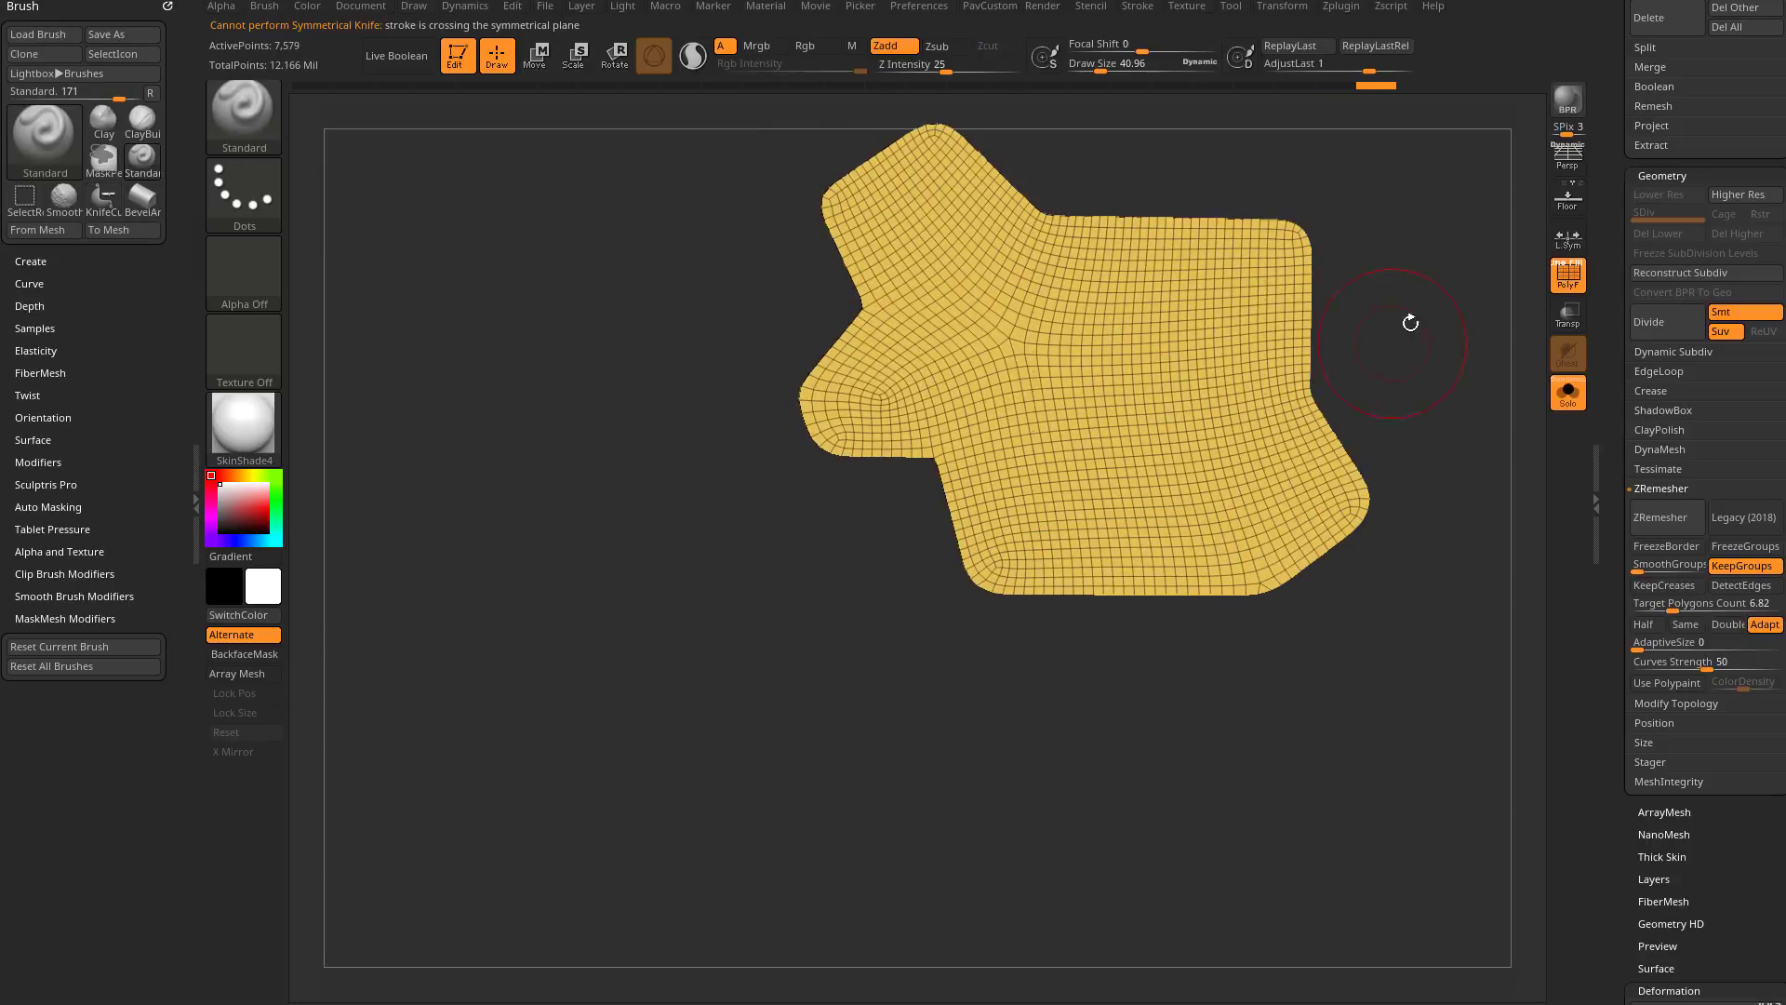
Step: Turn off the polyframe display on the slotted part and activate the BevelFlat brush
alt+drag(1408, 323, 1206, 547)
mouse_move(1298, 505)
mouse_down()
mouse_move(1451, 400)
mouse_move(1387, 522)
mouse_move(1288, 514)
mouse_move(1231, 431)
mouse_move(1164, 514)
mouse_move(1228, 570)
mouse_move(1268, 446)
mouse_move(1350, 499)
mouse_move(1352, 483)
mouse_move(918, 433)
mouse_move(1356, 397)
mouse_move(1368, 562)
mouse_move(1380, 462)
mouse_move(1380, 487)
mouse_move(1395, 459)
mouse_move(1375, 447)
mouse_up()
click(1566, 285)
key(b)
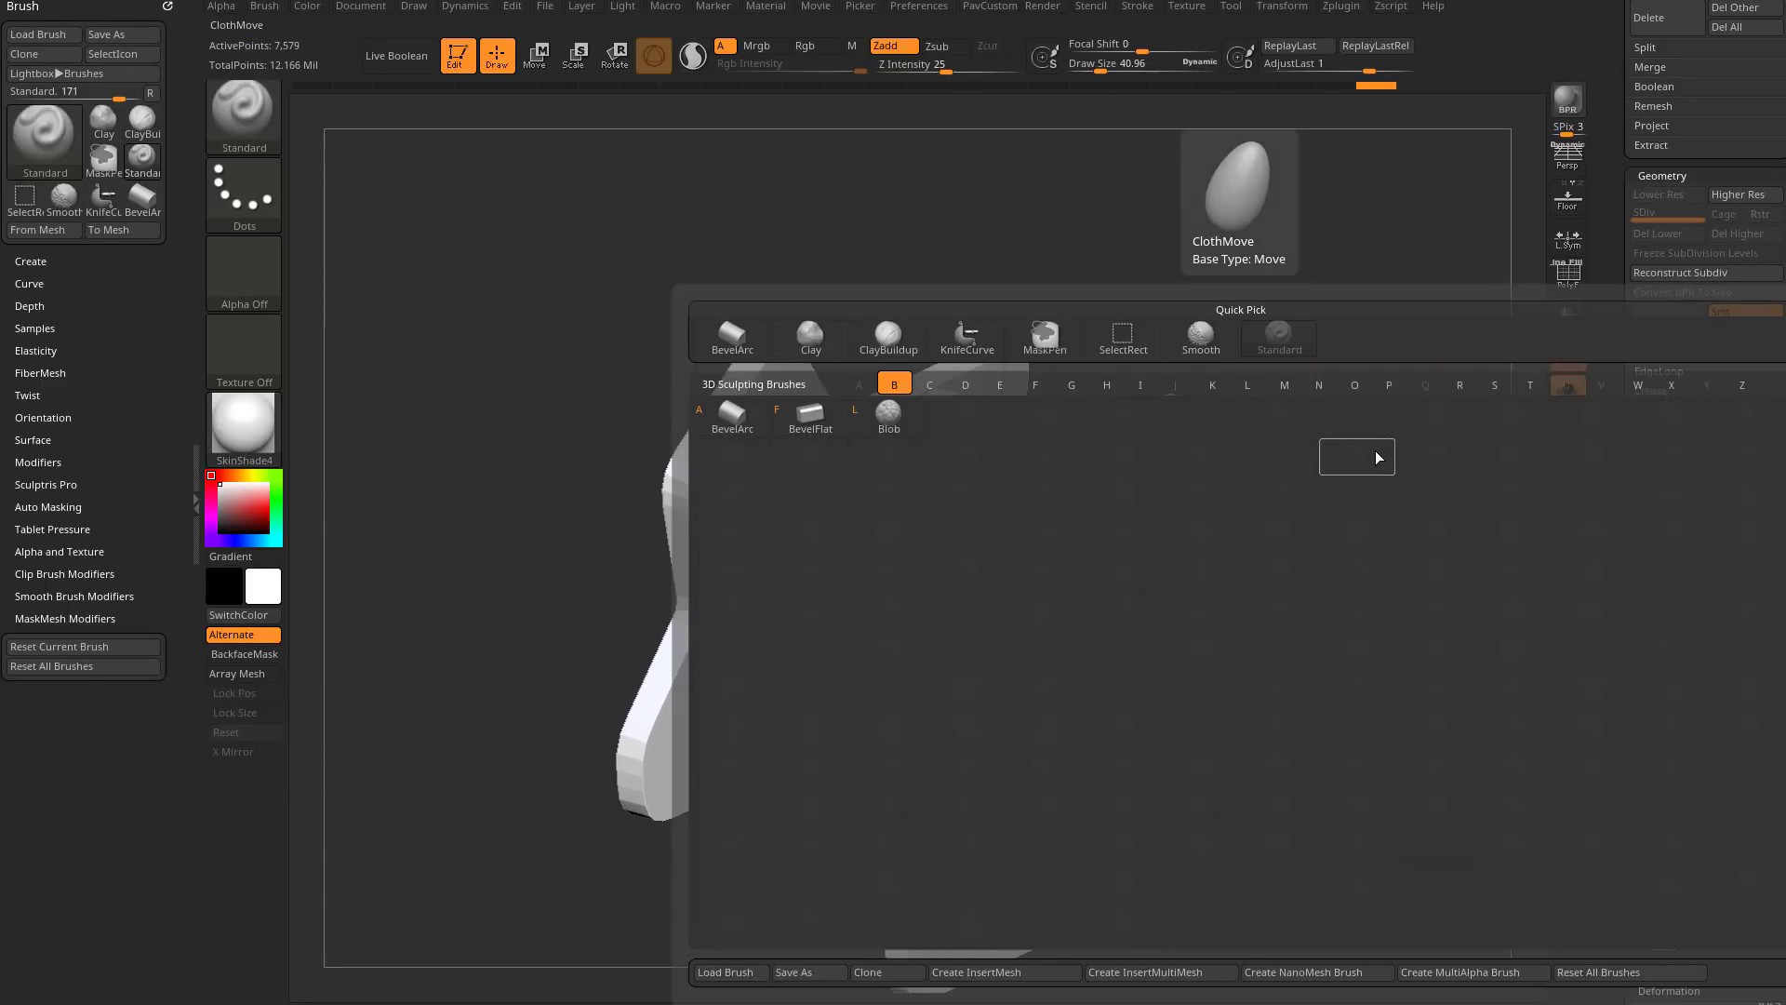
key(f)
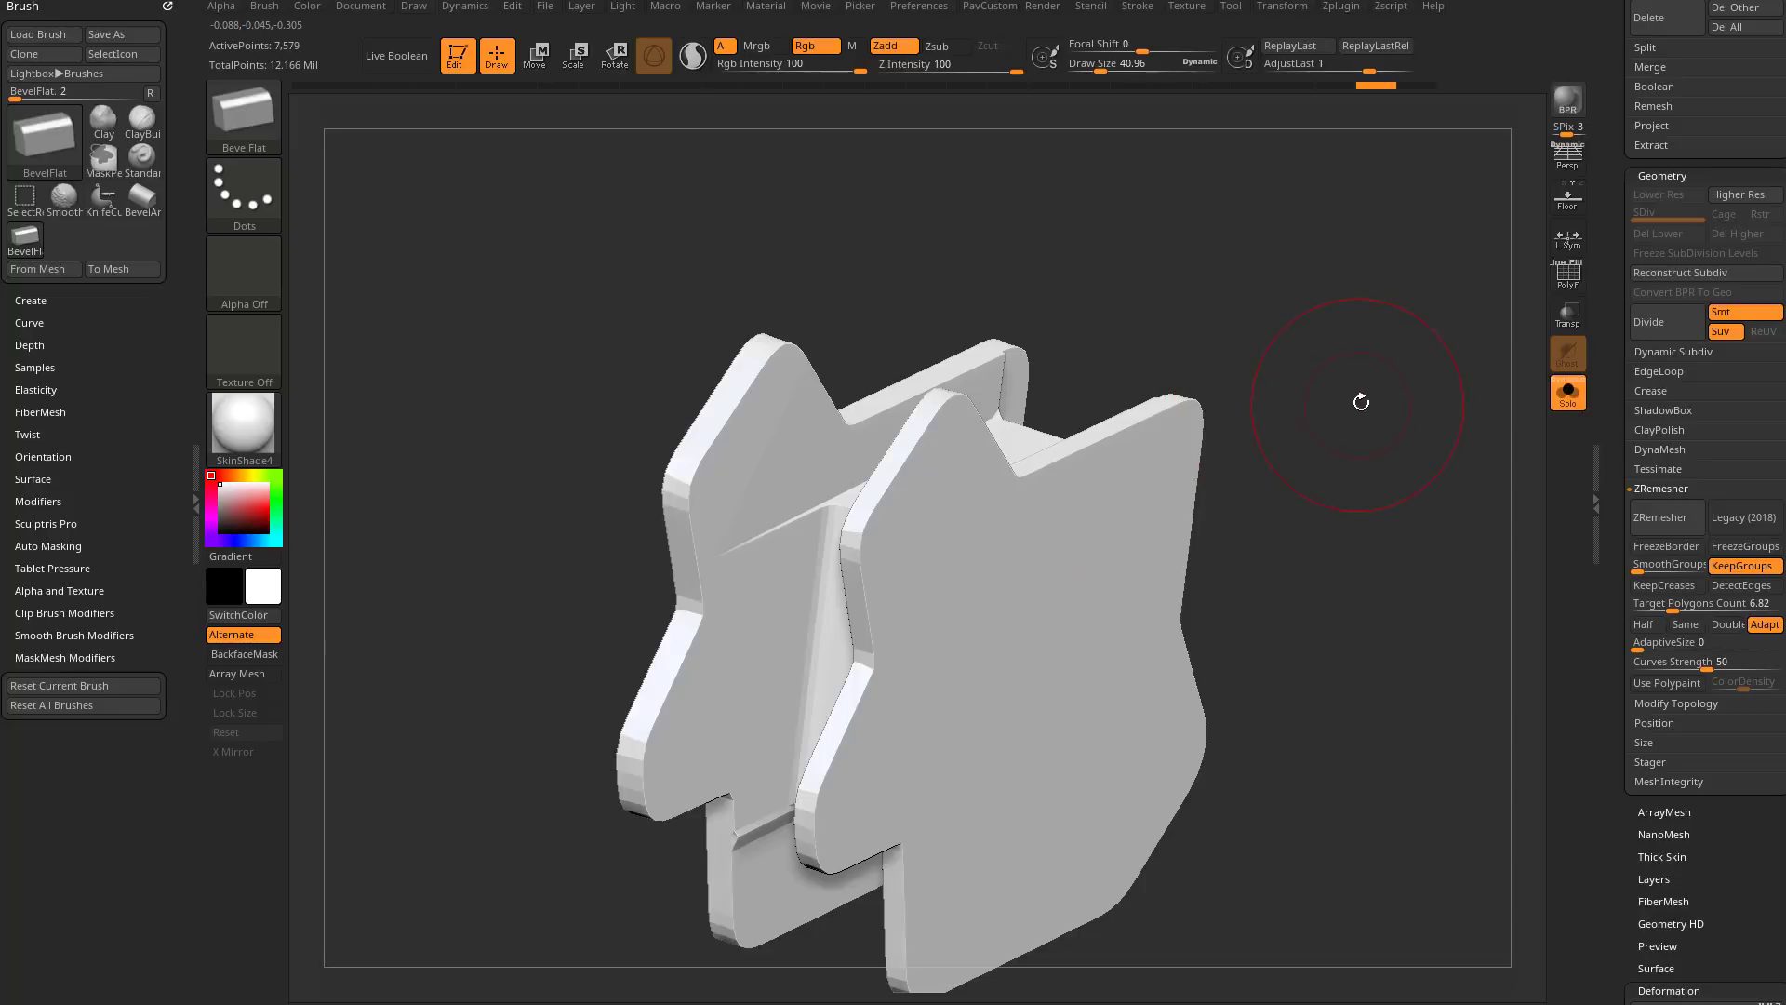
Step: Try to thin the outer faces of the upper side walls with a KnifeCurve cut in an edge-on view, then undo it
drag(1361, 402, 845, 550)
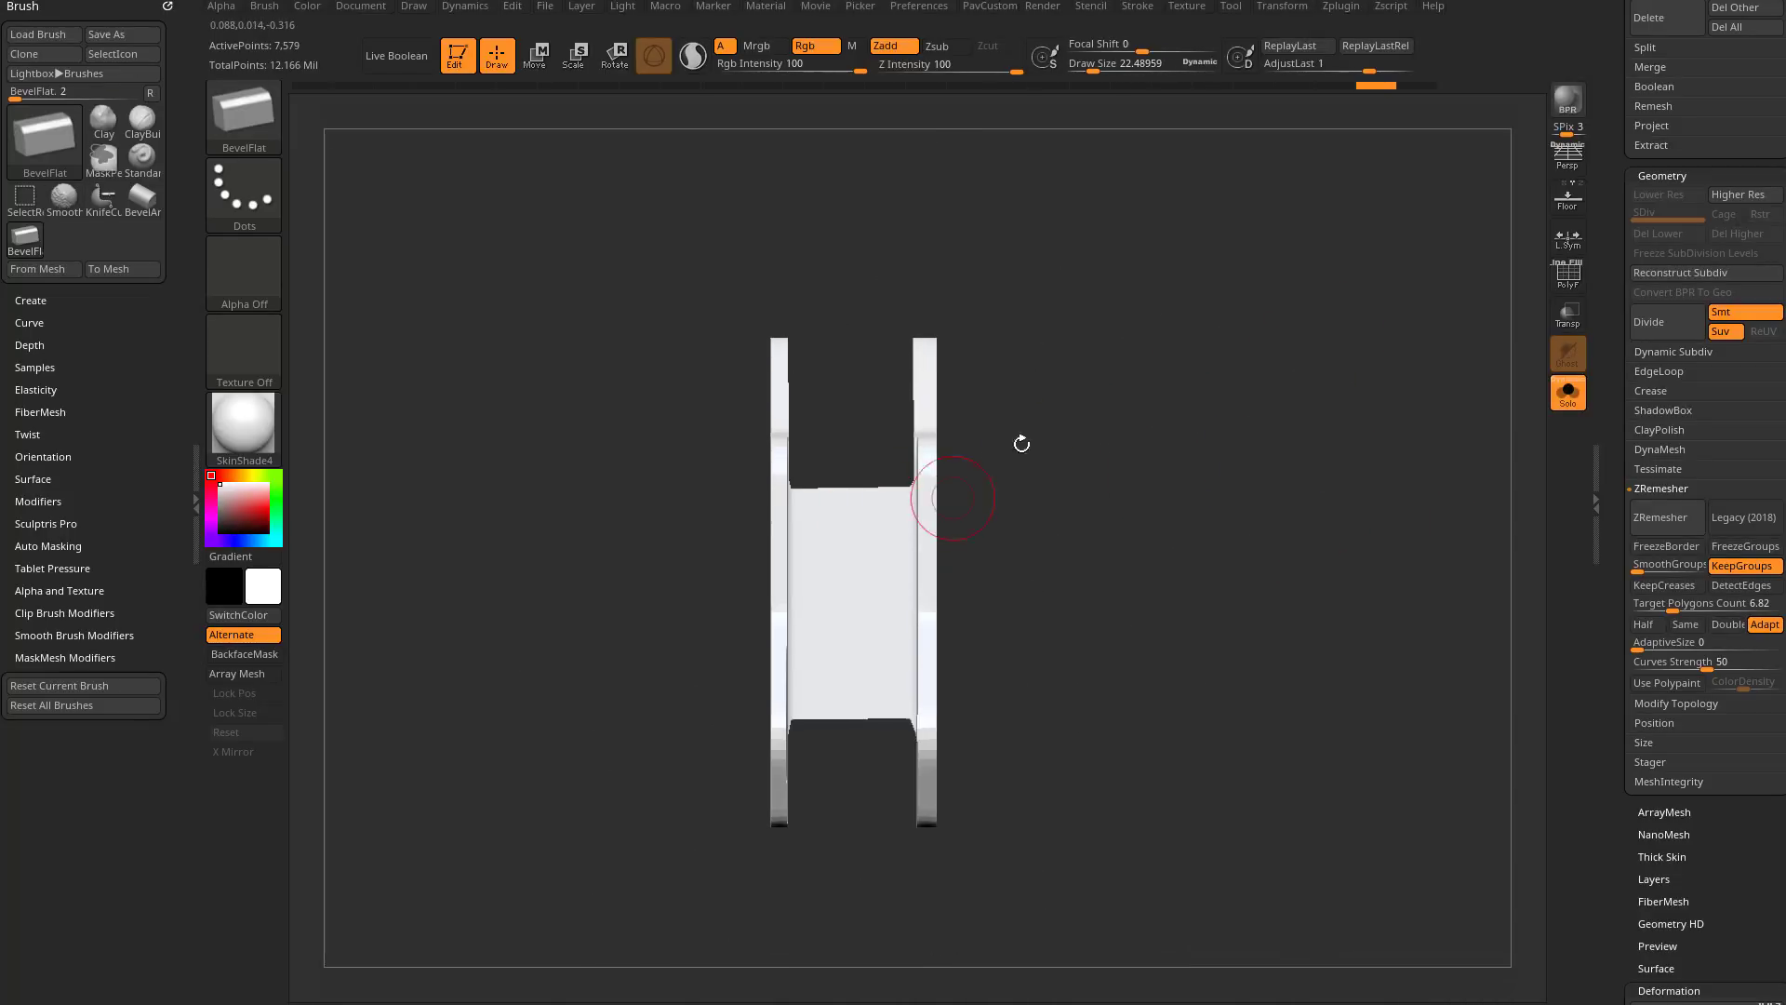
mouse_move(1021, 444)
alt+mouse_down()
mouse_move(1016, 474)
mouse_move(1089, 527)
mouse_move(1091, 564)
alt+mouse_up()
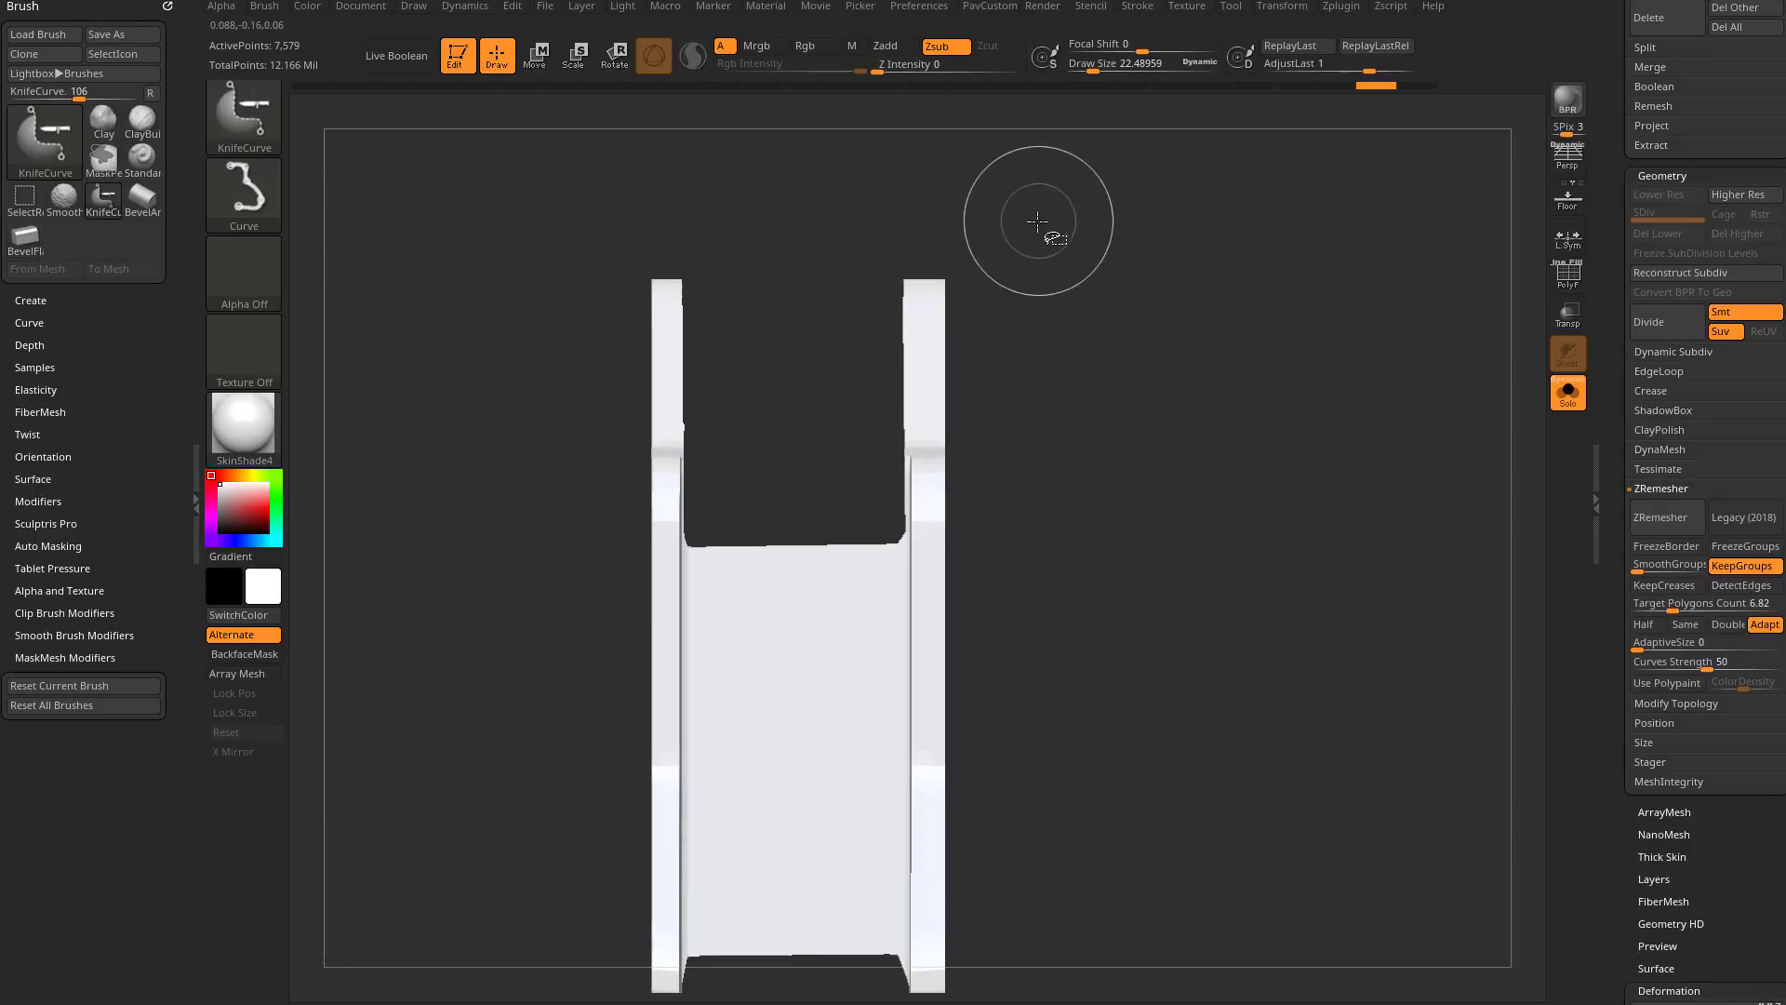
mouse_move(1038, 221)
ctrl+shift+mouse_down()
mouse_move(912, 252)
mouse_move(953, 343)
mouse_move(925, 391)
ctrl+shift+mouse_up()
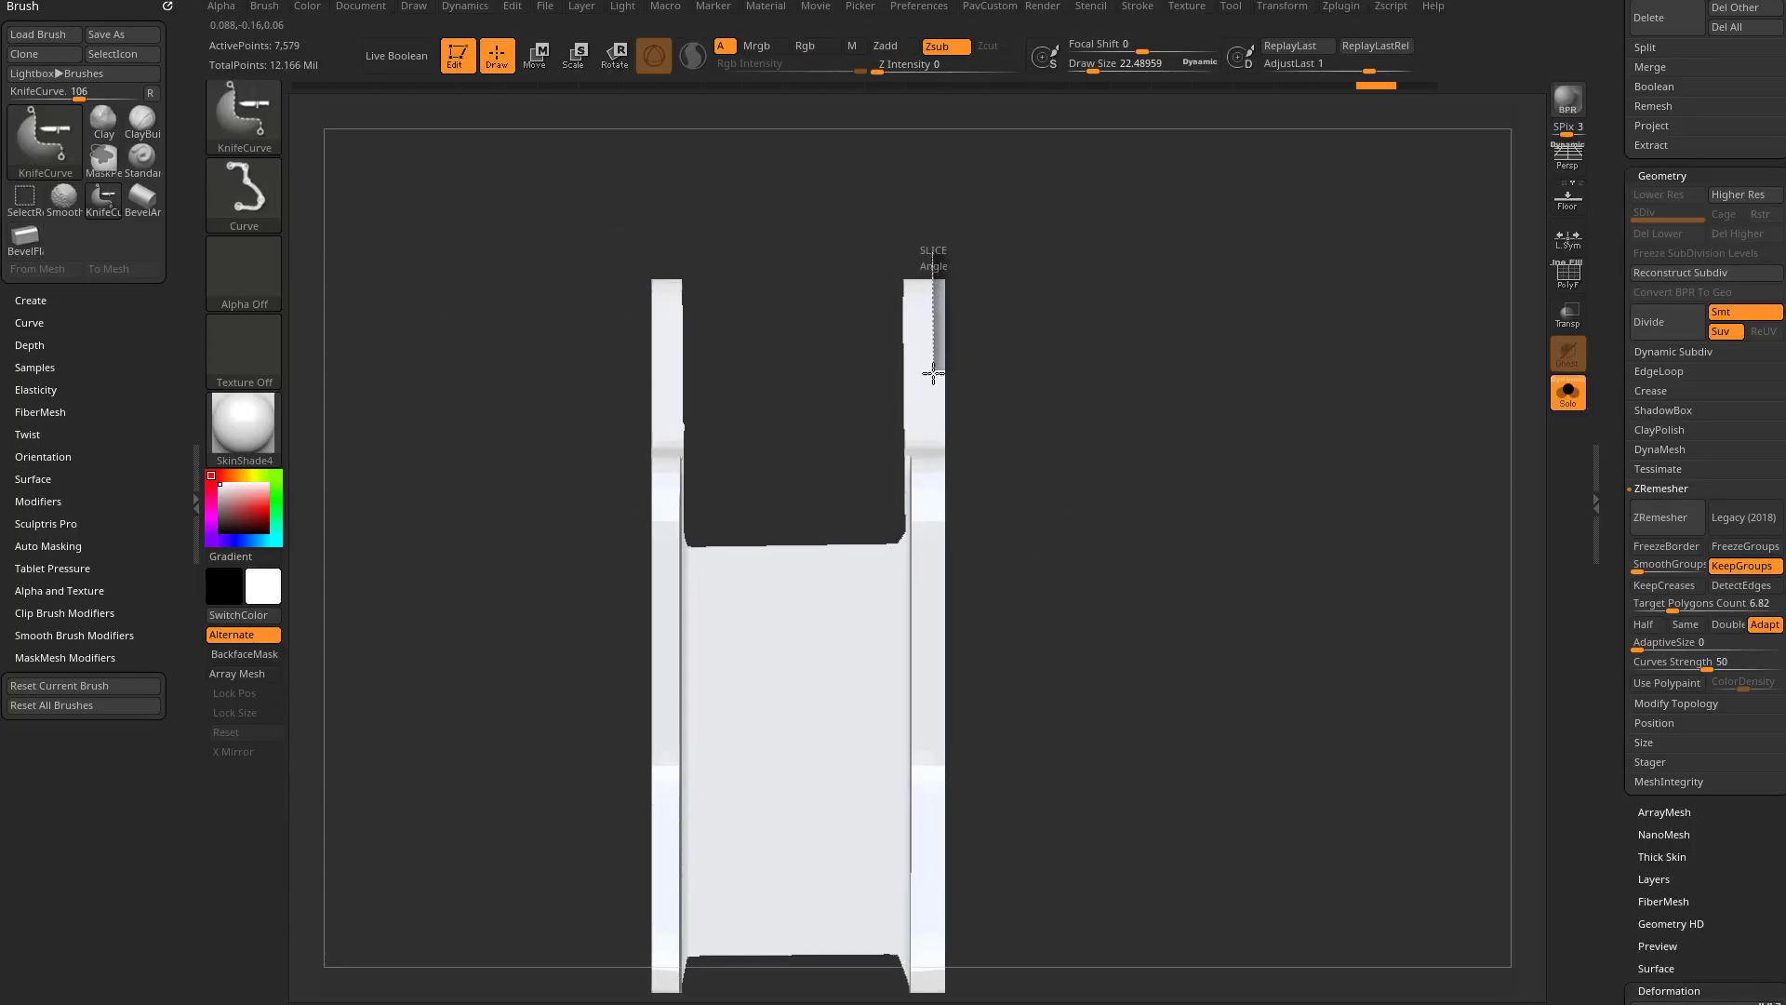
ctrl+shift+drag(931, 537, 930, 540)
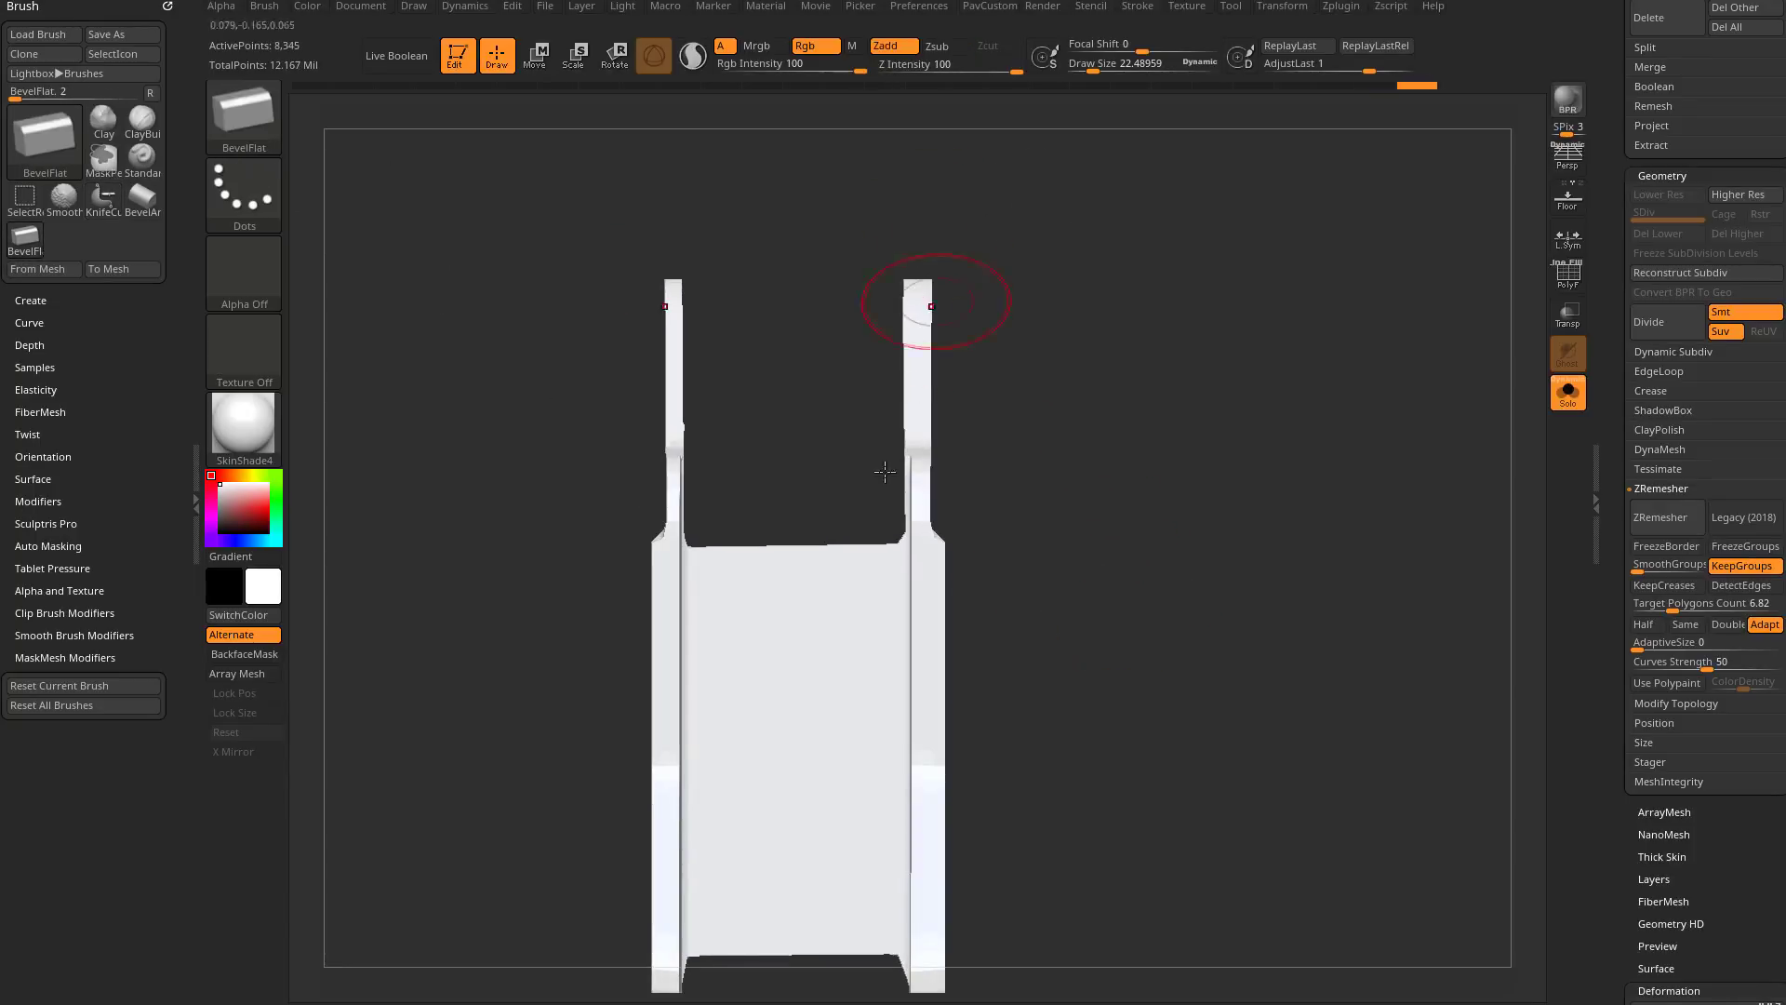
key(ctrl+z)
Step: Reduce the BevelFlat brush's draw size to about 14 for the edges of the part in the edge-on view
key(s)
click(1219, 488)
alt+drag(1111, 472, 1102, 437)
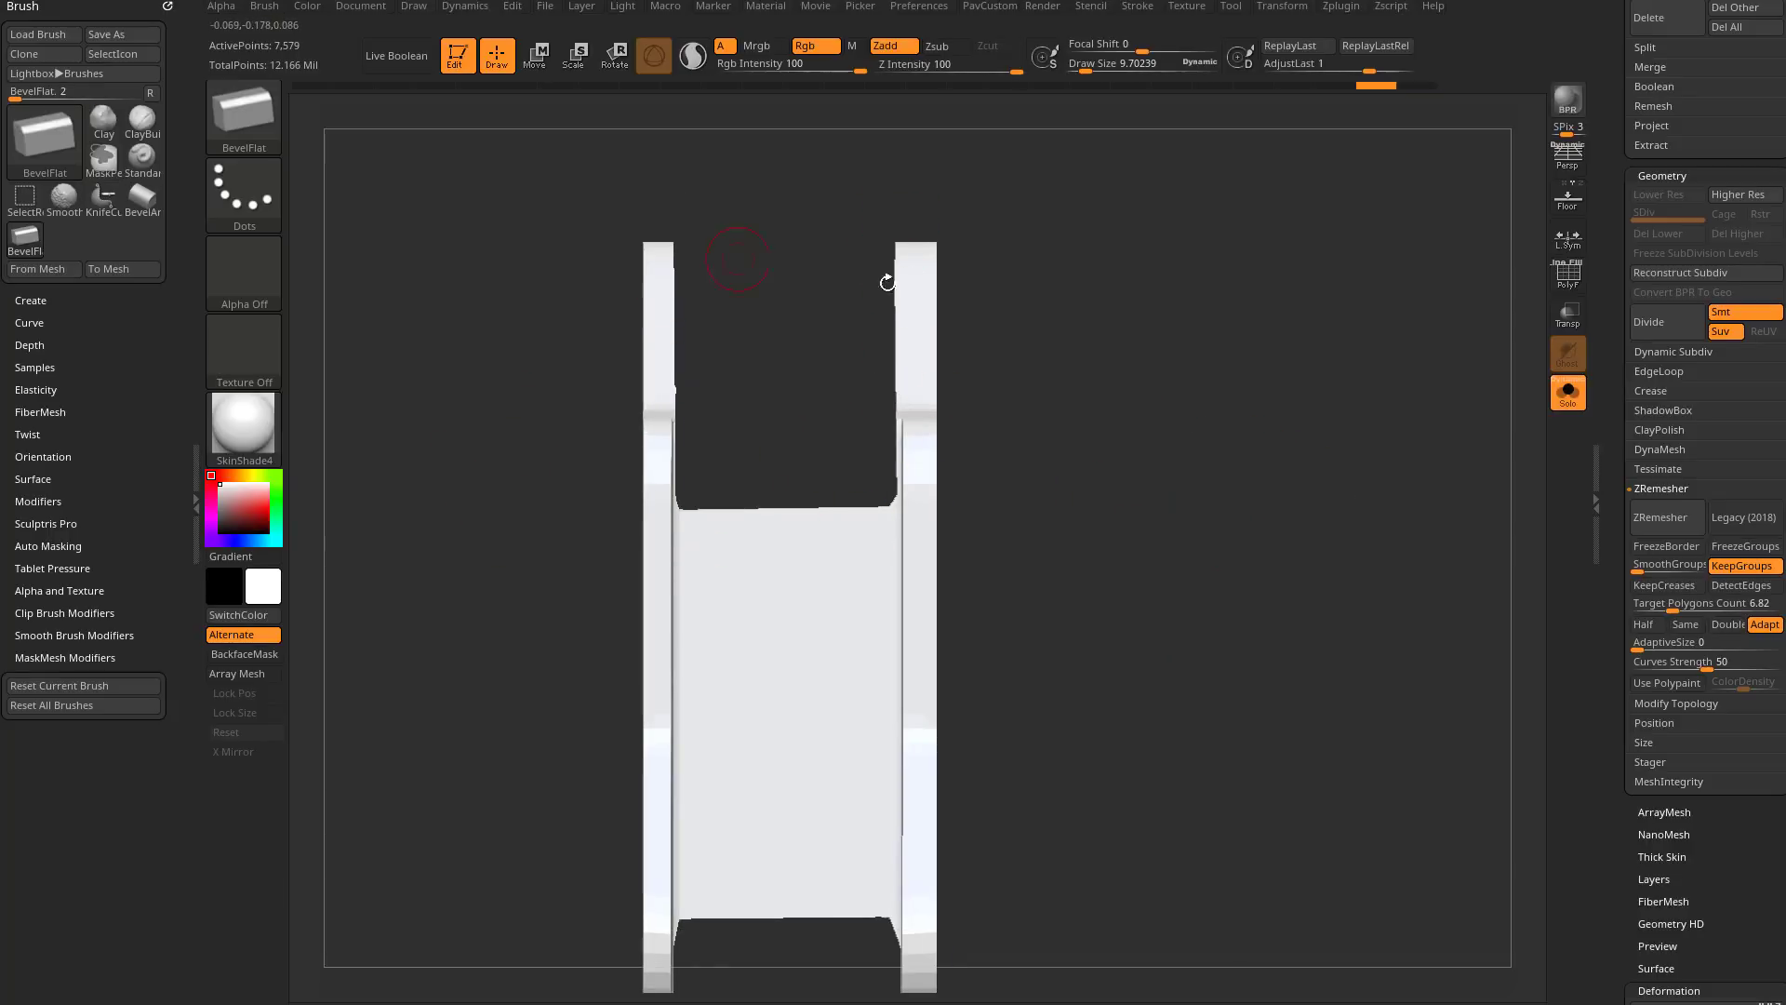
alt+drag(887, 283, 1024, 308)
mouse_move(1144, 422)
alt+mouse_down()
mouse_move(1142, 380)
mouse_move(1142, 402)
alt+mouse_up()
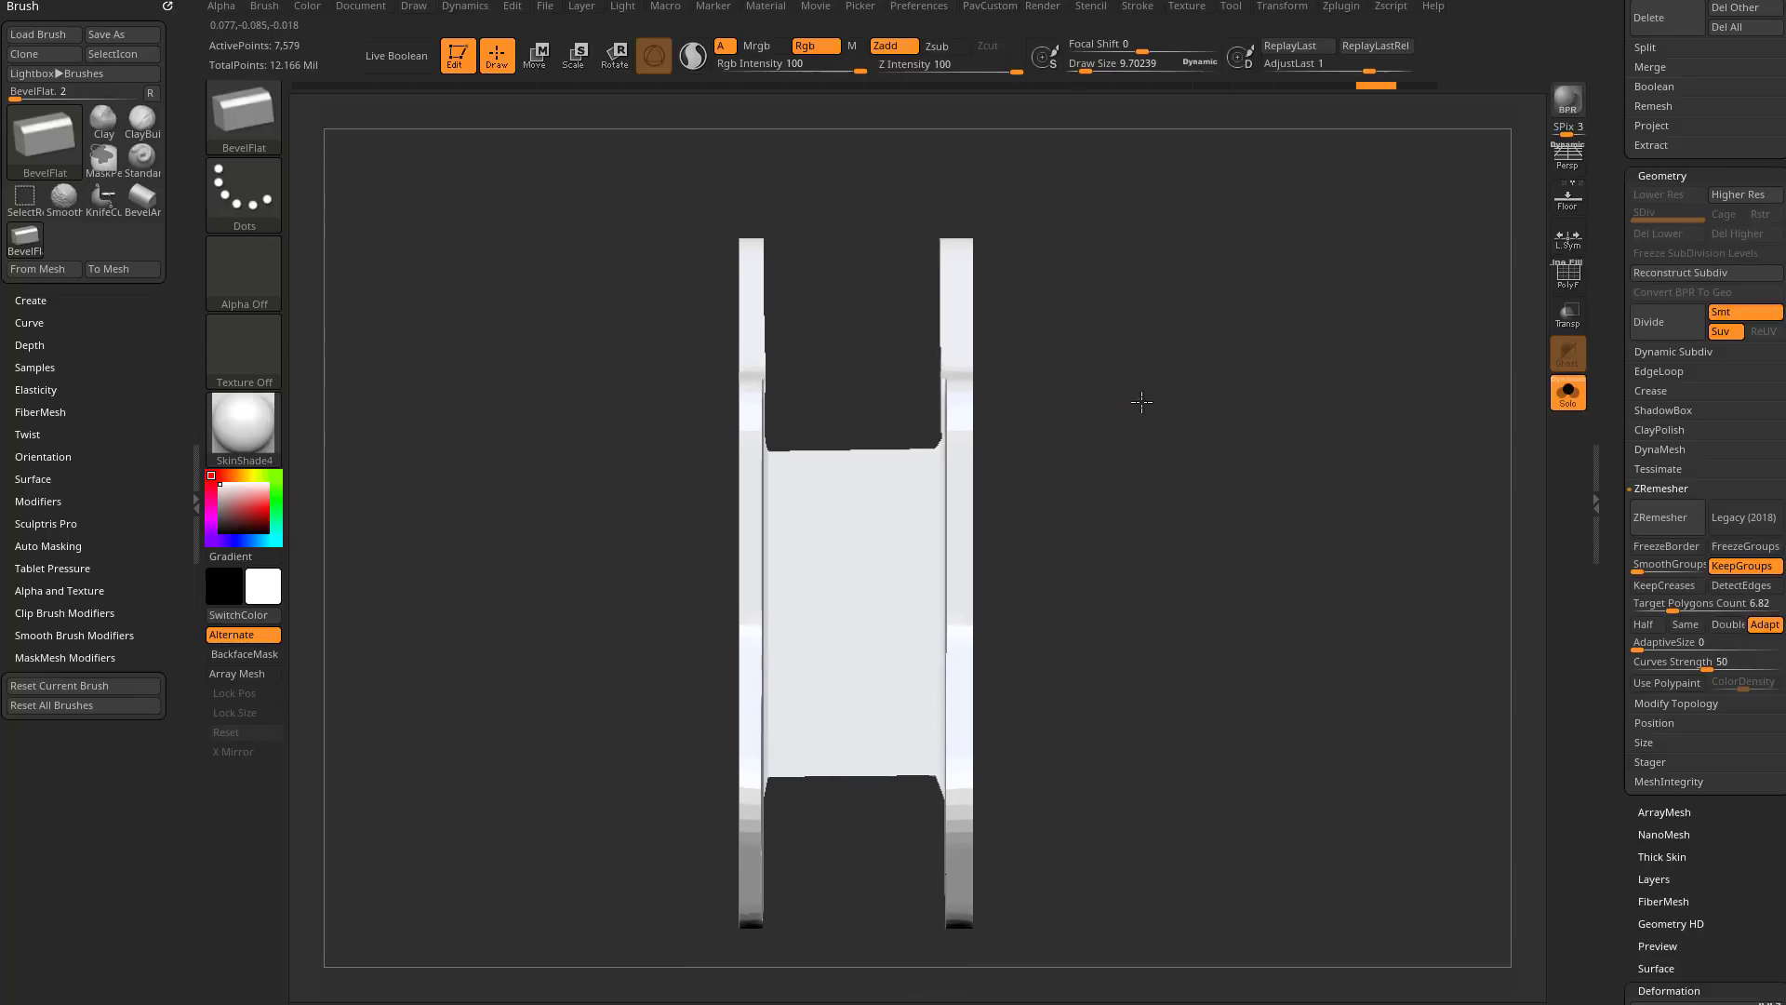
alt+drag(1044, 286, 1023, 315)
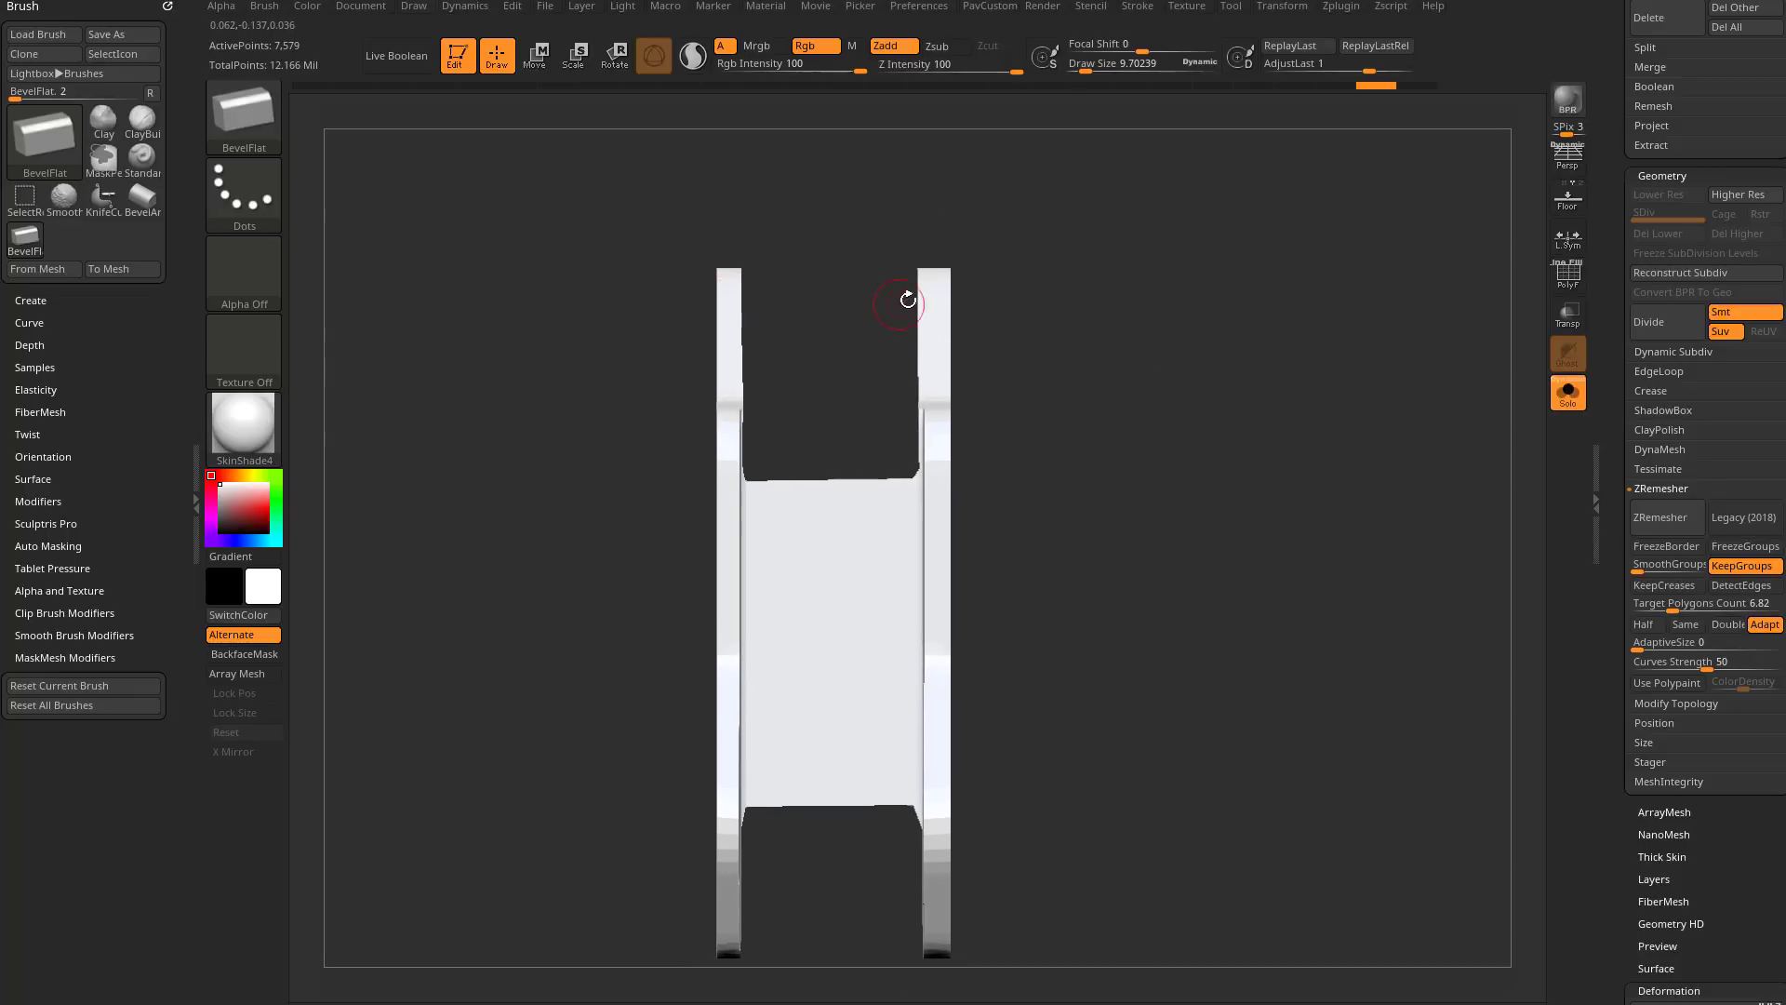
key(s)
click(914, 294)
Step: Make both halves of the slotted part symmetrical with Mirror And Weld
key(shift)
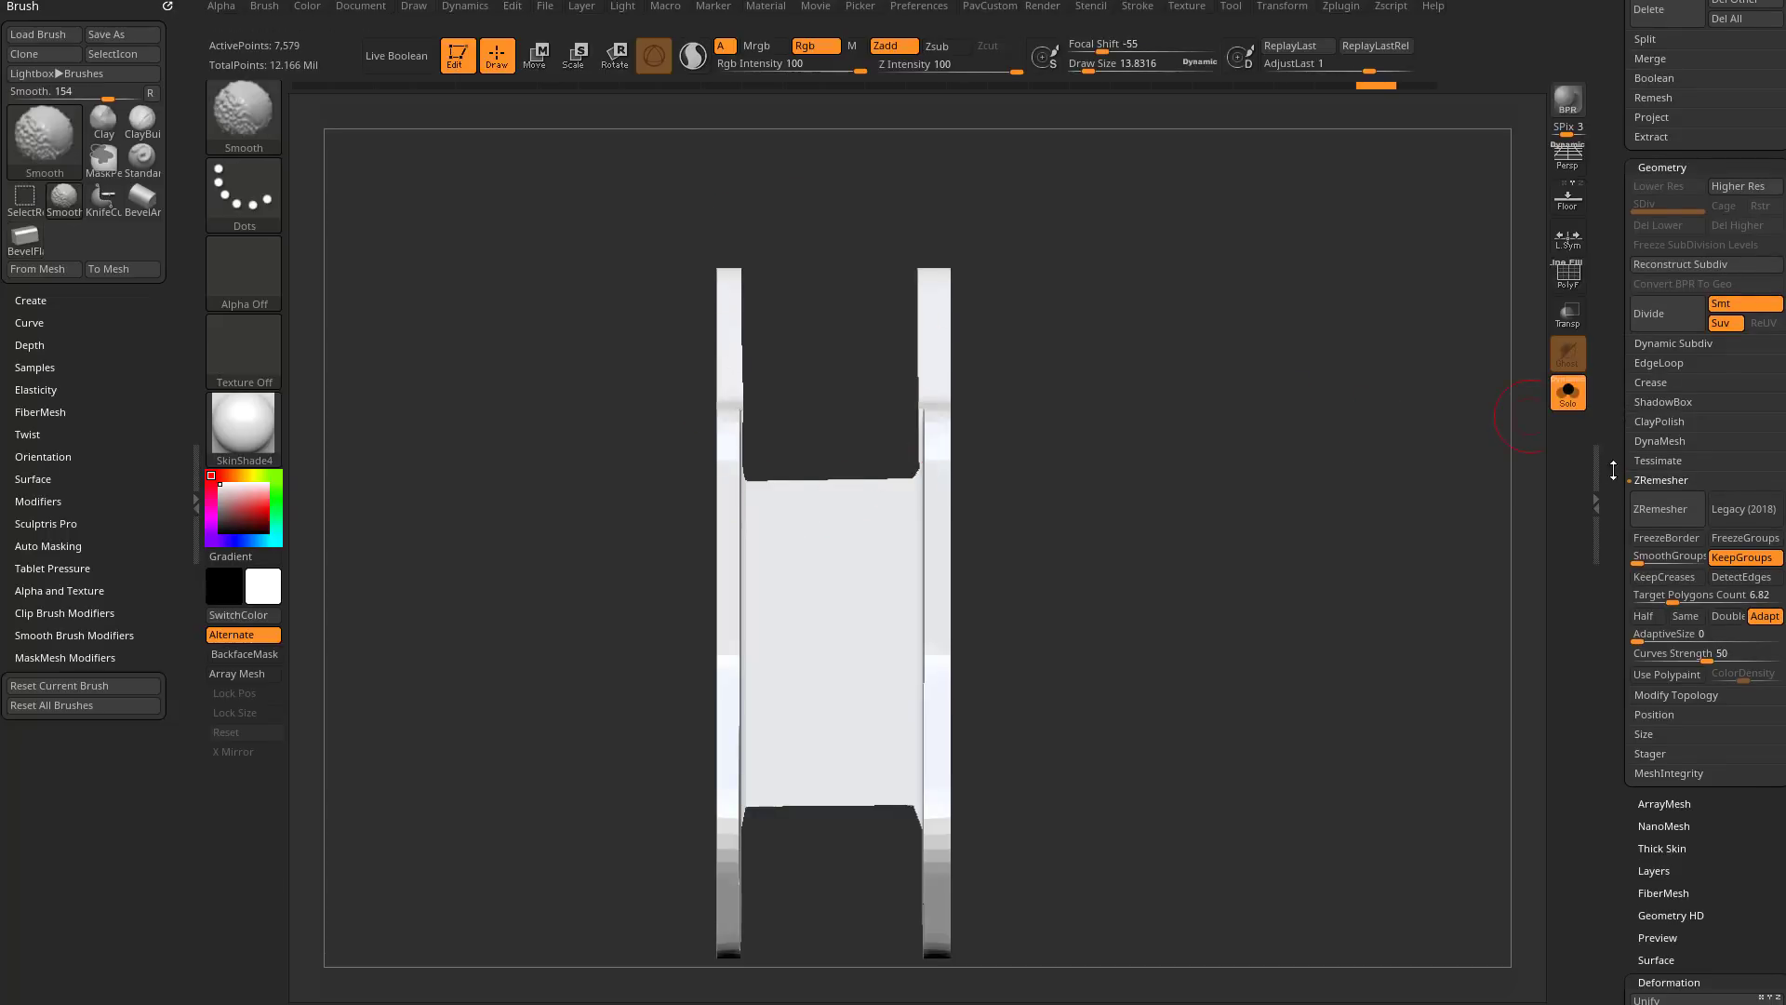
shift+click(1656, 480)
click(1658, 501)
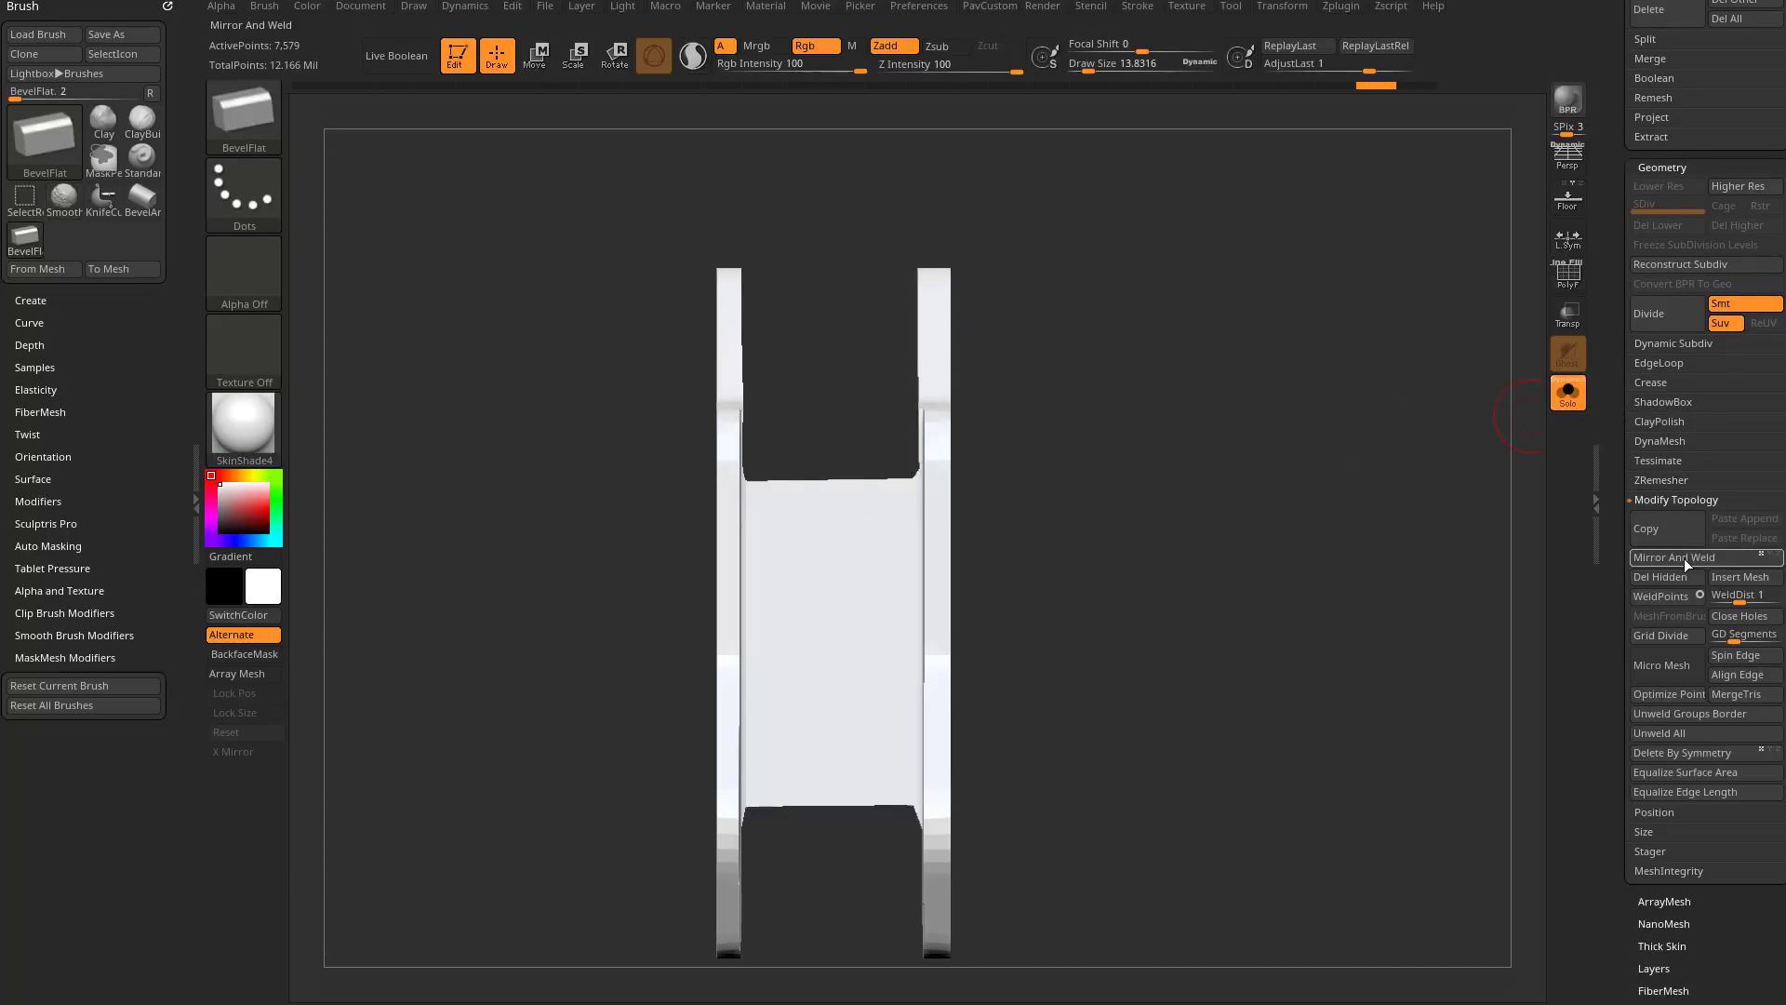
click(1684, 558)
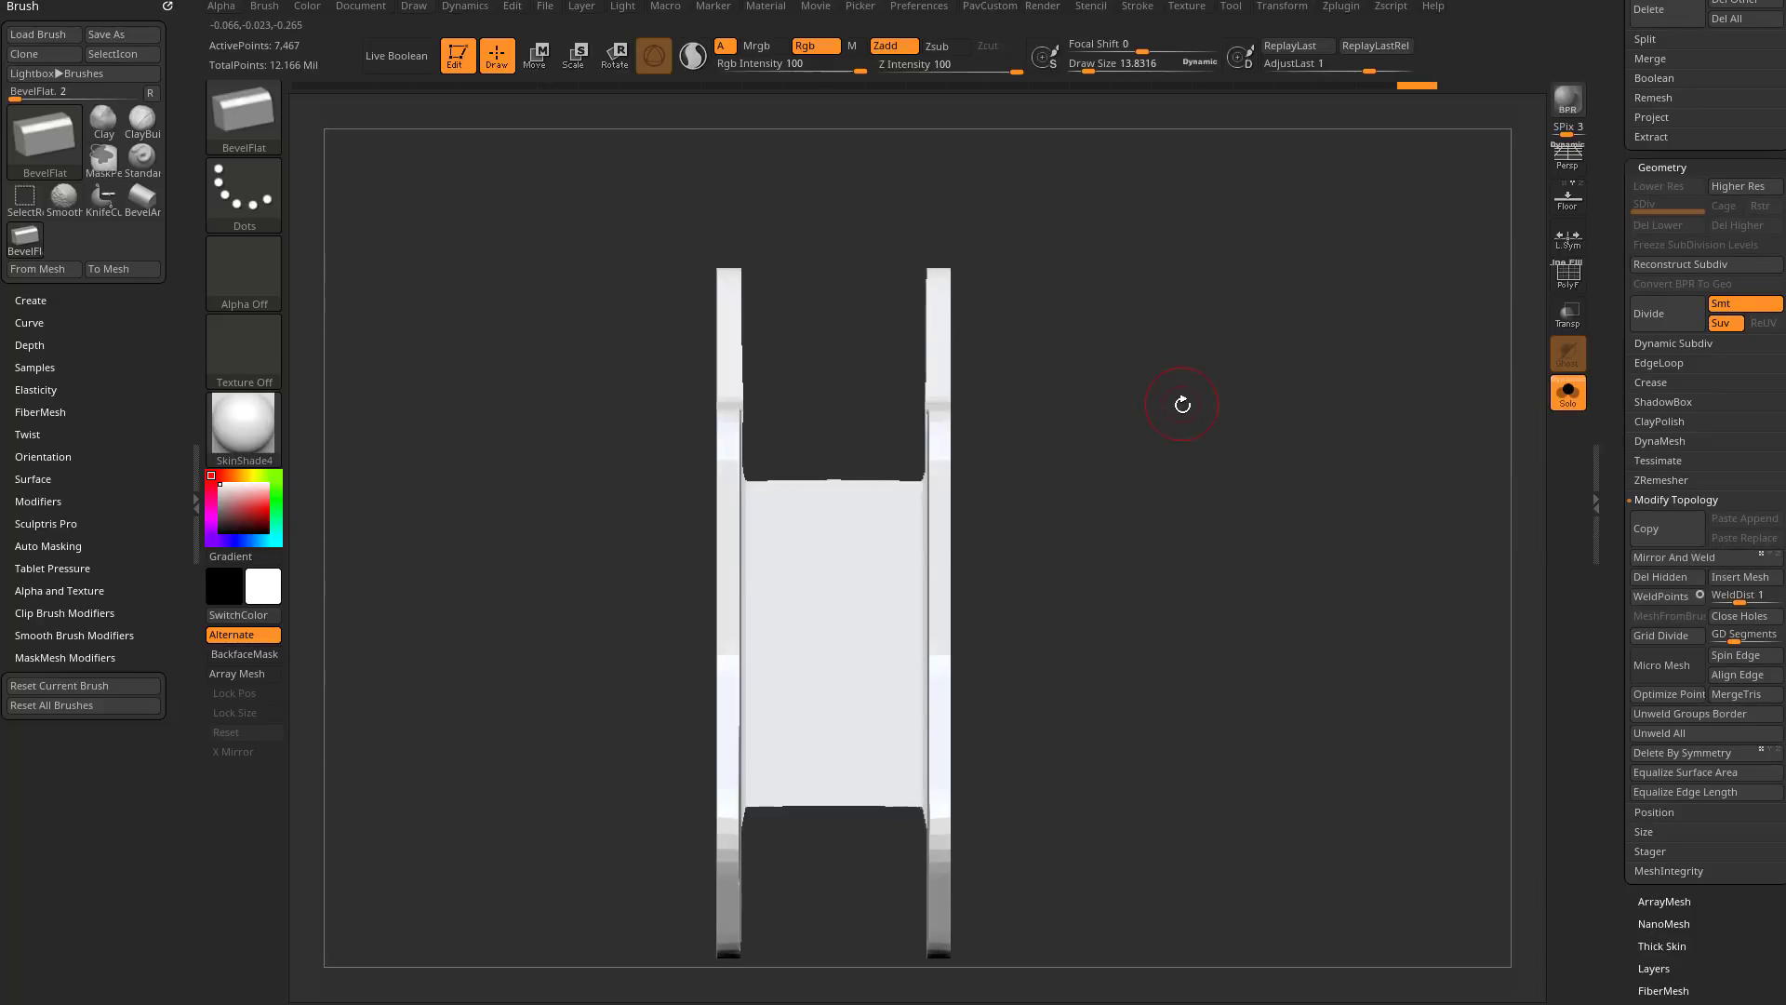
drag(1183, 404, 1207, 479)
Step: Activate the Planar brush and enlarge its draw size to about 46
key(b)
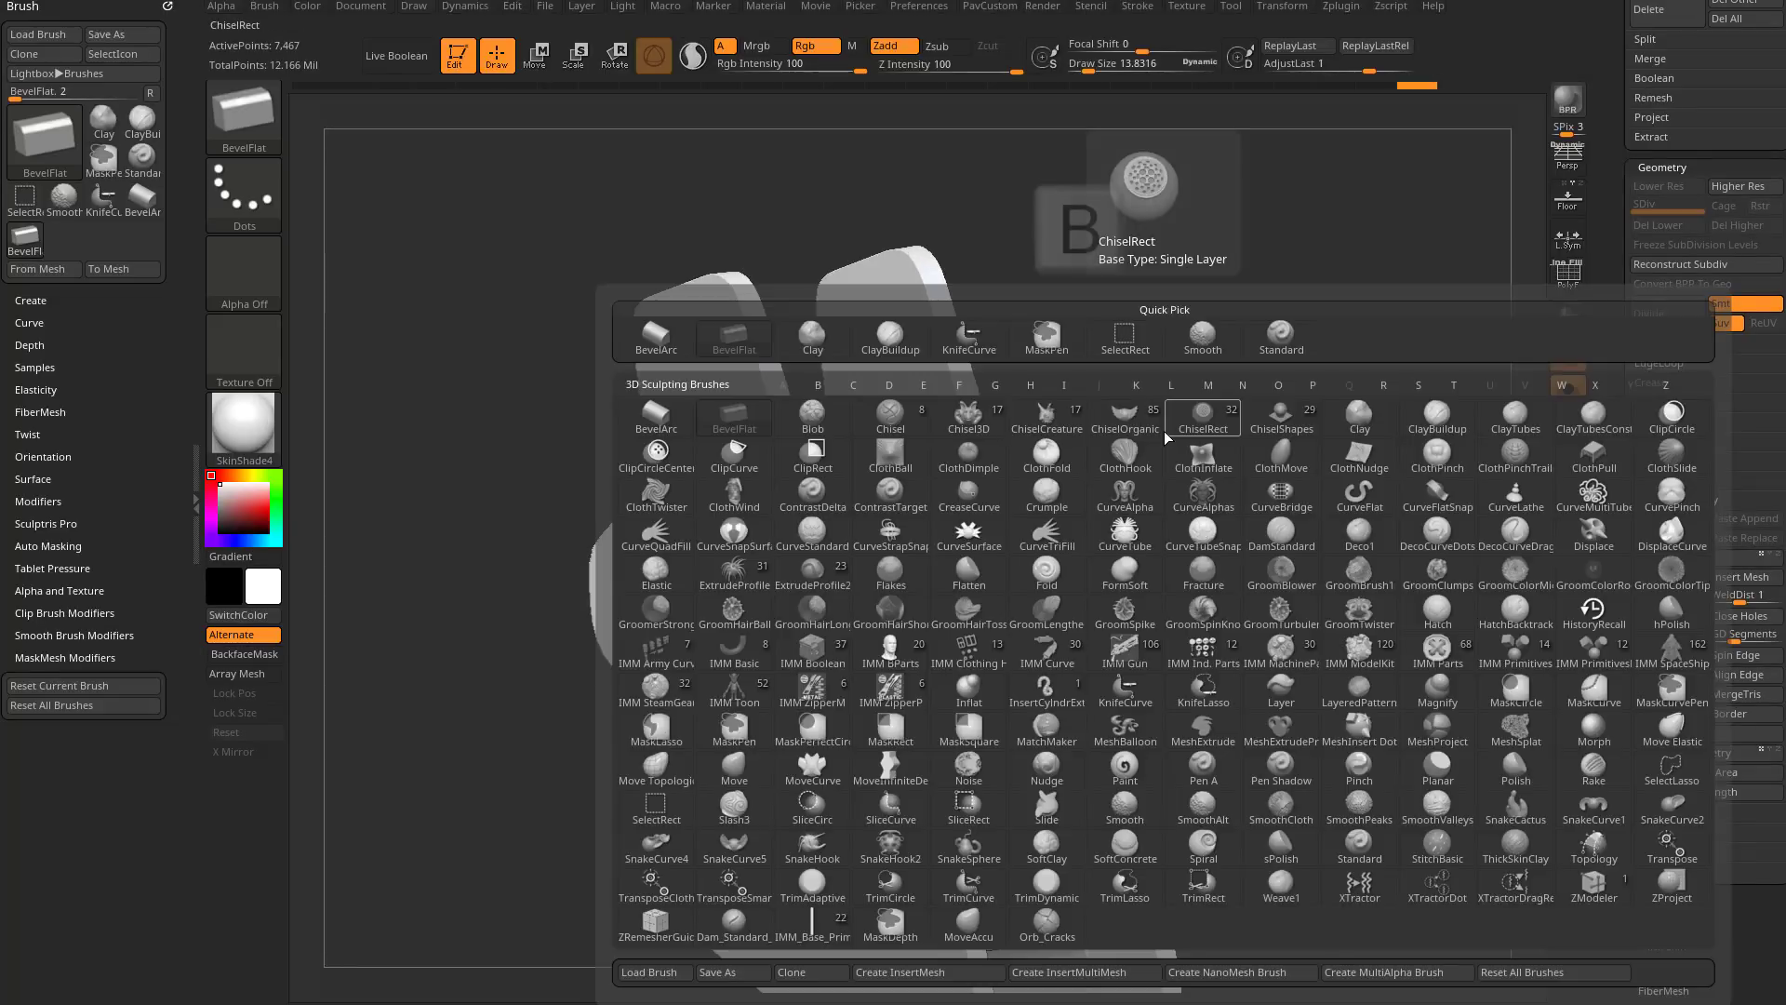
key(p)
key(l)
key(l)
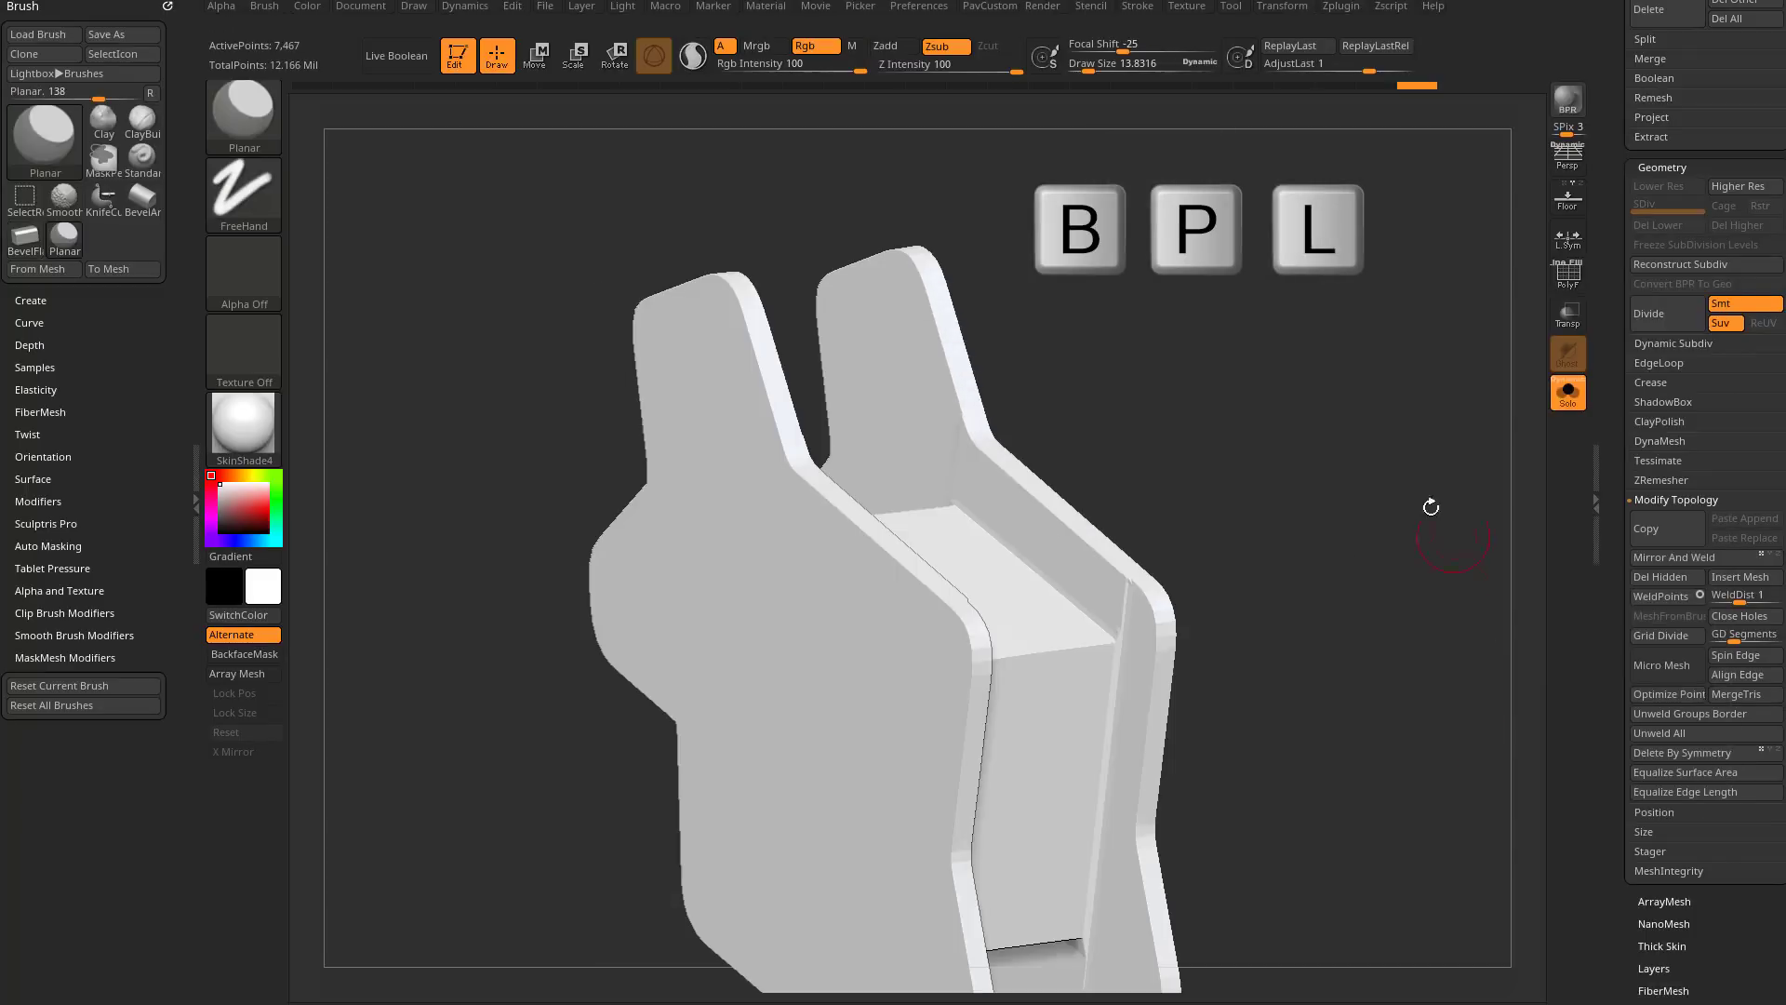
drag(1342, 558, 1265, 558)
key(s)
drag(1082, 624, 1098, 626)
Step: Flatten the slot floors and the faces of the middle block between the side plates with the Planar brush
mouse_move(1236, 575)
alt+mouse_down()
mouse_move(1241, 522)
mouse_move(1231, 571)
alt+mouse_up()
drag(1046, 479, 1111, 508)
drag(838, 402, 842, 403)
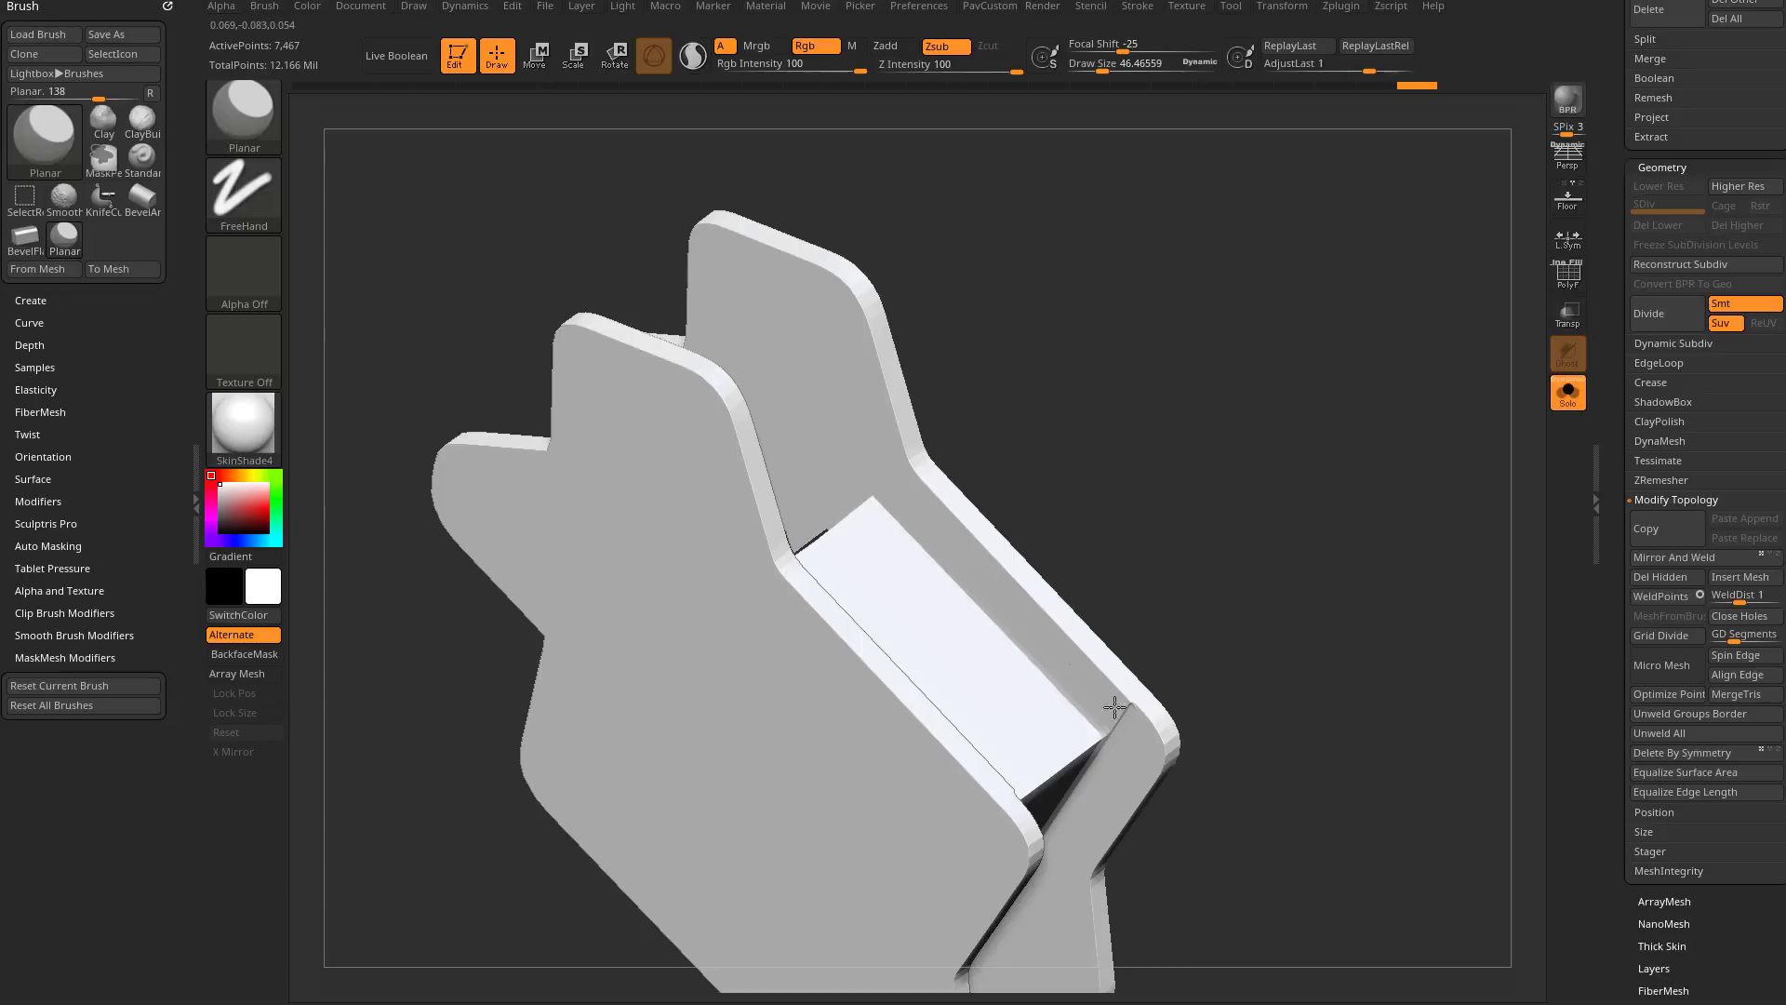
drag(1268, 604, 1254, 433)
mouse_move(1282, 521)
mouse_down()
mouse_move(1293, 531)
mouse_move(1313, 470)
mouse_move(1215, 521)
mouse_up()
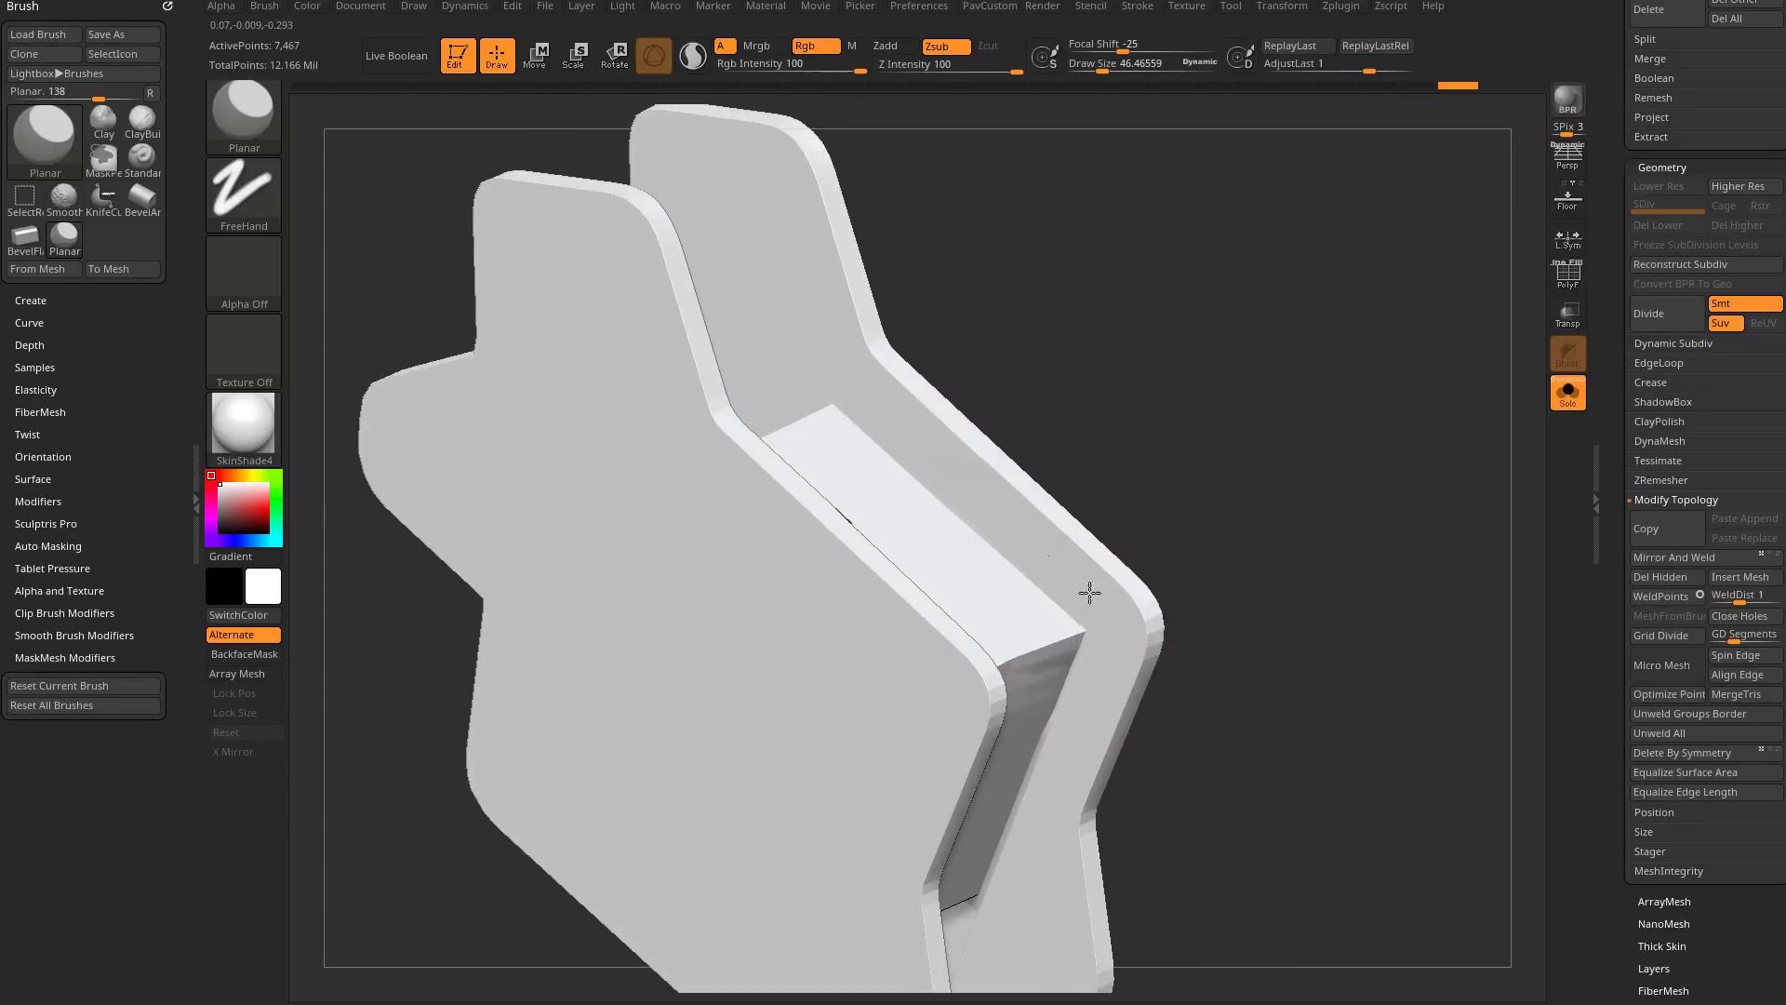
mouse_move(1279, 633)
mouse_down()
mouse_move(1269, 470)
mouse_move(1066, 556)
mouse_up()
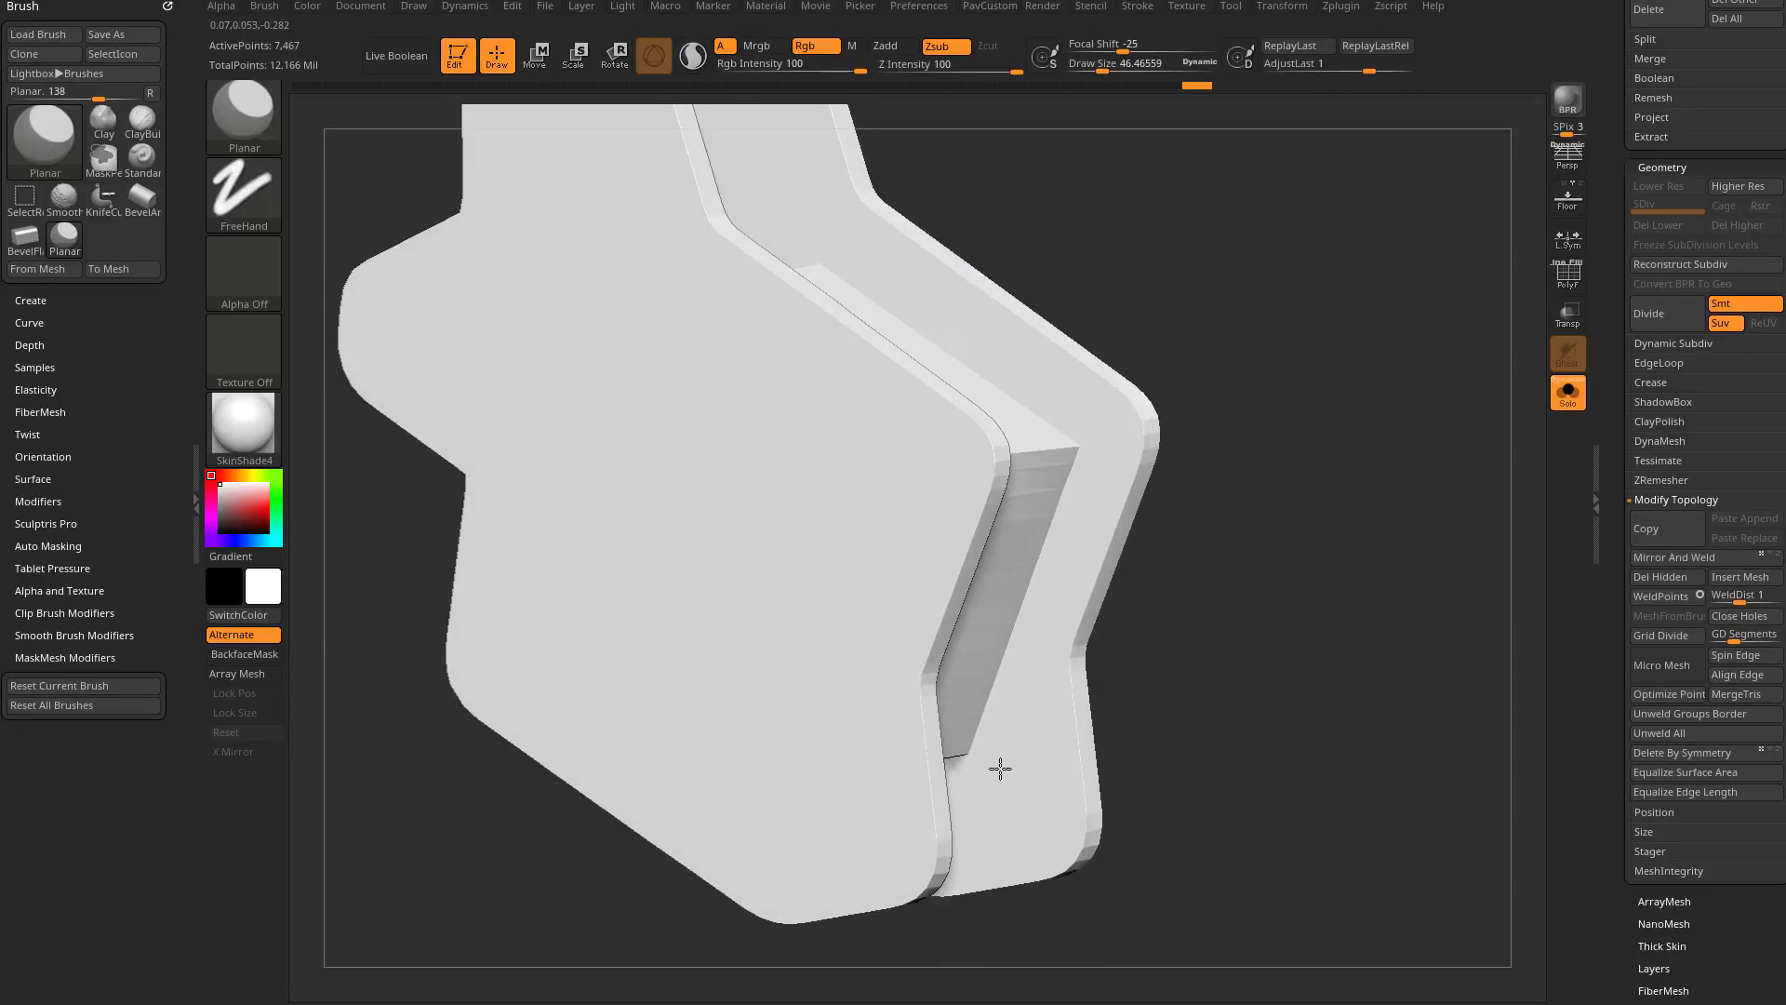
mouse_move(1172, 596)
mouse_down()
mouse_move(1259, 483)
mouse_move(1368, 391)
mouse_move(1392, 527)
mouse_move(1311, 518)
mouse_move(944, 750)
mouse_up()
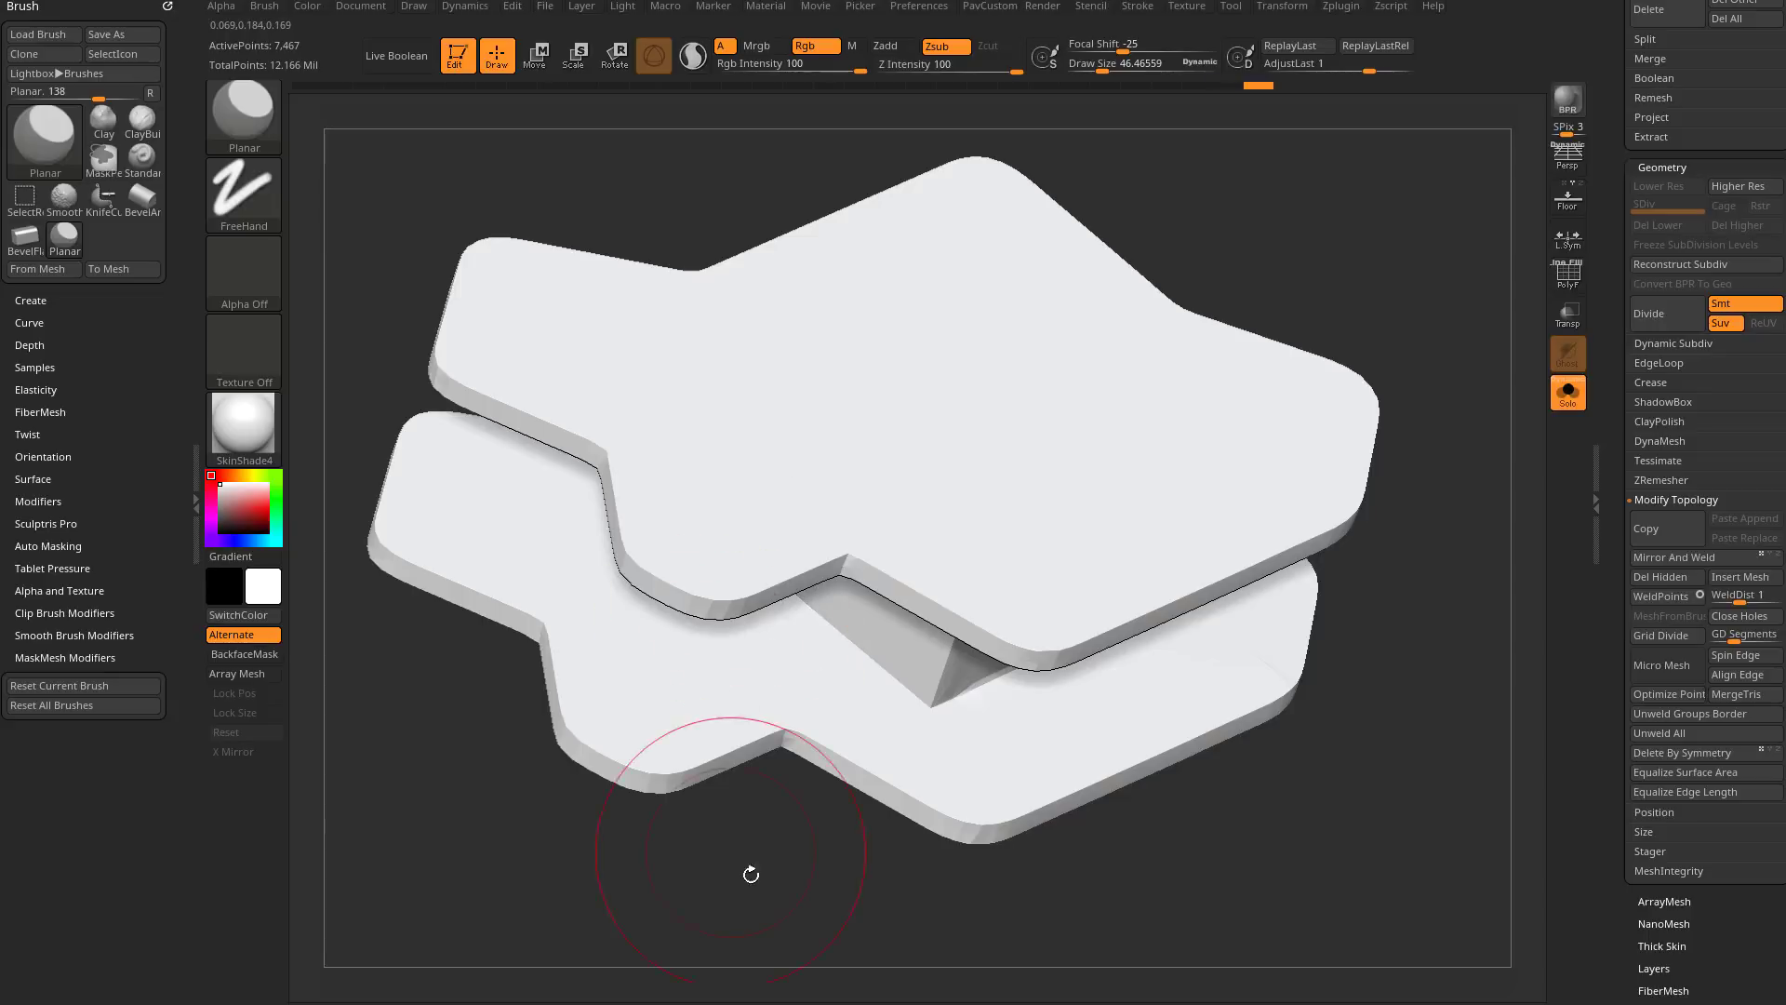
drag(750, 874, 717, 650)
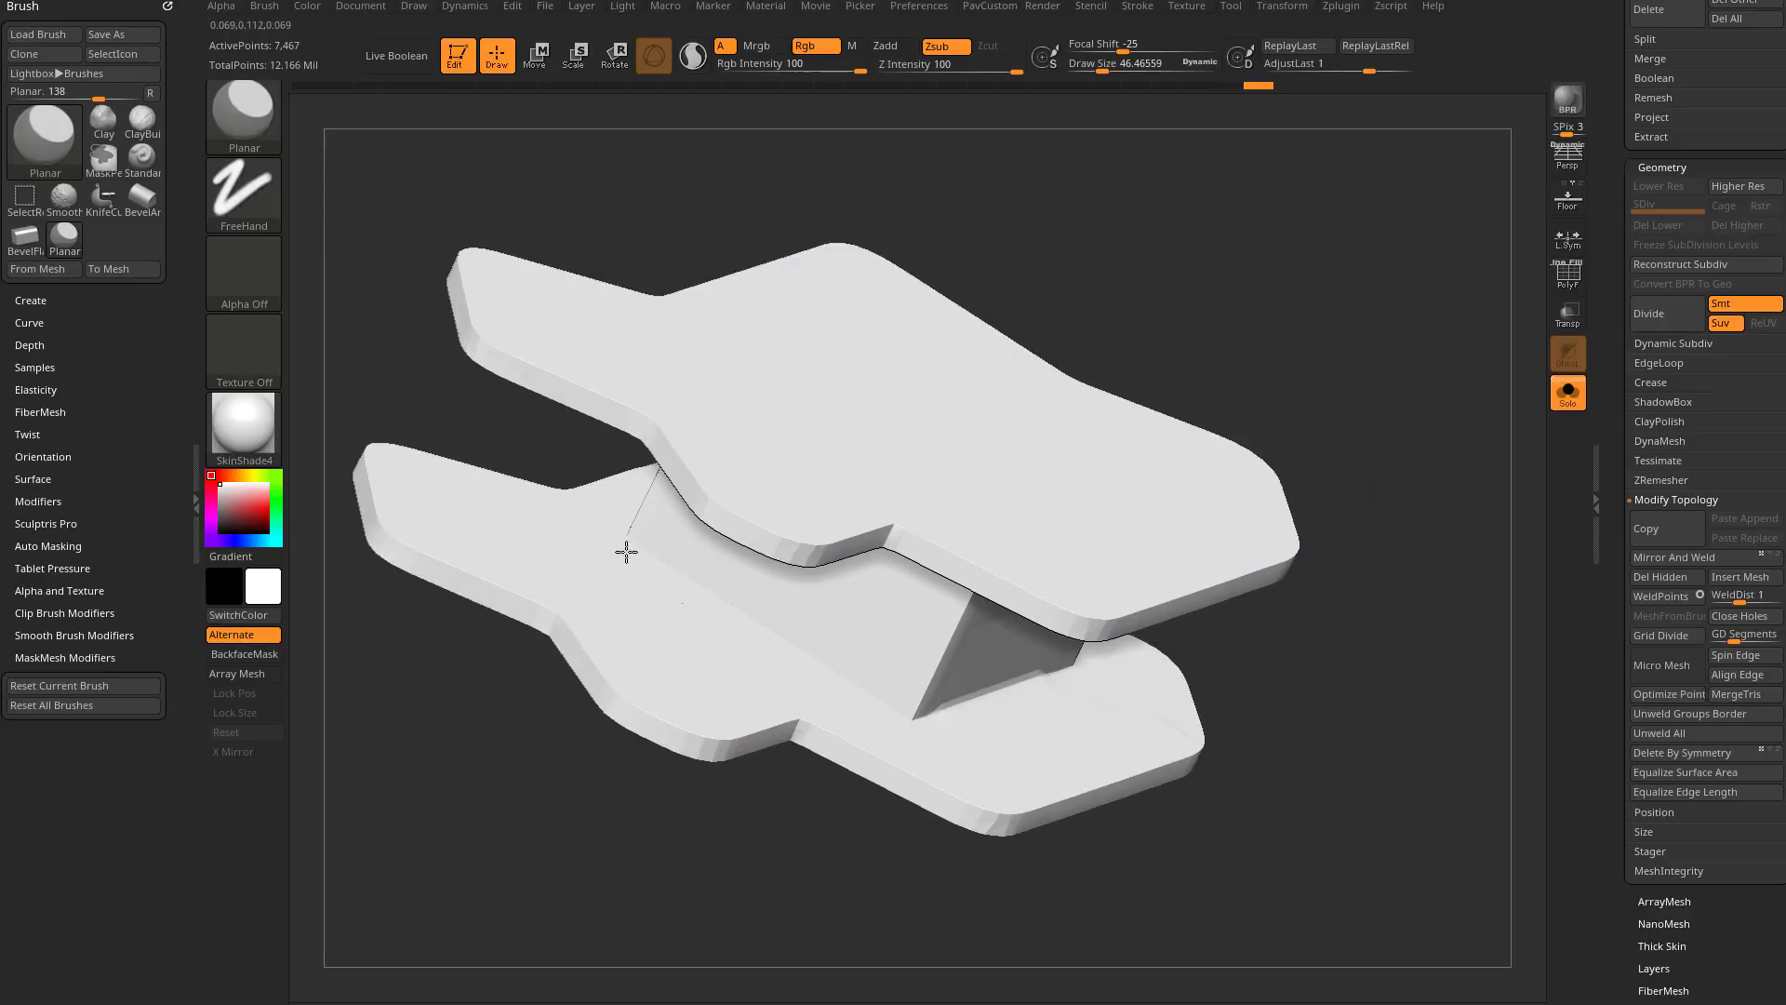
drag(721, 851, 568, 824)
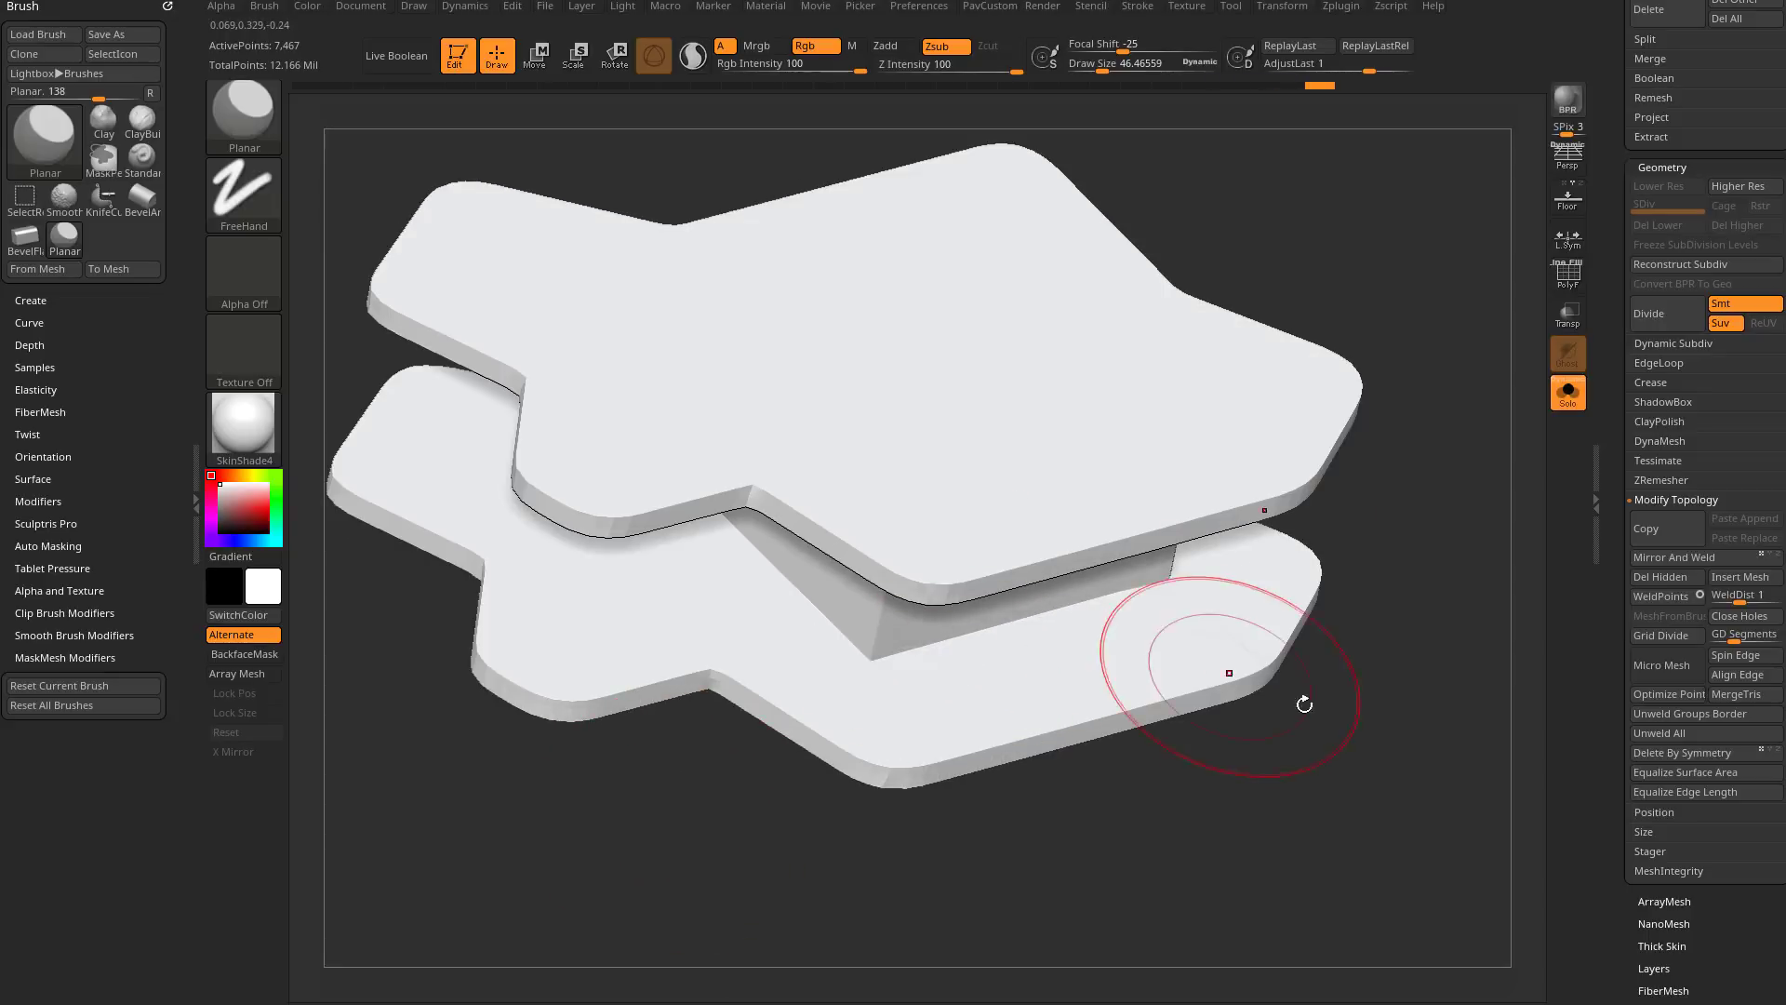
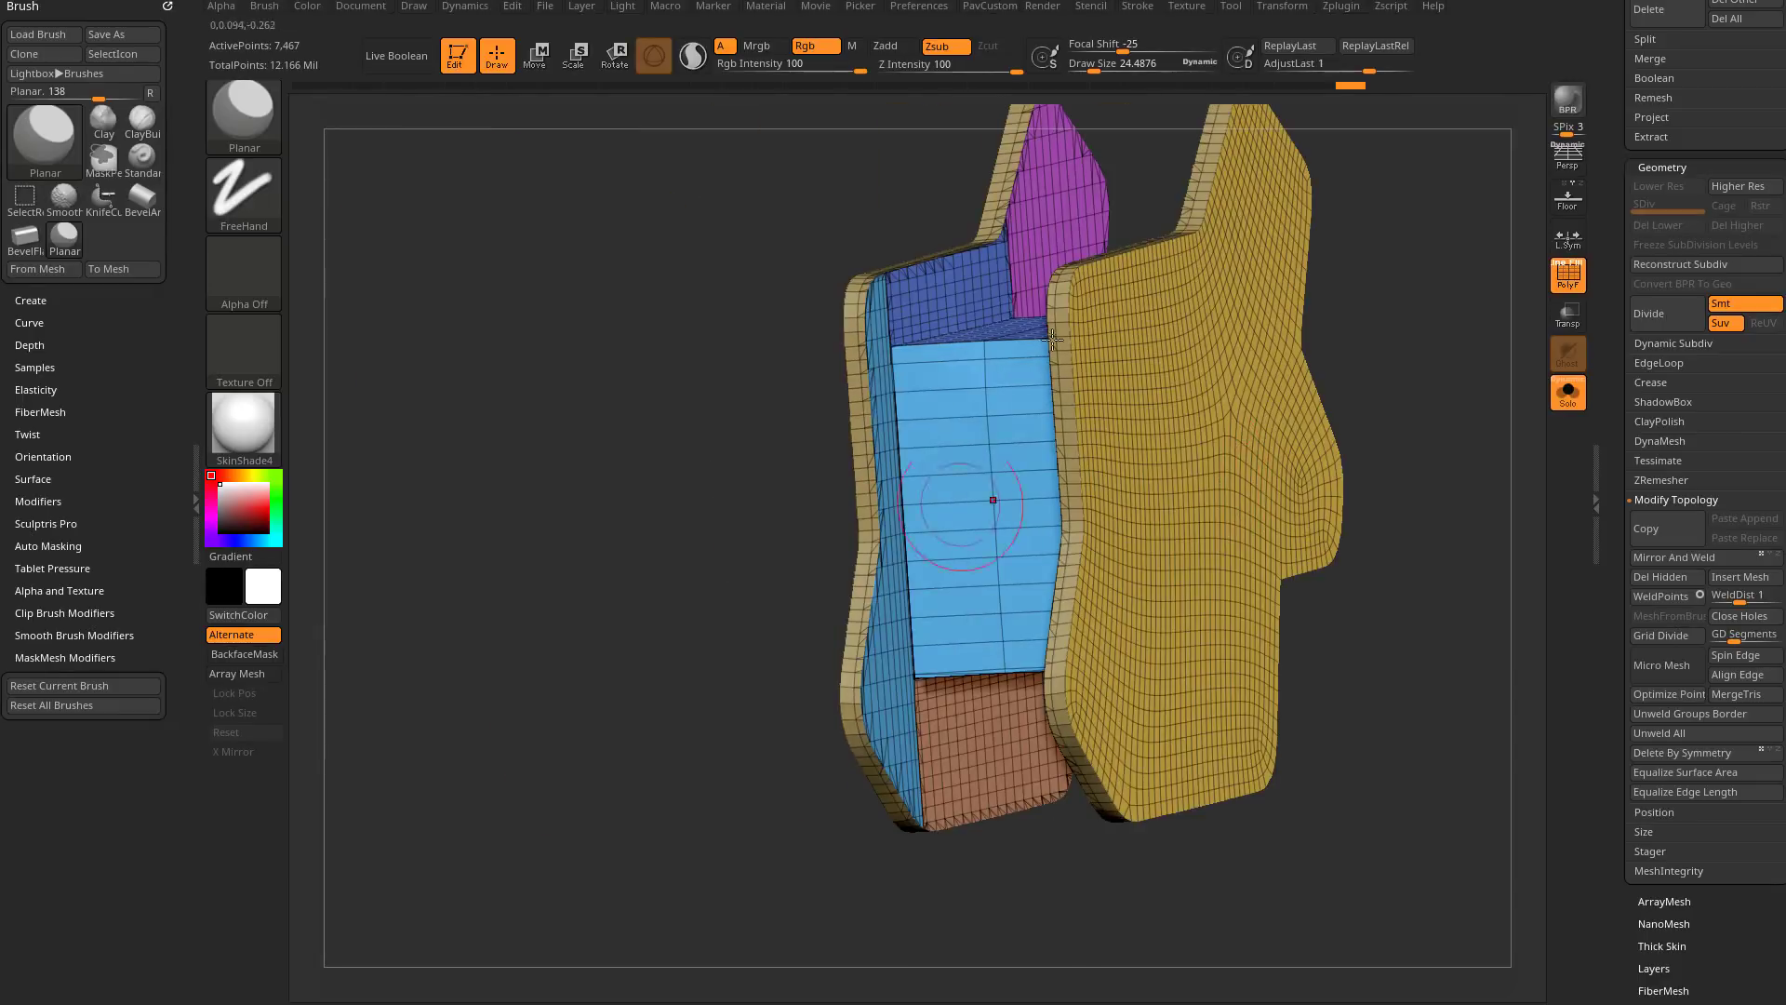
Step: Examine how the slotted part fits inside the complete bison from several angles, then isolate the part again with its polyframe displayed
drag(1220, 304, 861, 367)
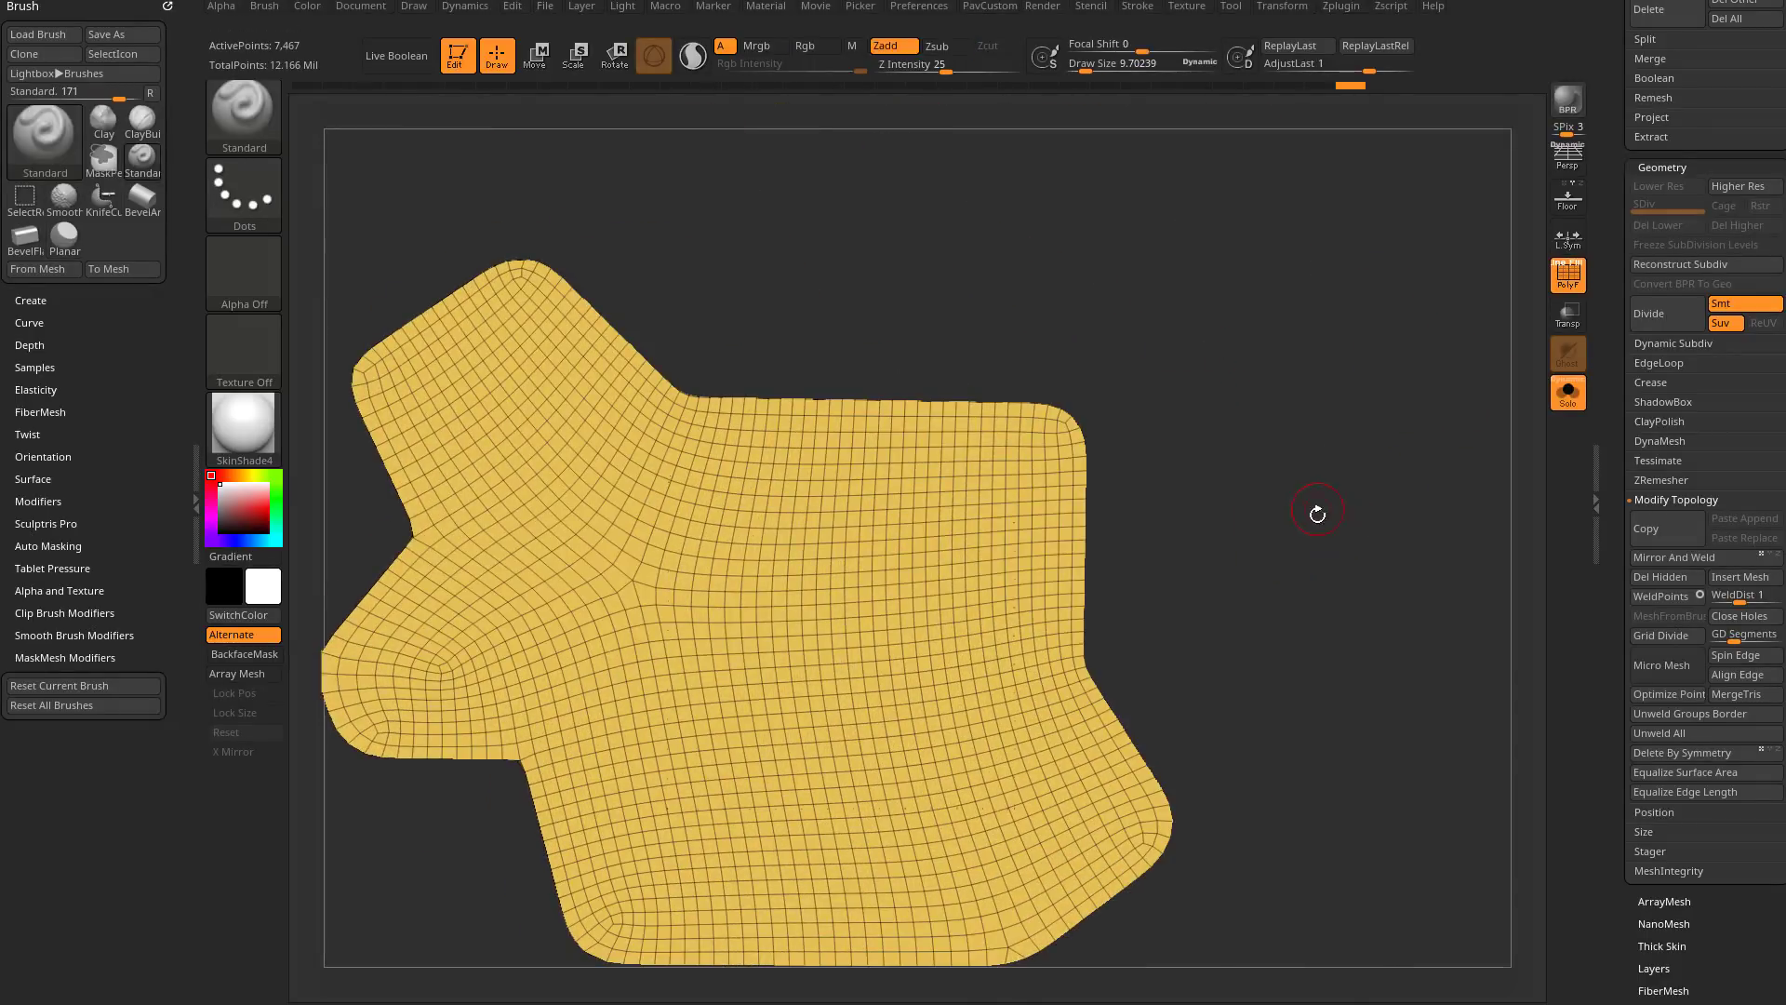
drag(1316, 511, 1332, 452)
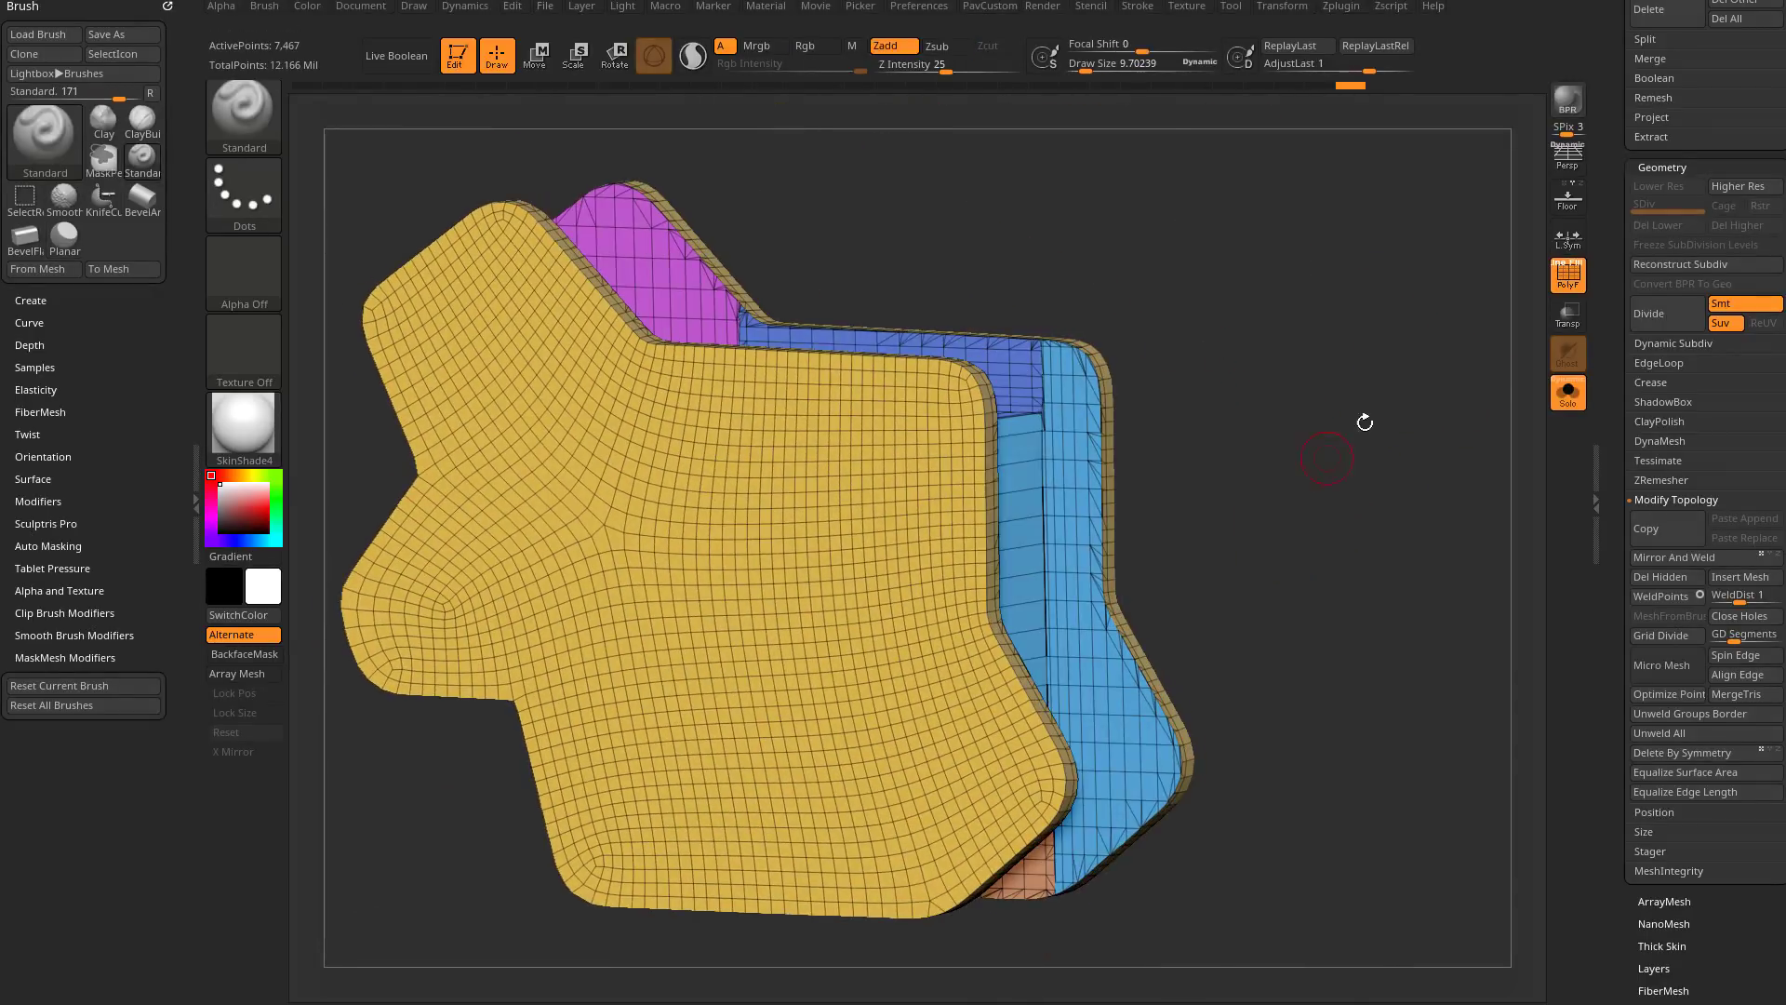
click(1568, 391)
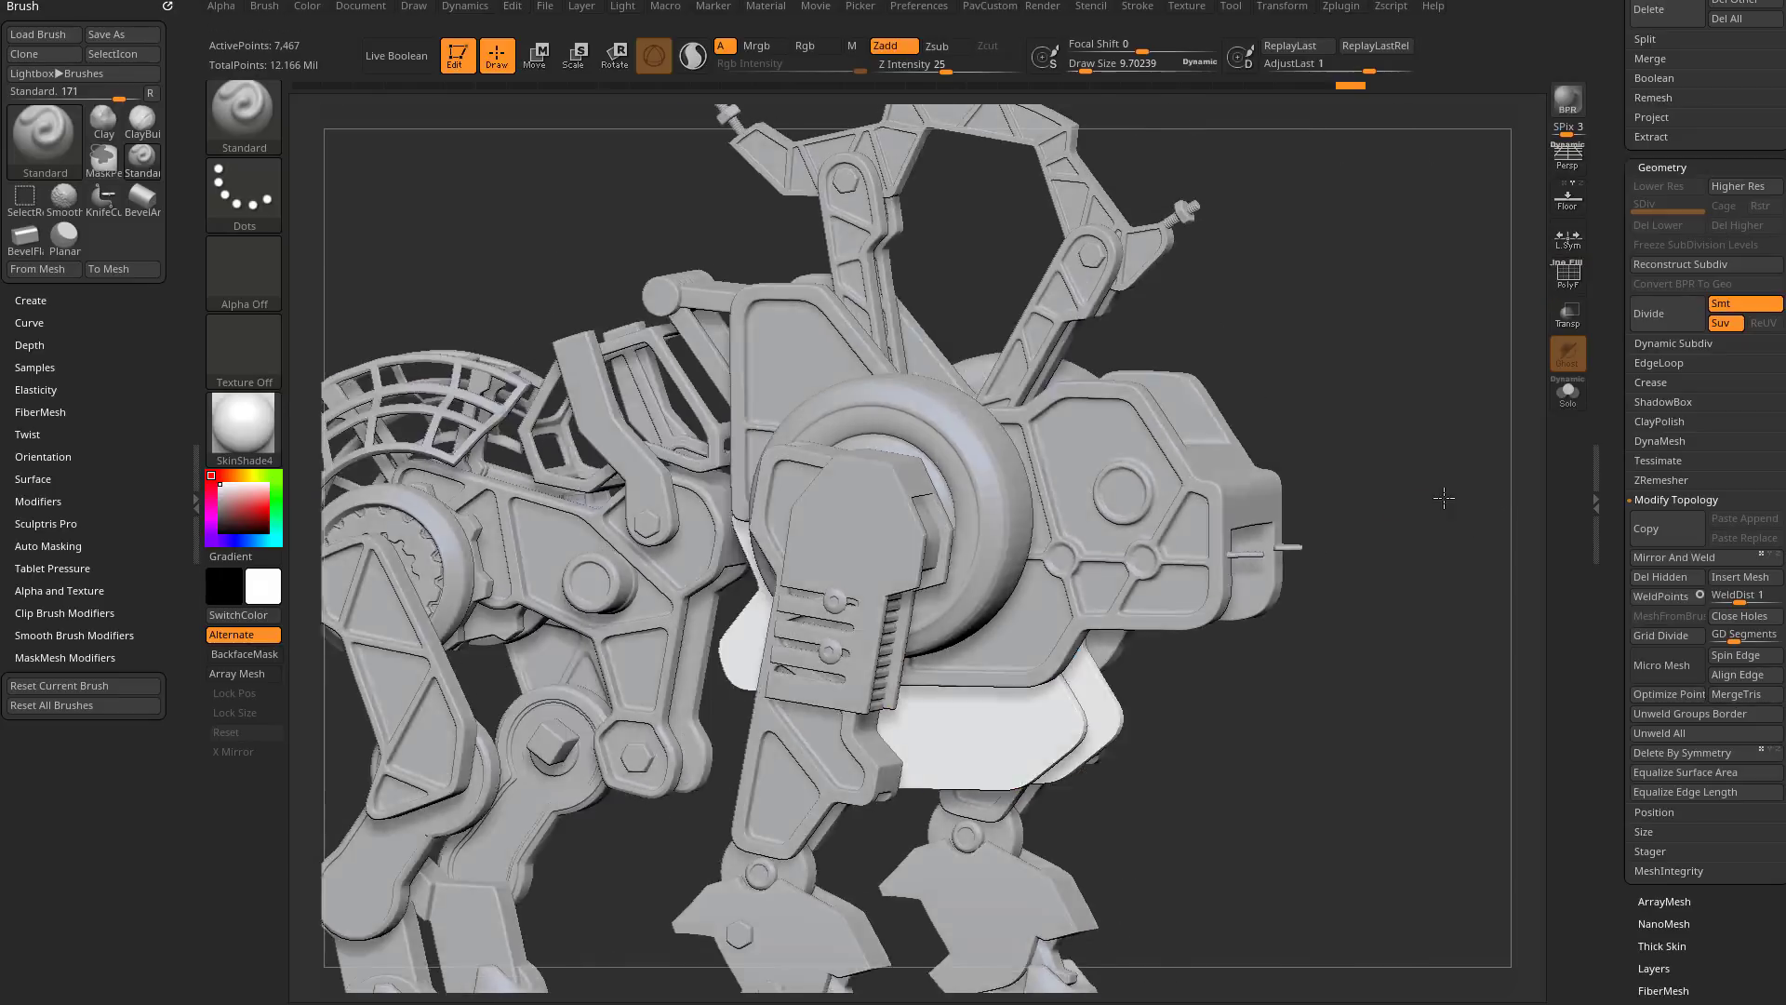
mouse_move(1400, 475)
mouse_down()
mouse_move(1408, 499)
mouse_move(1414, 456)
mouse_move(1380, 387)
mouse_move(1408, 418)
mouse_move(1459, 319)
mouse_move(1166, 442)
mouse_up()
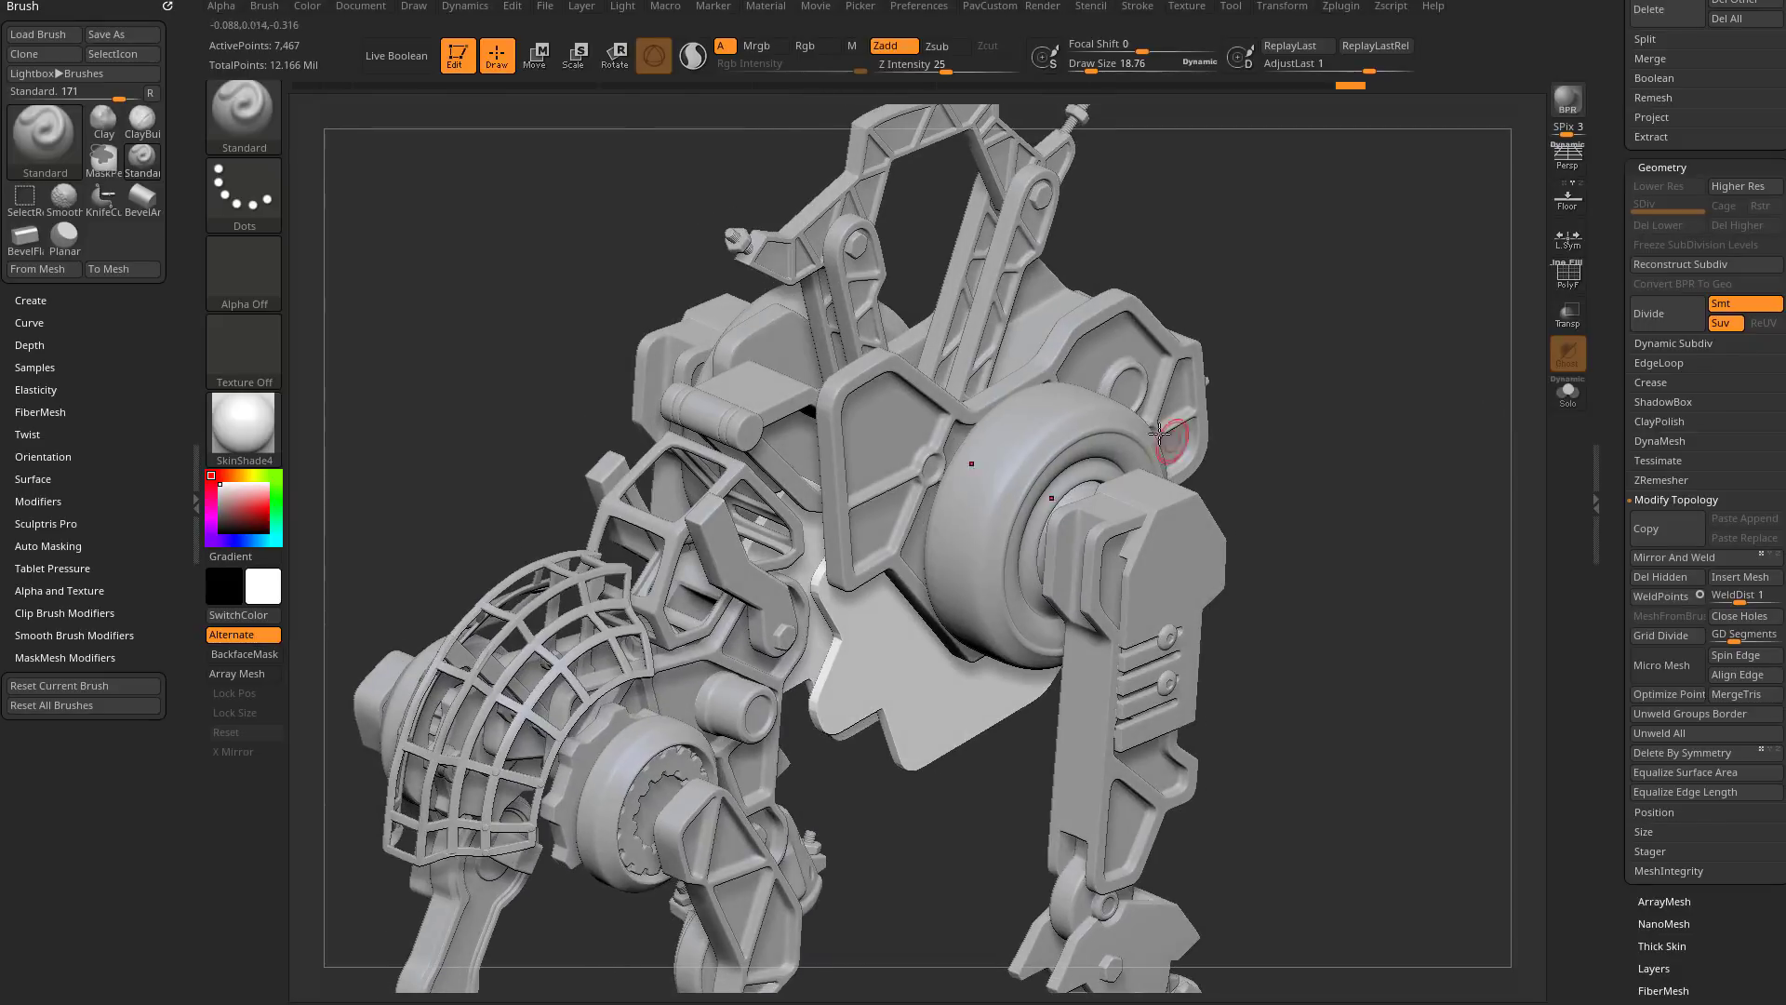
drag(1296, 424, 1134, 400)
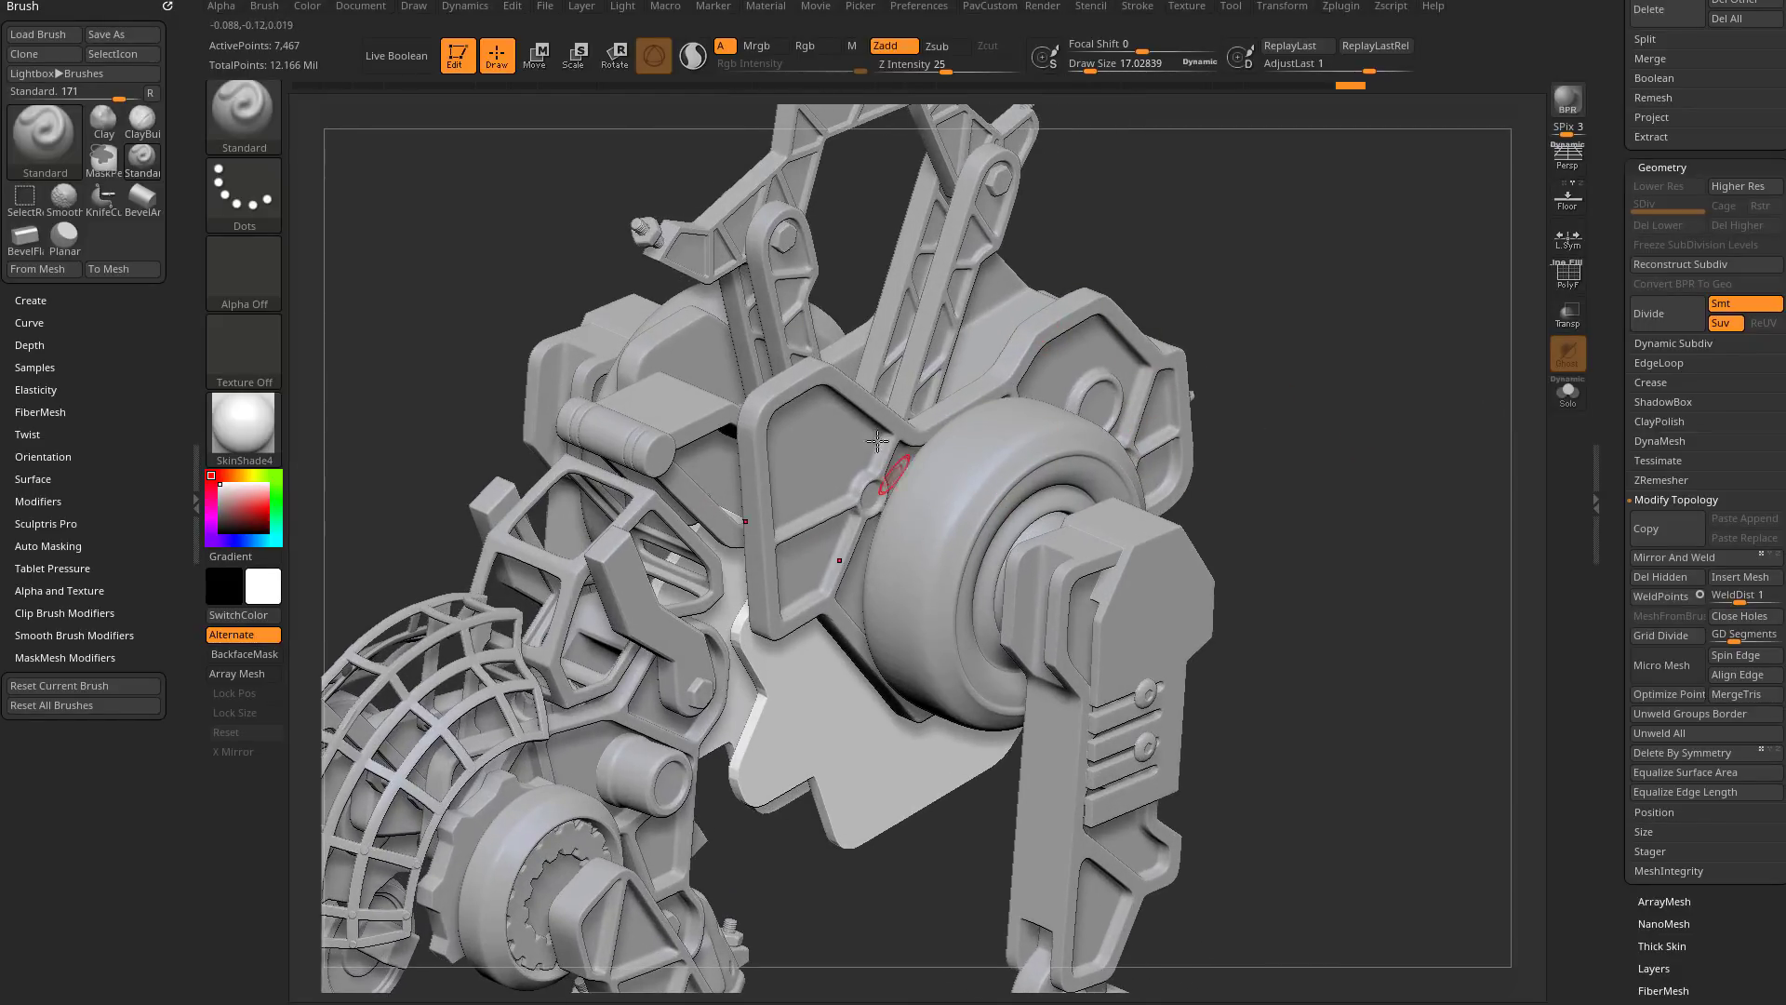
shift+drag(1377, 465, 1440, 448)
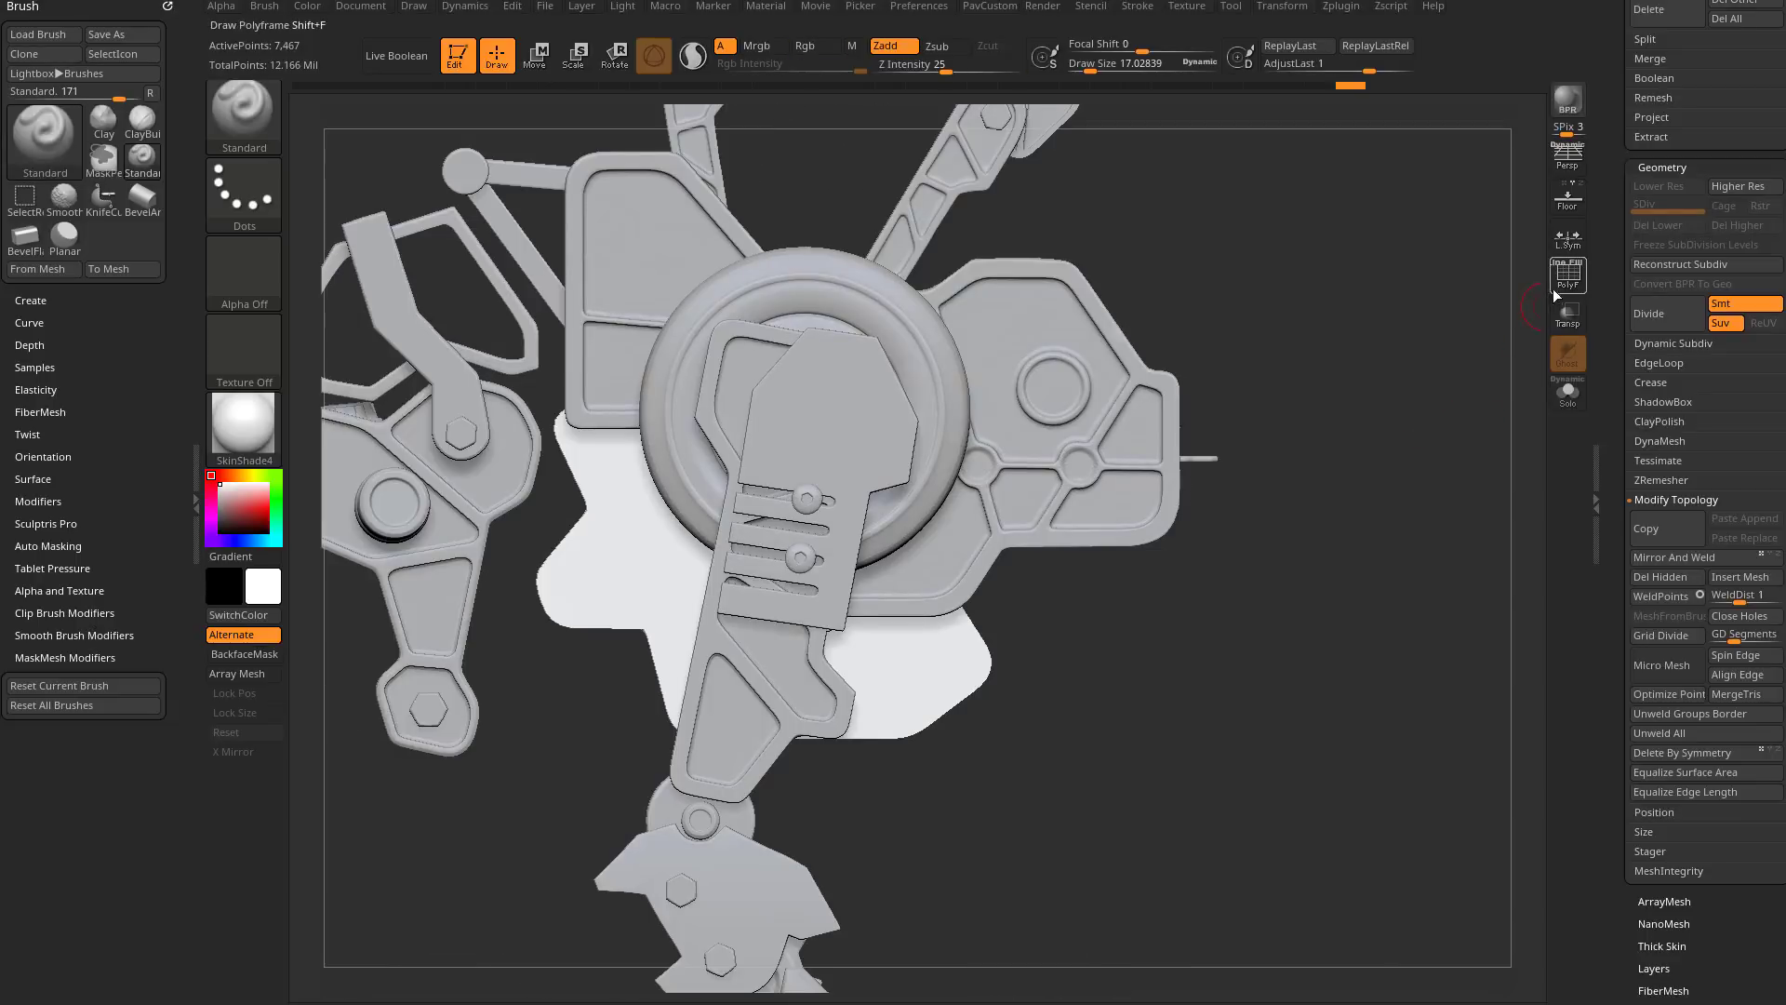
key(shift+f)
click(1568, 394)
Step: Duplicate the slotted part's subtool
drag(1388, 459, 1351, 453)
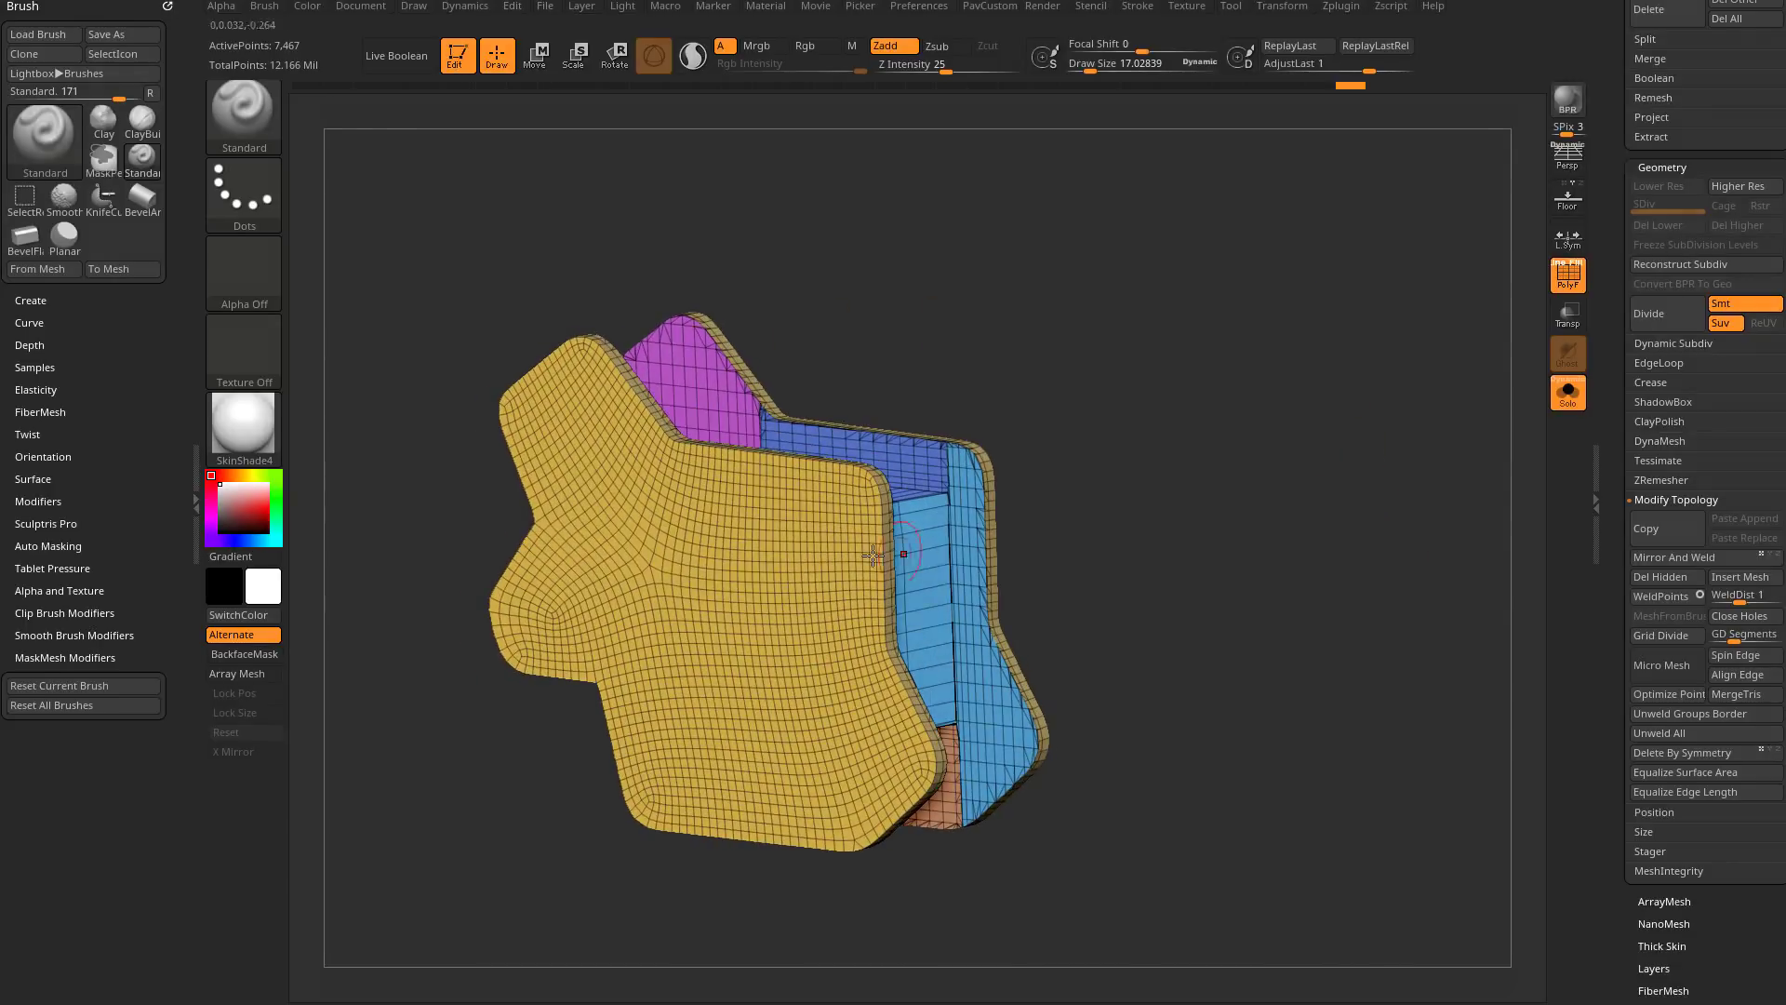
drag(1150, 389, 1108, 459)
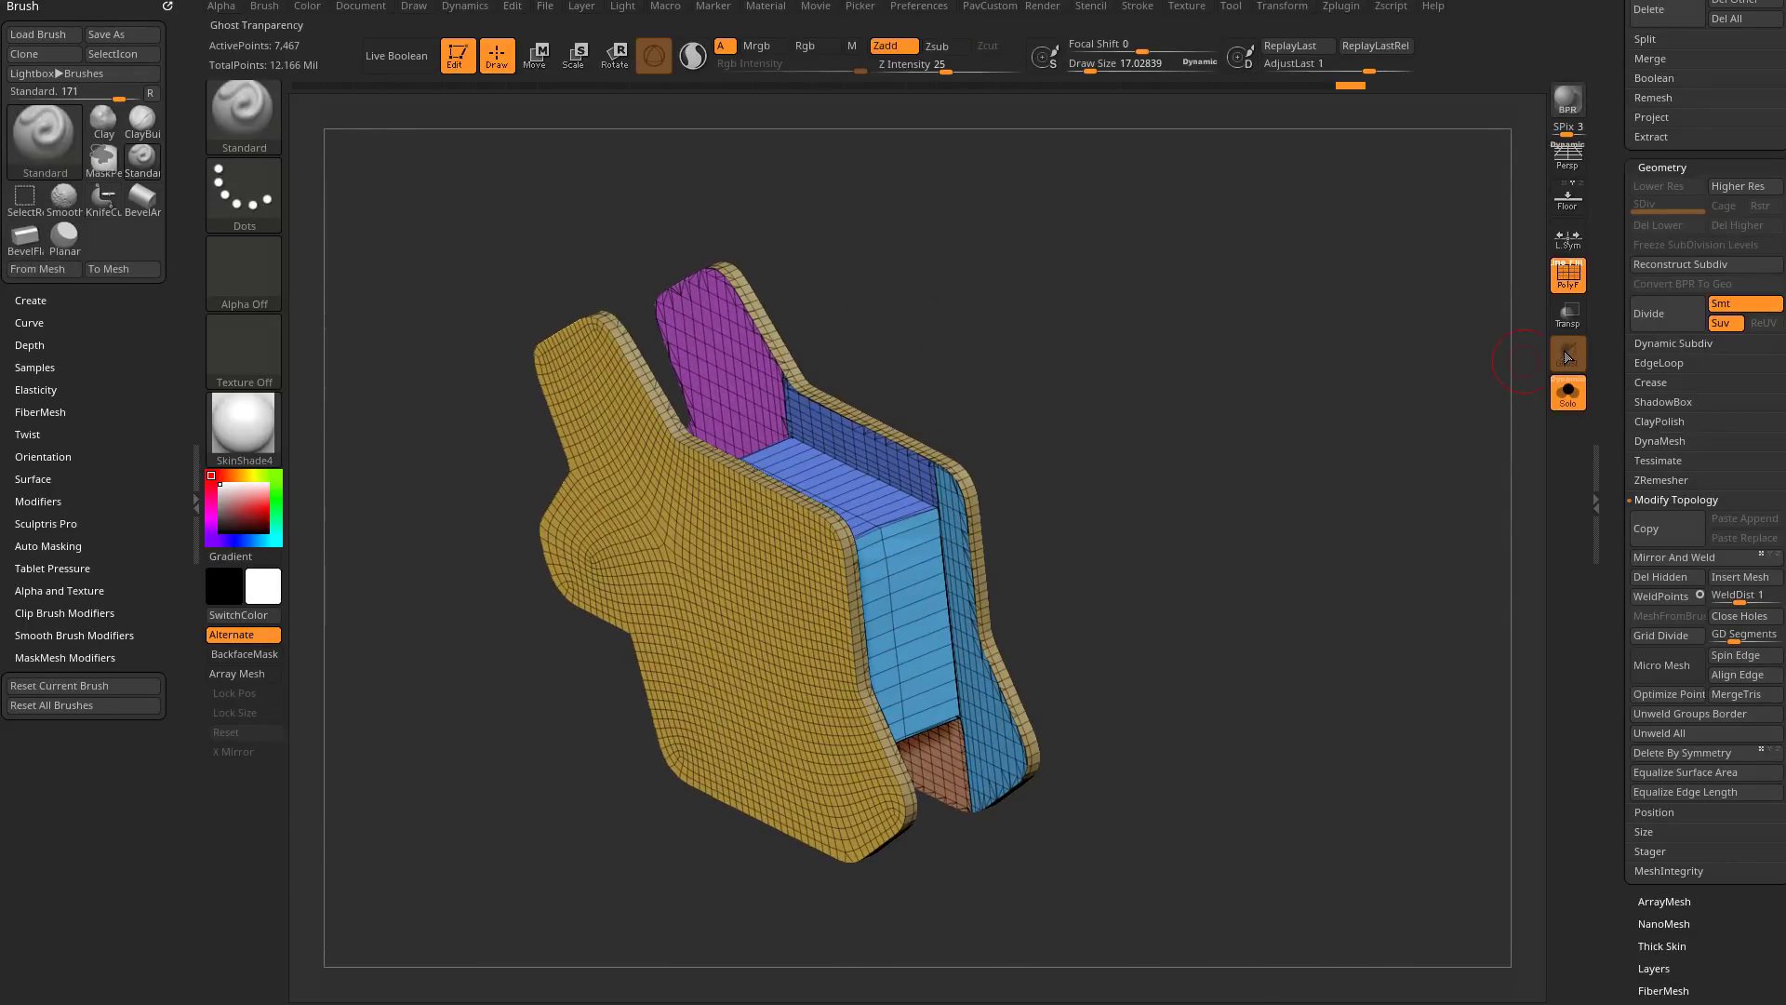
drag(1610, 389, 1608, 417)
scroll(1609, 417, up, 8)
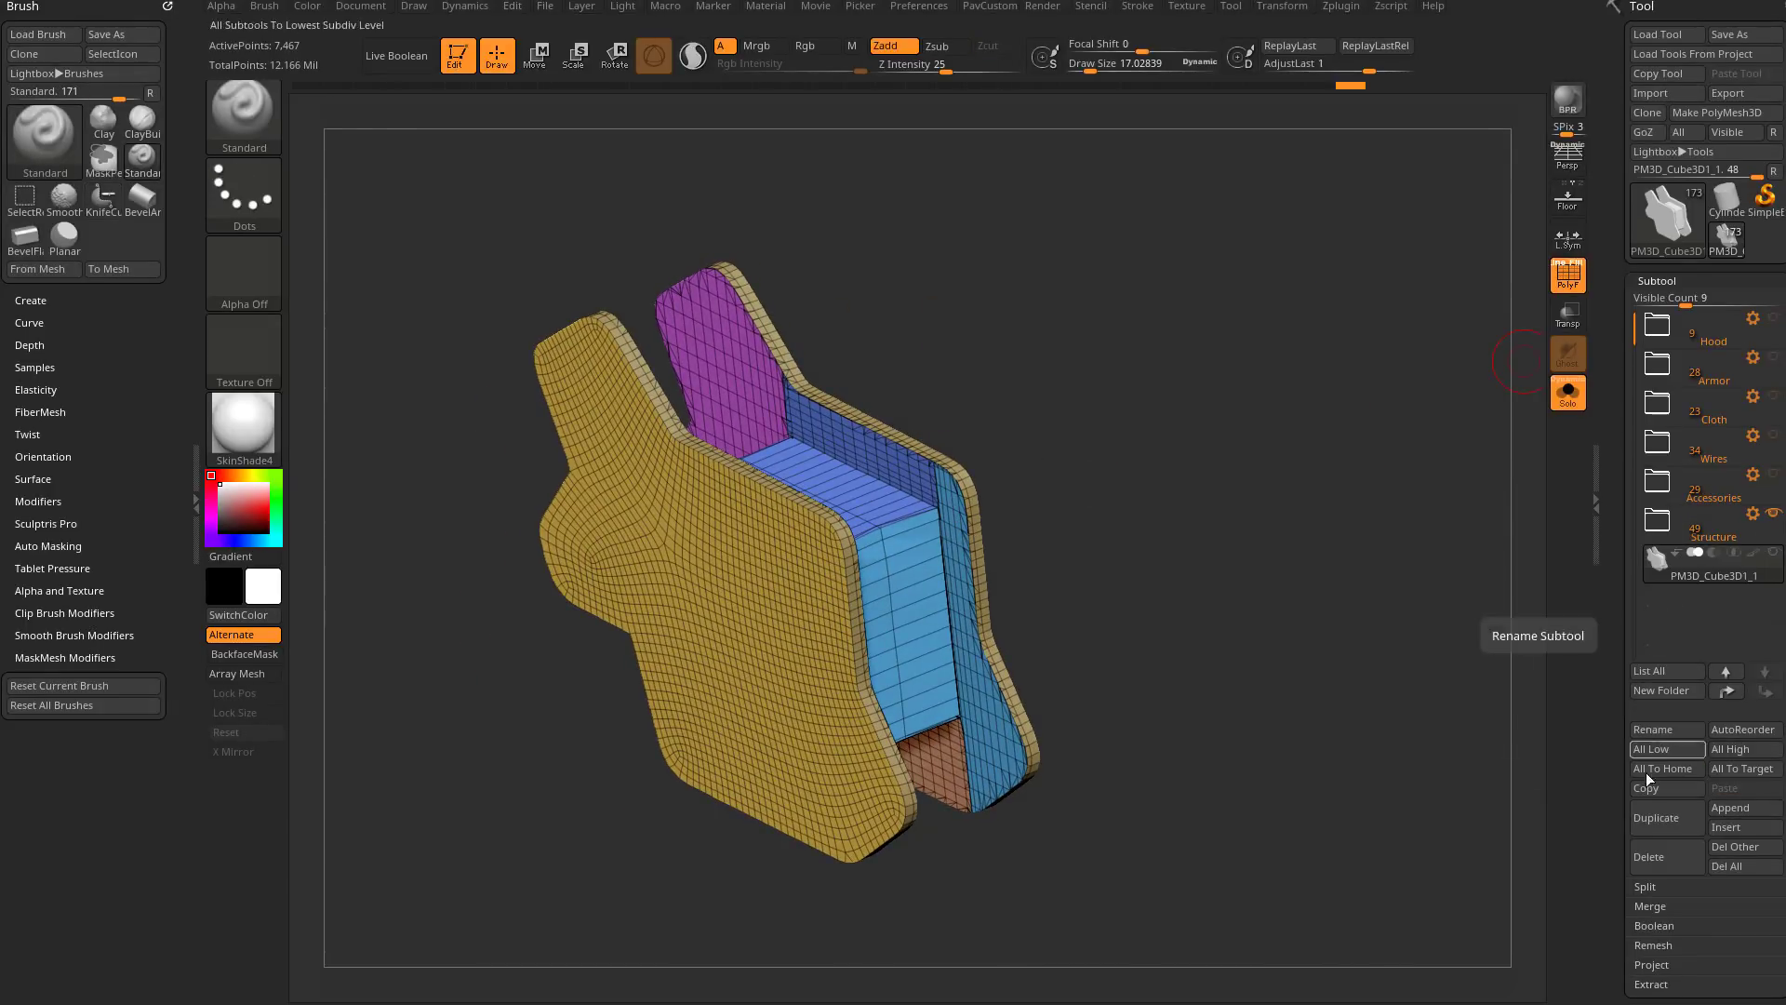
click(1657, 818)
Step: Show only the yellow side-plate polygroup on the duplicated subtool, hiding all other polygroups
drag(1284, 626, 1293, 574)
key(ctrl+shift)
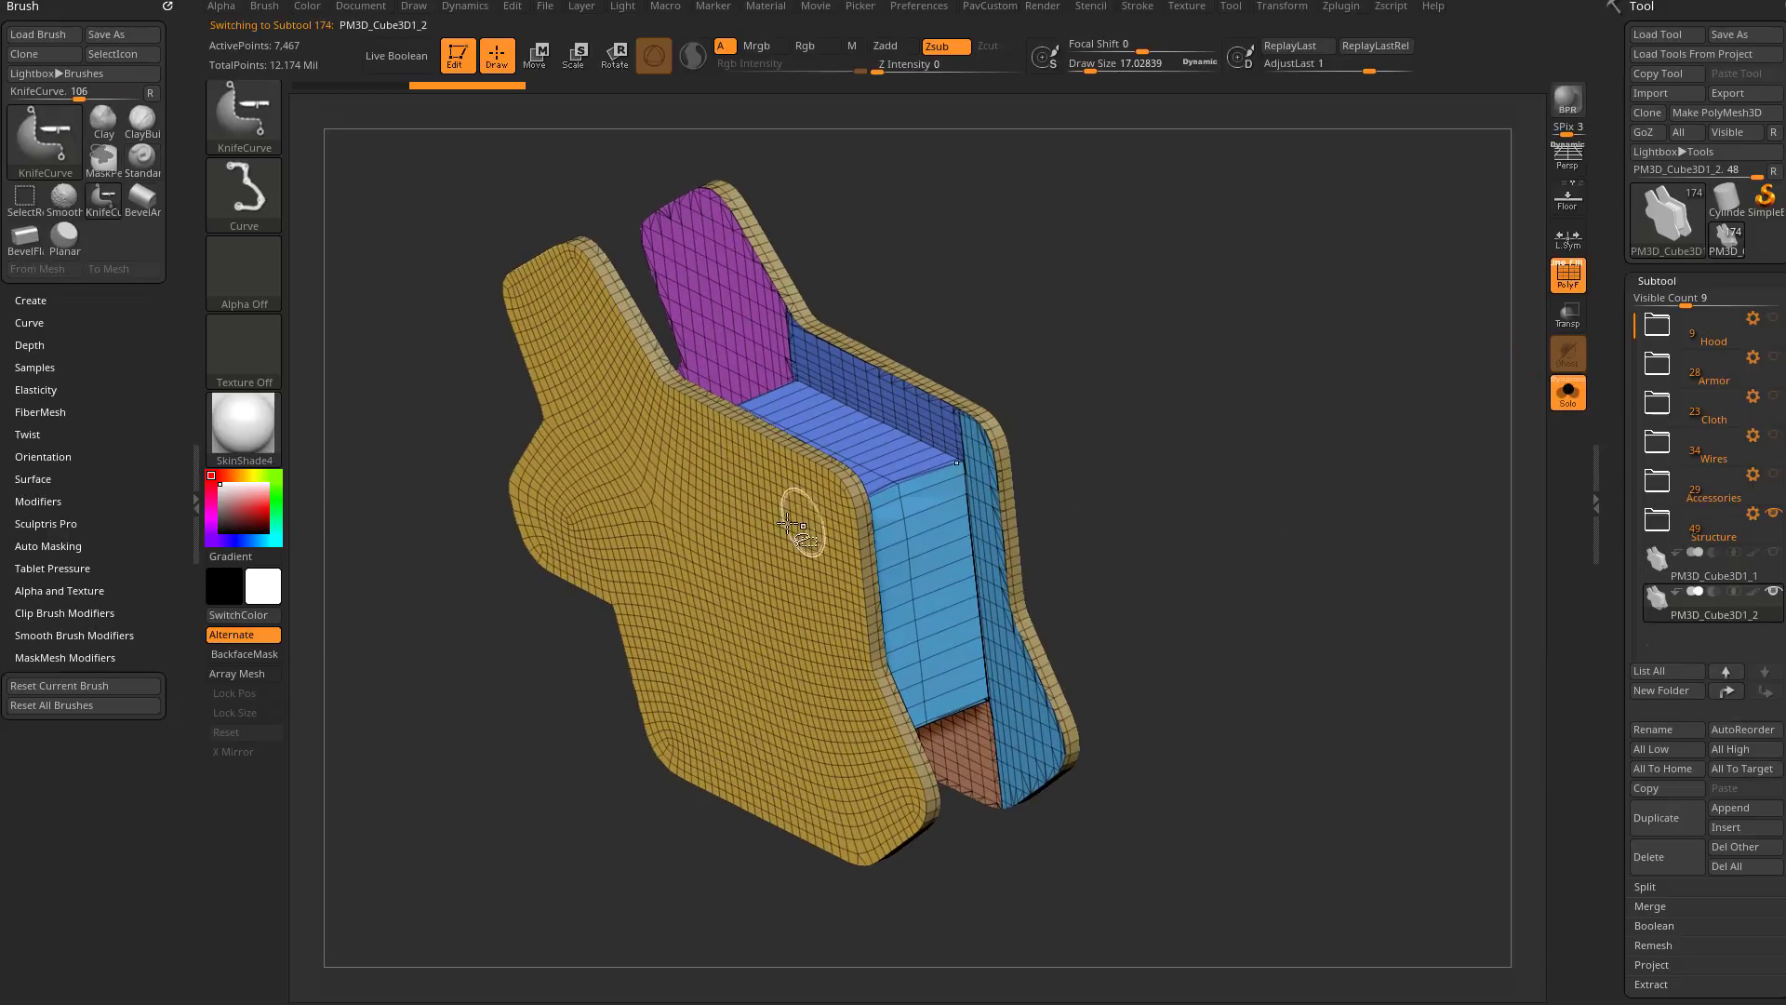
ctrl+shift+click(775, 502)
drag(1042, 456, 1282, 421)
scroll(1622, 410, down, 6)
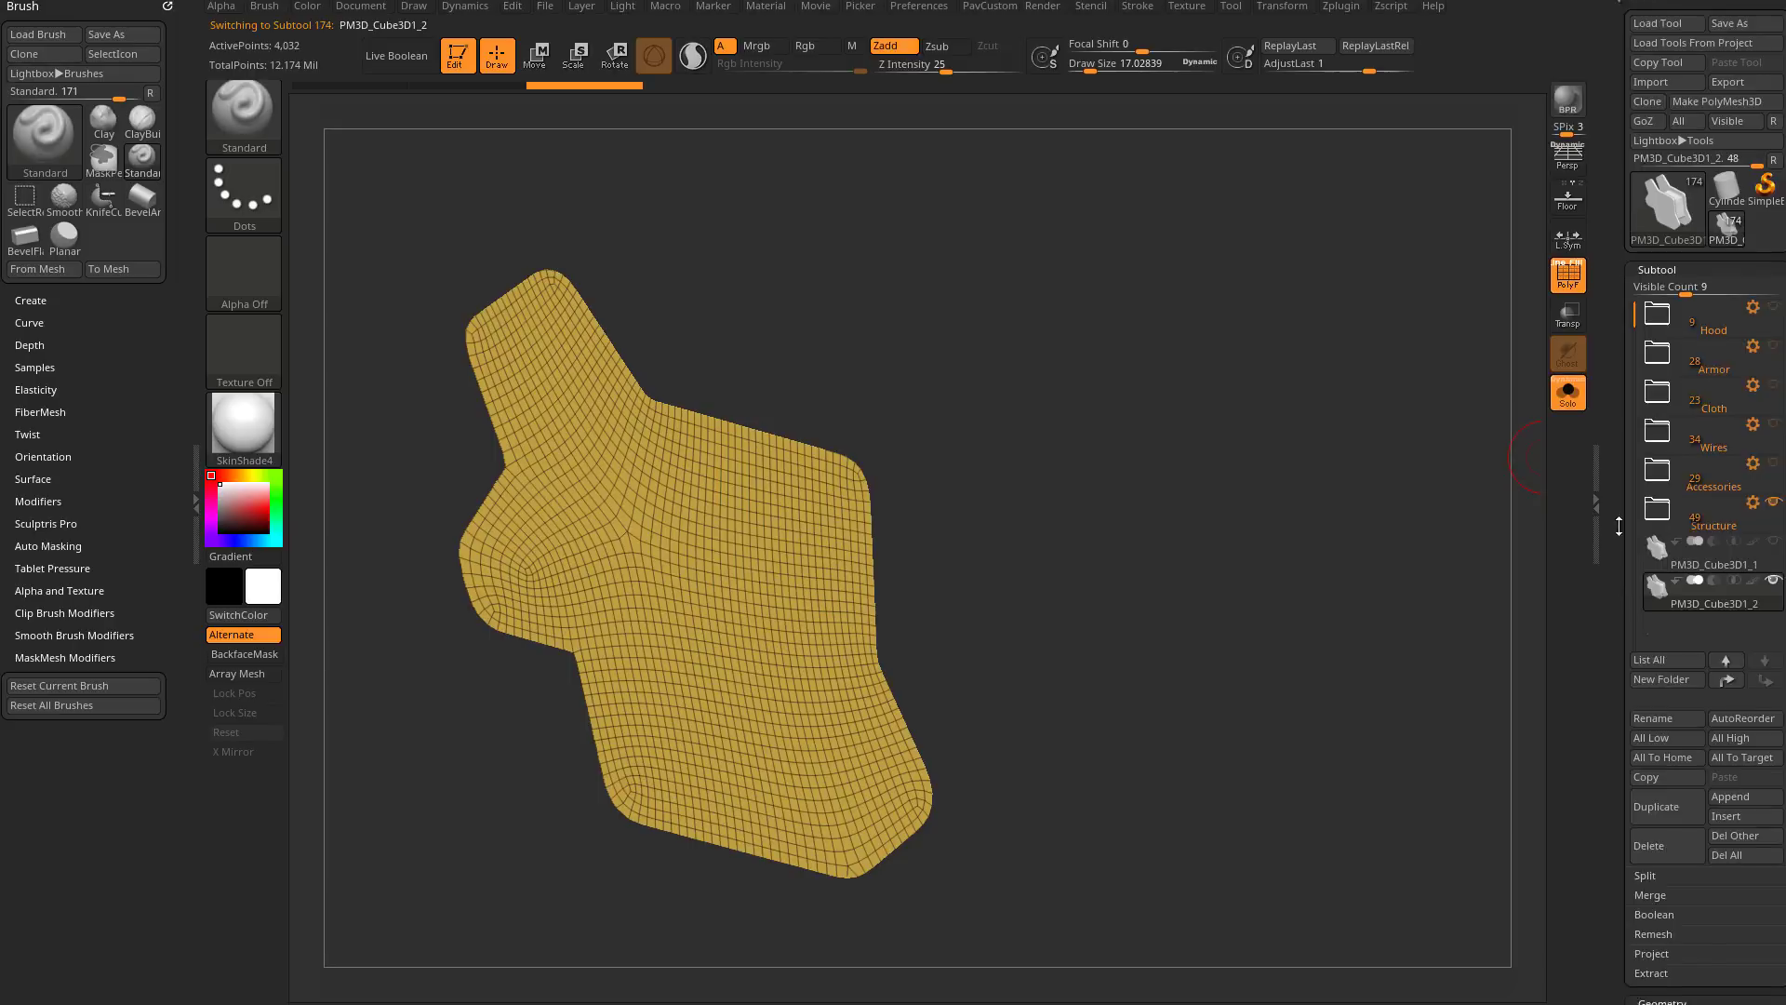
Step: Delete the hidden geometry from the duplicated subtool so only the yellow side-plate faces remain
key(shift)
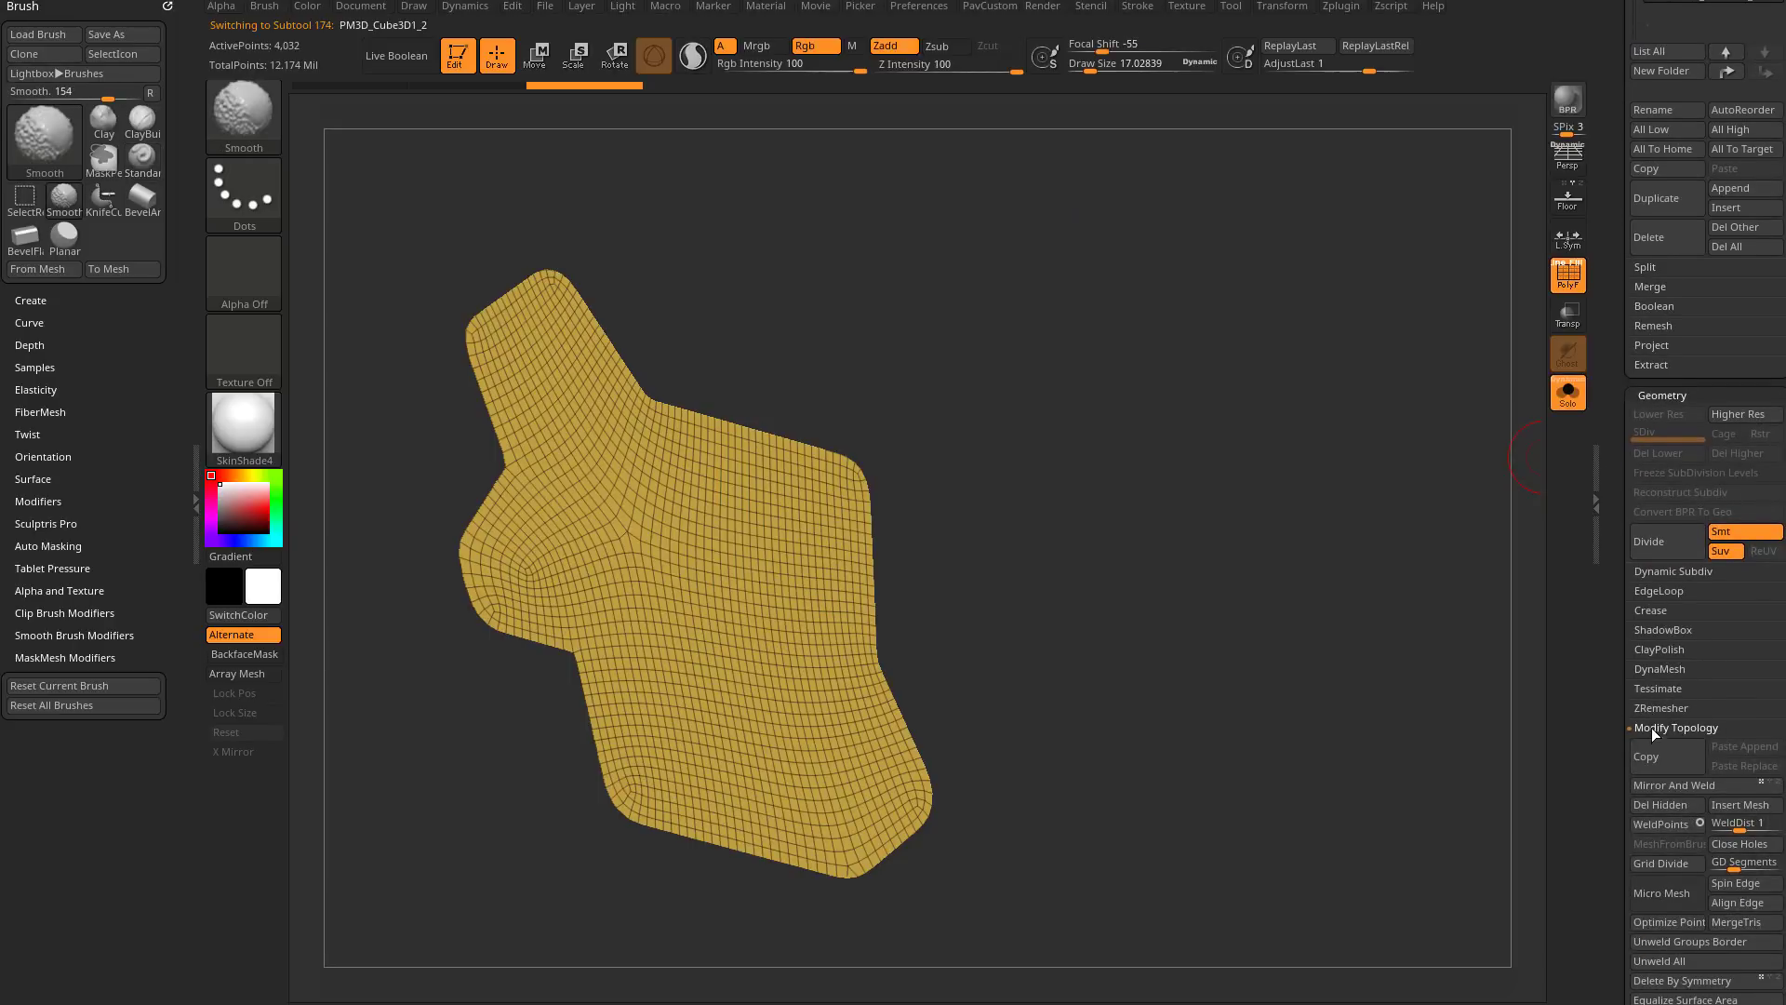
scroll(1647, 698, down, 3)
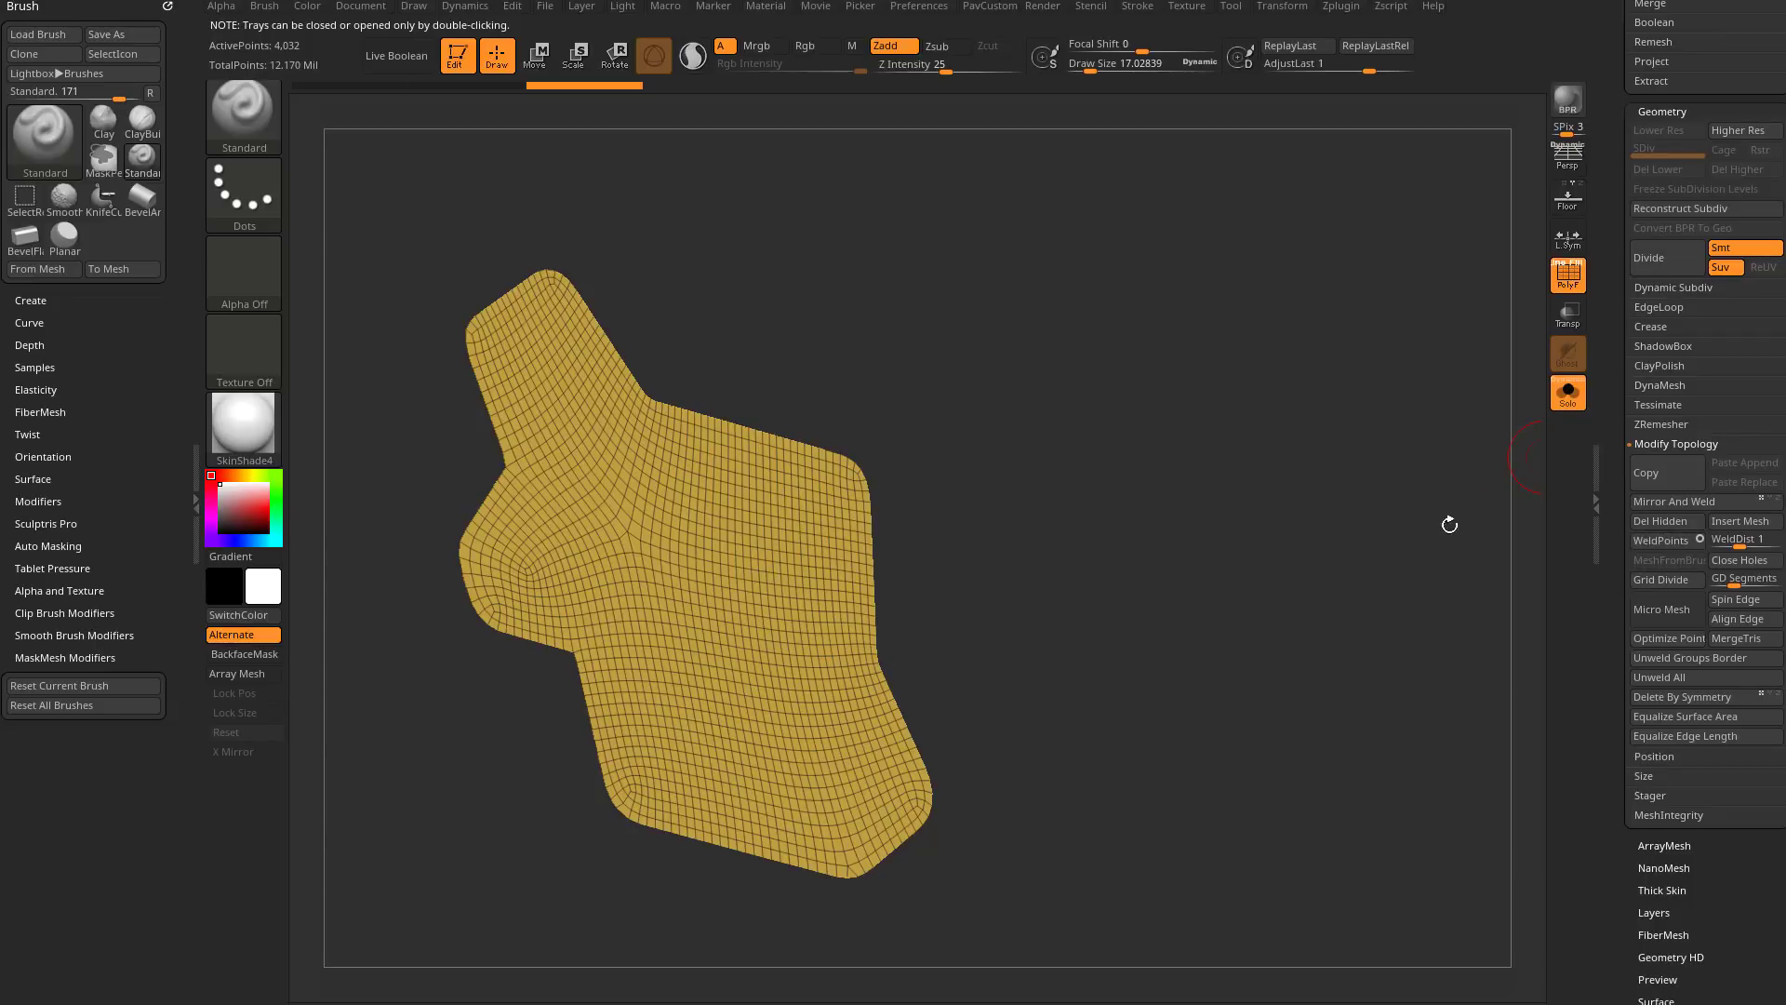
drag(1295, 443, 1251, 457)
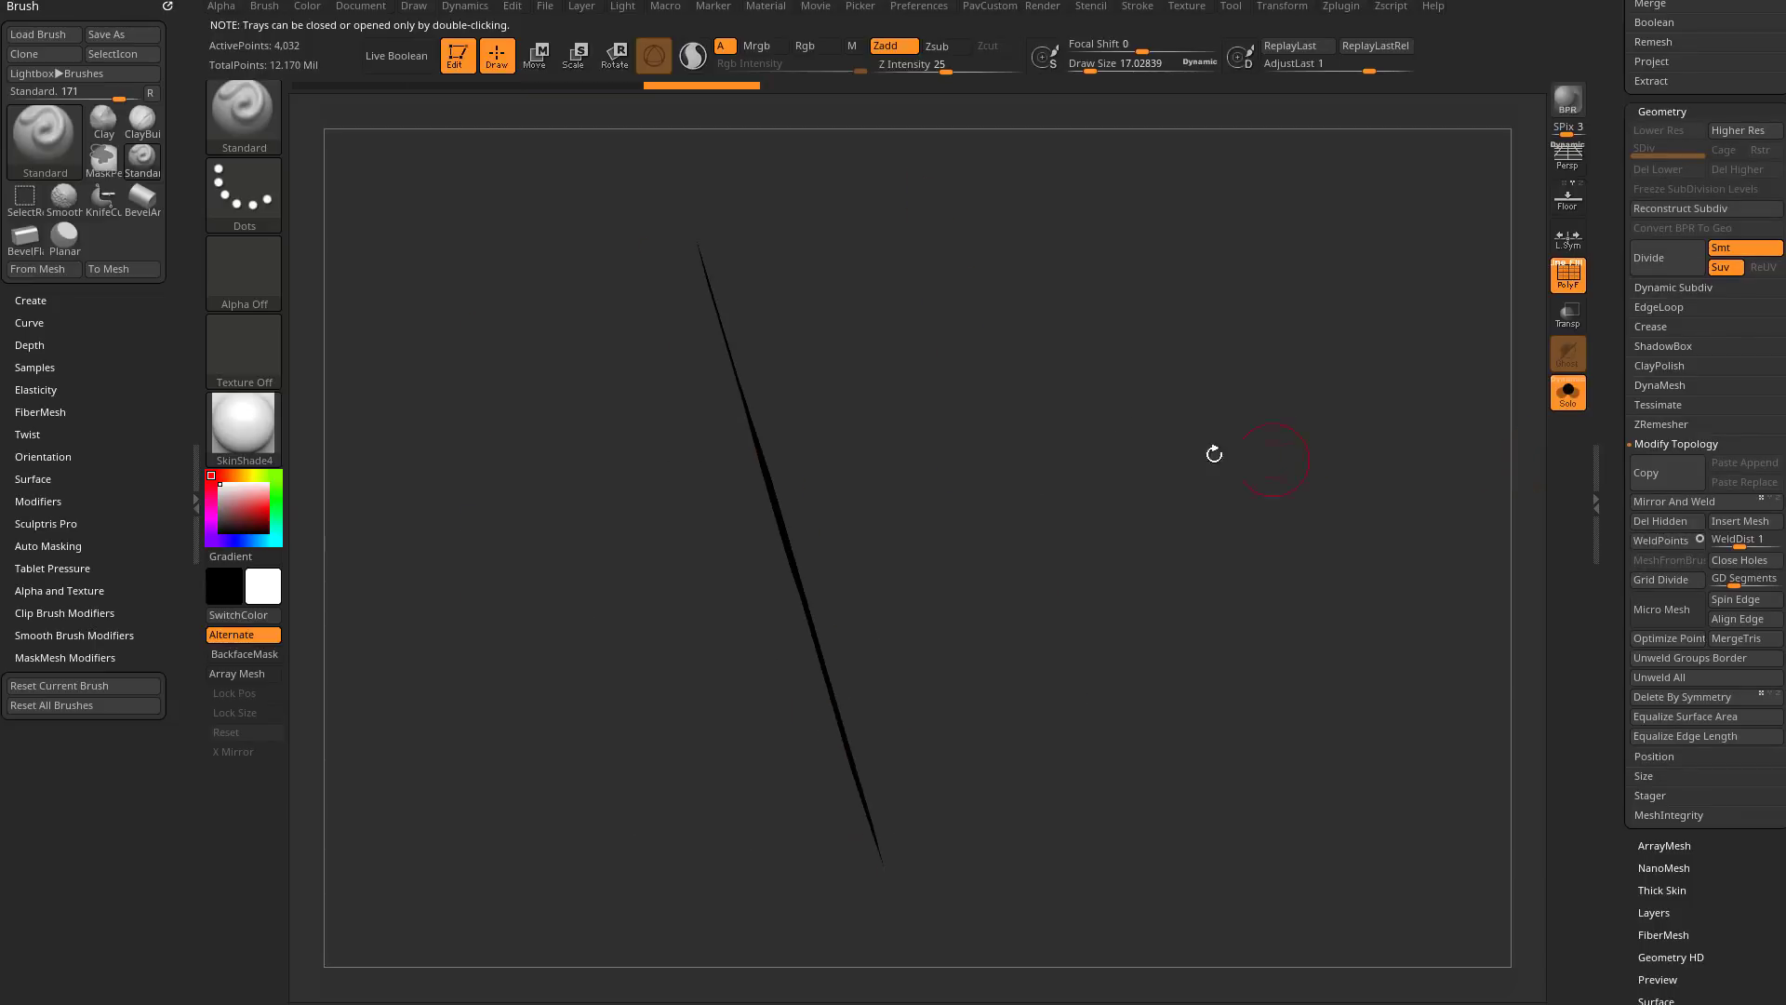
drag(1124, 383, 937, 586)
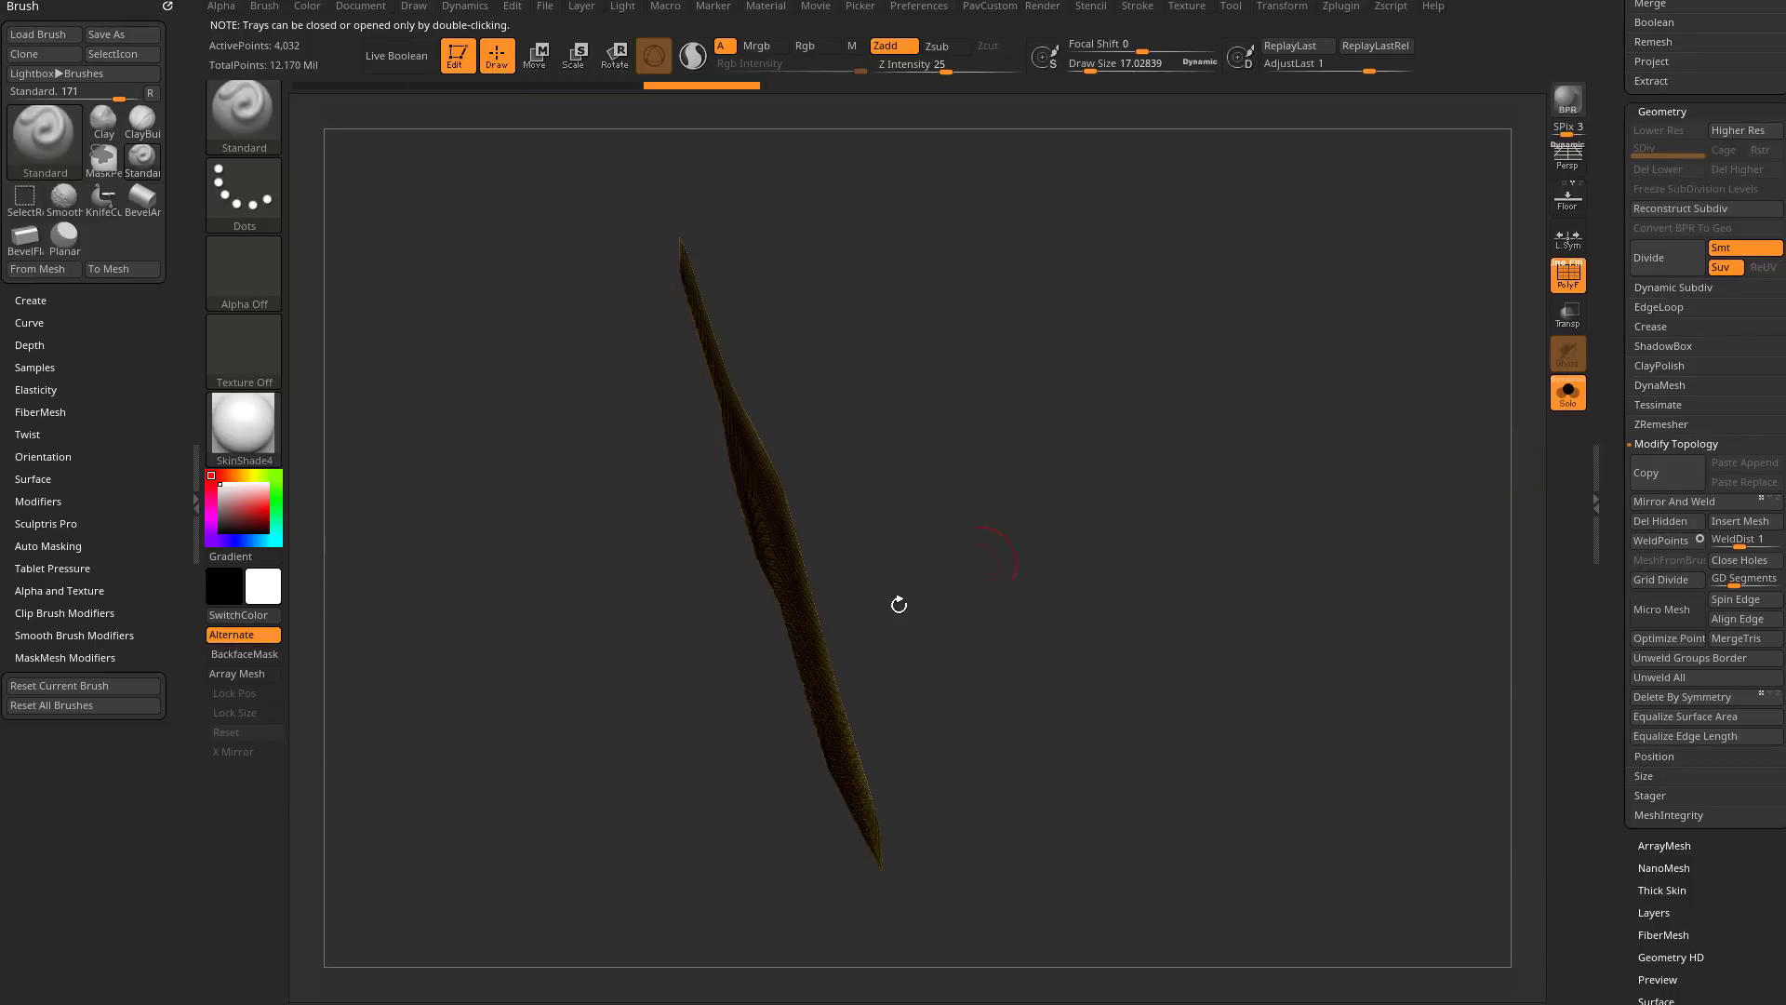
Step: Isolate one of the two yellow side-plate sheets and delete the other one
key(ctrl+shift)
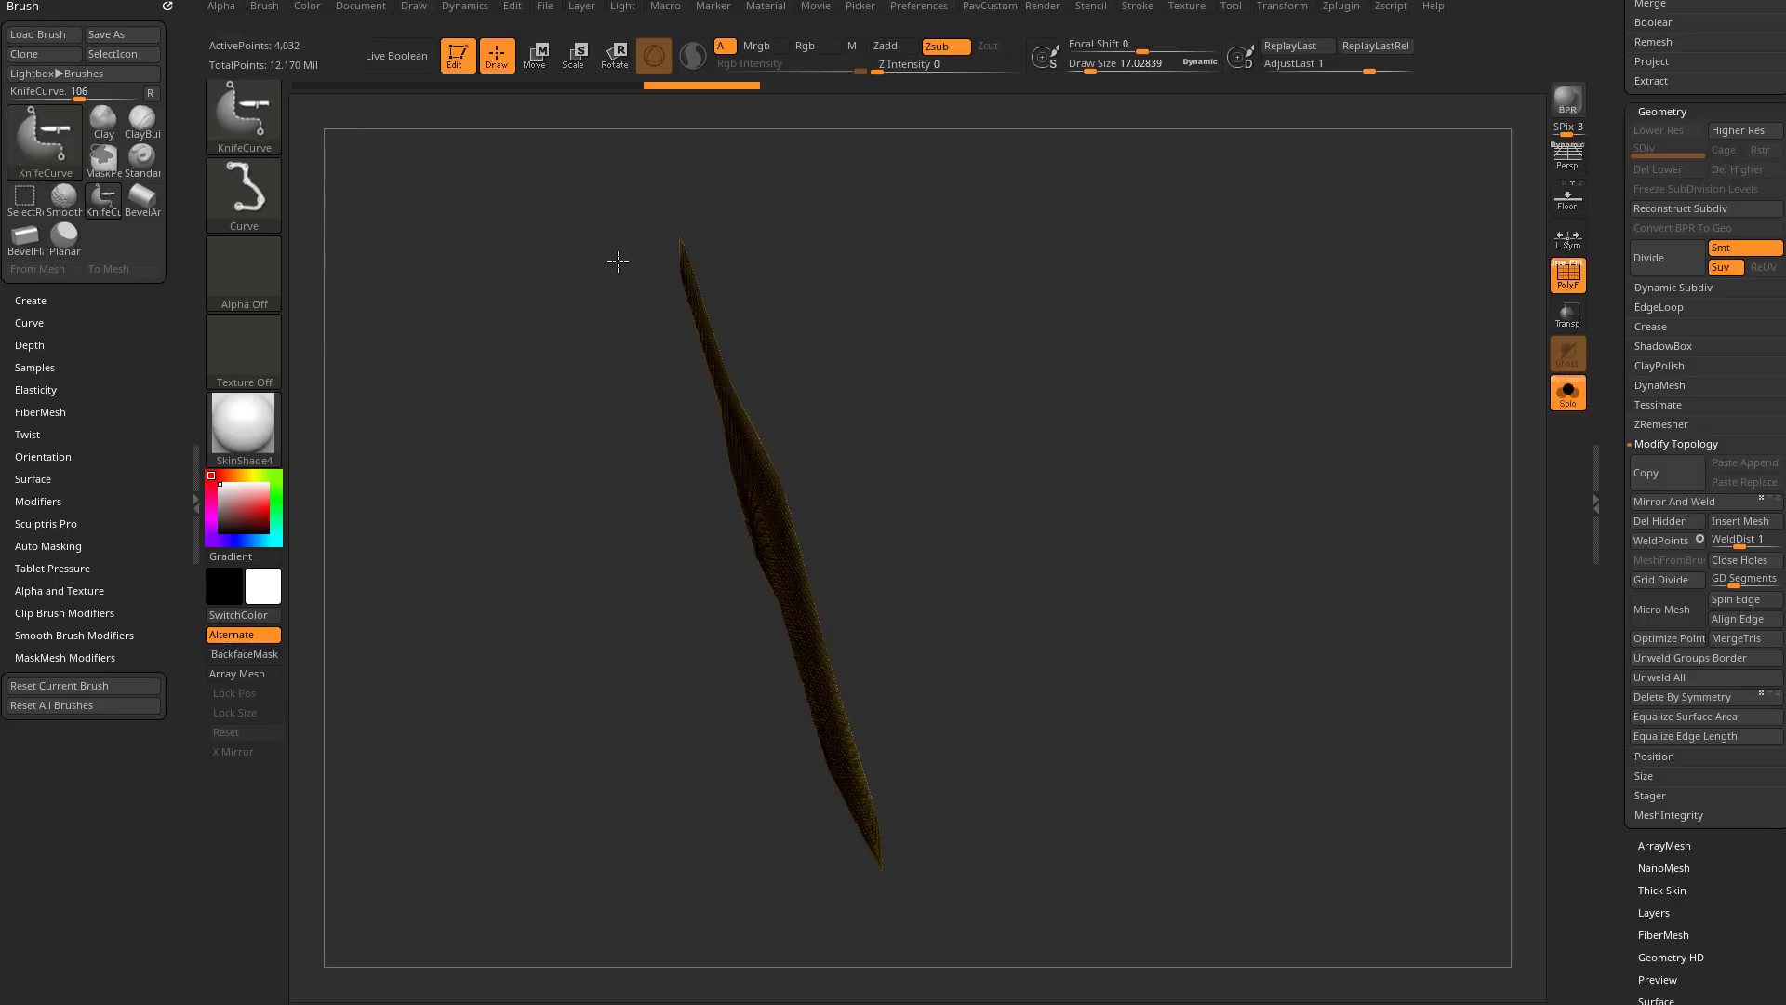
ctrl+shift+drag(655, 314, 655, 314)
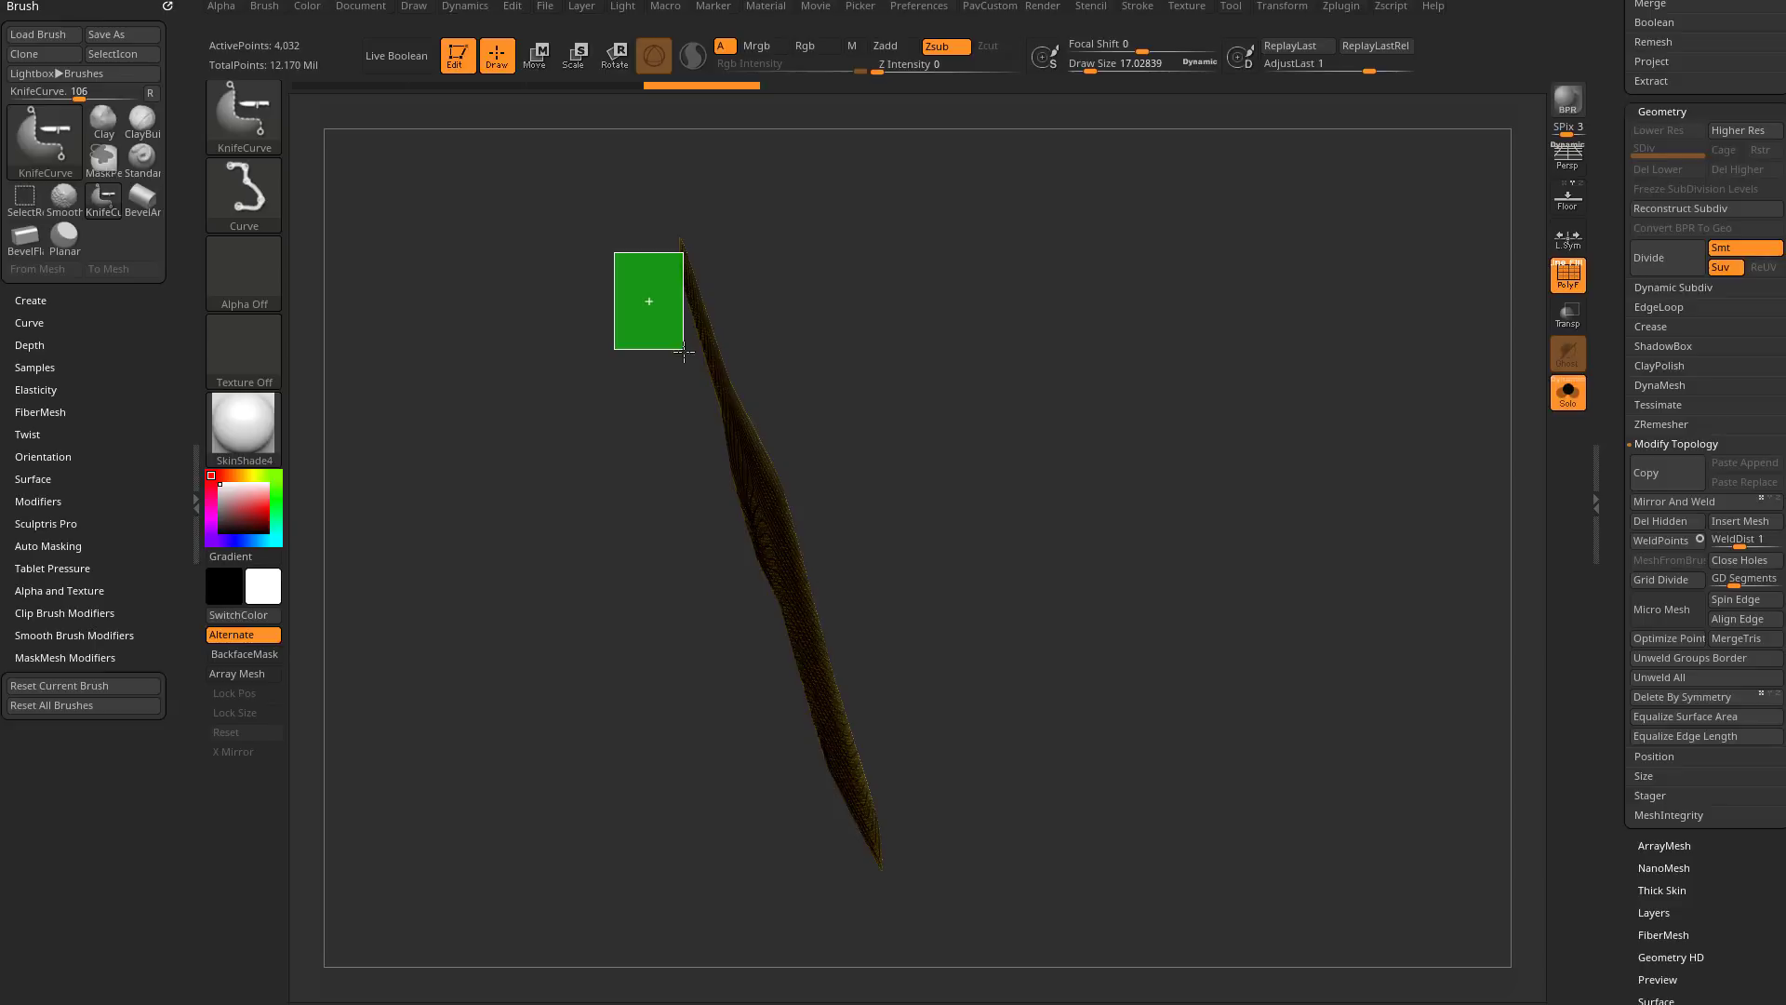
drag(684, 350, 684, 351)
ctrl+shift+click(603, 493)
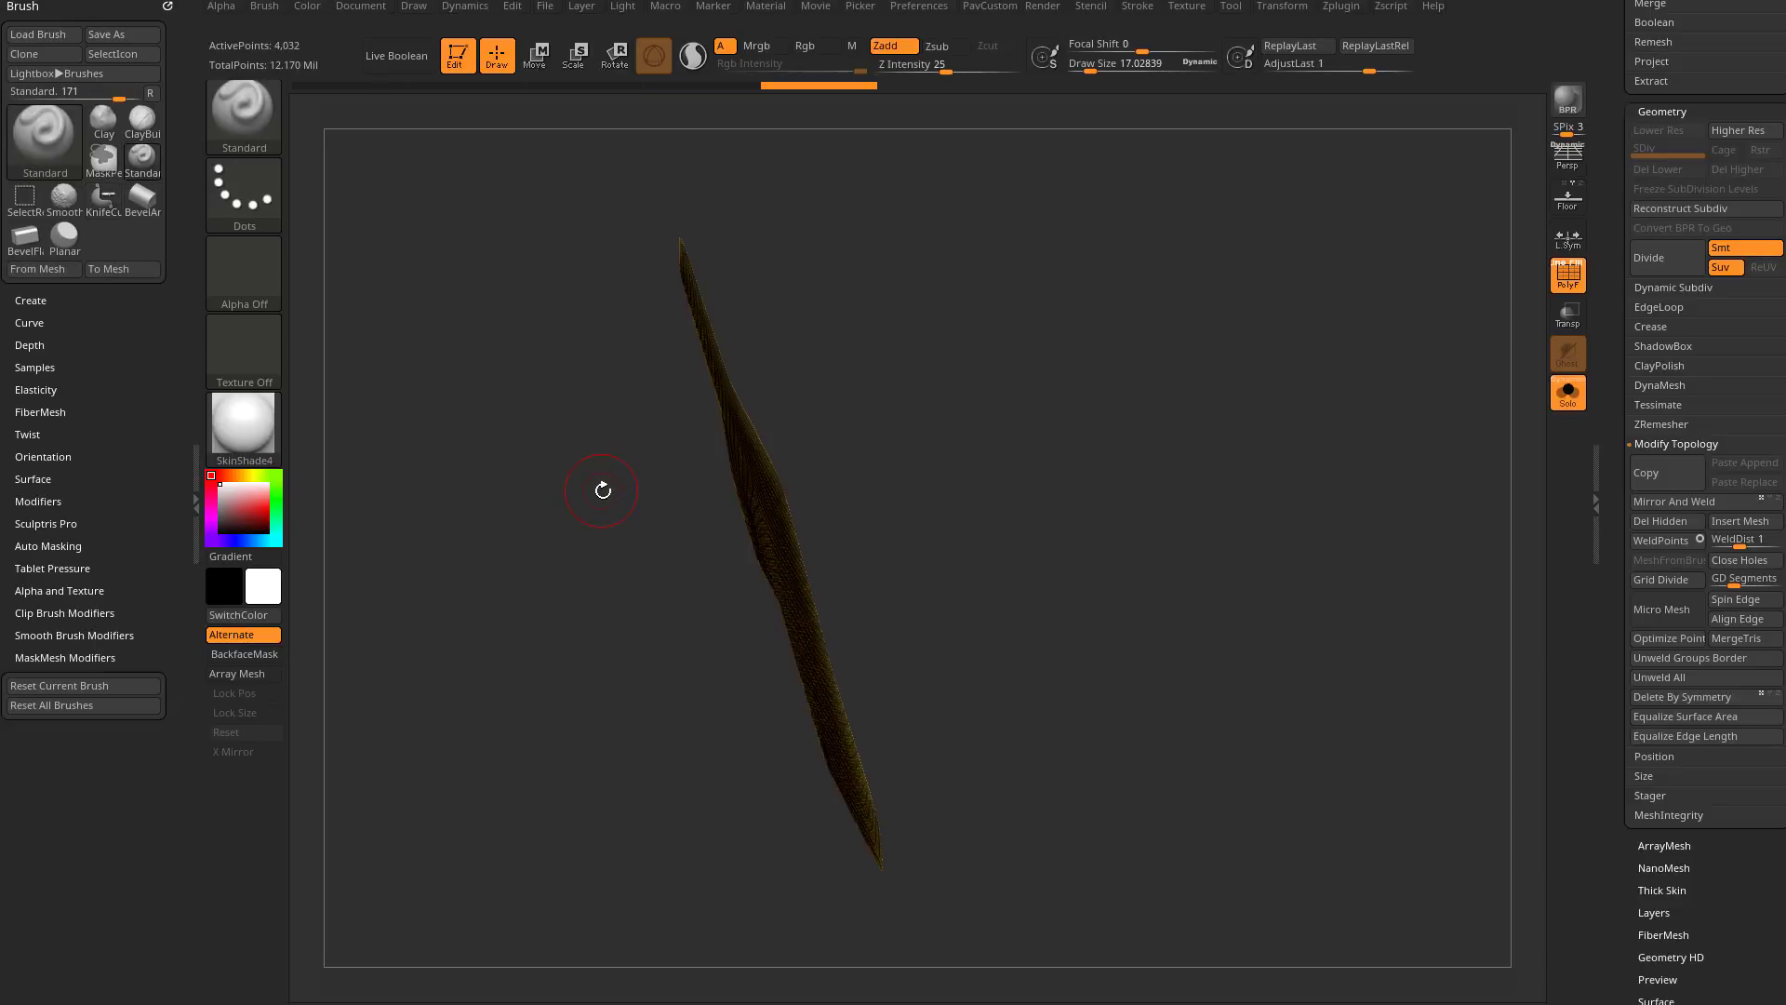
drag(603, 490, 936, 415)
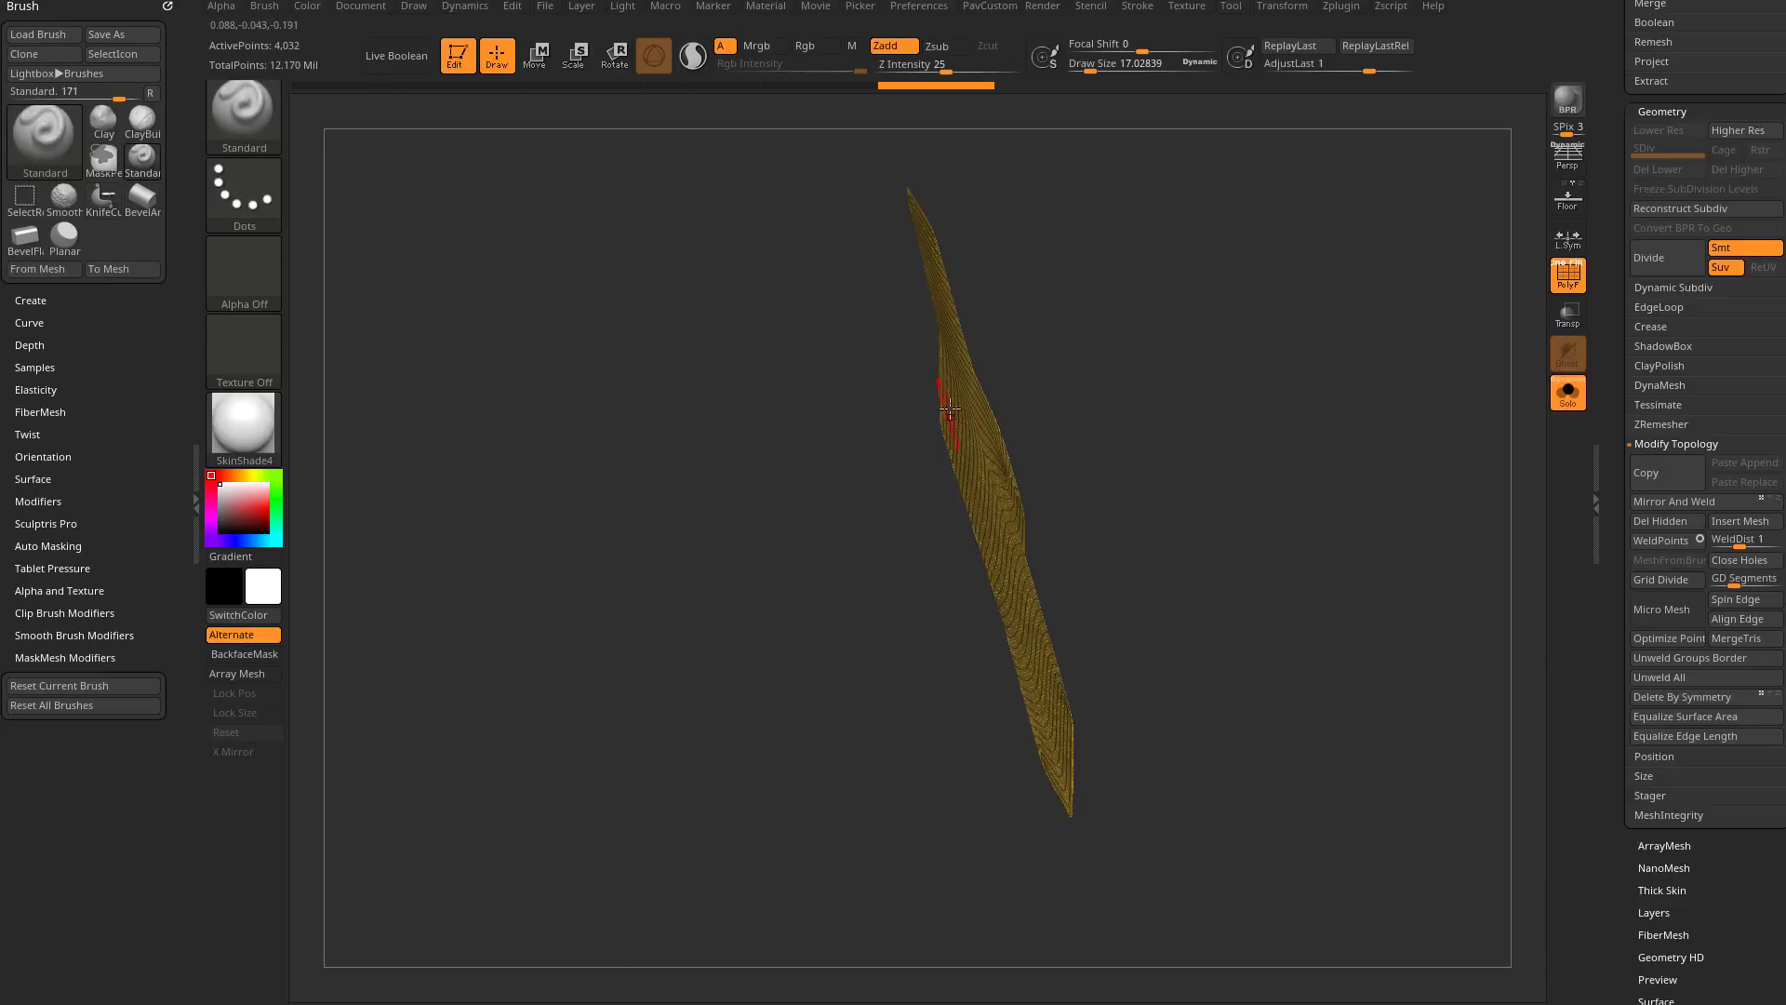
drag(673, 407, 590, 430)
ctrl+shift+drag(610, 264, 666, 352)
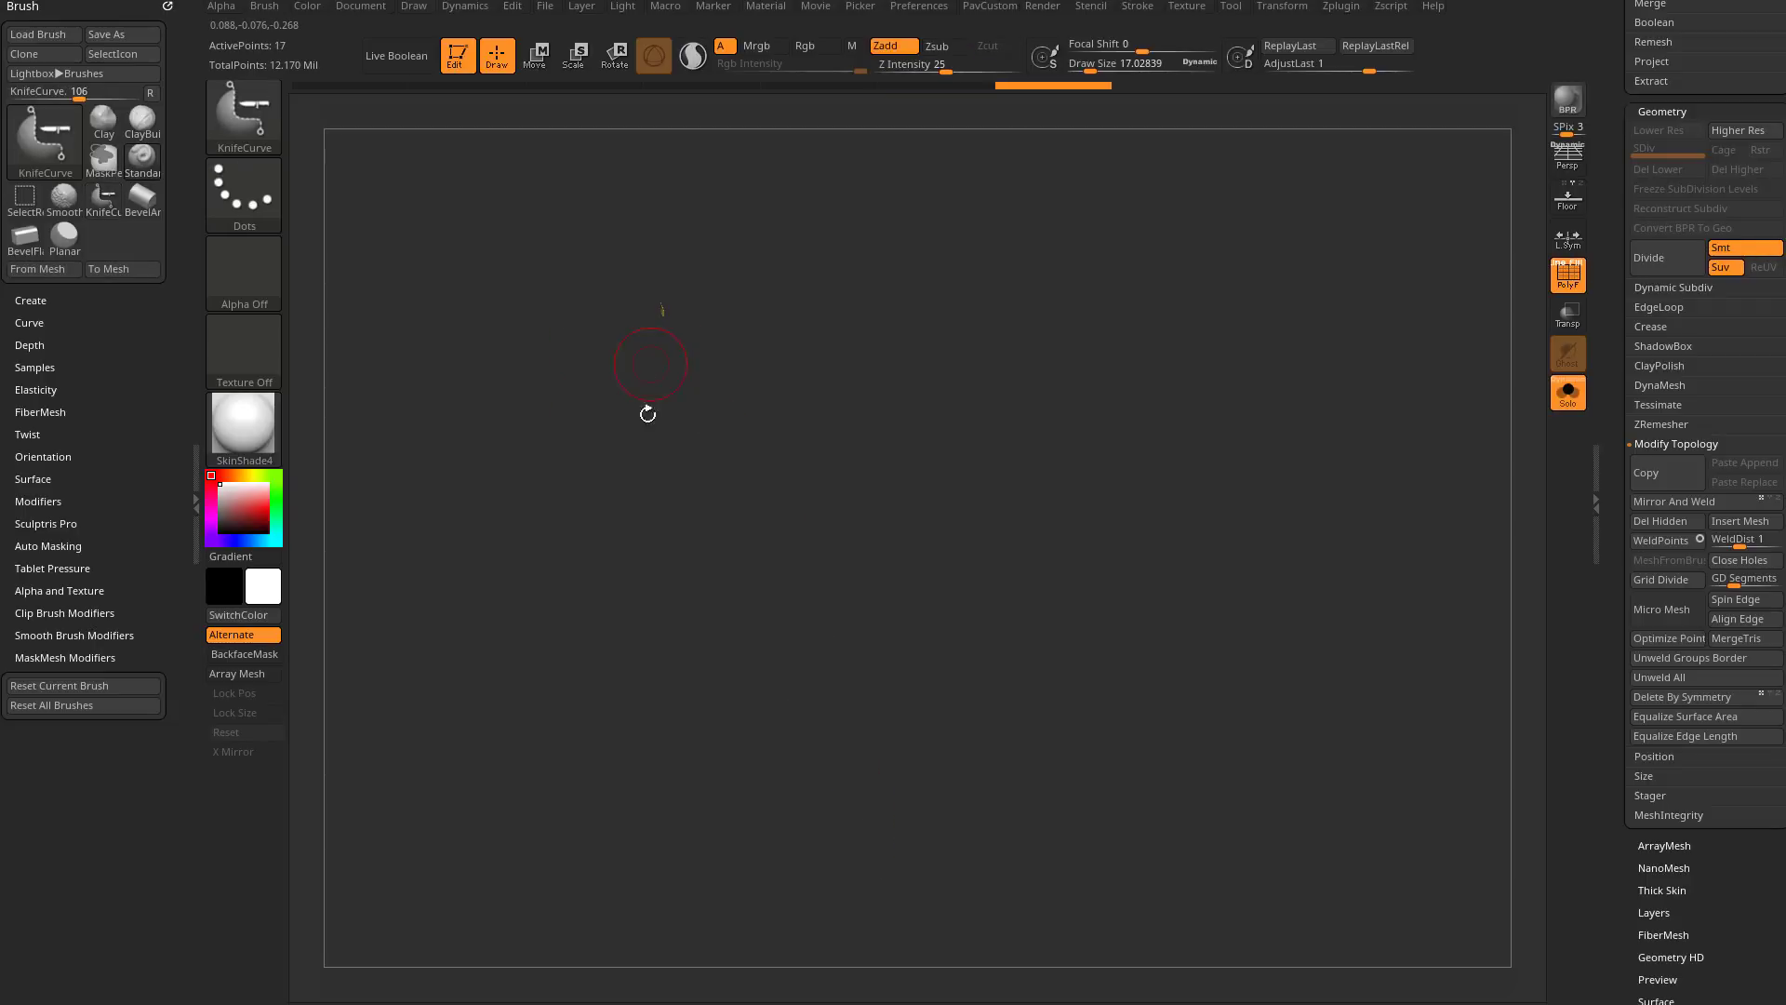
ctrl+shift+click(619, 518)
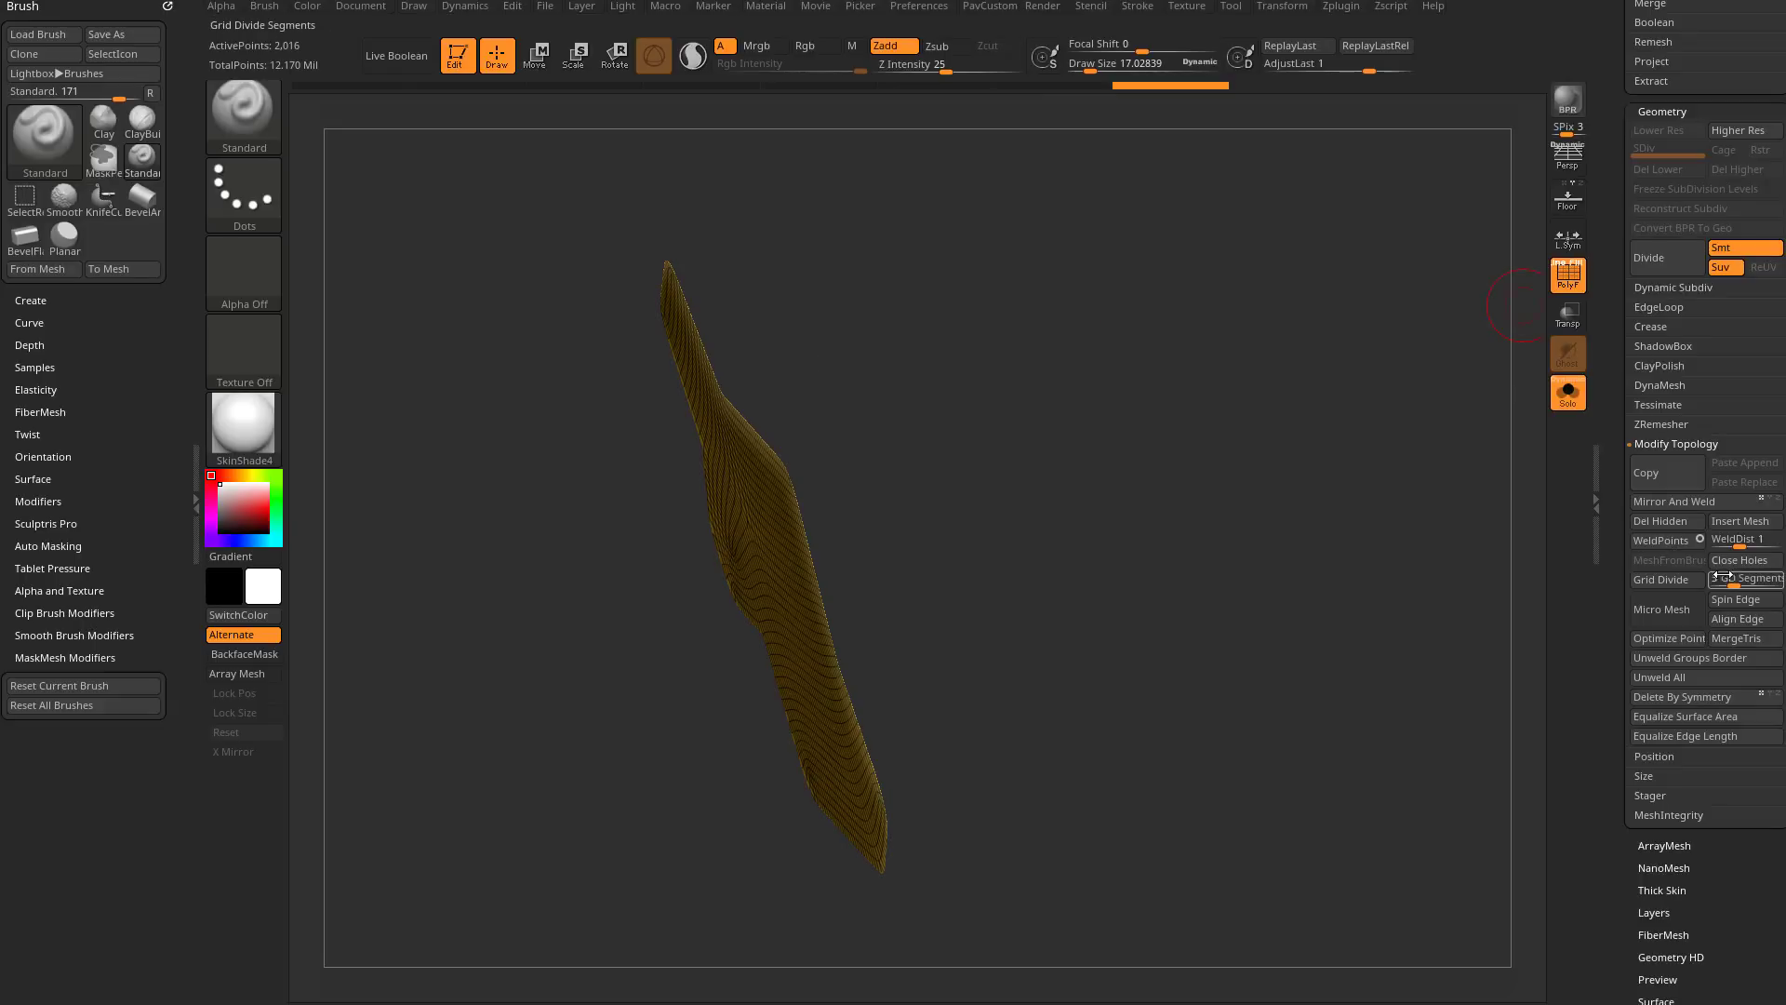
click(1673, 521)
Step: Leave solo mode and show the yellow sheet together with only the original slotted part, hiding the other bison pieces
drag(1340, 511, 1392, 479)
drag(1004, 410, 1079, 409)
click(1568, 391)
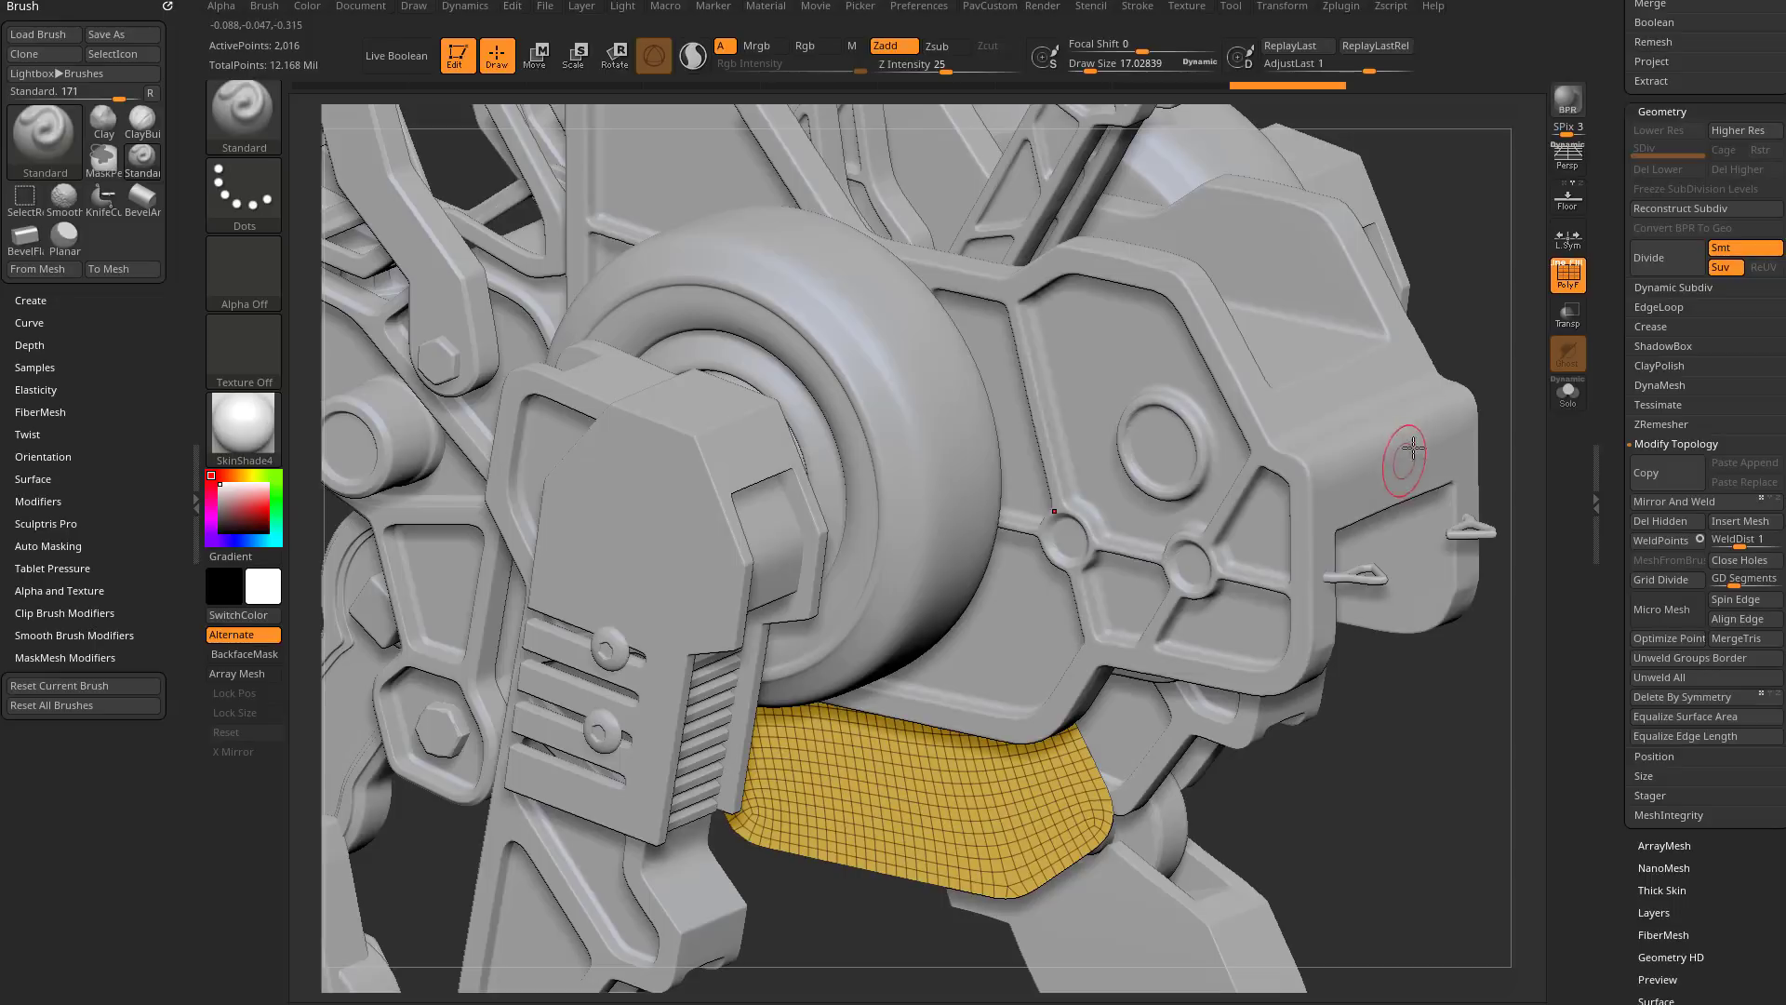
drag(1507, 422, 1454, 346)
drag(1612, 351, 1611, 532)
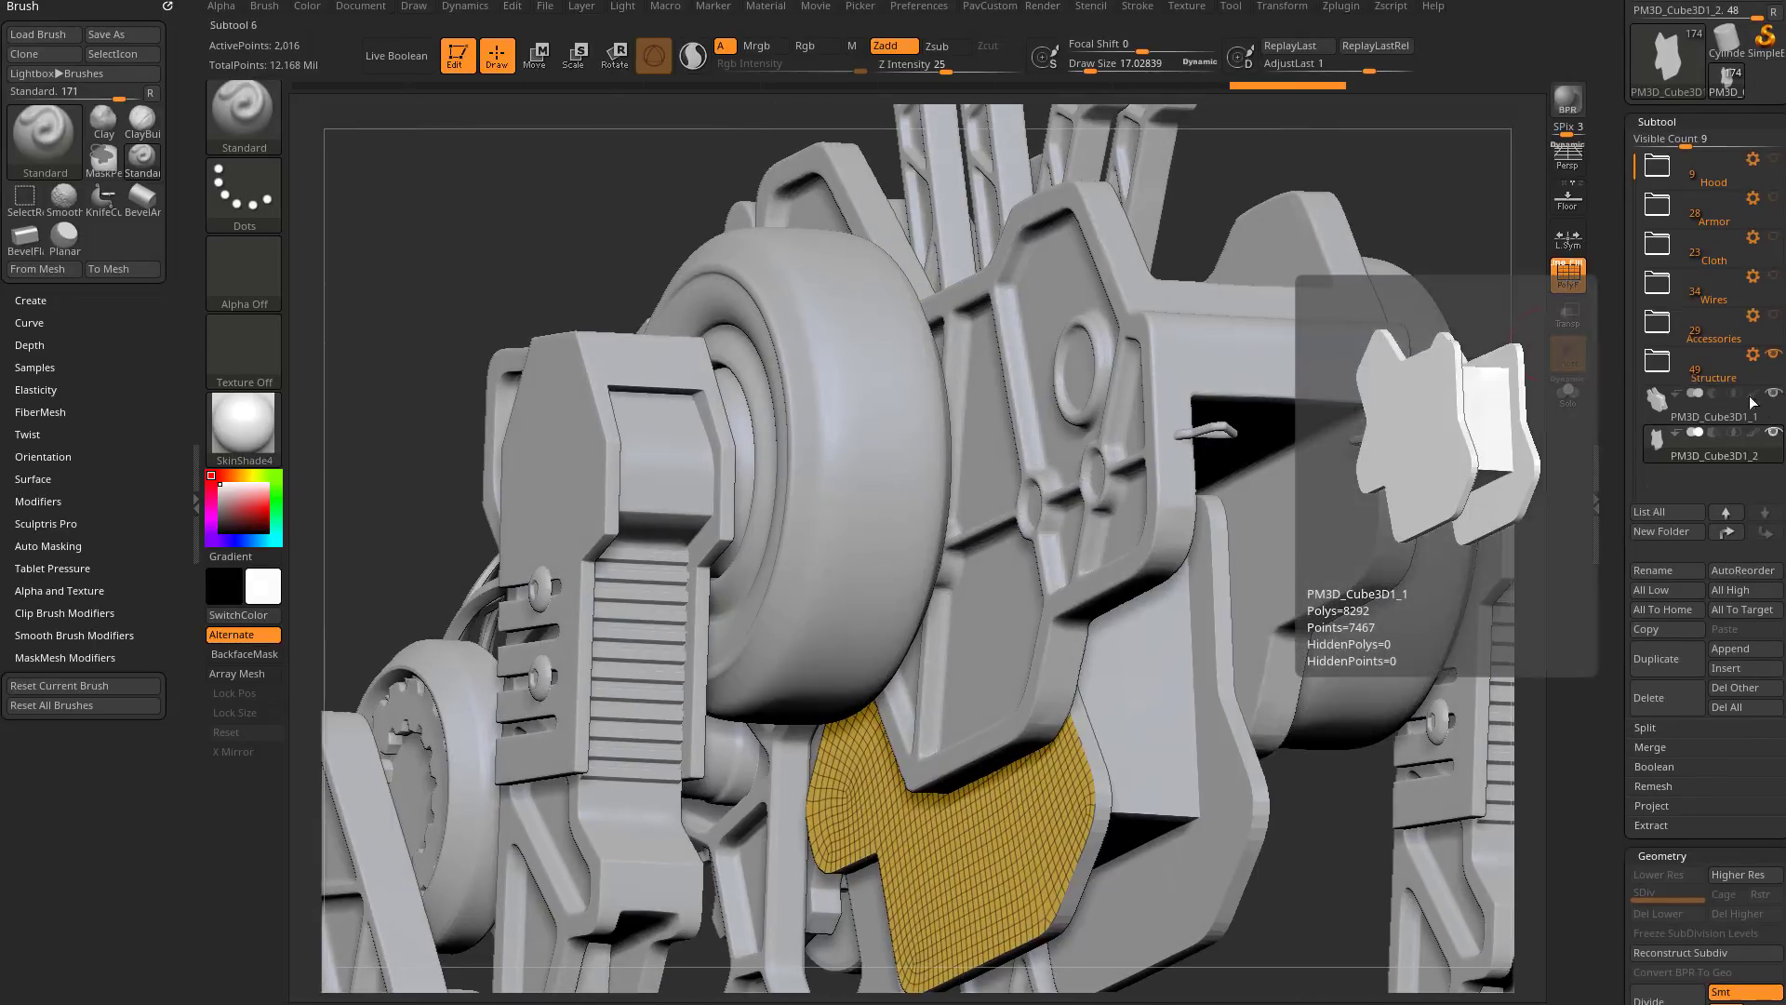
drag(1307, 781, 1628, 446)
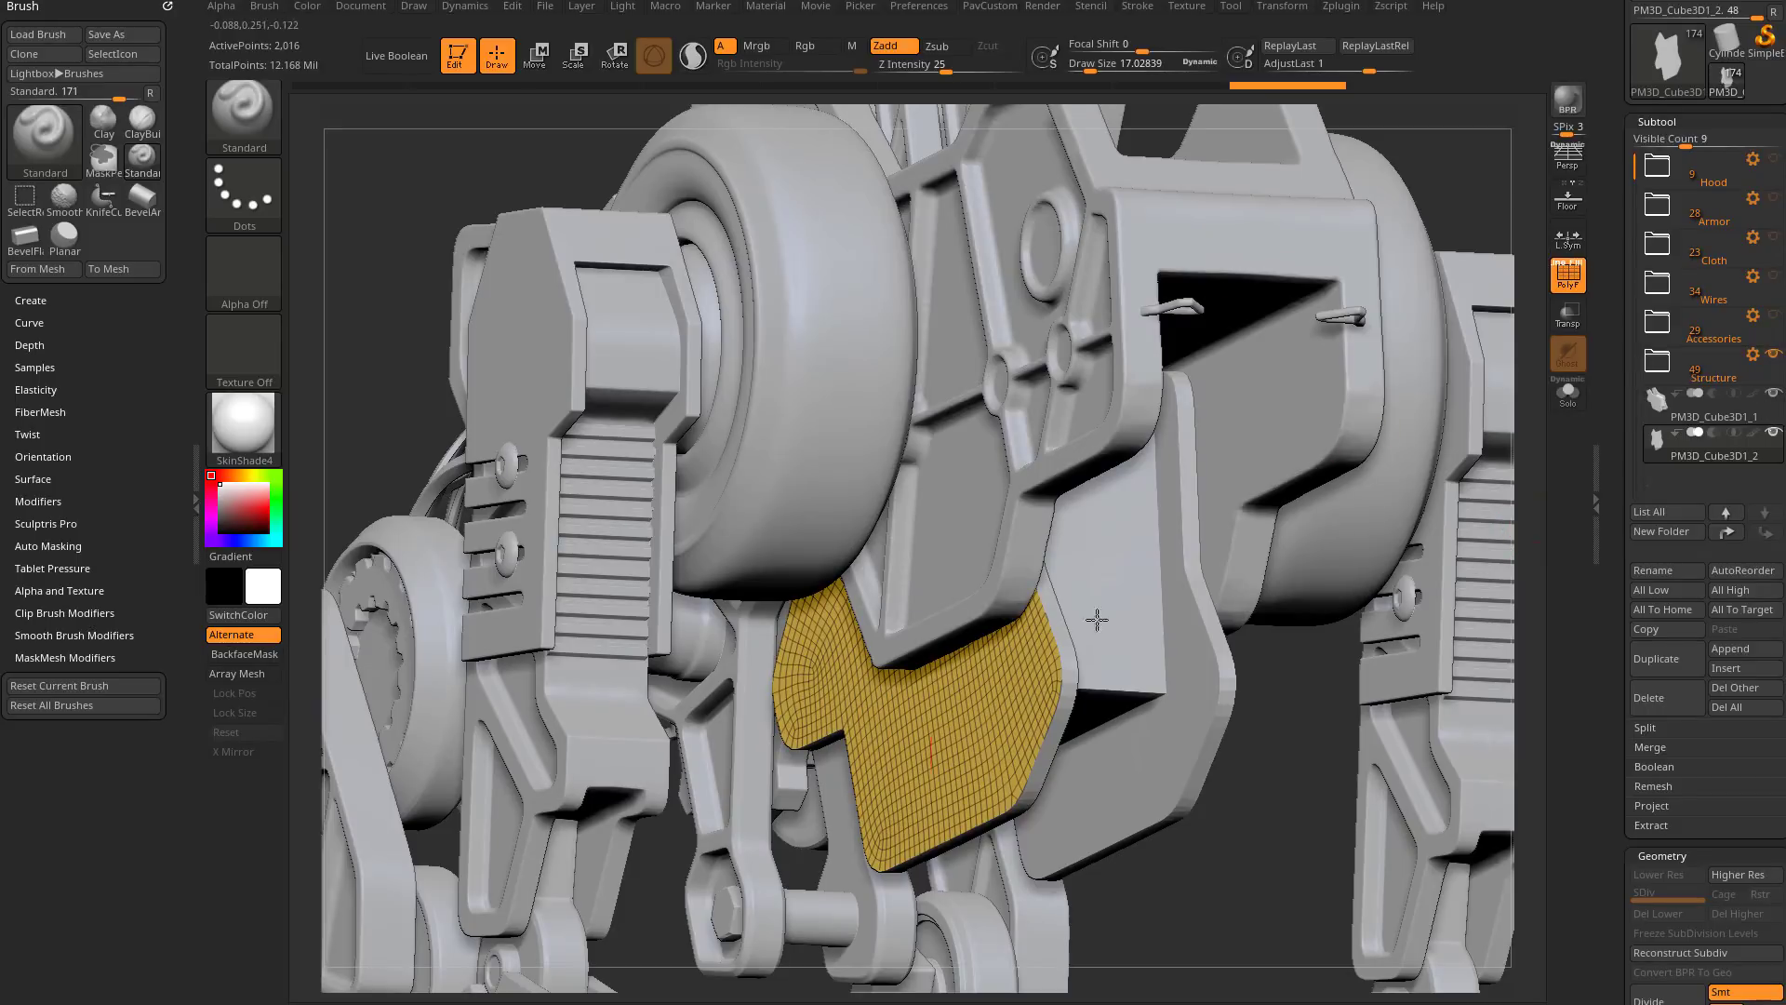
click(1774, 433)
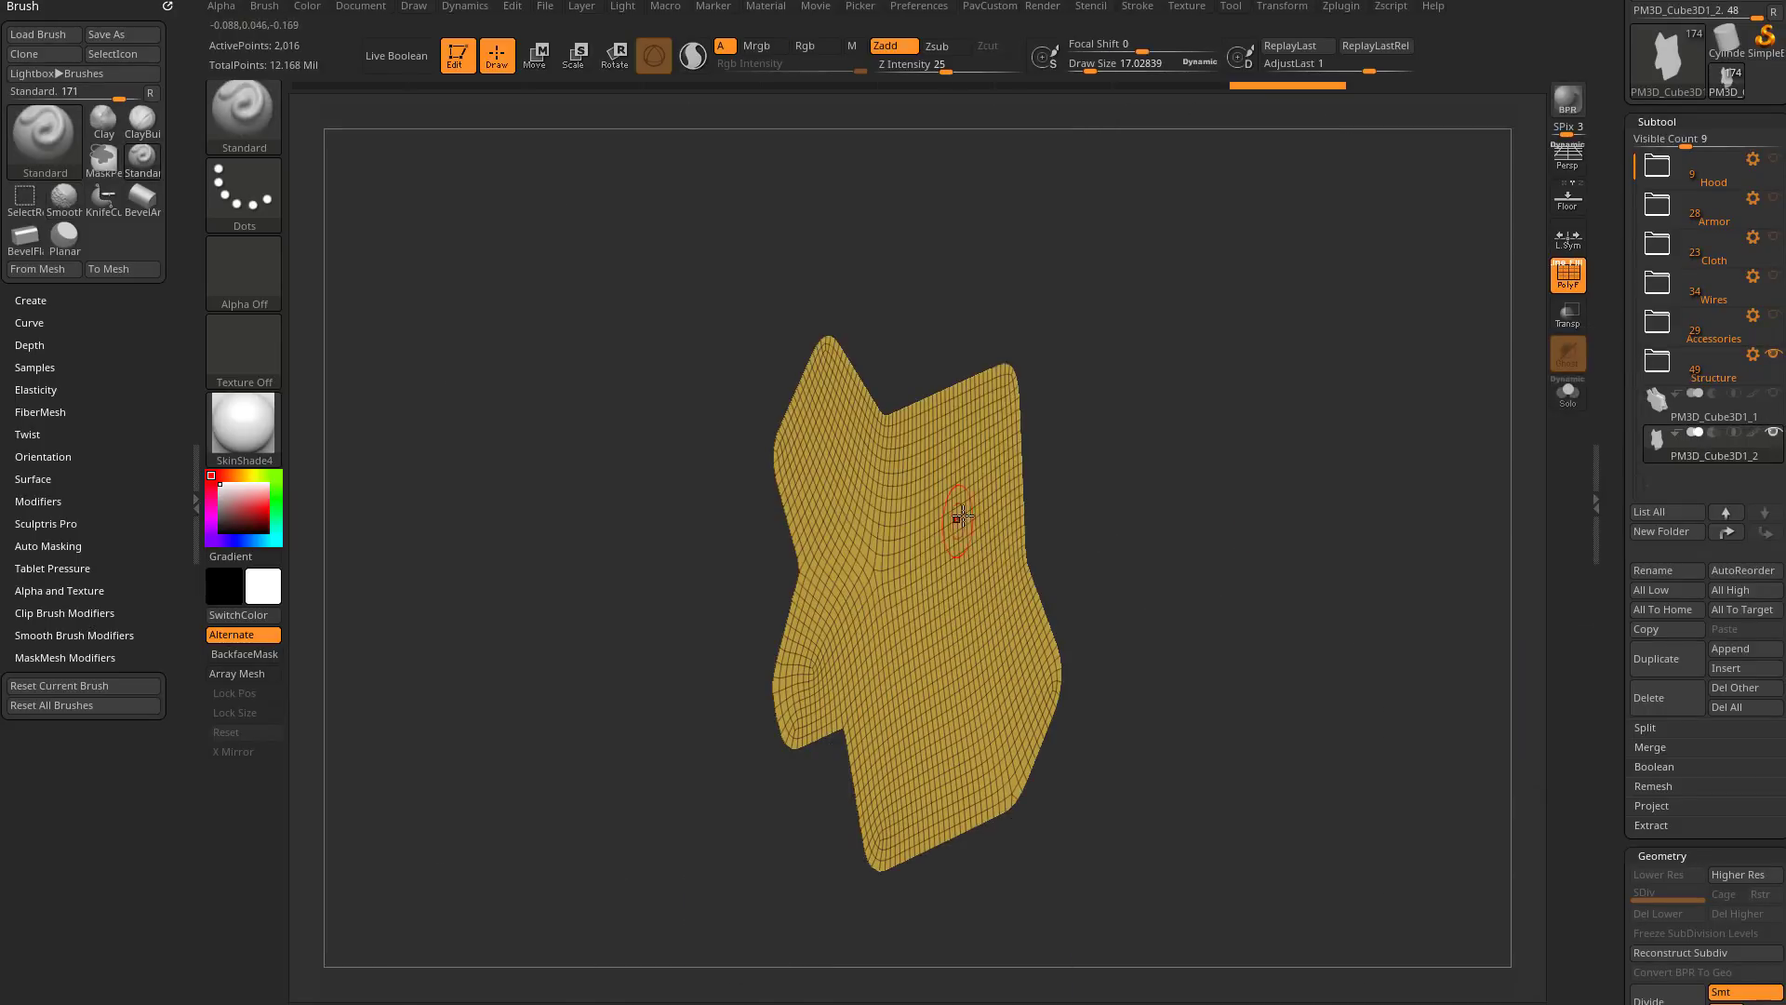
click(1773, 395)
drag(1489, 406, 1372, 420)
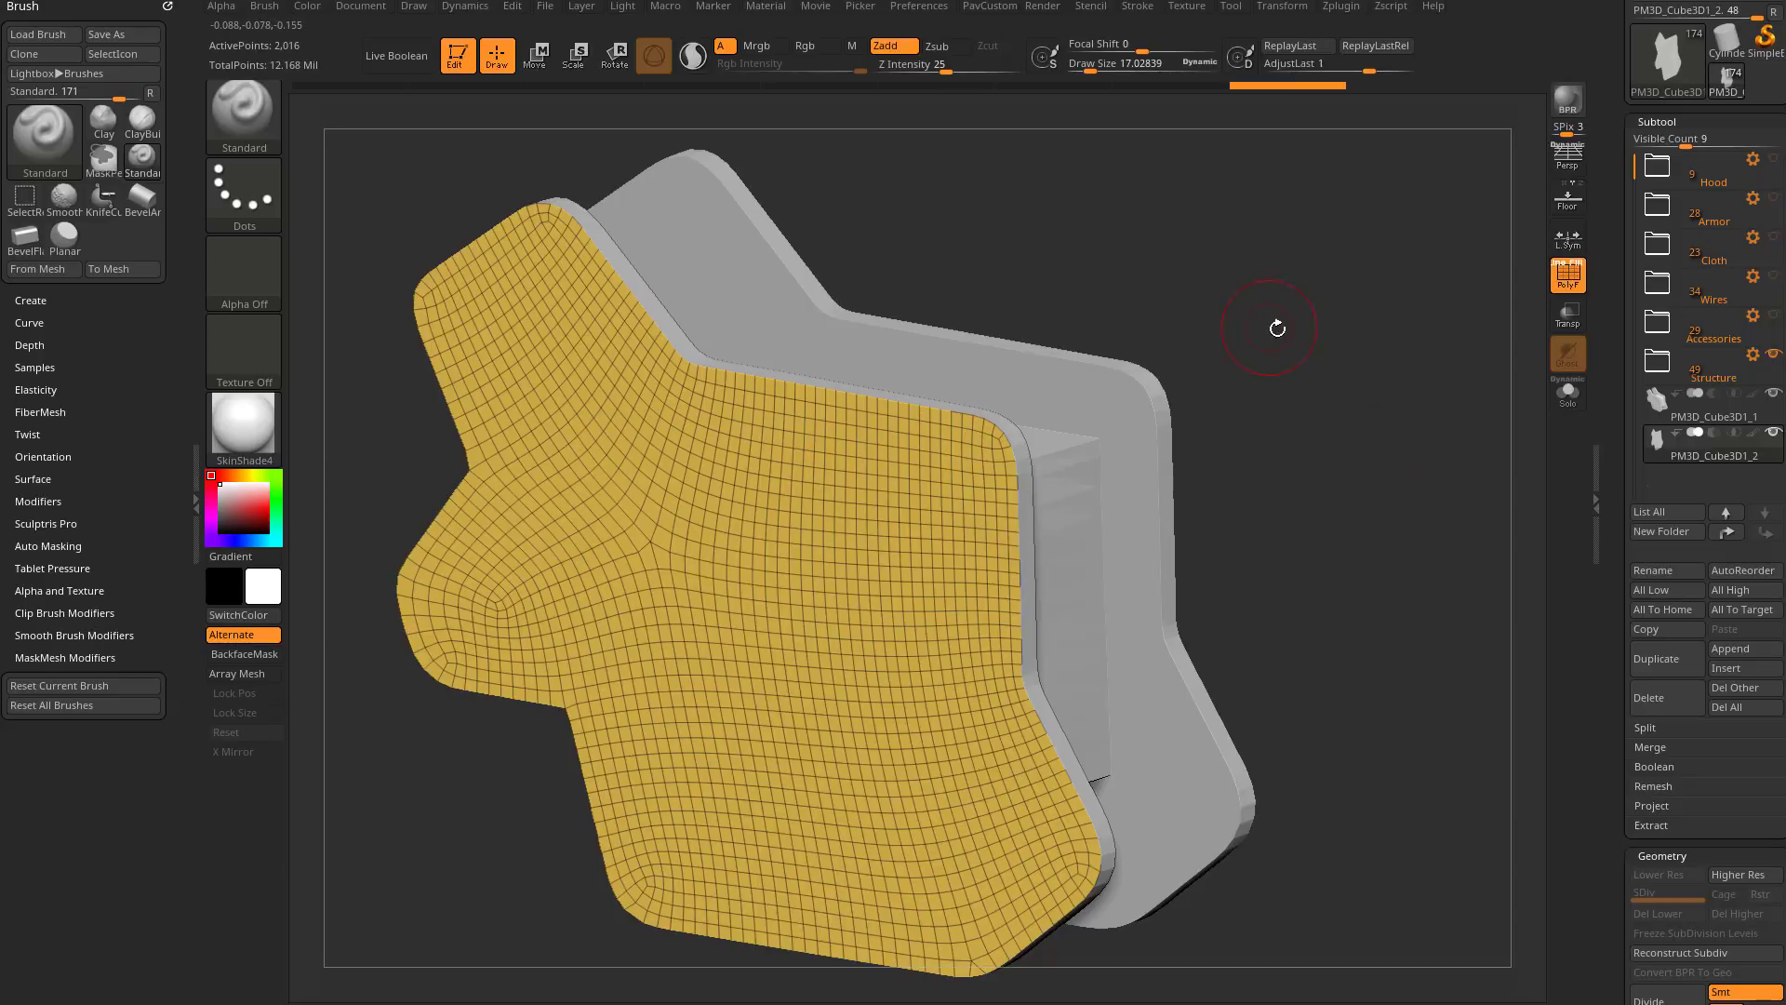
Step: Try to thicken the yellow sheet with ZModeler's QMesh action targeting Polygroup All, and undo it
mouse_move(1317, 325)
alt+mouse_down()
mouse_move(1404, 367)
mouse_move(1446, 412)
mouse_move(1415, 391)
mouse_move(1419, 428)
alt+mouse_up()
key(b)
key(z)
key(m)
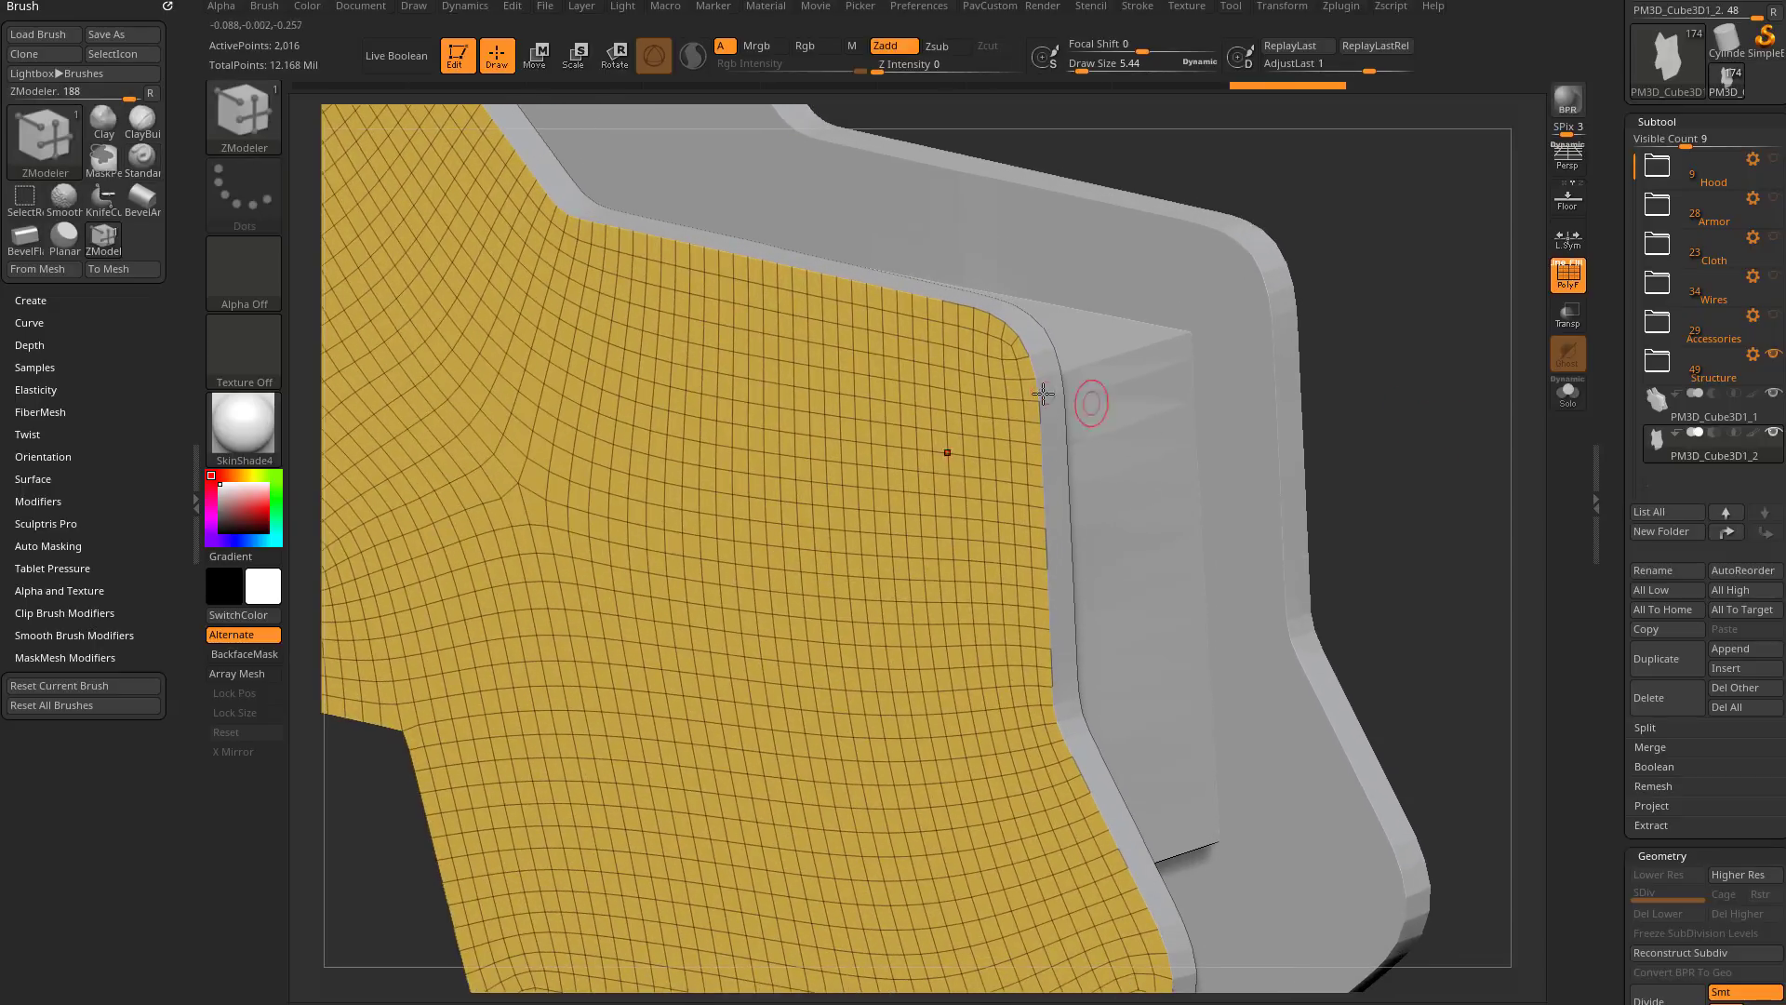
key(b)
key(z)
key(m)
key(space)
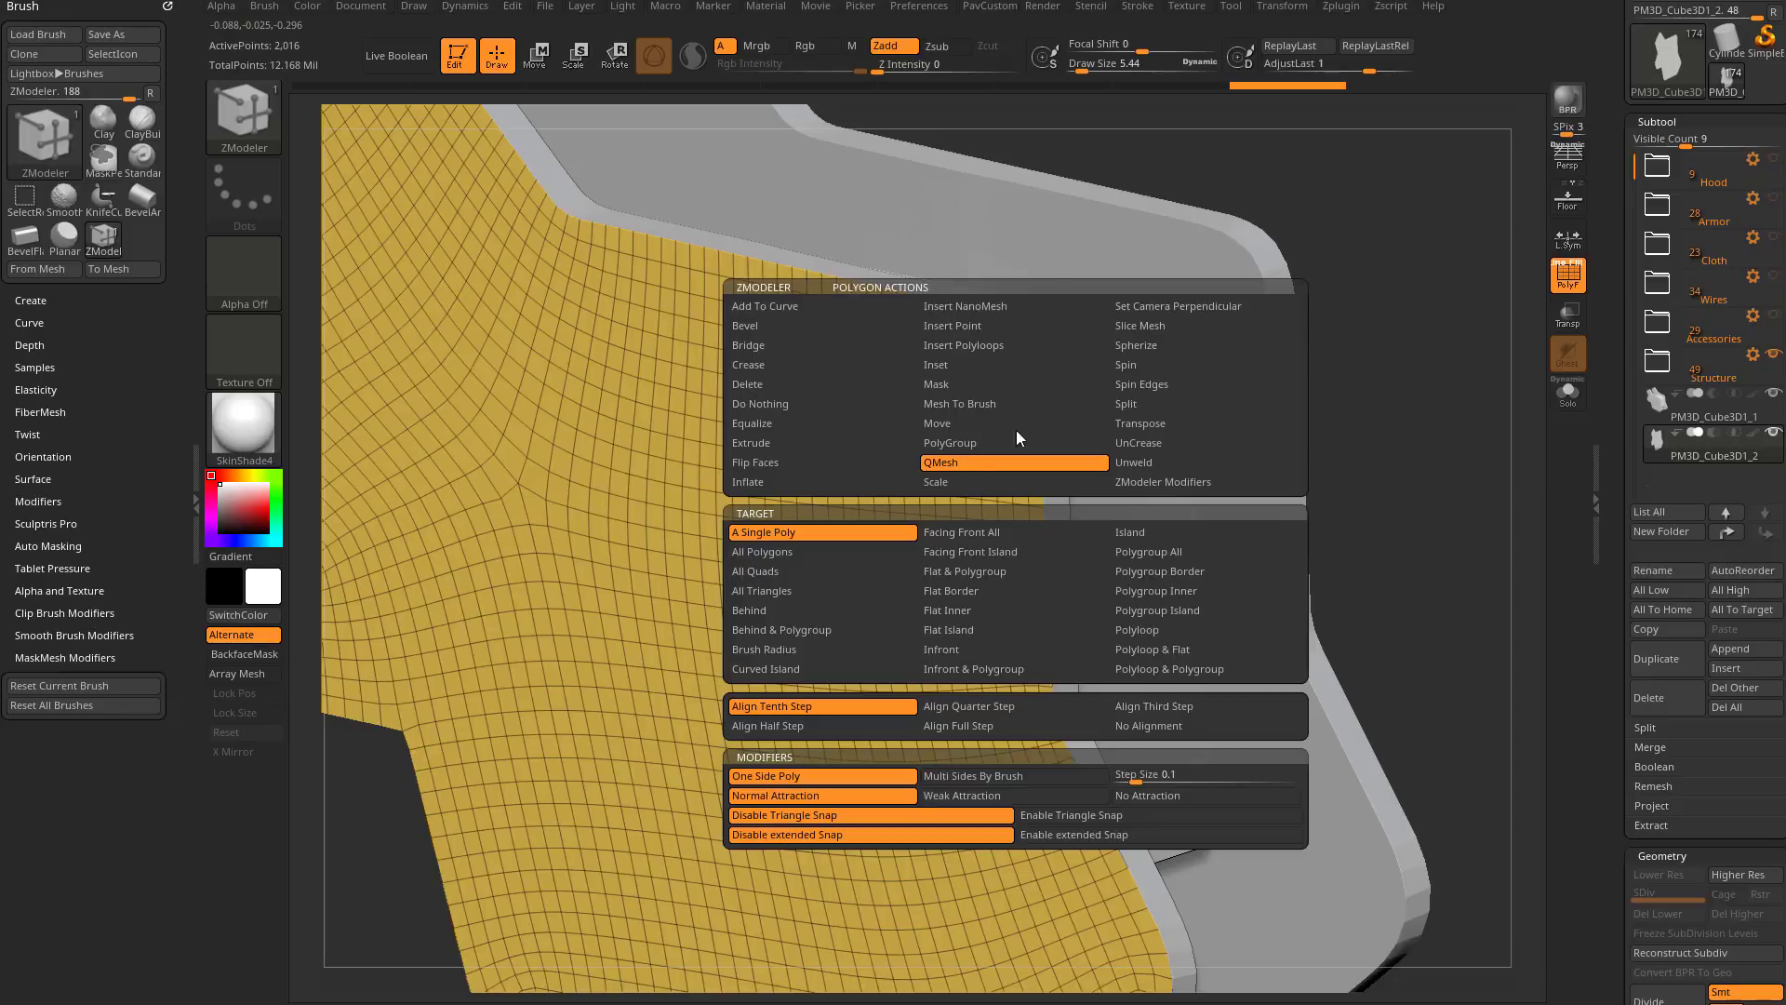
click(1207, 553)
drag(998, 465, 983, 477)
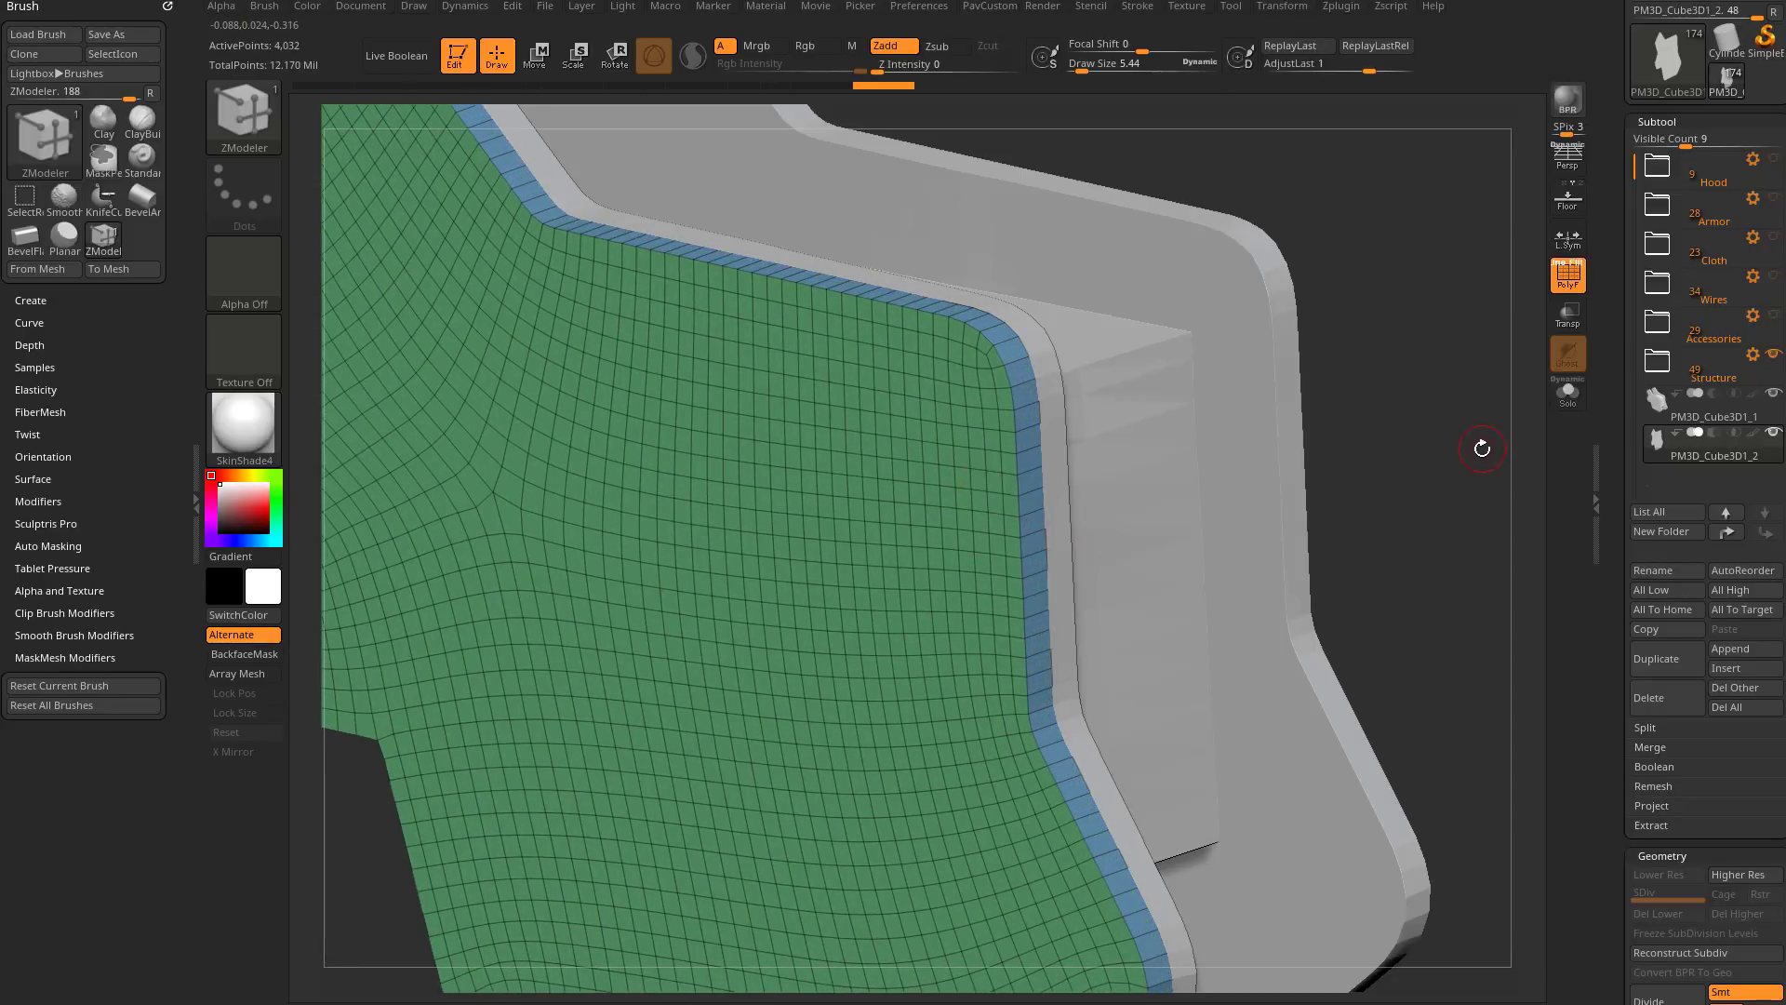
key(ctrl+z)
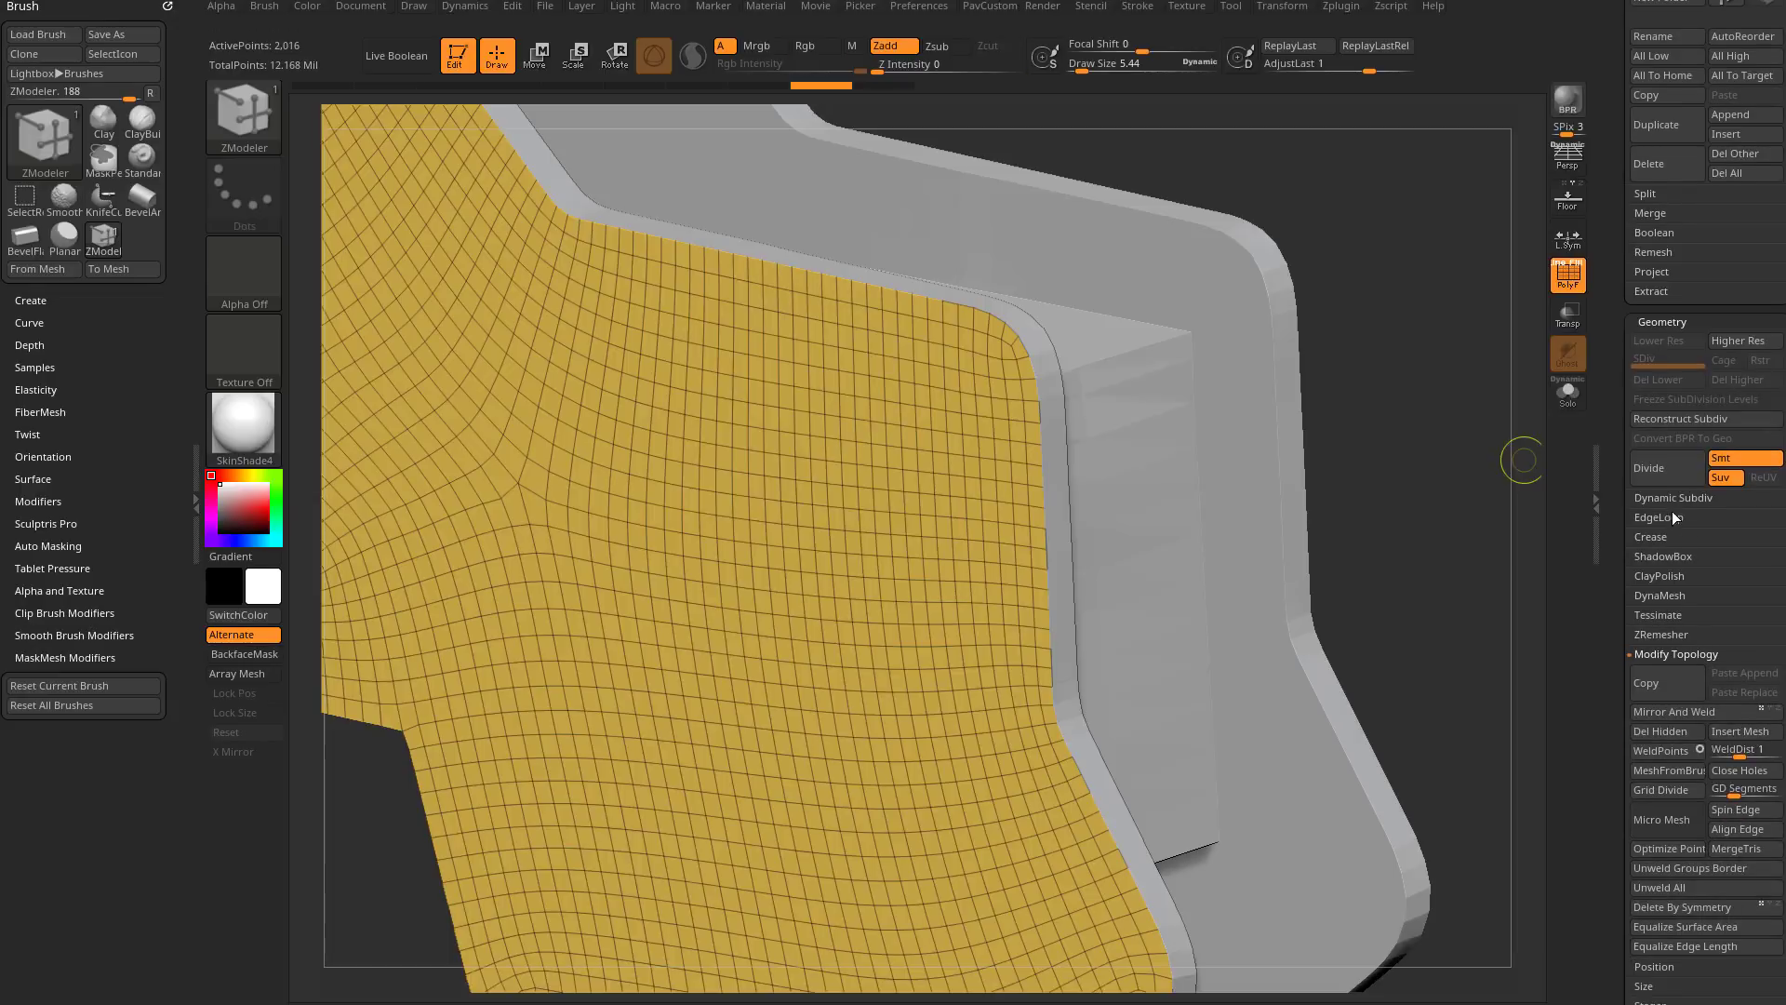
Step: Turn on Dynamic Subdiv for the yellow sheet and set its thickness to 0.00558
click(1649, 498)
click(1670, 457)
drag(1672, 530, 1709, 517)
drag(1414, 523, 1462, 493)
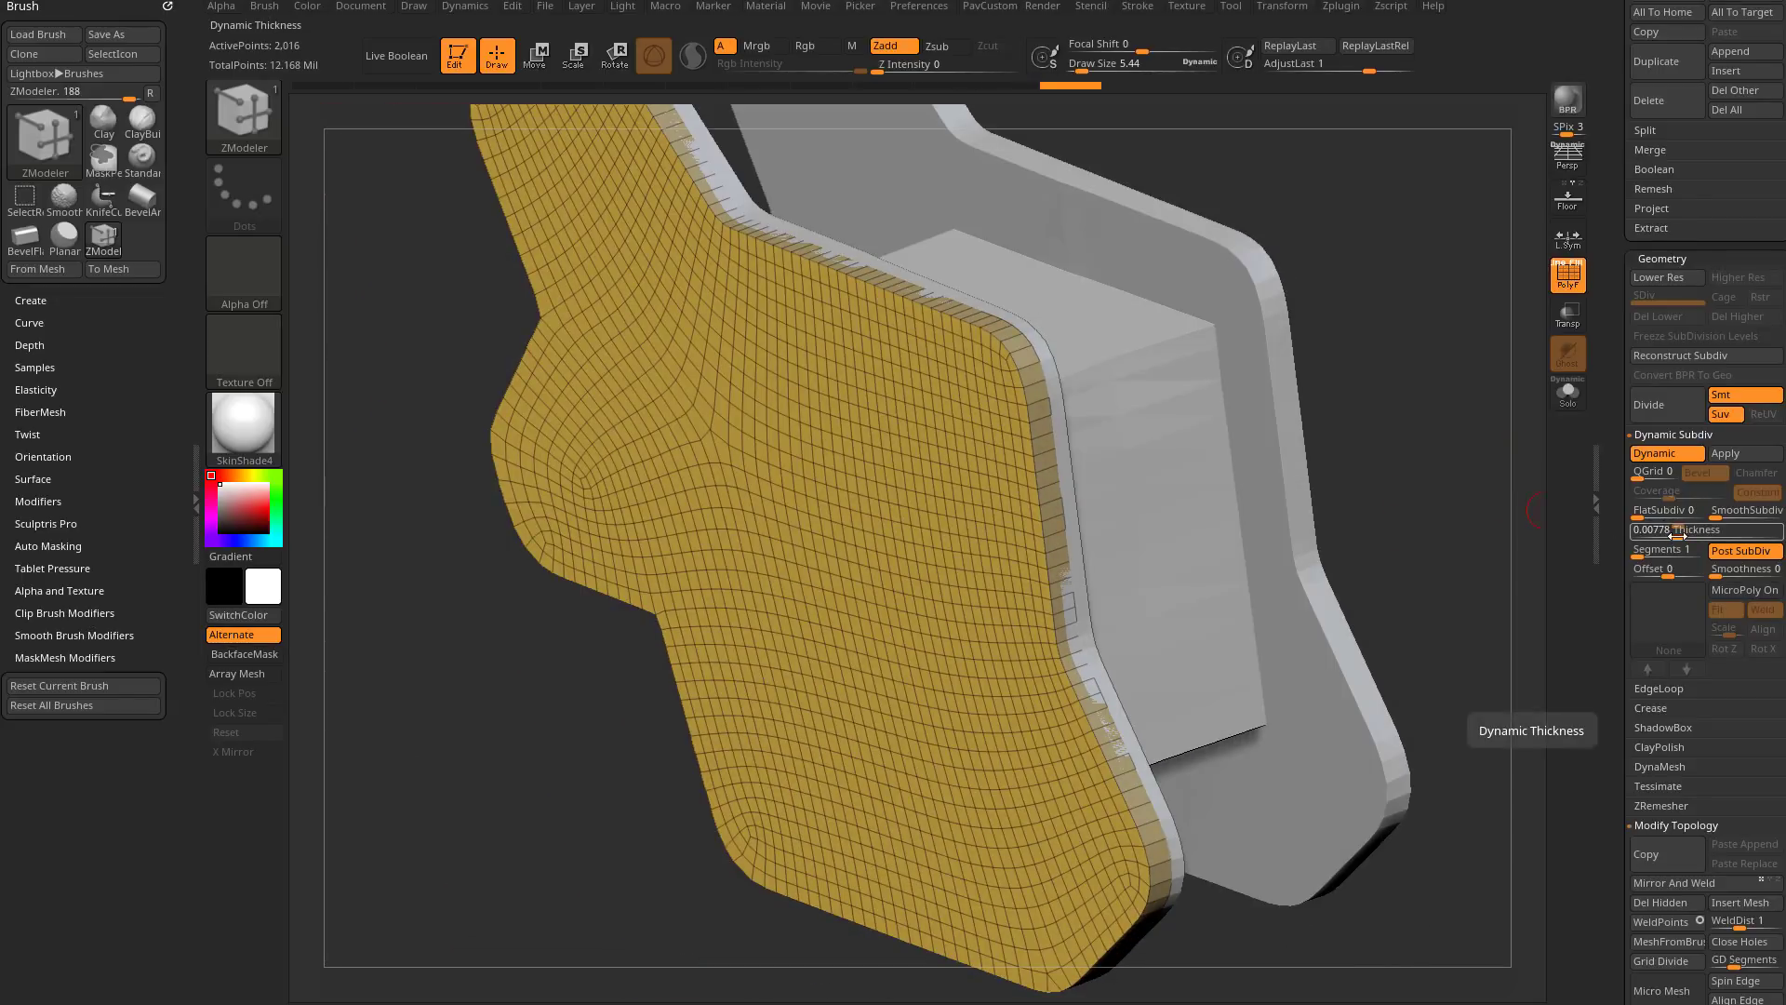
drag(1673, 532, 1676, 531)
drag(1371, 509, 1363, 470)
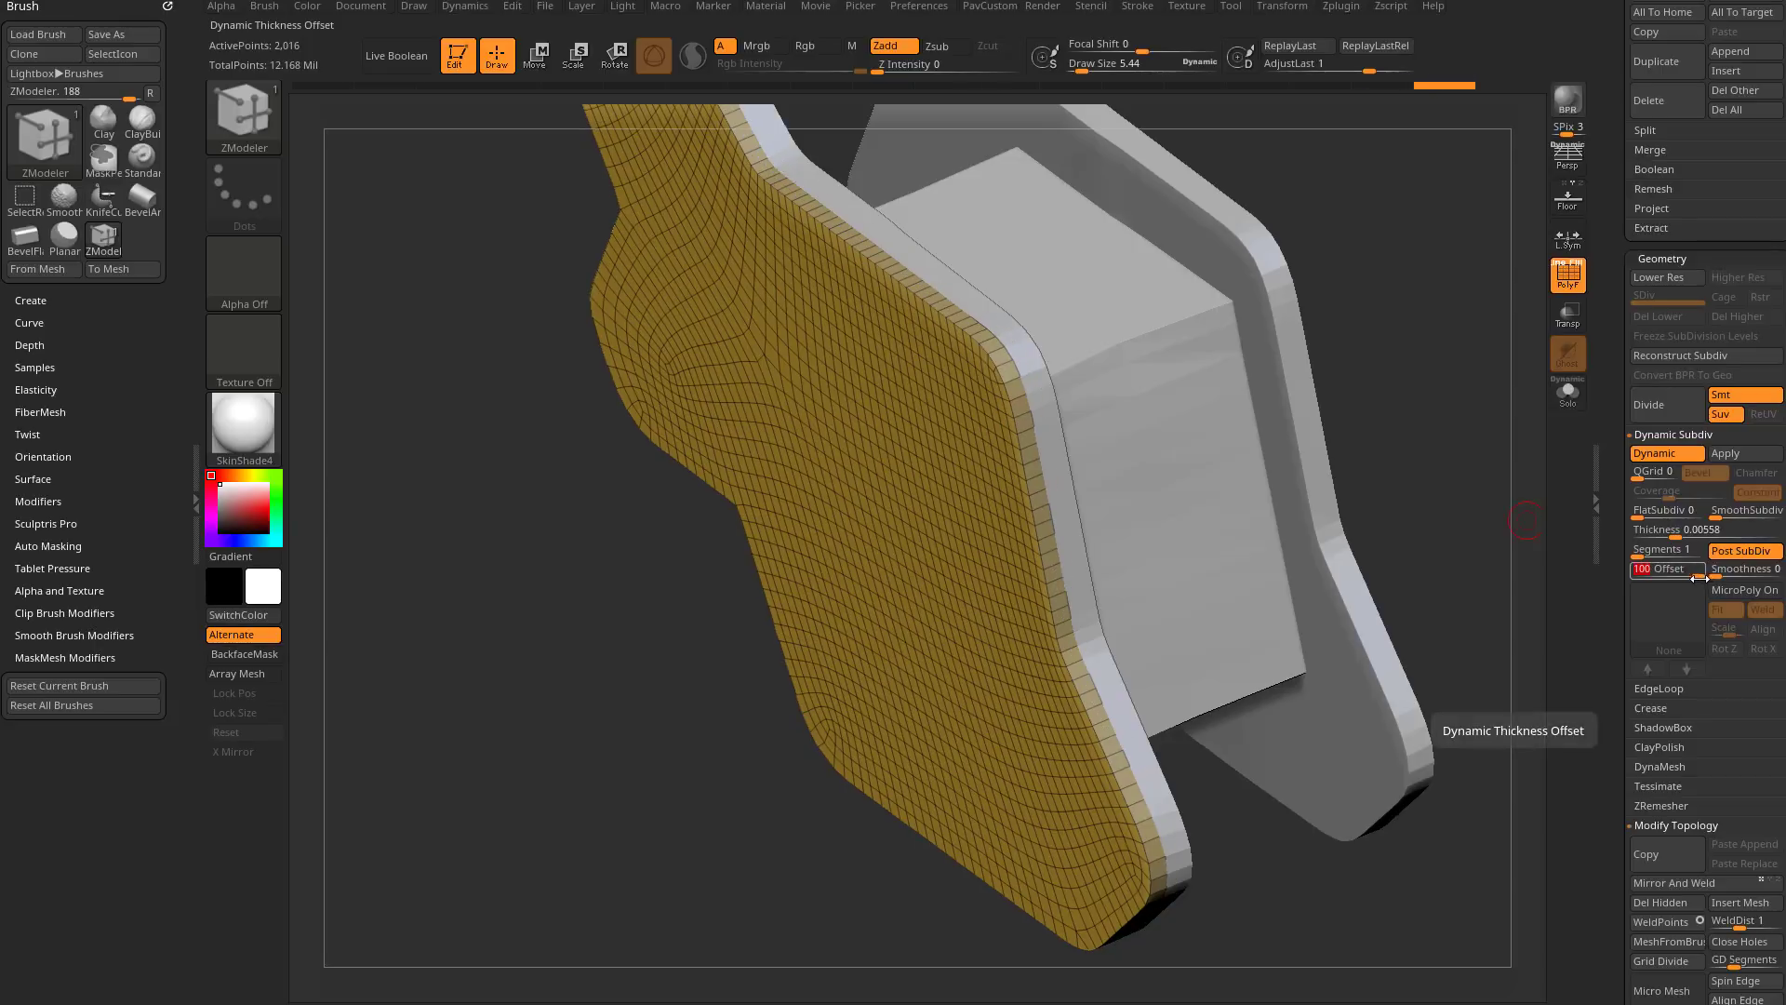
Step: Test the dynamic thickness offset at -100, set it to 100, and set the thickness to 0.00963
click(1633, 572)
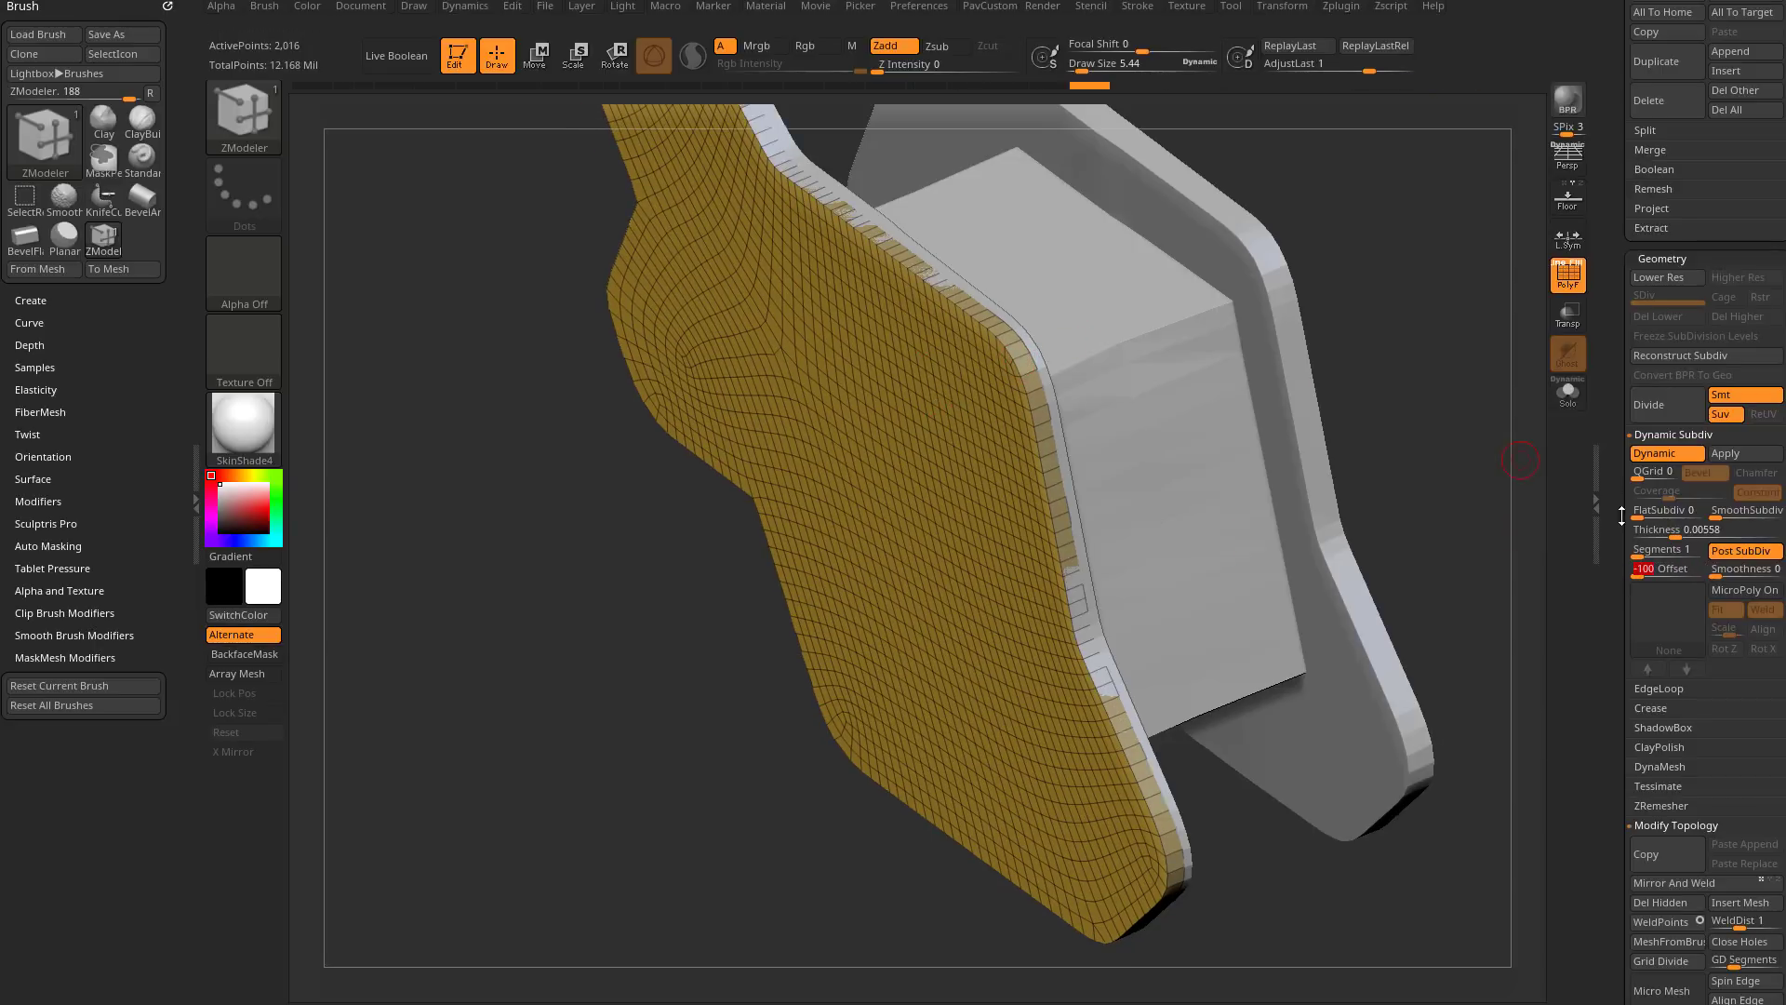
click(1690, 535)
drag(1689, 535, 1708, 571)
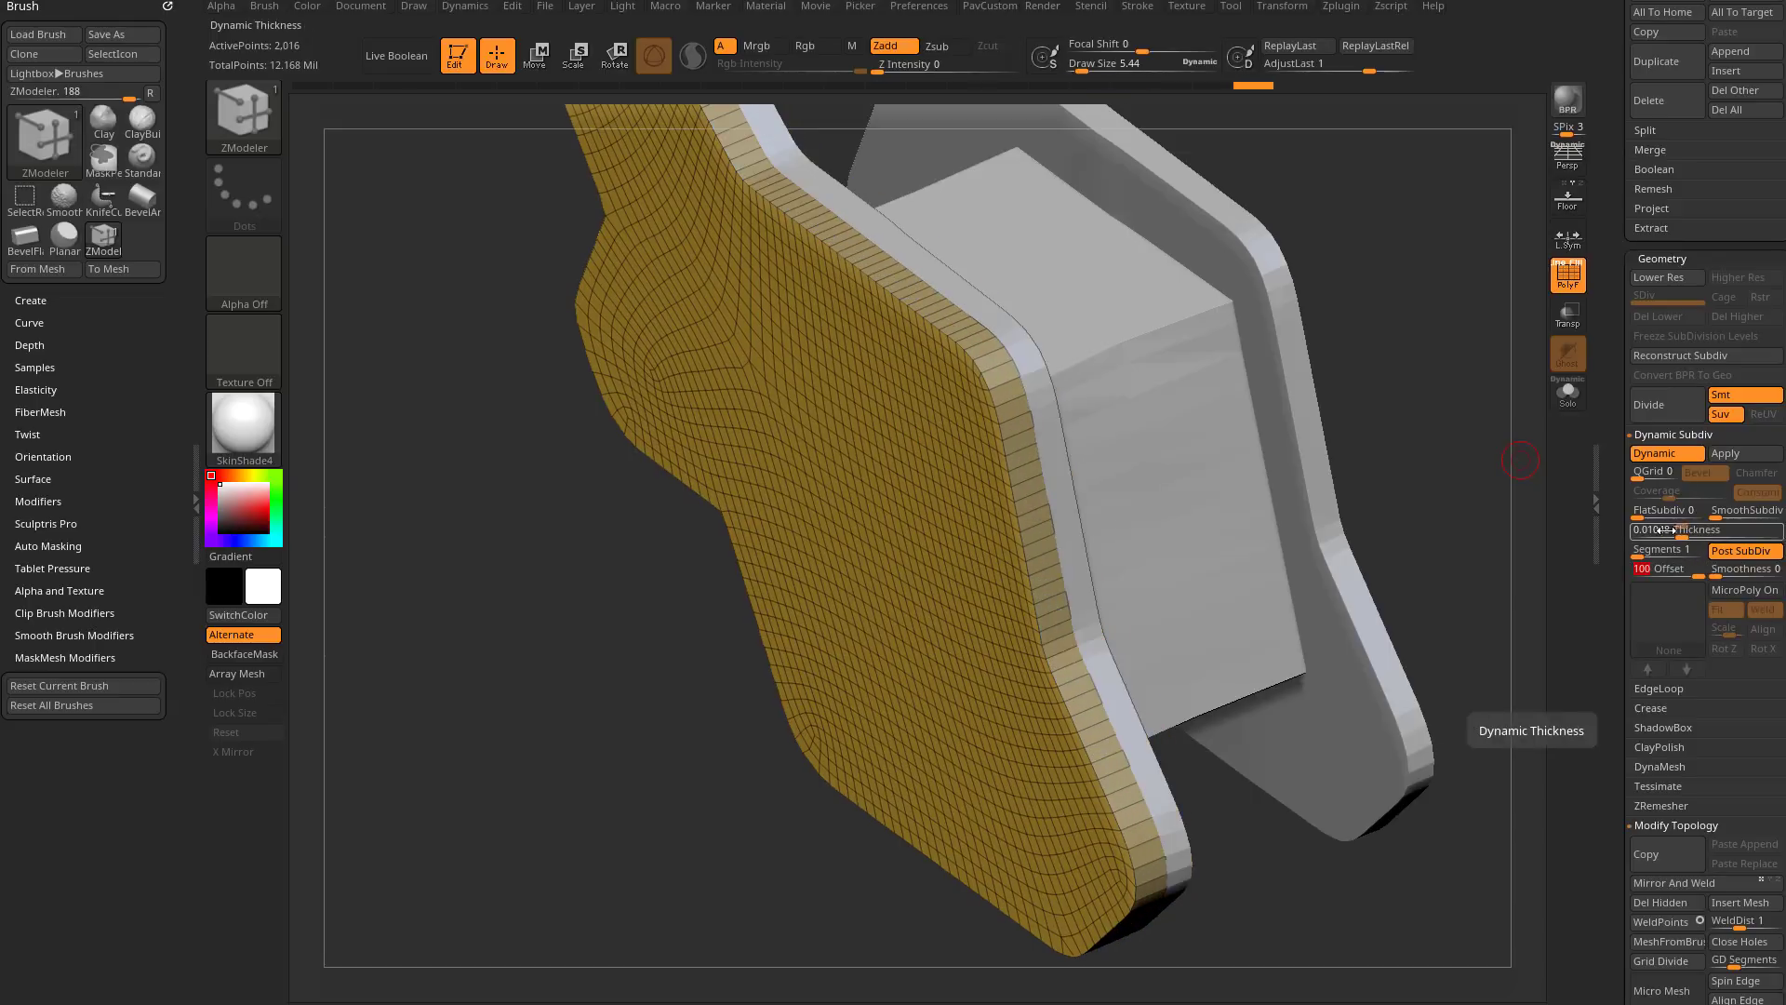
drag(1677, 531, 1680, 532)
mouse_move(1413, 443)
mouse_down()
mouse_move(1445, 380)
mouse_move(1505, 418)
mouse_move(1431, 425)
mouse_up()
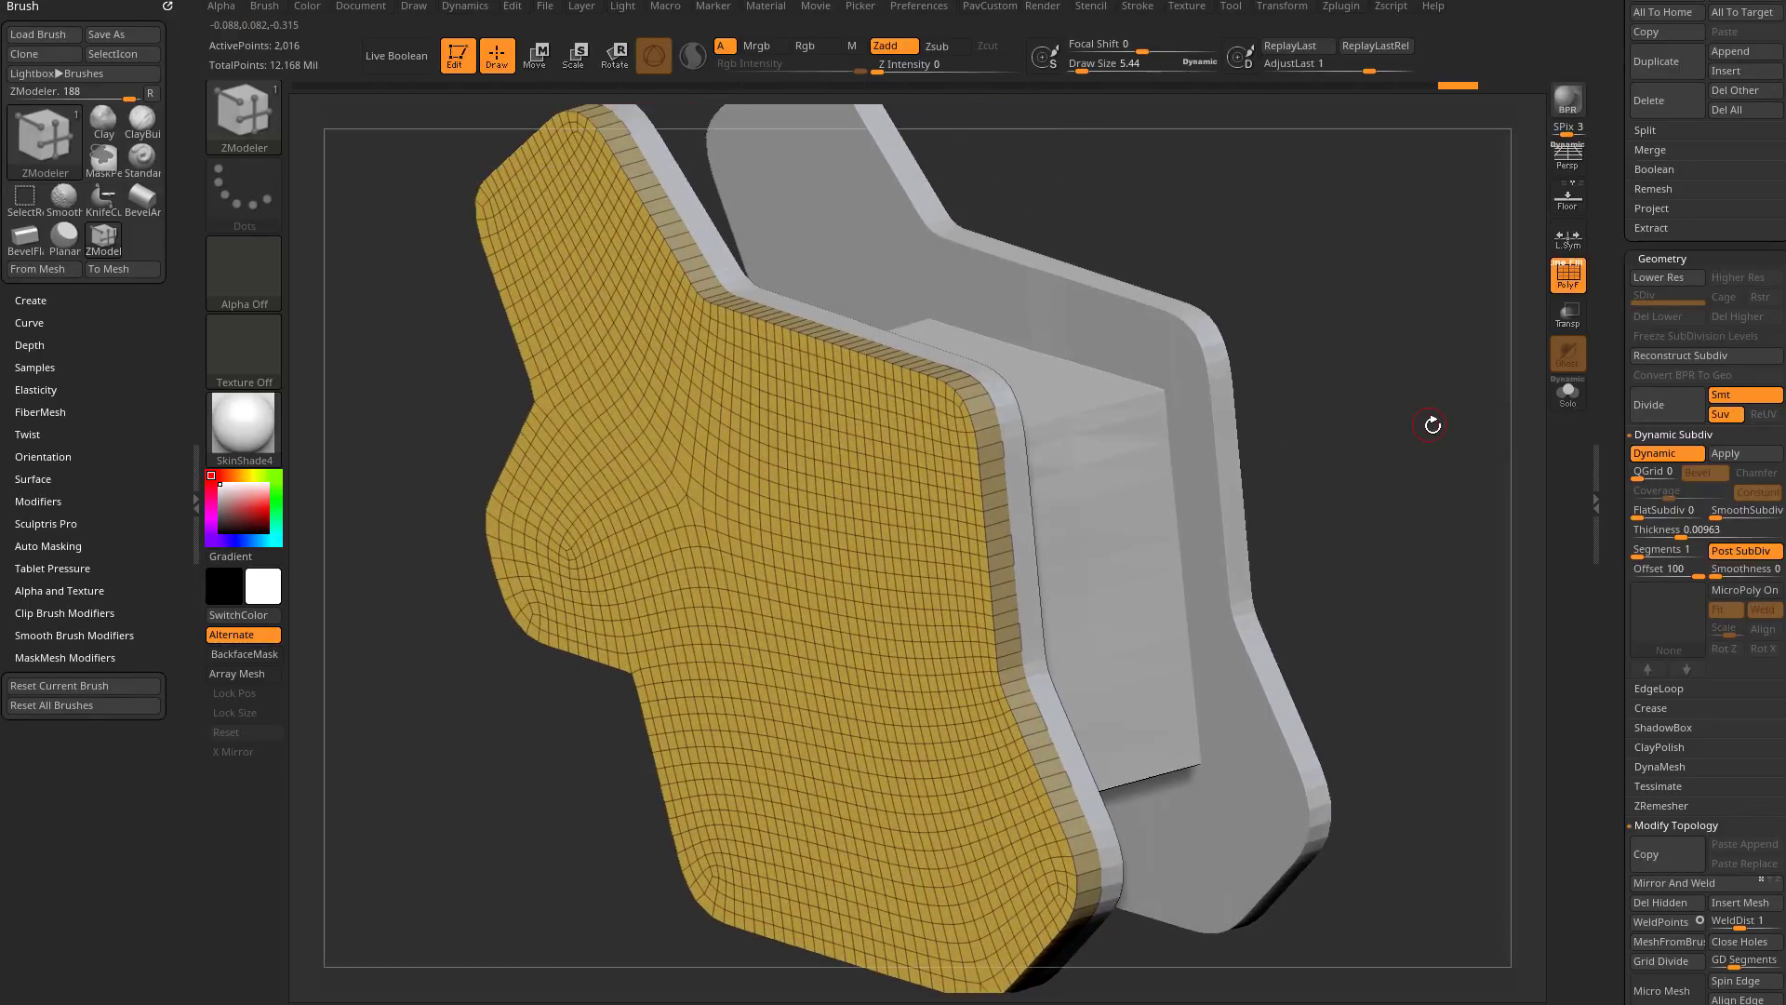
Step: Compare the sheet with Dynamic Subdiv off and on, and apply the dynamic thickness as real geometry
click(1671, 457)
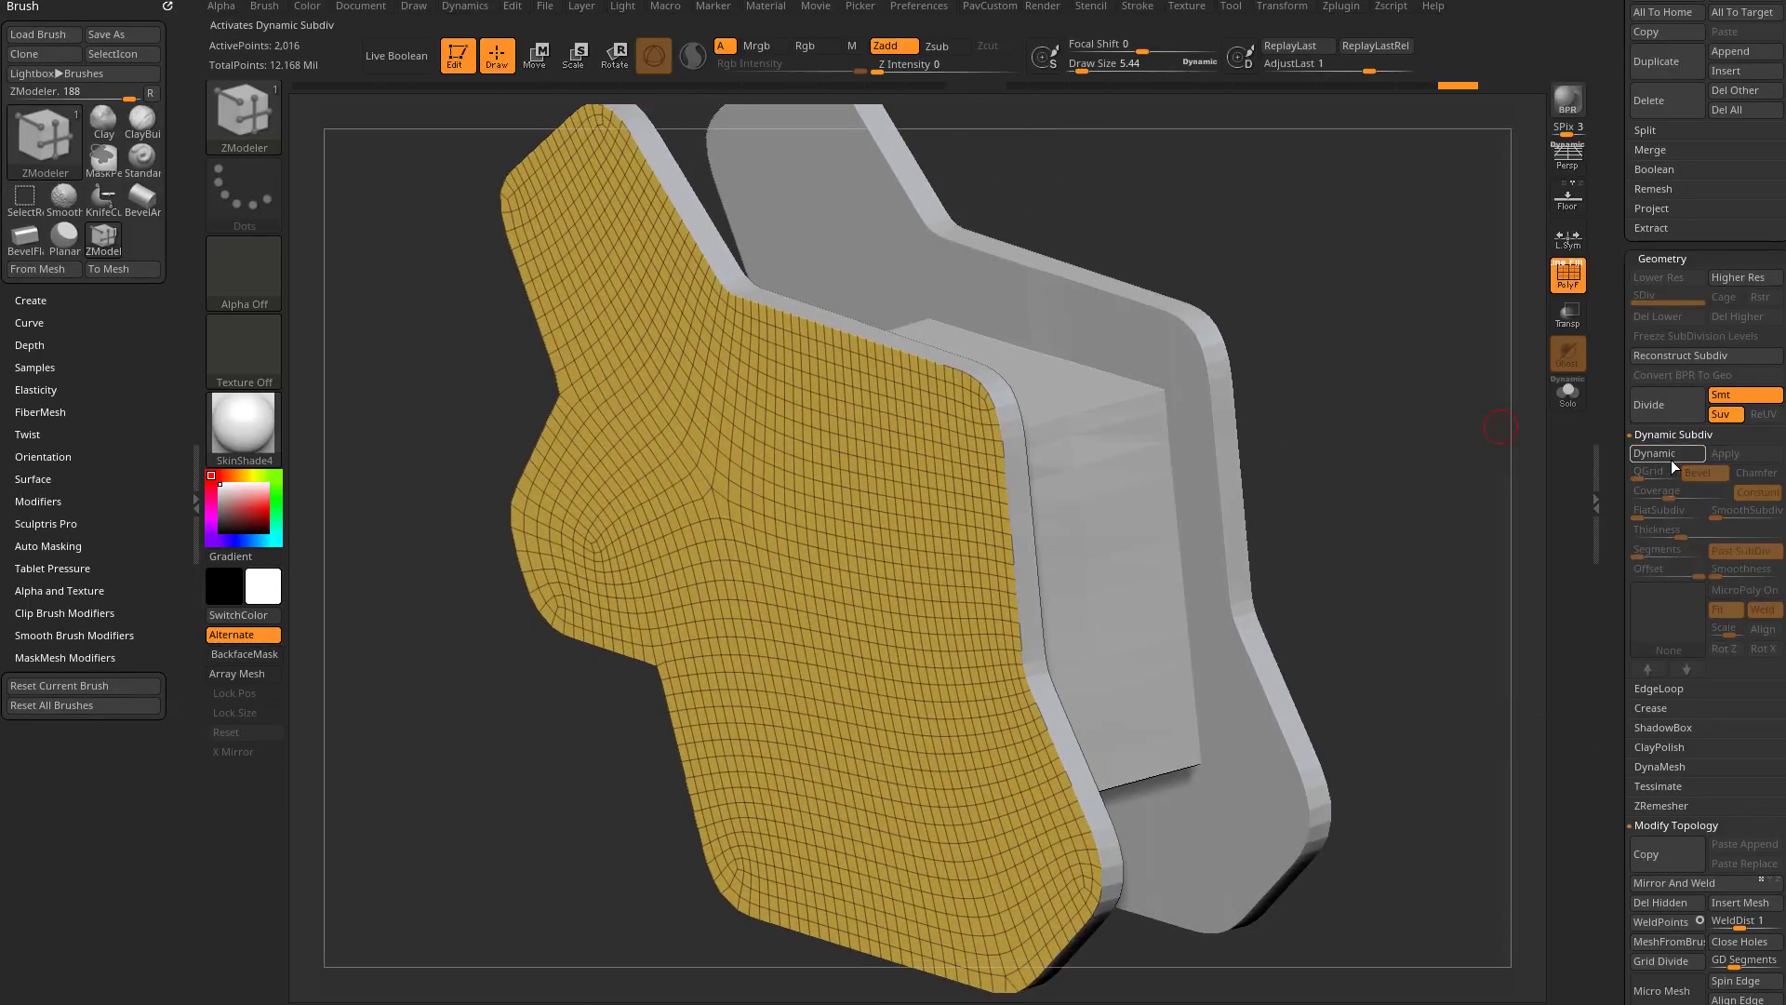
click(1675, 454)
click(1675, 454)
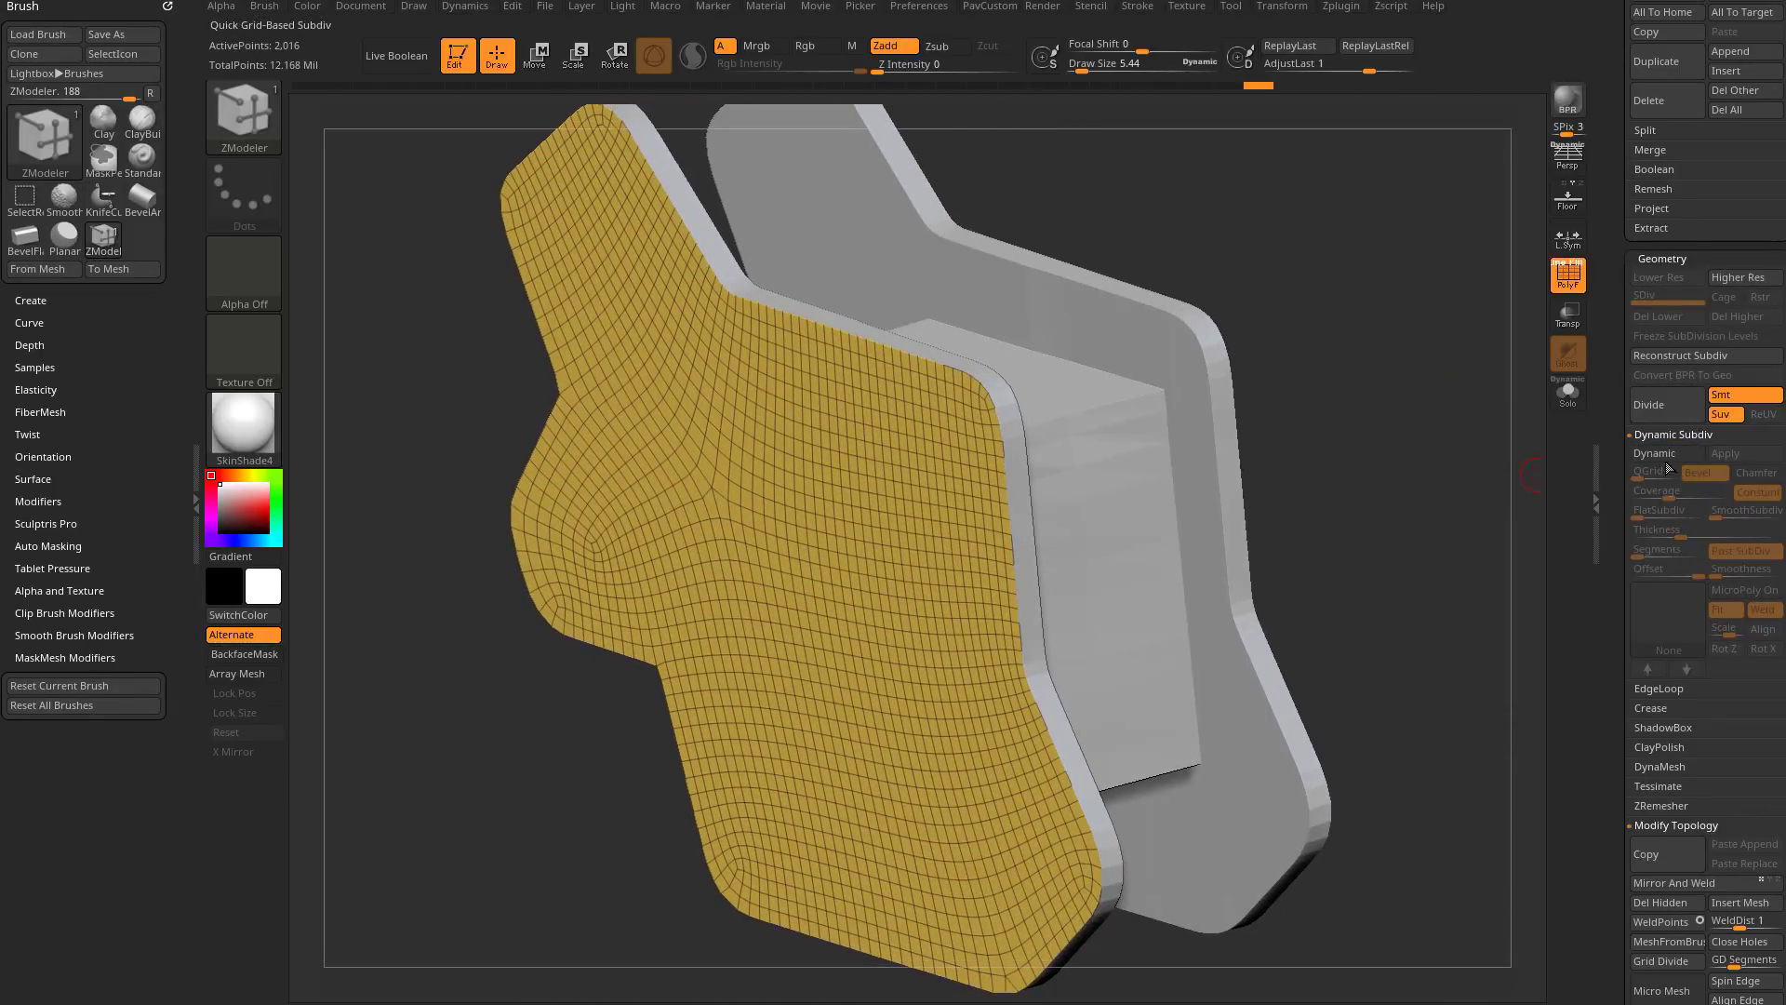
click(1665, 456)
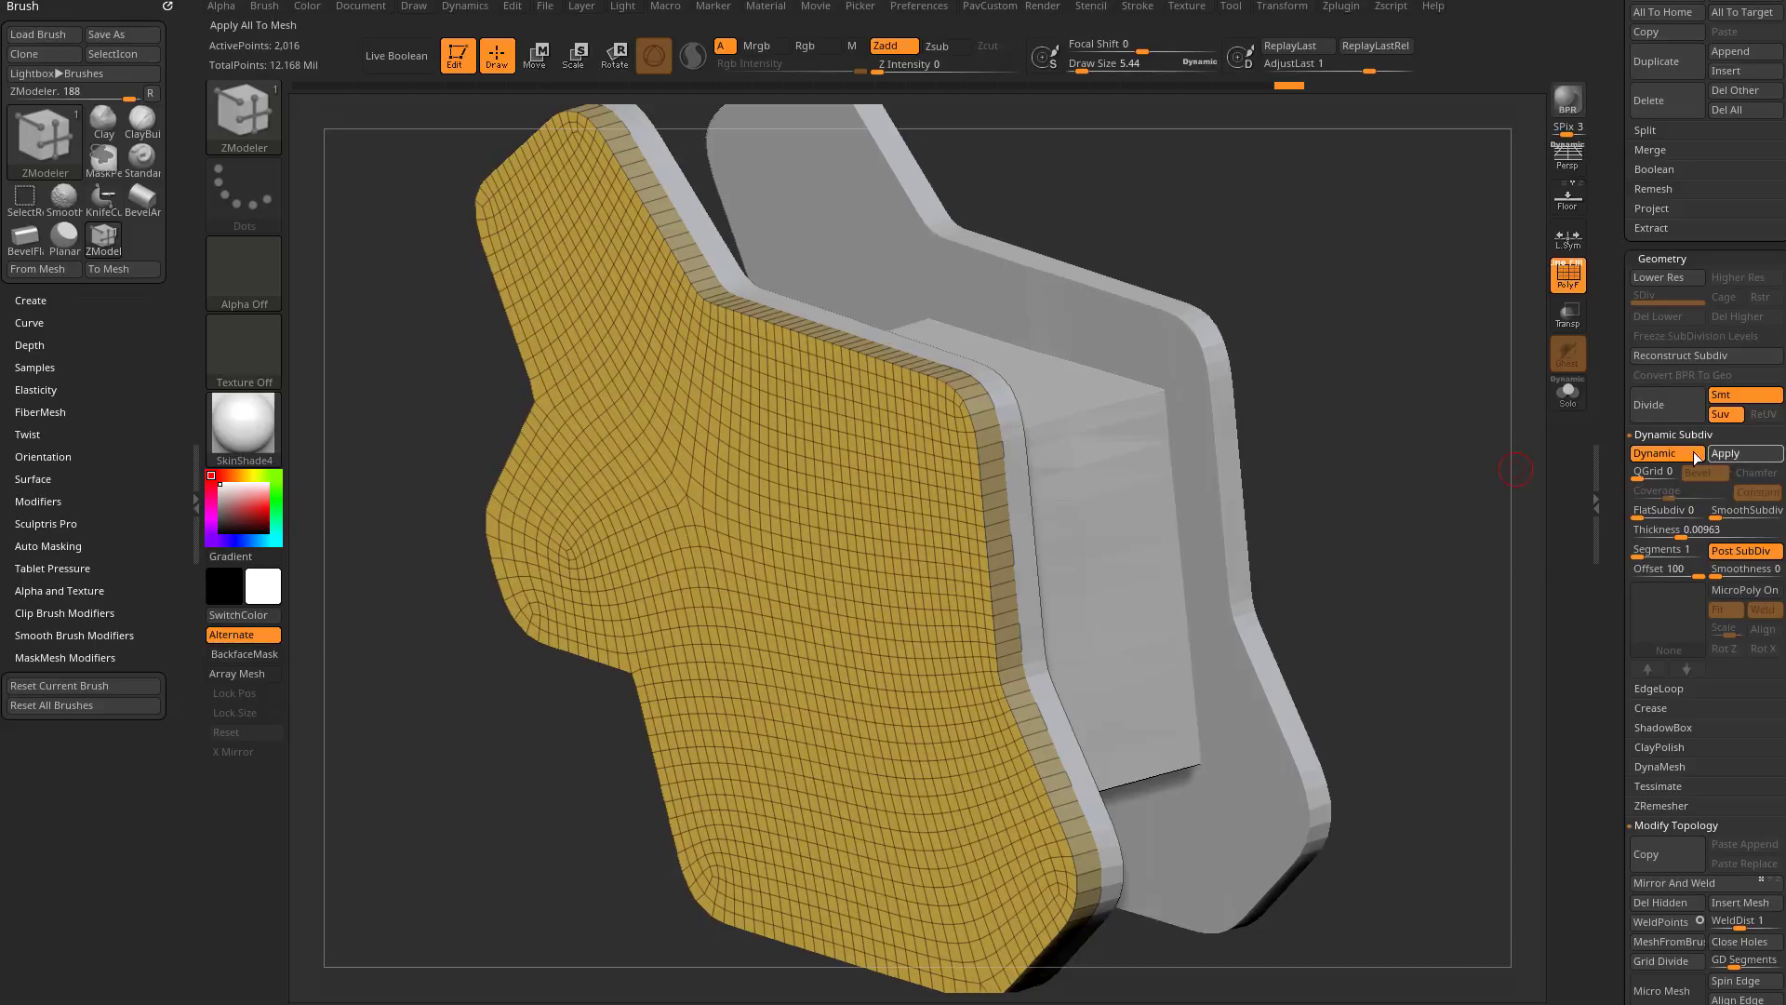
click(1717, 457)
mouse_move(1433, 528)
mouse_down()
mouse_move(1408, 519)
mouse_move(1446, 507)
mouse_up()
mouse_move(1400, 375)
mouse_down()
mouse_move(1392, 412)
mouse_move(1368, 418)
mouse_move(1436, 387)
mouse_move(1407, 391)
mouse_up()
Step: Switch to the Standard brush, check the thickened plate on its own, and set the draw size to 13.8316
key(b)
key(s)
key(t)
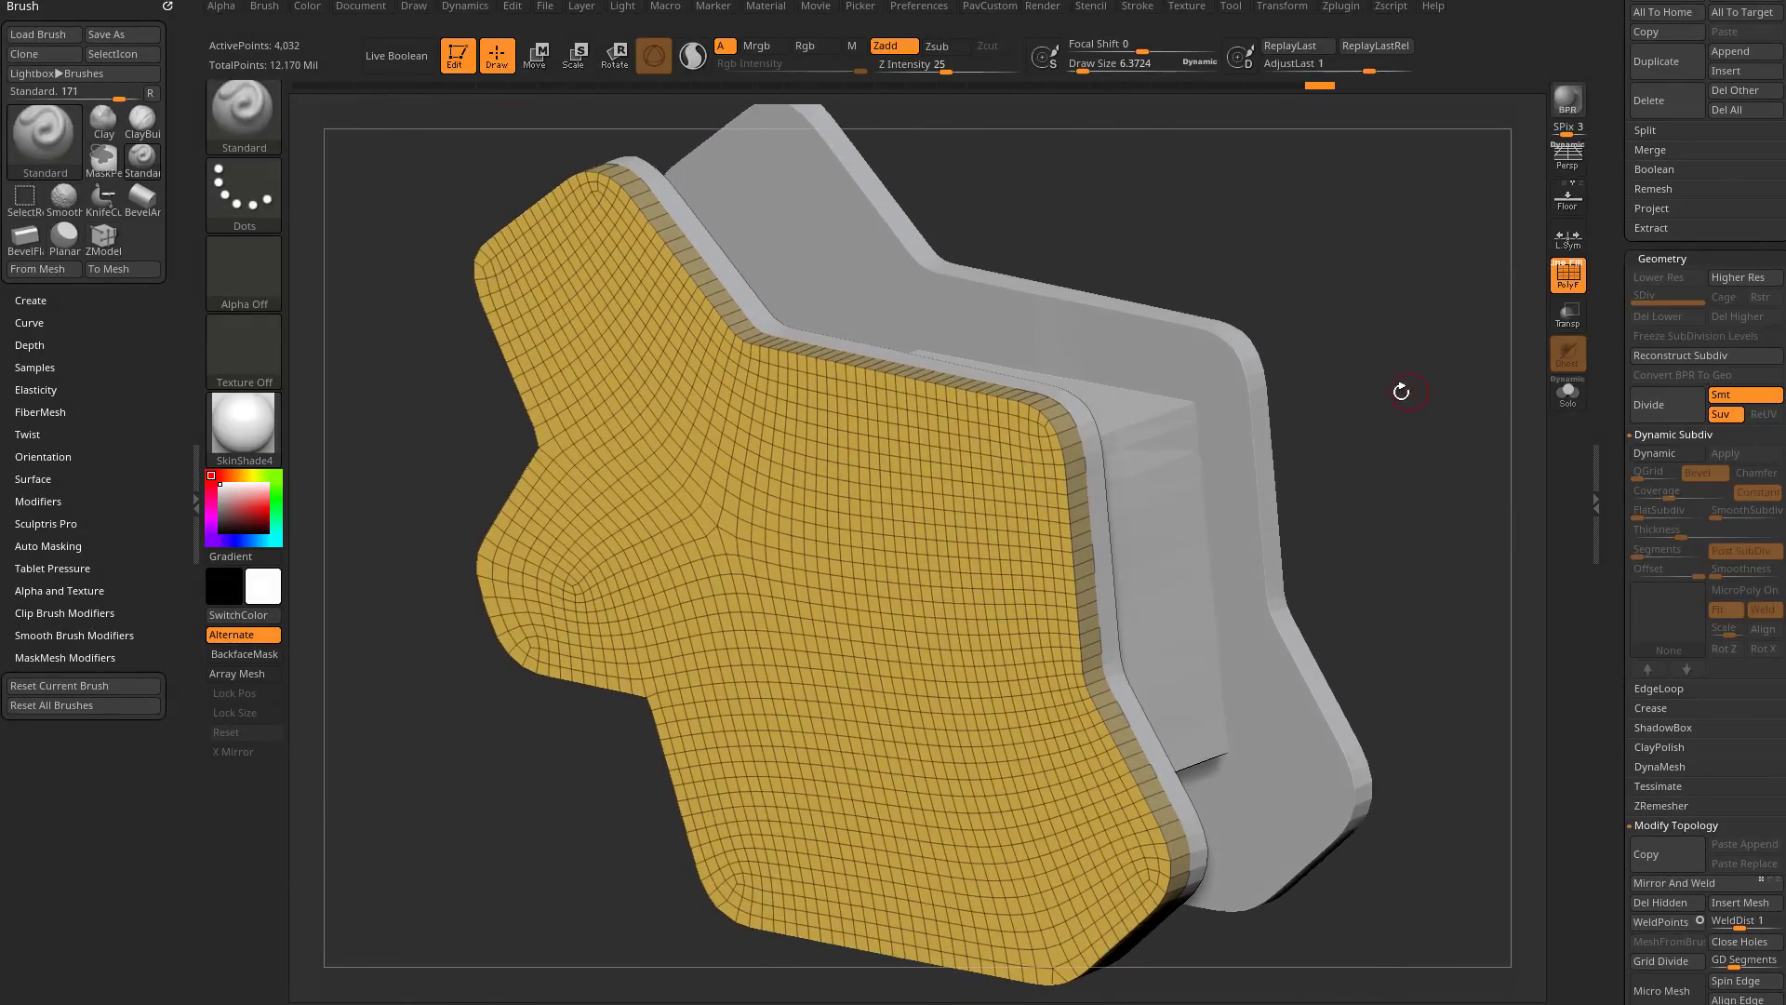
click(1568, 395)
click(1568, 394)
drag(1611, 371, 1606, 465)
key(s)
drag(1480, 447, 1449, 442)
drag(1331, 446, 1357, 419)
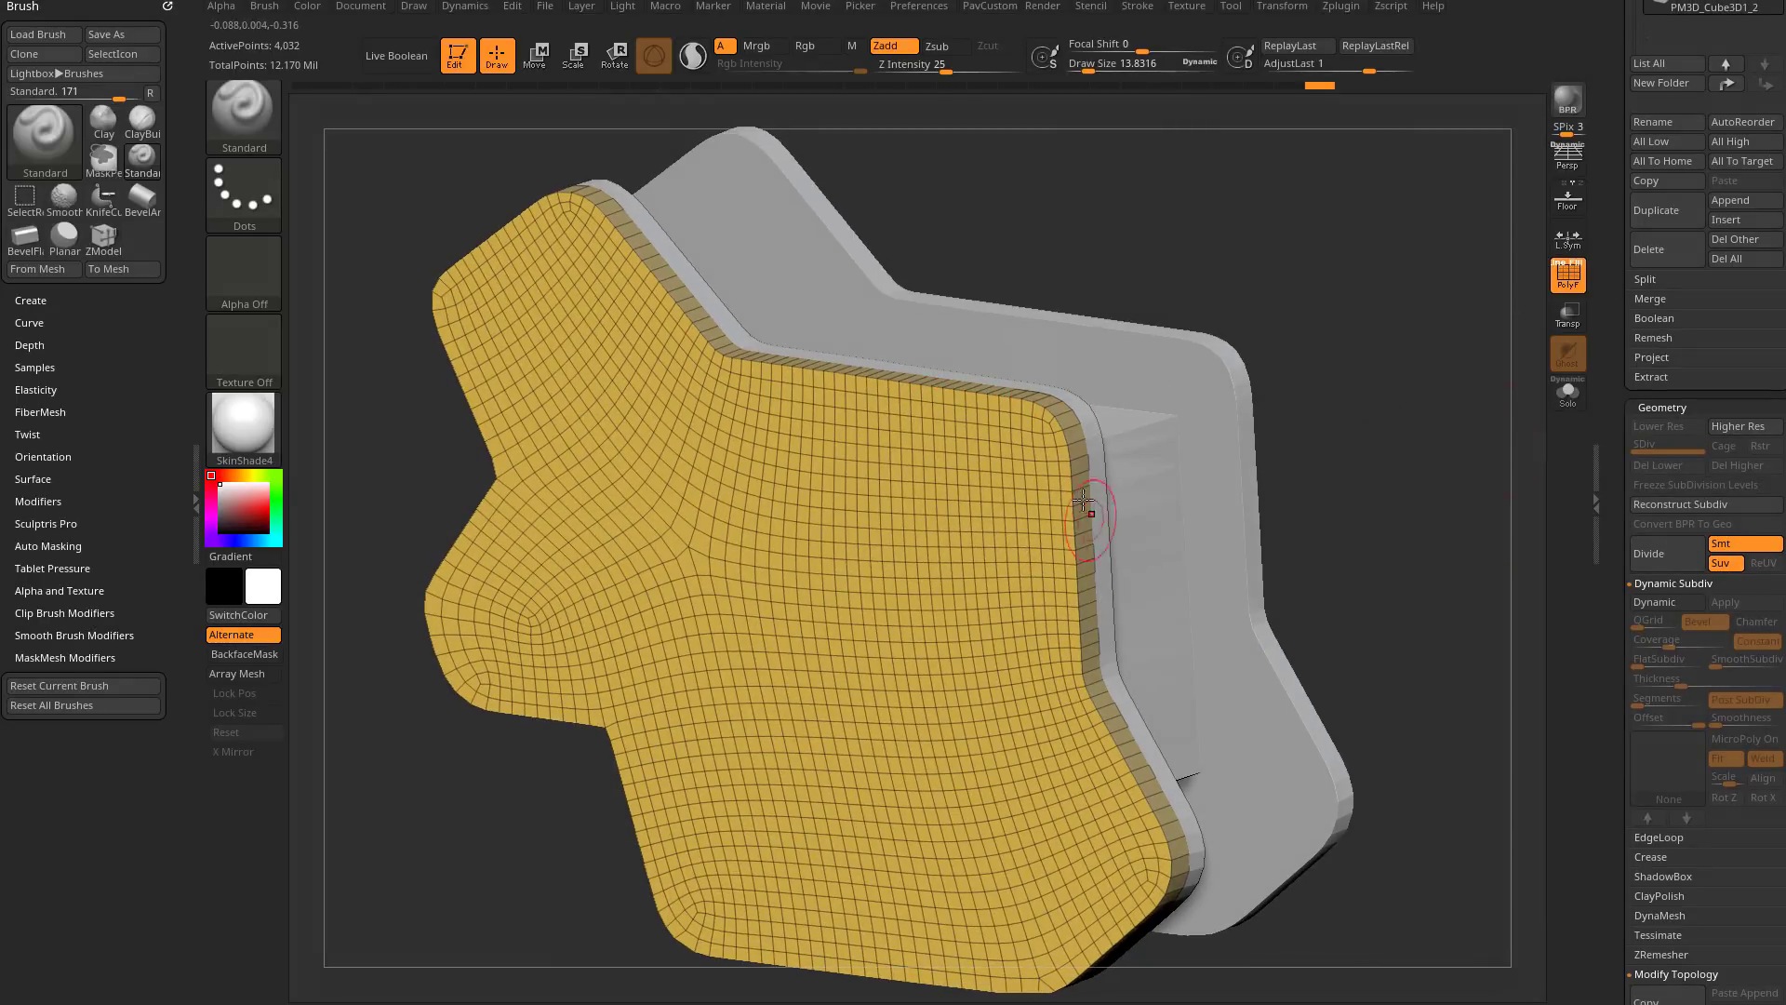
Step: Try to push in the thickened plate's rim with ZModeler's QMesh action targeting Polygroup All, and undo it
mouse_move(1428, 349)
alt+mouse_down()
mouse_move(1354, 398)
mouse_move(1376, 431)
alt+mouse_up()
key(b)
key(z)
key(m)
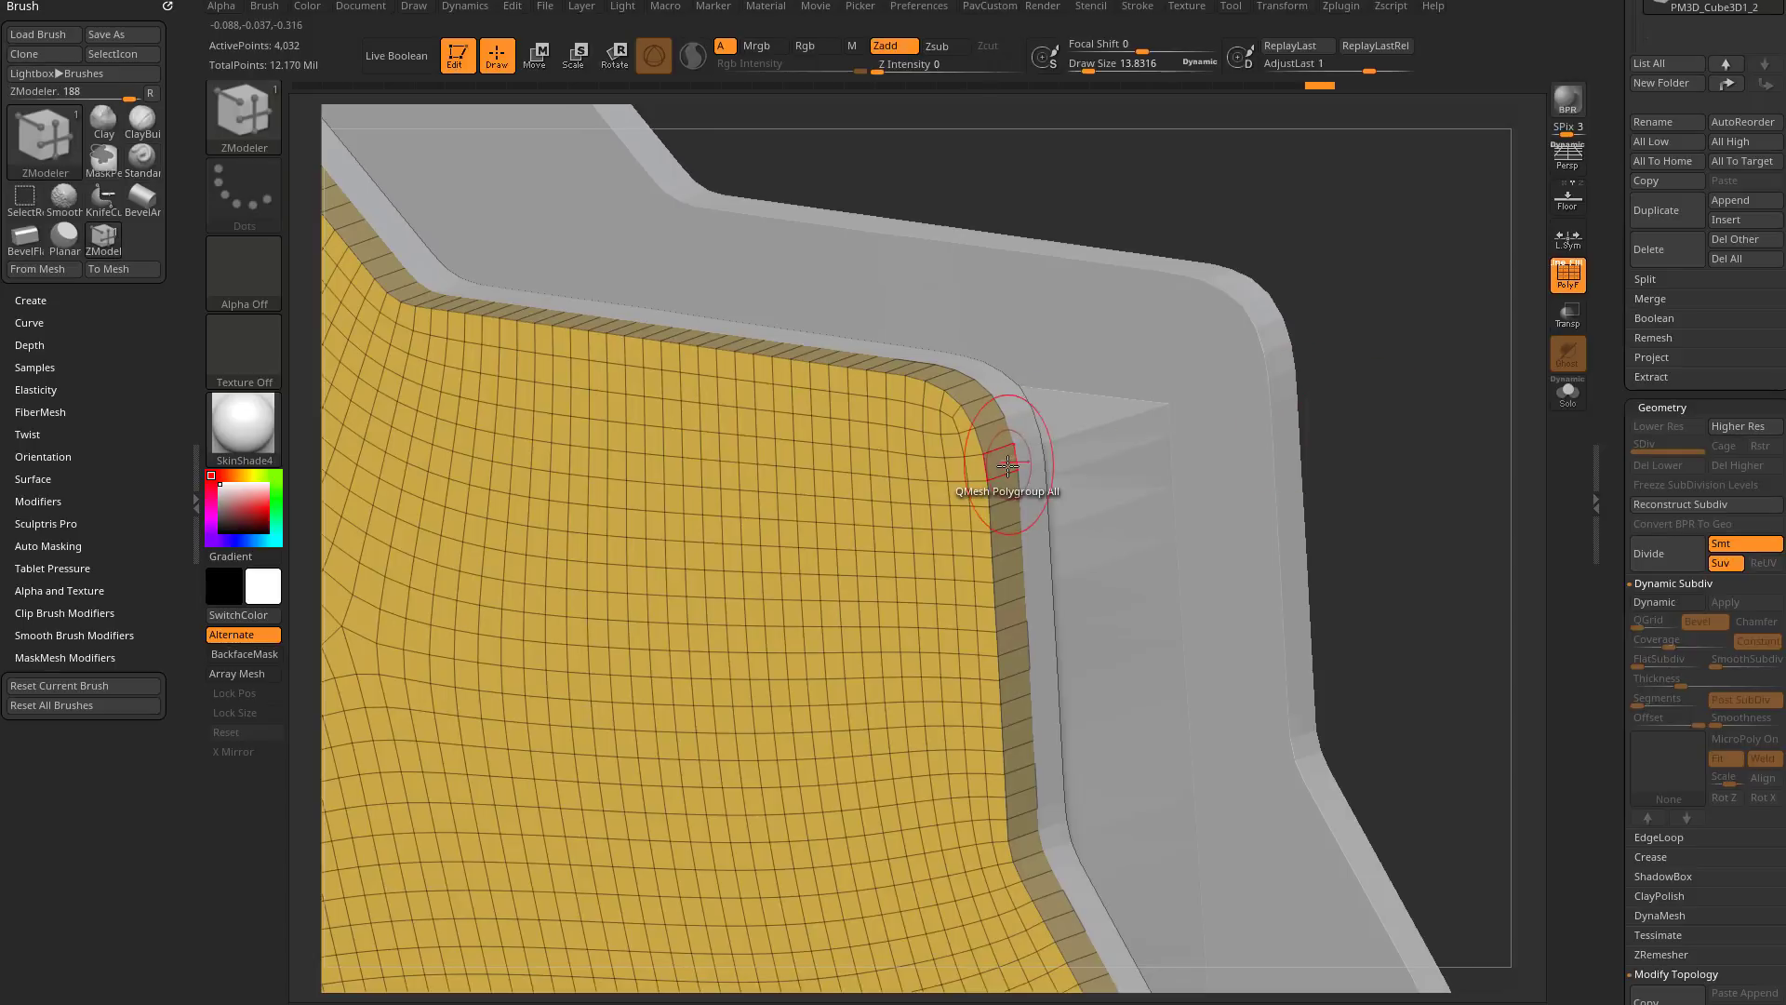
key(b)
key(z)
key(m)
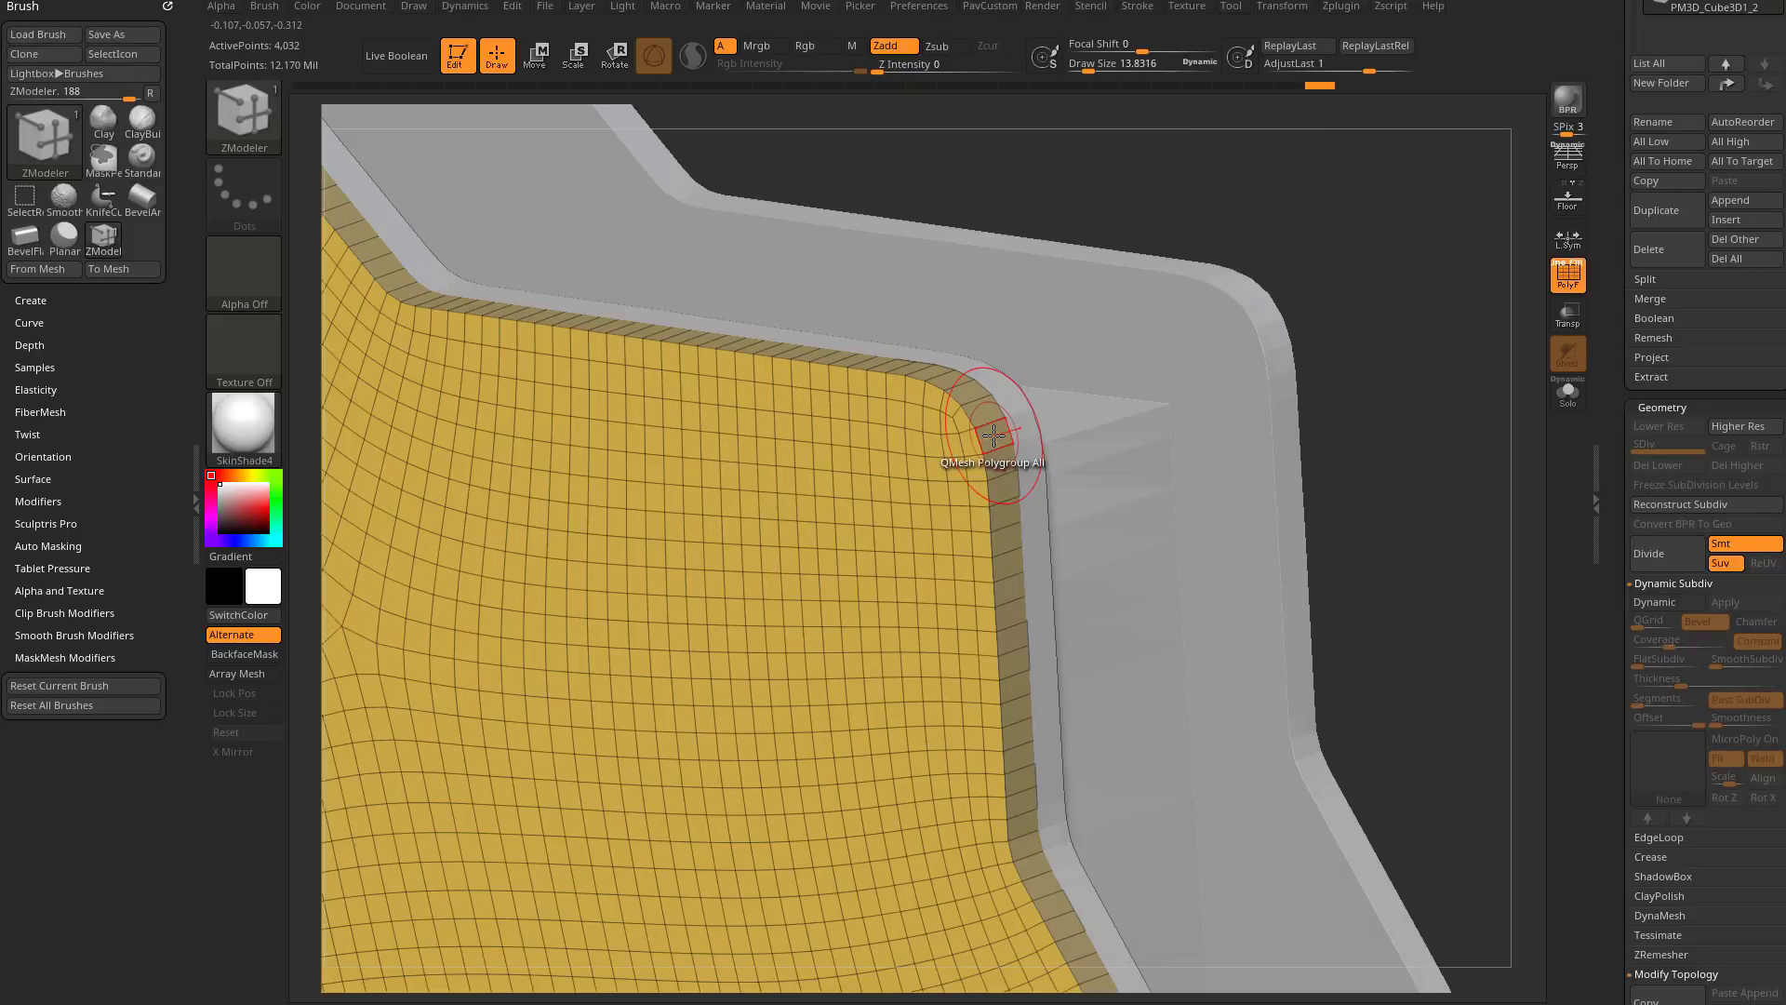
key(space)
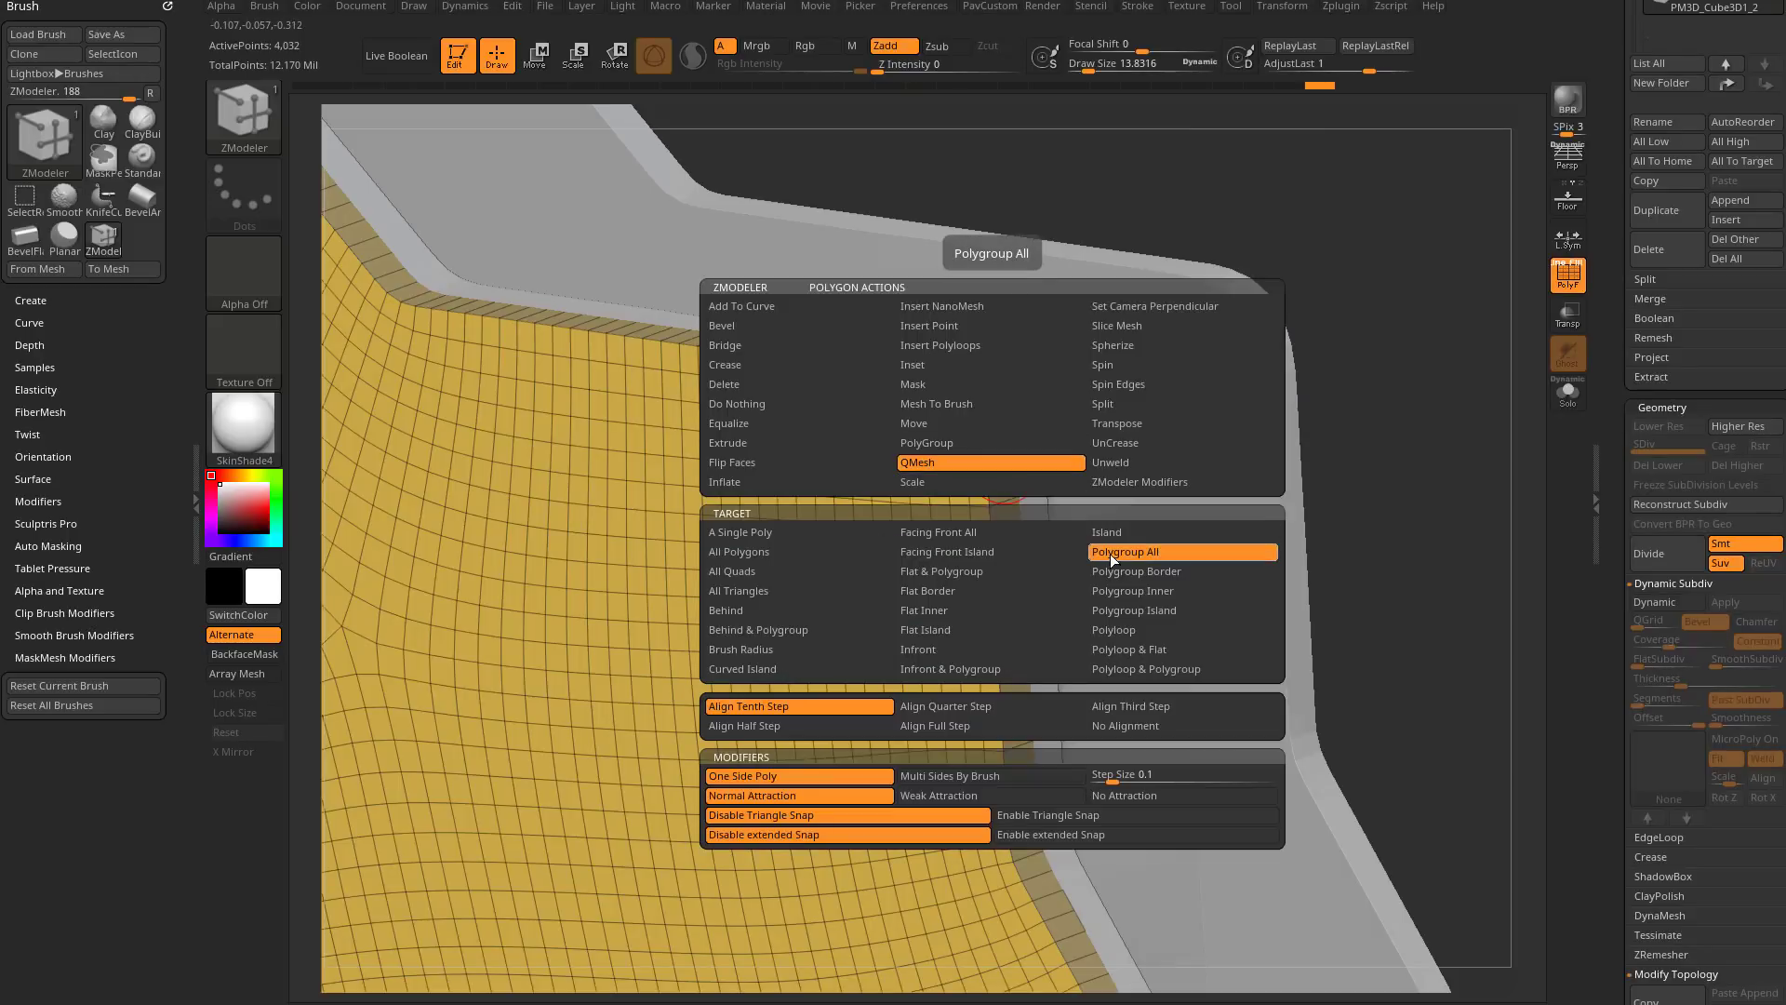
drag(957, 471, 976, 451)
alt+drag(1302, 321, 1344, 361)
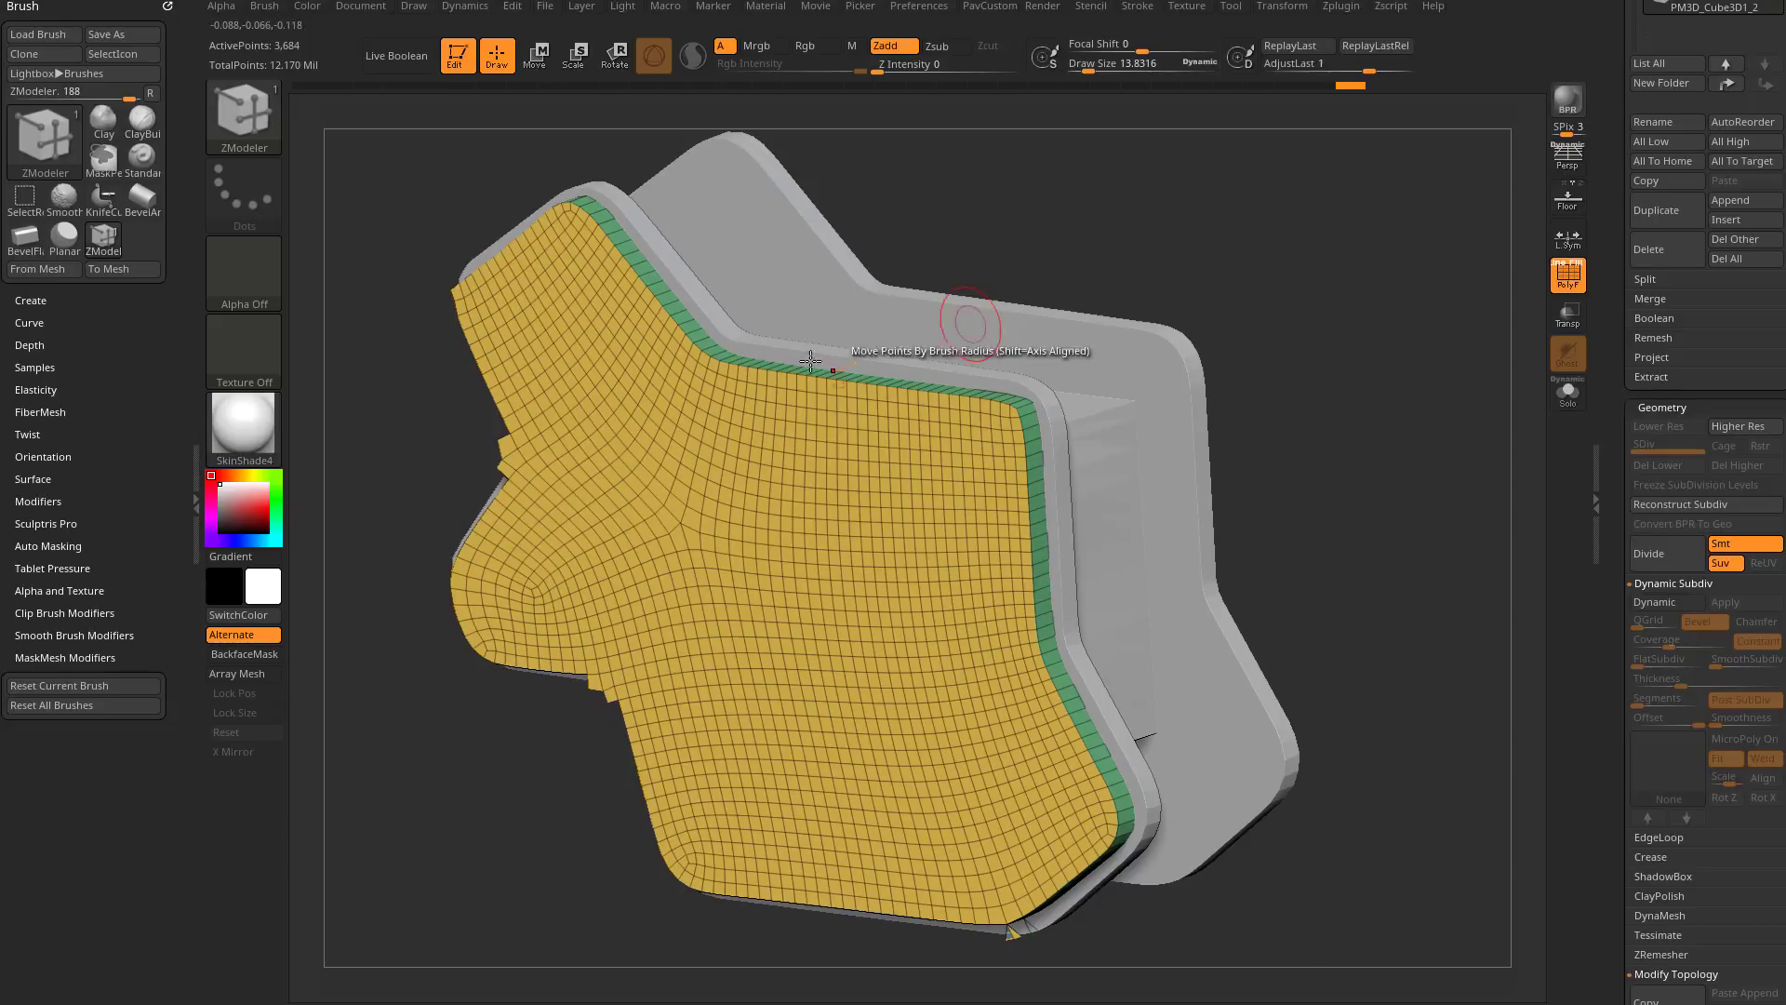
drag(1341, 481, 1474, 441)
drag(1133, 355, 1028, 361)
key(ctrl+z)
drag(1324, 345, 994, 605)
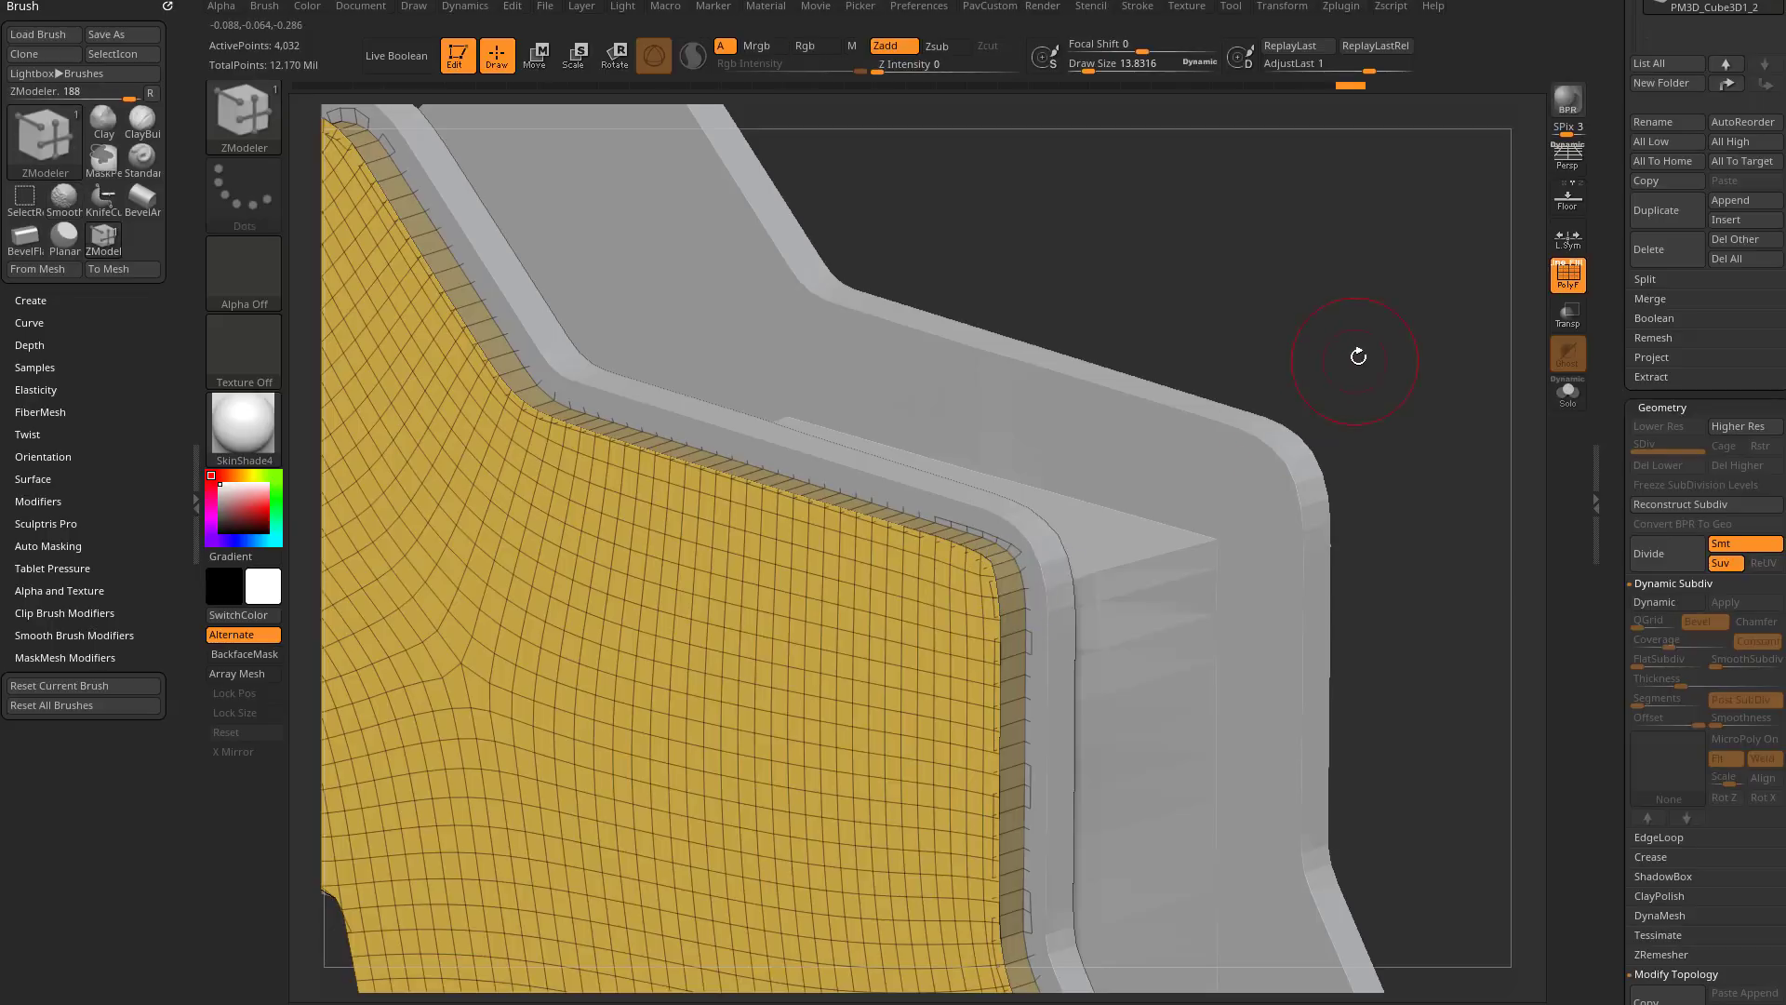
drag(1339, 357, 1139, 473)
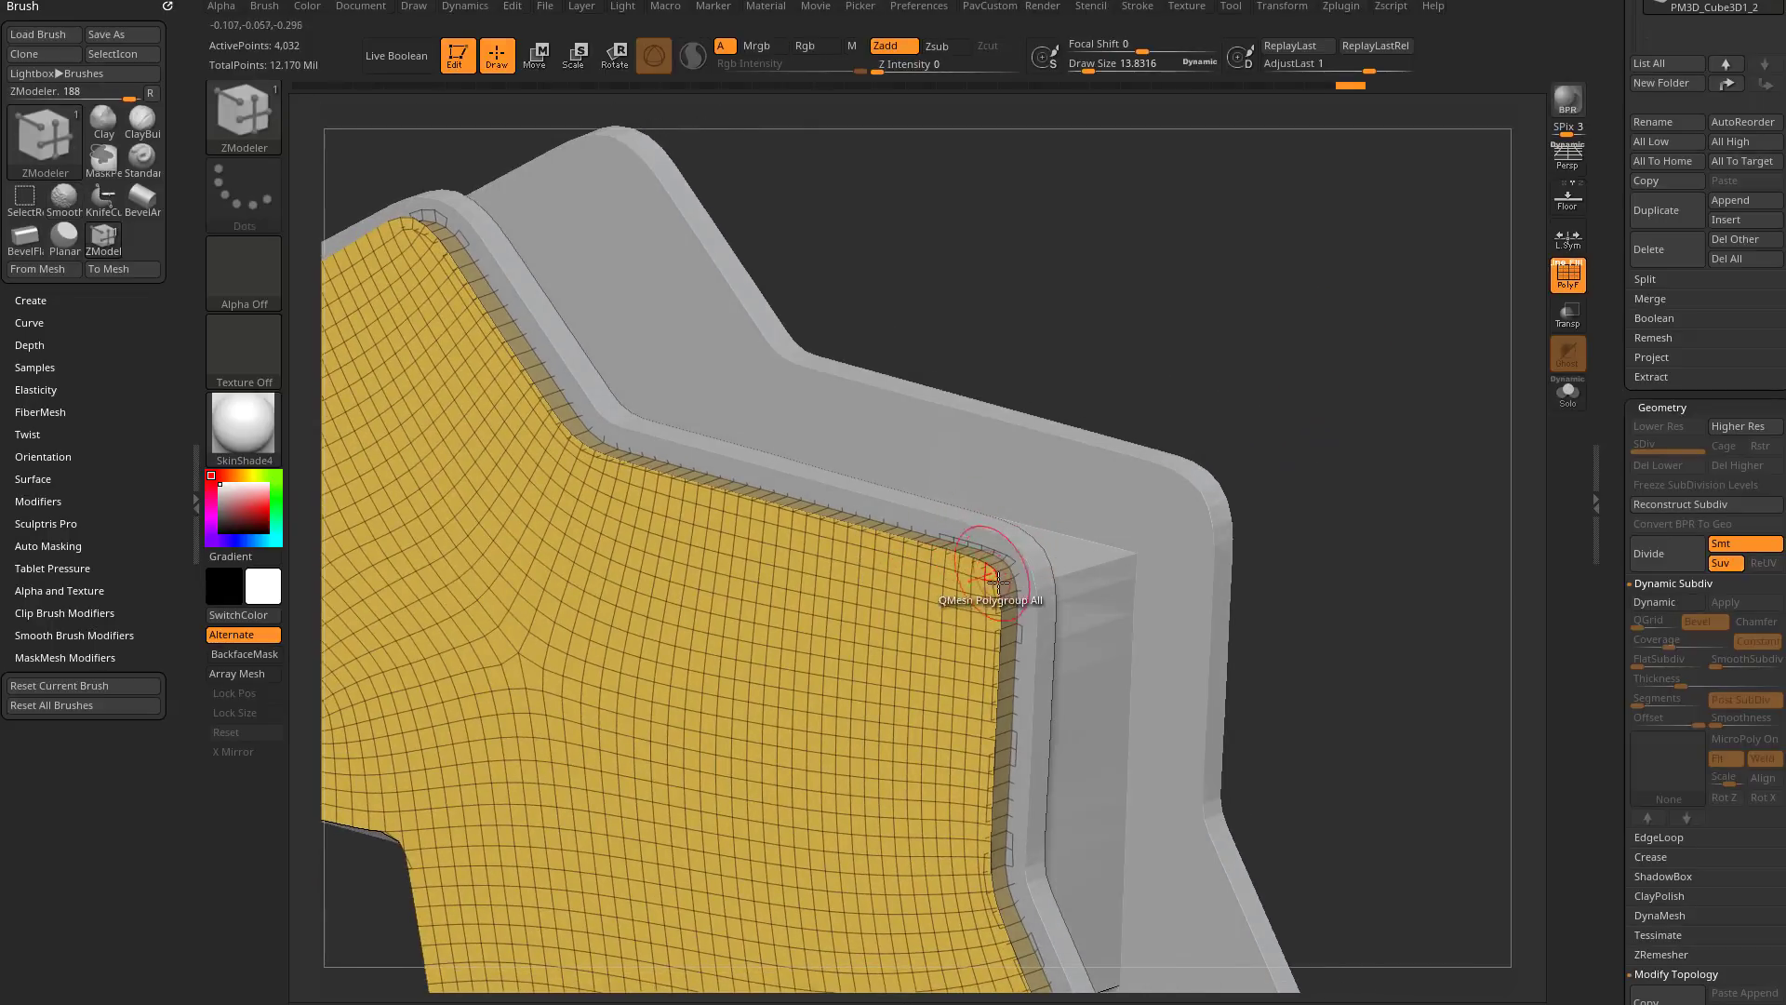
Step: Show the thickened plate on its own and switch the selection brush to SelectLasso
click(1566, 400)
mouse_move(1411, 387)
mouse_down()
mouse_move(1380, 395)
mouse_move(1367, 433)
mouse_move(1420, 420)
mouse_move(1342, 392)
mouse_move(1371, 404)
mouse_move(1304, 431)
mouse_move(1316, 410)
mouse_move(1408, 416)
mouse_move(1256, 483)
mouse_up()
click(1568, 394)
click(1565, 401)
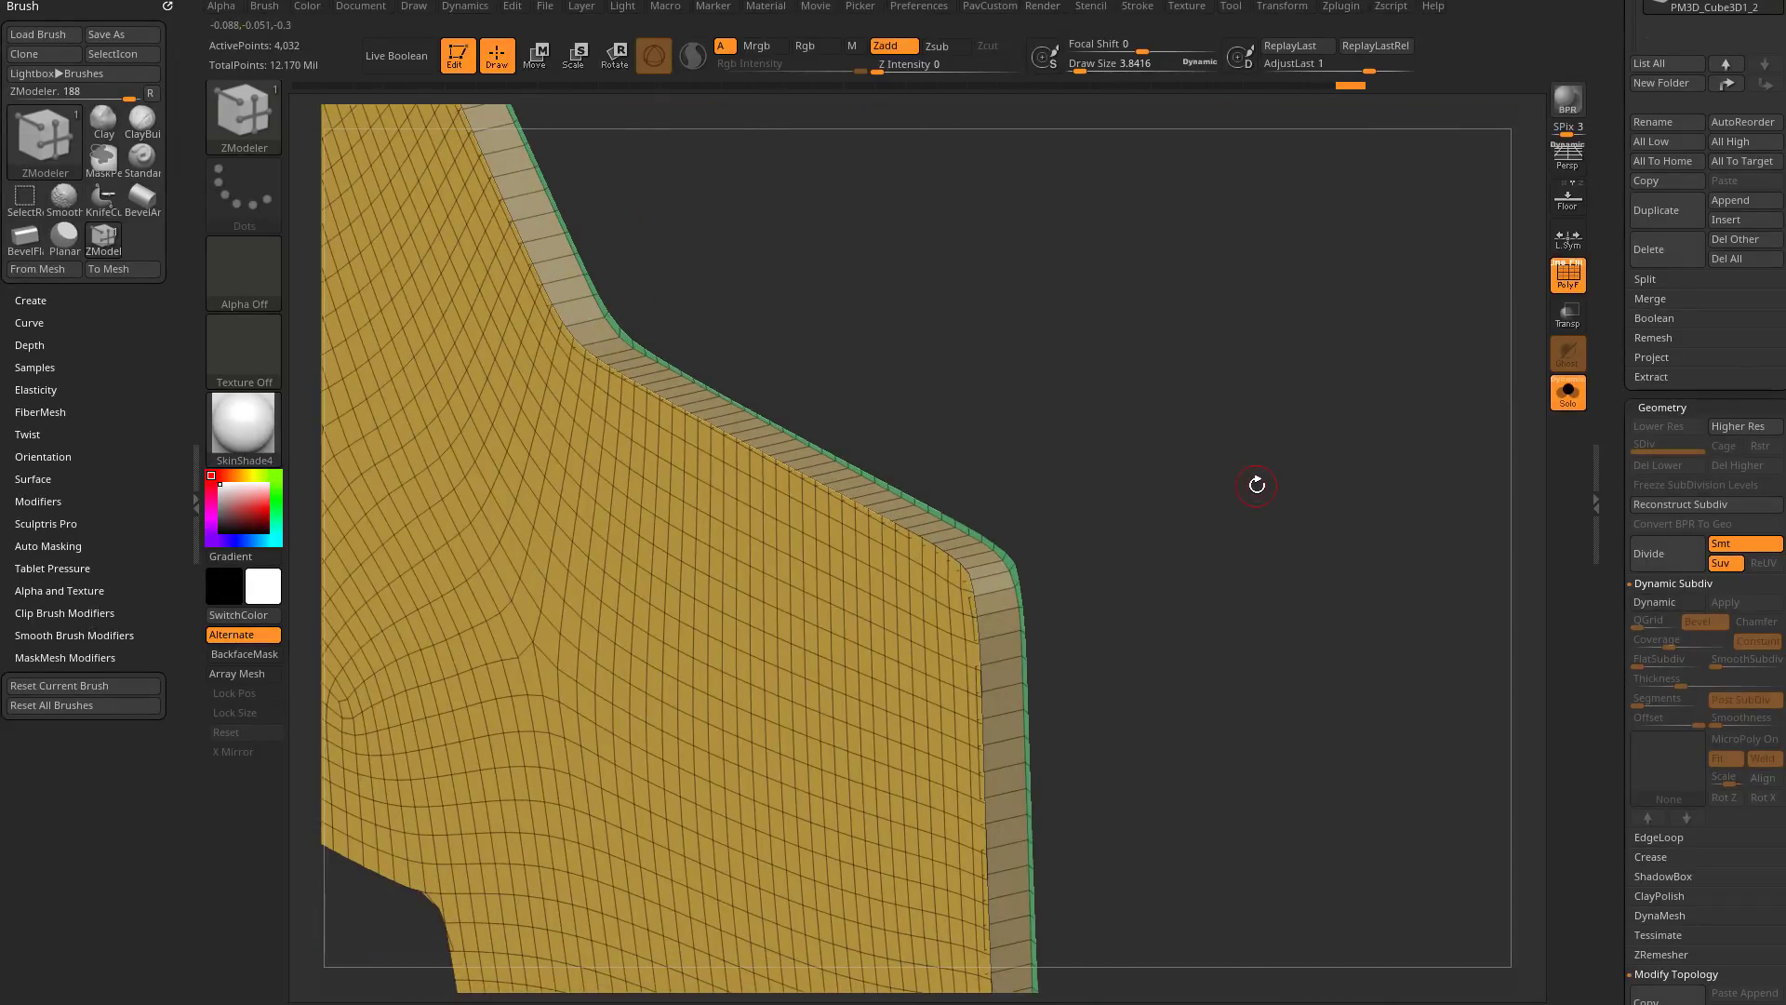
key(ctrl+shift)
click(259, 119)
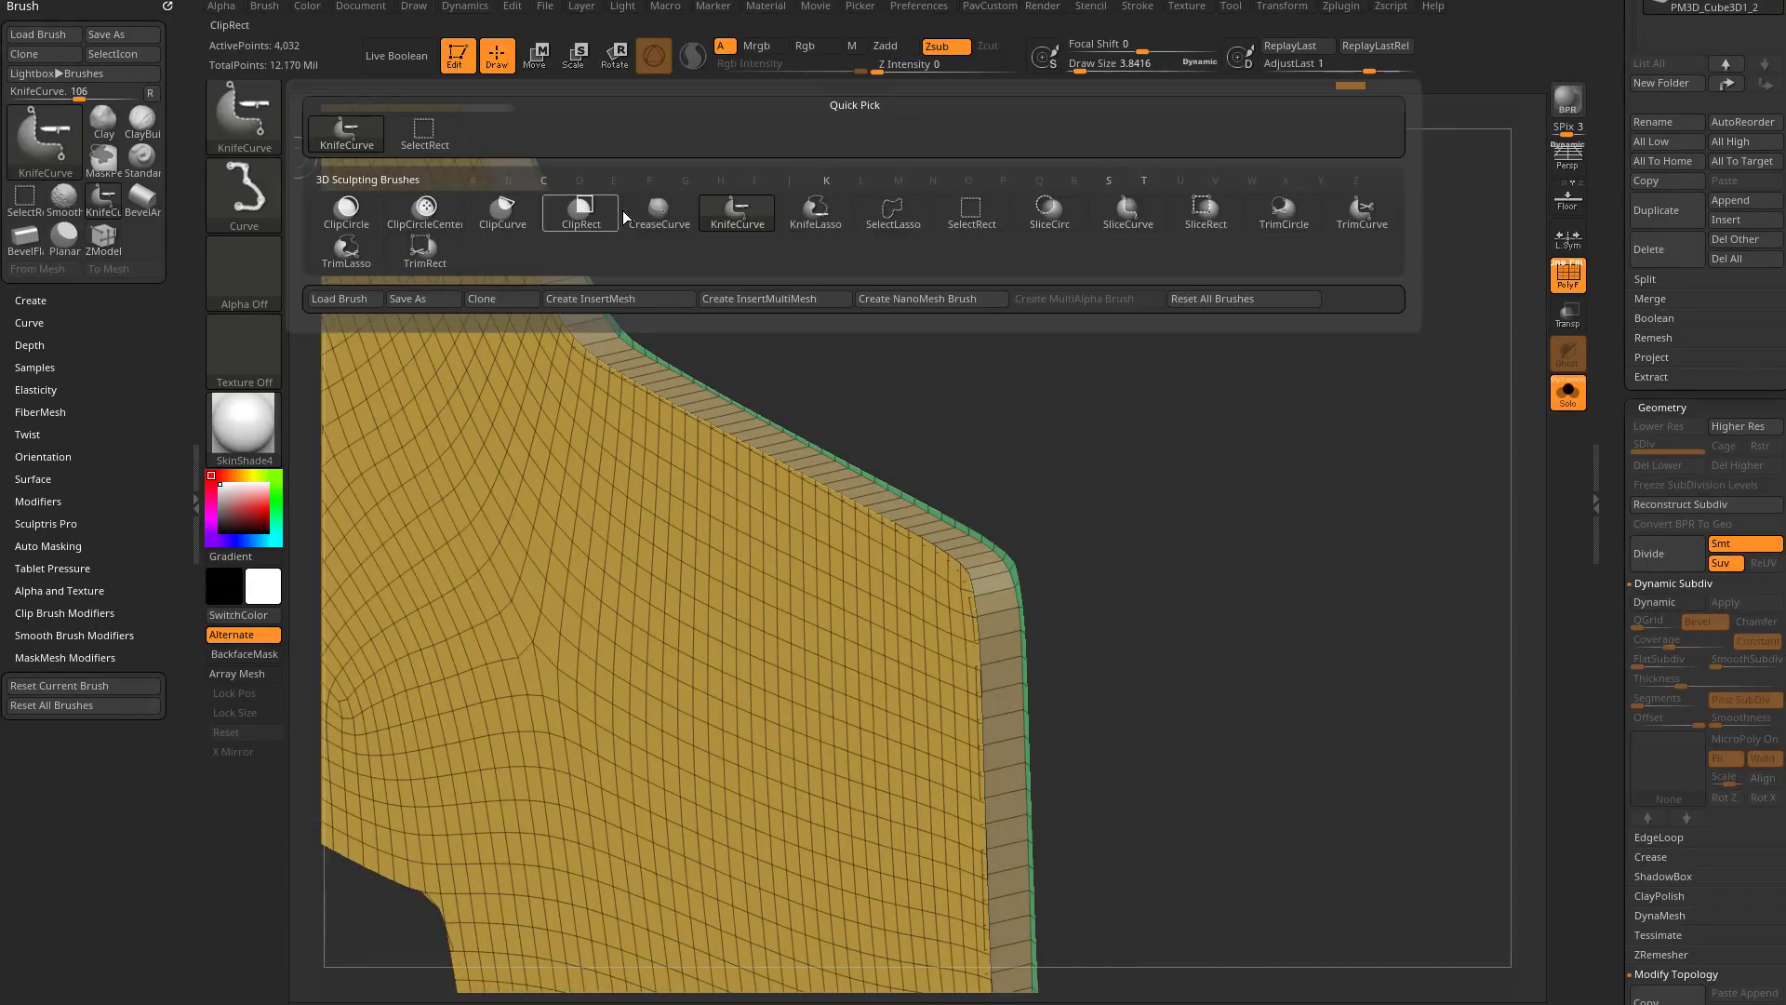
click(889, 224)
Step: Try isolating the plate's rim by hiding its front and back faces, and restore full visibility
mouse_move(1176, 442)
mouse_down()
mouse_move(1097, 546)
mouse_move(1228, 494)
mouse_move(1188, 447)
mouse_move(1340, 470)
mouse_move(1111, 462)
mouse_up()
key(ctrl+shift)
ctrl+shift+click(1068, 518)
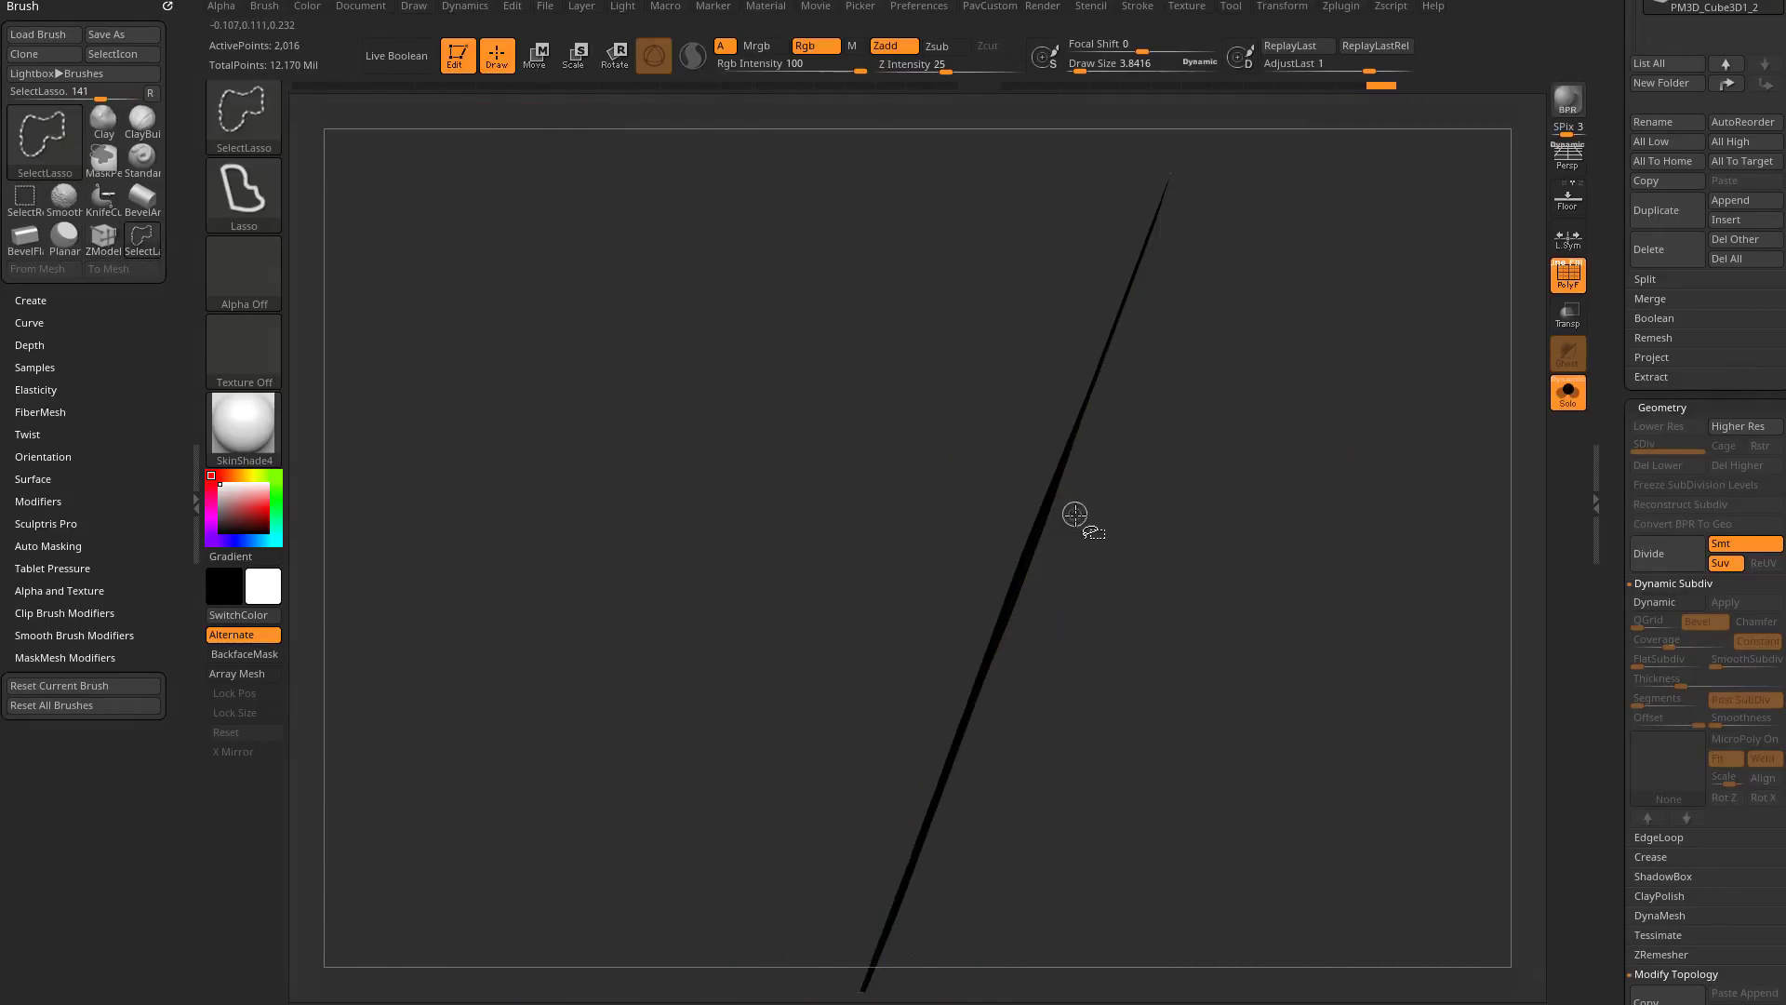
mouse_move(1293, 474)
mouse_down()
mouse_move(1342, 352)
mouse_move(1287, 462)
mouse_move(1132, 468)
mouse_move(1216, 443)
mouse_move(1371, 483)
mouse_move(1376, 455)
mouse_move(1272, 497)
mouse_move(1149, 473)
mouse_up()
ctrl+shift+click(1145, 470)
mouse_move(1260, 360)
mouse_down()
mouse_move(1145, 379)
mouse_move(1309, 403)
mouse_move(1170, 379)
mouse_move(1207, 458)
mouse_move(1168, 378)
mouse_up()
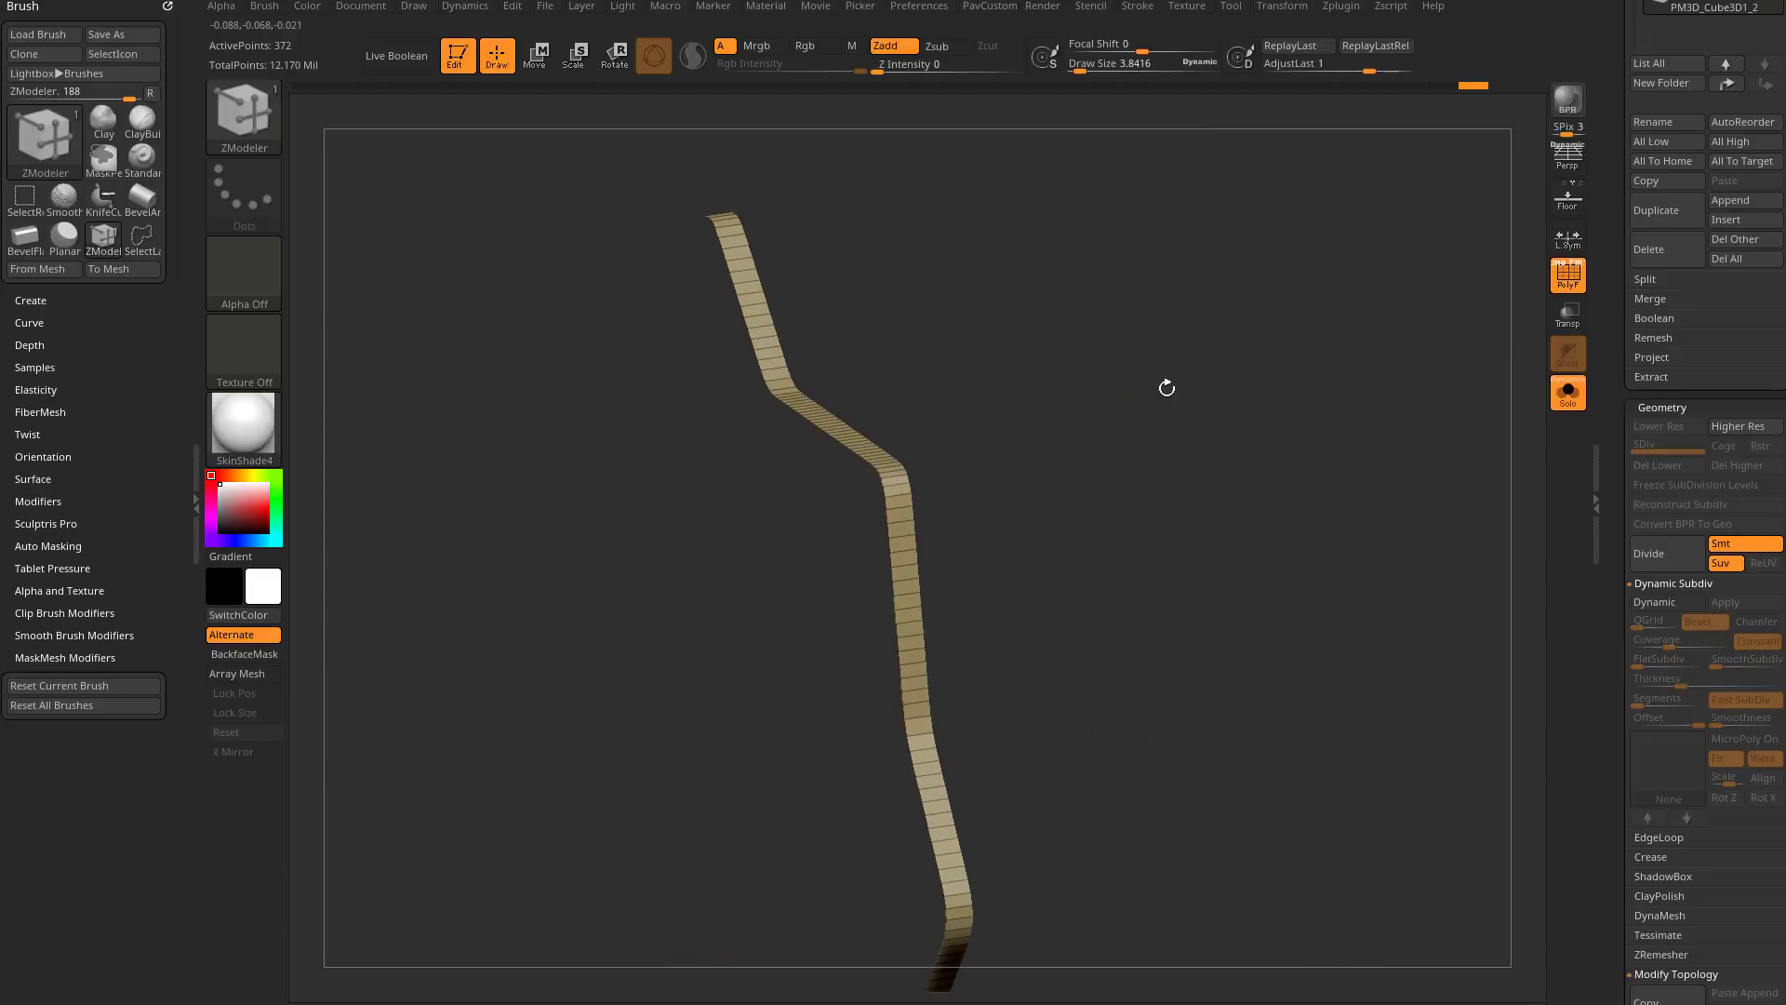
ctrl+shift+click(1298, 507)
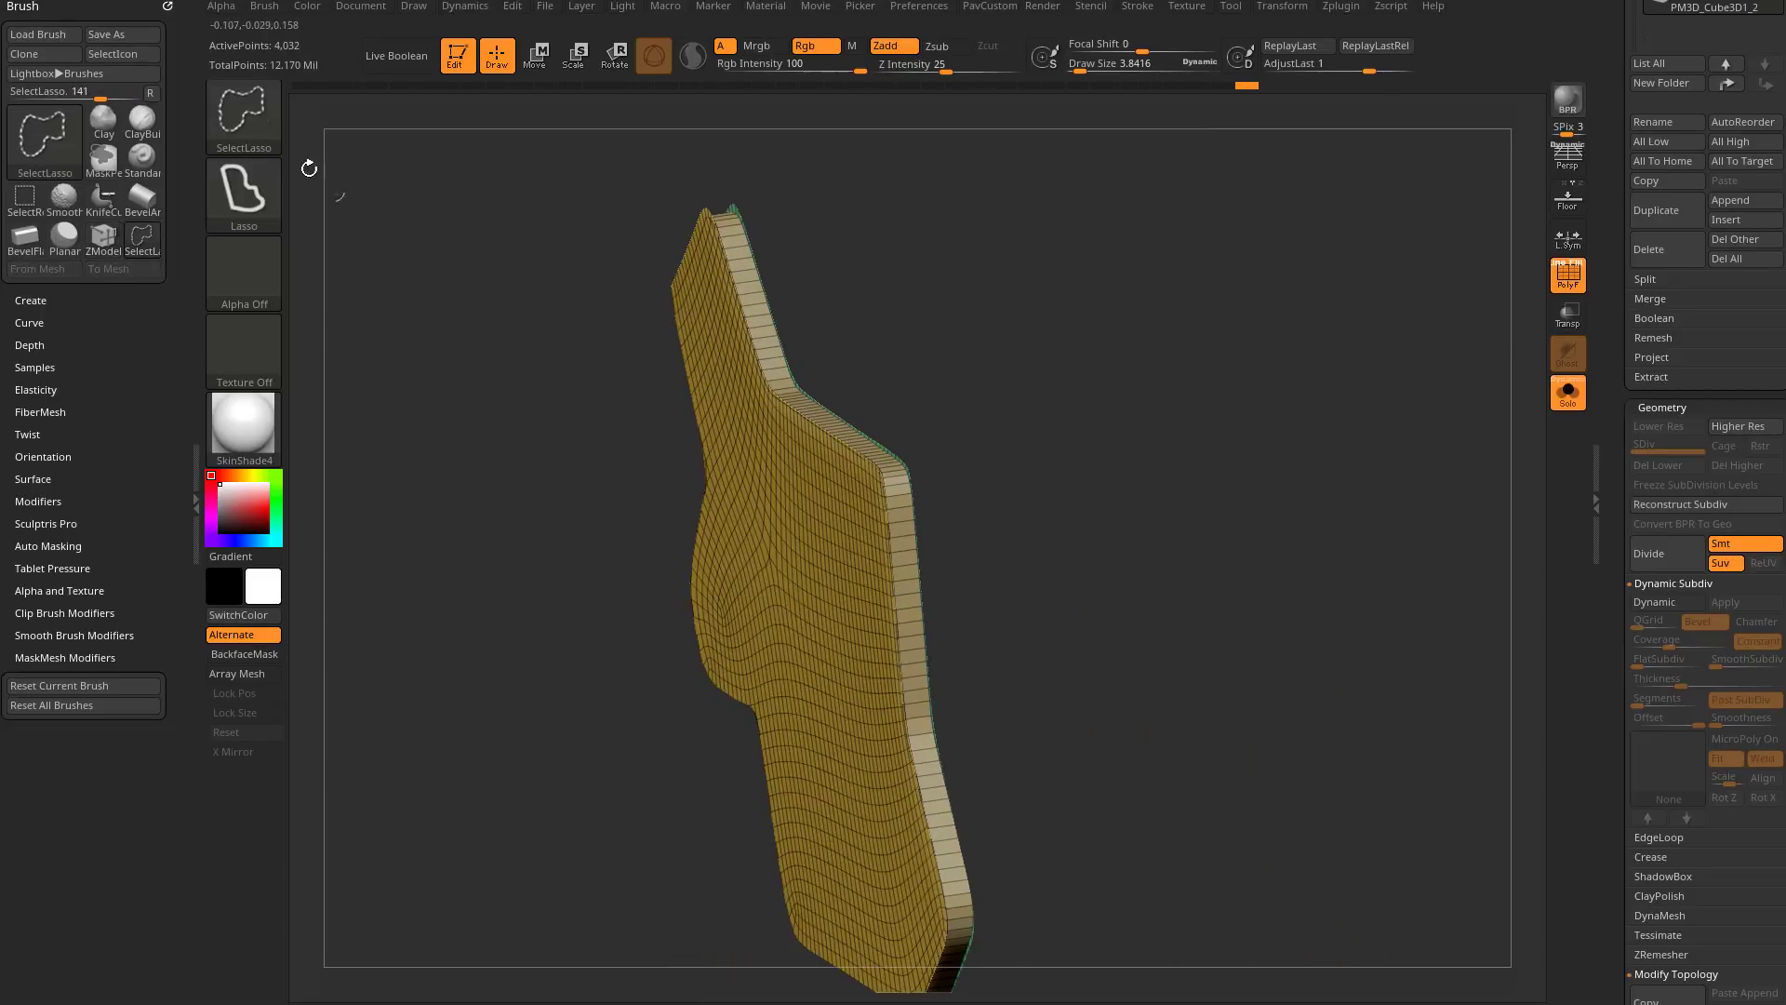
Step: Switch the selection brush to SelectRect, isolate the plate's rim by hiding both large faces, and return to ZModeler
key(ctrl+shift+b)
click(503, 132)
drag(1131, 457, 835, 503)
ctrl+shift+click(835, 502)
key(b)
key(z)
key(m)
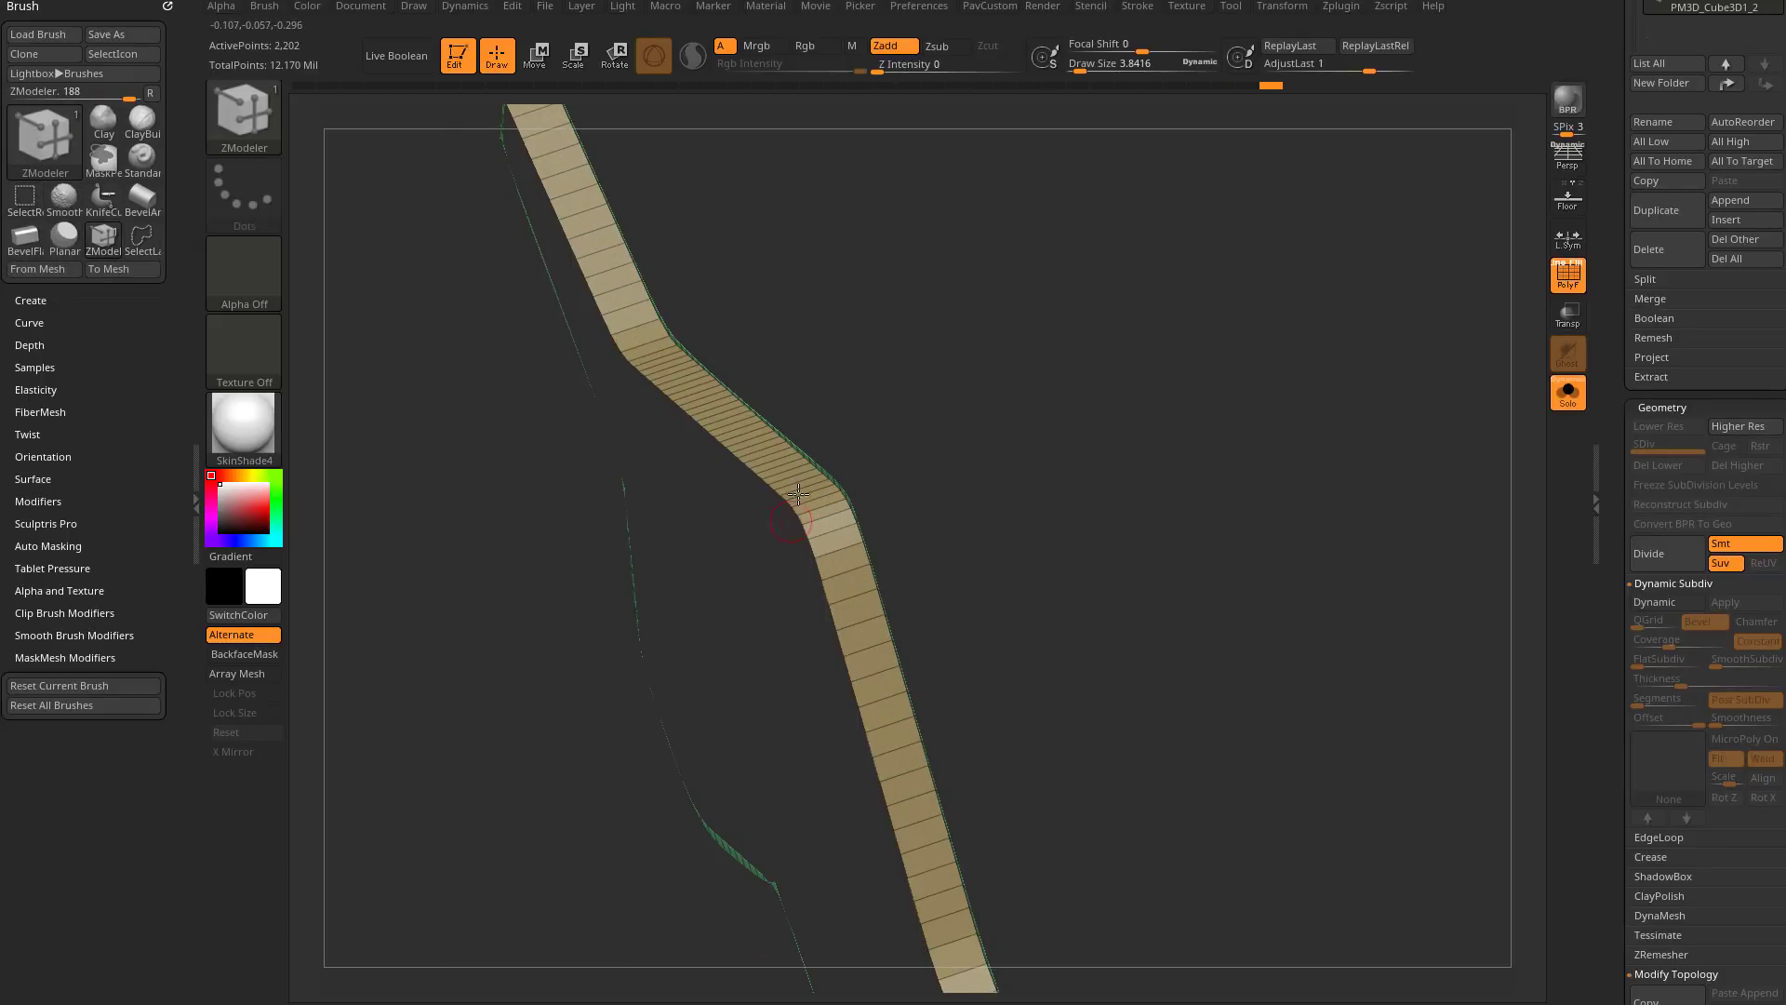
drag(1014, 472, 874, 498)
ctrl+shift+click(871, 498)
drag(770, 628, 1175, 424)
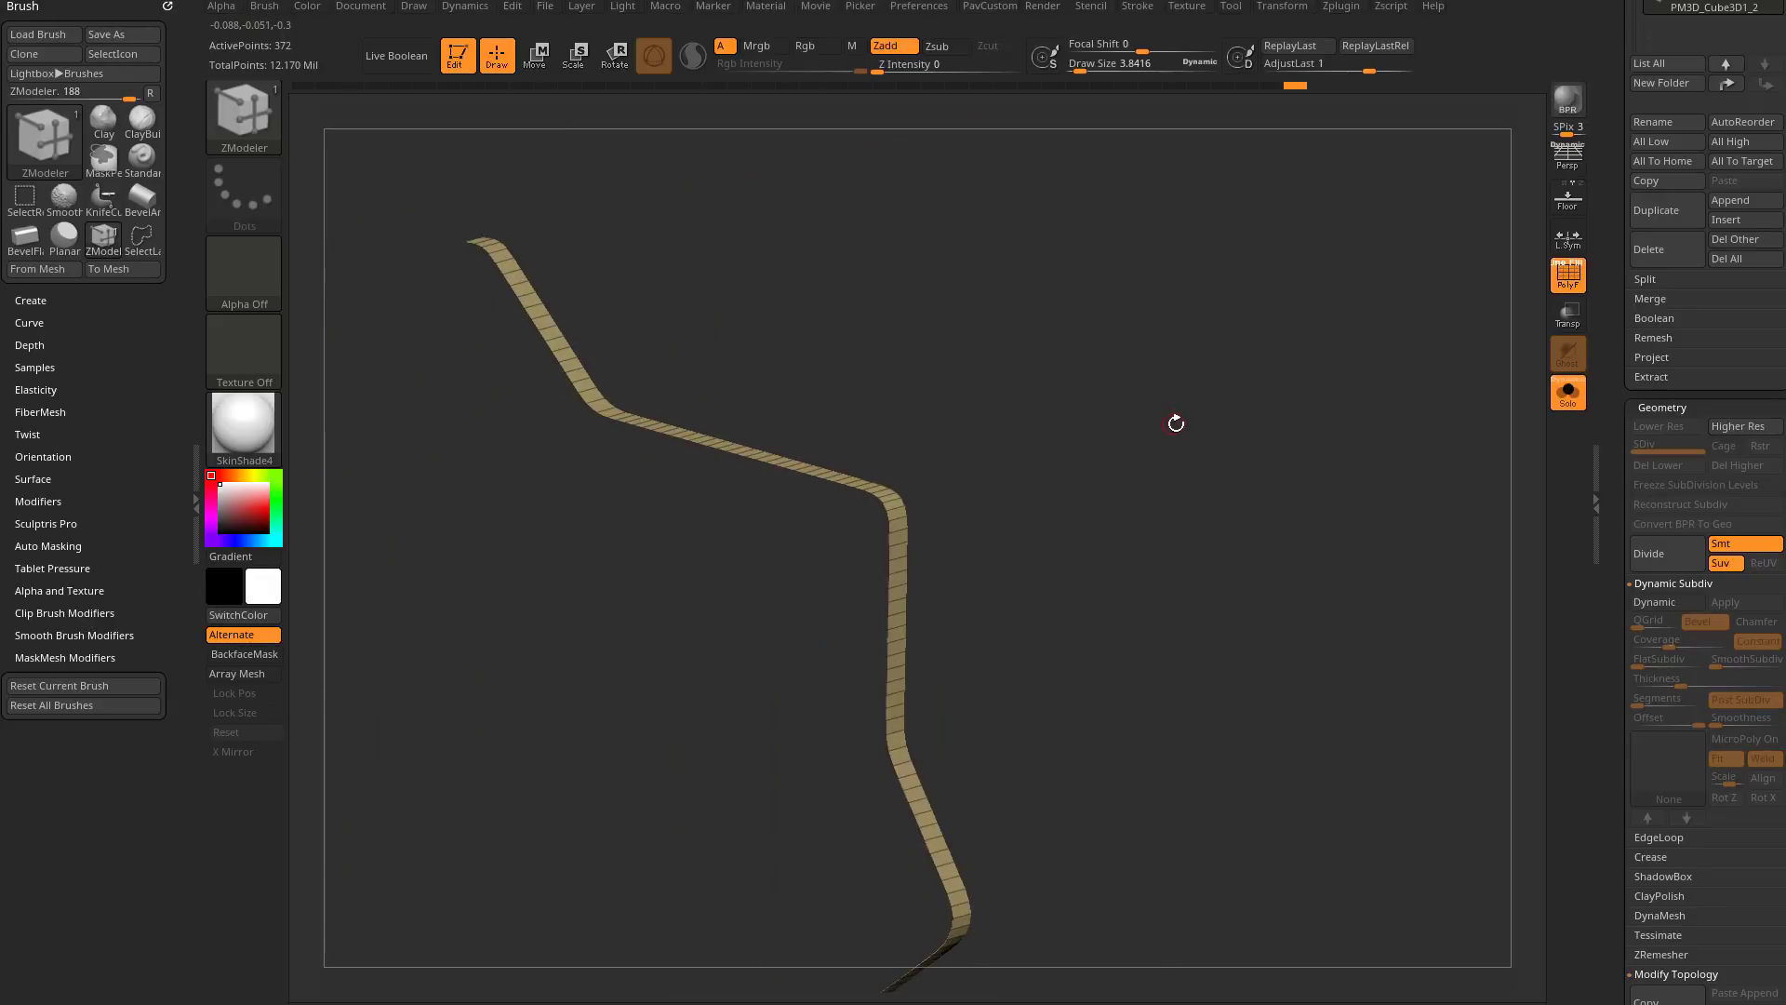
Step: Delete the hidden front and back faces of the plate and show the rim strip together with the torso part
key(space)
click(1154, 431)
drag(1693, 845, 1693, 516)
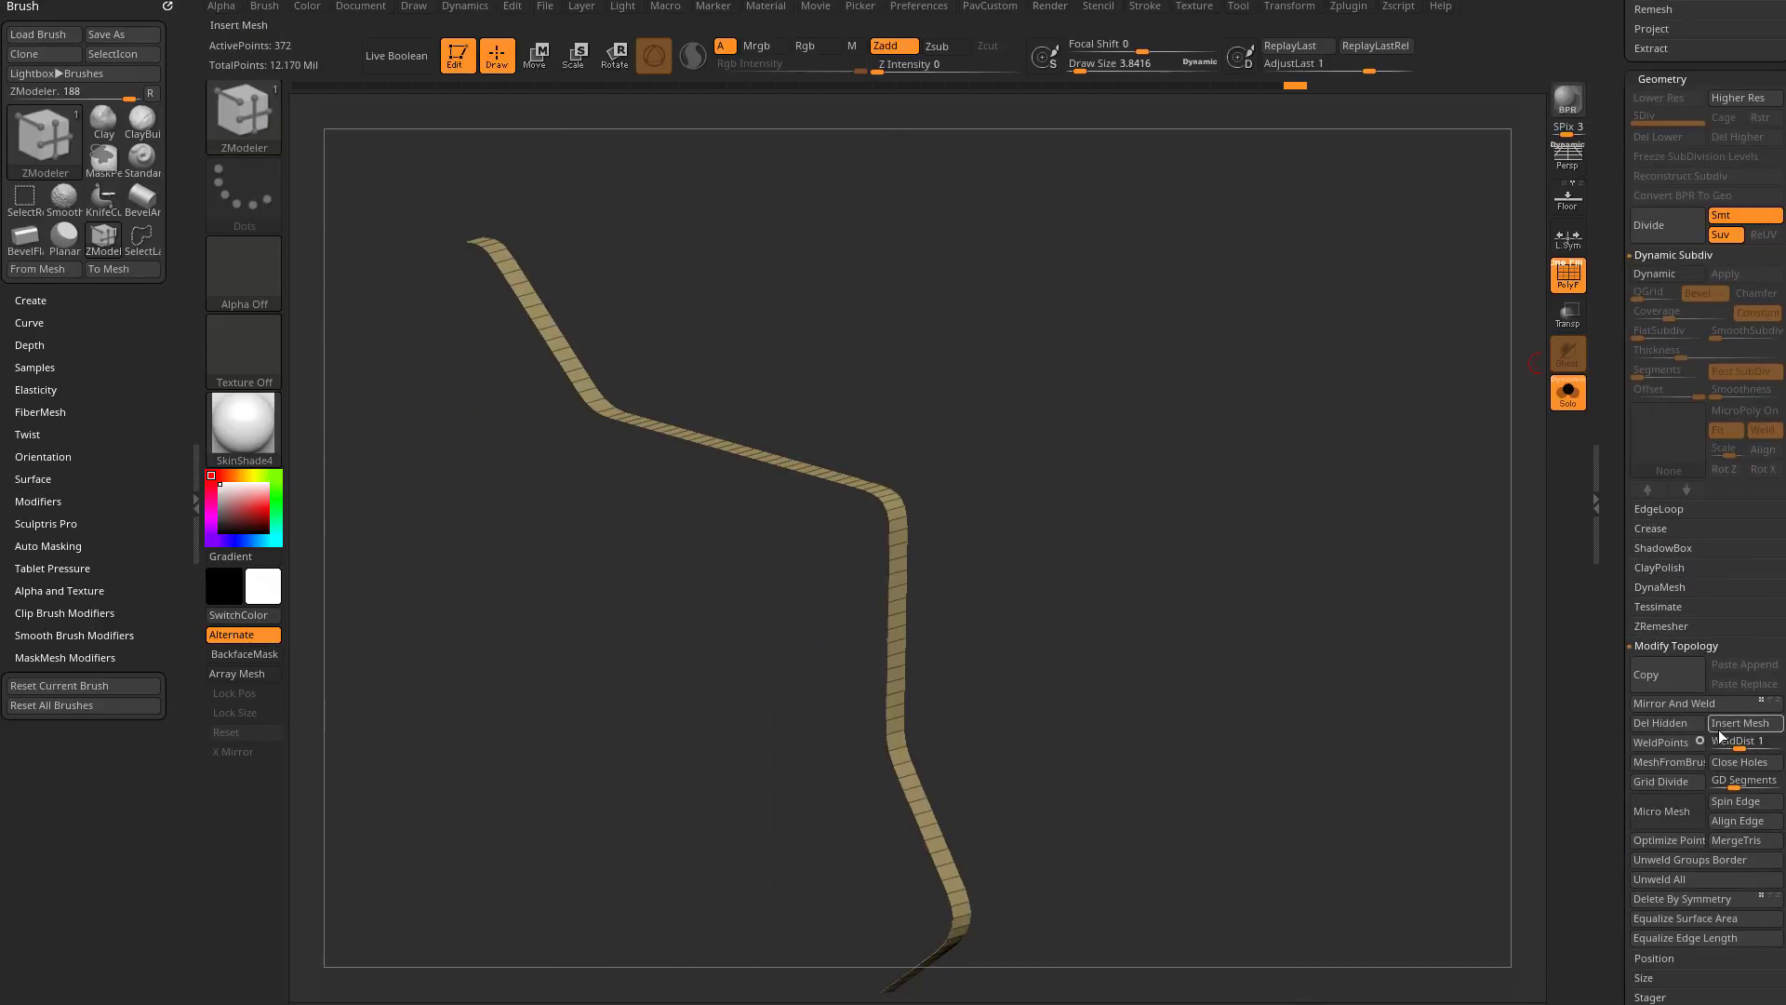
click(1569, 394)
drag(1287, 402, 1233, 474)
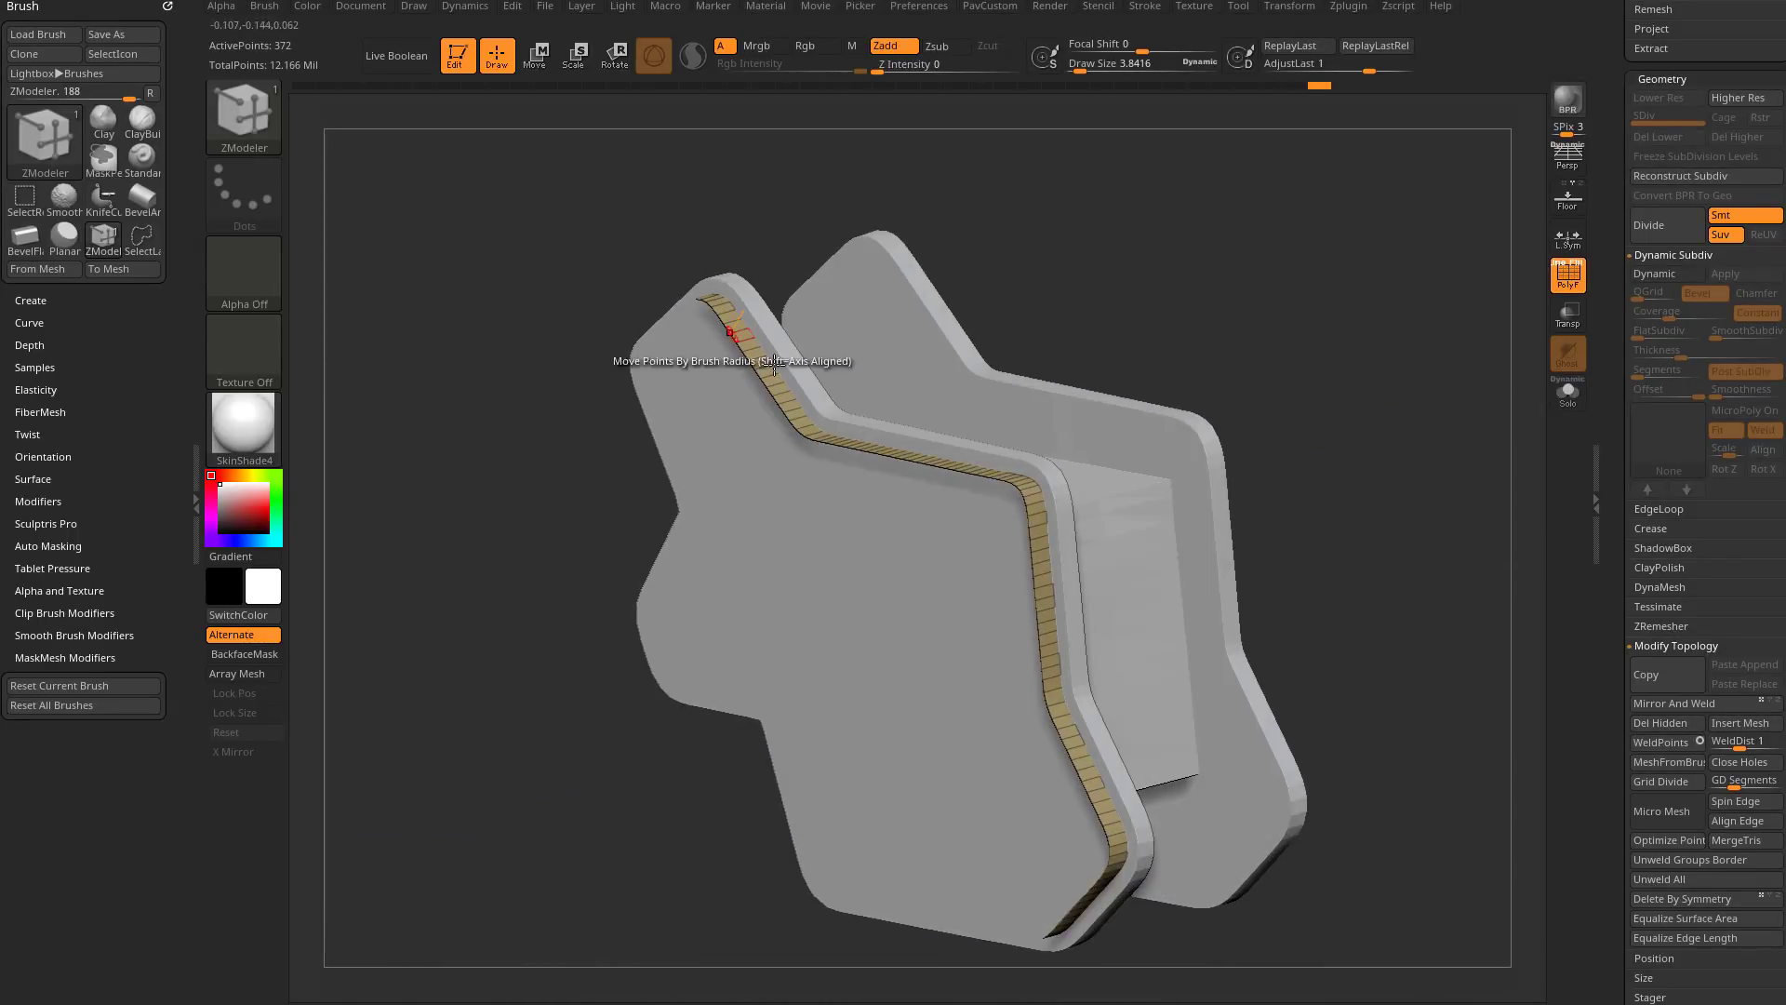
drag(1344, 406, 1411, 569)
drag(1492, 327, 1033, 630)
drag(1313, 435, 1386, 572)
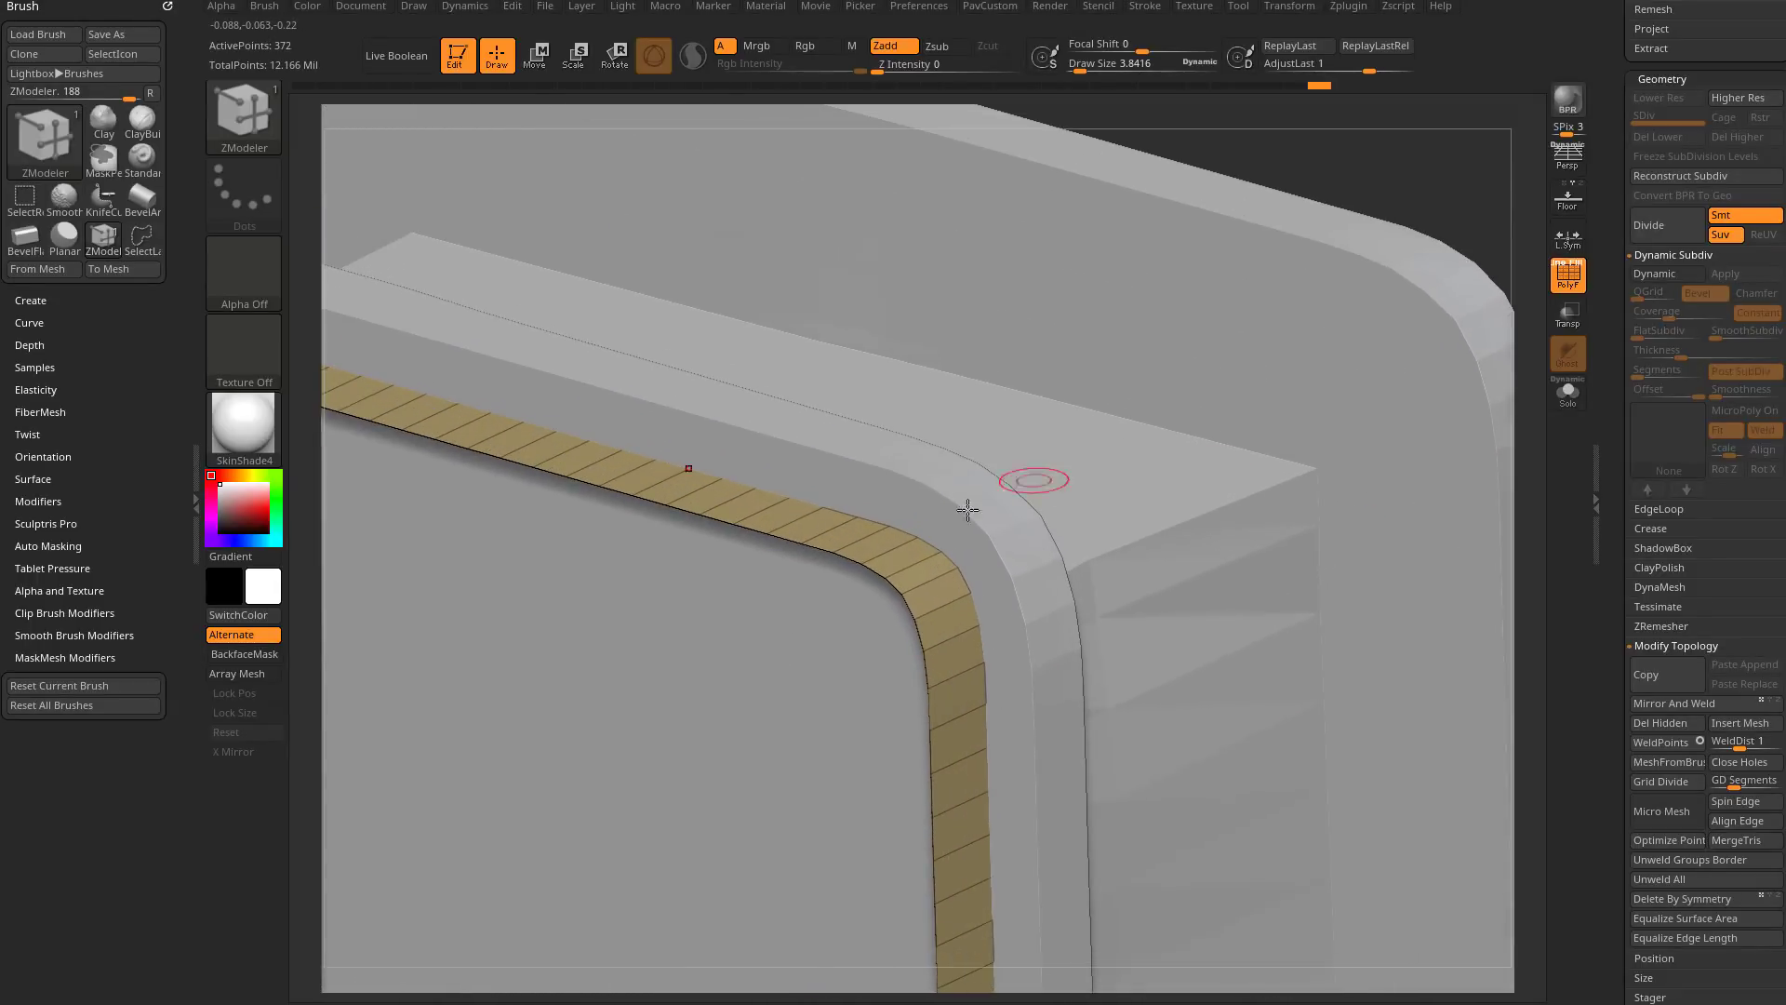
Step: Set ZModeler's edge action to Close with the Concave Hole target
key(b)
key(z)
key(m)
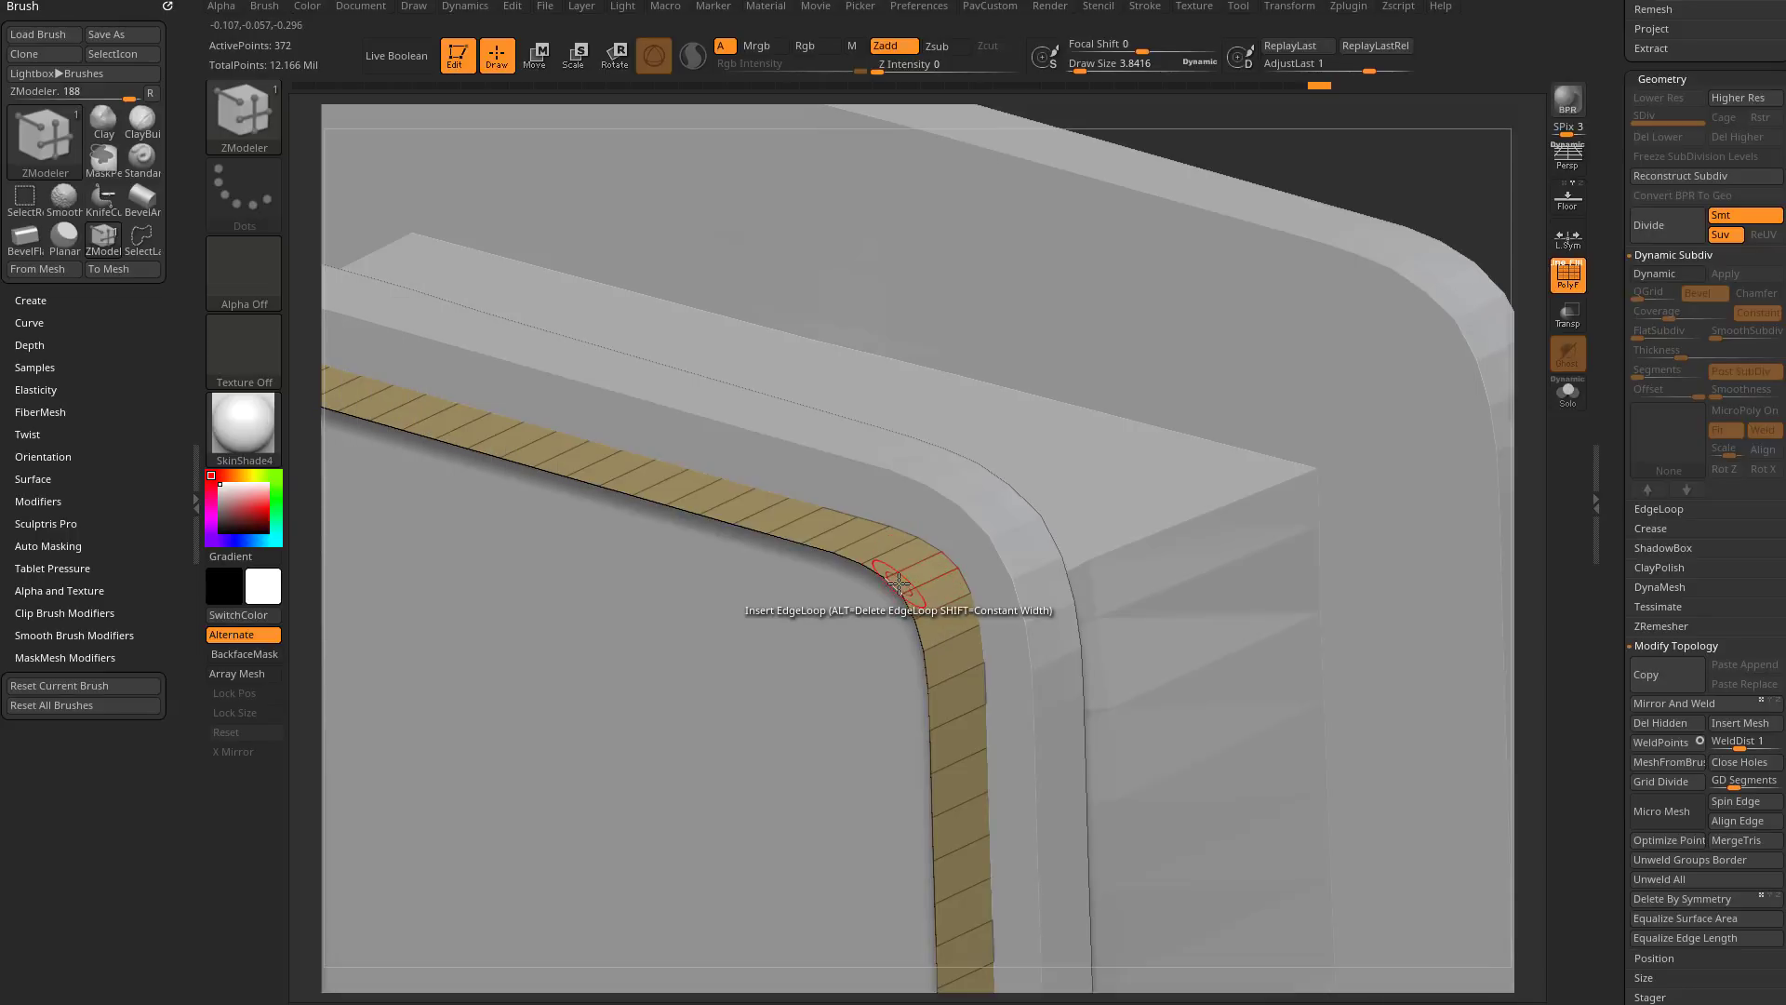
key(space)
click(716, 519)
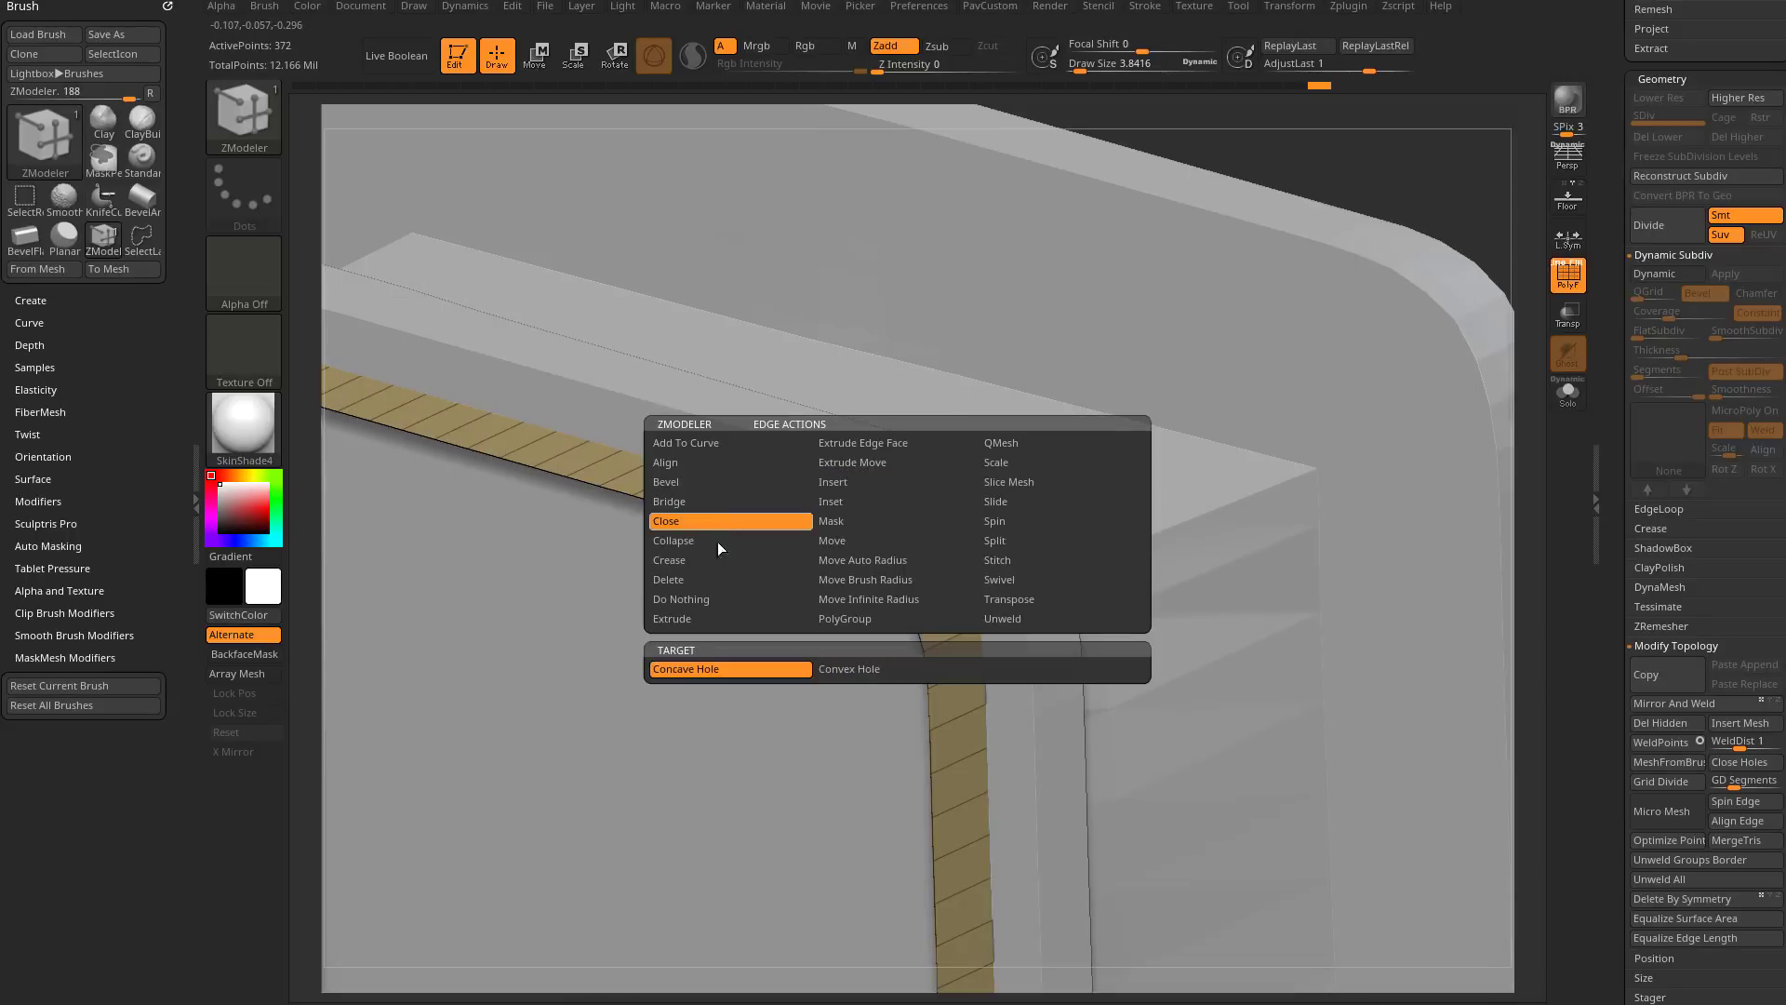
click(750, 675)
Step: Fill the open sides of the rim strip with Close Holes
alt+drag(1484, 172, 1487, 25)
drag(1606, 411, 1605, 491)
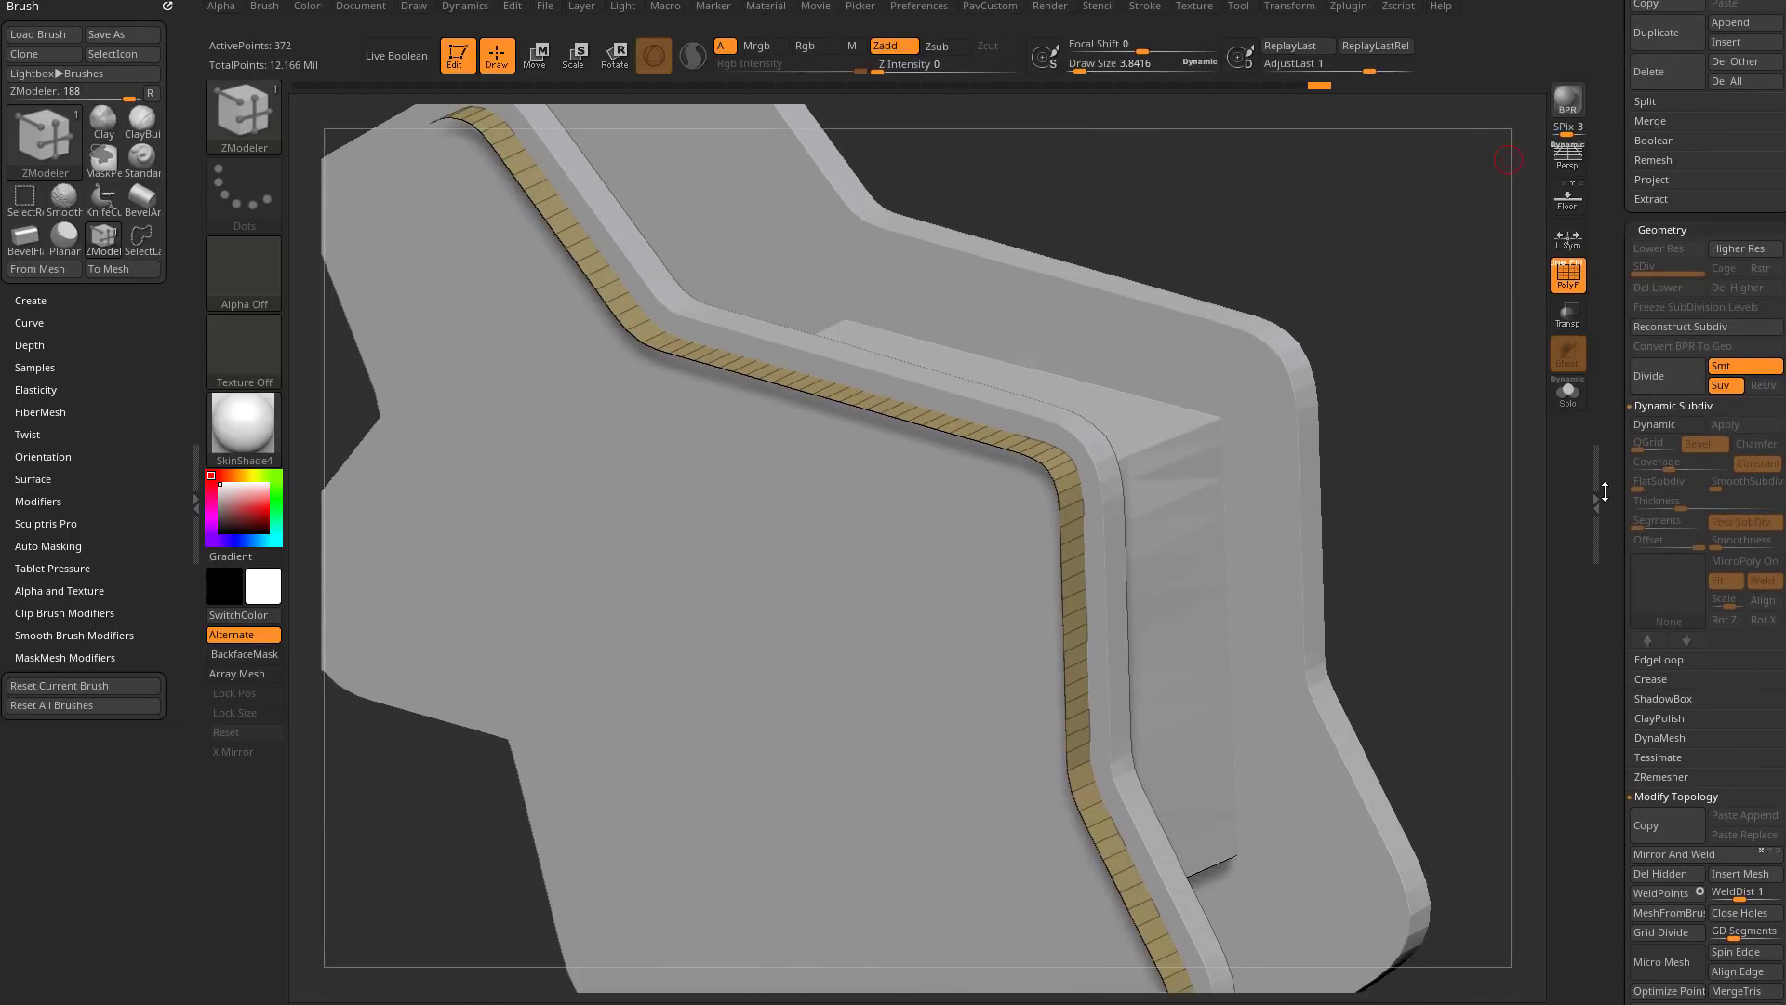
scroll(1666, 577, down, 5)
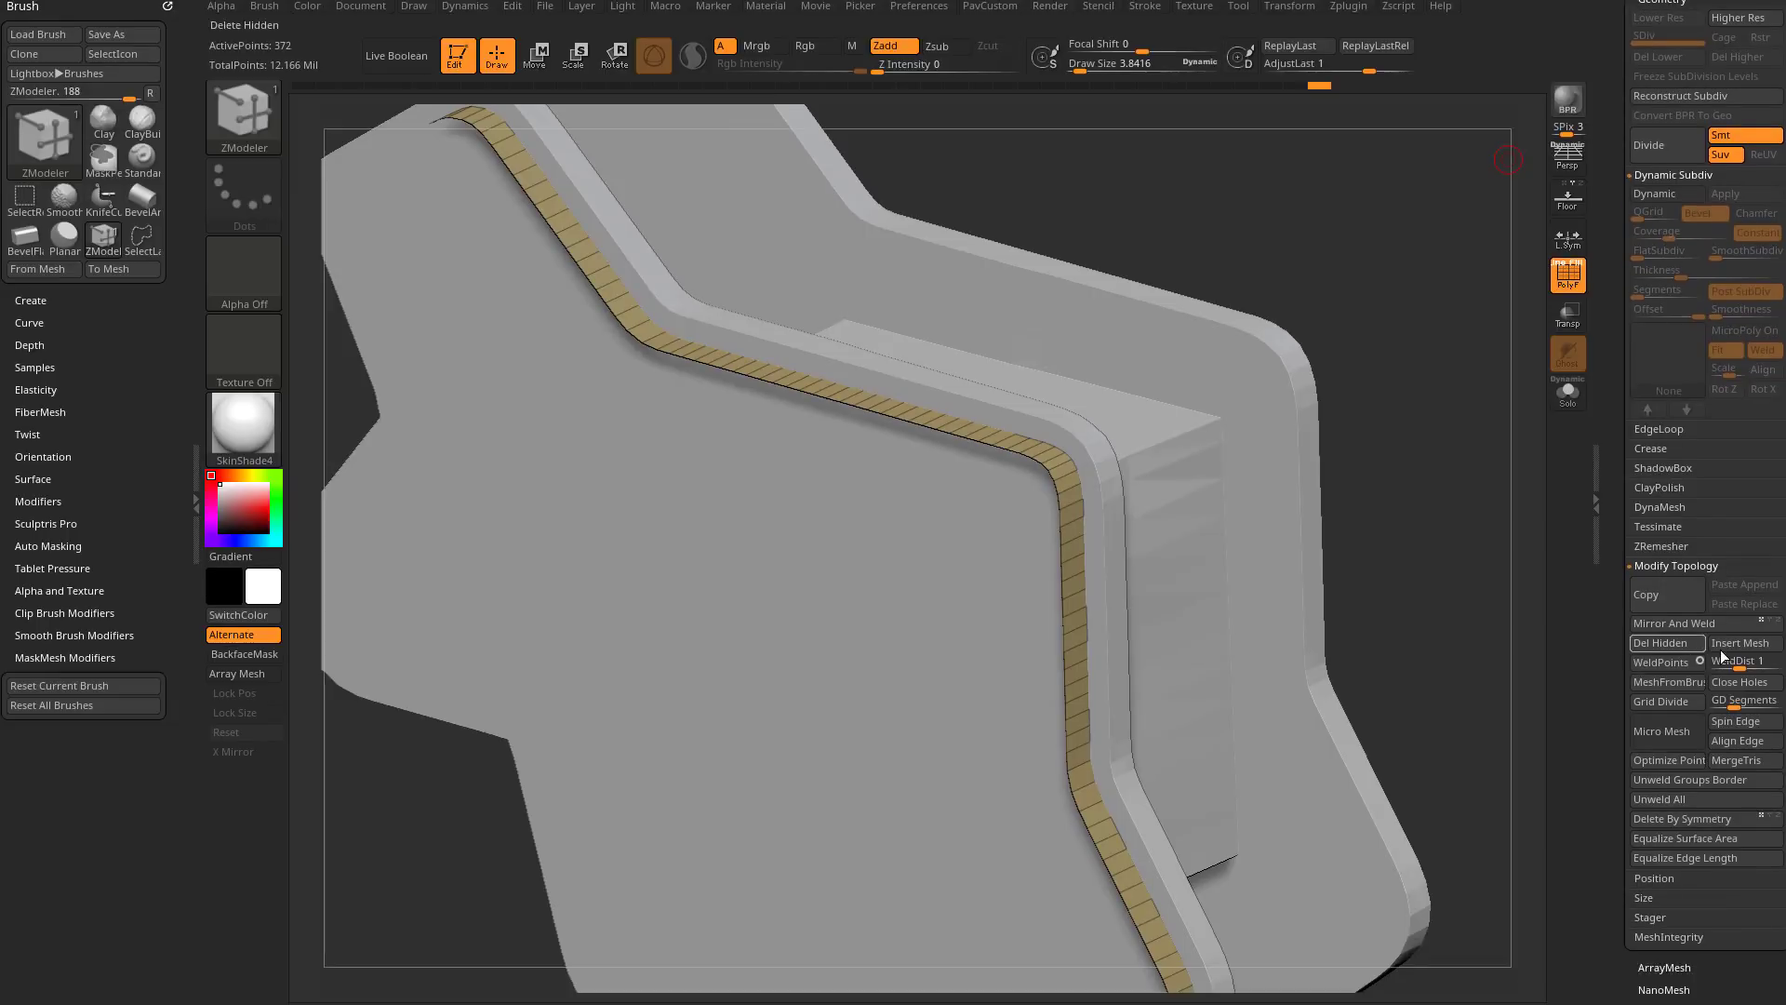
click(1725, 689)
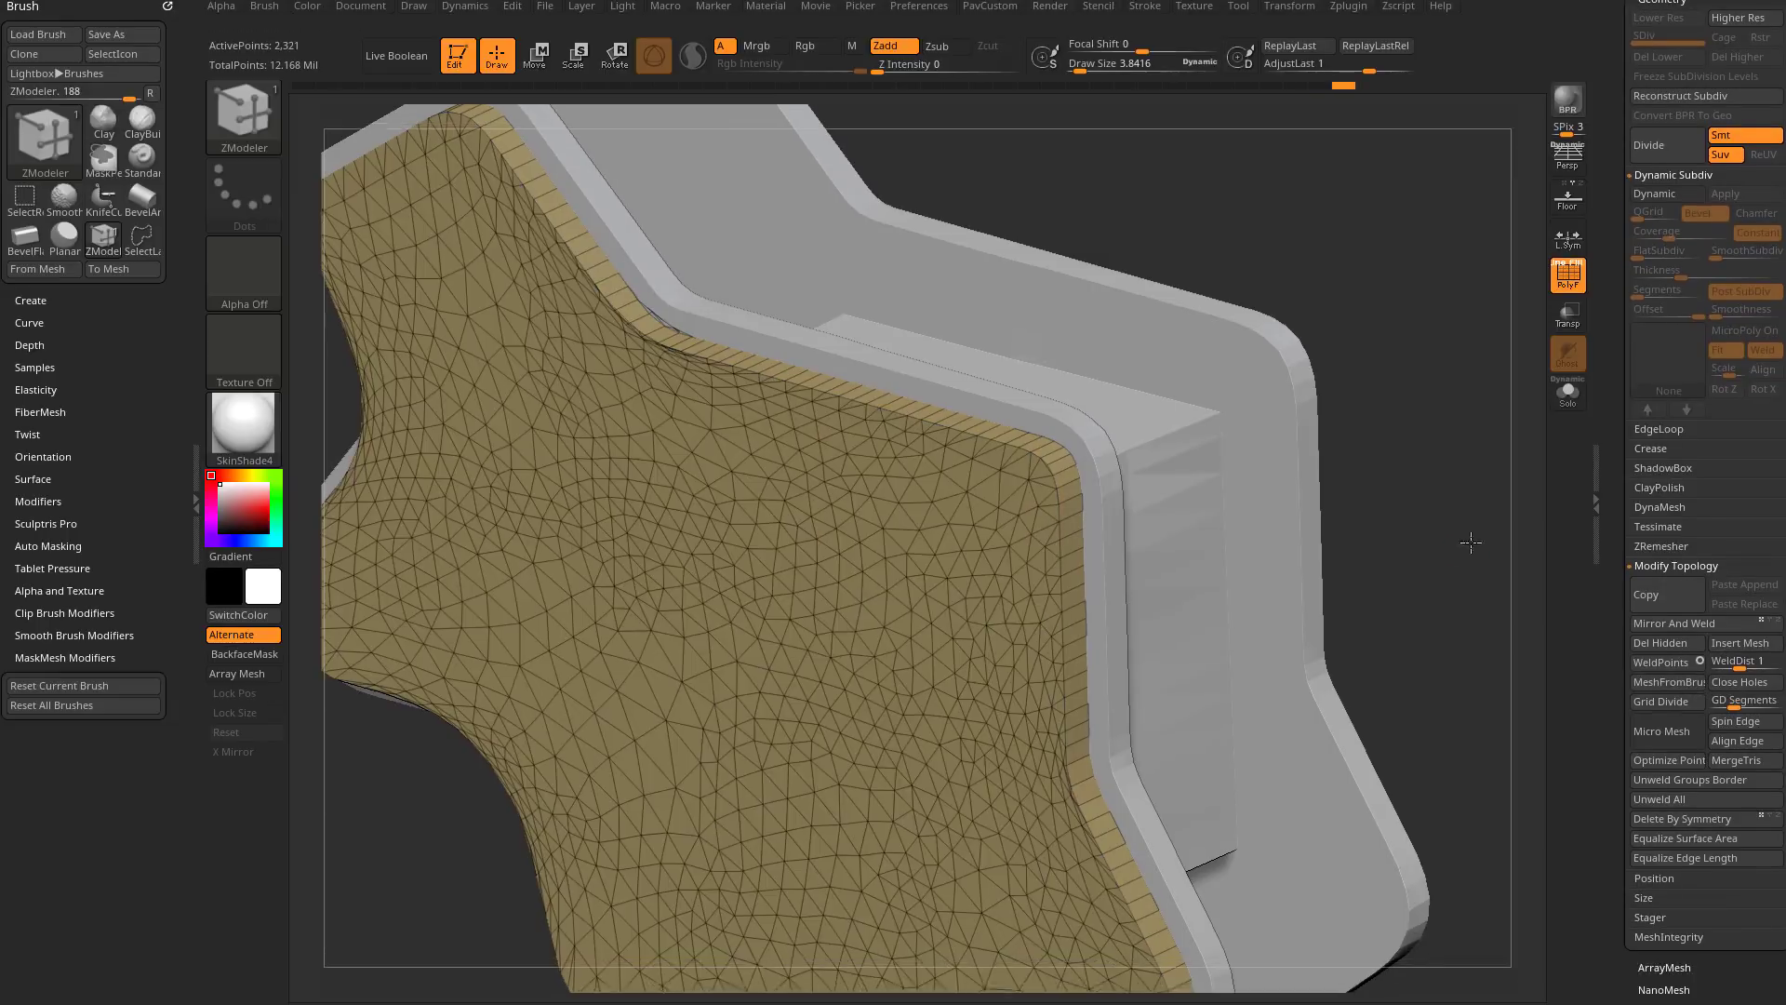
Step: Show the filled plate alone and enable Keep Groups in the ZRemesher settings
key(f)
click(1568, 398)
drag(1471, 438, 1538, 468)
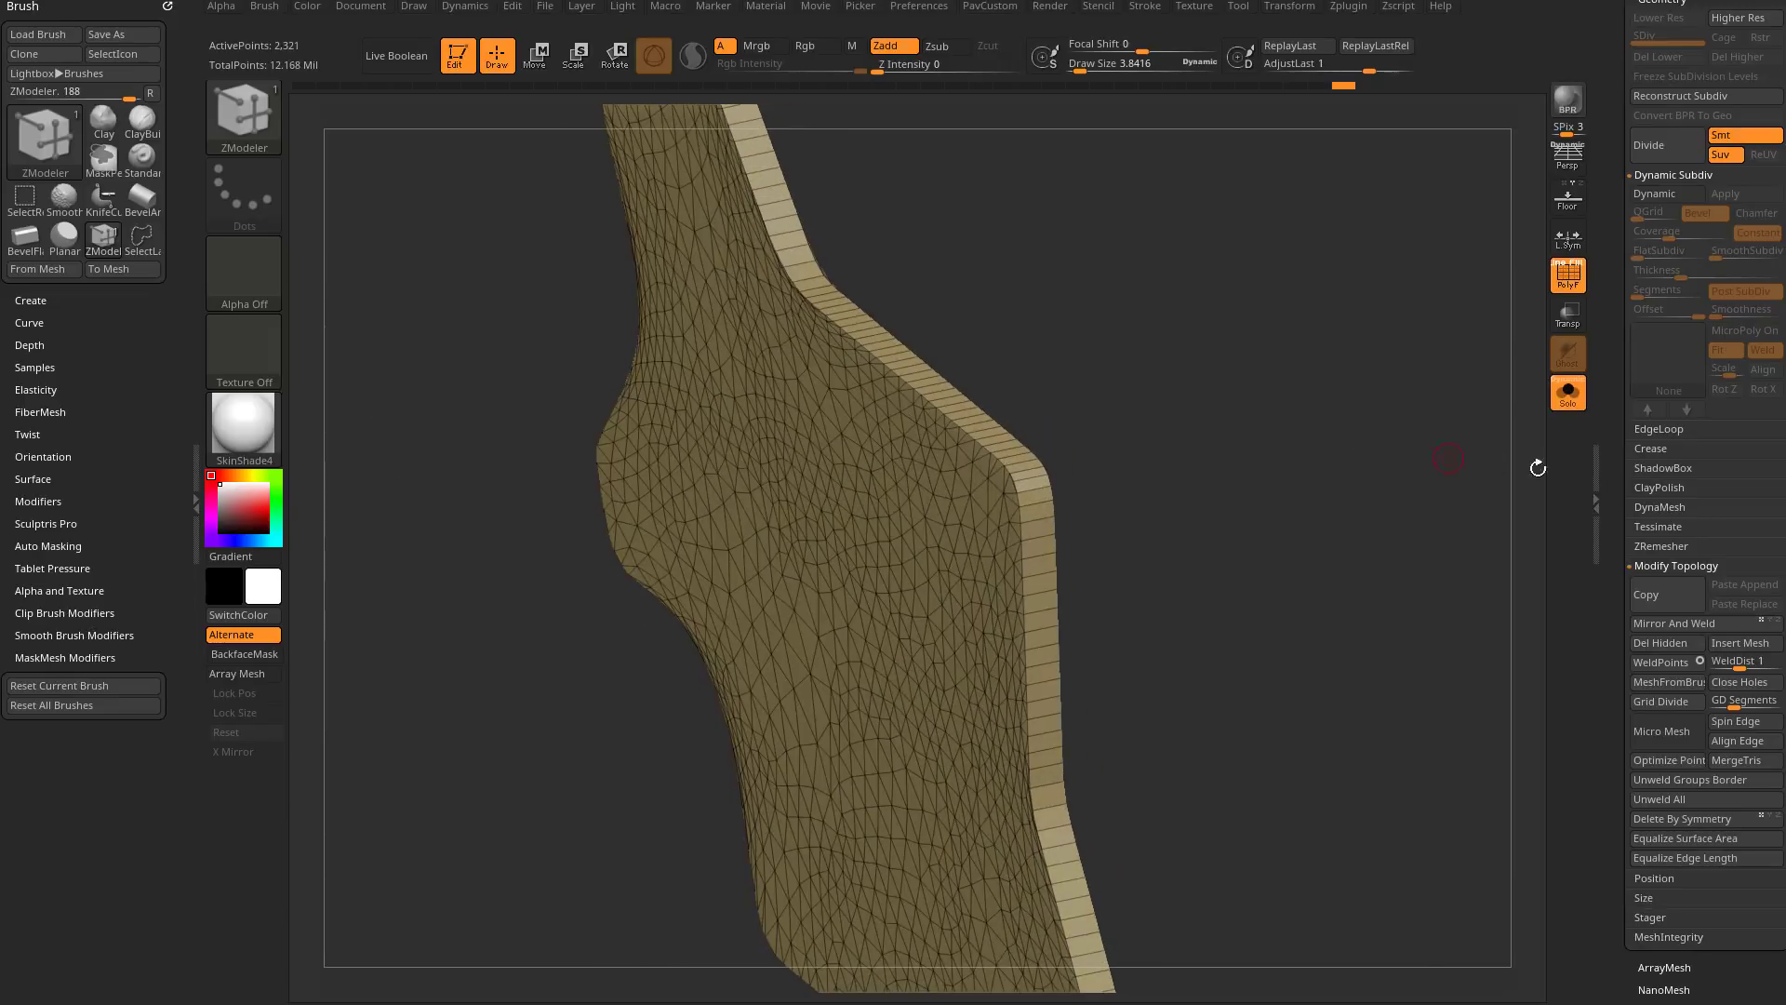
click(1643, 562)
click(1643, 549)
click(1743, 519)
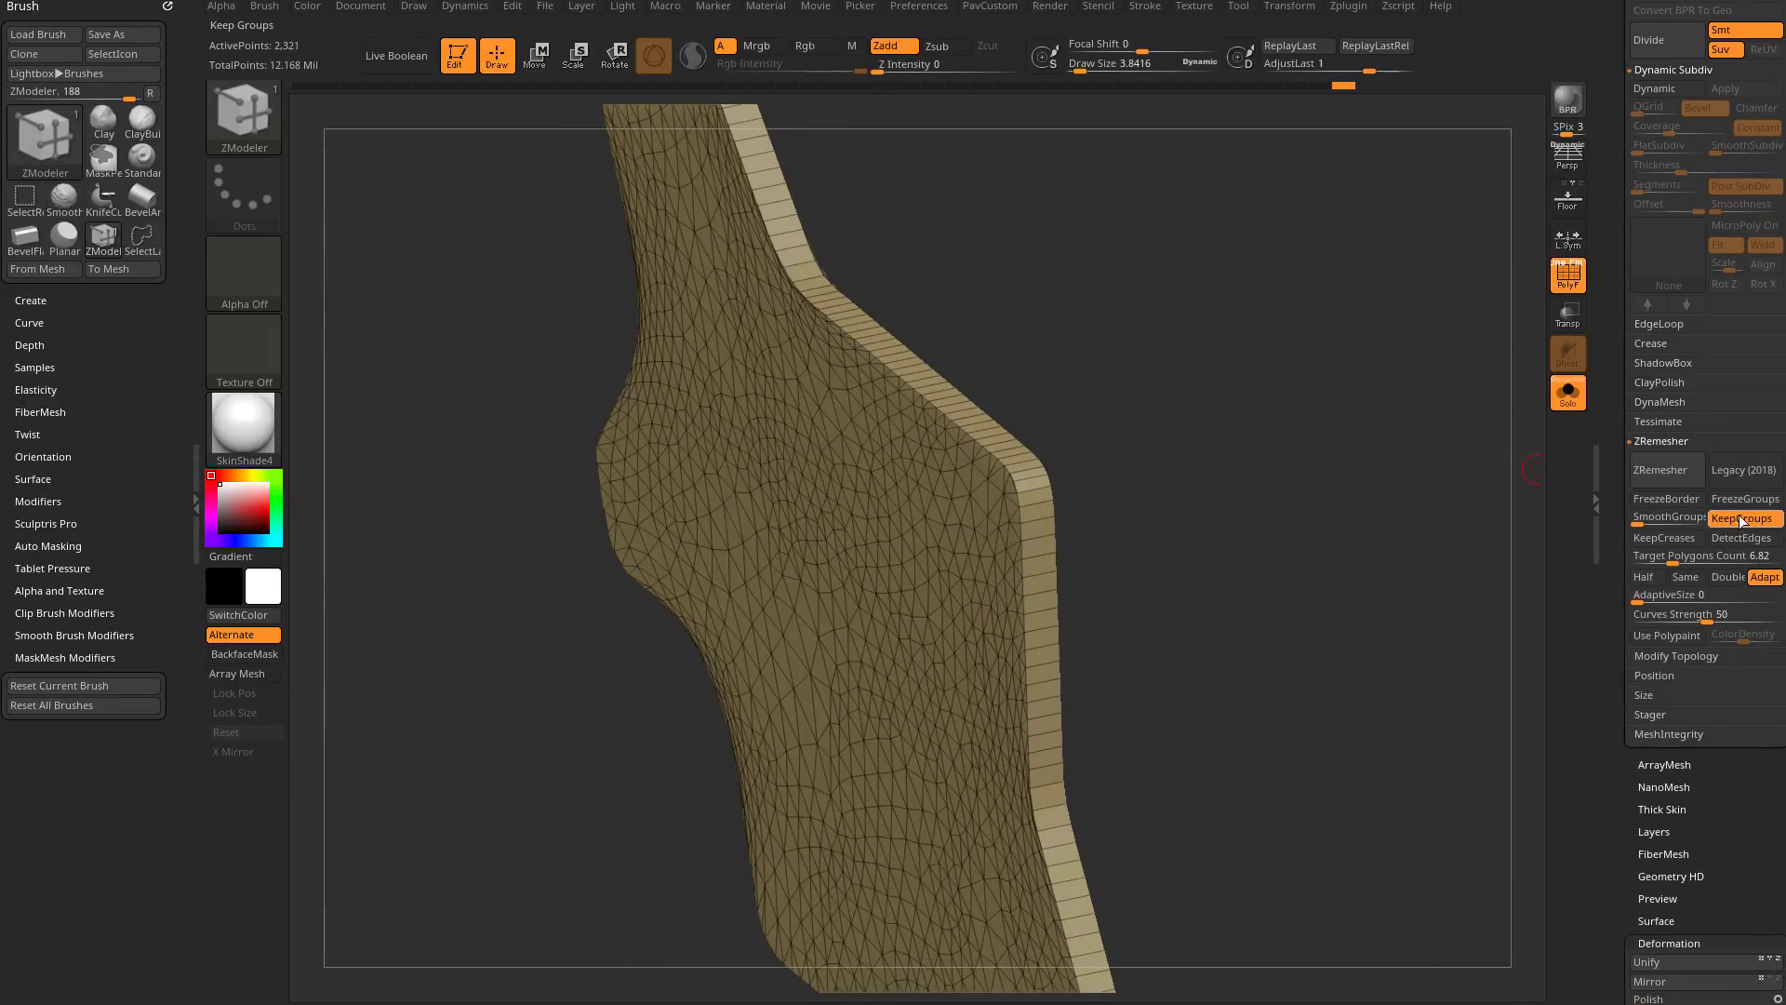
Step: Try ZRemesher on the filled plate at the 6.82 target polygon count and with Half, undoing each remesh
click(1672, 483)
drag(1326, 597, 1395, 620)
key(ctrl+z)
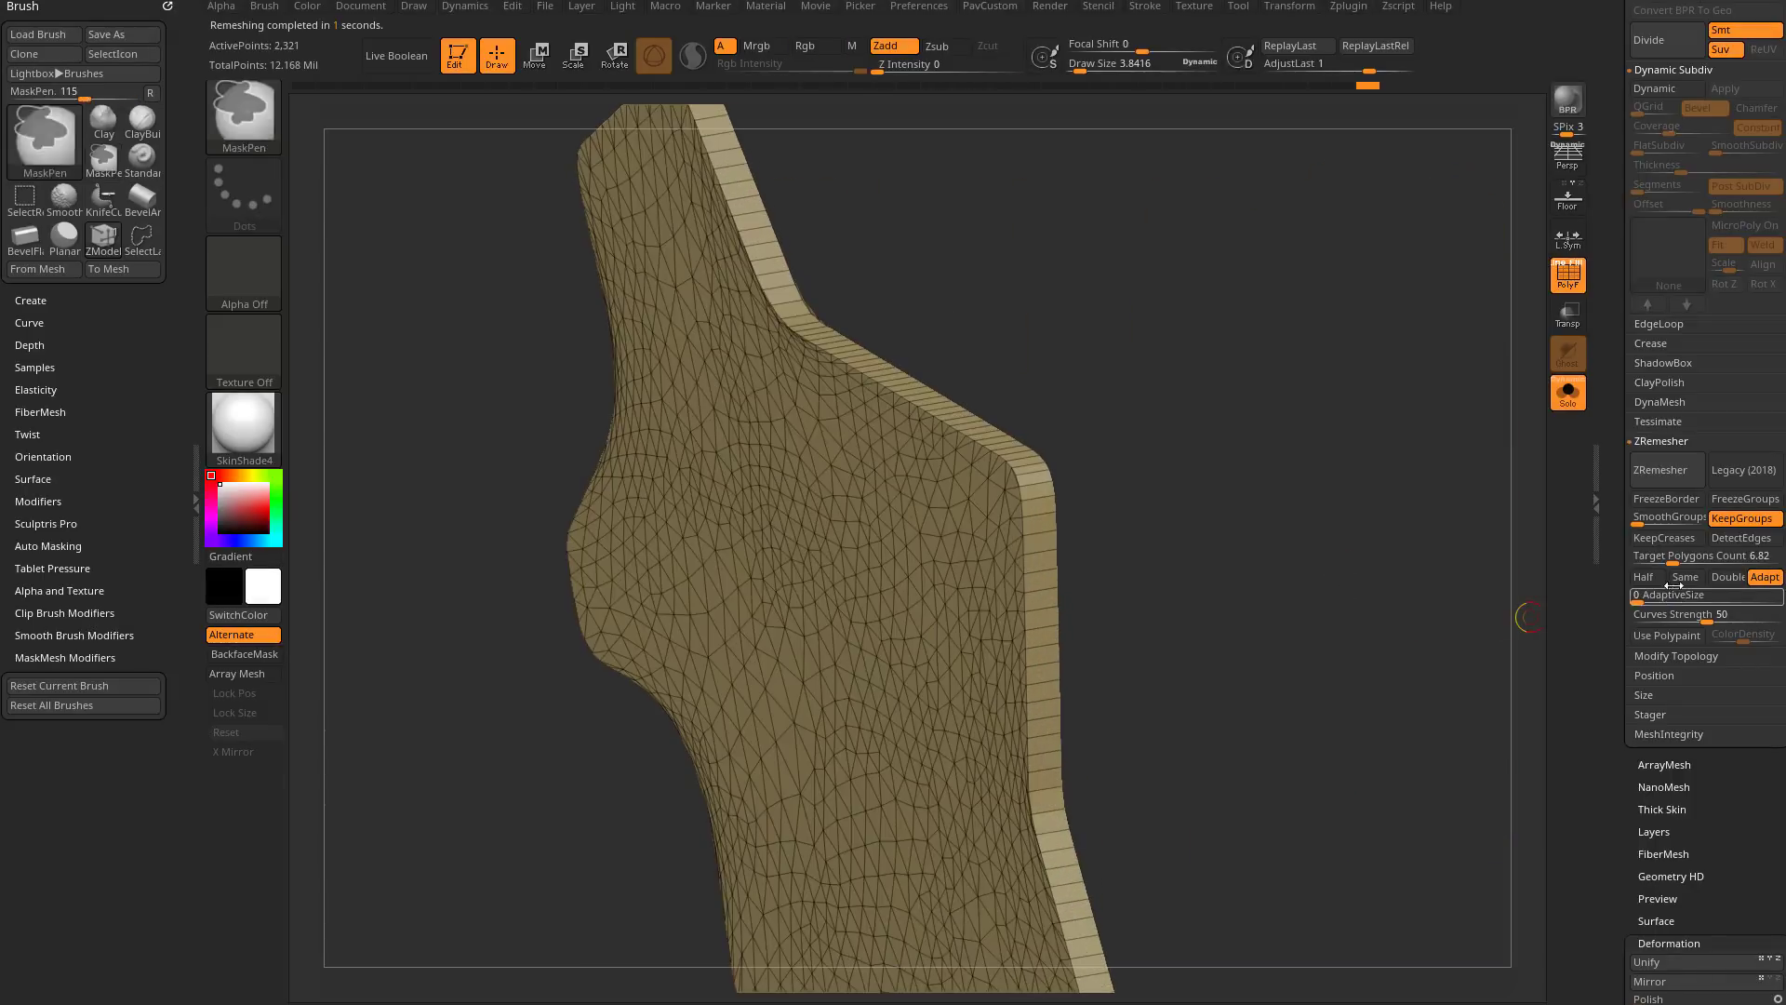
click(1670, 578)
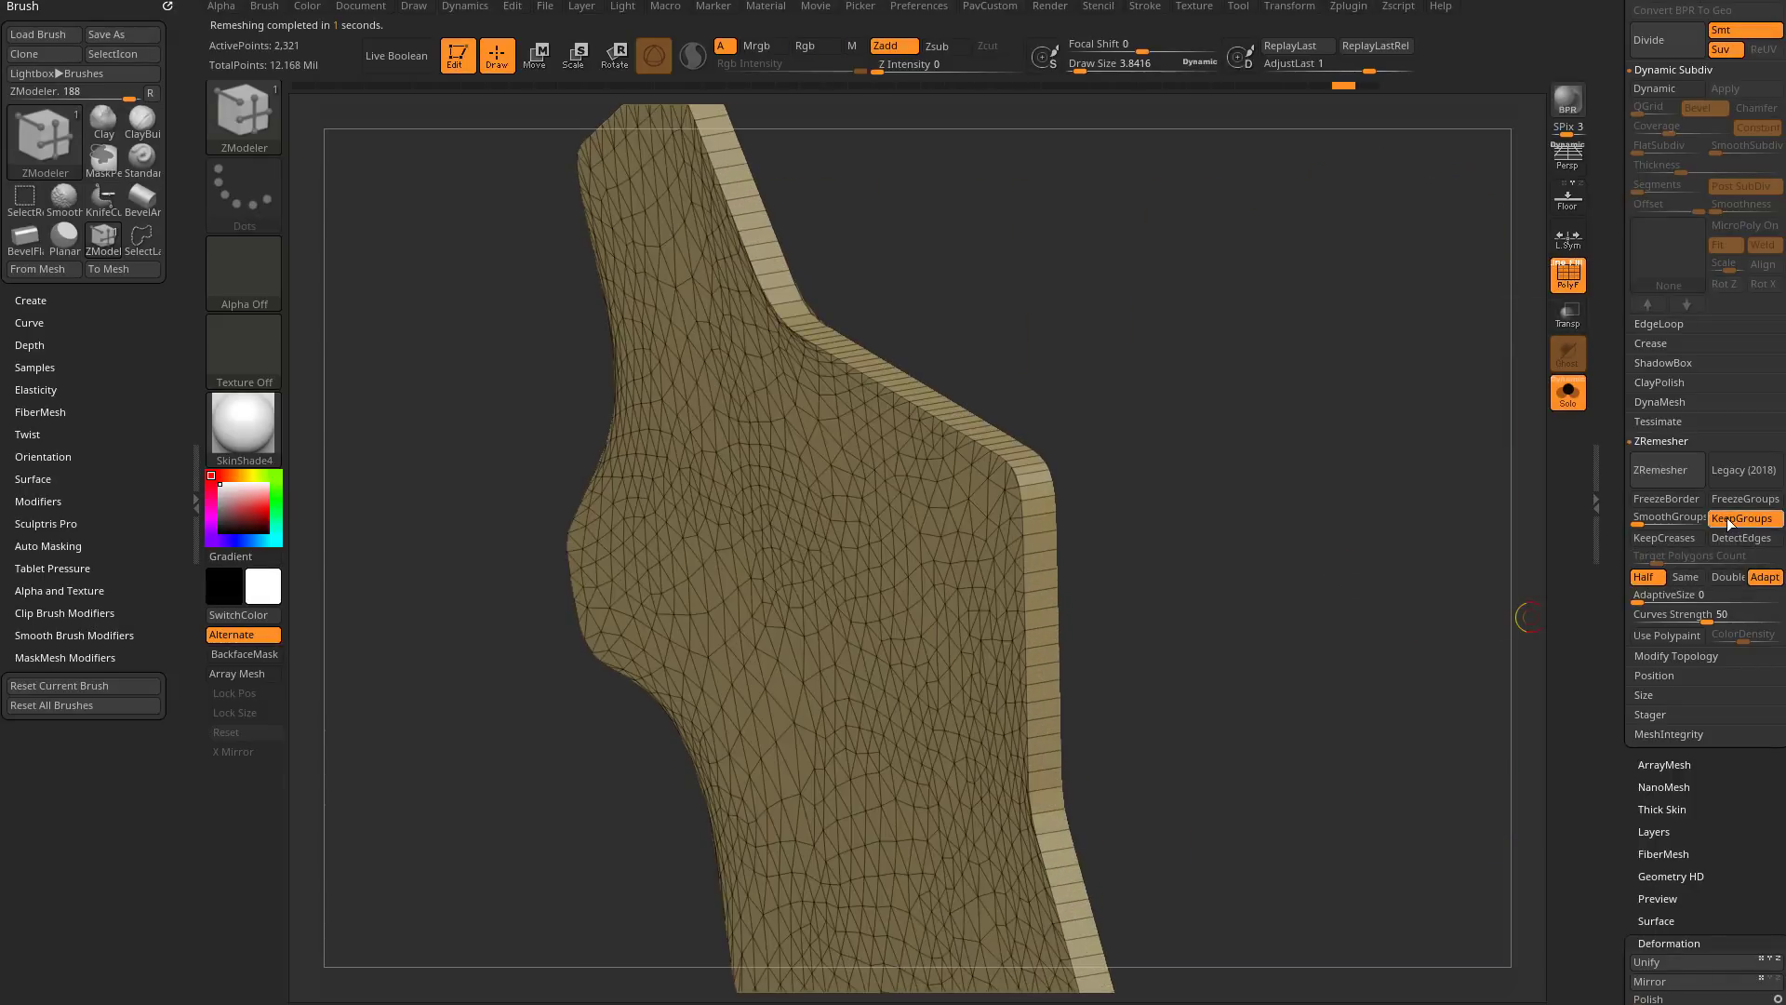
mouse_move(1420, 590)
mouse_down()
mouse_move(1381, 578)
mouse_move(1420, 598)
mouse_up()
key(ctrl+z)
Step: Set ZModeler's edge action to PolyGroup with the Polyloop target
key(space)
click(977, 613)
click(963, 609)
drag(1028, 498, 1145, 474)
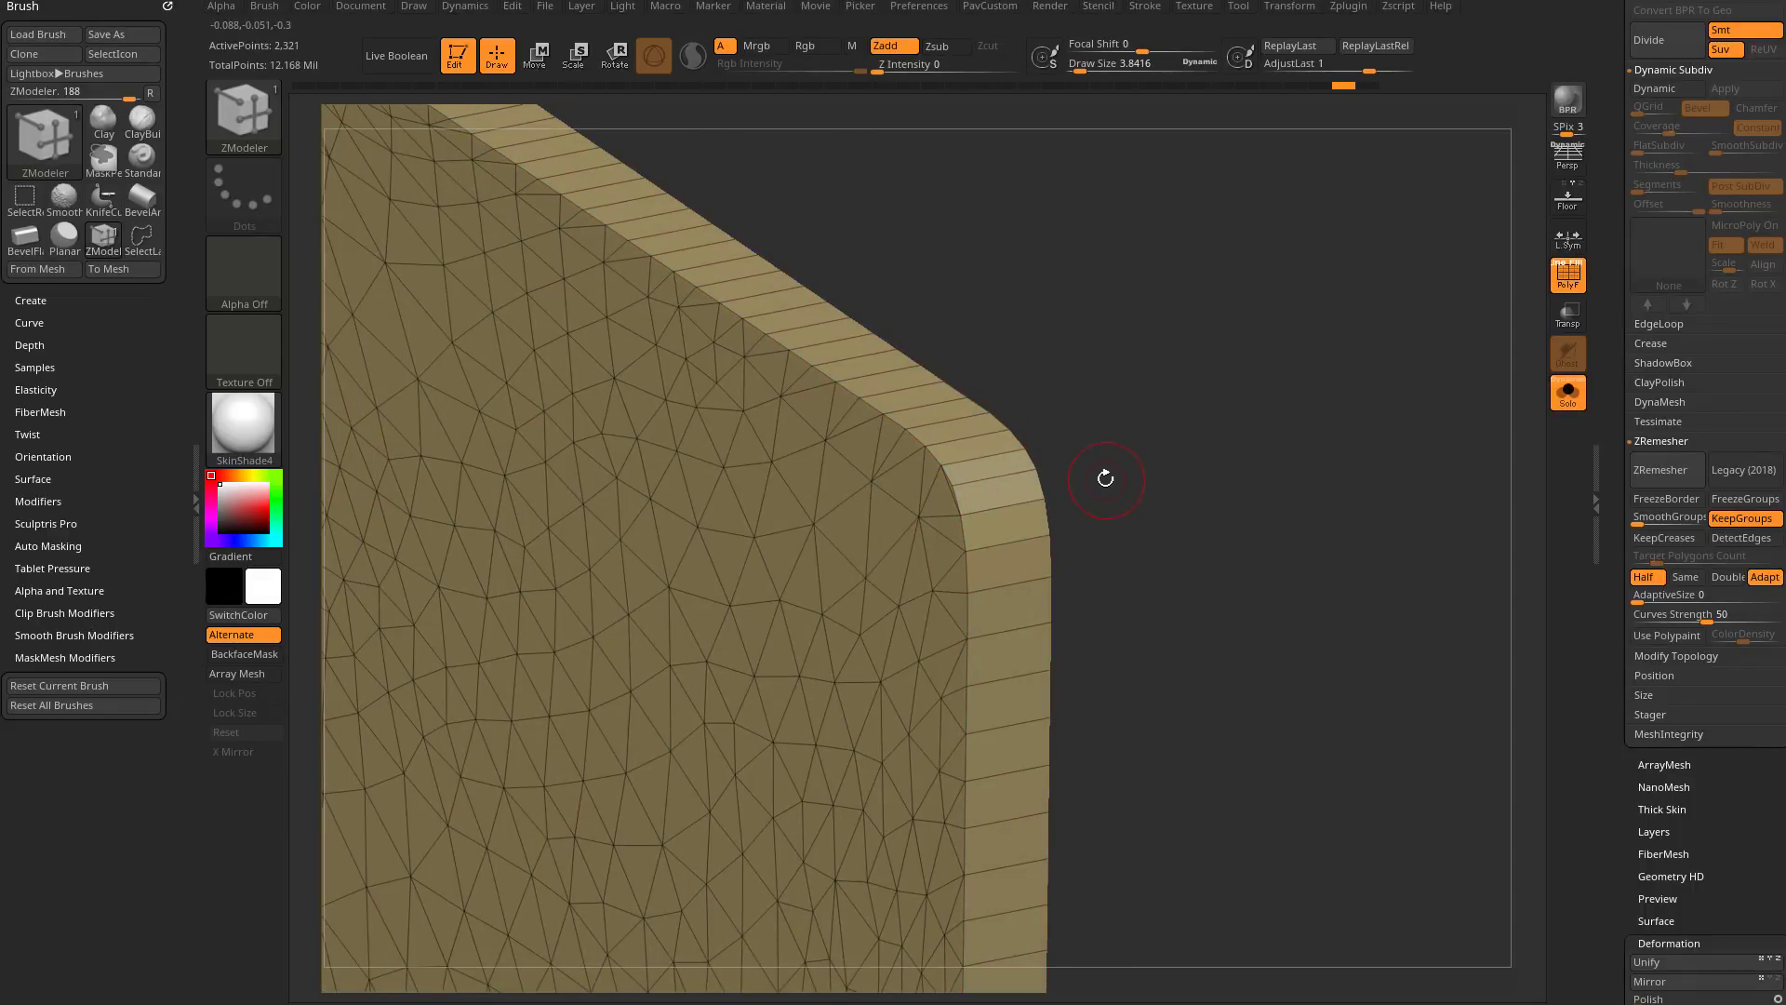
key(b)
key(z)
key(m)
key(space)
click(1002, 545)
Step: Assign the plate's whole rim loop its own green polygroup, separate from the large faces
mouse_move(1200, 518)
alt+mouse_down()
mouse_move(1097, 387)
mouse_move(1191, 549)
alt+mouse_up()
click(1023, 541)
click(1022, 540)
click(1023, 541)
click(1022, 540)
click(1022, 540)
click(1021, 540)
alt+drag(1306, 513, 1247, 423)
drag(1247, 423, 1121, 312)
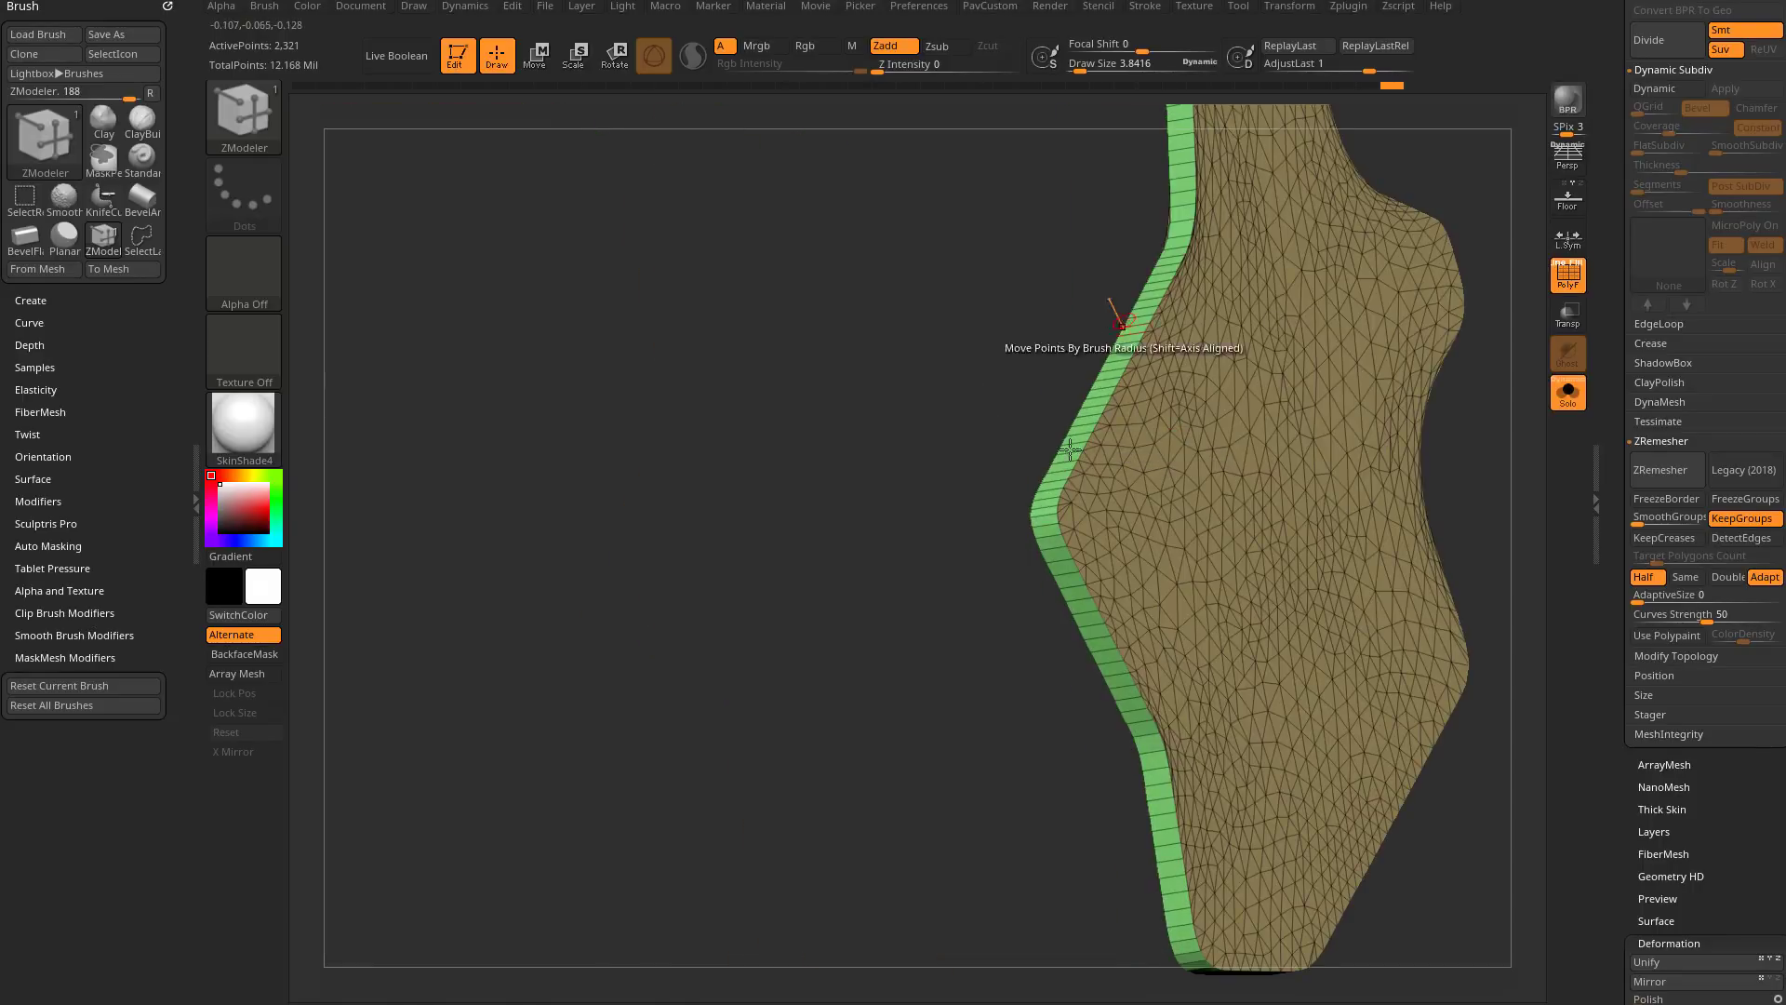
drag(866, 521, 992, 674)
drag(1279, 494, 1279, 510)
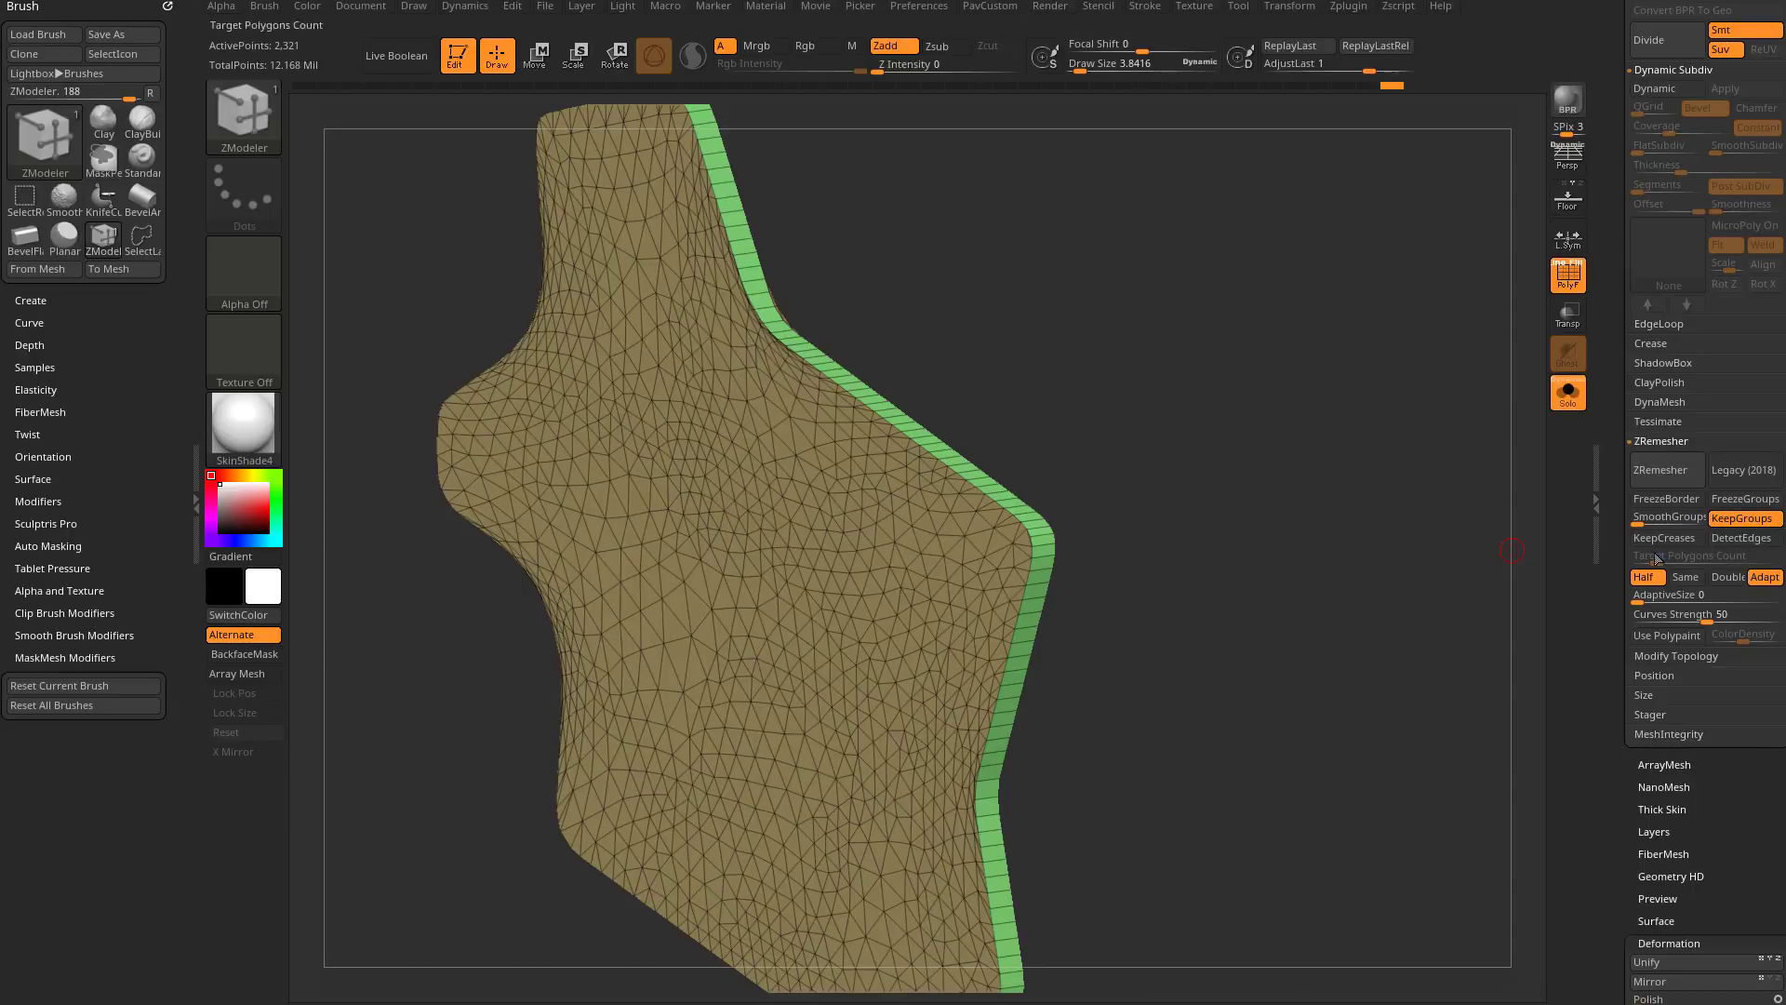
Step: Try ZRemesher with Same on the grouped plate, and undo back to the open rim strip
click(1675, 577)
click(1666, 474)
drag(1324, 571, 1279, 499)
key(ctrl+z)
key(ctrl+z)
key(ctrl+z)
key(ctrl+z)
Step: Set ZModeler's edge action to Close with the Convex Hole target, try it on the rim strip, and undo it
drag(1197, 431, 1168, 544)
key(space)
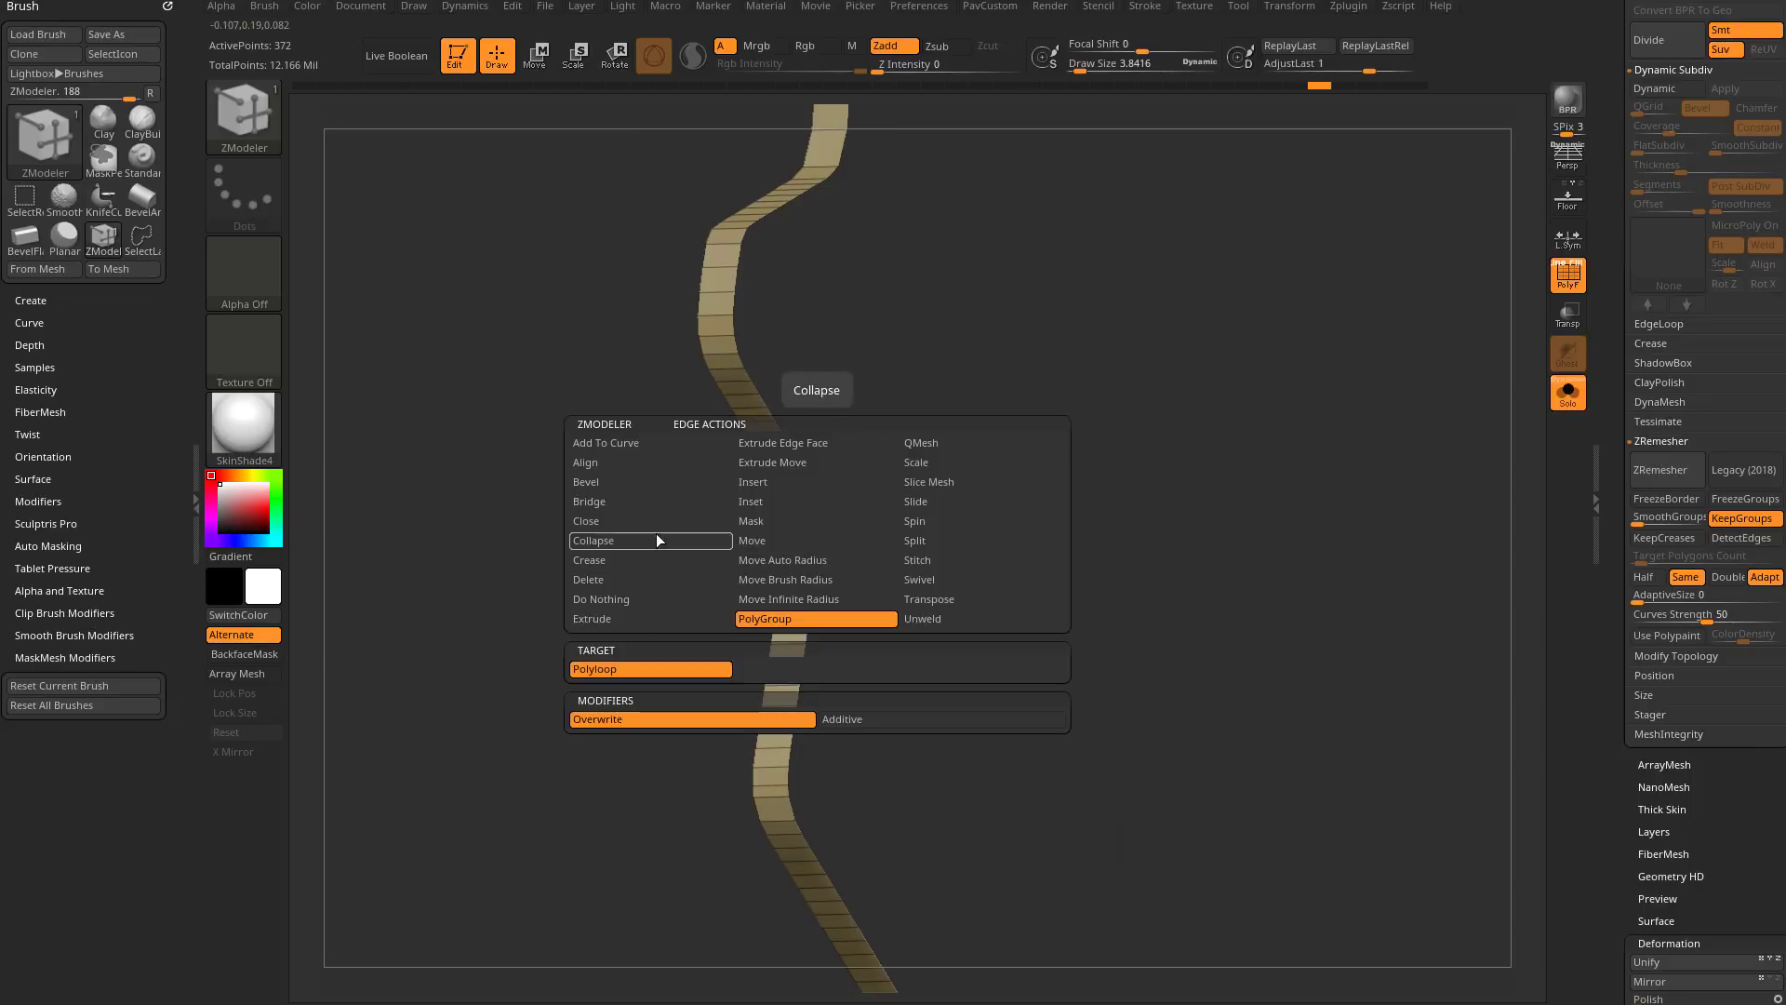
click(768, 668)
click(810, 594)
drag(712, 642, 1016, 453)
key(ctrl+z)
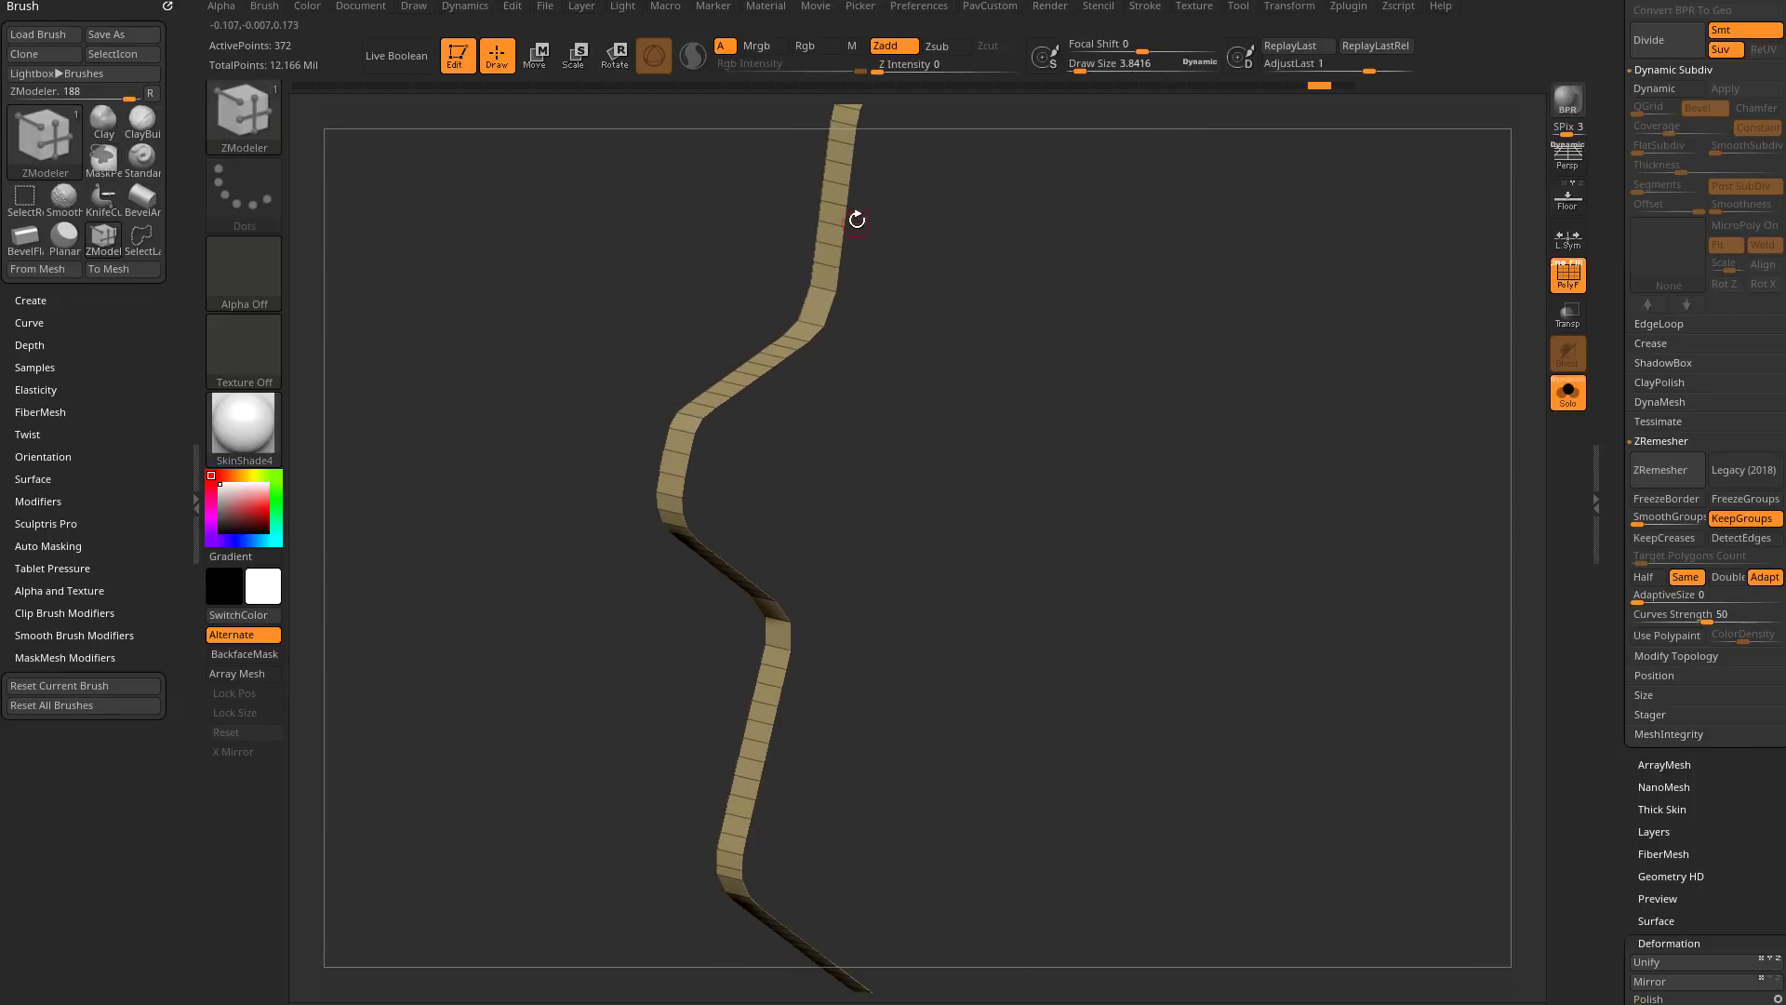
Step: Close both open sides of the rim strip with ZModeler's Close Convex Hole, converging to center
drag(624, 748, 804, 677)
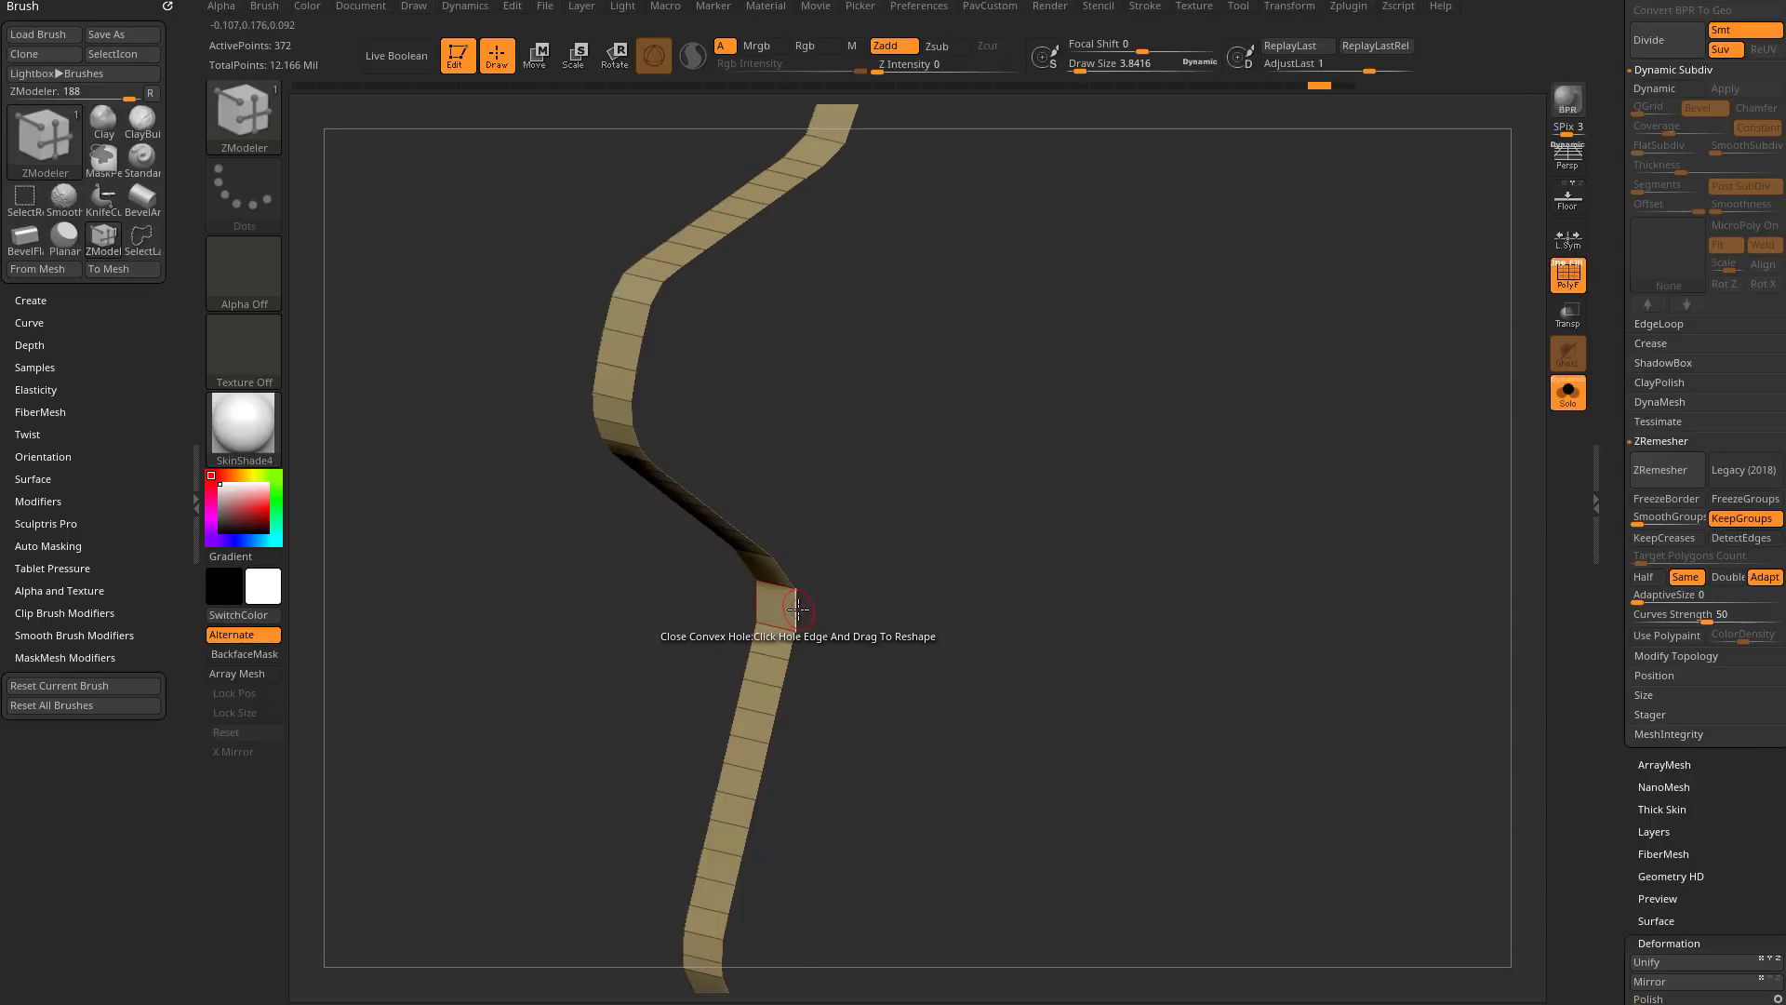
key(space)
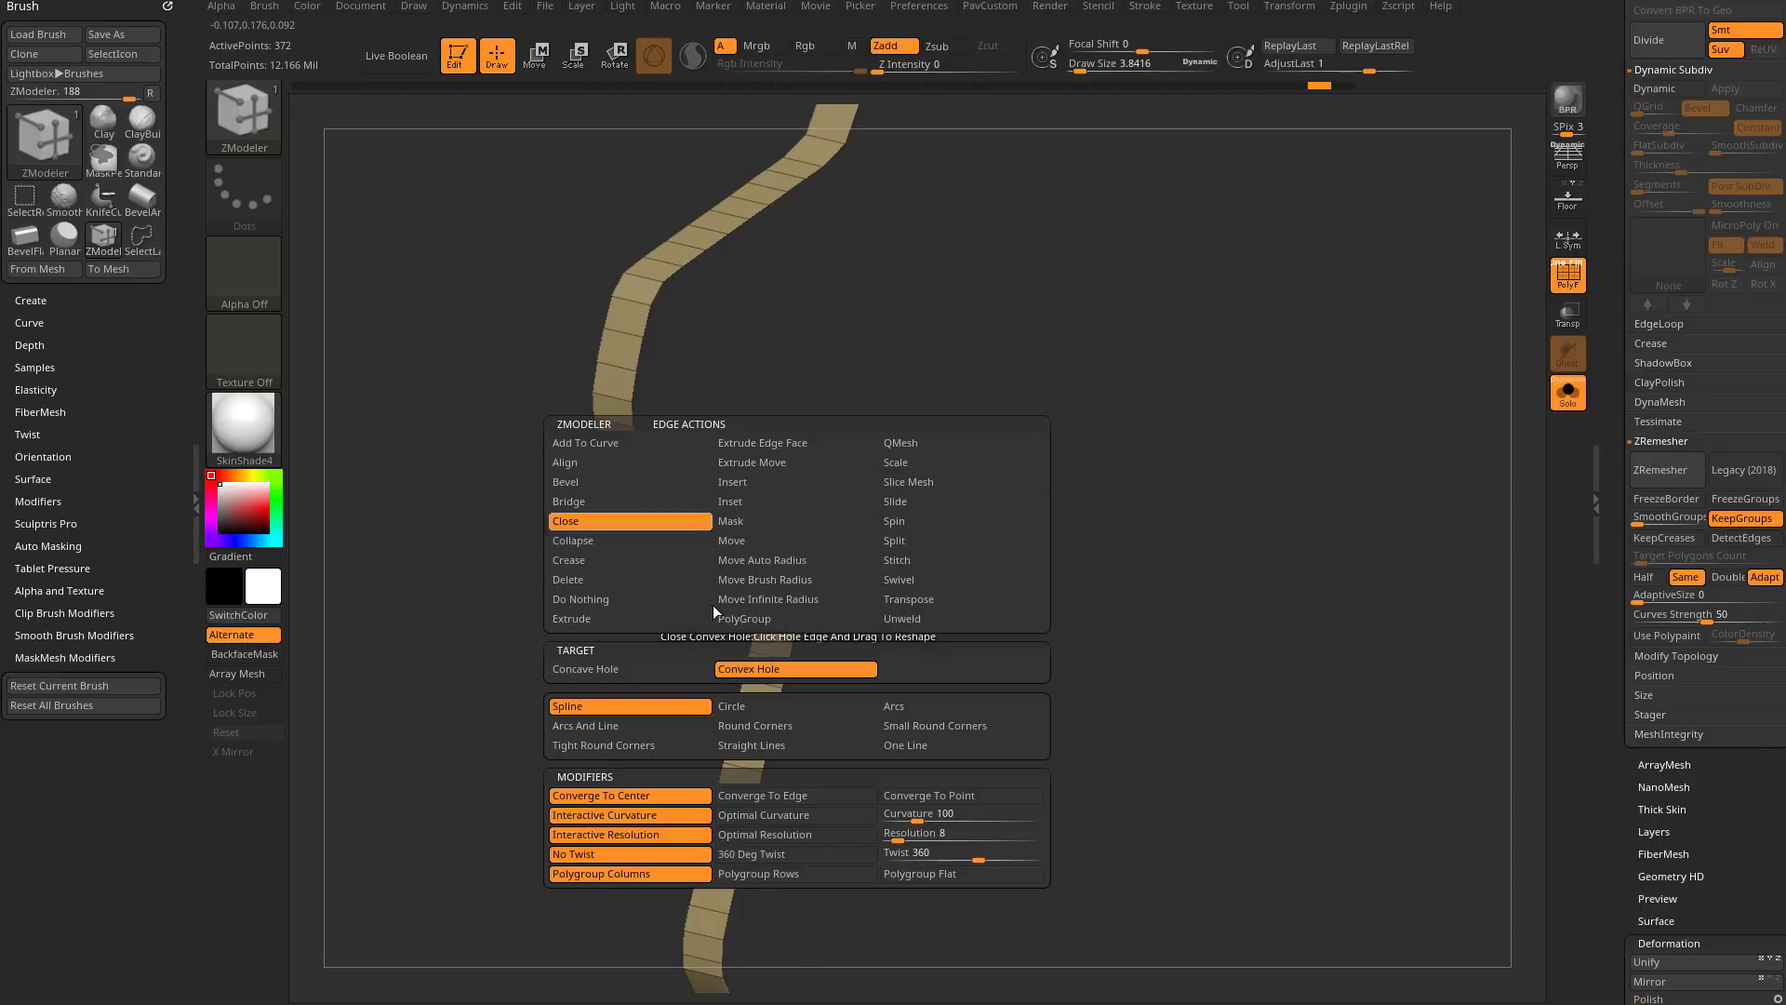
drag(786, 572, 745, 643)
click(741, 550)
mouse_move(986, 484)
alt+mouse_down()
mouse_move(1129, 419)
mouse_move(1131, 370)
mouse_move(1163, 359)
alt+mouse_up()
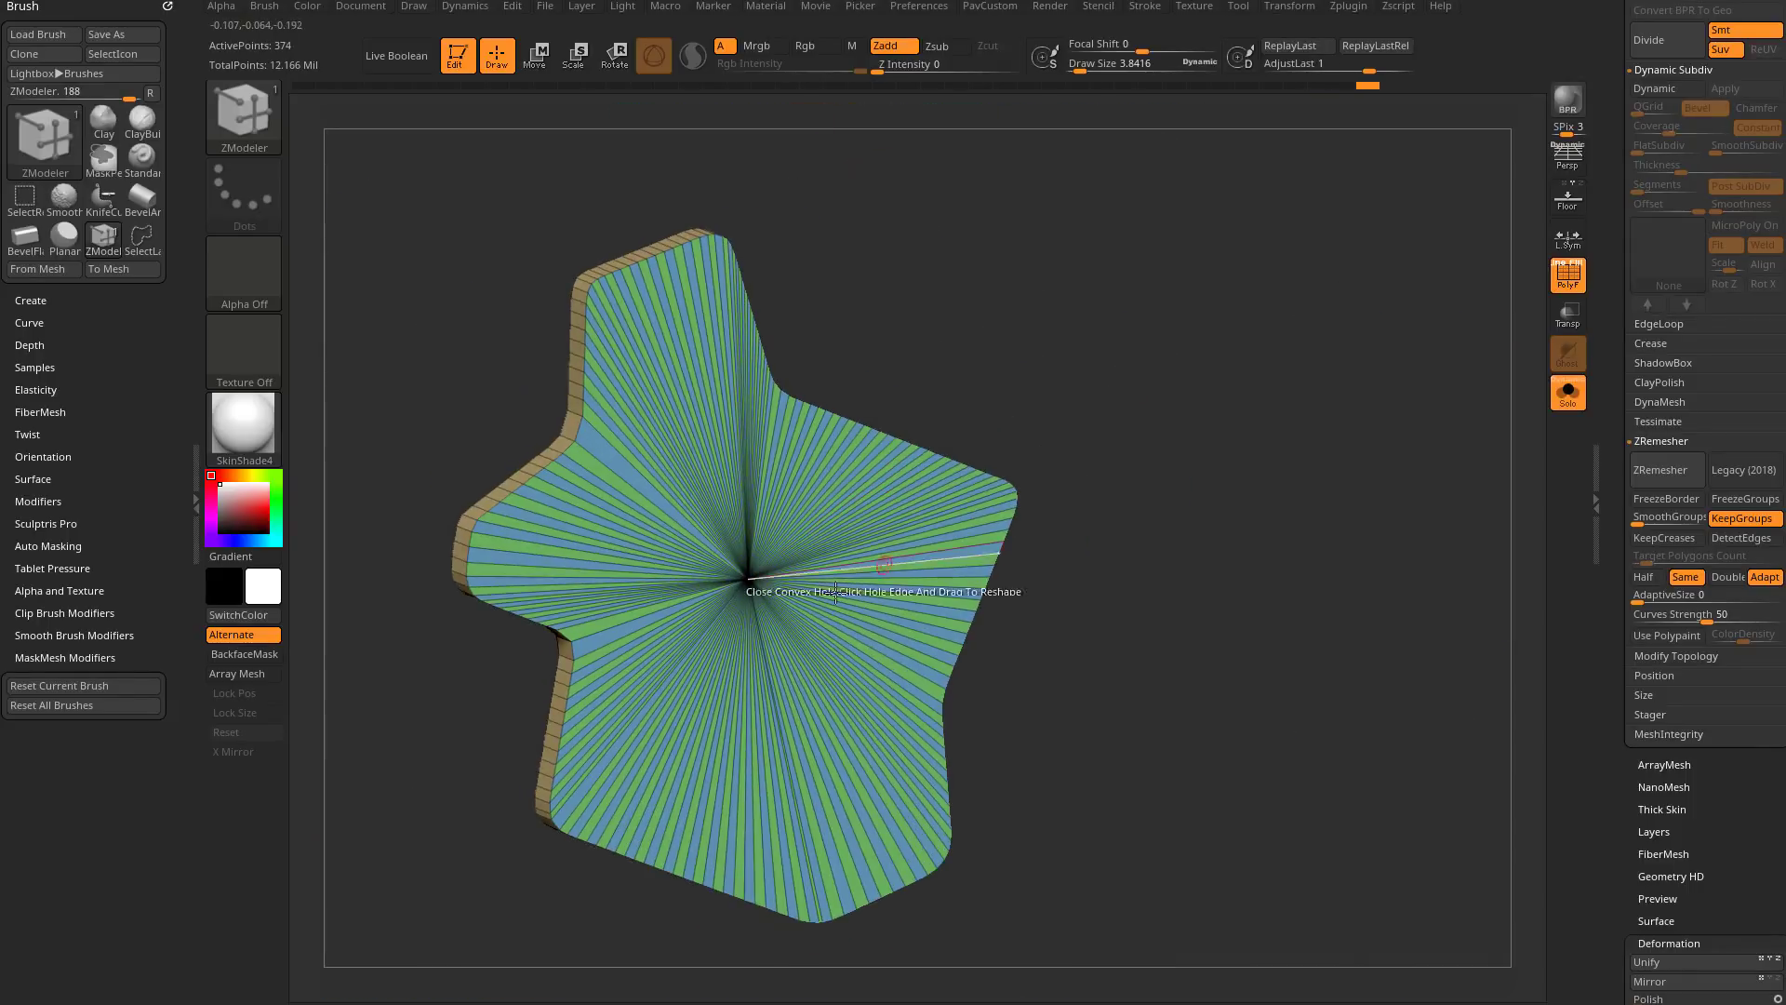
Step: Combine the striped cap faces into a single polygroup, keeping the rim as a separate group
ctrl+shift+click(758, 585)
key(ctrl+w)
mouse_move(1138, 439)
mouse_down()
mouse_move(1060, 410)
mouse_move(1152, 410)
mouse_move(949, 522)
mouse_move(843, 481)
mouse_up()
mouse_move(1151, 526)
mouse_down()
mouse_move(1124, 503)
mouse_move(1155, 492)
mouse_up()
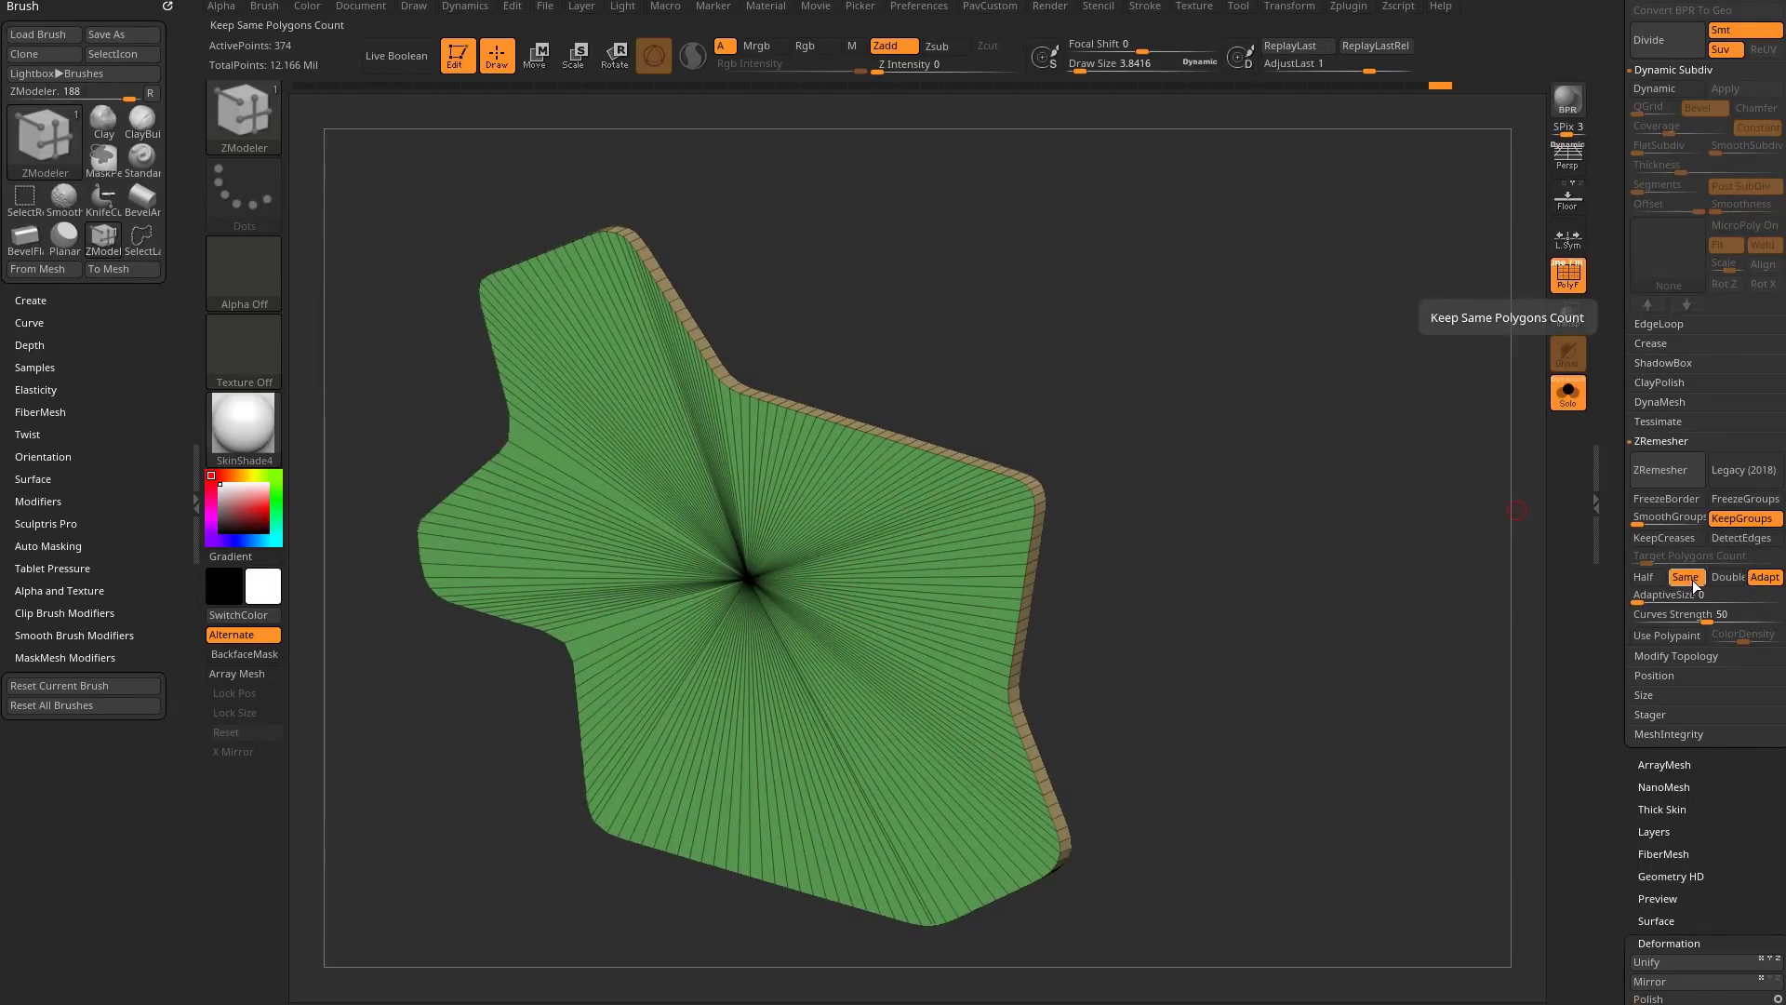
Step: Try ZRemesher with Same, undo it, remesh the capped plate with Double, and check it against the torso part
click(1659, 470)
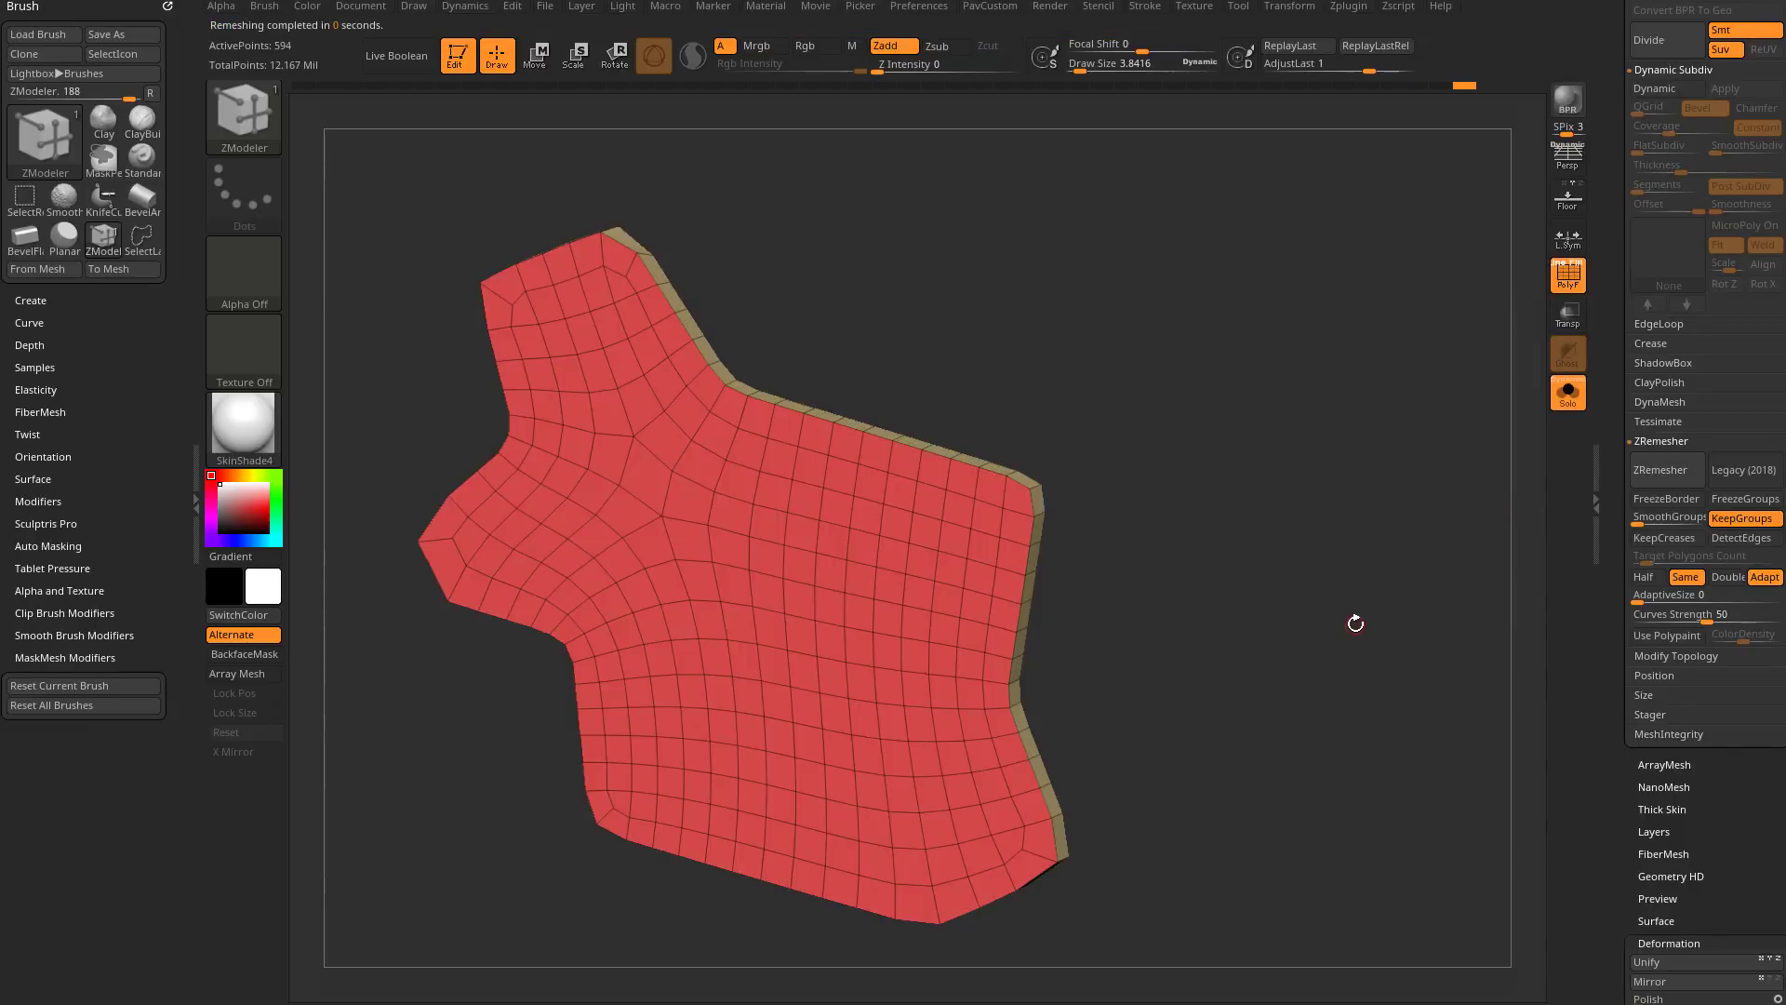
key(ctrl+z)
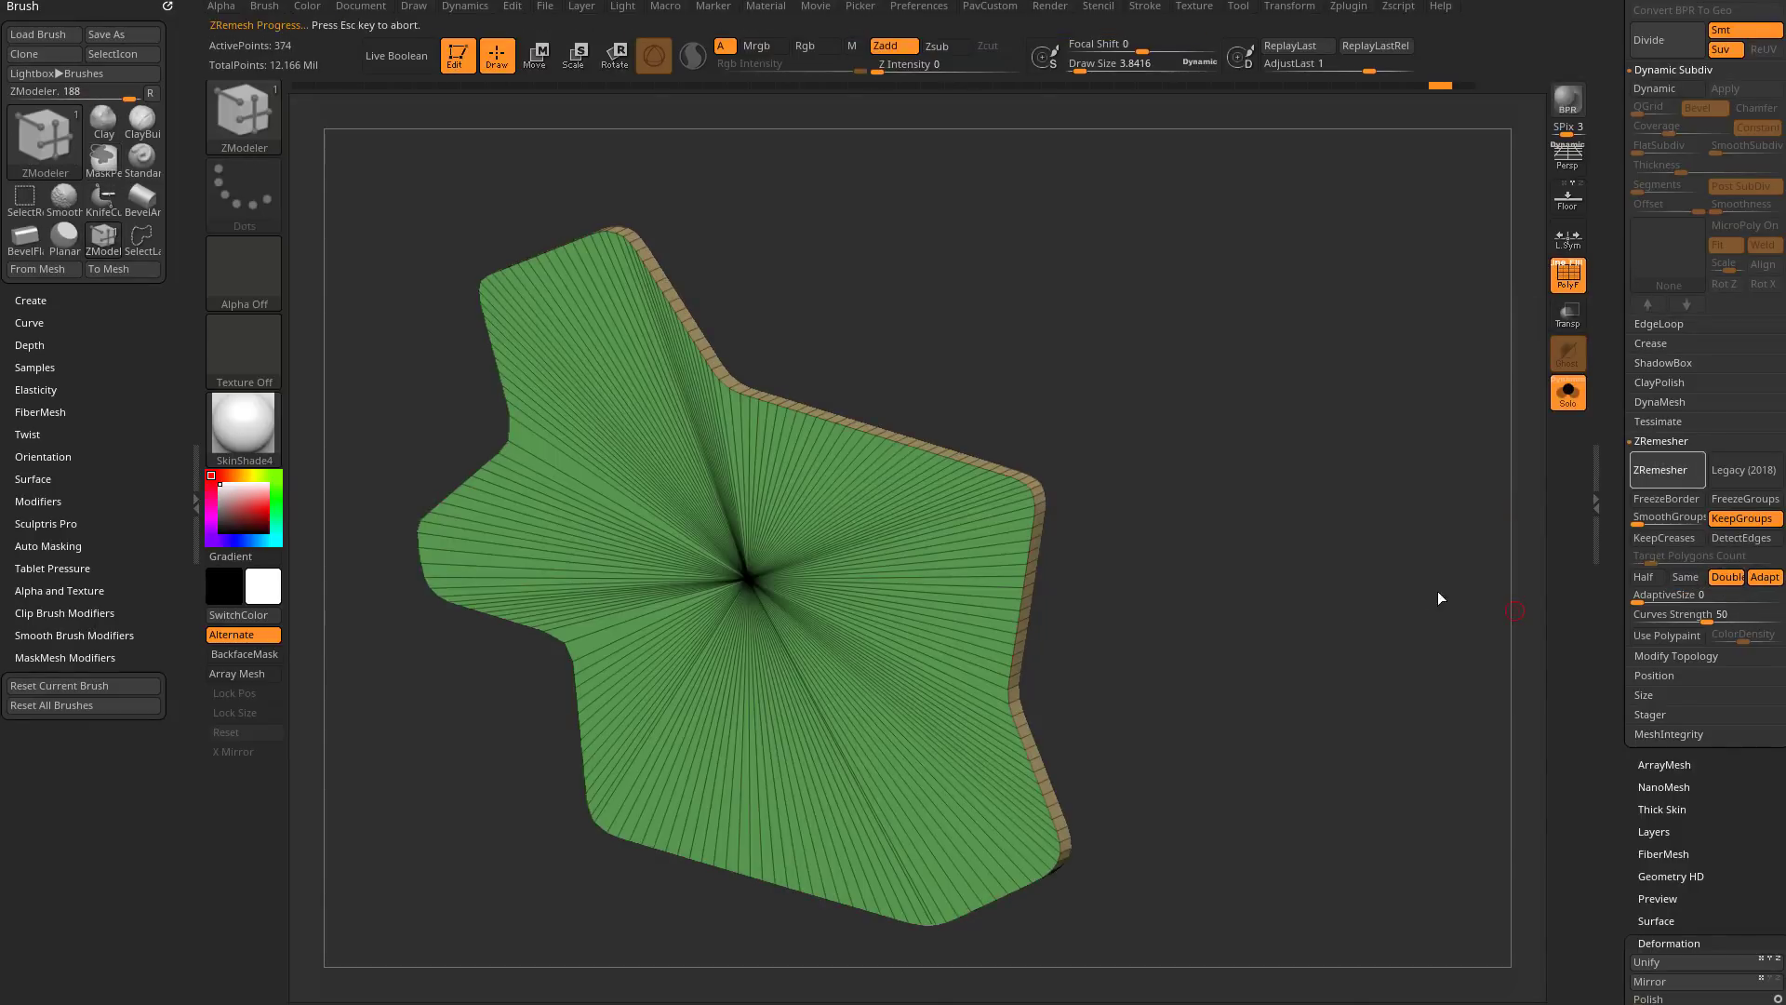
mouse_move(1399, 577)
mouse_down()
mouse_move(1216, 590)
mouse_move(1383, 561)
mouse_up()
click(1569, 392)
drag(1428, 483, 1349, 549)
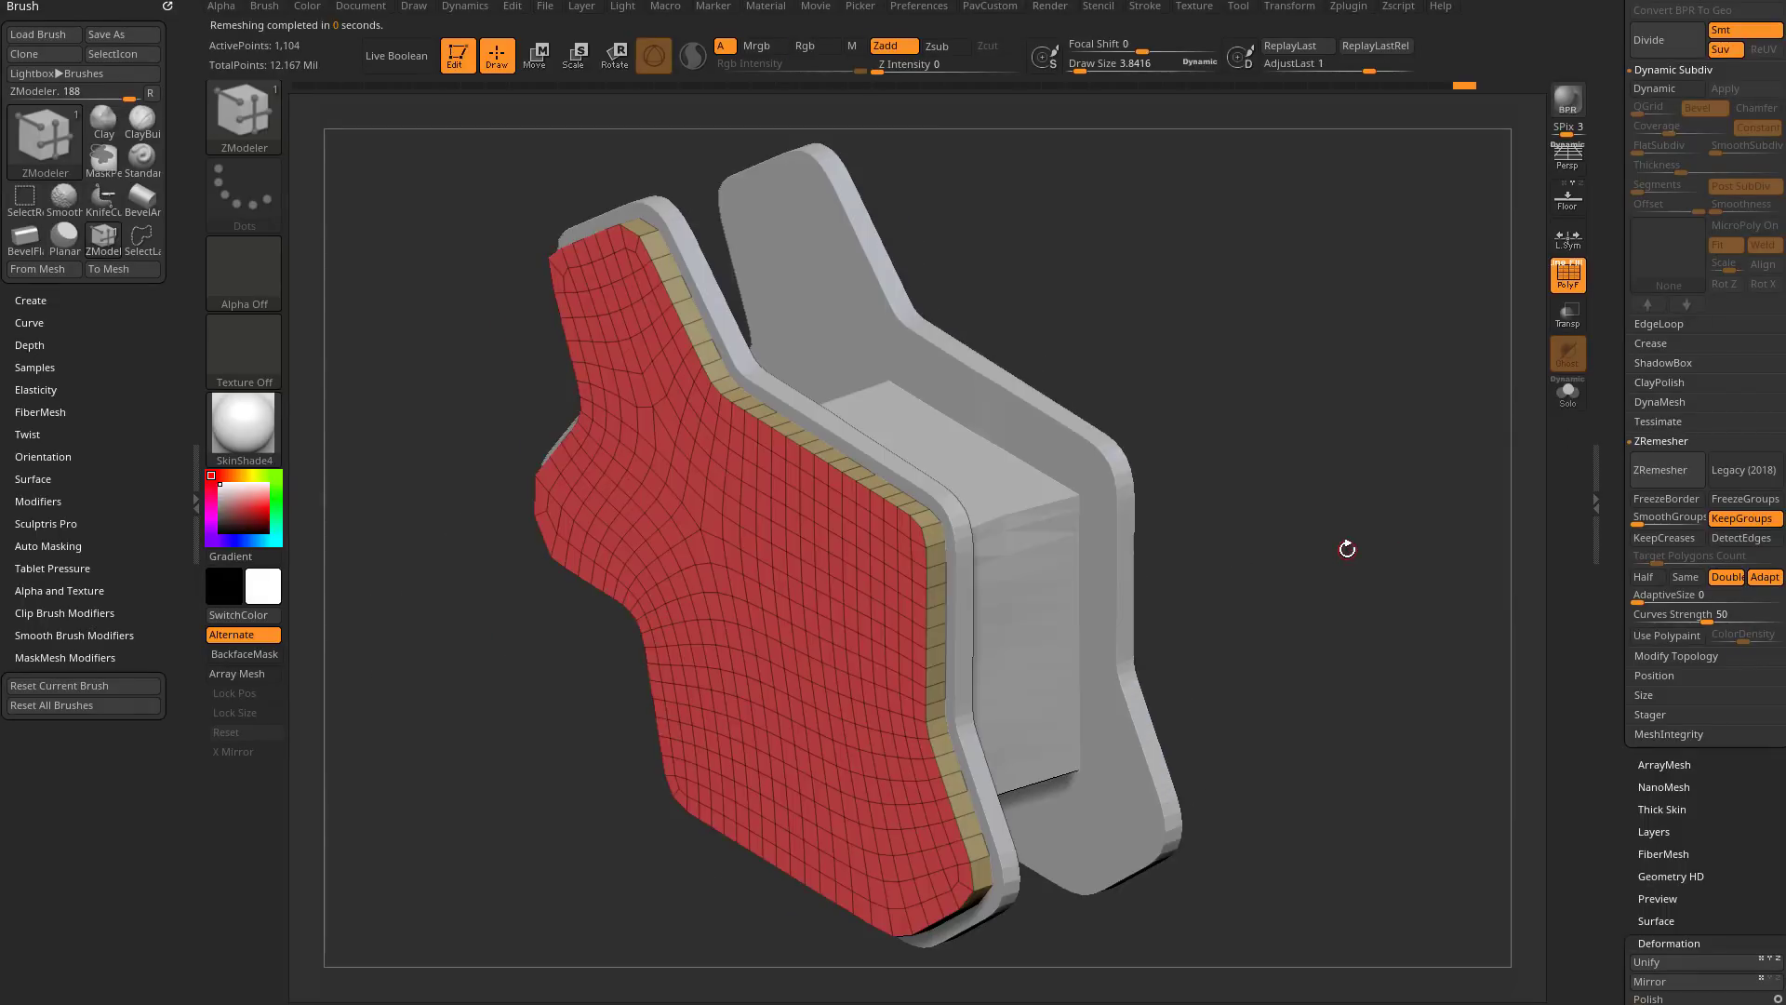
shift+drag(1297, 475, 1365, 465)
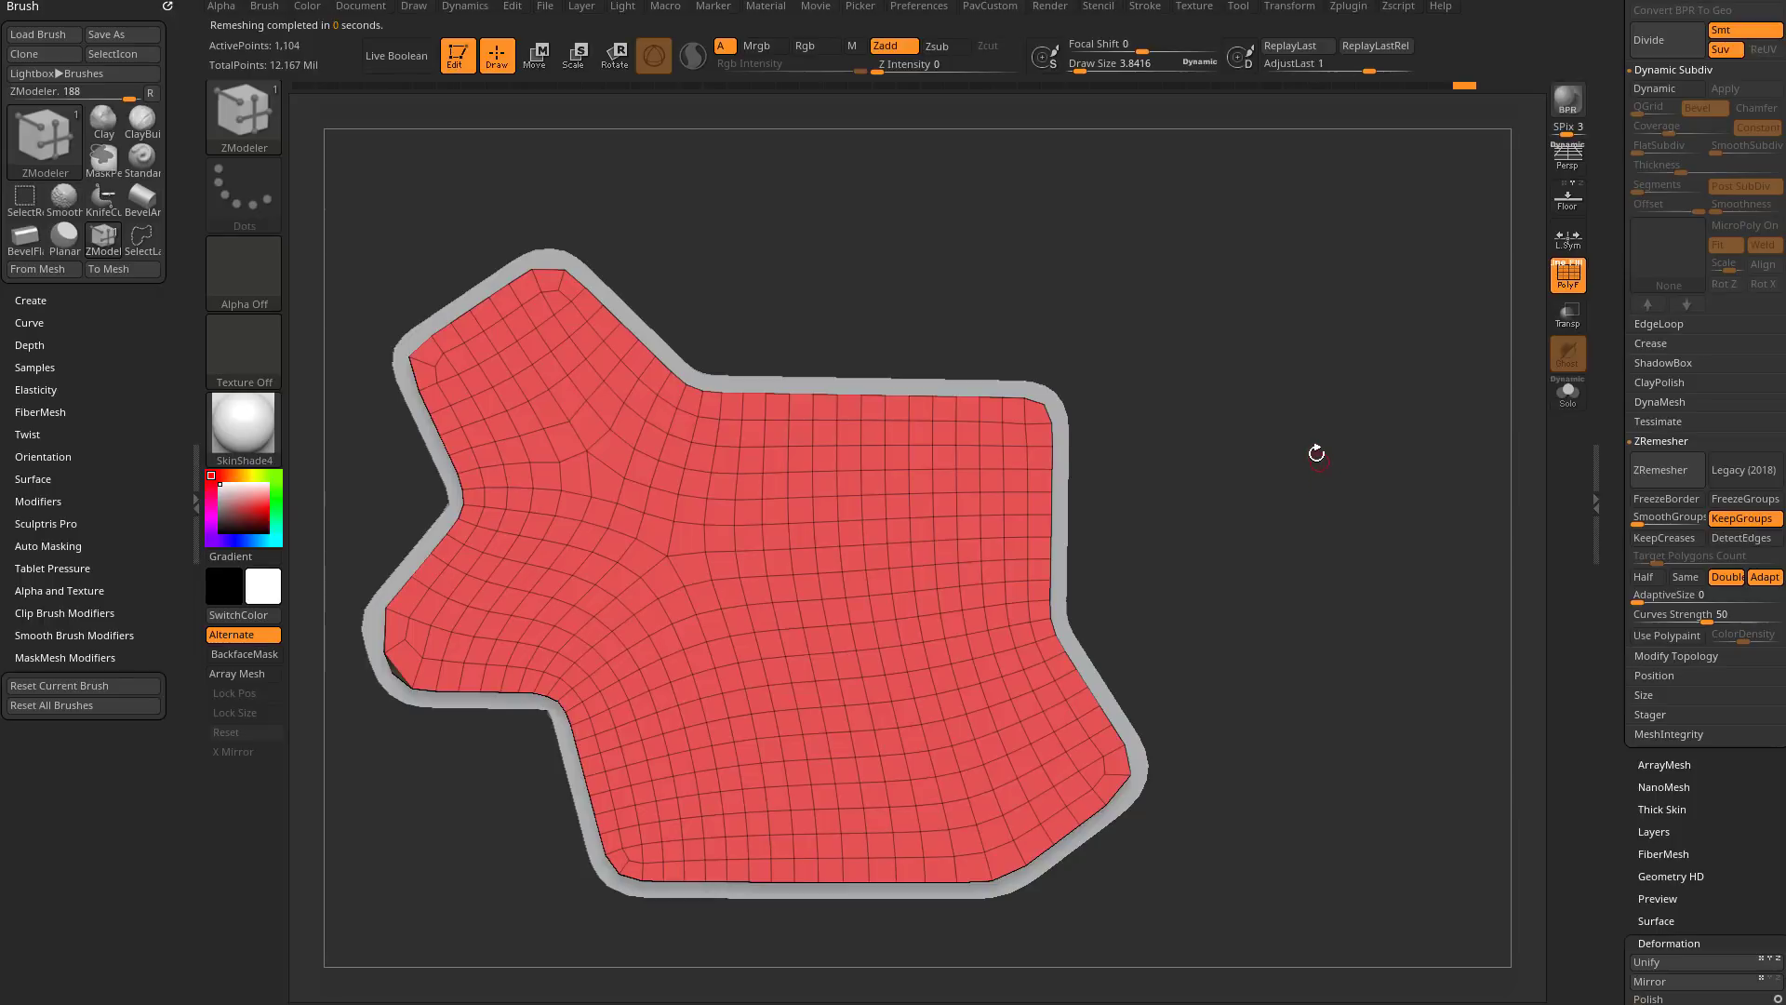
Step: Choose the KnifeCurve brush, set its draw size to 5.44, and enable its BRadius option for cutting the plate
key(ctrl+shift)
click(248, 119)
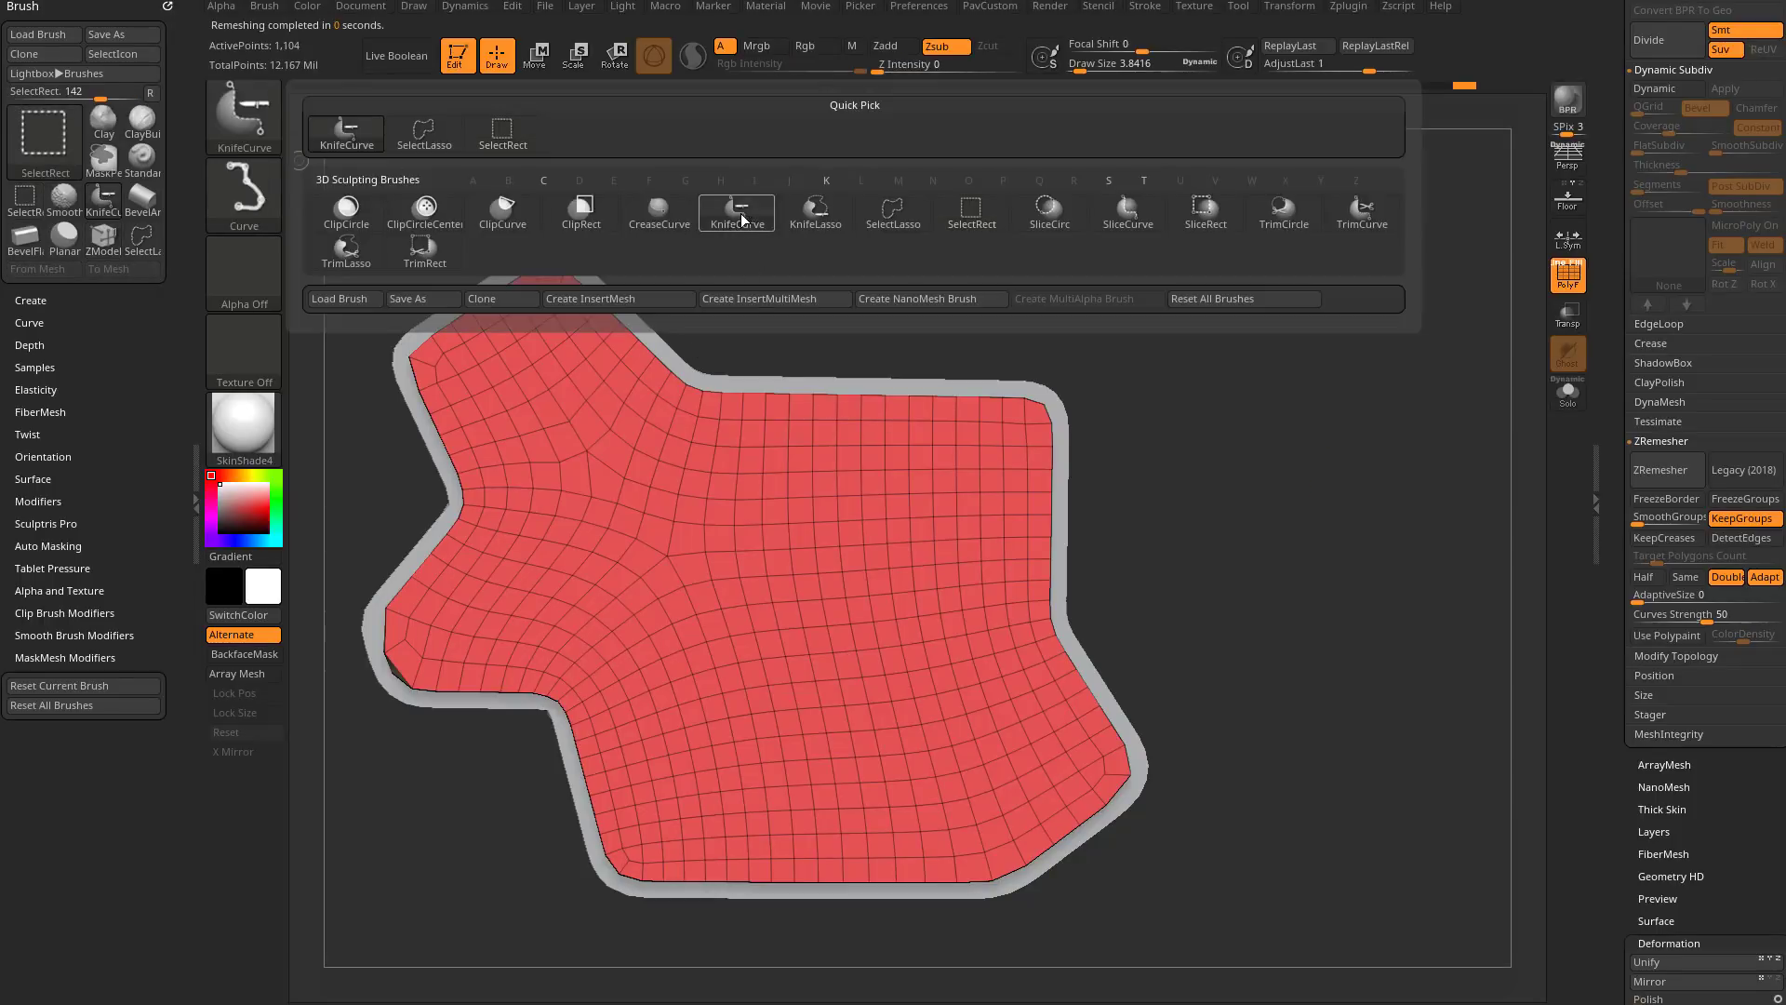
click(731, 214)
drag(1247, 450, 1292, 463)
key(s)
click(1288, 467)
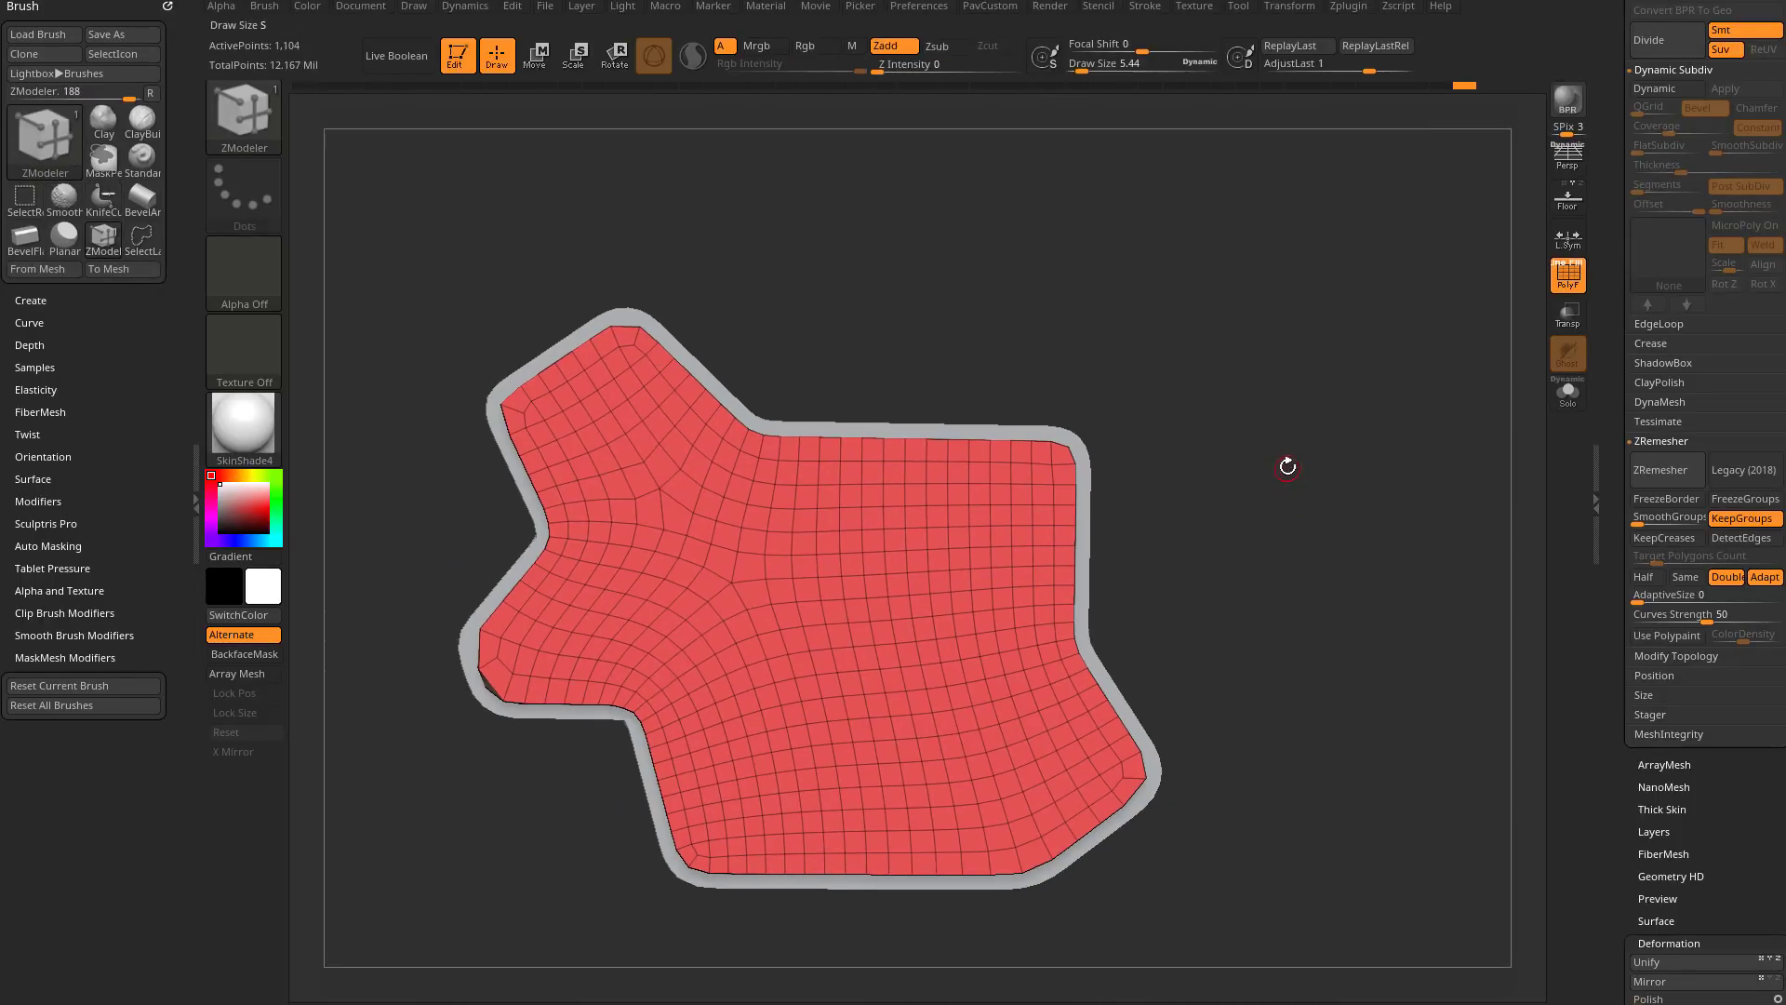
alt+drag(1164, 451, 1171, 374)
drag(1270, 454, 1247, 428)
key(ctrl+shift)
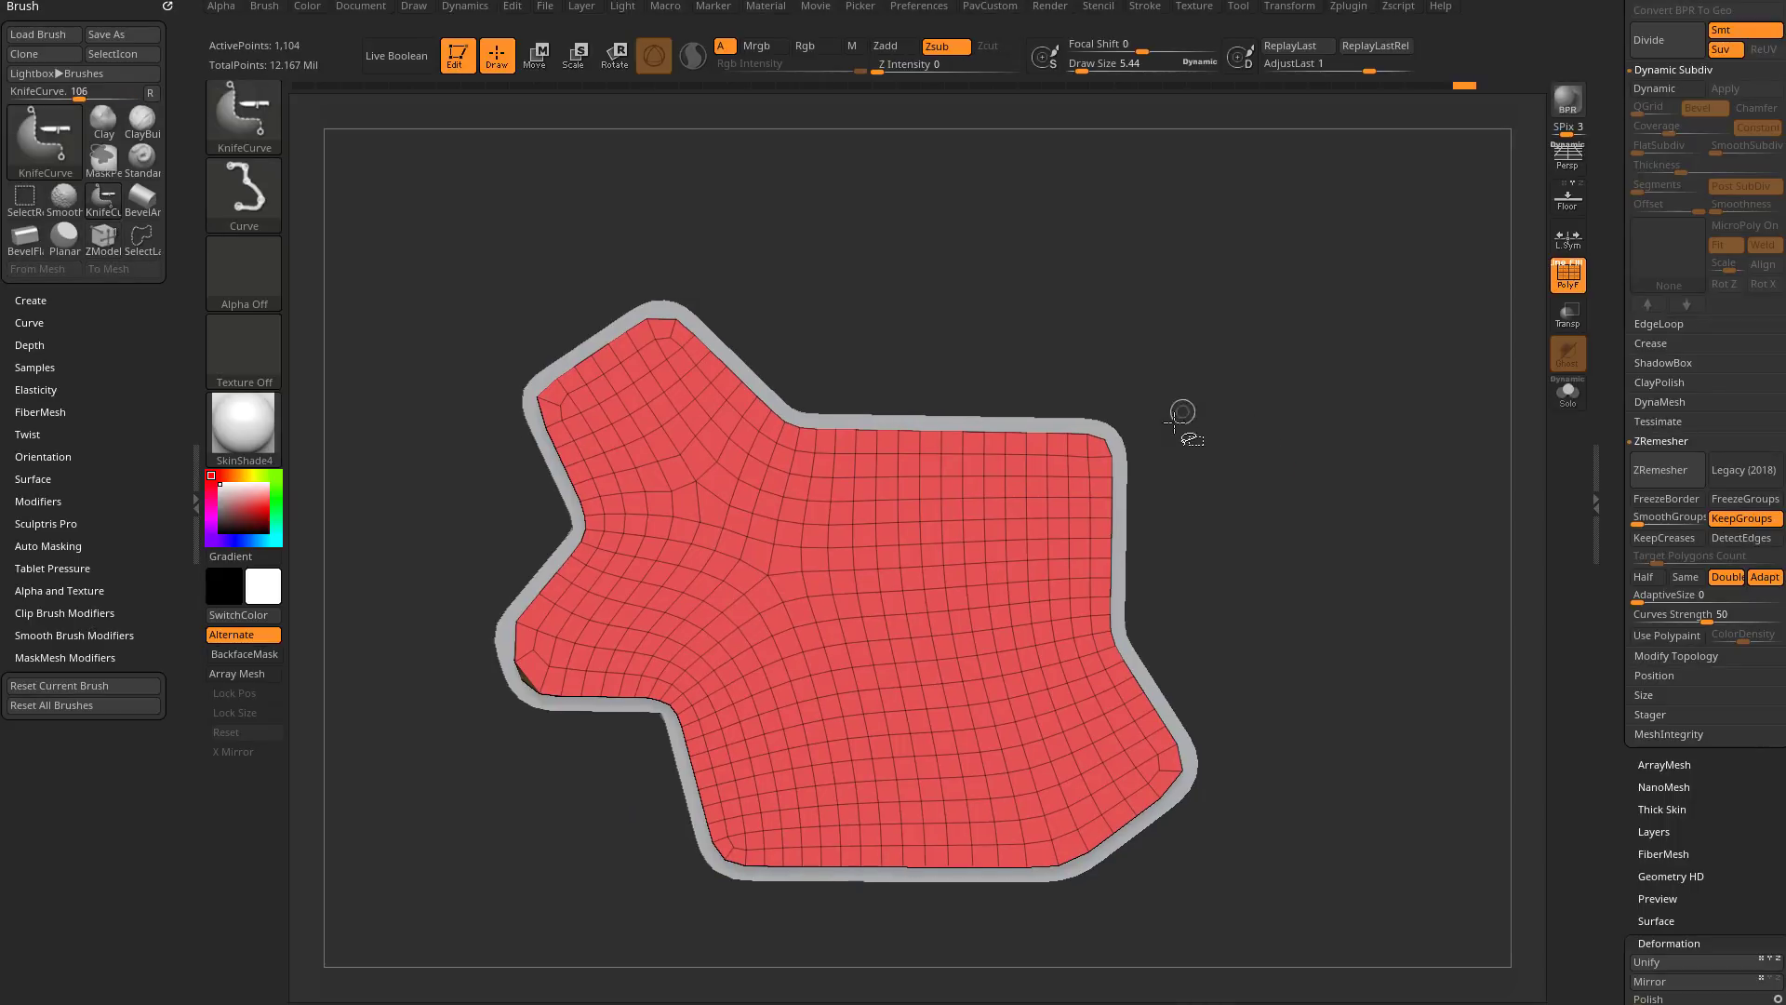
mouse_move(533, 824)
ctrl+shift+mouse_down()
mouse_move(909, 431)
mouse_move(791, 592)
mouse_move(1279, 571)
mouse_move(1260, 589)
ctrl+shift+mouse_up()
mouse_move(1073, 601)
ctrl+shift+mouse_down()
mouse_move(1256, 427)
mouse_move(1156, 590)
mouse_move(953, 603)
mouse_move(1055, 593)
mouse_move(1178, 514)
mouse_move(1198, 401)
mouse_move(1206, 505)
mouse_move(1243, 498)
mouse_move(1265, 450)
ctrl+shift+mouse_up()
ctrl+shift+click(1300, 486)
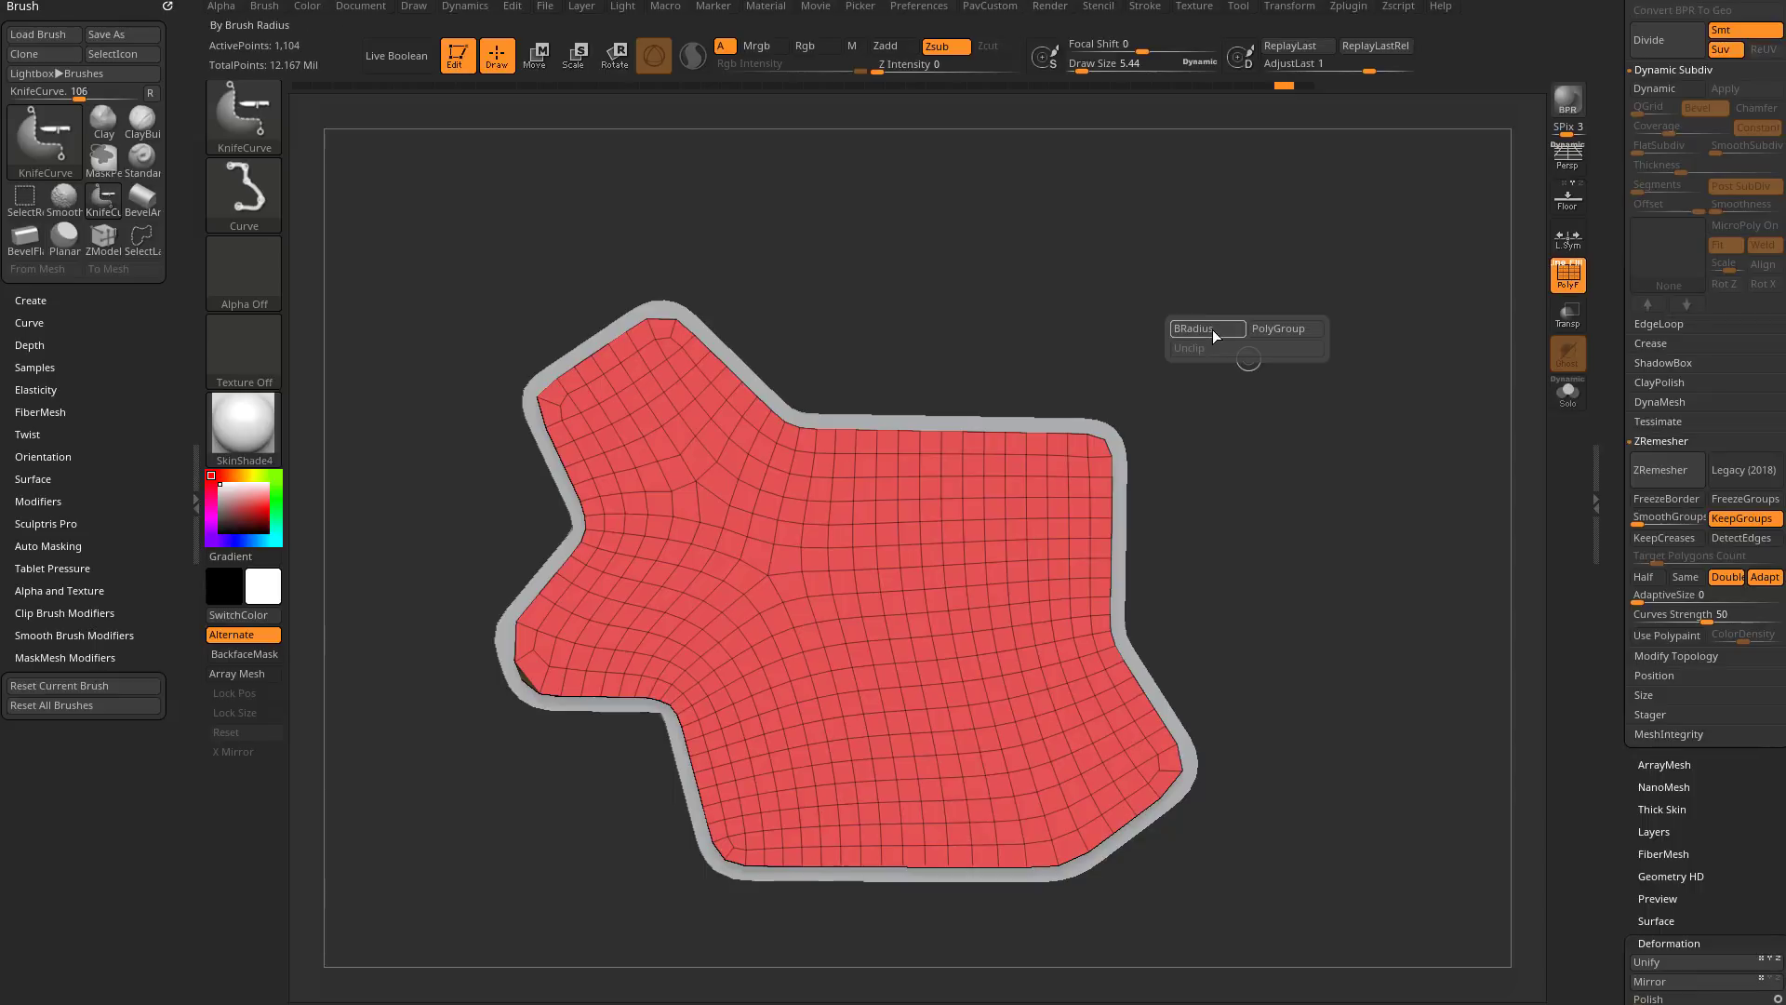
Step: Try a bent knife cut across the plate, undo it, and recut it as a brush-width gap keeping the pieces on both sides
mouse_move(529, 874)
ctrl+shift+mouse_down()
mouse_move(759, 579)
mouse_move(1329, 561)
ctrl+shift+mouse_up()
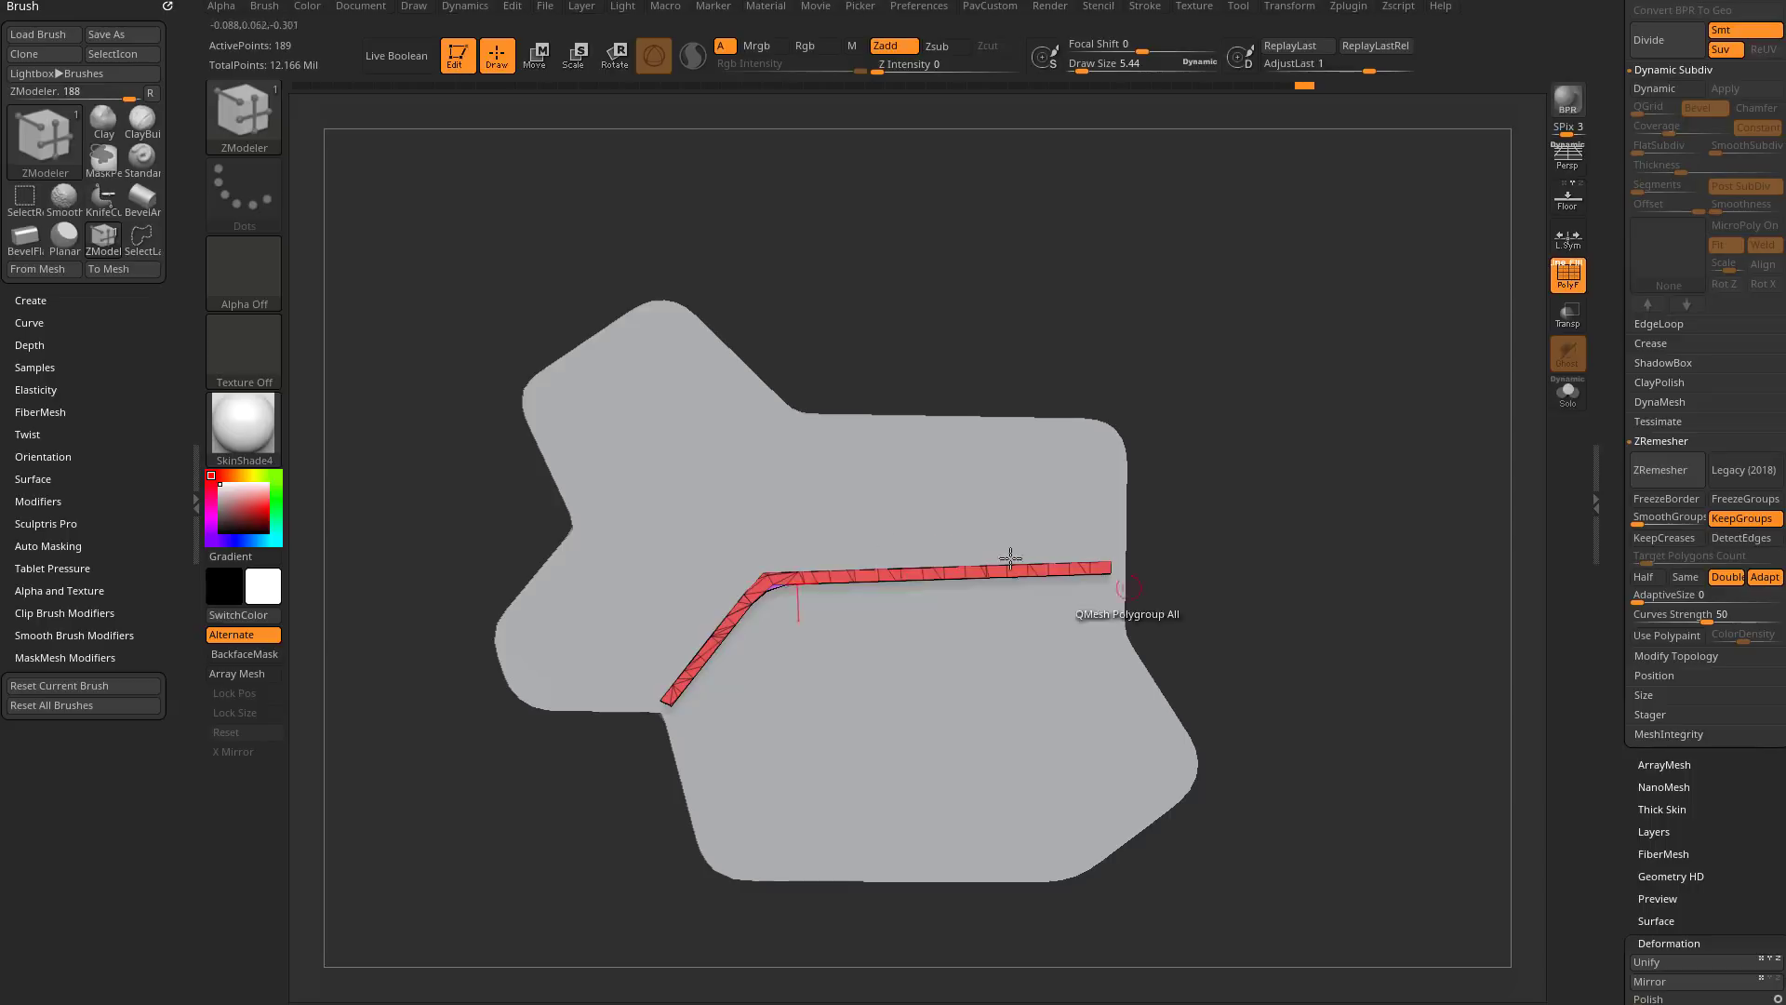
ctrl+shift+click(1412, 565)
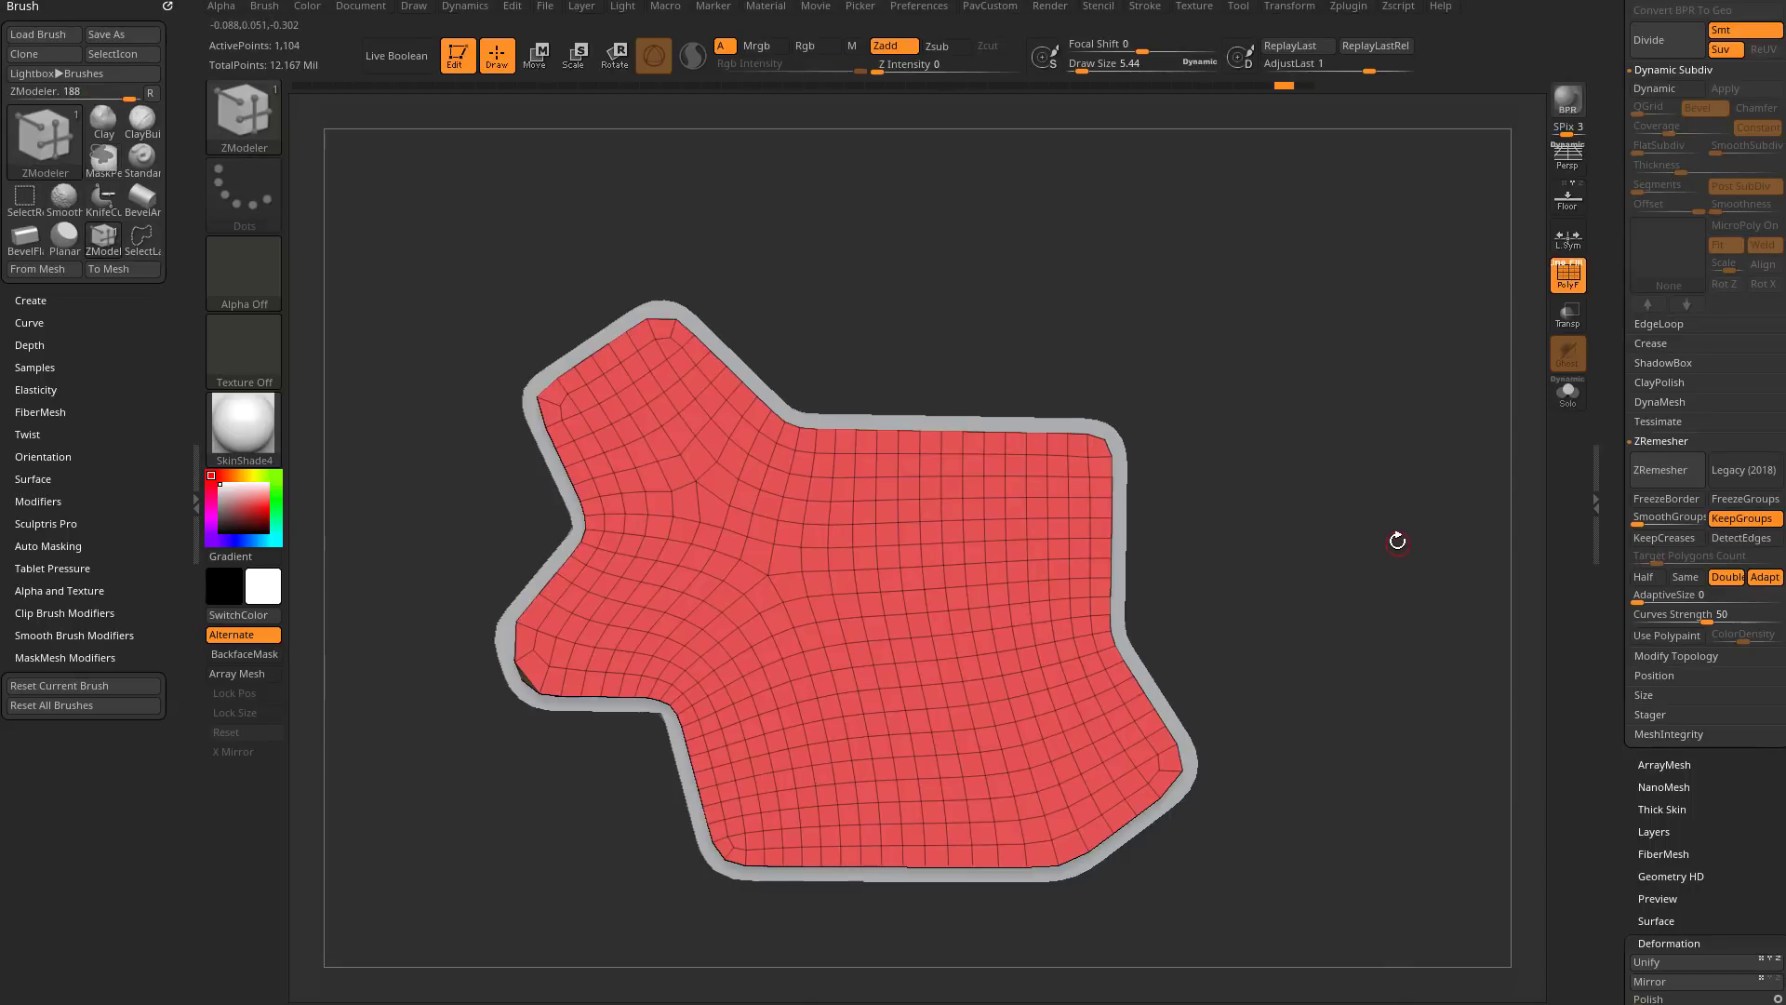
mouse_move(611, 797)
ctrl+shift+mouse_down()
mouse_move(769, 577)
mouse_move(1279, 612)
mouse_move(1308, 594)
ctrl+shift+mouse_up()
key(alt)
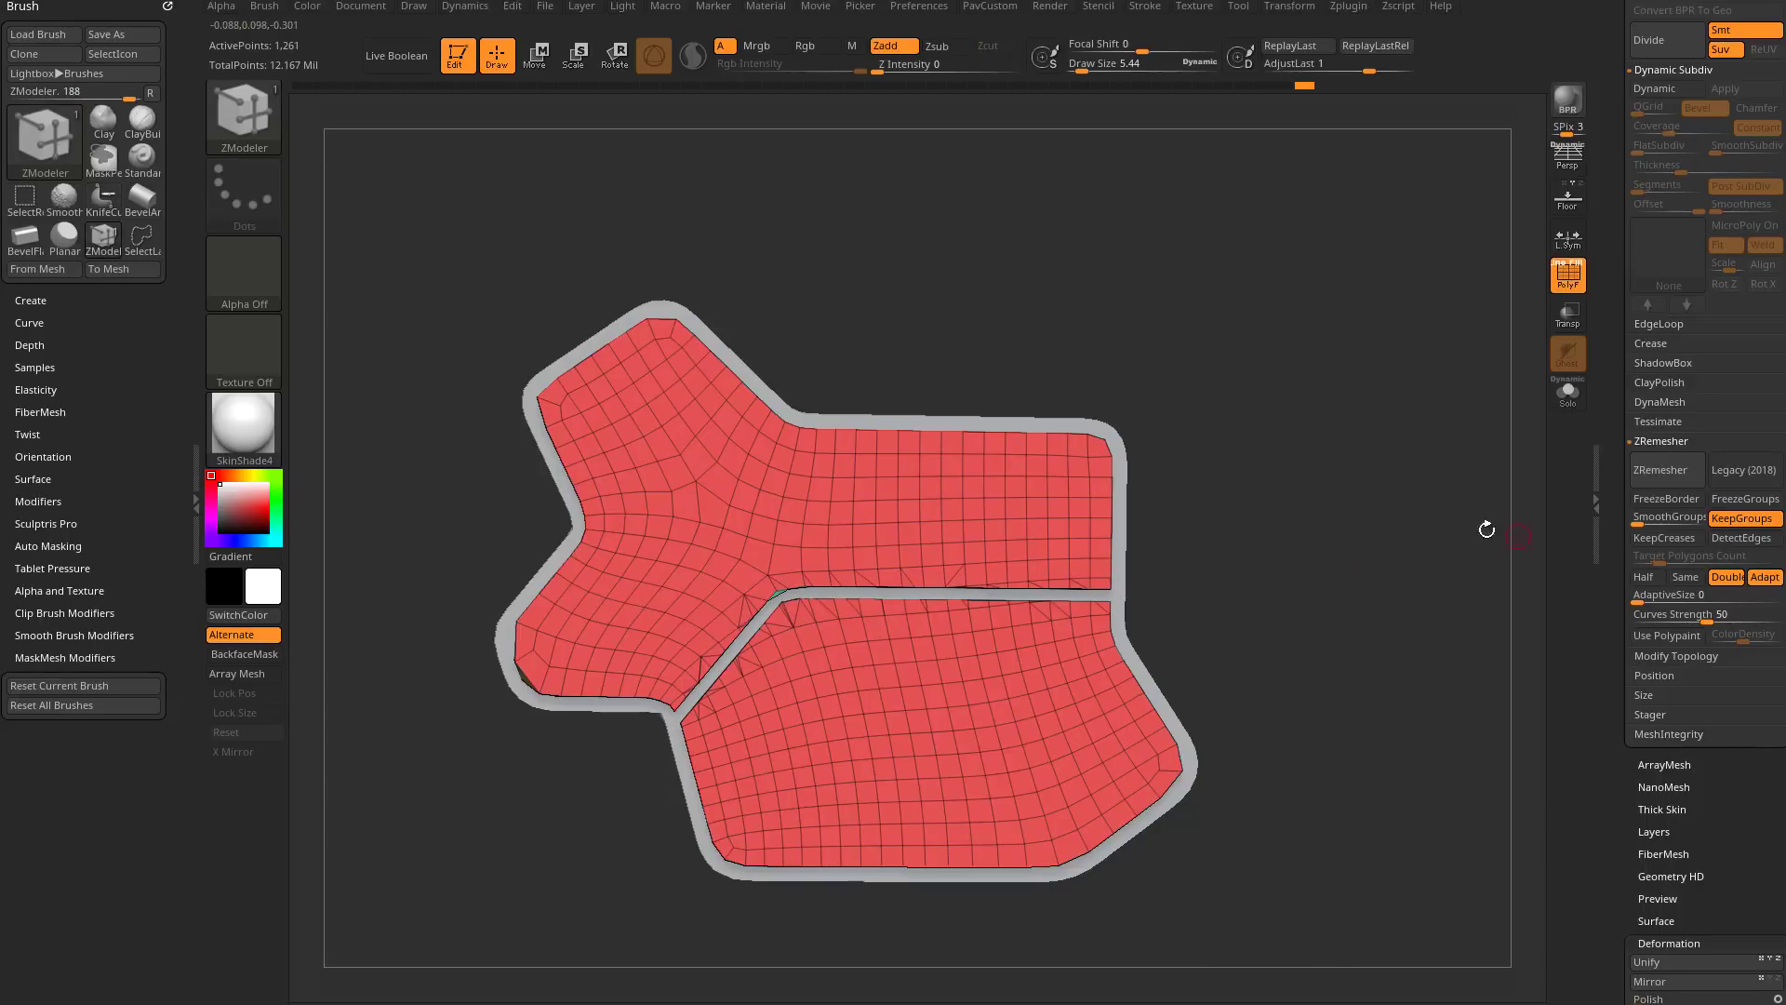
Step: Try a diagonal knife cut across the whole plate, undo it, and divide only the lower piece with two slanted gaps
drag(1349, 438, 1425, 488)
drag(1437, 557, 1407, 511)
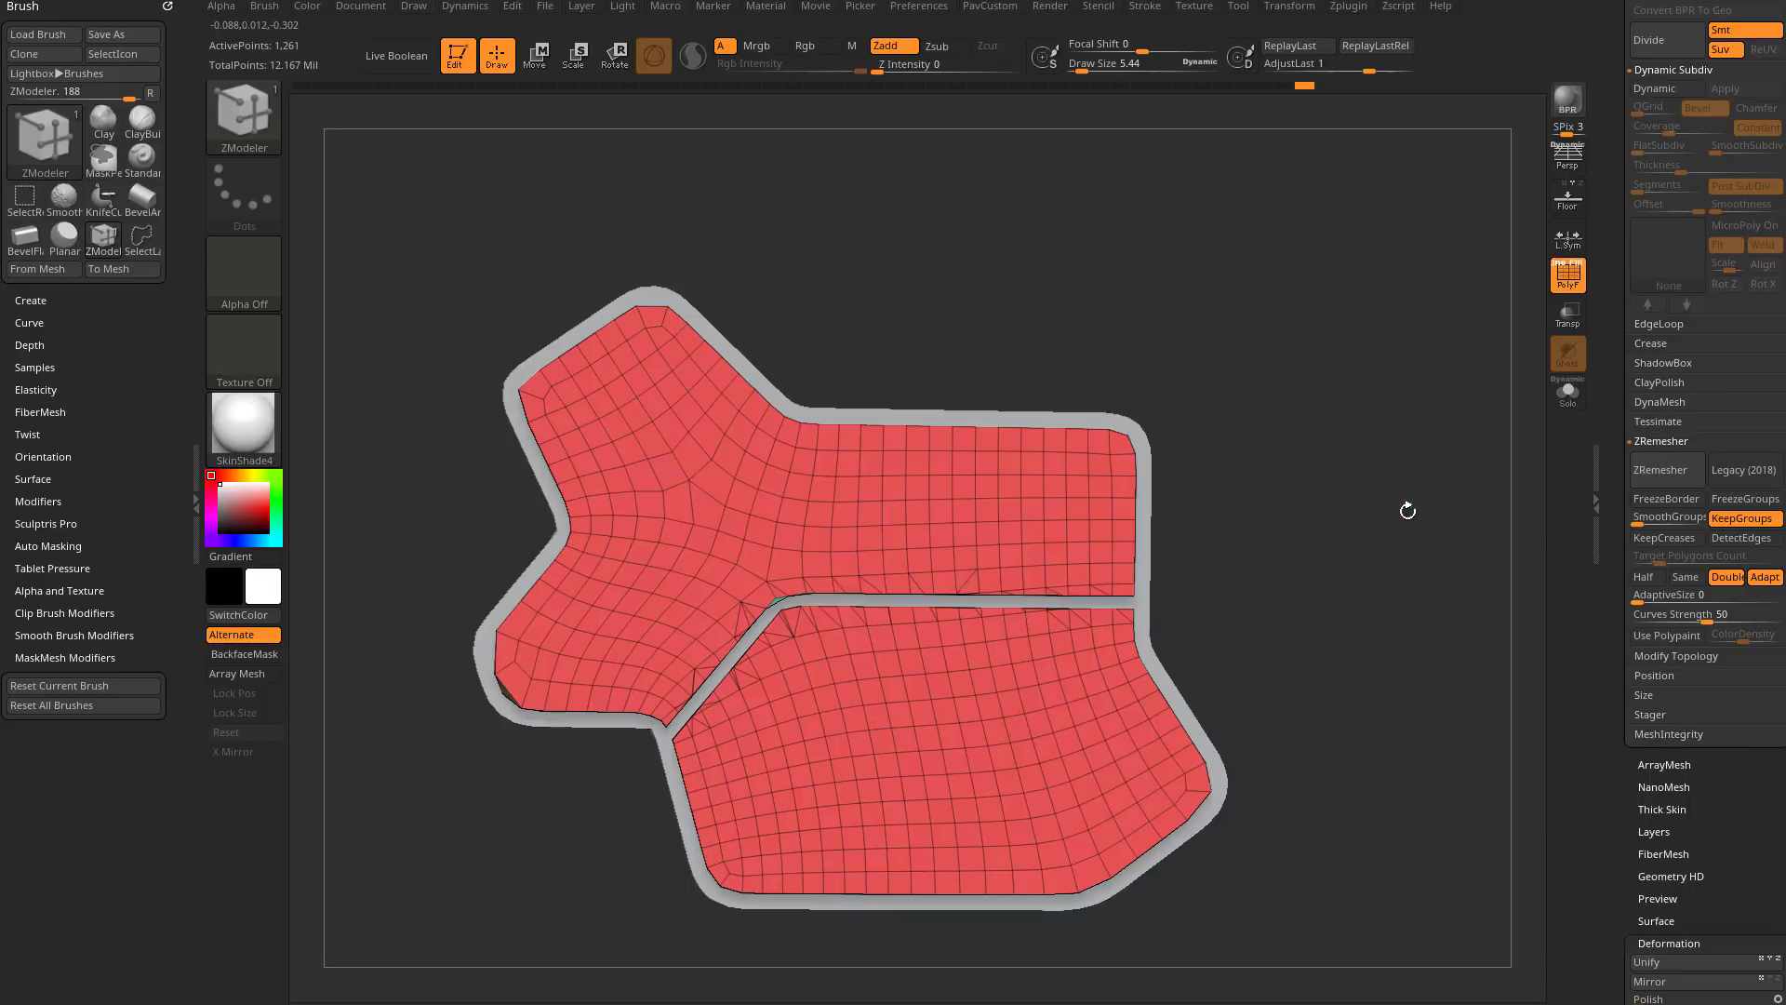
ctrl+shift+drag(916, 959, 563, 269)
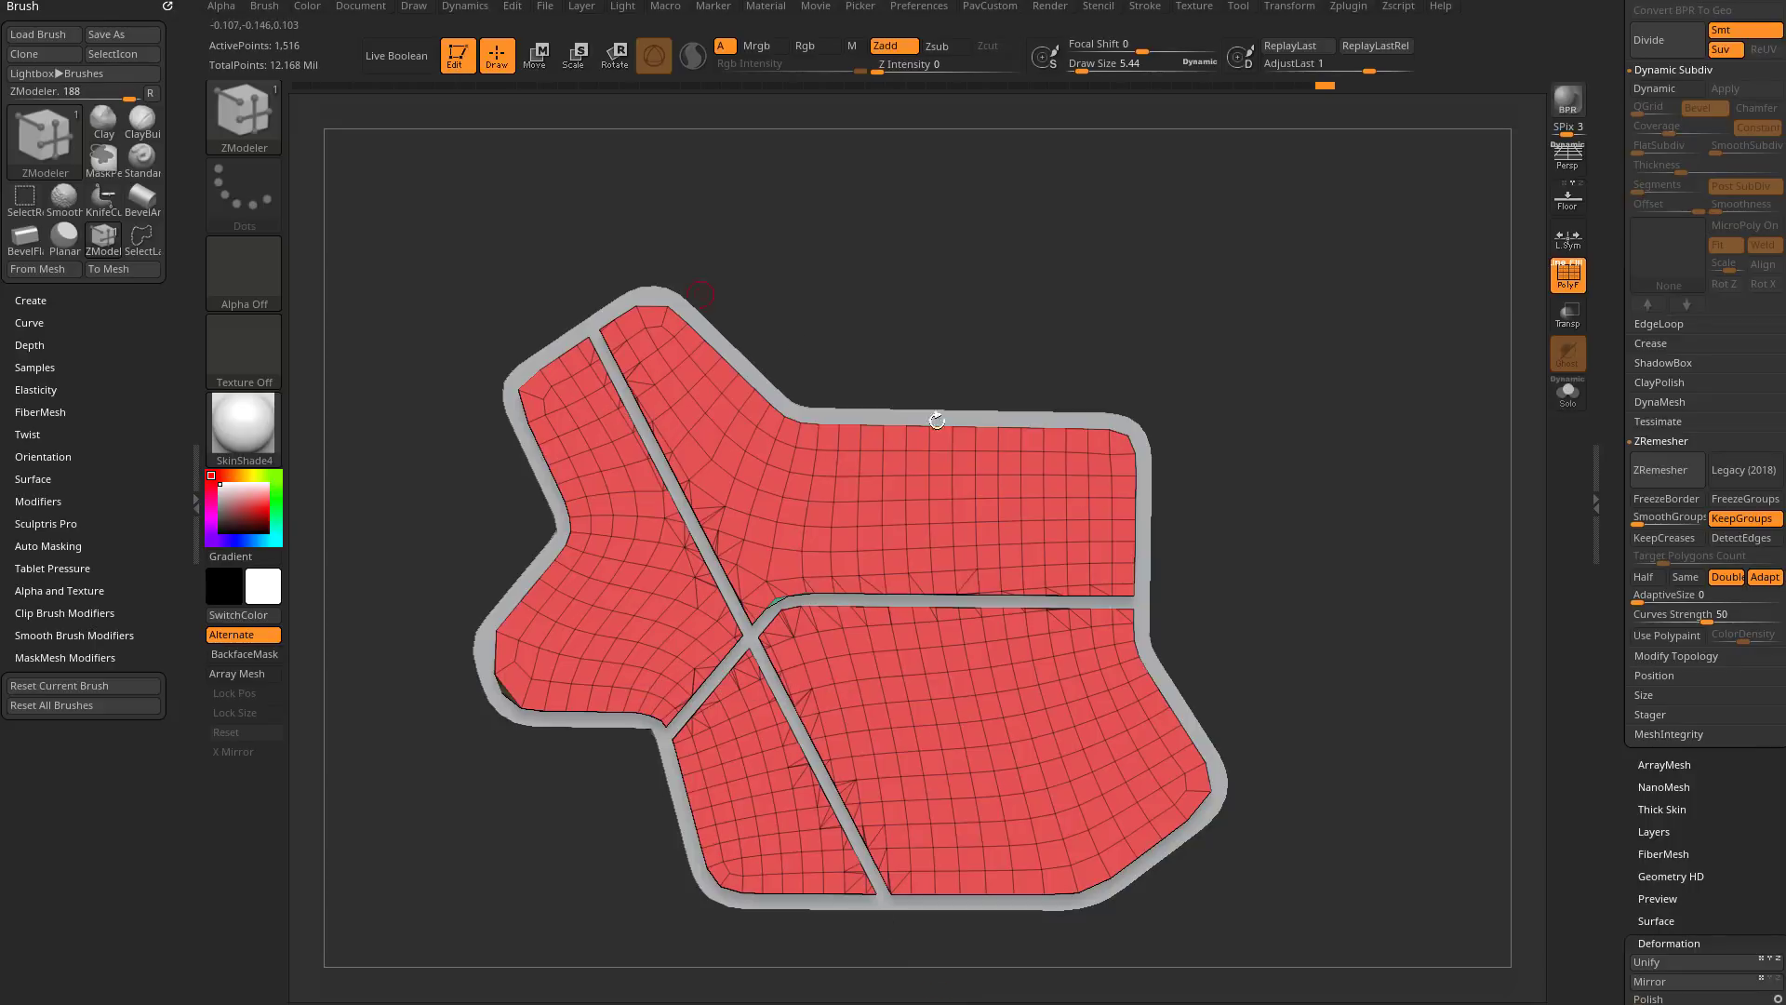
key(ctrl+z)
ctrl+shift+drag(909, 962, 783, 603)
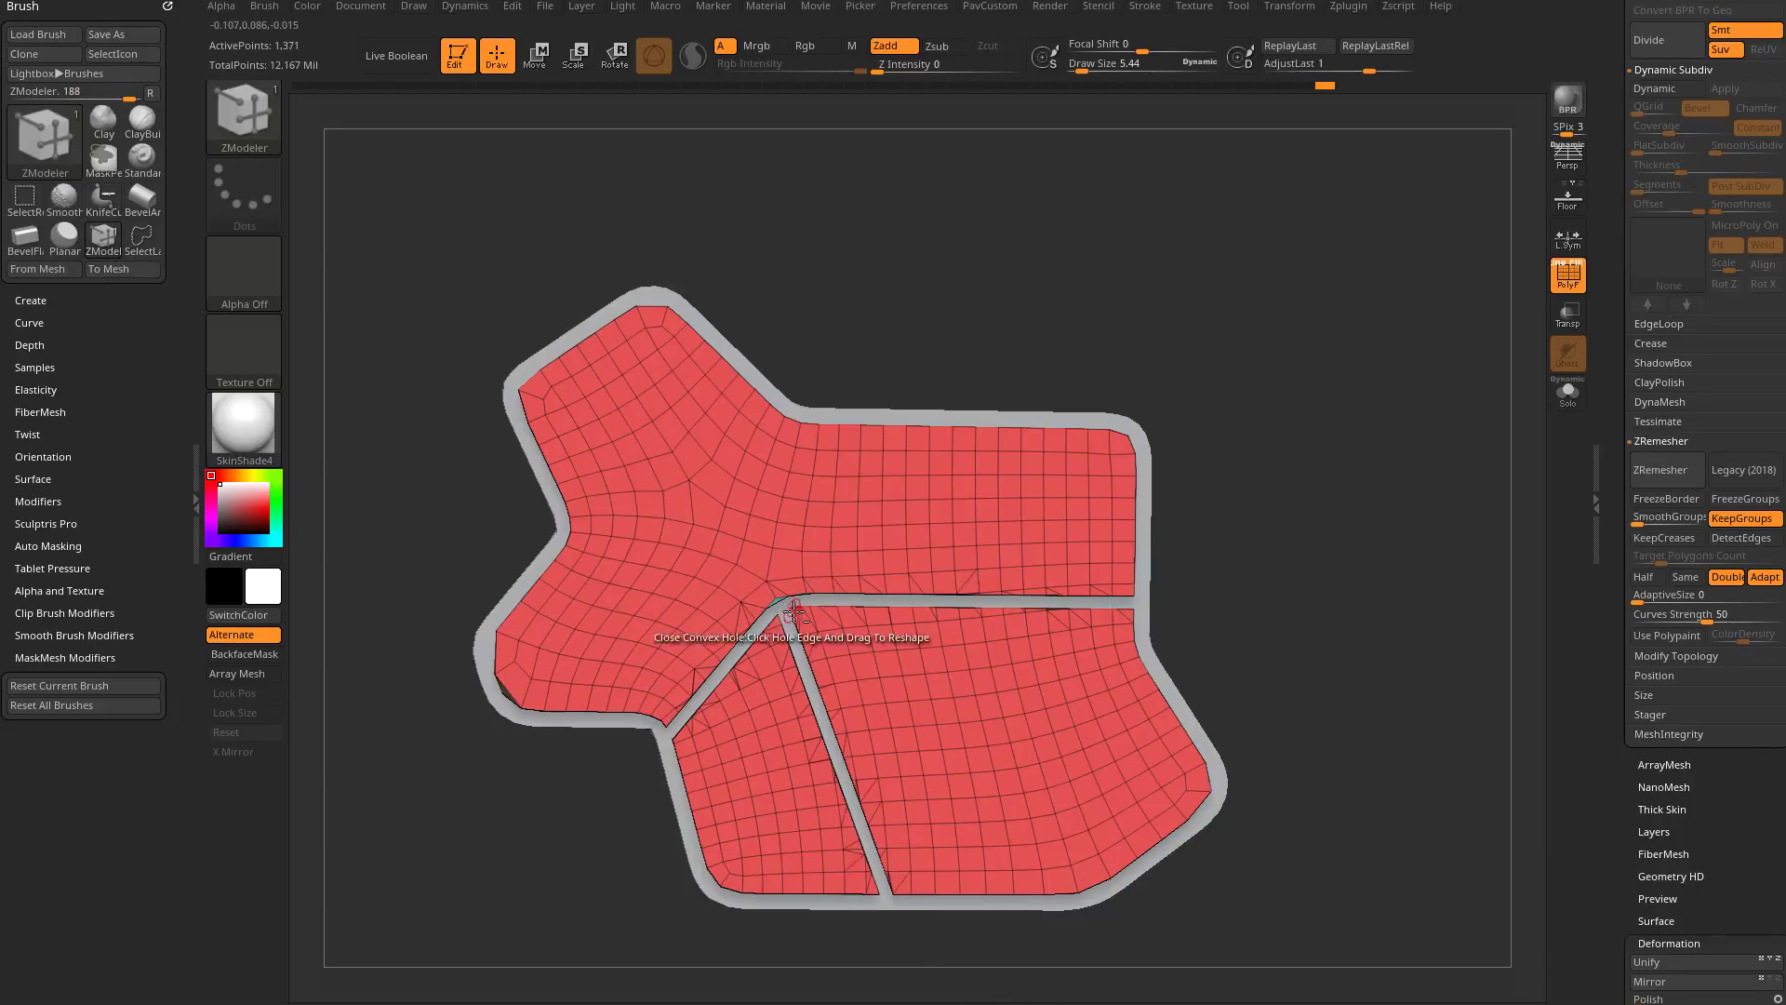
mouse_move(970, 925)
ctrl+shift+mouse_down()
mouse_move(1042, 600)
mouse_move(1017, 603)
ctrl+shift+mouse_up()
ctrl+shift+drag(1267, 901, 1062, 600)
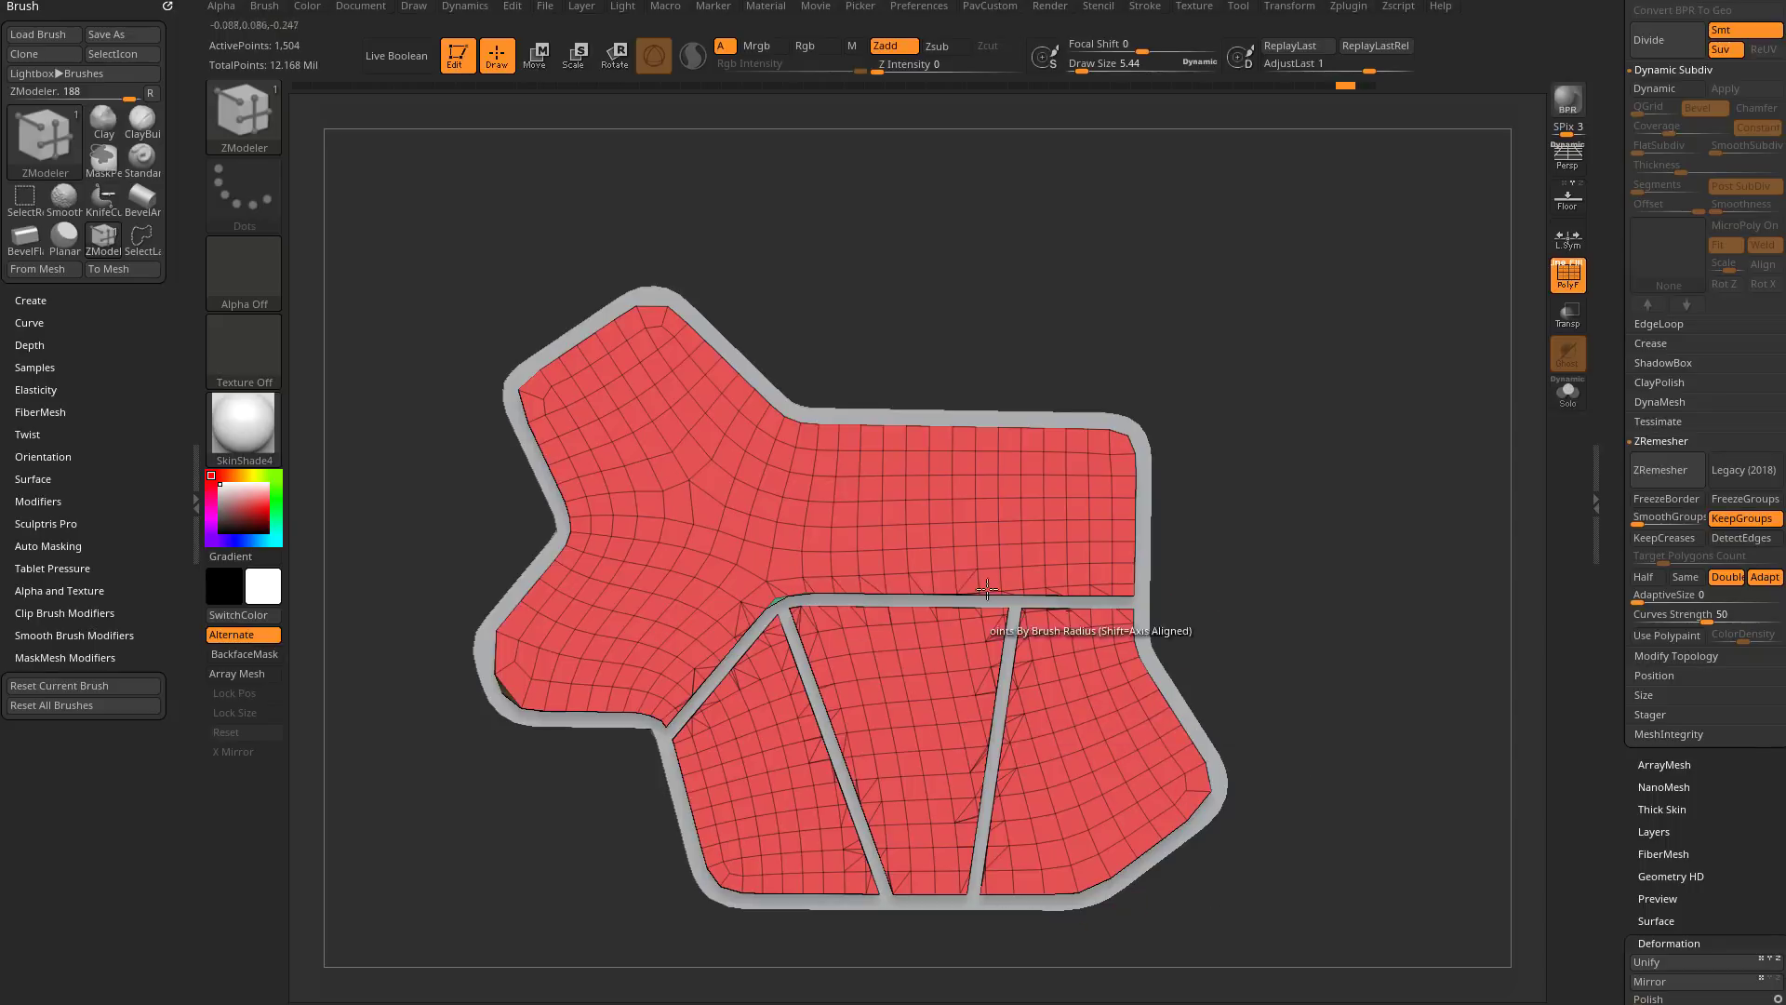
Step: Divide the upper piece with one gap from the left notch and three gaps from its upper edge to the bent gap
alt+drag(1232, 458, 1276, 474)
ctrl+shift+drag(461, 533, 819, 626)
ctrl+shift+drag(834, 279, 842, 612)
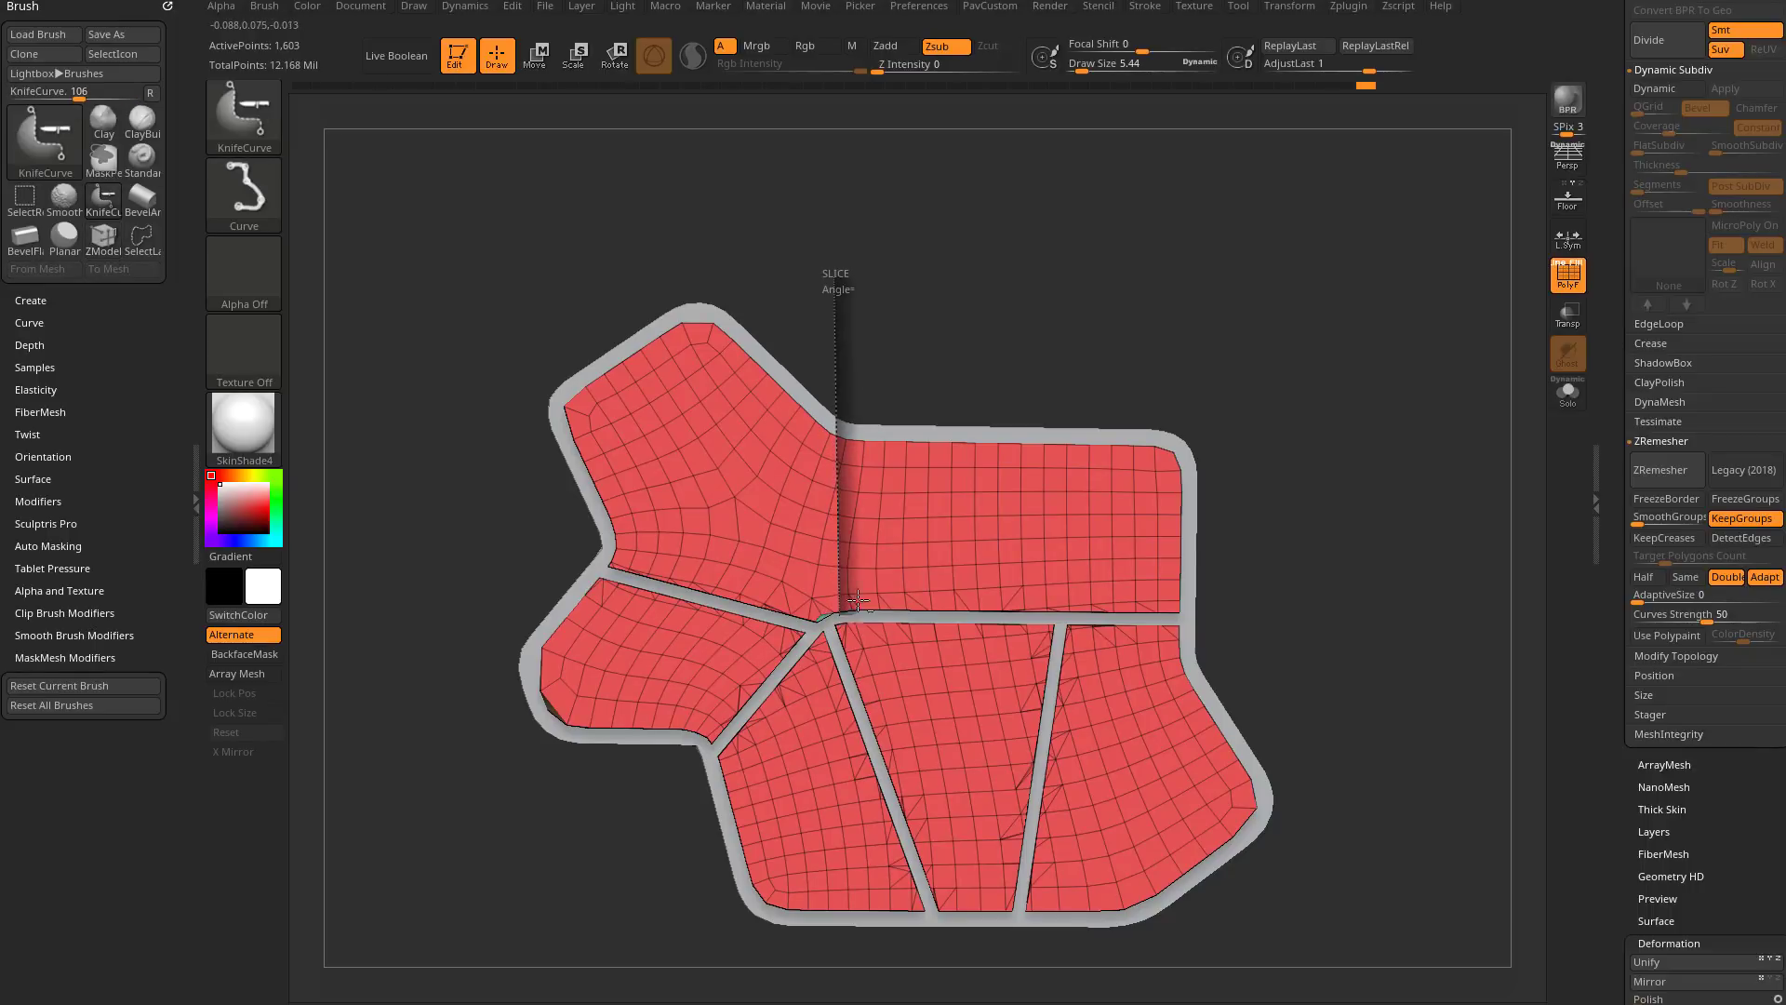
mouse_move(973, 342)
ctrl+shift+mouse_down()
mouse_move(1034, 607)
mouse_move(976, 616)
ctrl+shift+mouse_up()
ctrl+shift+drag(1165, 352, 1052, 614)
key(ctrl+z)
ctrl+shift+drag(1150, 344, 1061, 617)
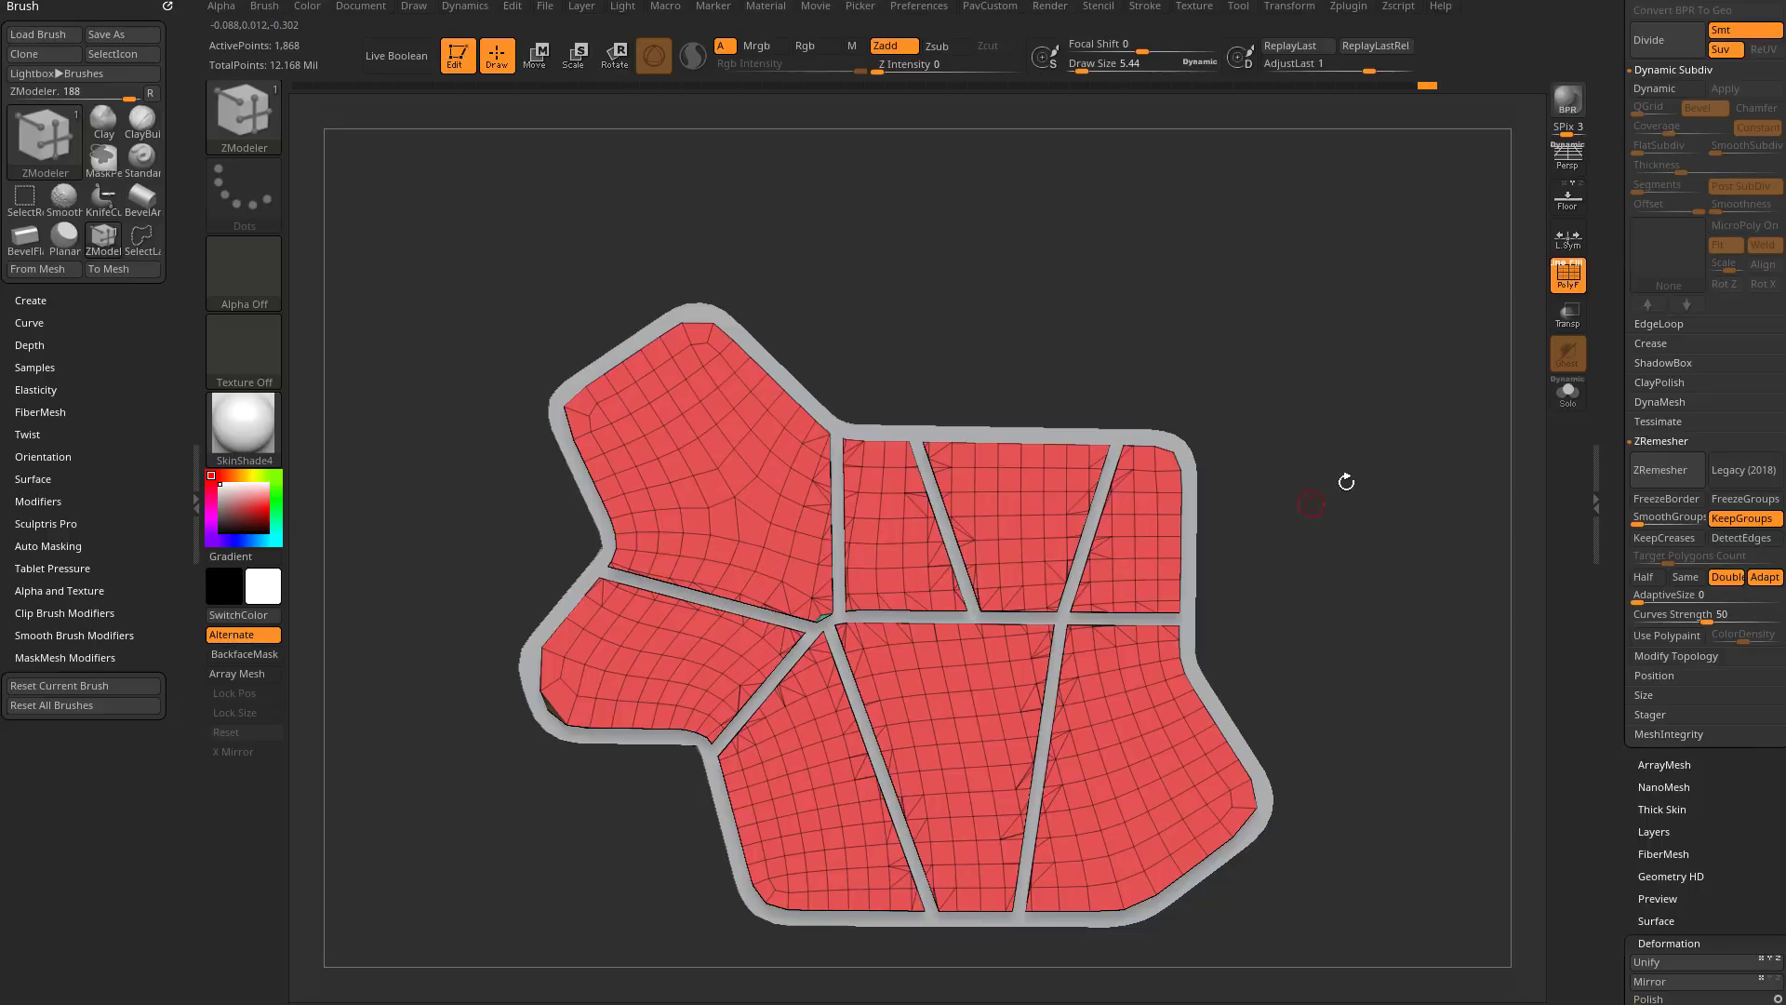
Step: Set the cut overlay subtool to subtraction and preview its panel recesses in the torso part with Live Boolean and PolyFrame off
mouse_move(1359, 418)
mouse_down()
mouse_move(1345, 438)
mouse_move(1392, 403)
mouse_move(1468, 430)
mouse_move(1380, 394)
mouse_move(1363, 409)
mouse_up()
drag(1614, 383, 1614, 606)
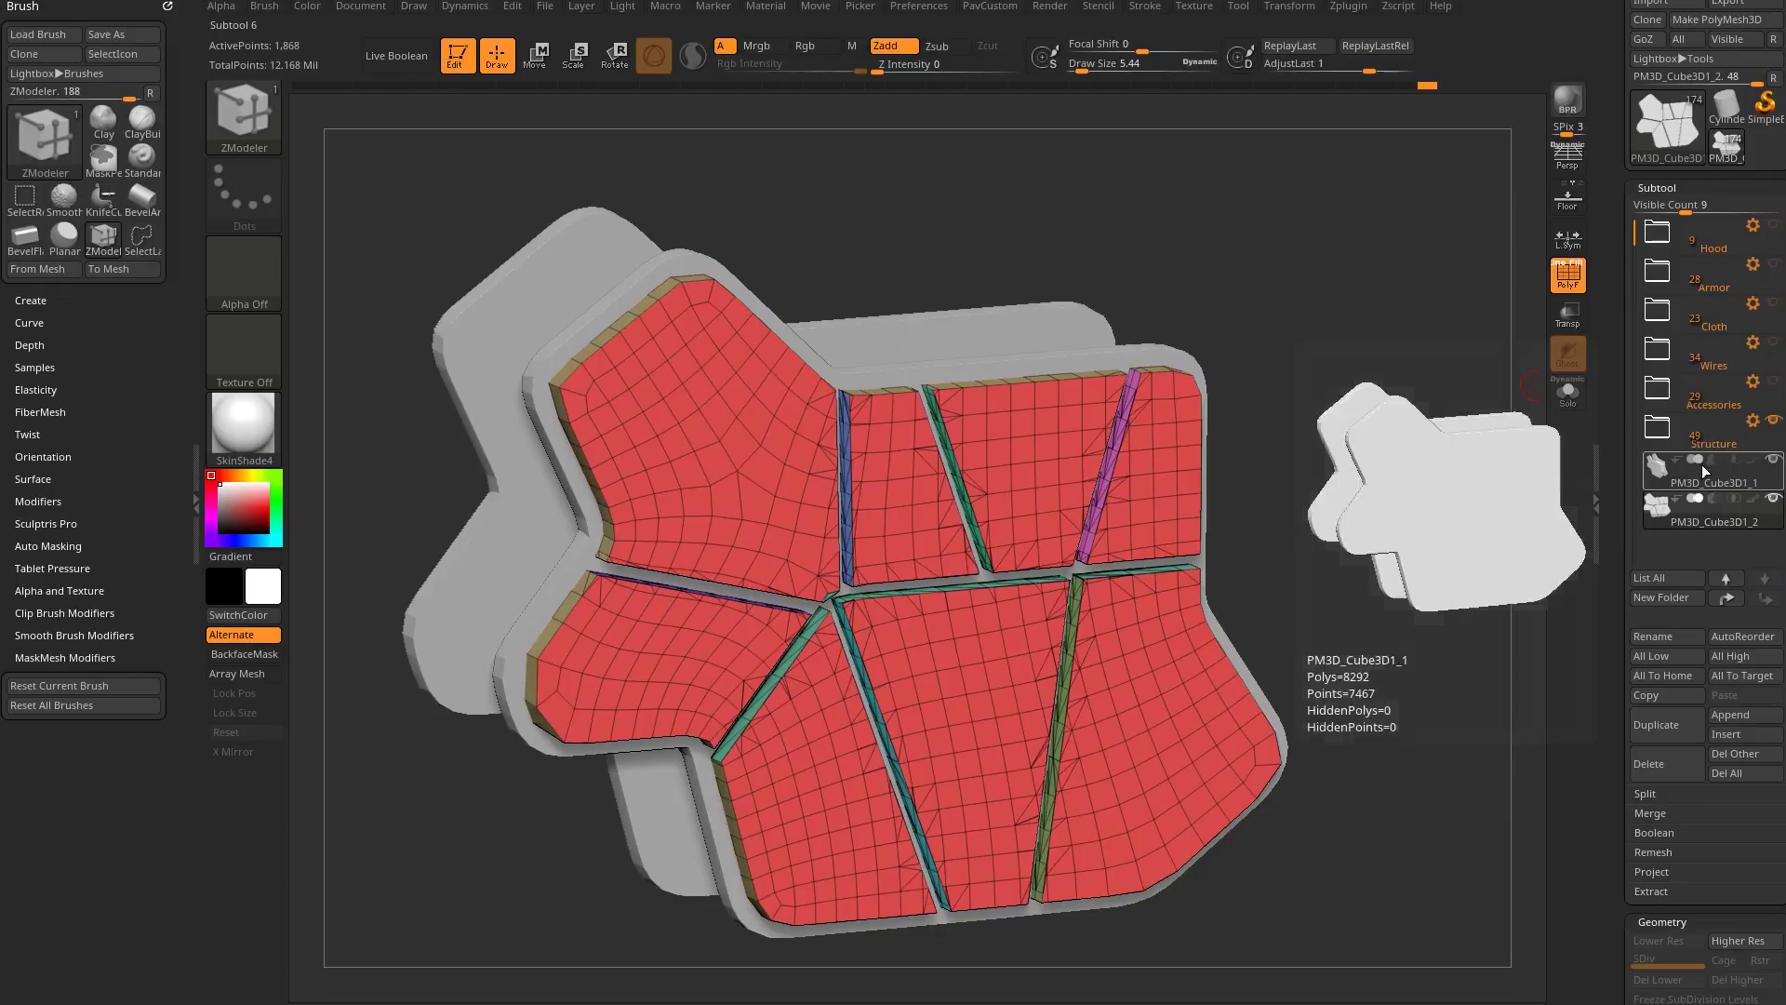
drag(1410, 450, 1556, 468)
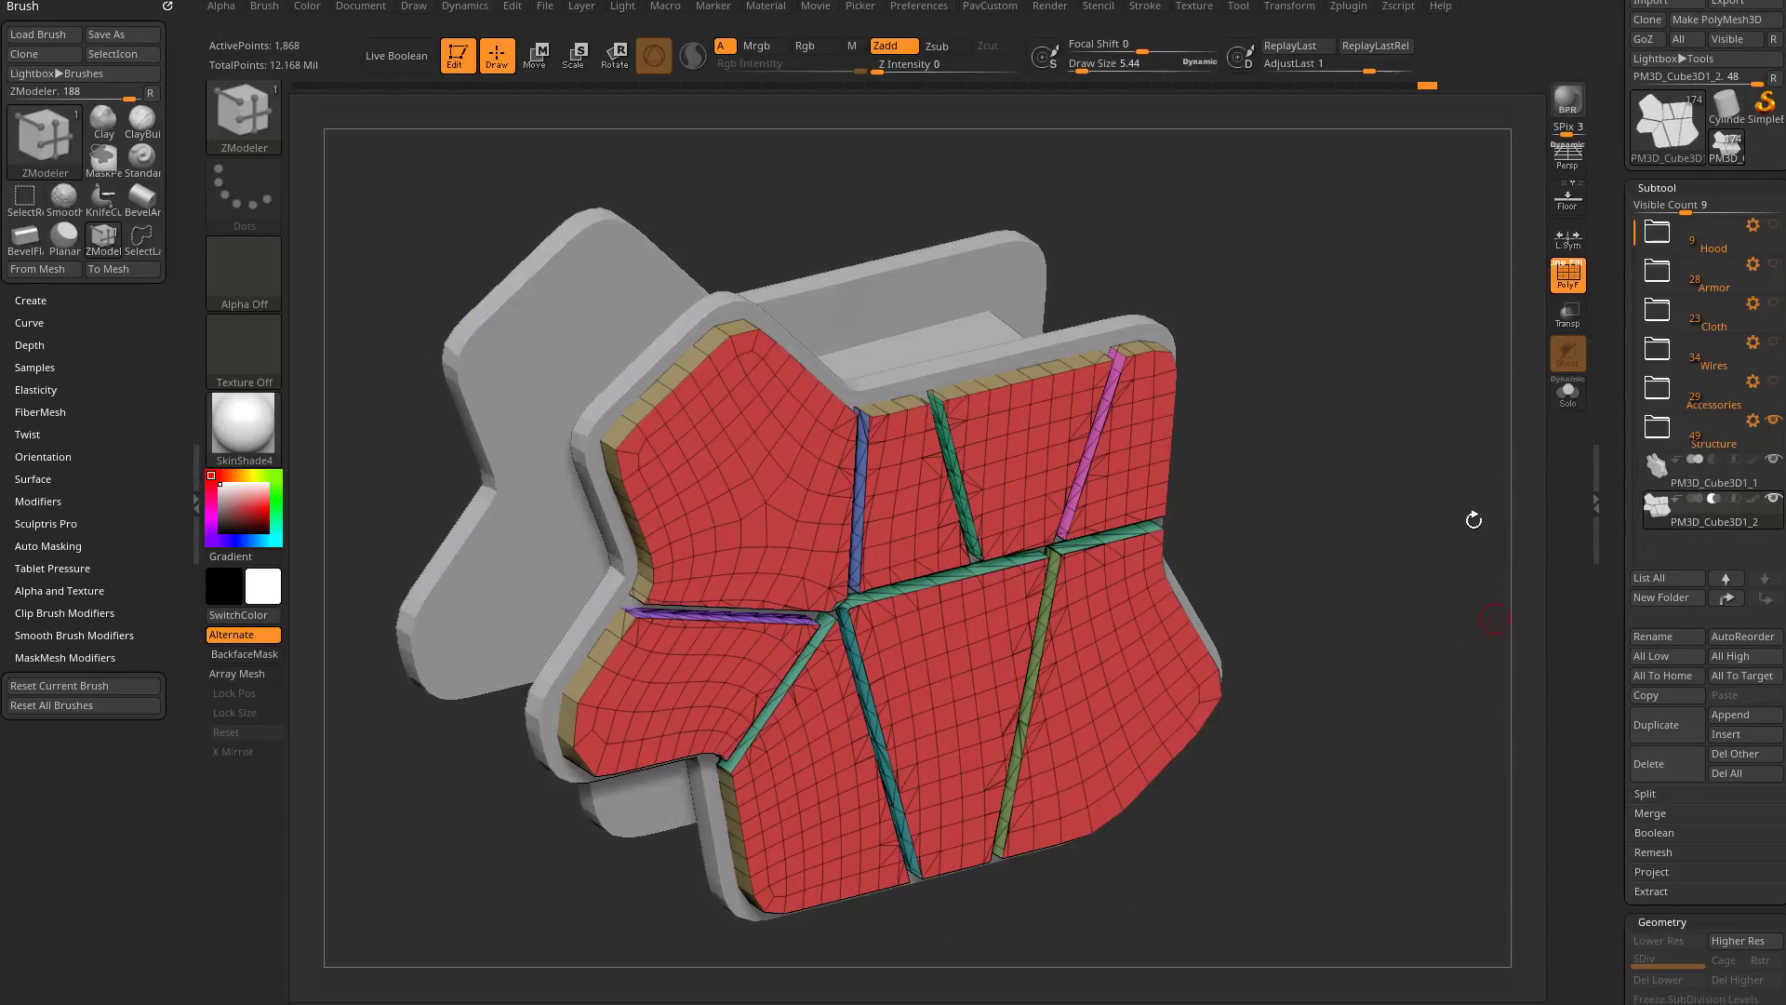
click(400, 67)
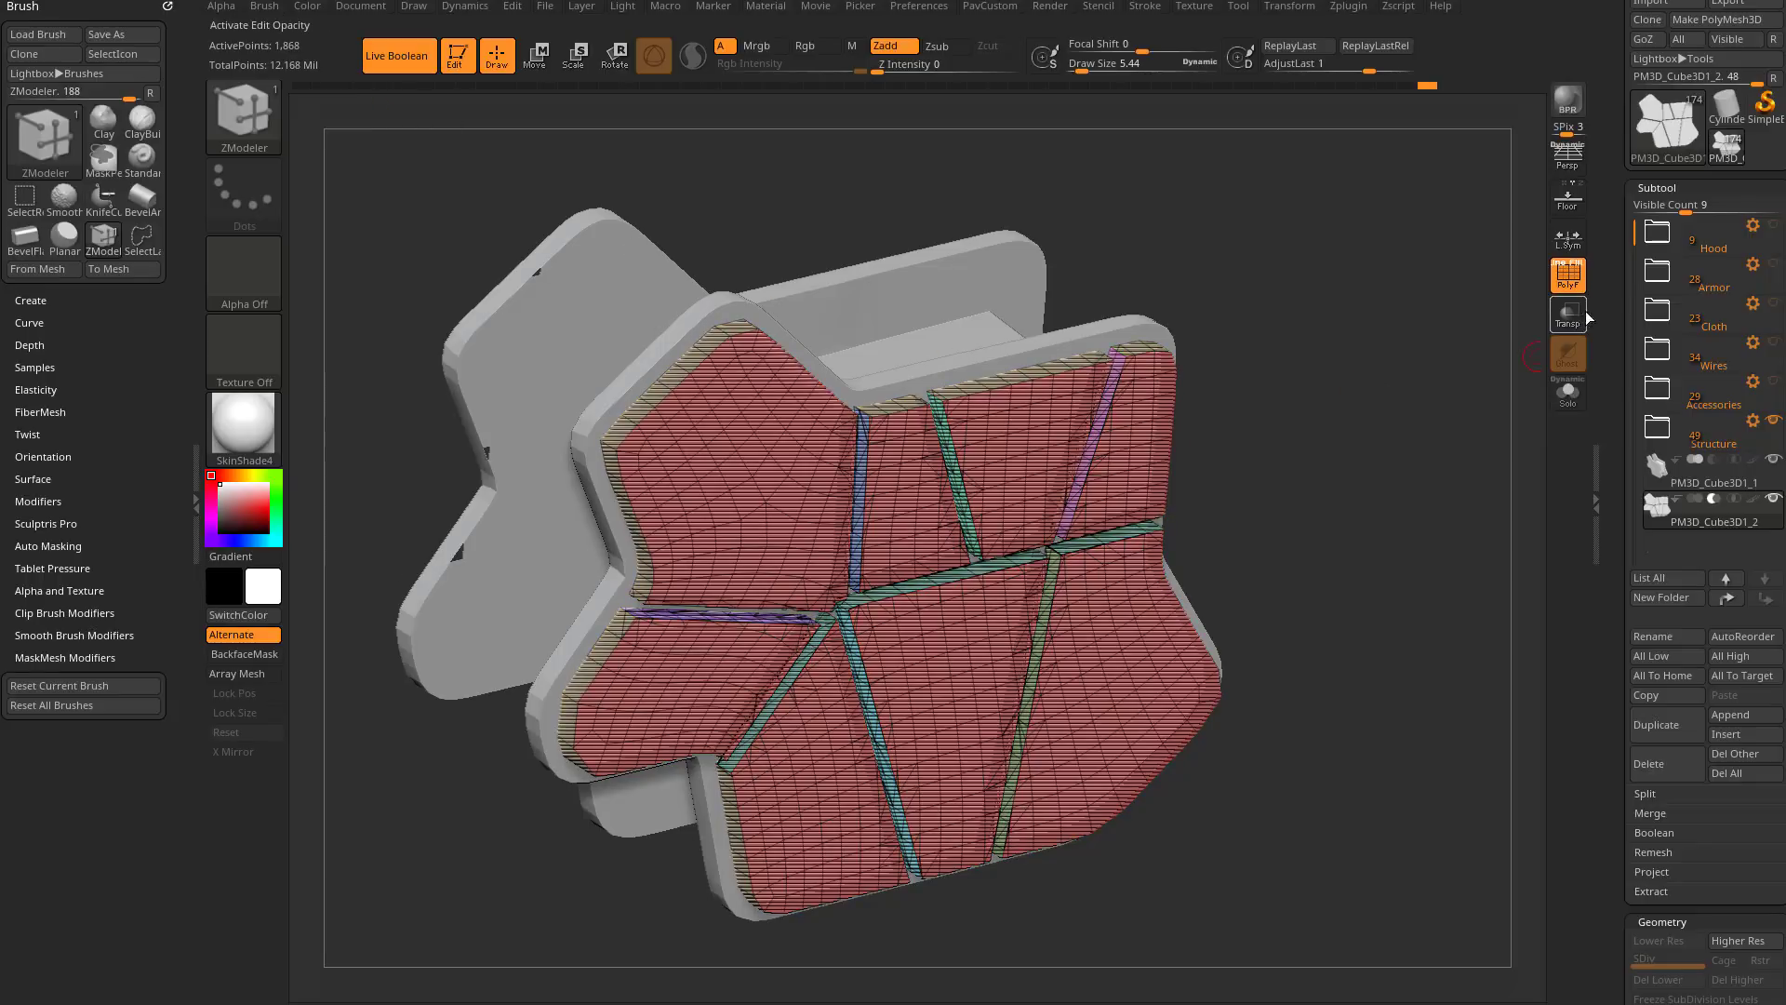
key(shift+f)
Step: Try shifting the subtractive panels with the Move gizmo, undo the shift, and turn off Live Boolean
key(w)
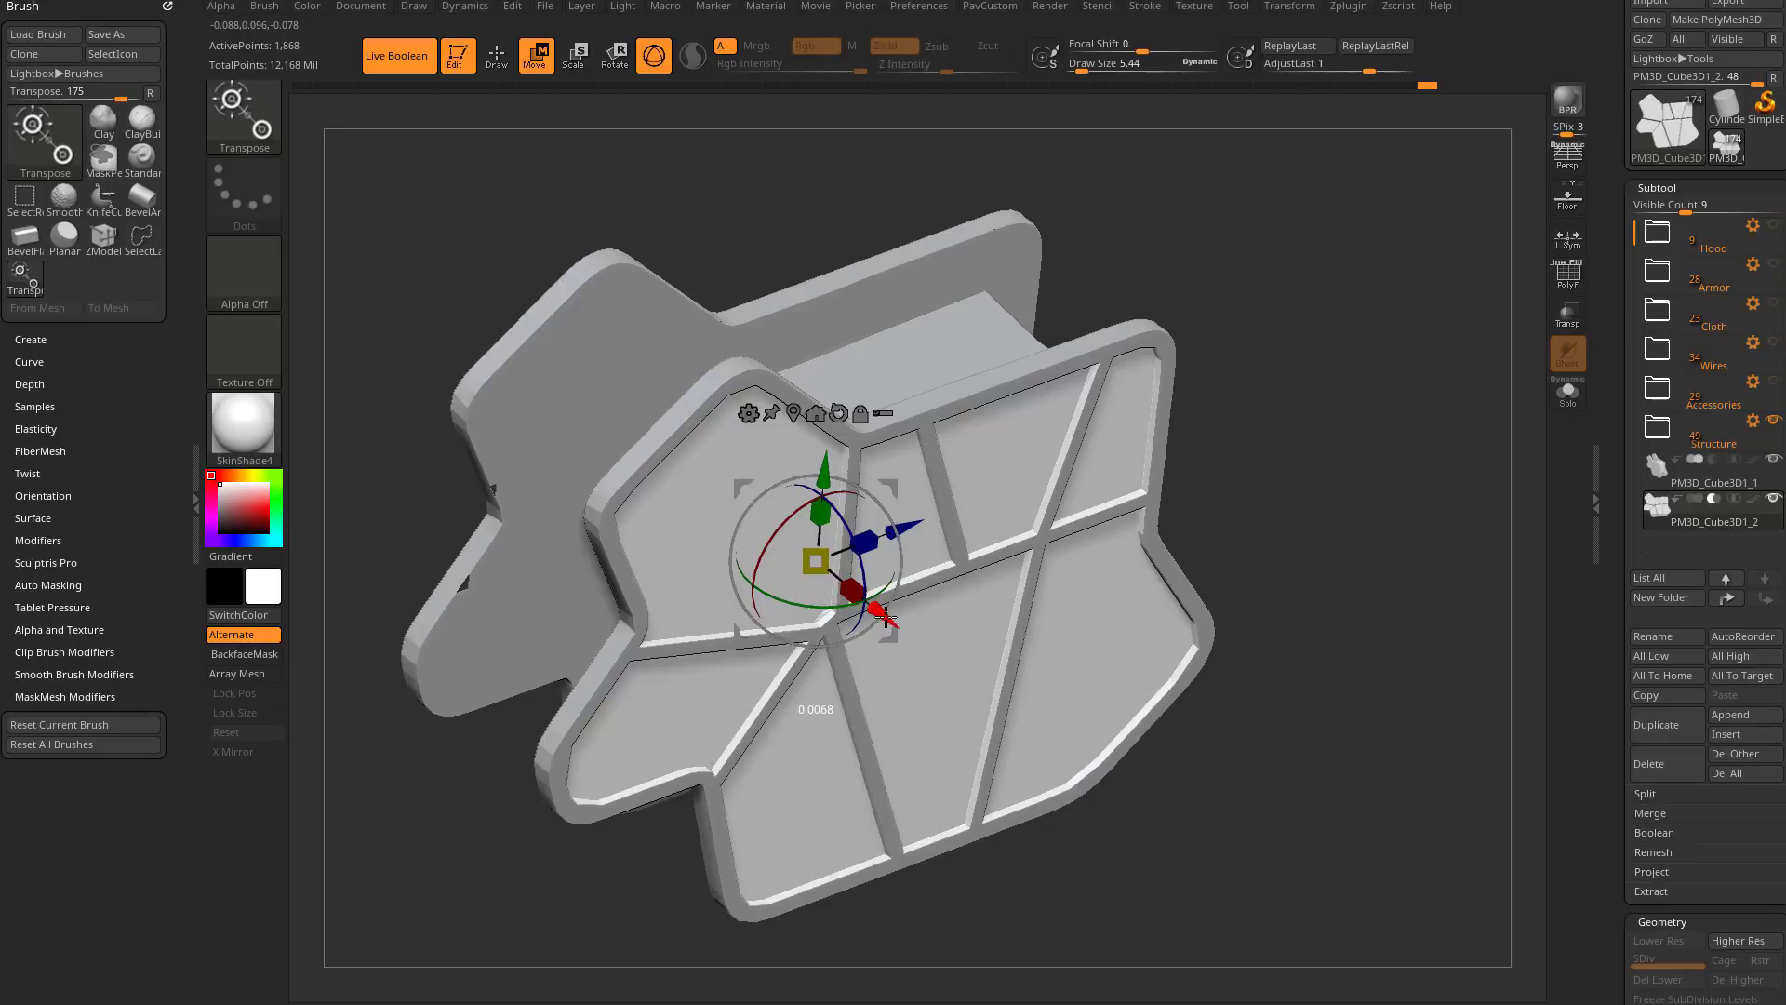
key(q)
drag(1260, 443, 1375, 415)
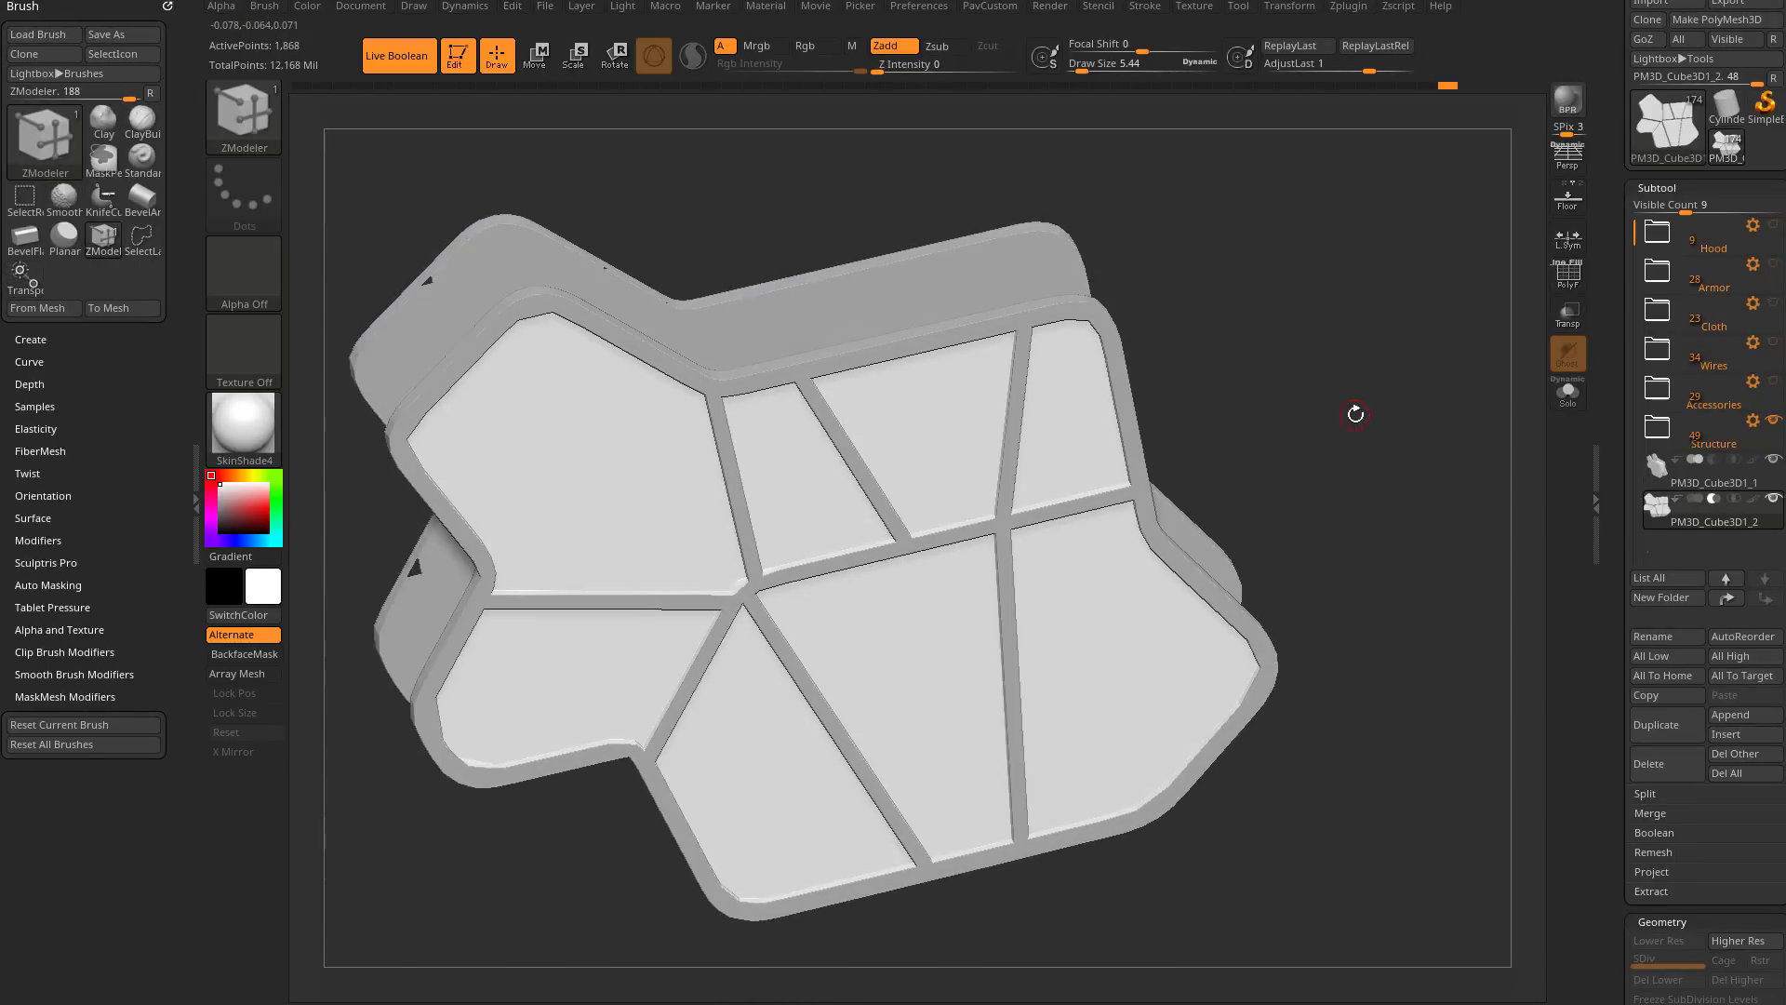
key(ctrl+z)
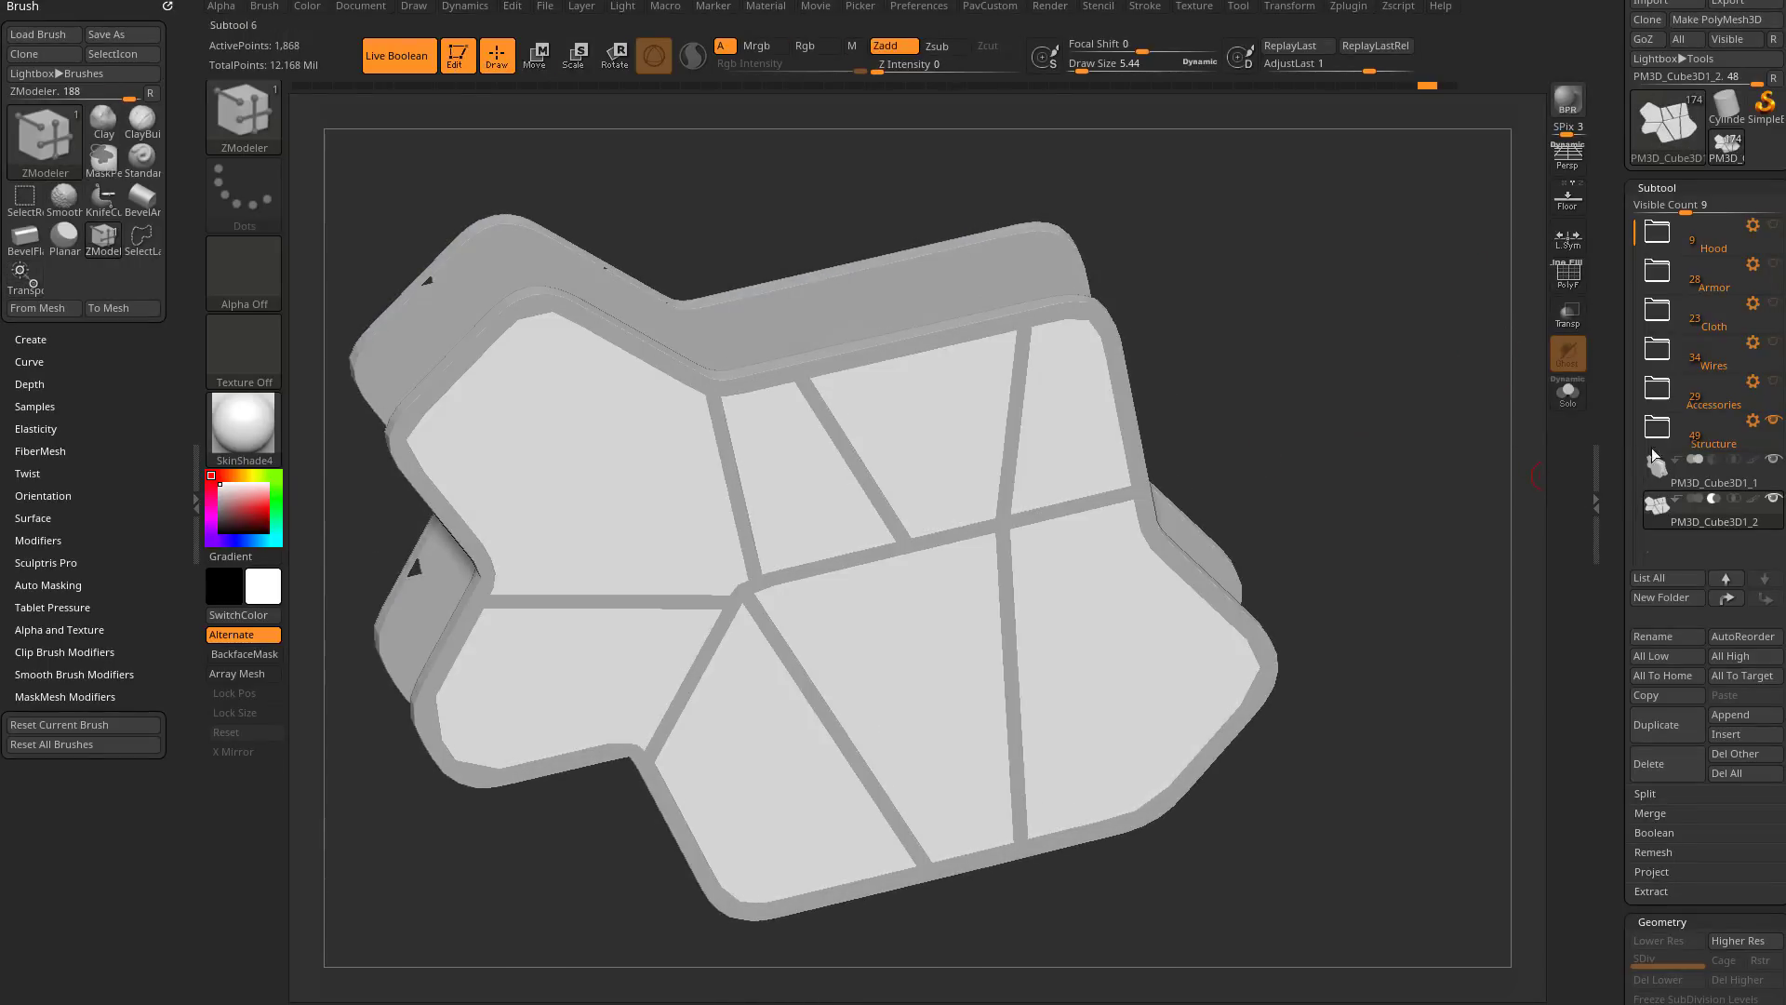
click(406, 60)
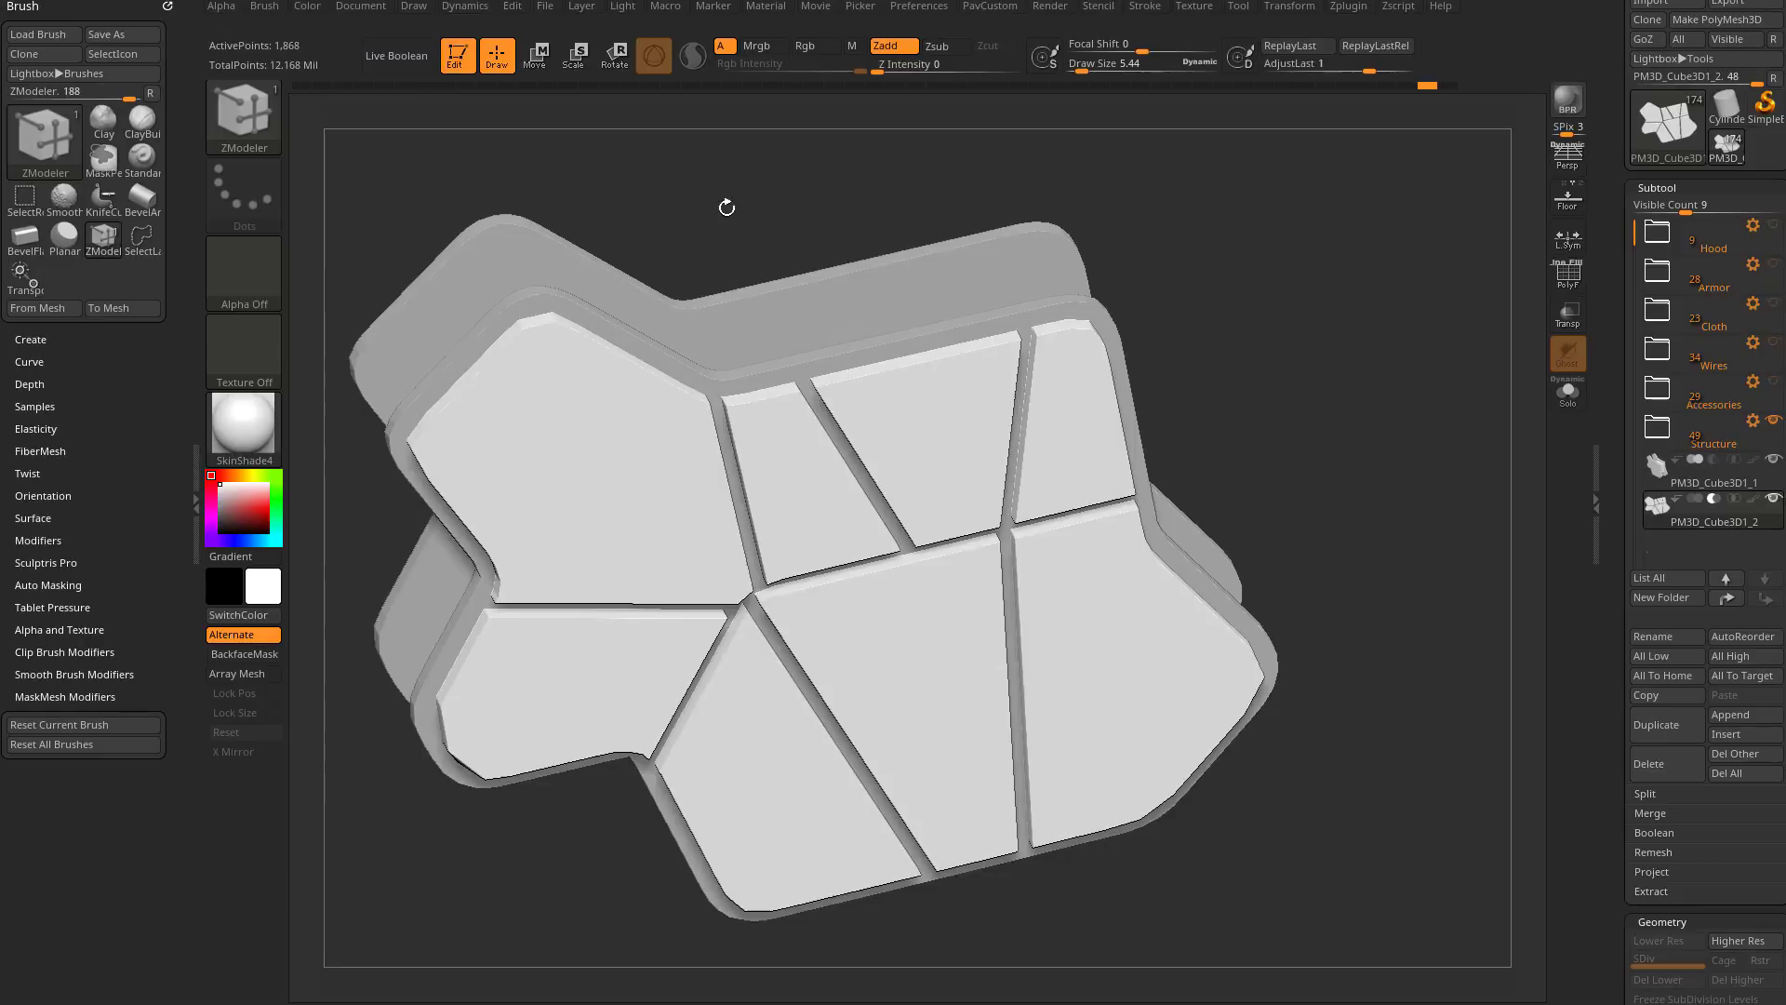
Step: With PolyFrame on, try ZRemesher with Same on the panels, isolate them in Solo, undo it, and remesh them with Double
click(1572, 278)
mouse_move(1424, 482)
mouse_down()
mouse_move(1431, 419)
mouse_move(1472, 493)
mouse_move(1423, 471)
mouse_move(1352, 490)
mouse_move(1413, 497)
mouse_up()
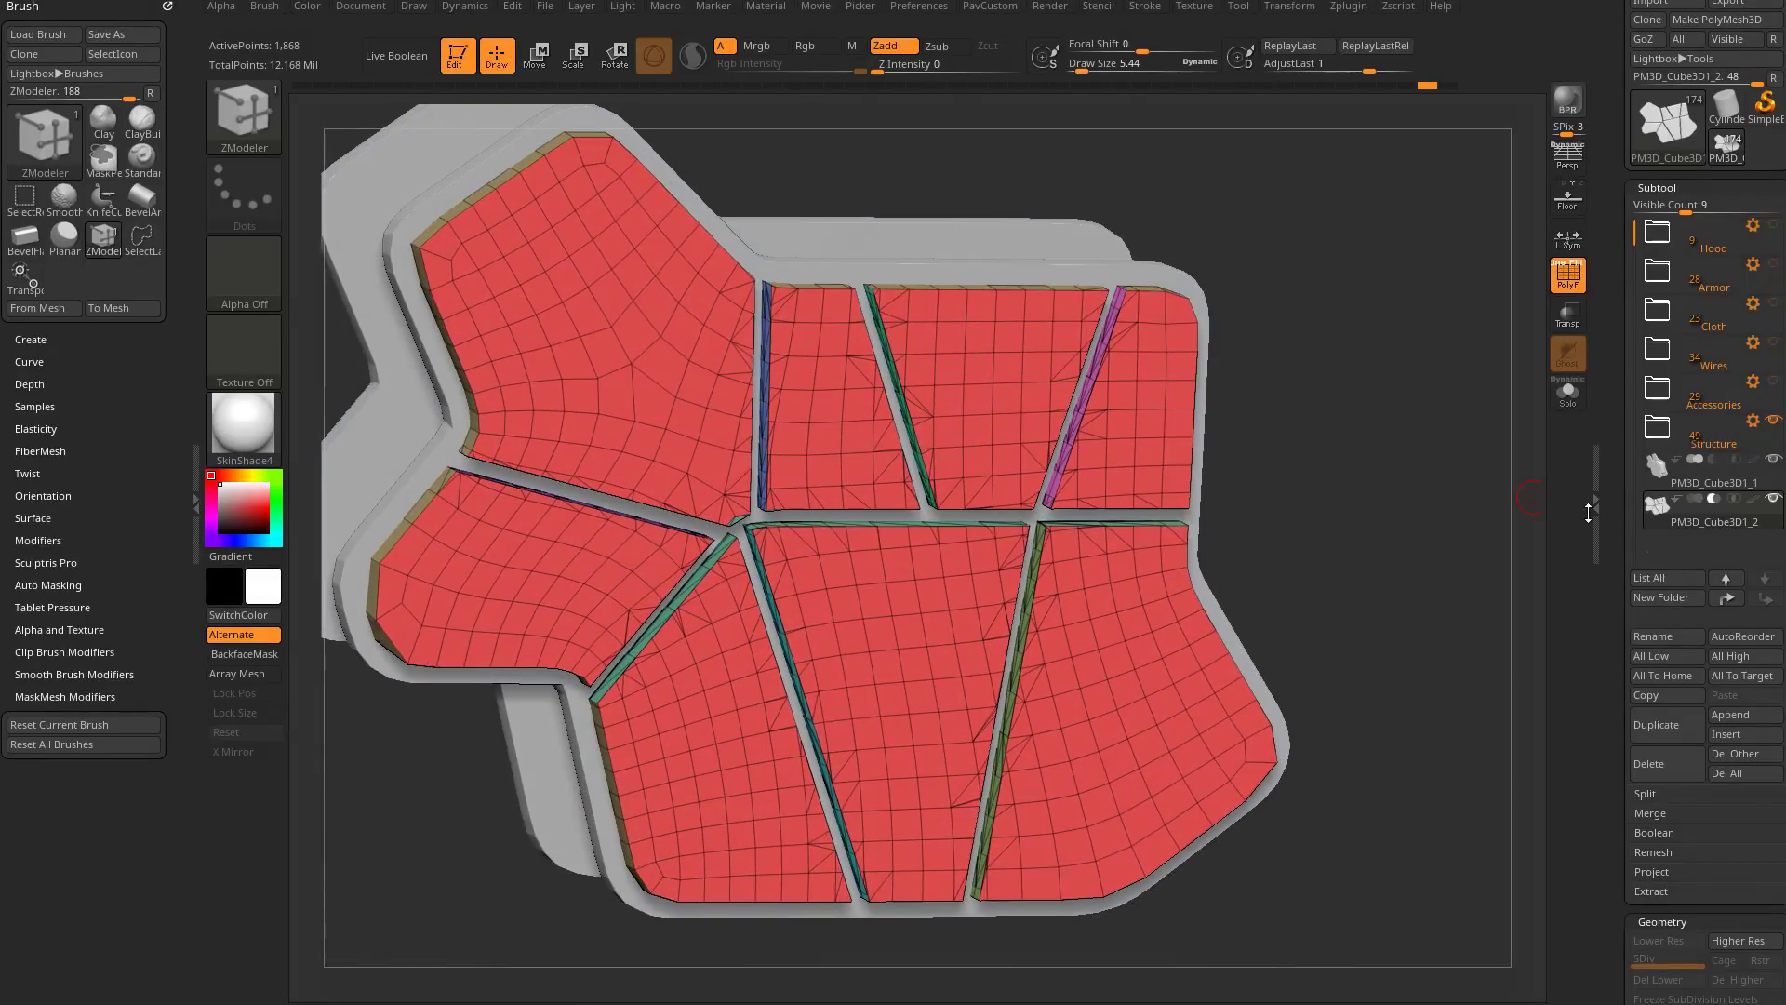
scroll(1624, 503, down, 6)
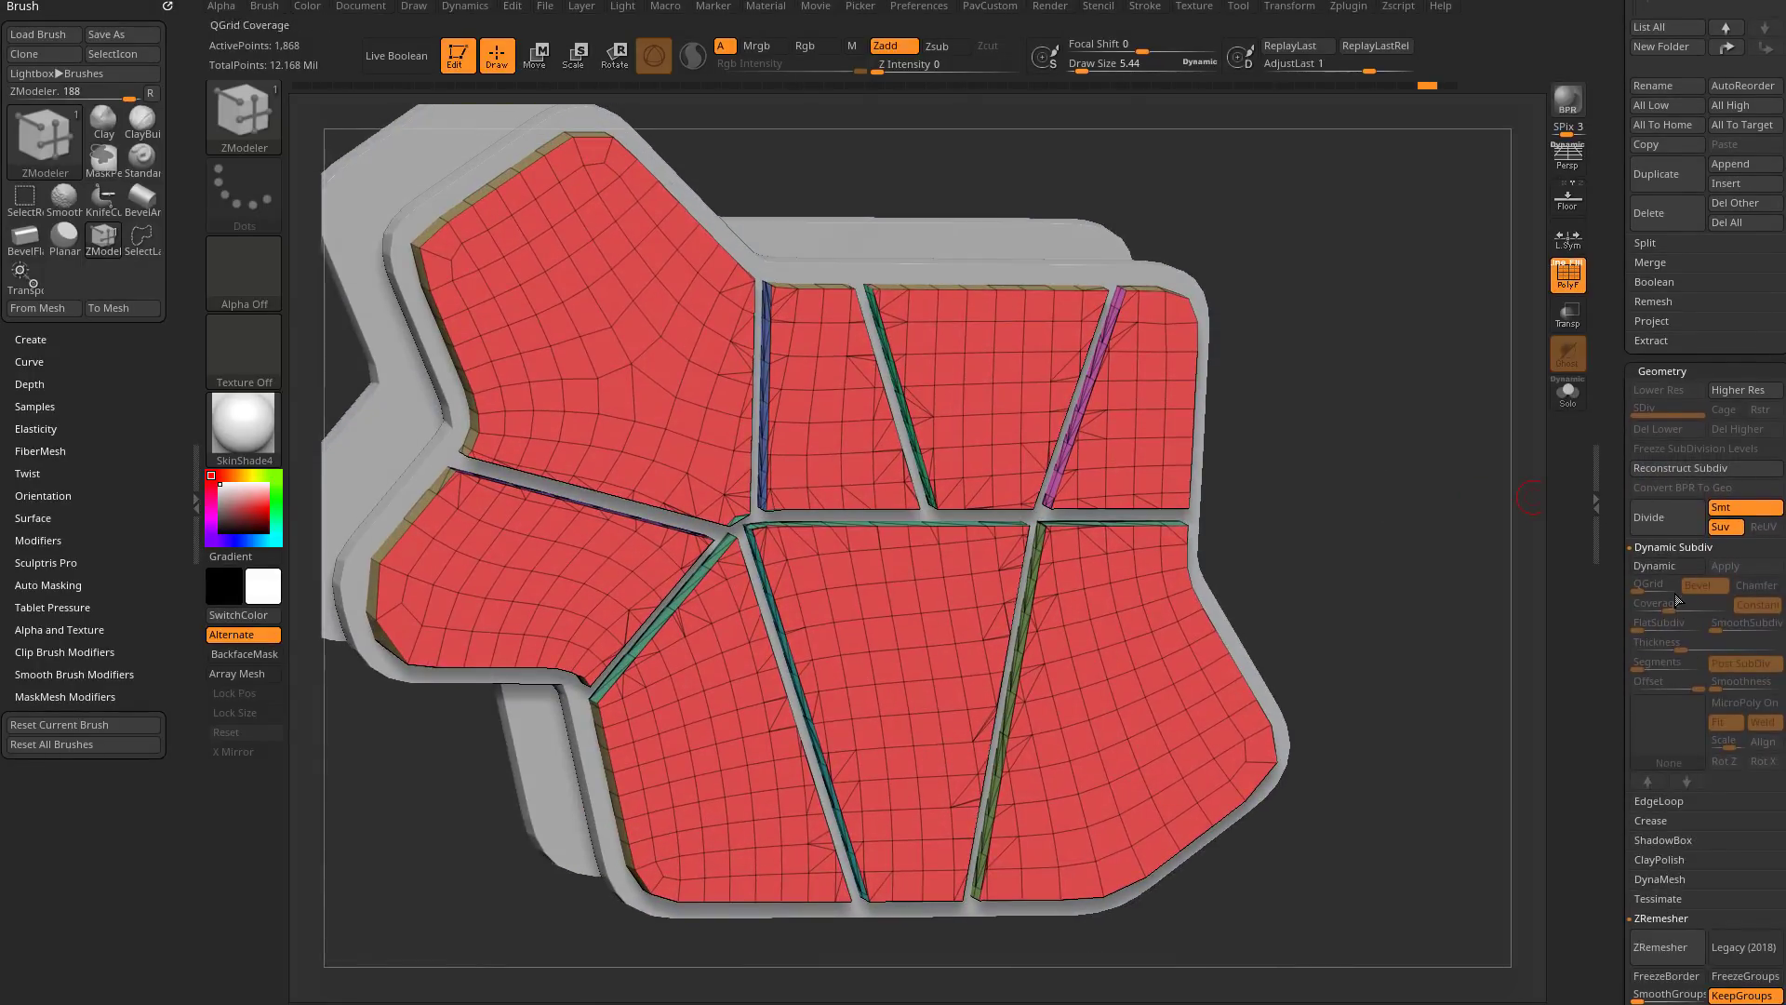
scroll(1614, 591, down, 4)
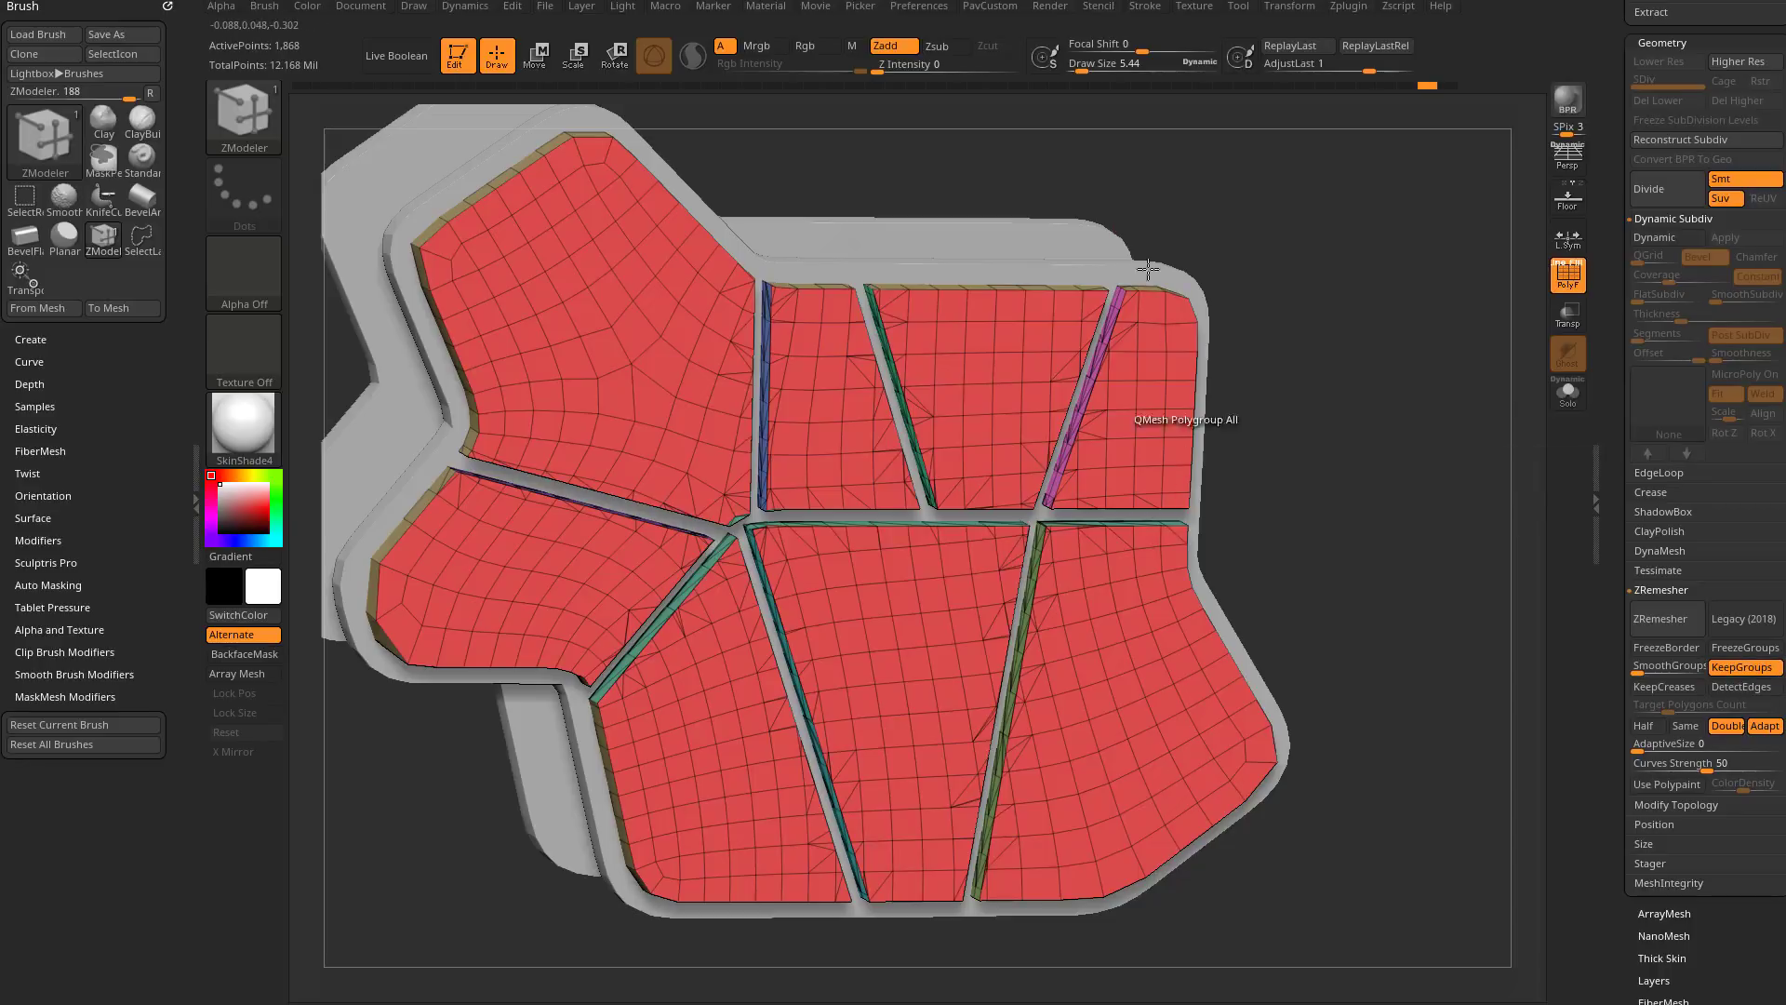
click(1686, 726)
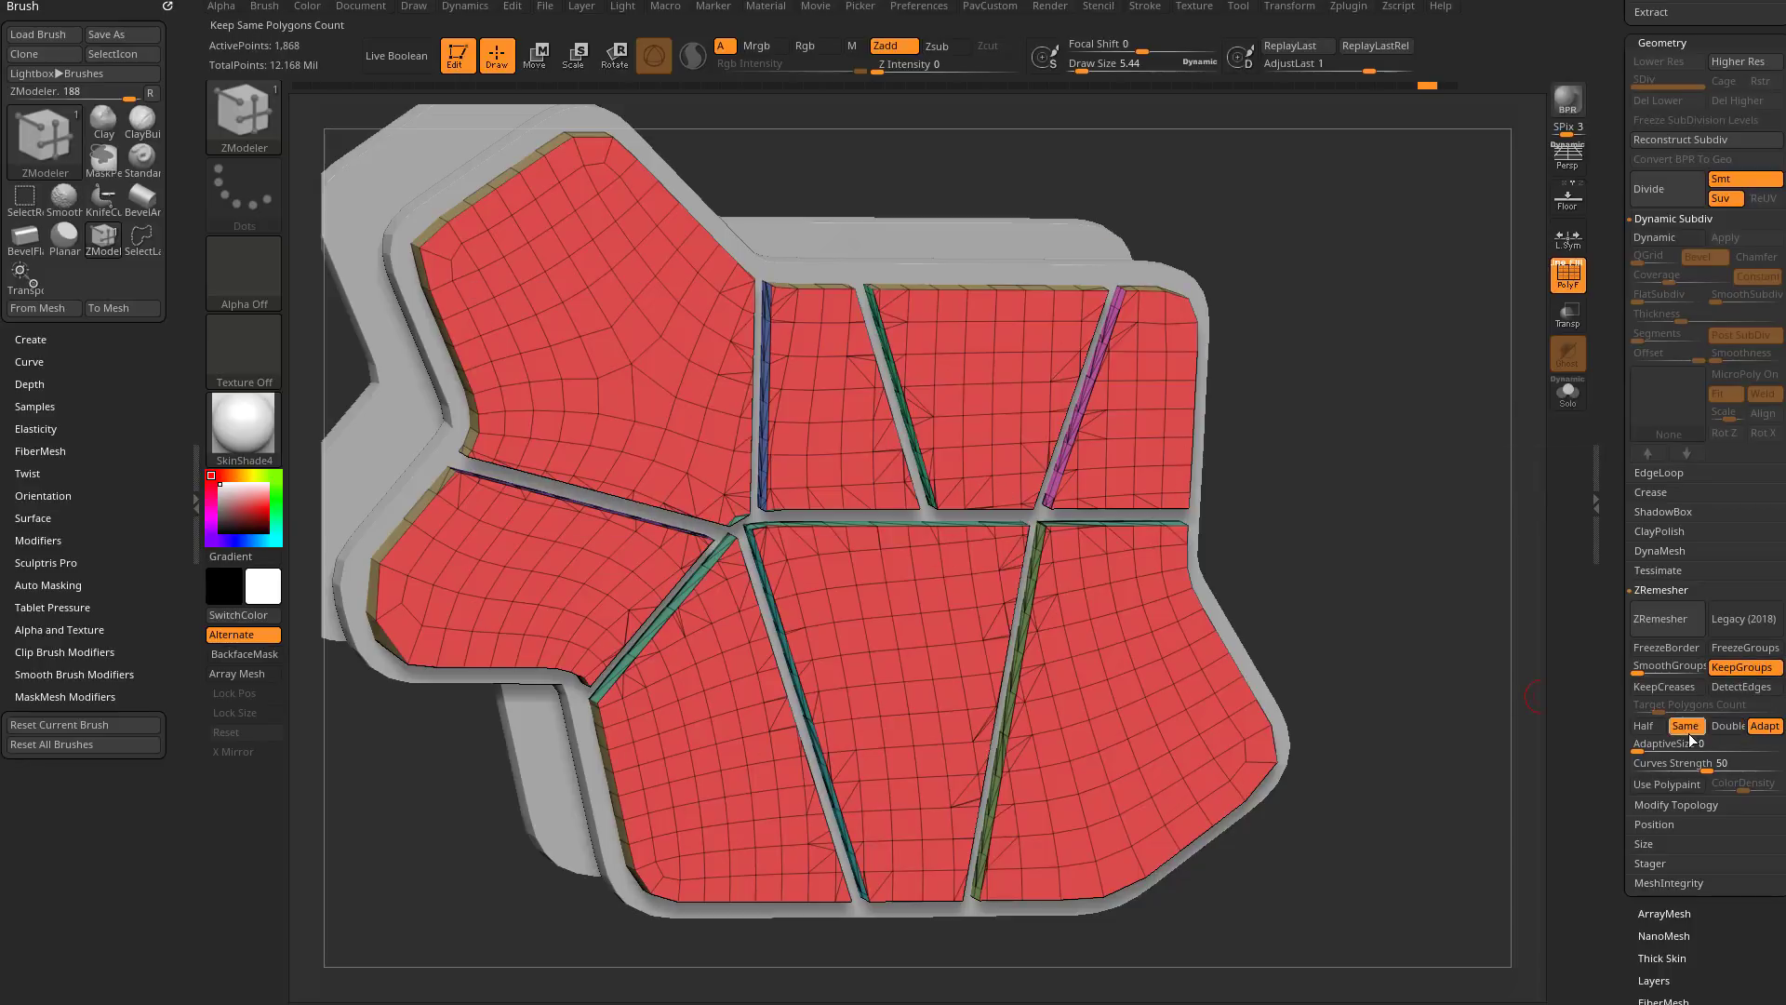
click(1668, 619)
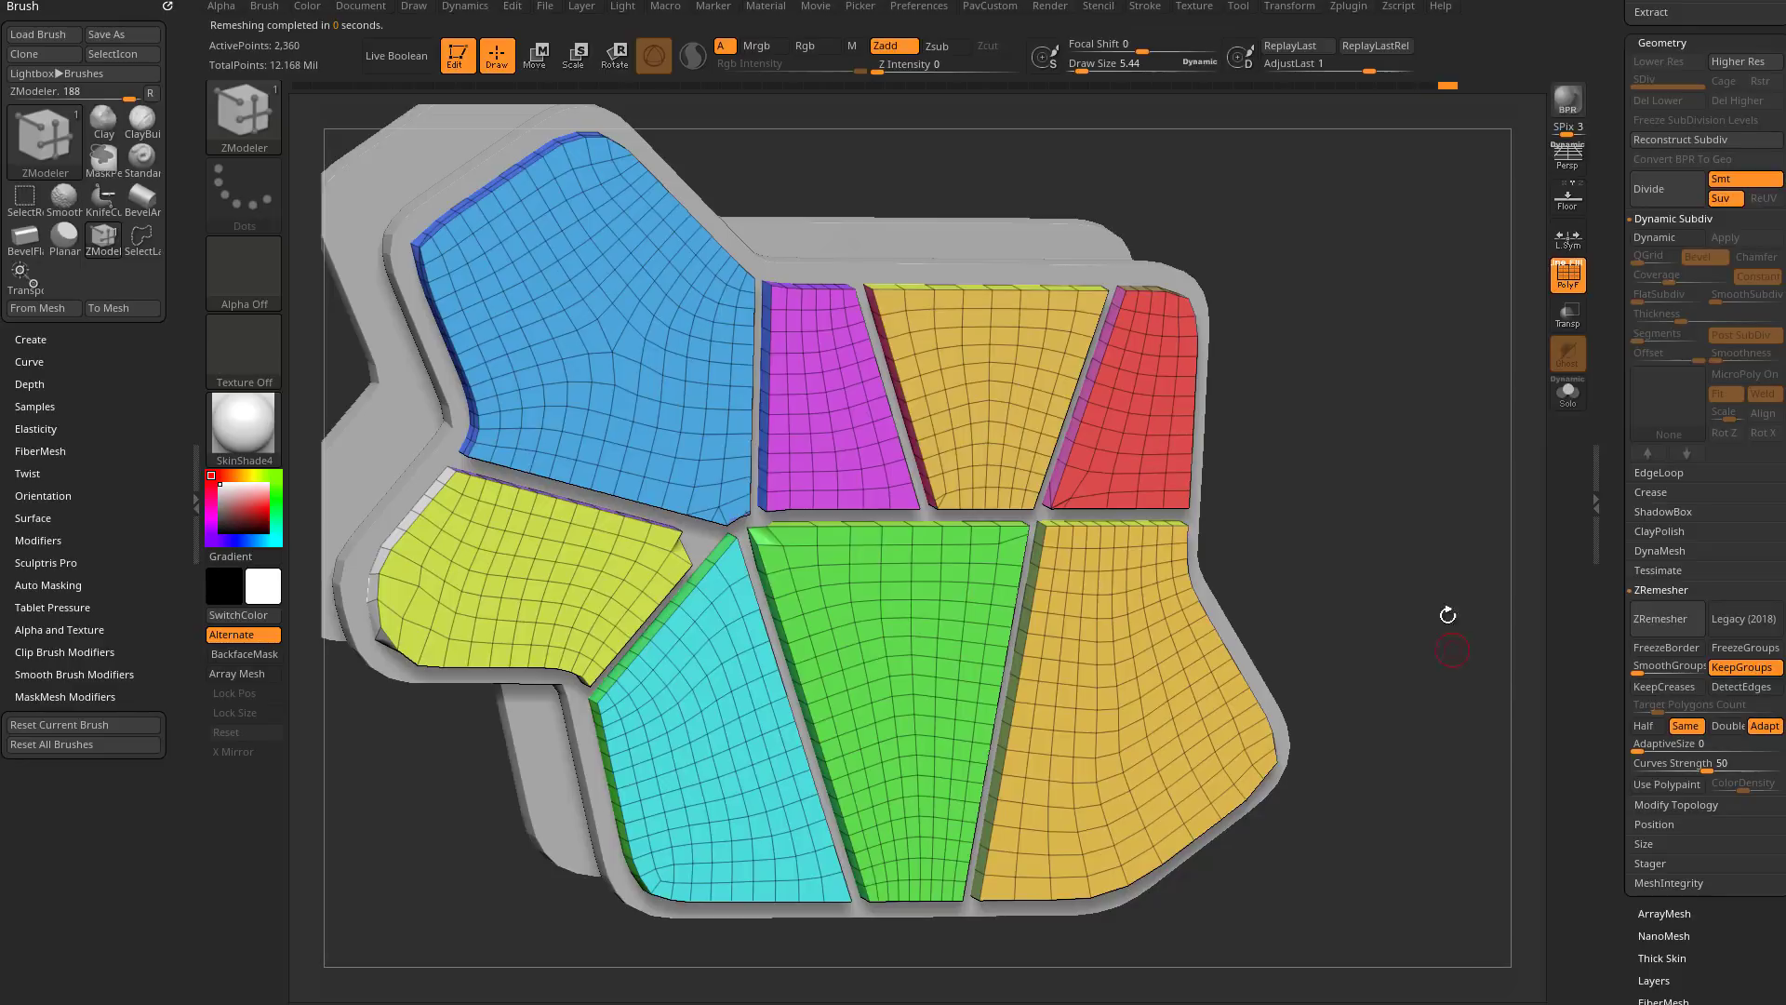
drag(1439, 588, 1410, 525)
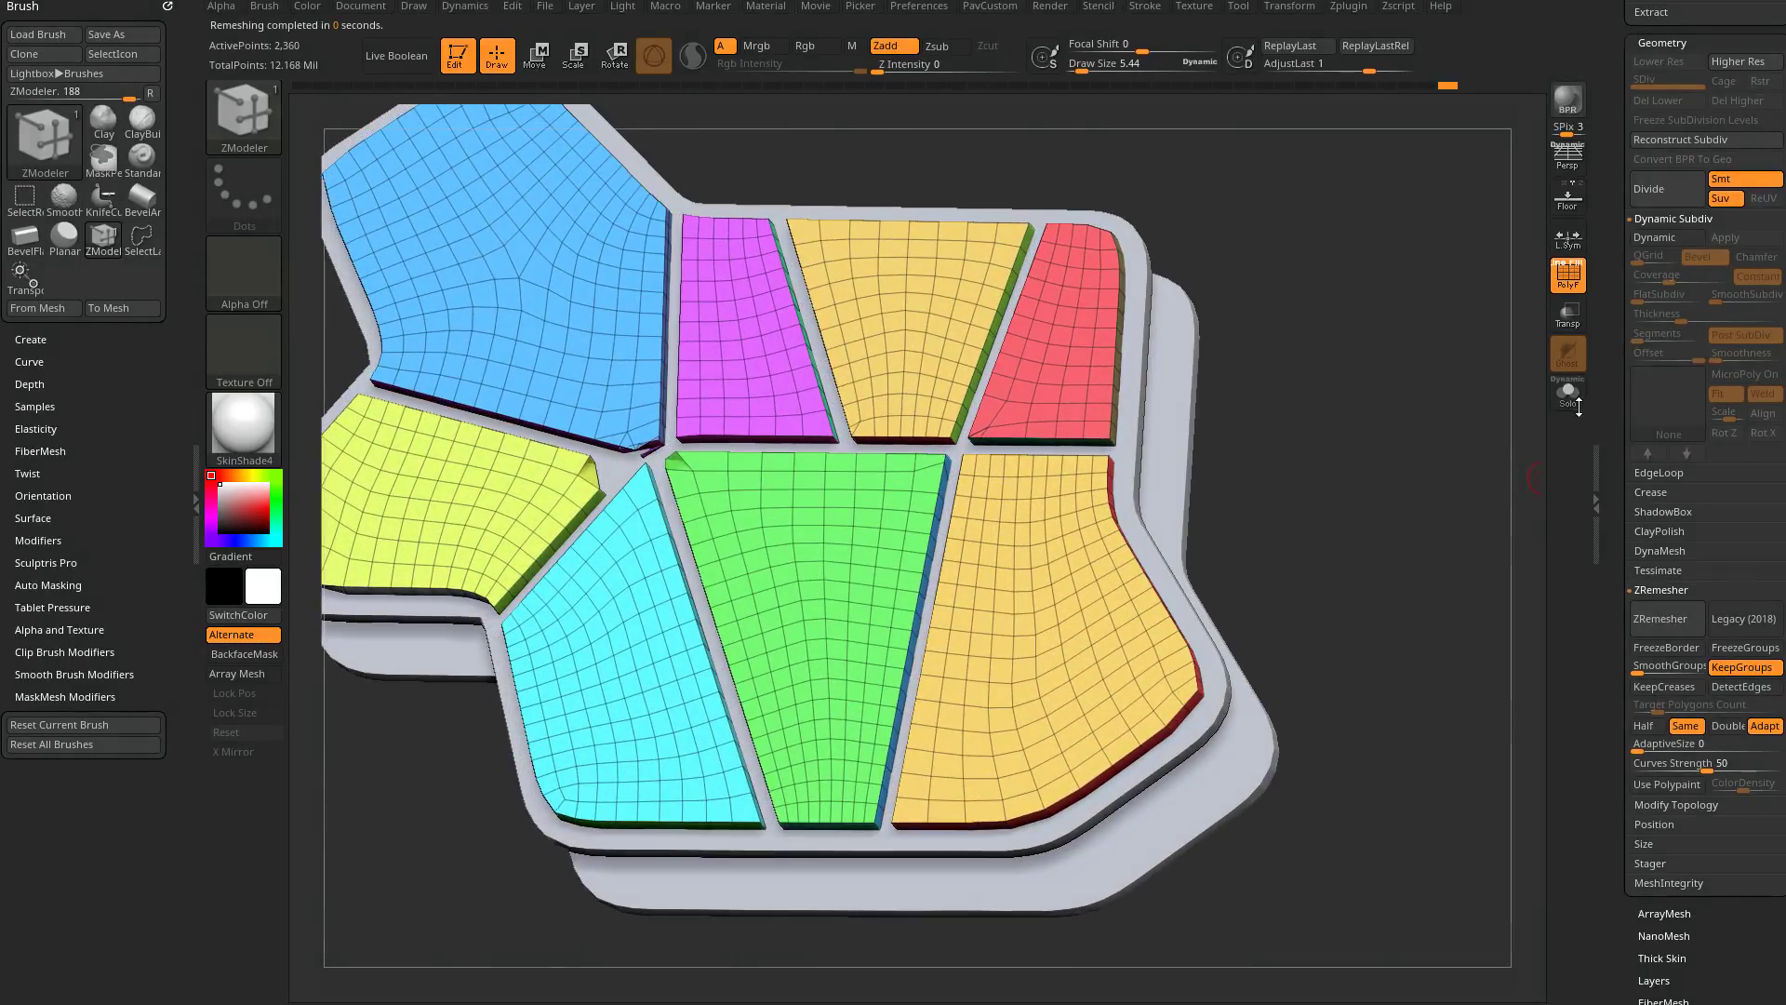
click(1567, 392)
drag(1367, 395, 970, 434)
key(ctrl+z)
drag(1348, 407, 1386, 447)
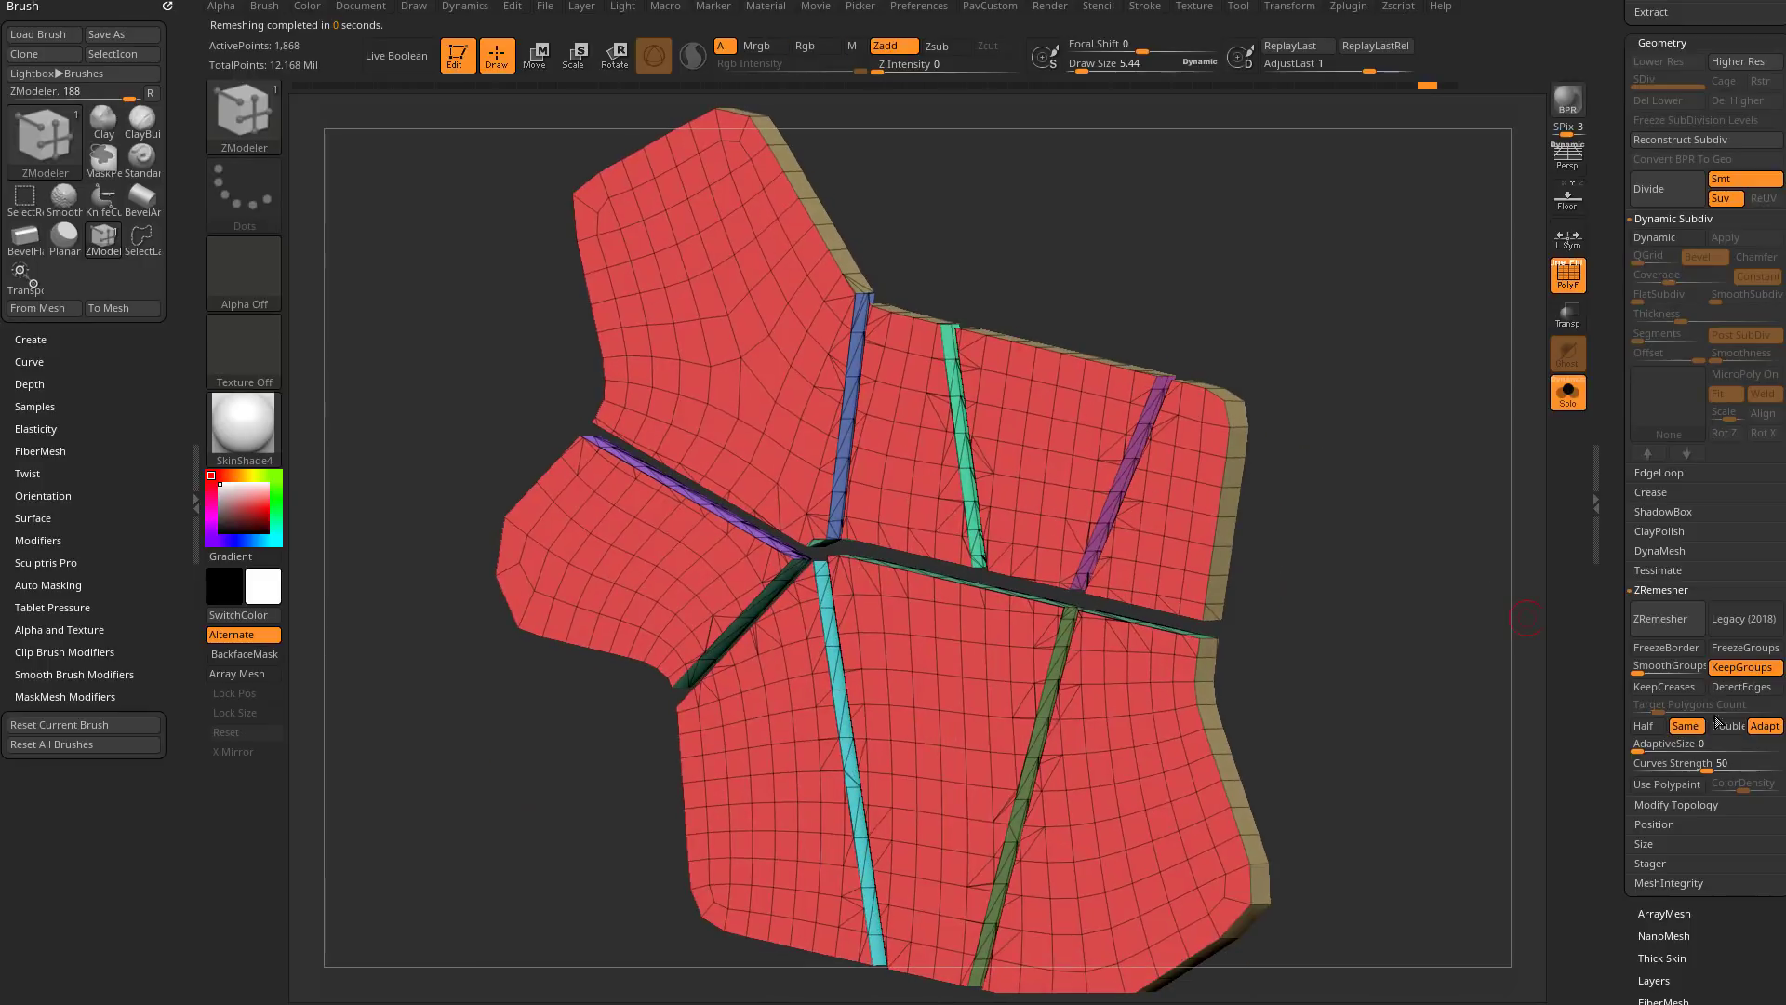
key(ctrl+shift+z)
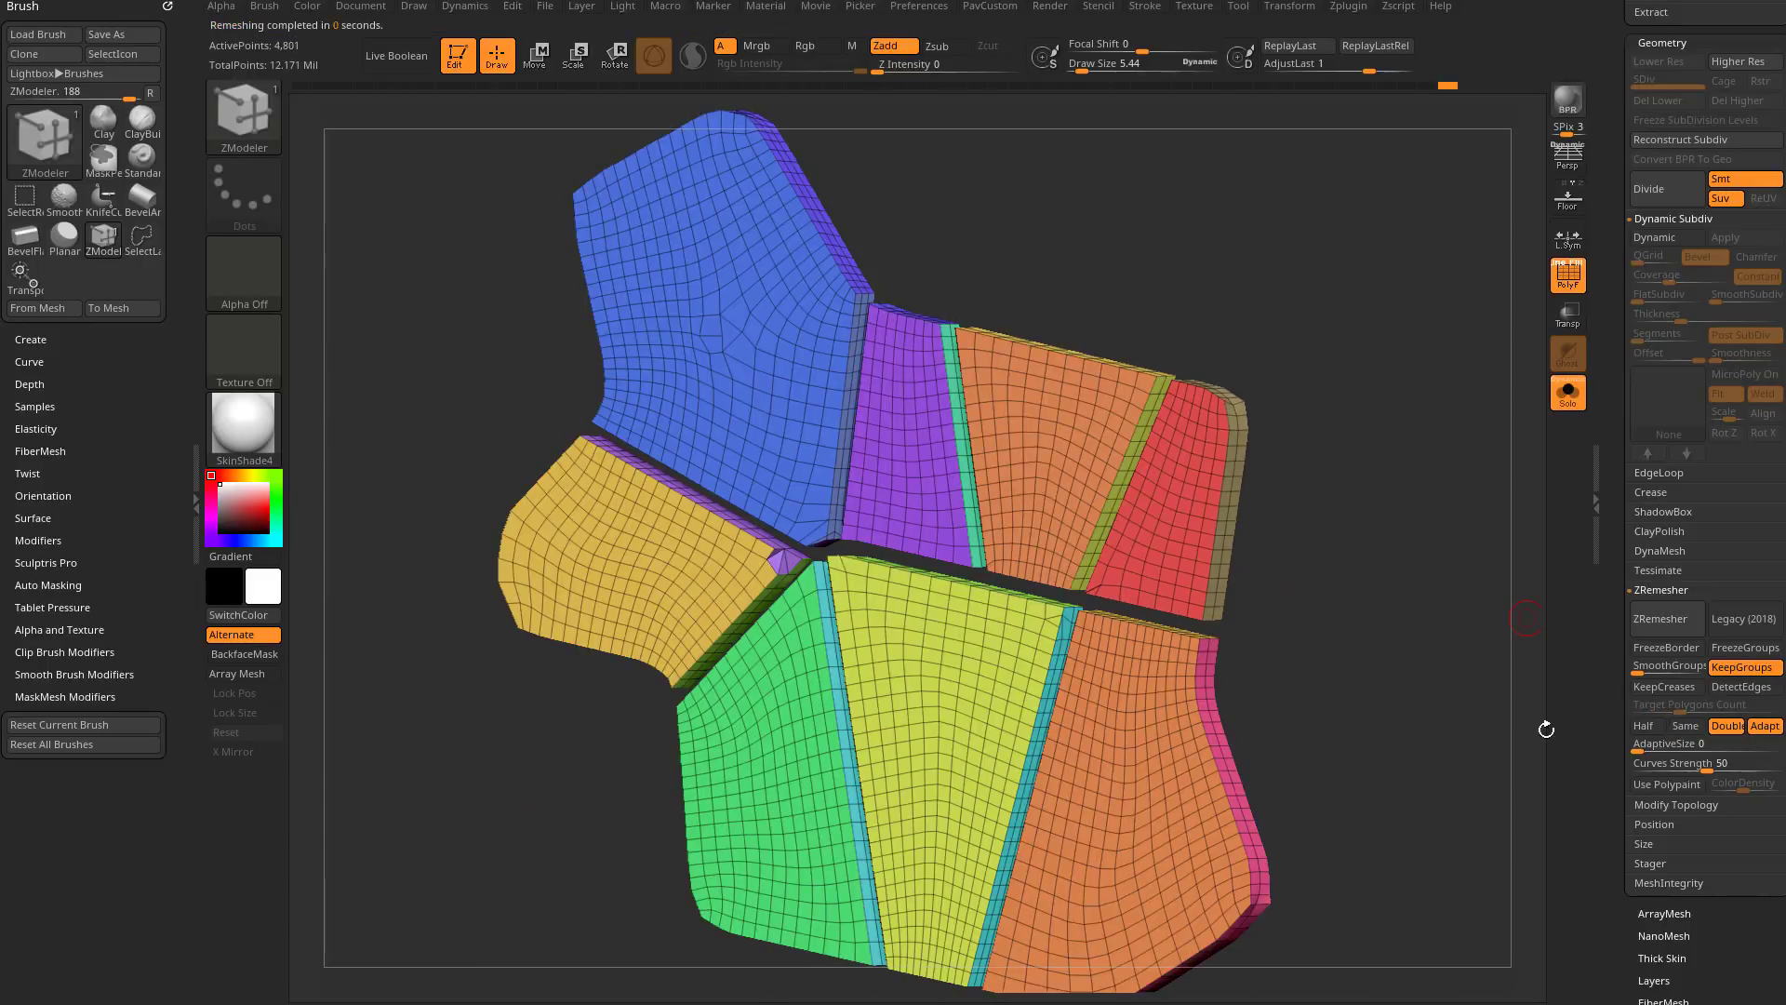
Step: Set ZModeler's edge action to Collapse with the Edge target at draw size 2.11, and collapse the stray edges at the panel's pinched corner
drag(1413, 735, 1344, 765)
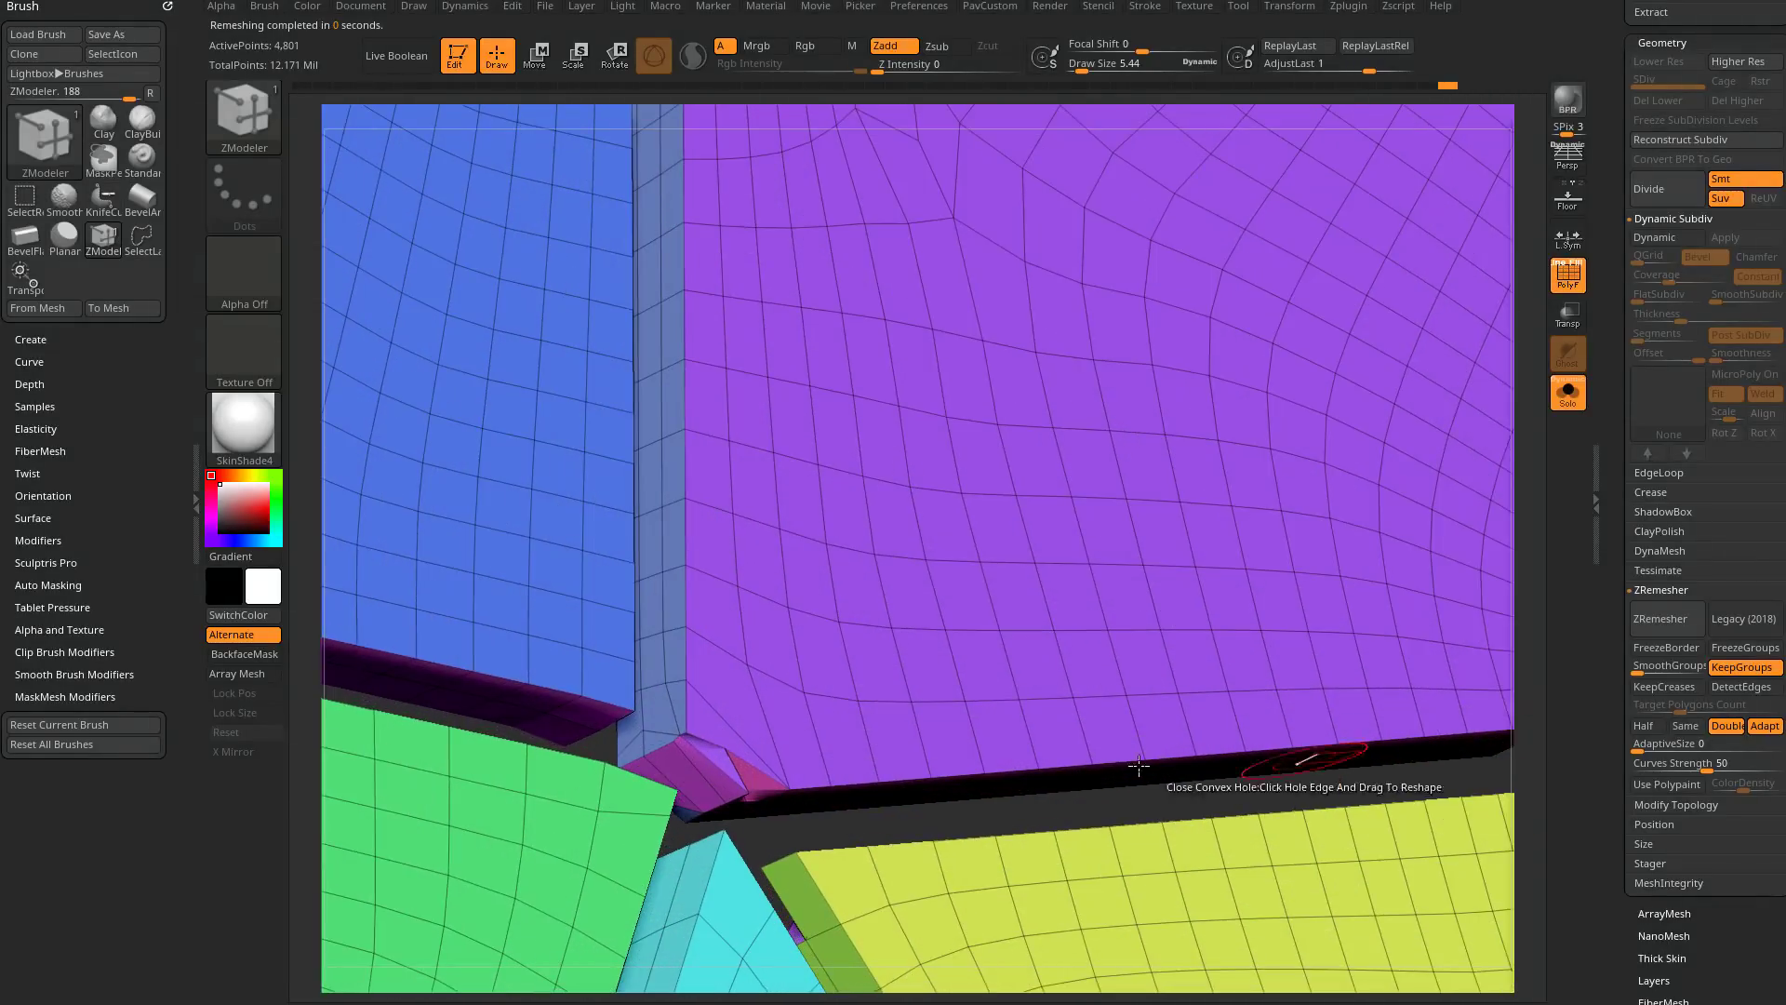
drag(1008, 819, 940, 521)
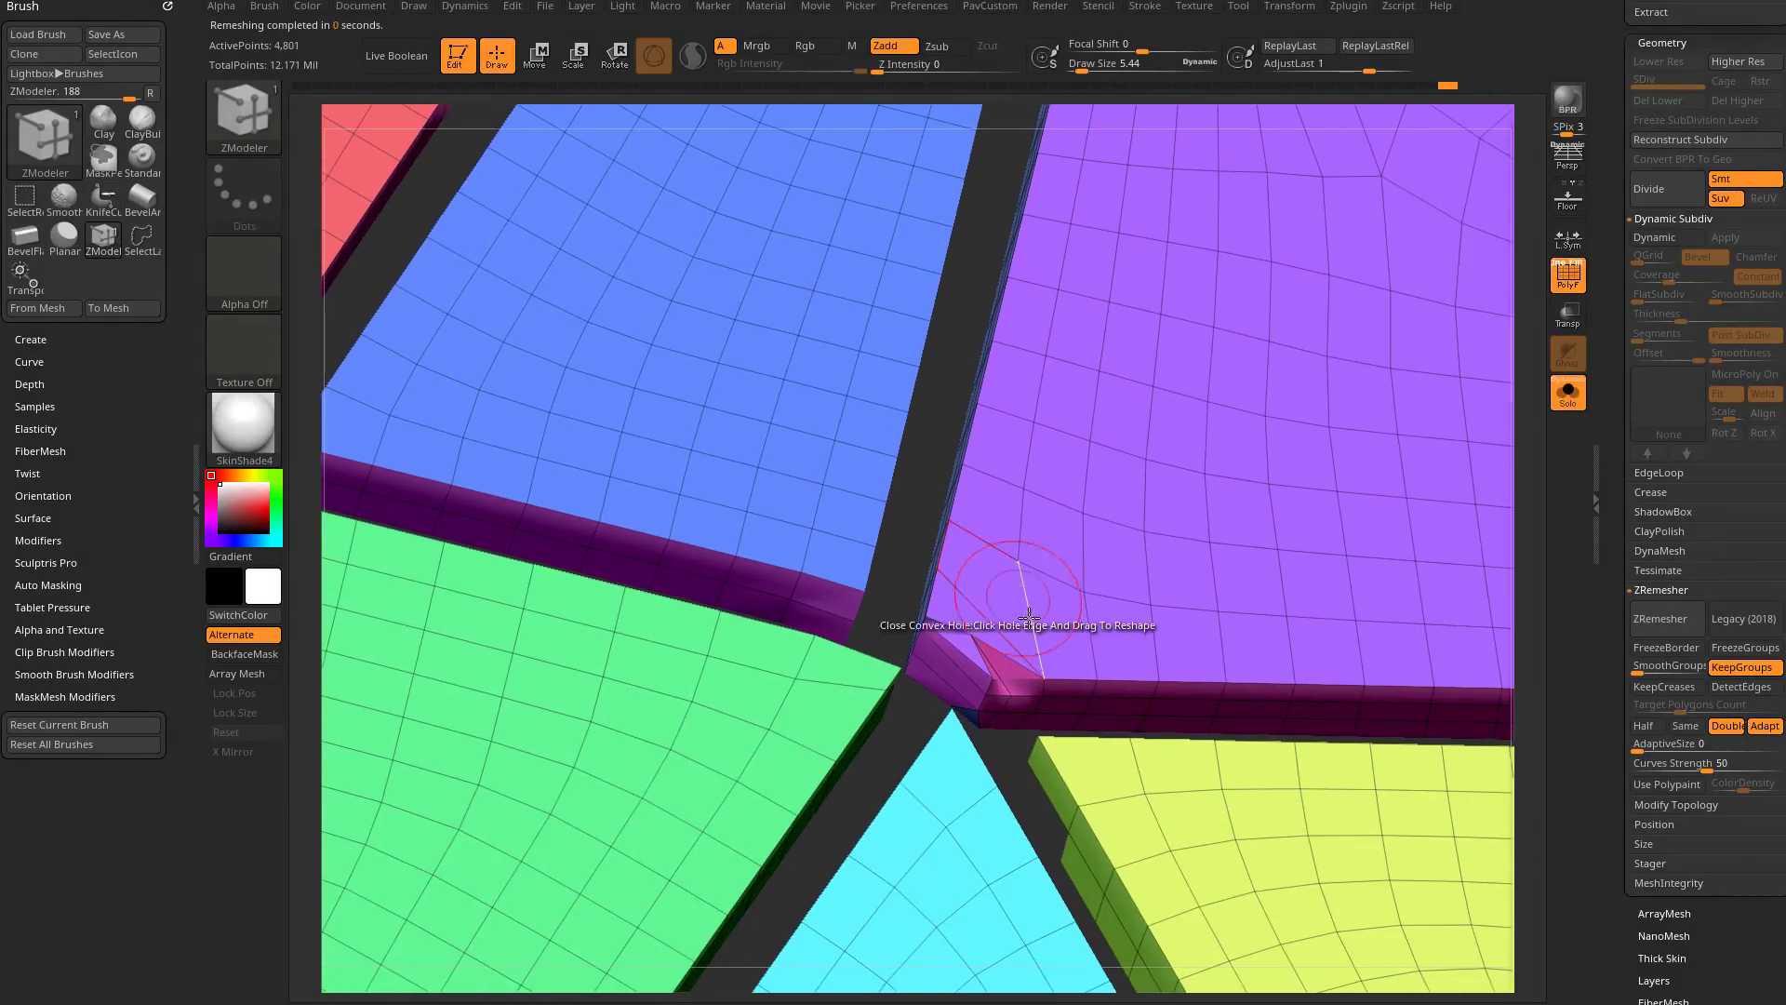
mouse_move(933, 724)
mouse_down()
mouse_move(901, 714)
mouse_move(911, 701)
mouse_up()
alt+drag(989, 614, 837, 561)
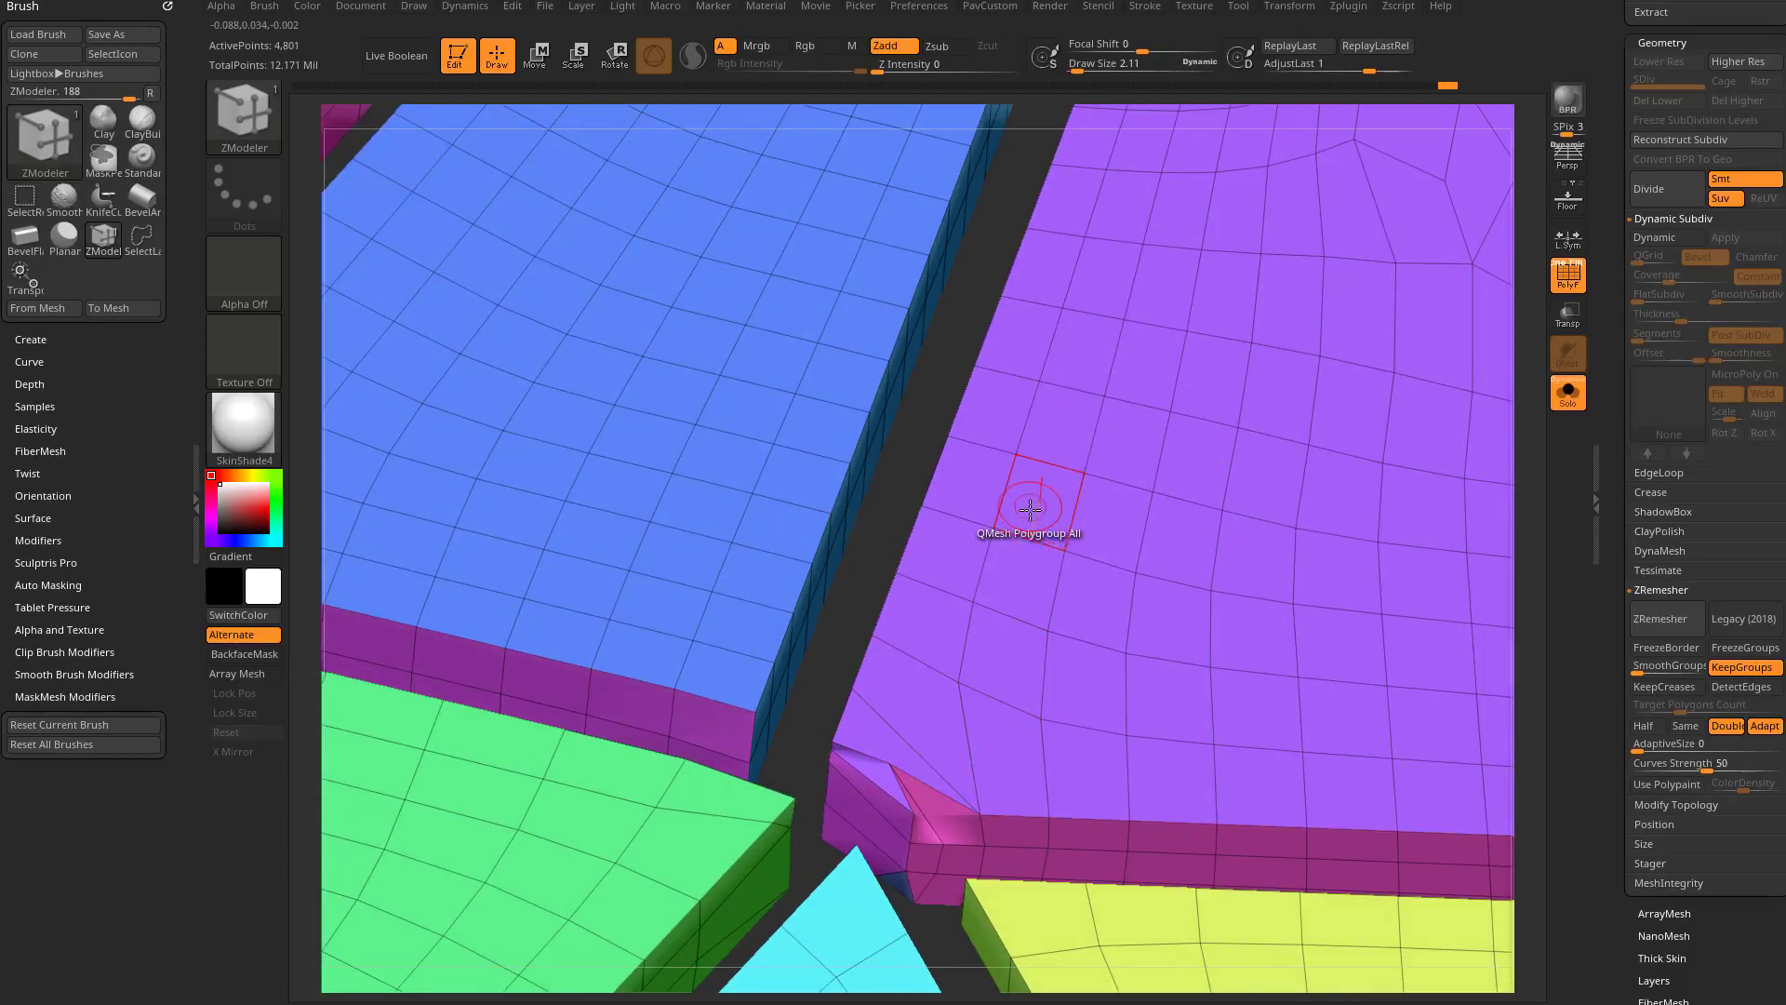
key(b)
key(z)
key(m)
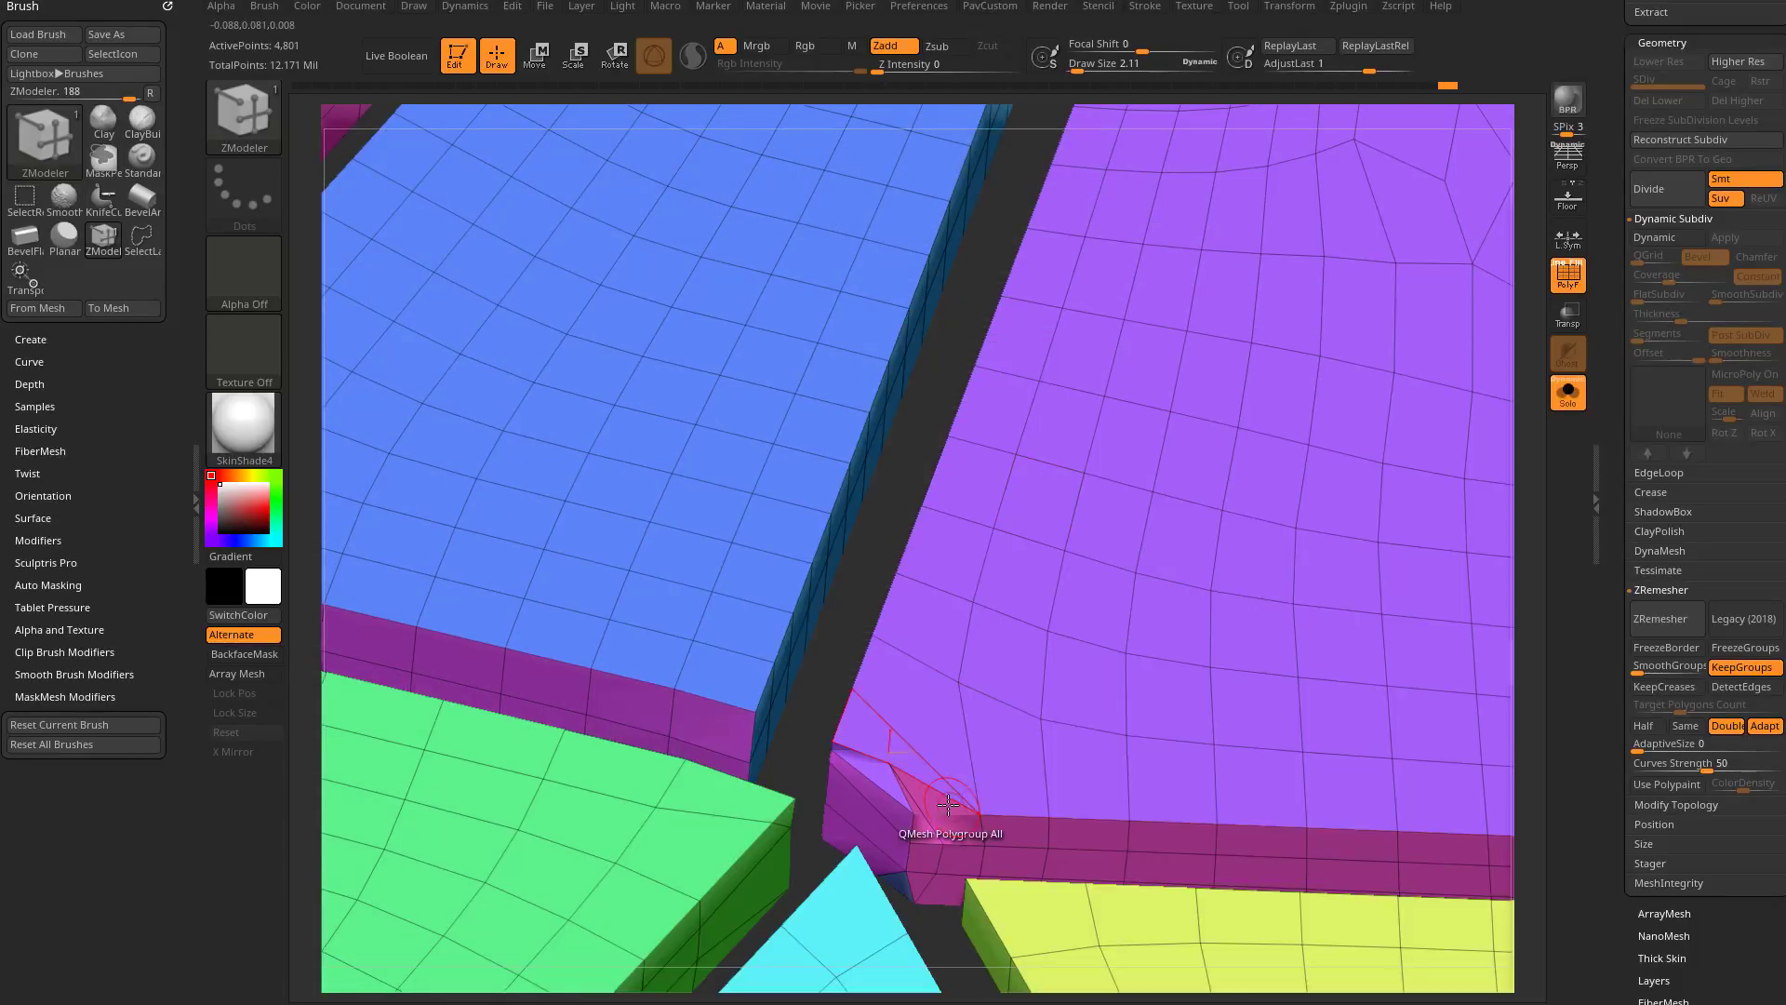
key(space)
click(746, 579)
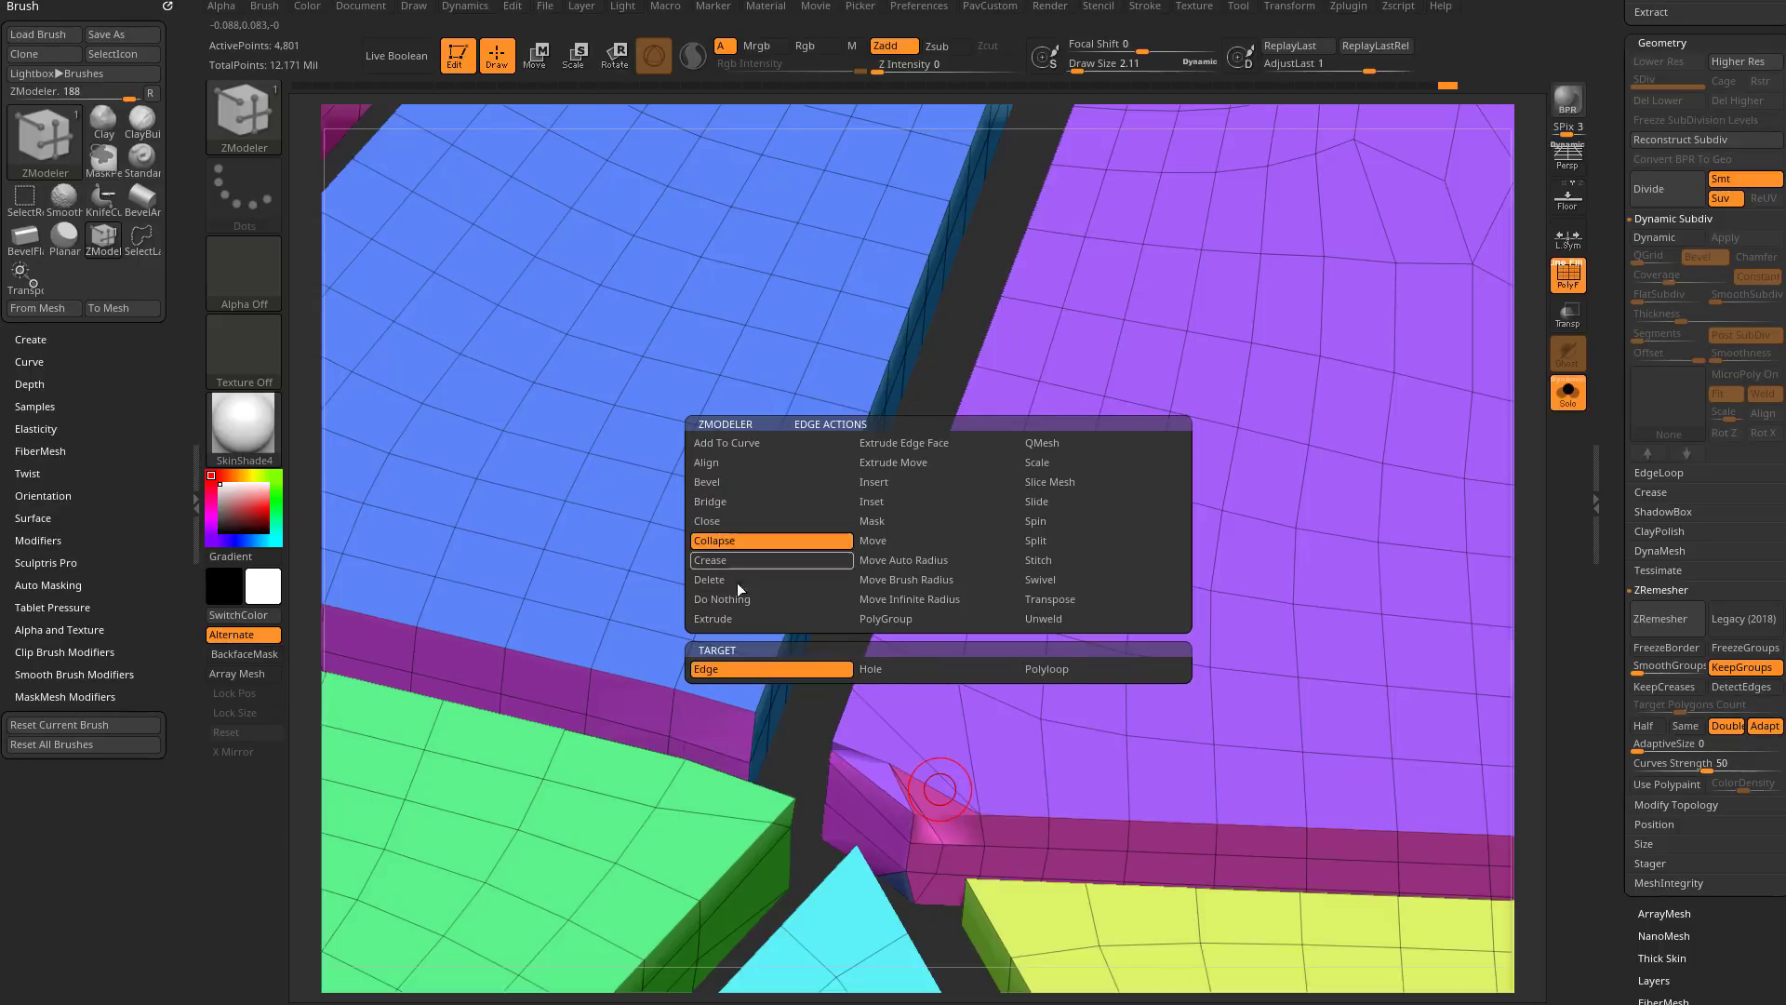
click(940, 792)
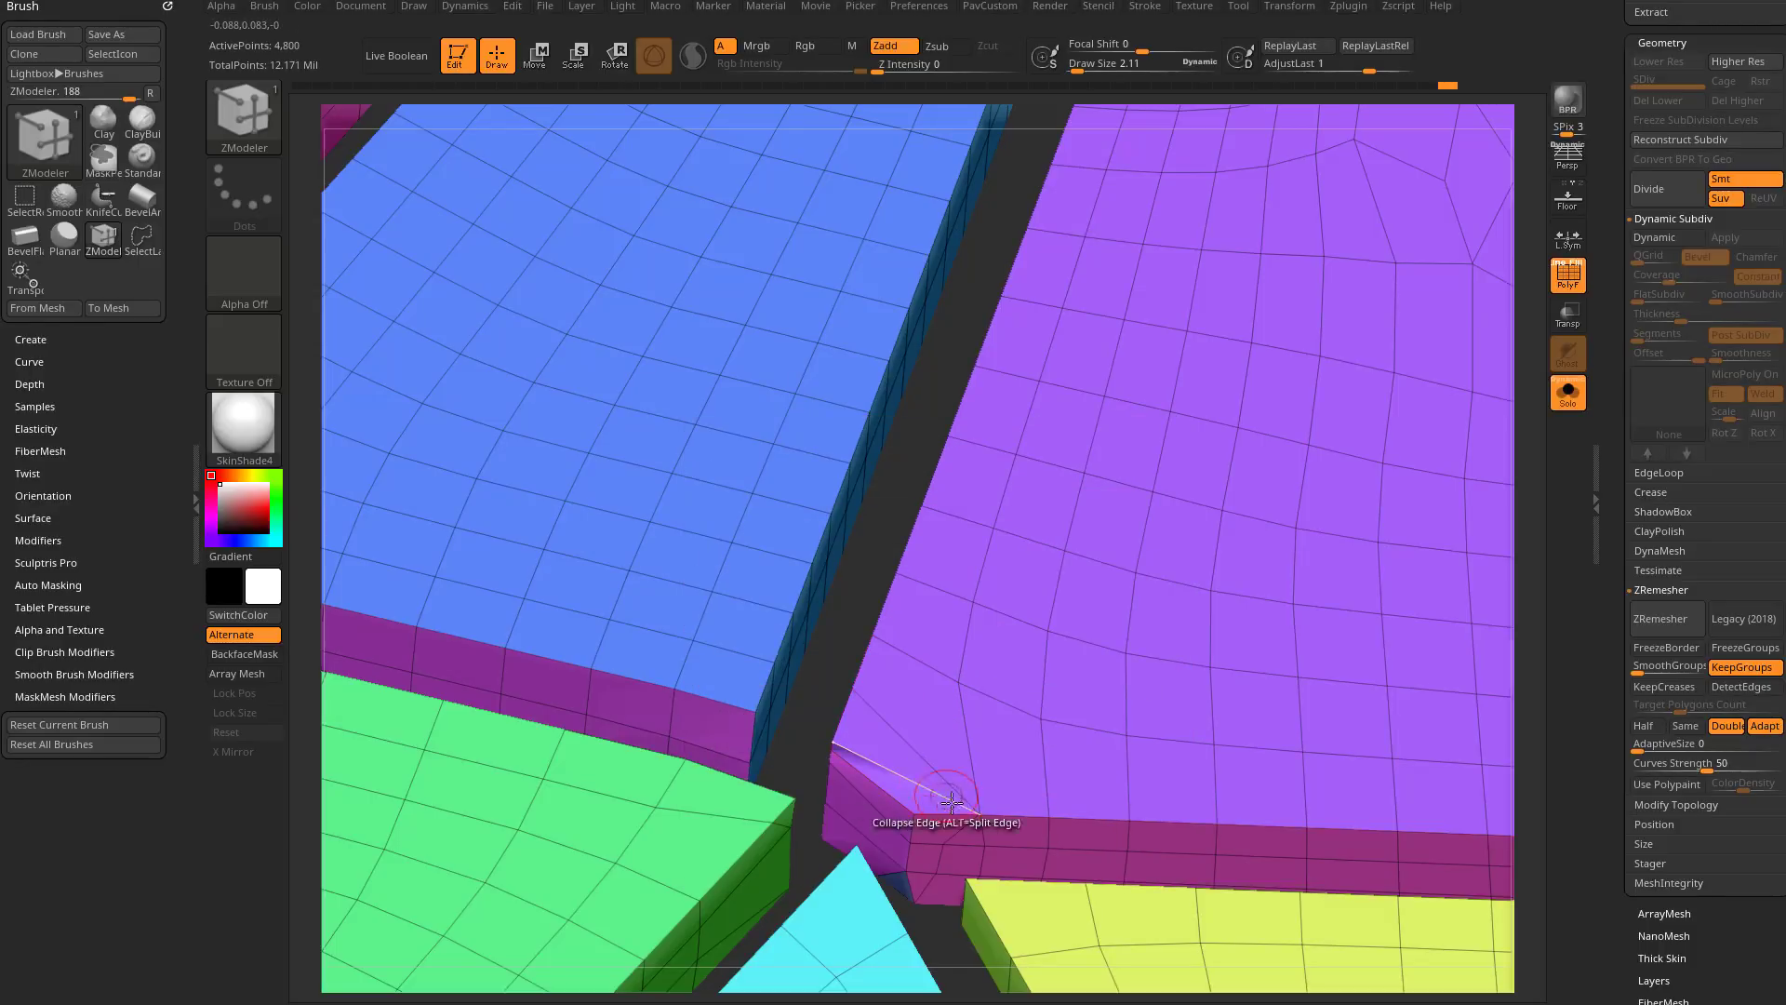
click(831, 751)
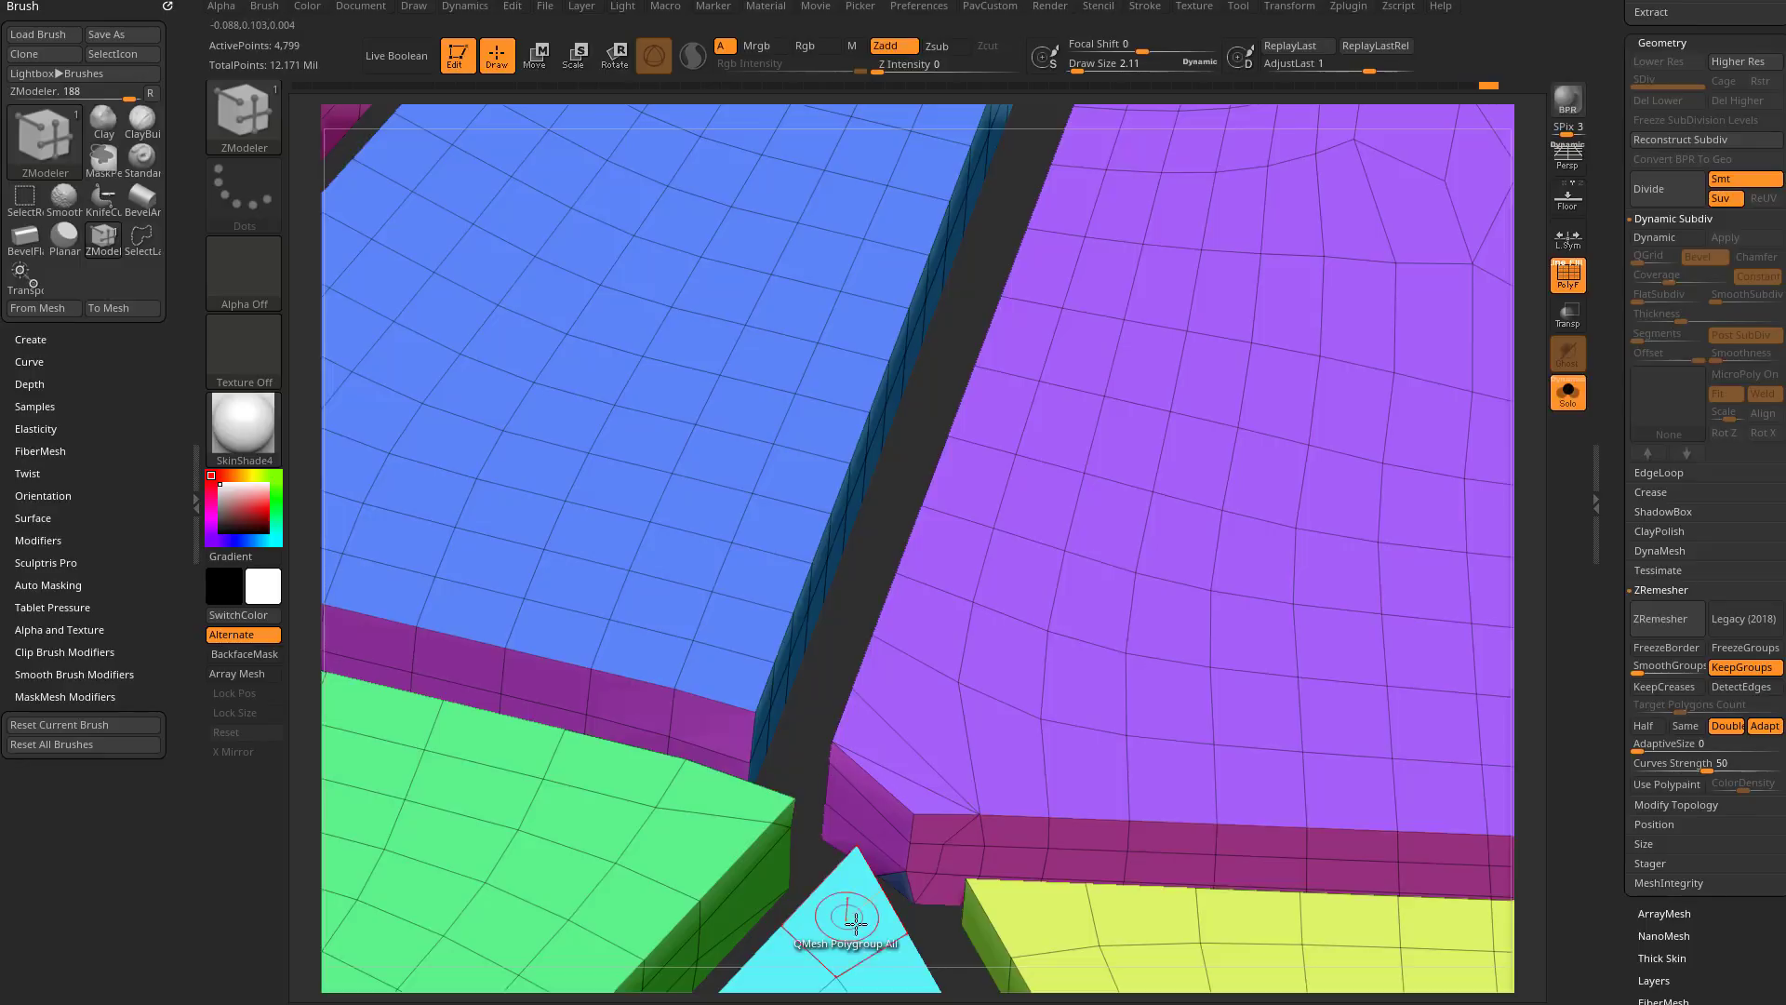
Step: Try Mirror And Weld on the isolated panel subtool, show the floor grid, and undo the mirroring
alt+drag(838, 659, 651, 474)
drag(1005, 372, 1362, 191)
right_drag(1343, 303, 1386, 473)
shift+right_drag(1352, 393, 1359, 357)
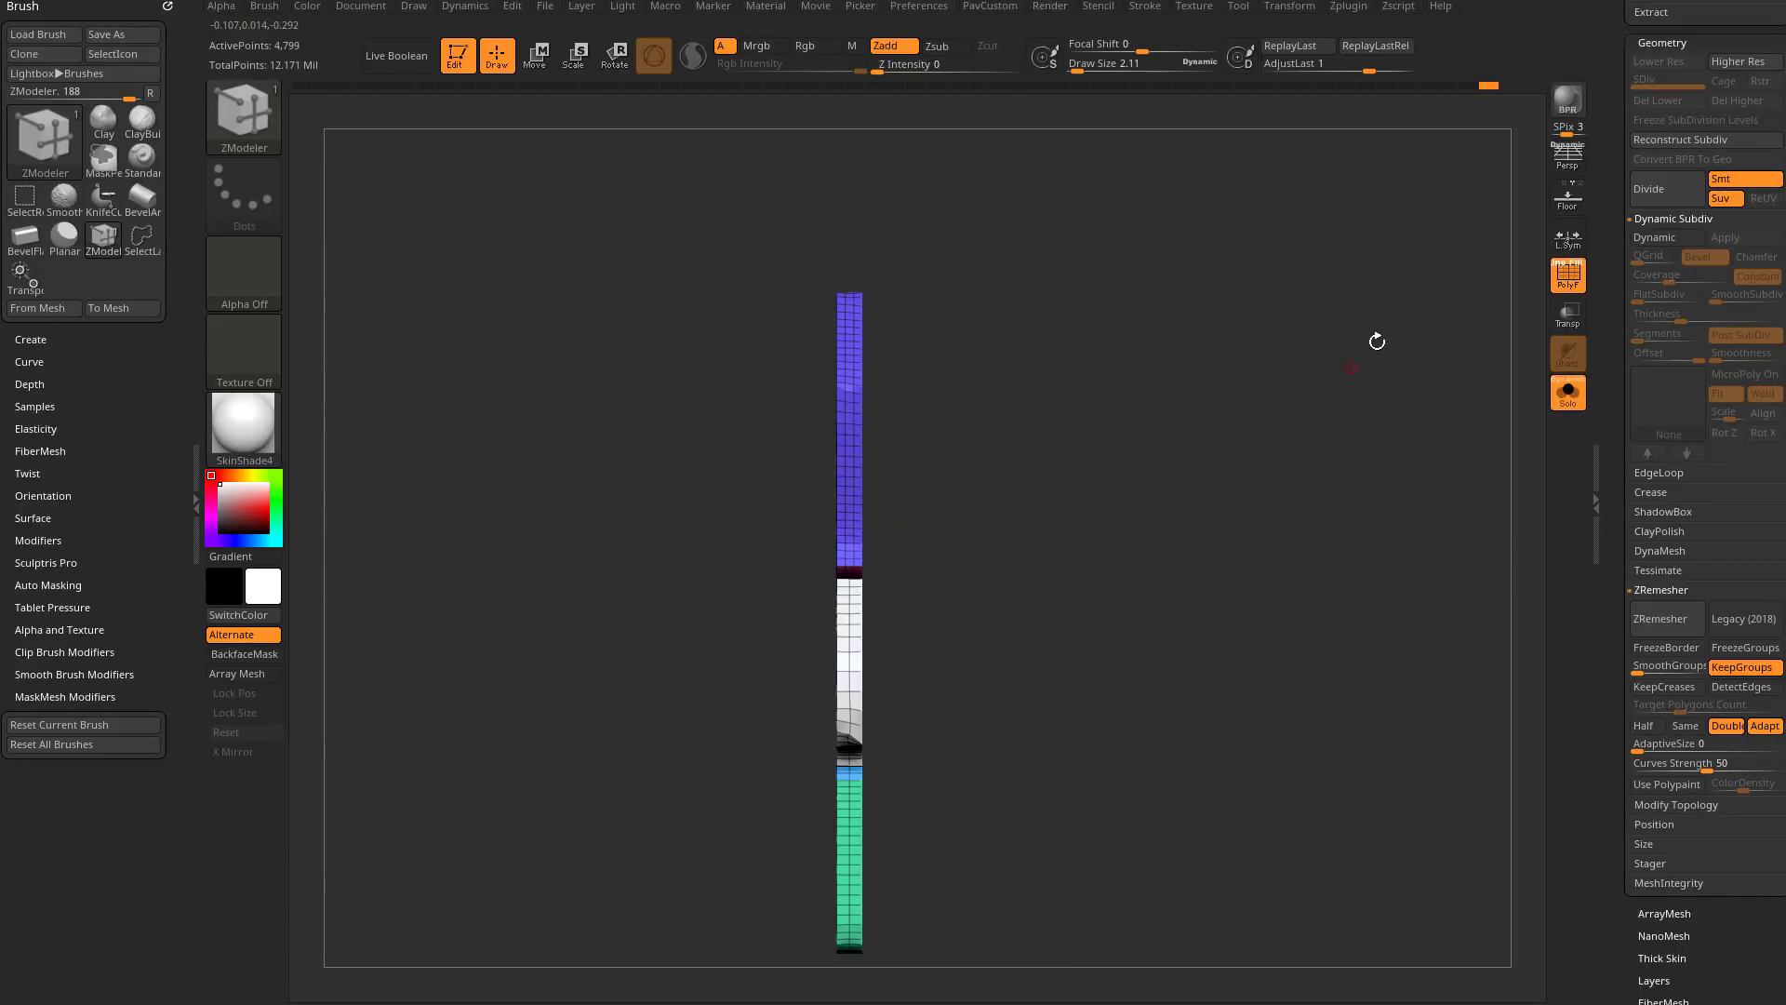
scroll(1656, 108, up, 3)
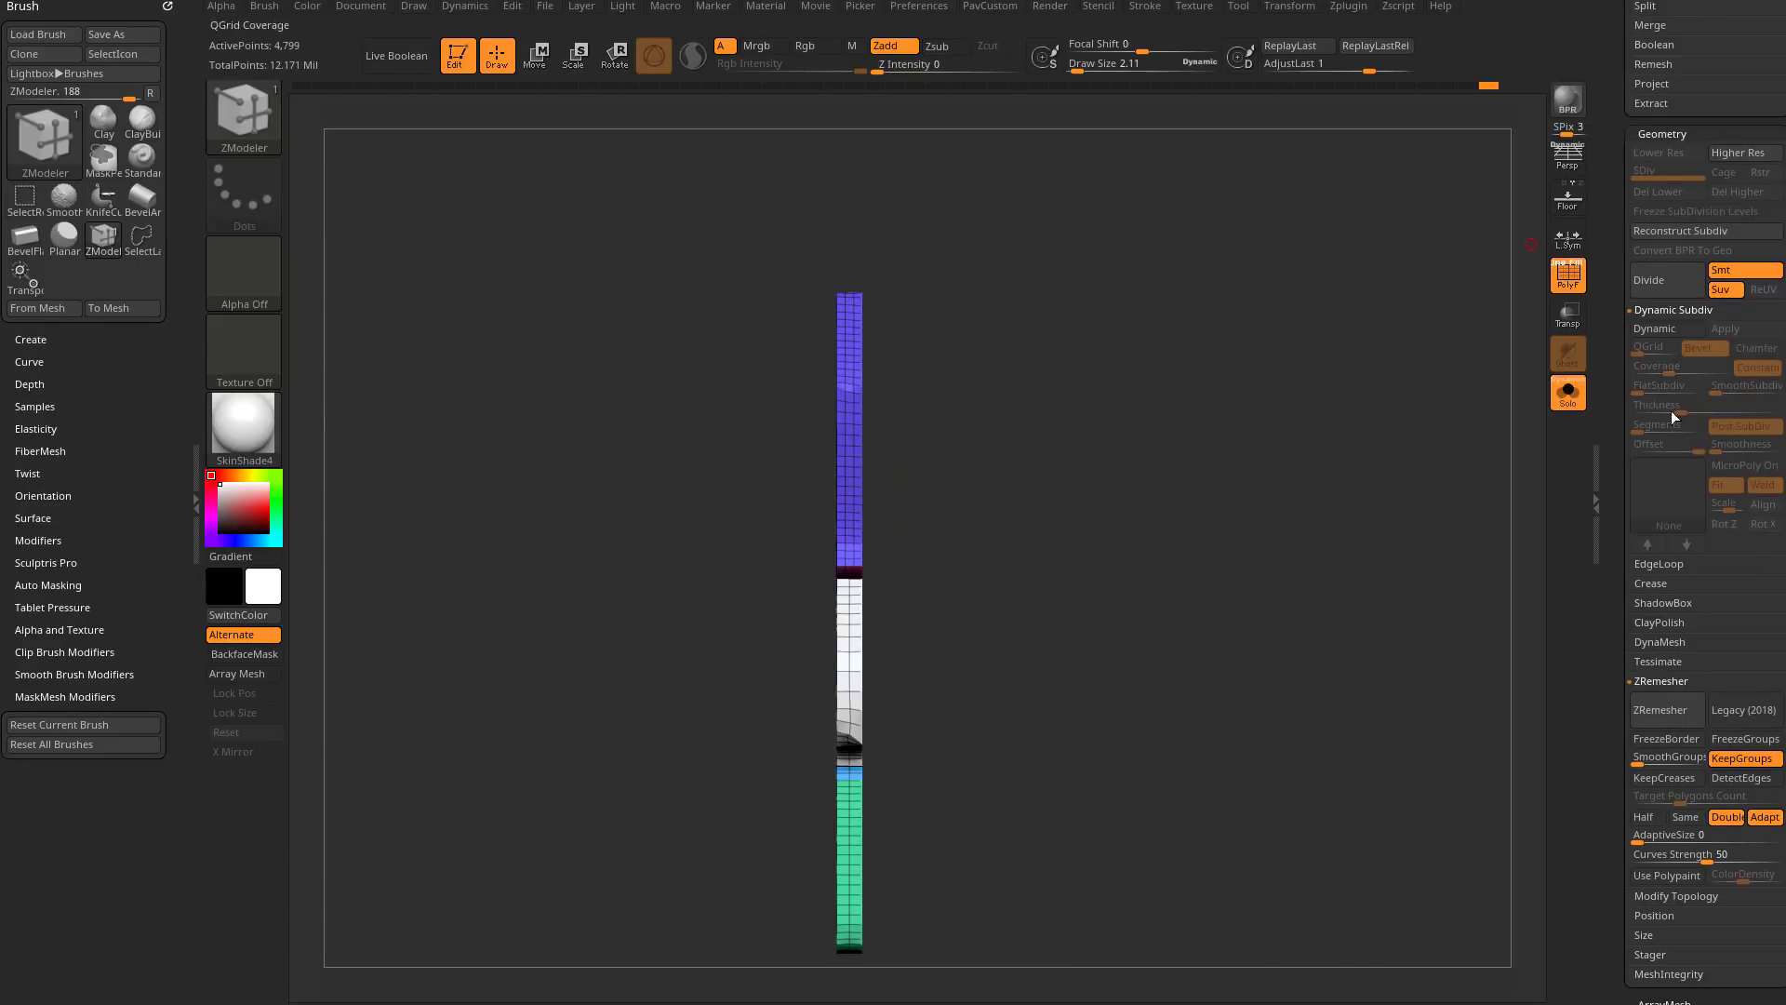
shift+click(1661, 678)
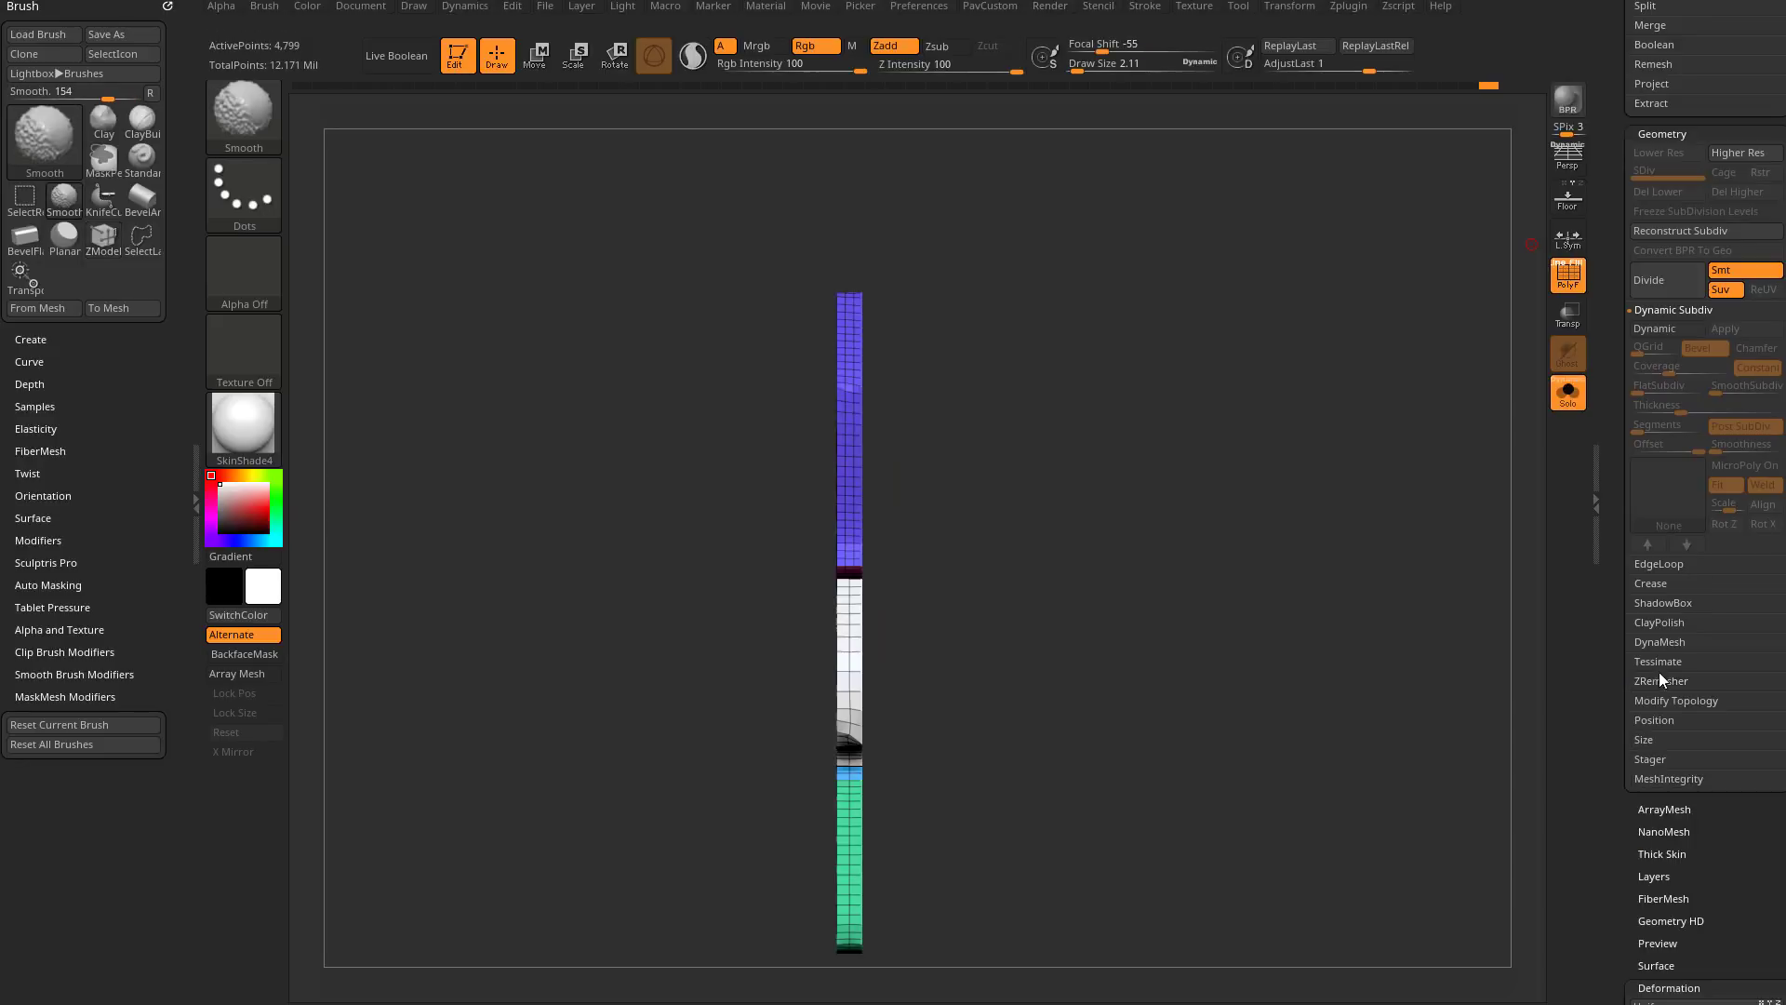
click(1651, 310)
shift+click(1663, 465)
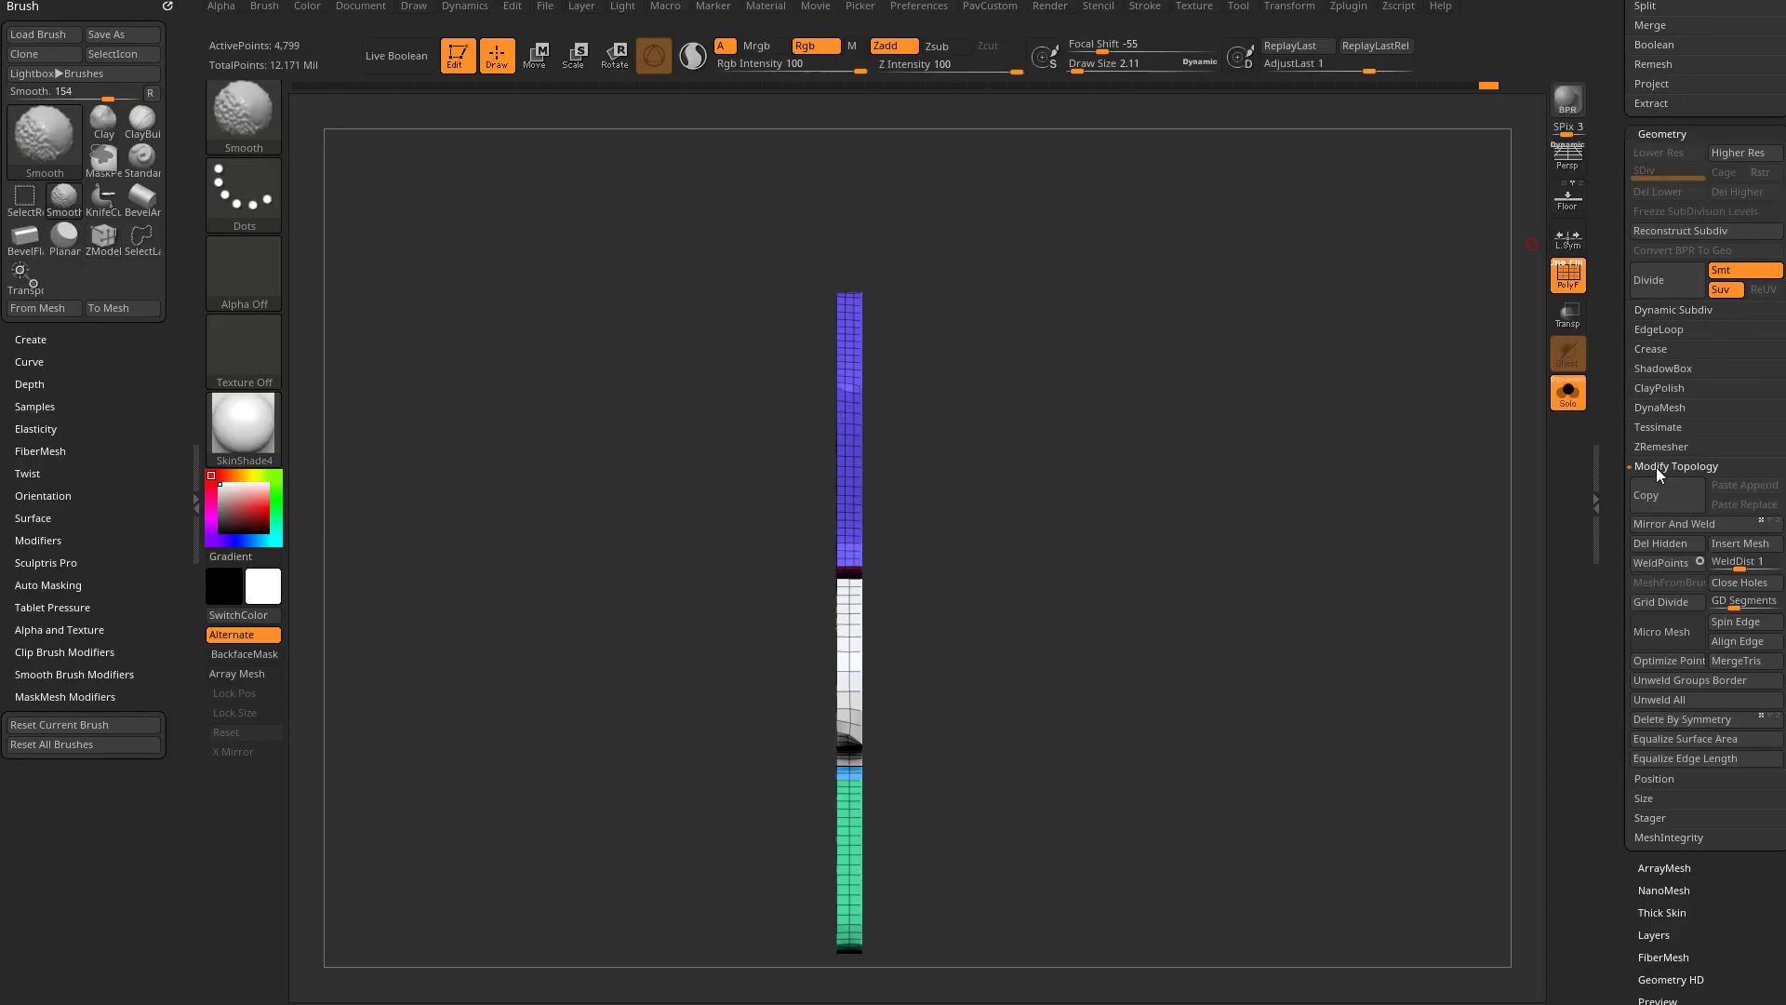
click(1695, 523)
drag(1396, 437, 1441, 476)
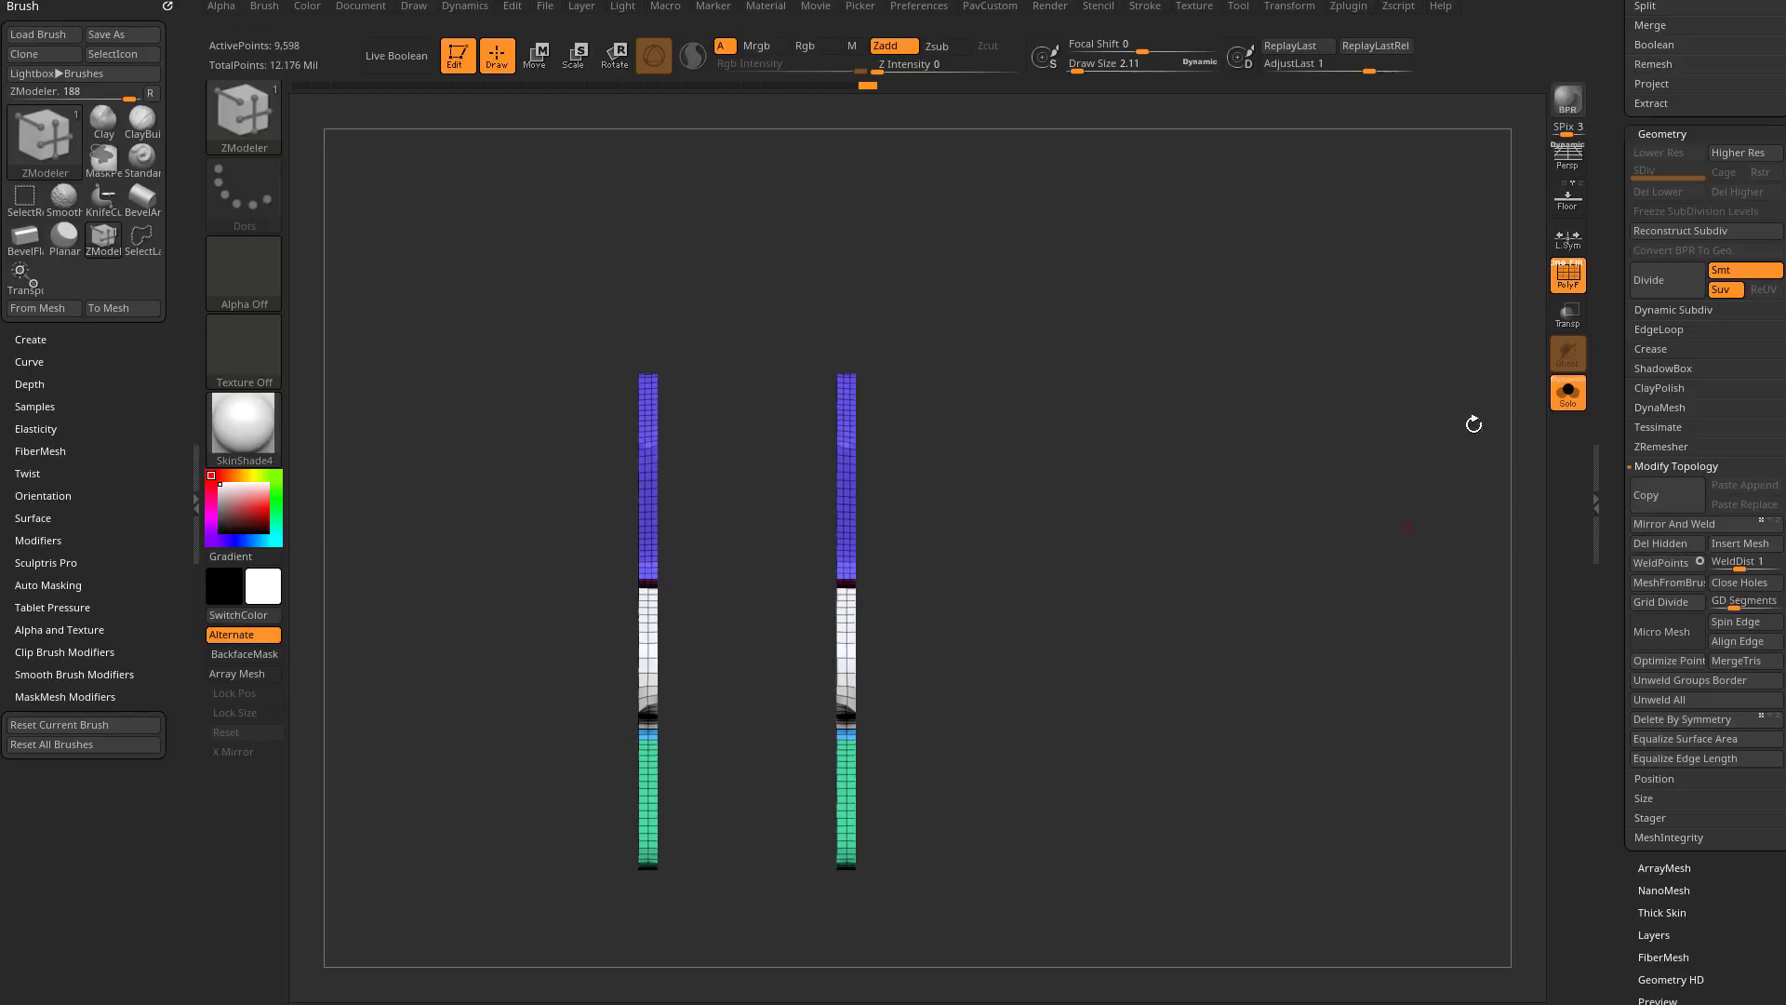
click(1570, 207)
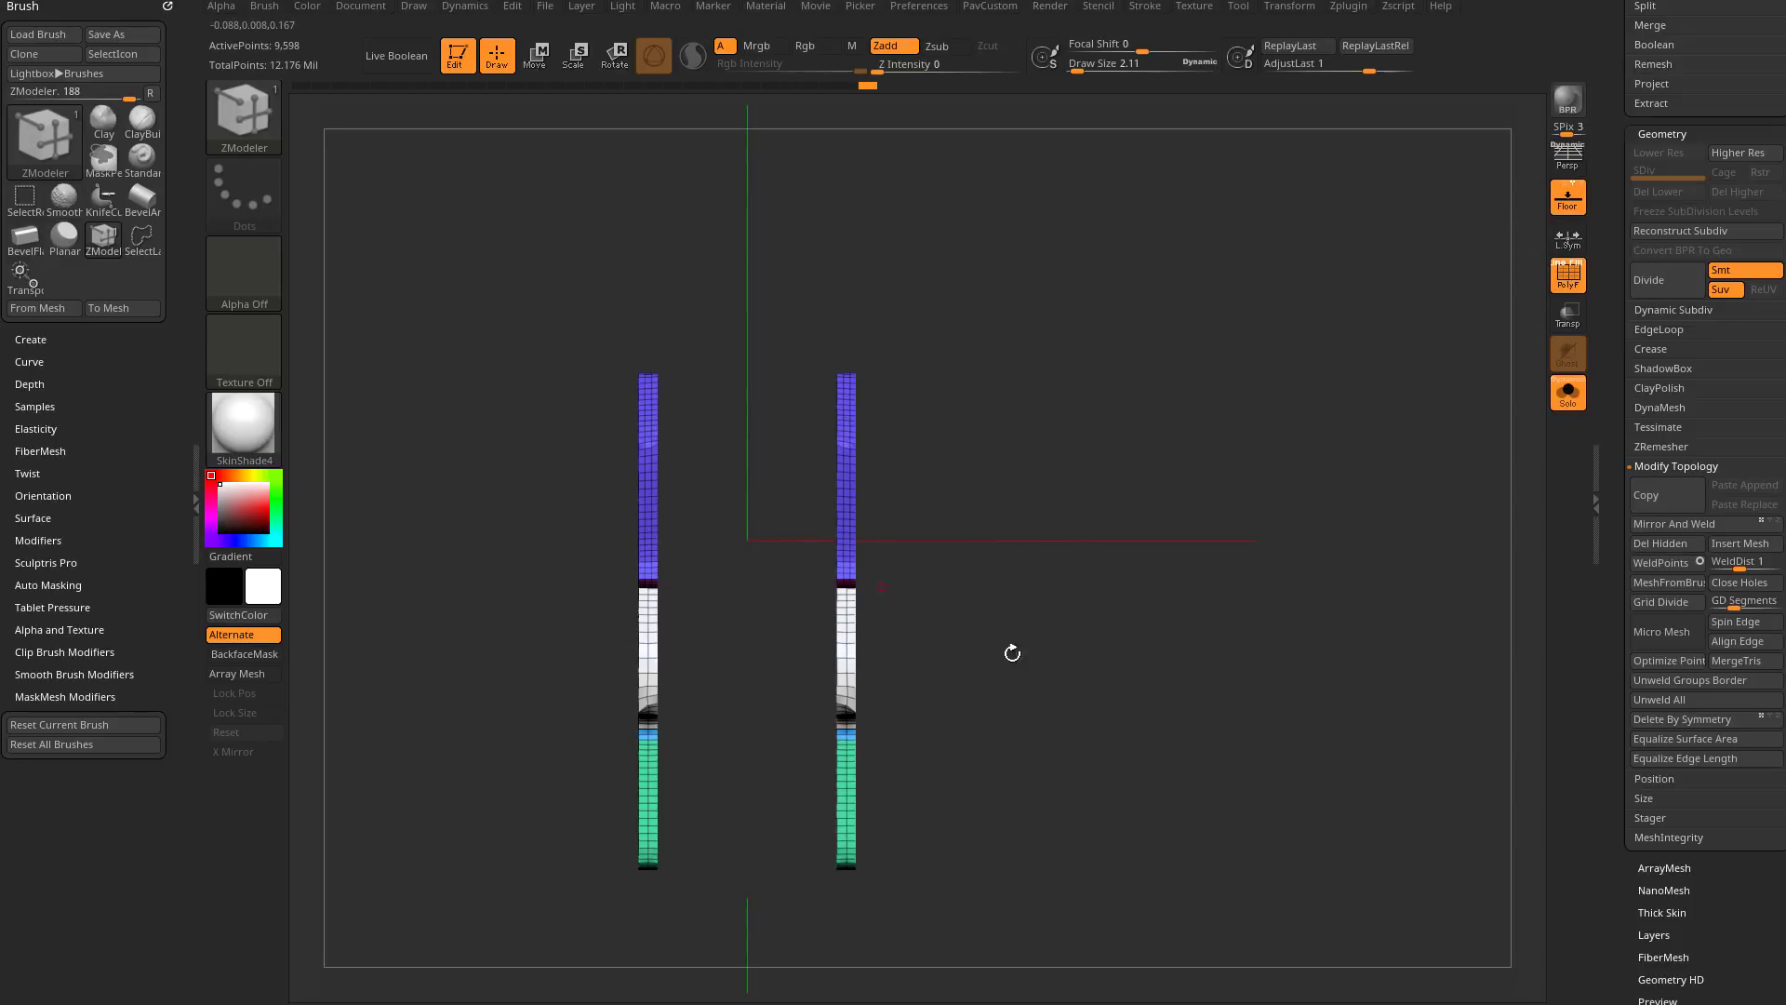
key(ctrl+z)
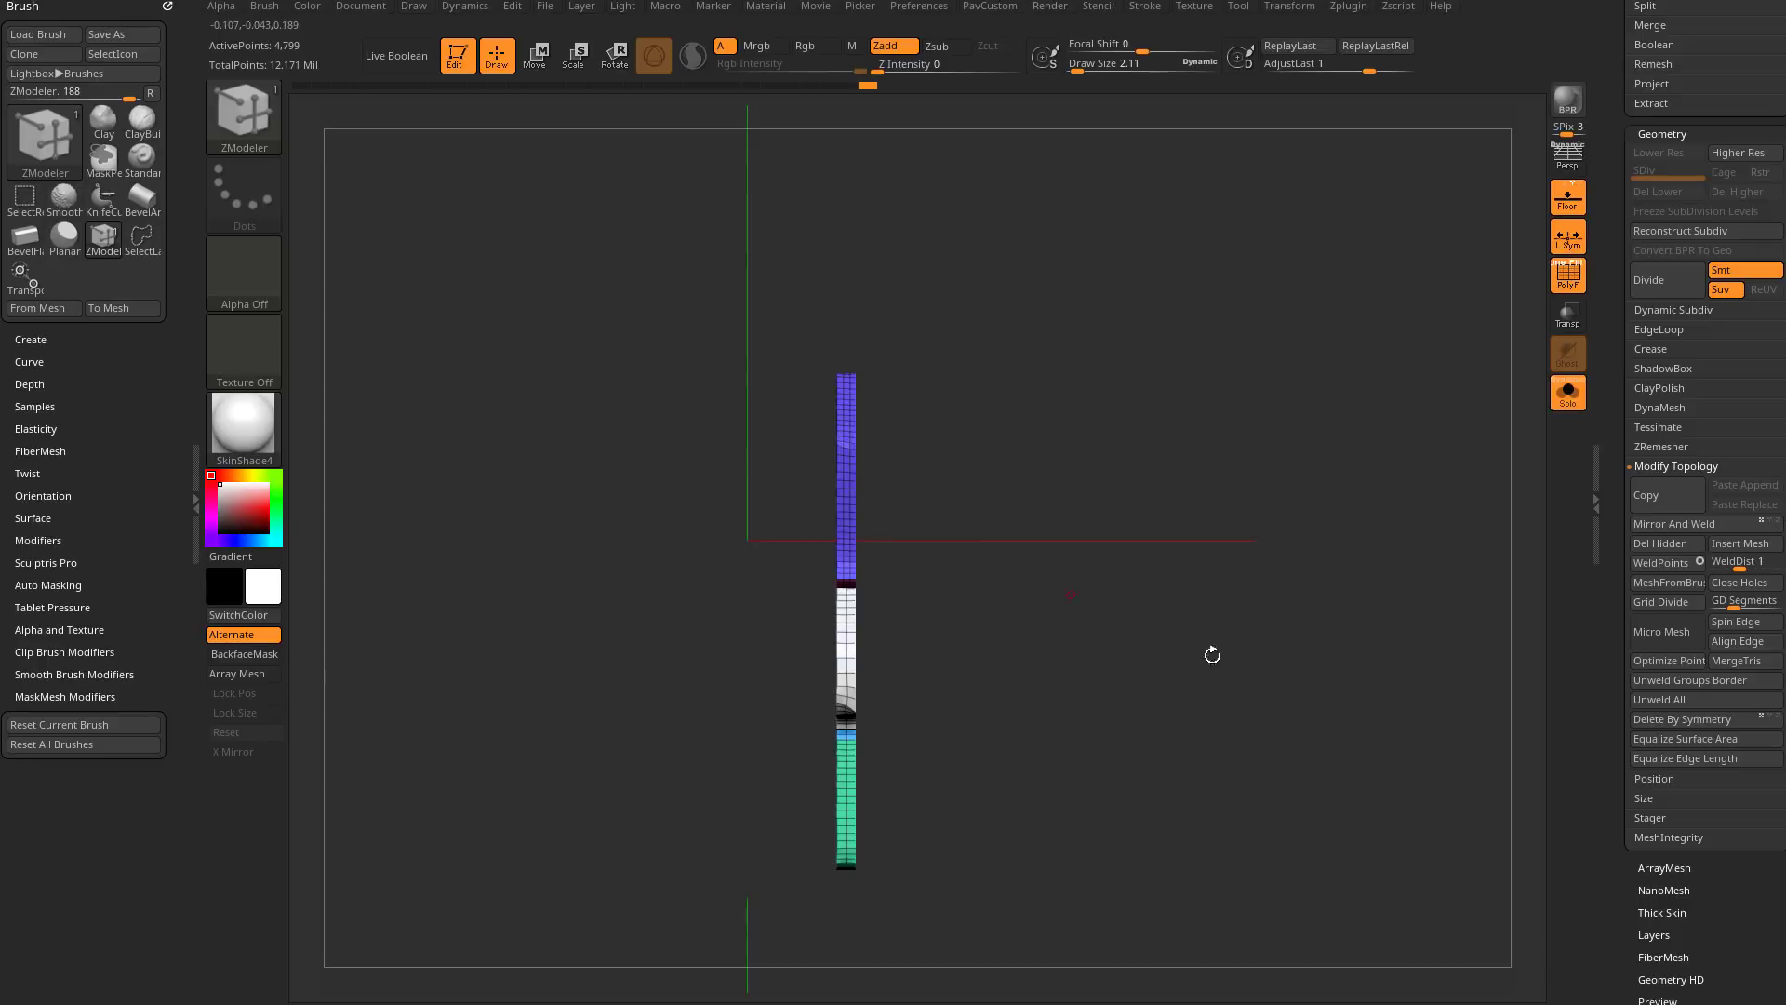
Step: Turn on Local Symmetry and try Mirror And Weld on the panels, checking the result from the front and side
alt+drag(966, 438, 1006, 442)
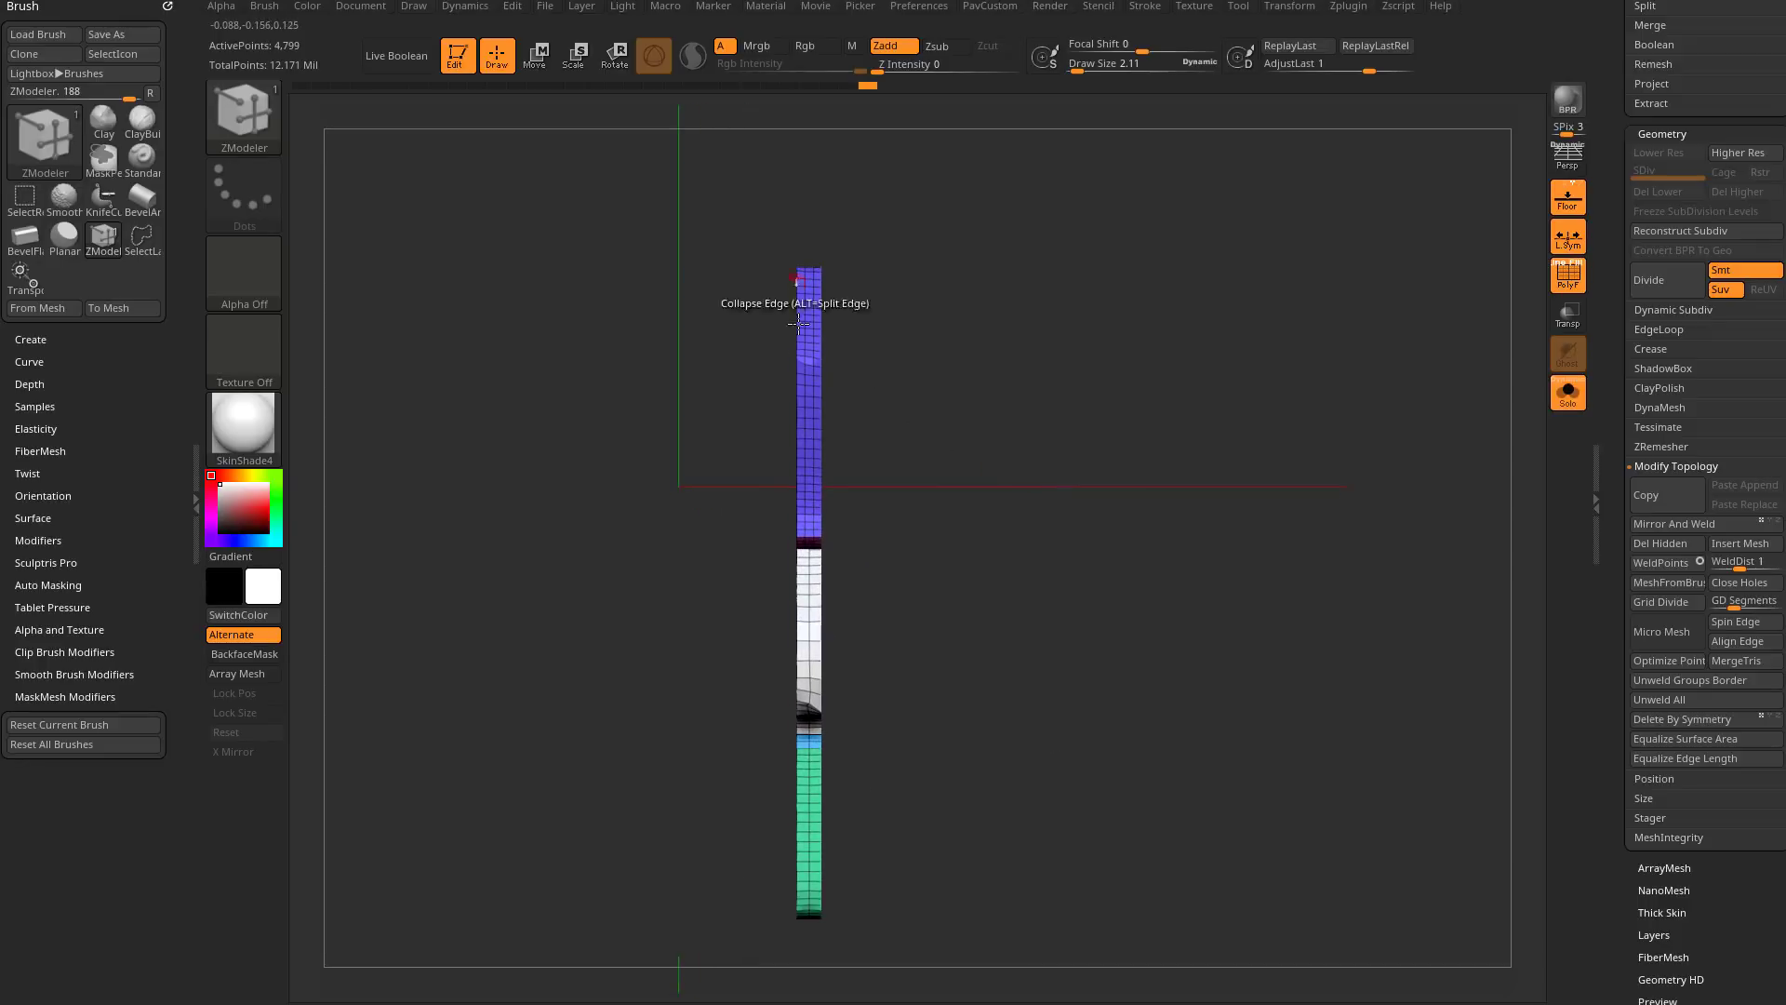
click(1694, 531)
drag(1141, 570, 1188, 569)
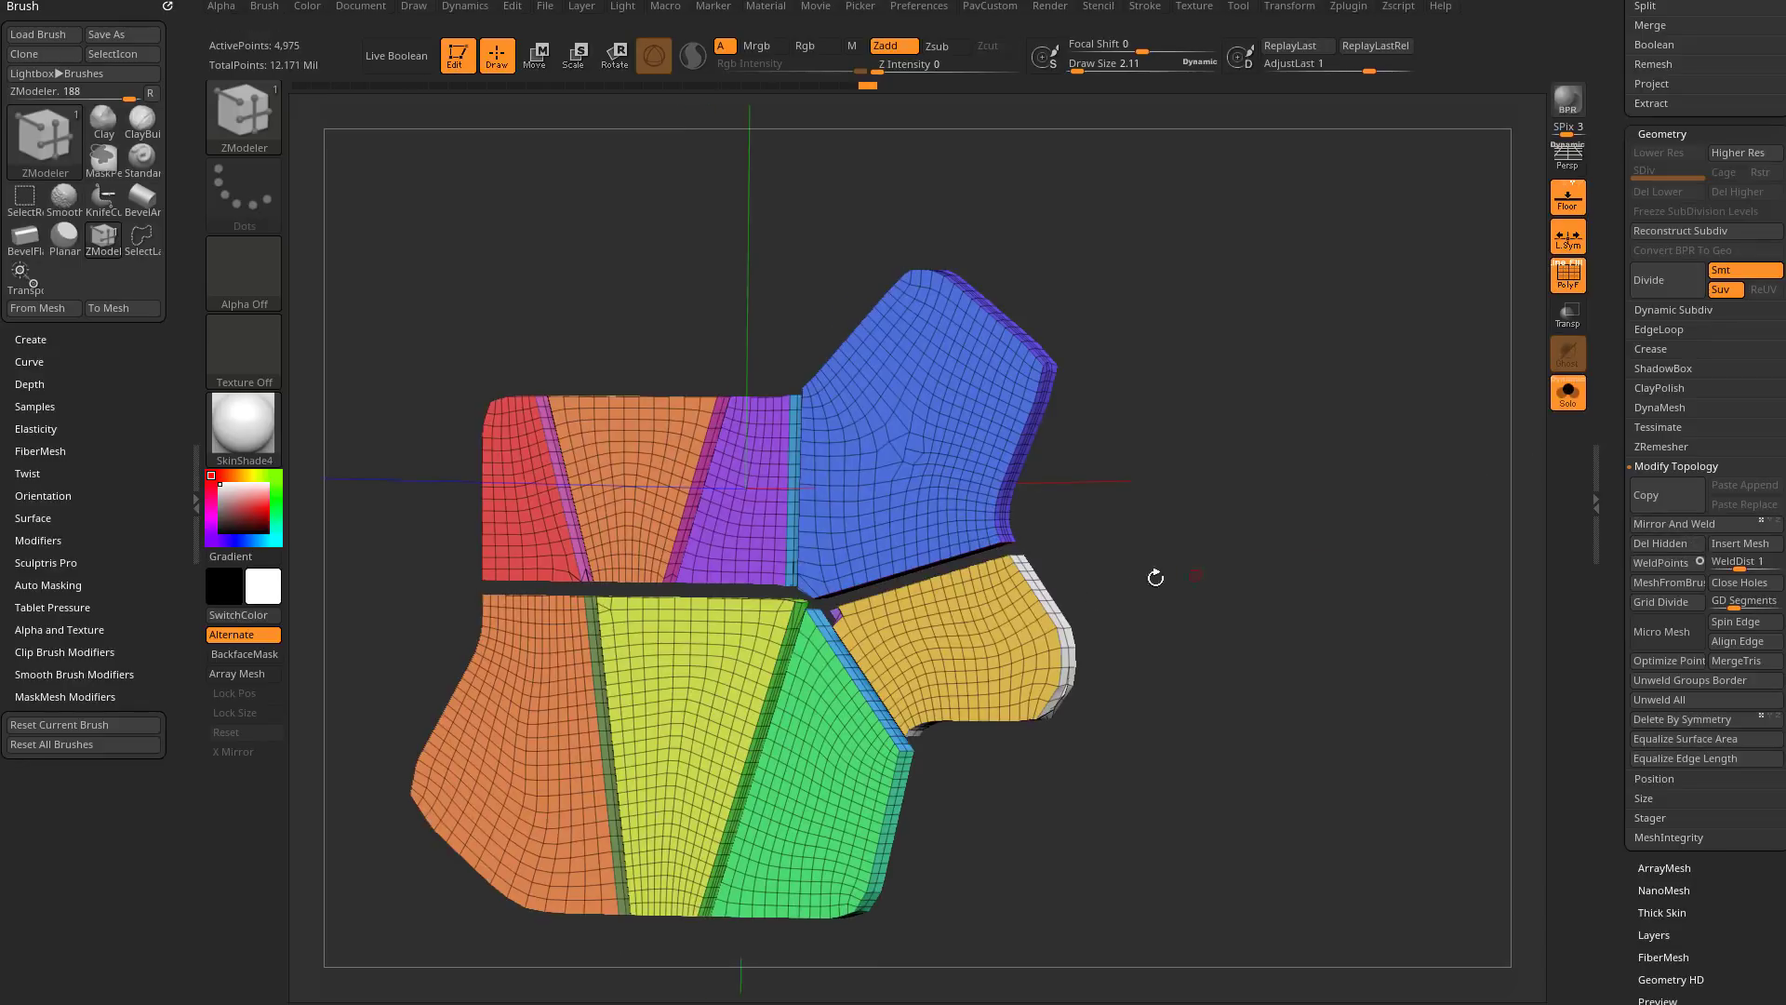
drag(1207, 503, 1408, 601)
Step: With Local Symmetry on, flip the panels with Deformation Mirror, run Mirror And Weld, and flip them back with Mirror
drag(1614, 579, 1666, 341)
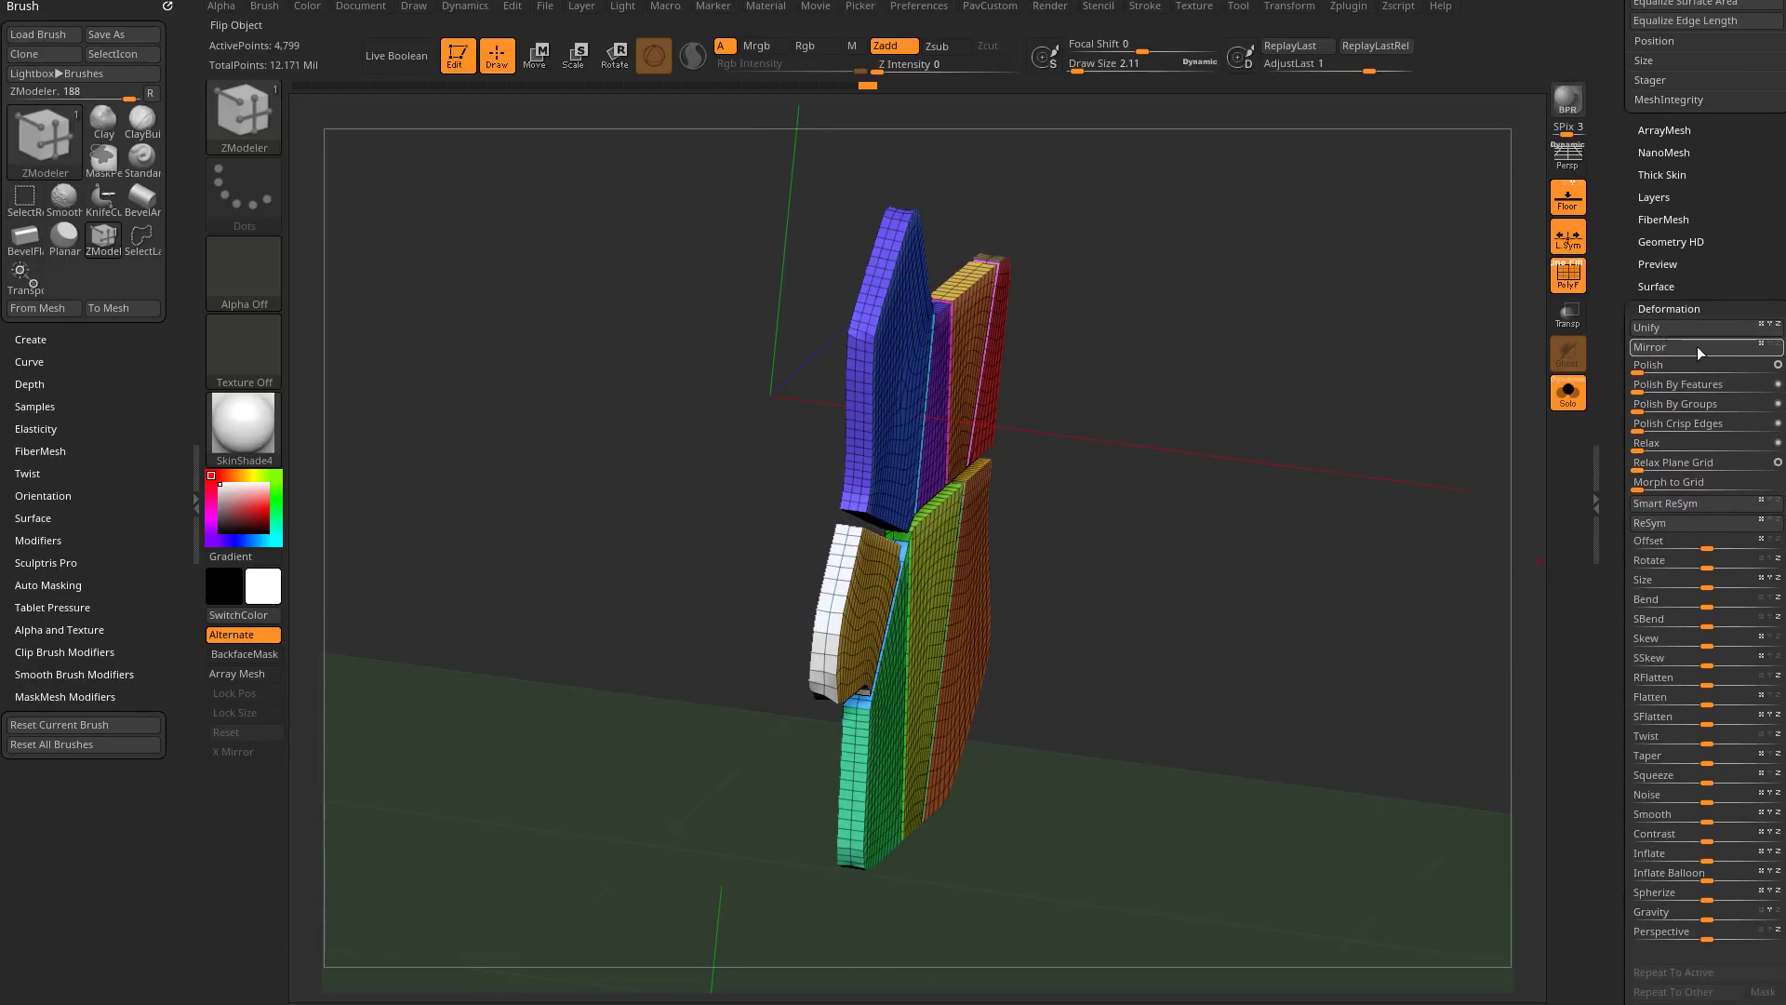
click(1659, 350)
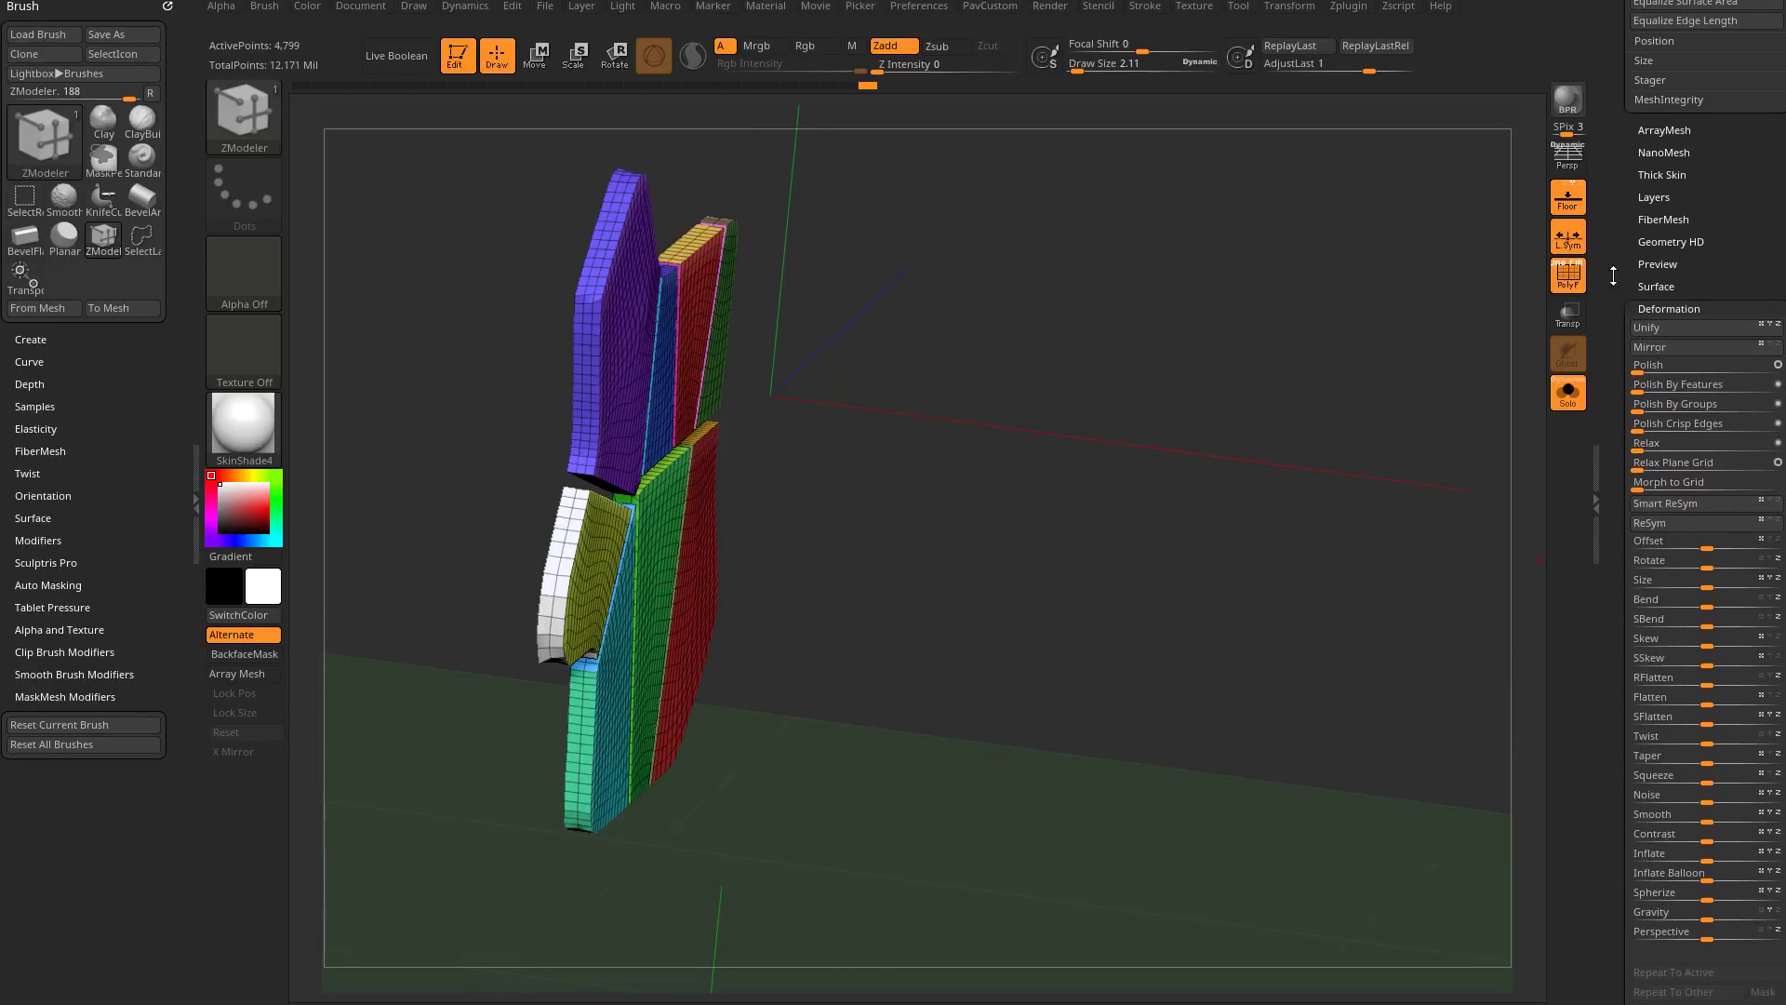
scroll(1619, 468, up, 6)
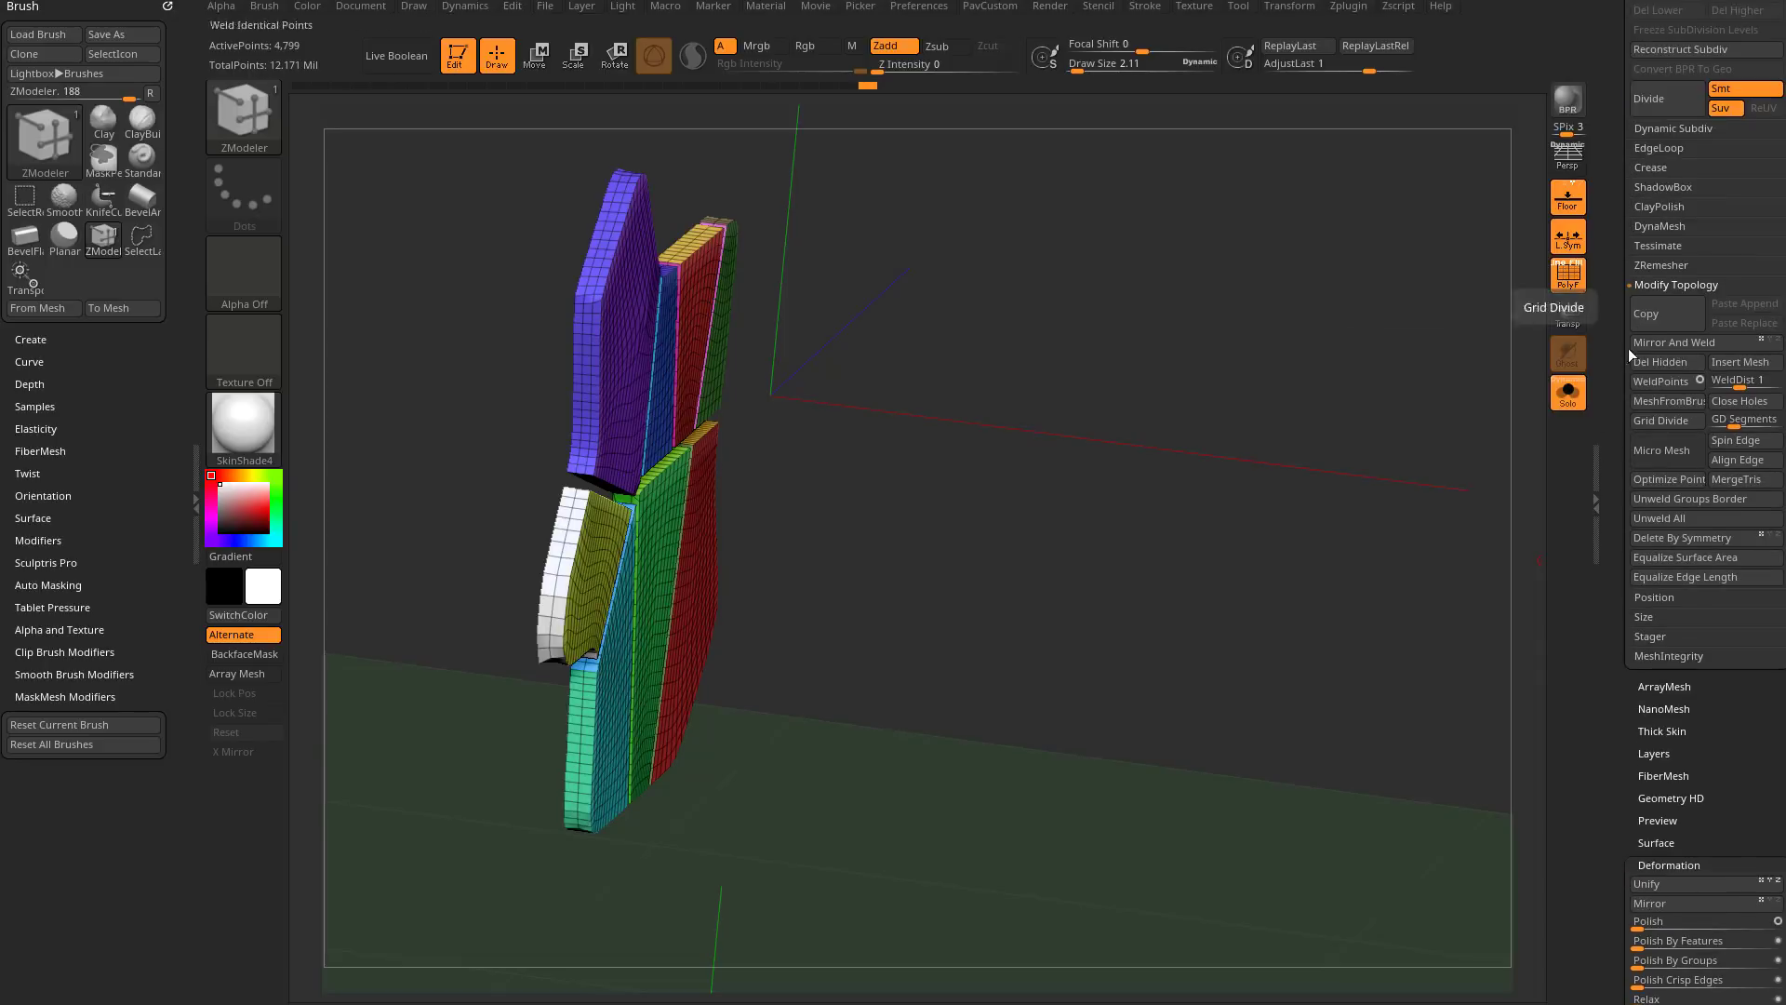
click(1684, 345)
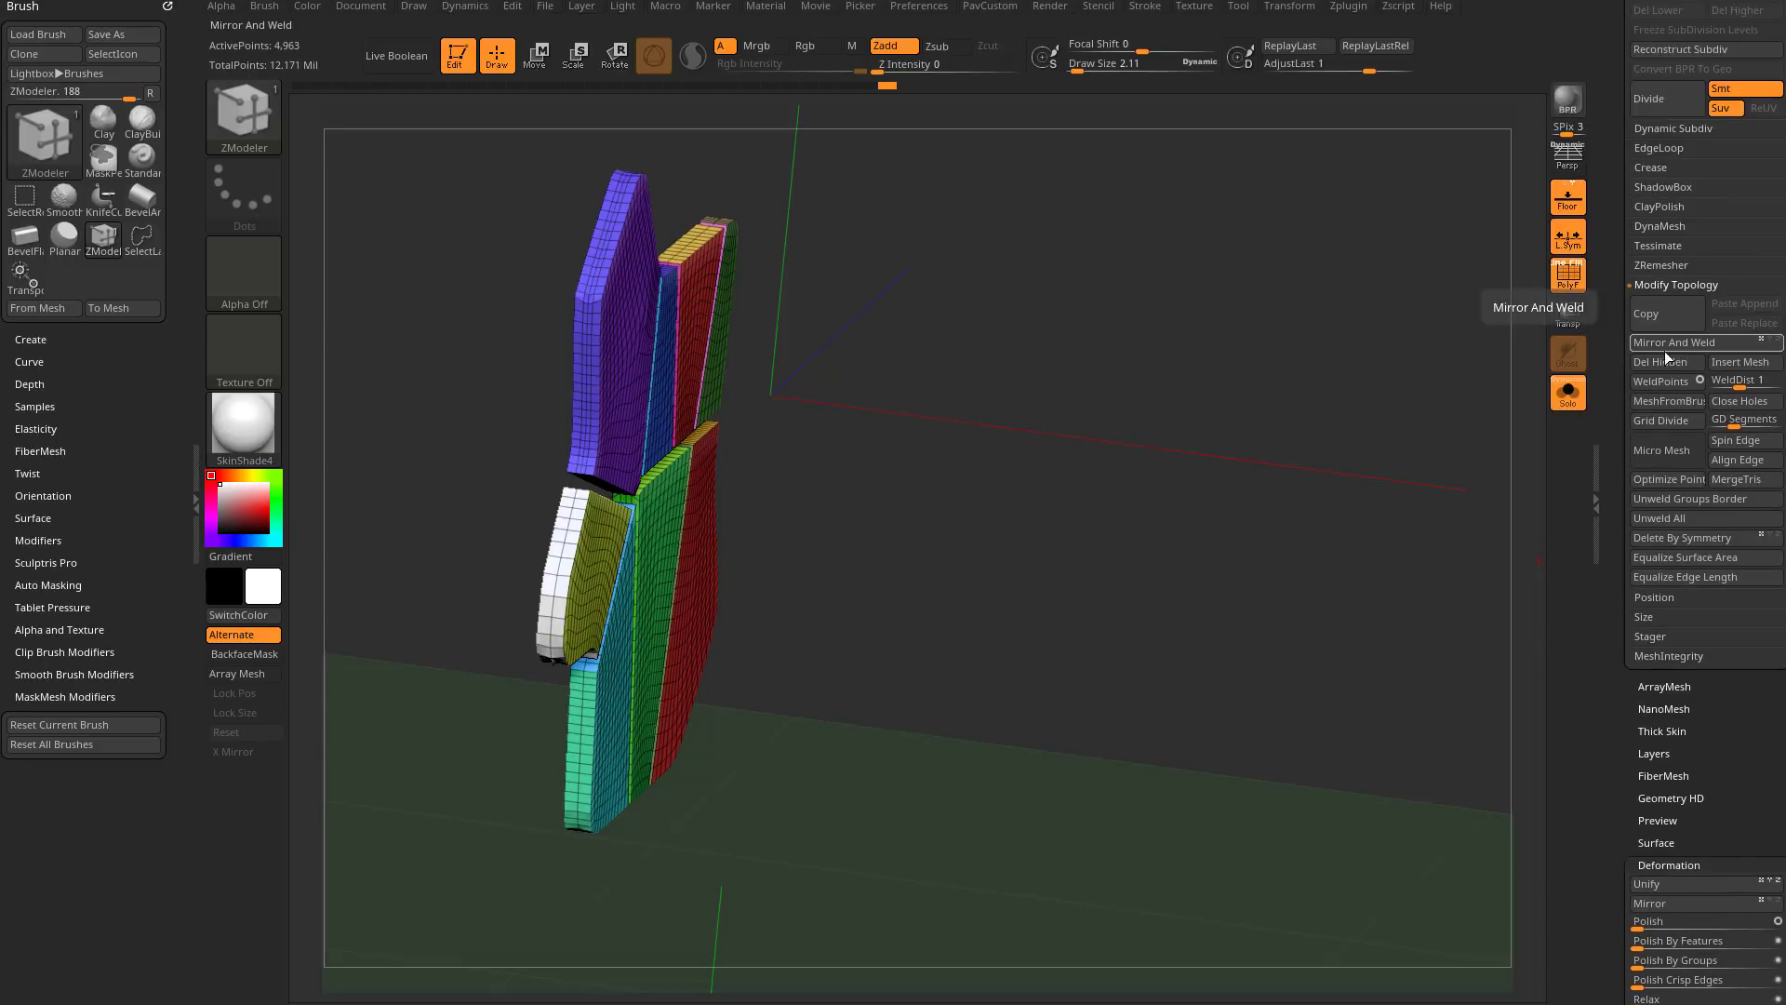
drag(1619, 453, 1617, 312)
click(1658, 438)
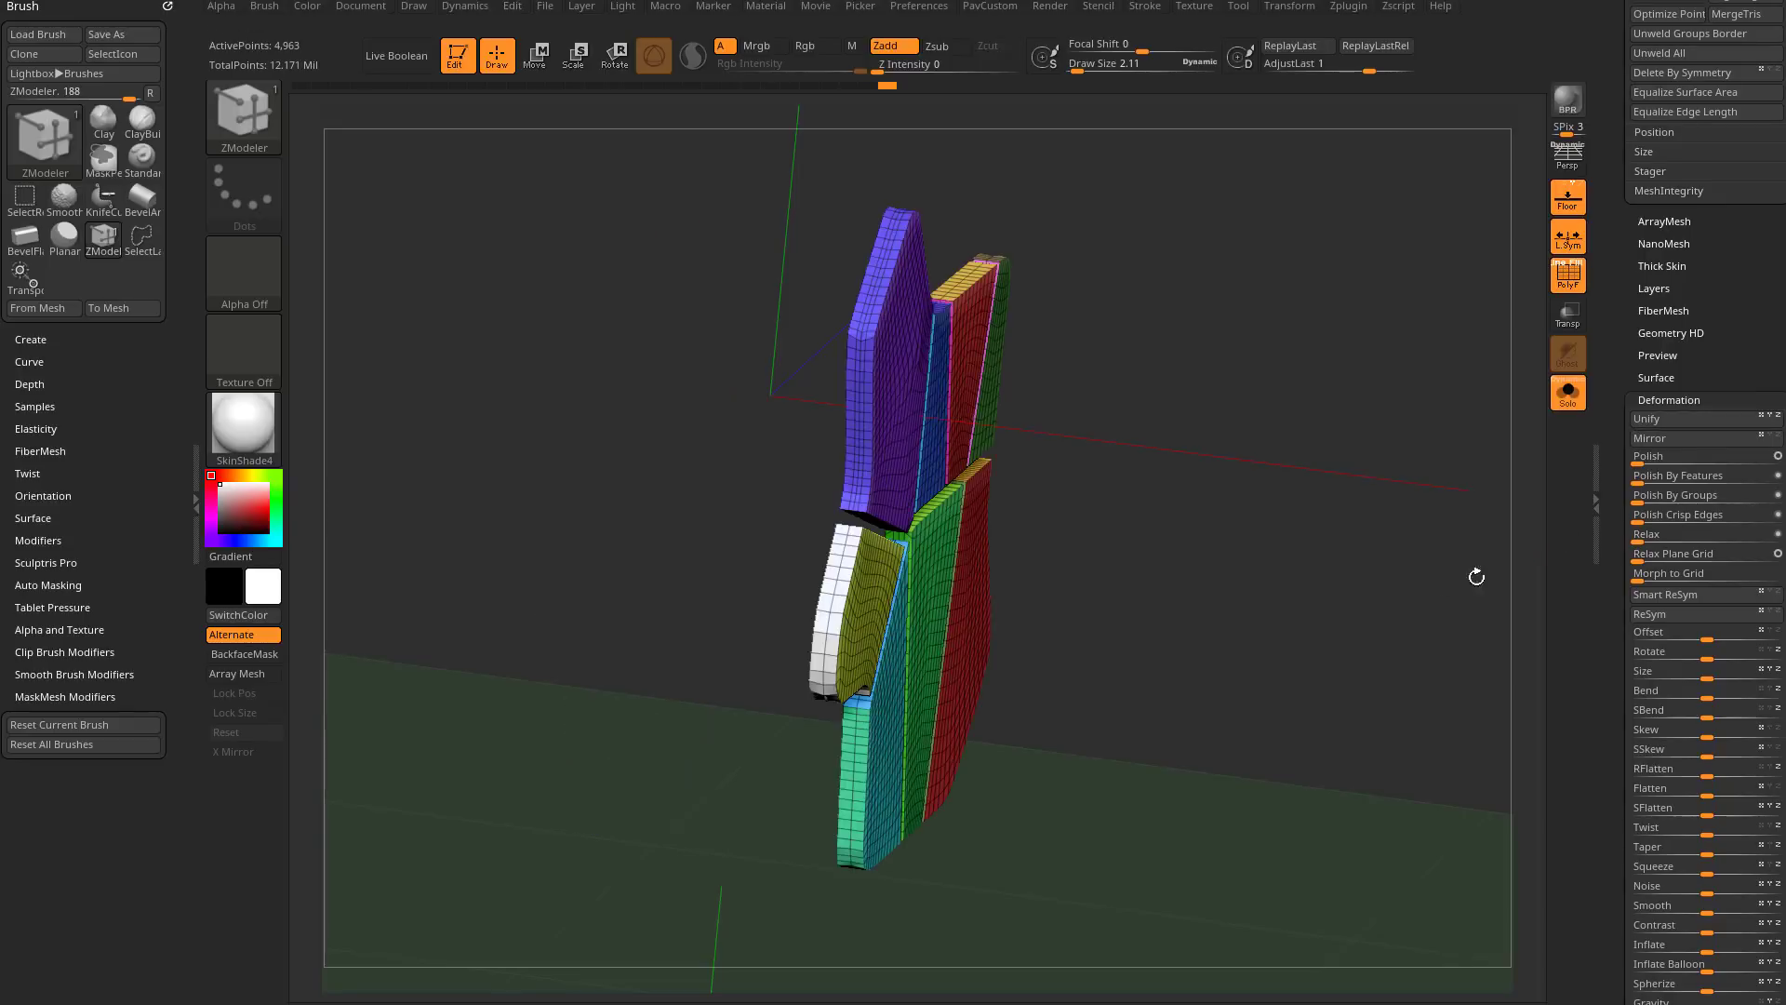
Step: Examine the symmetrized panels from several angles, both in place on the torso part and isolated in Solo
drag(1299, 534, 1210, 535)
mouse_move(1452, 451)
shift+mouse_down()
mouse_move(1410, 422)
mouse_move(1474, 433)
shift+mouse_up()
click(1581, 398)
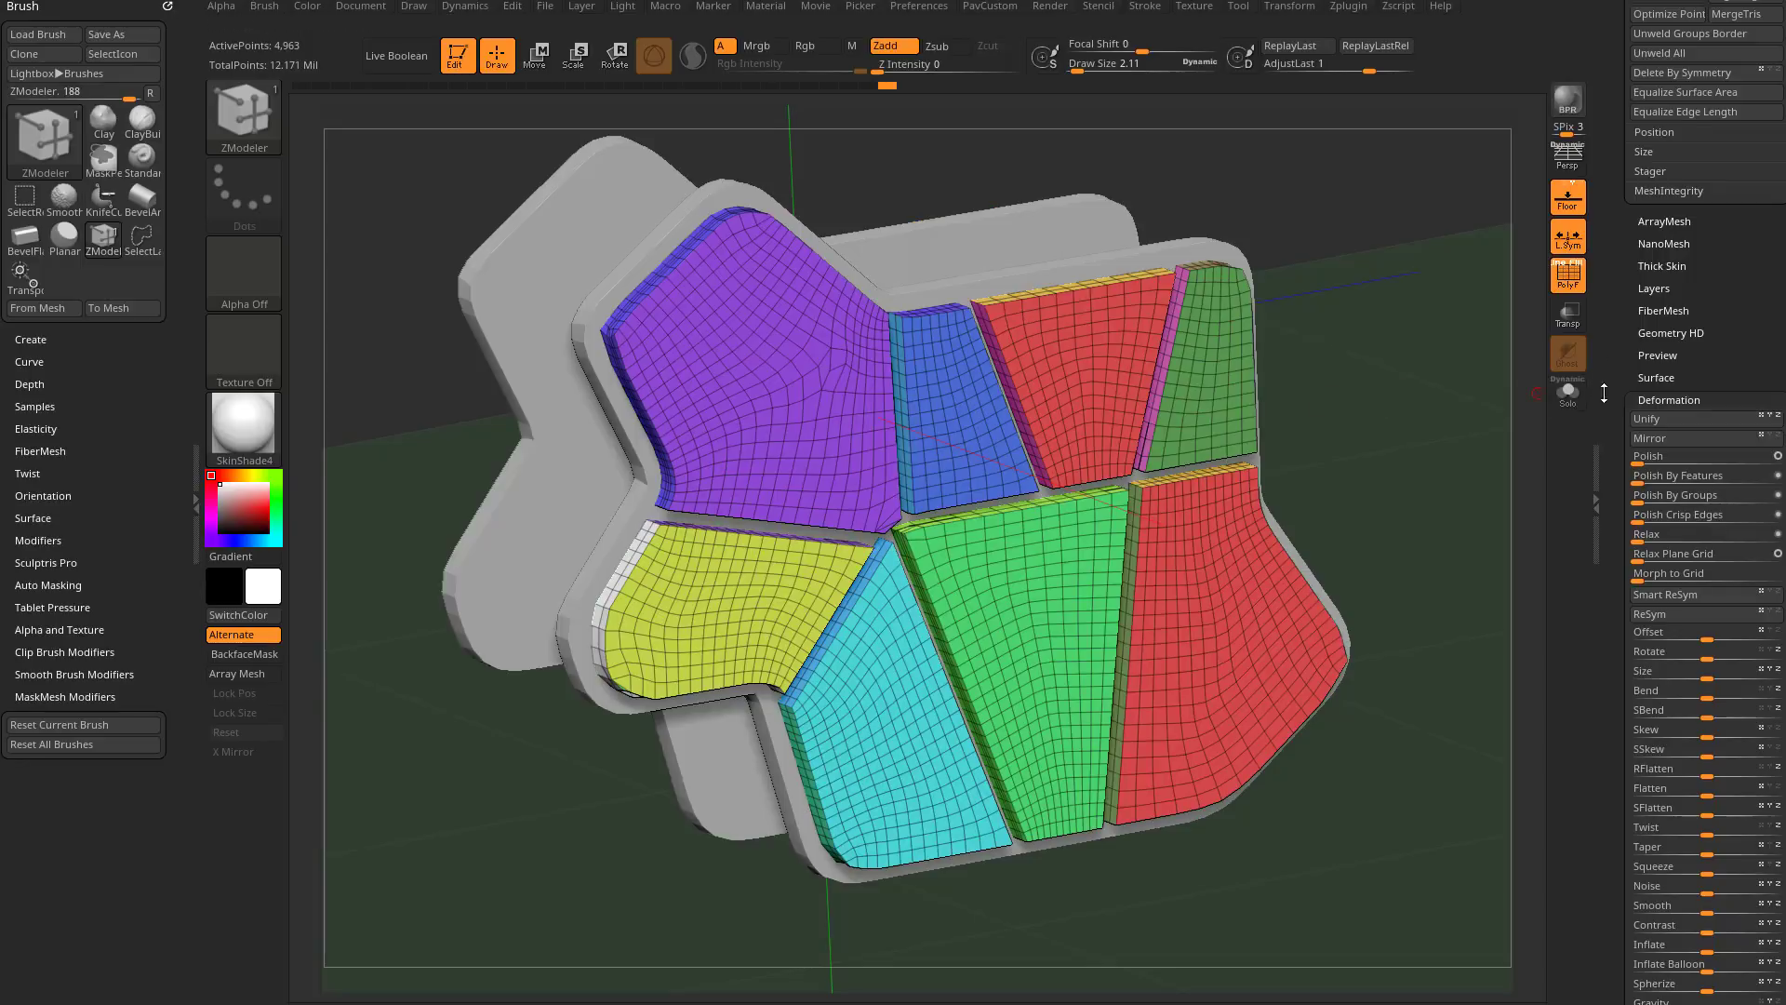
scroll(1615, 350, up, 5)
drag(1435, 464, 1185, 378)
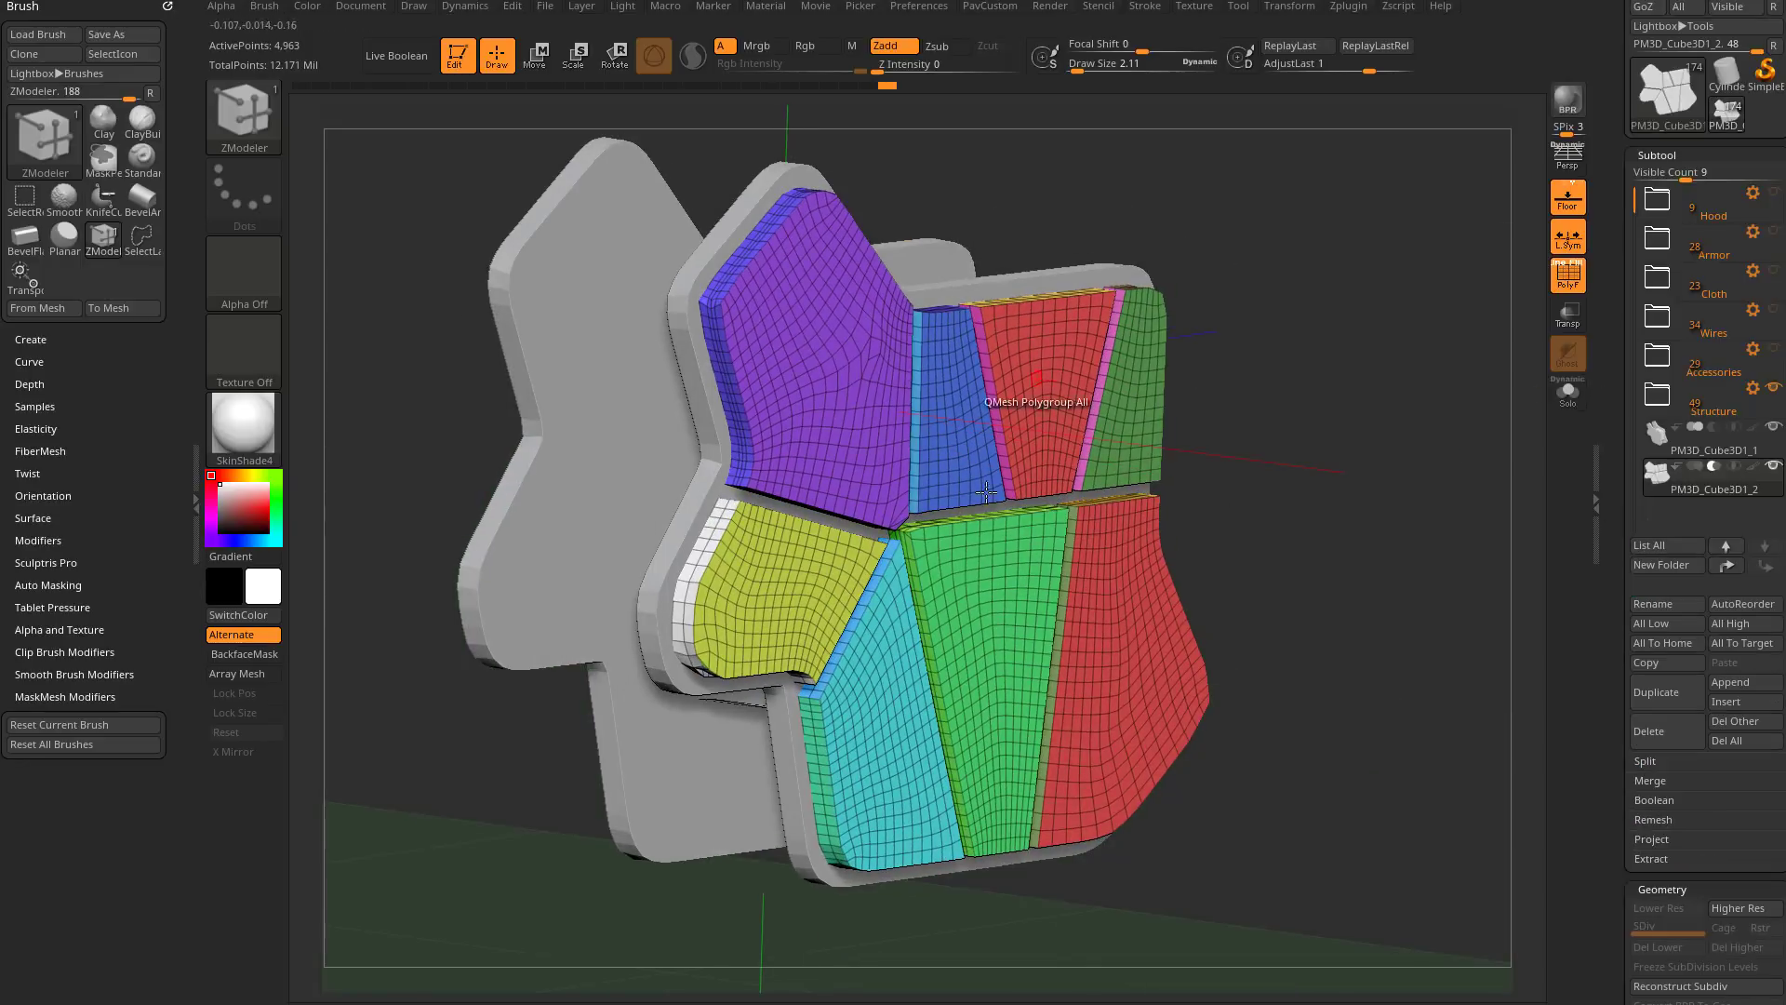
scroll(1612, 559, down, 6)
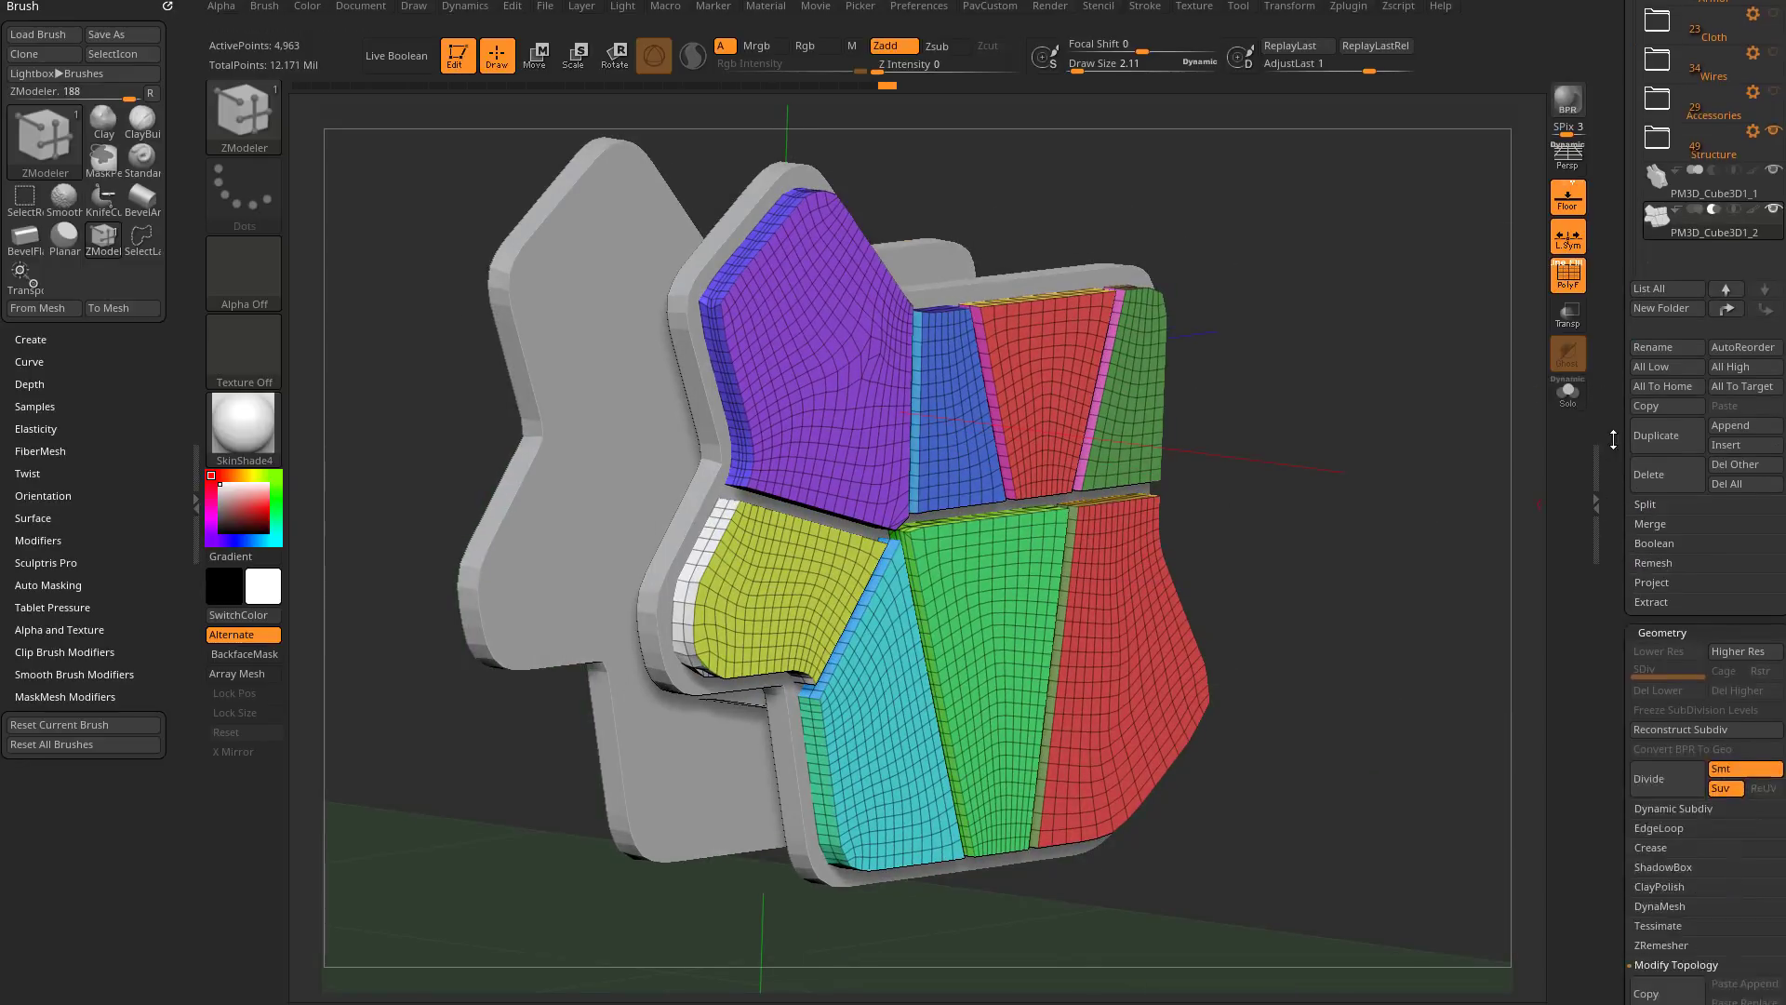
drag(1144, 168, 1504, 359)
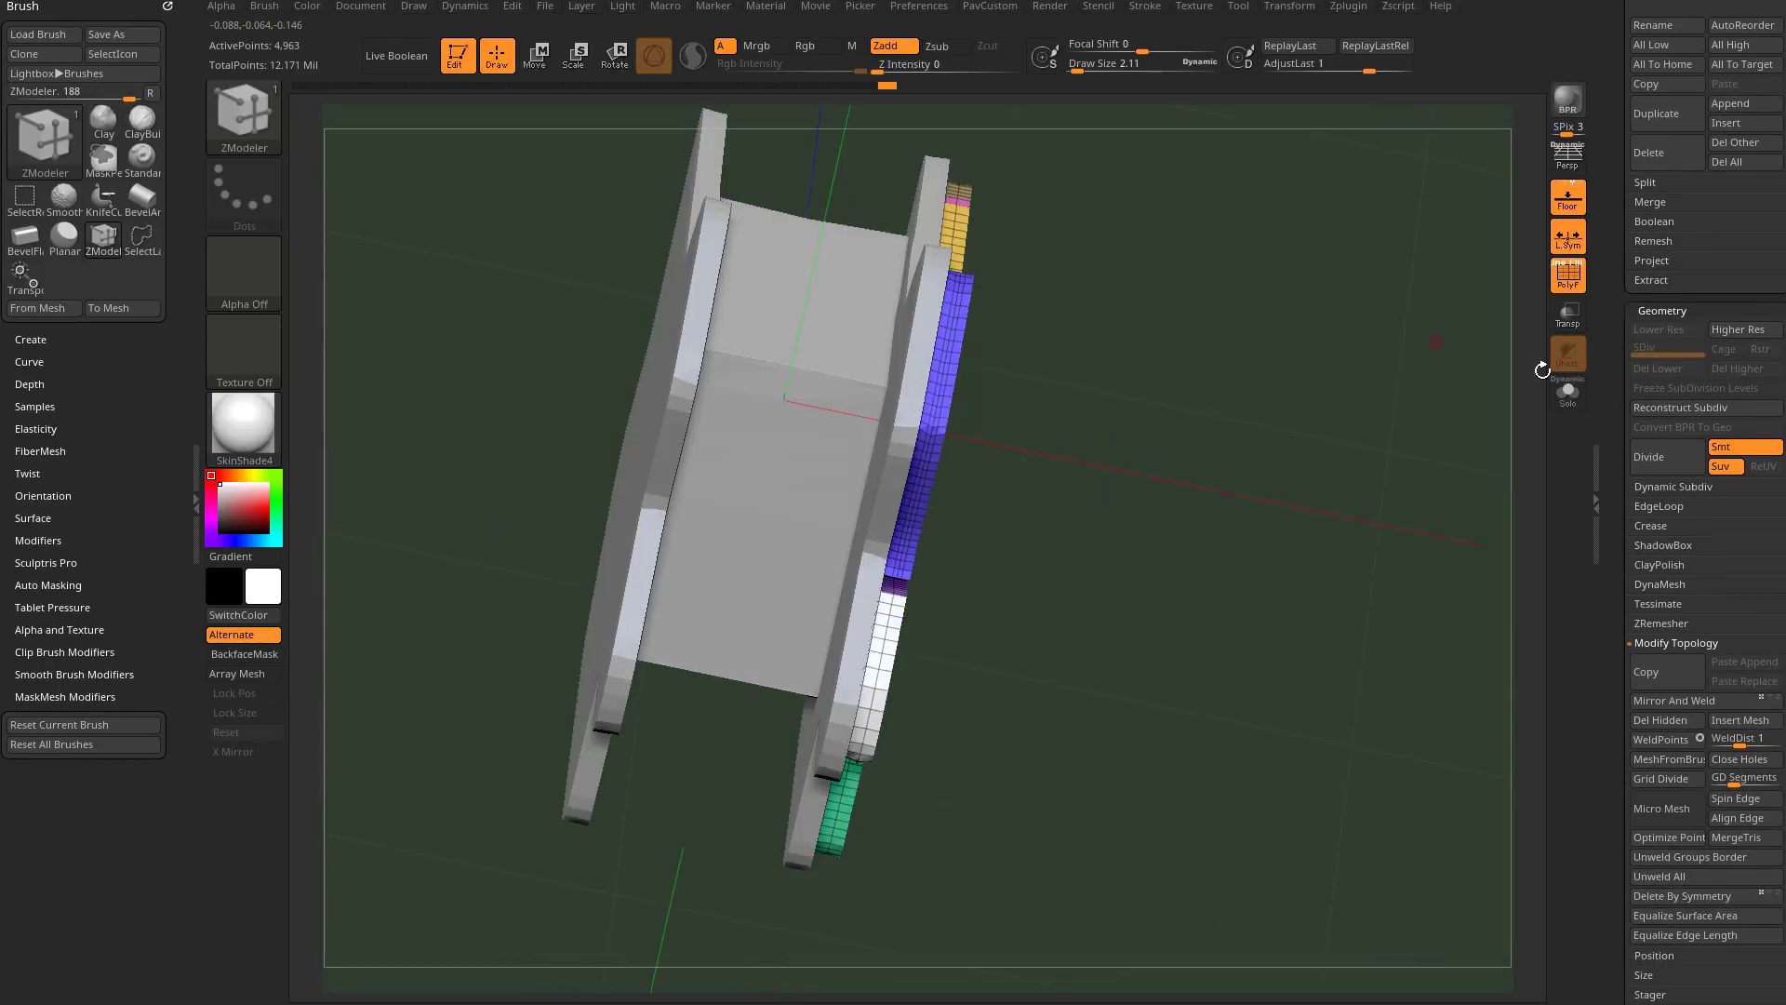
click(1567, 394)
drag(1399, 344, 1209, 363)
drag(1163, 446, 1507, 393)
drag(1424, 475, 1529, 521)
Step: Open the Crease settings for the panel subtool and set Bevel Width to 0.01753
drag(1616, 573, 1618, 496)
key(shift)
shift+click(1644, 452)
mouse_move(1460, 516)
alt+mouse_down()
mouse_move(1408, 460)
mouse_move(1432, 530)
alt+mouse_up()
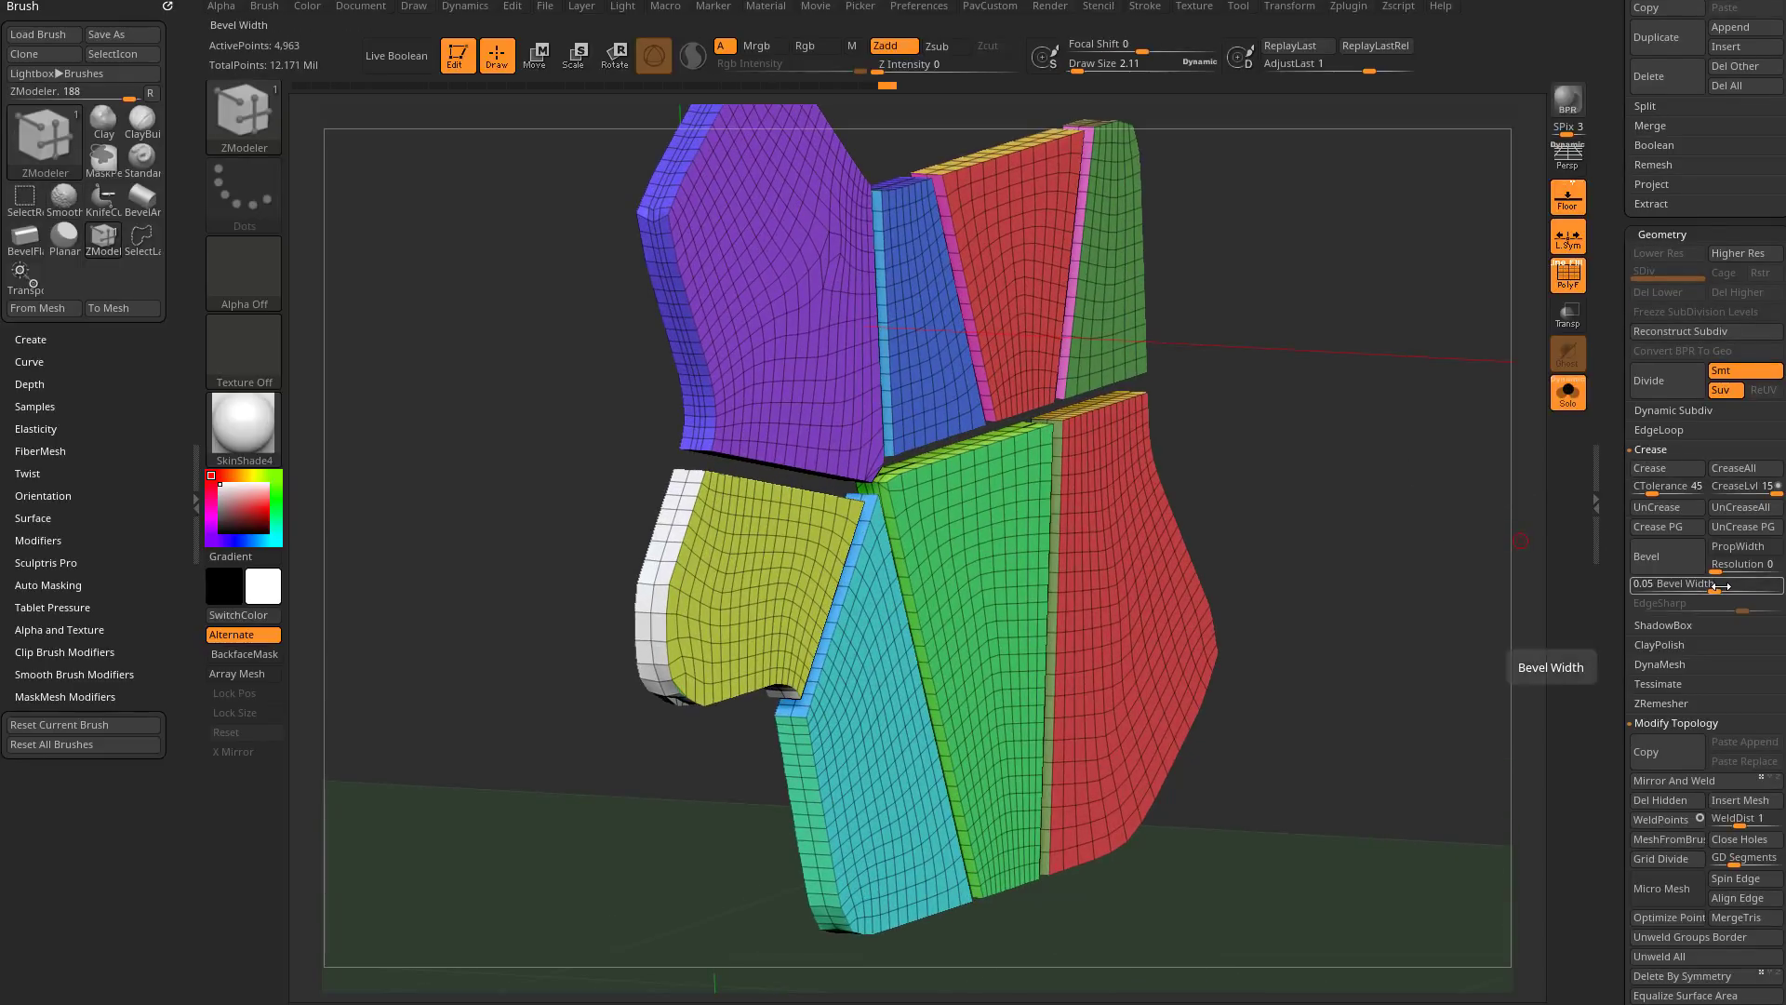
key(ctrl)
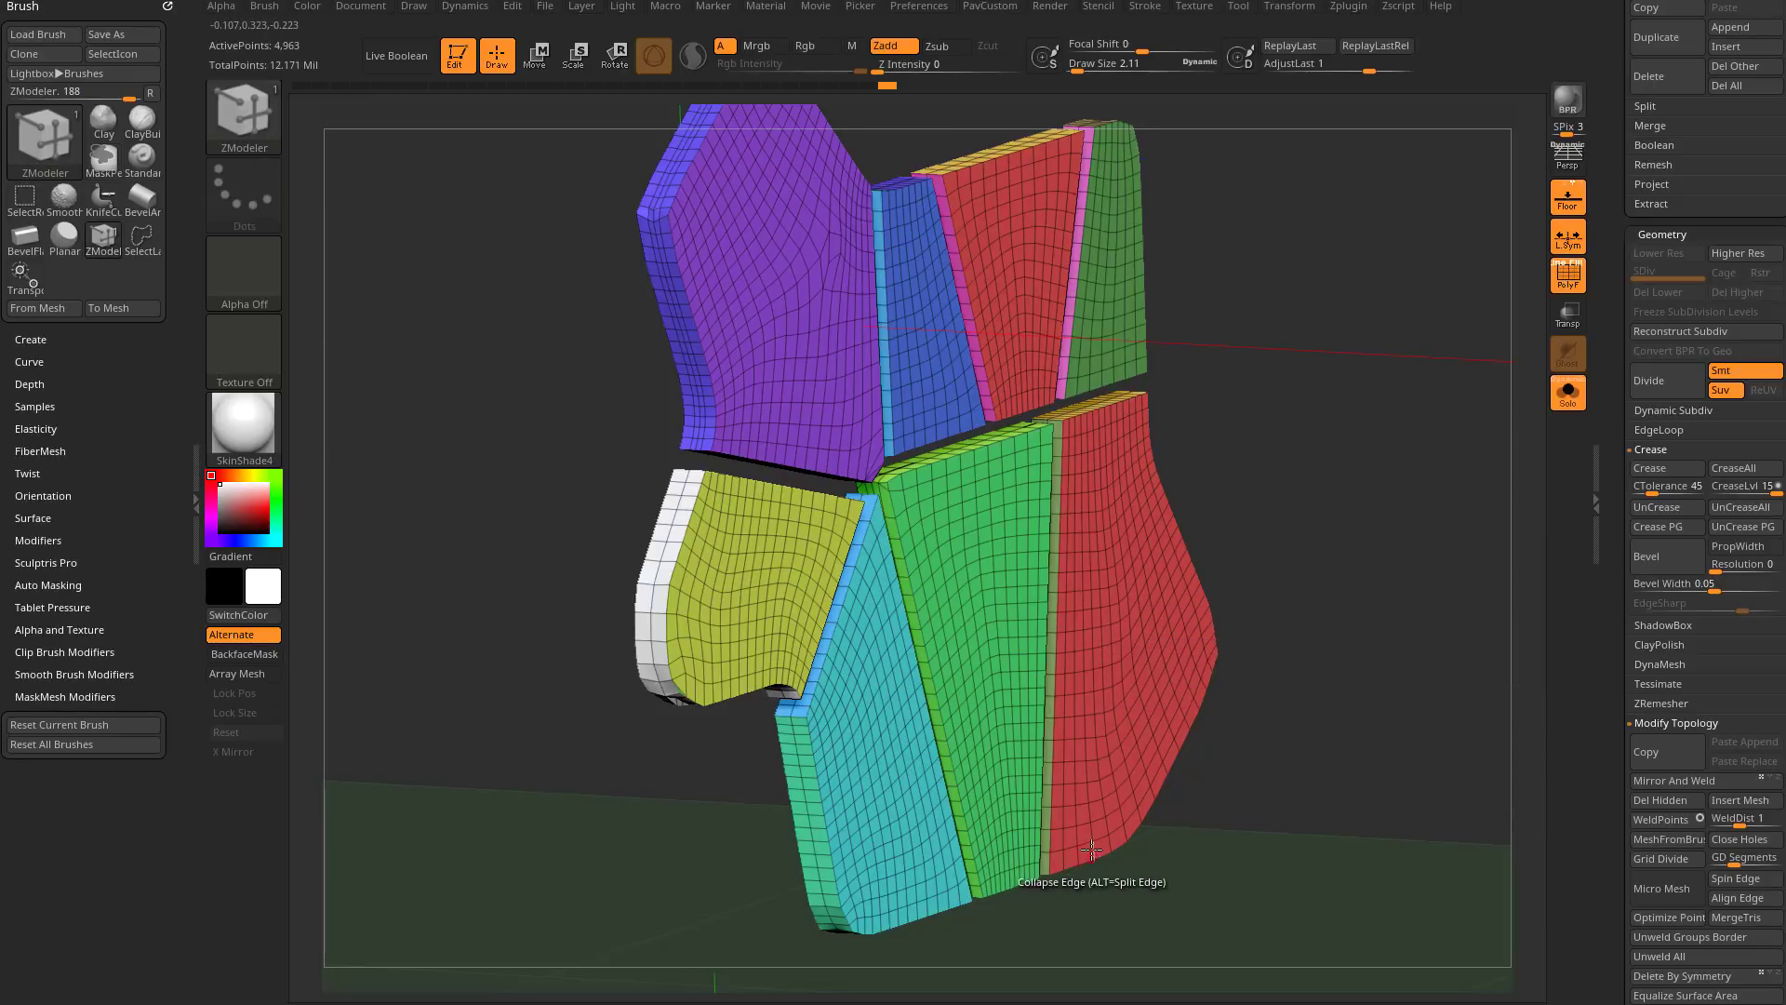
key(ctrl)
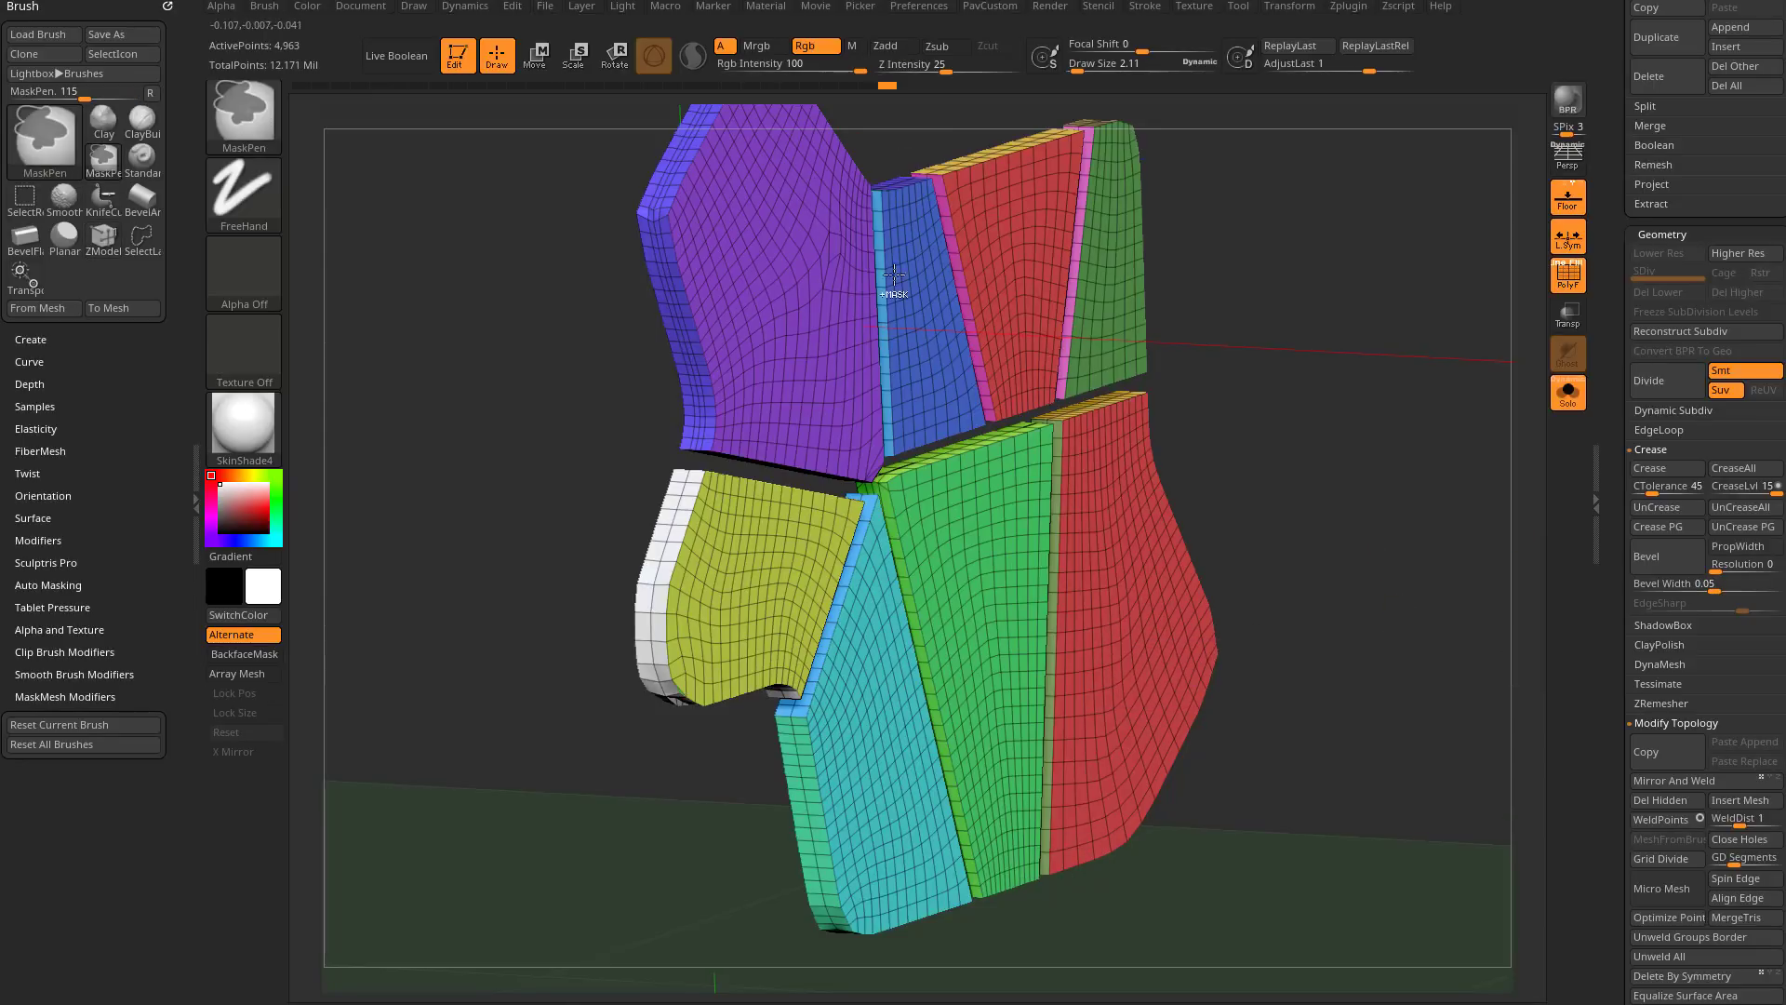
drag(1717, 585, 1697, 584)
drag(1533, 618, 1491, 490)
Step: With Solo and PolyFrame off and Live Boolean on, move the subtractive panels inward by about 0.0059 along the X axis
click(1572, 396)
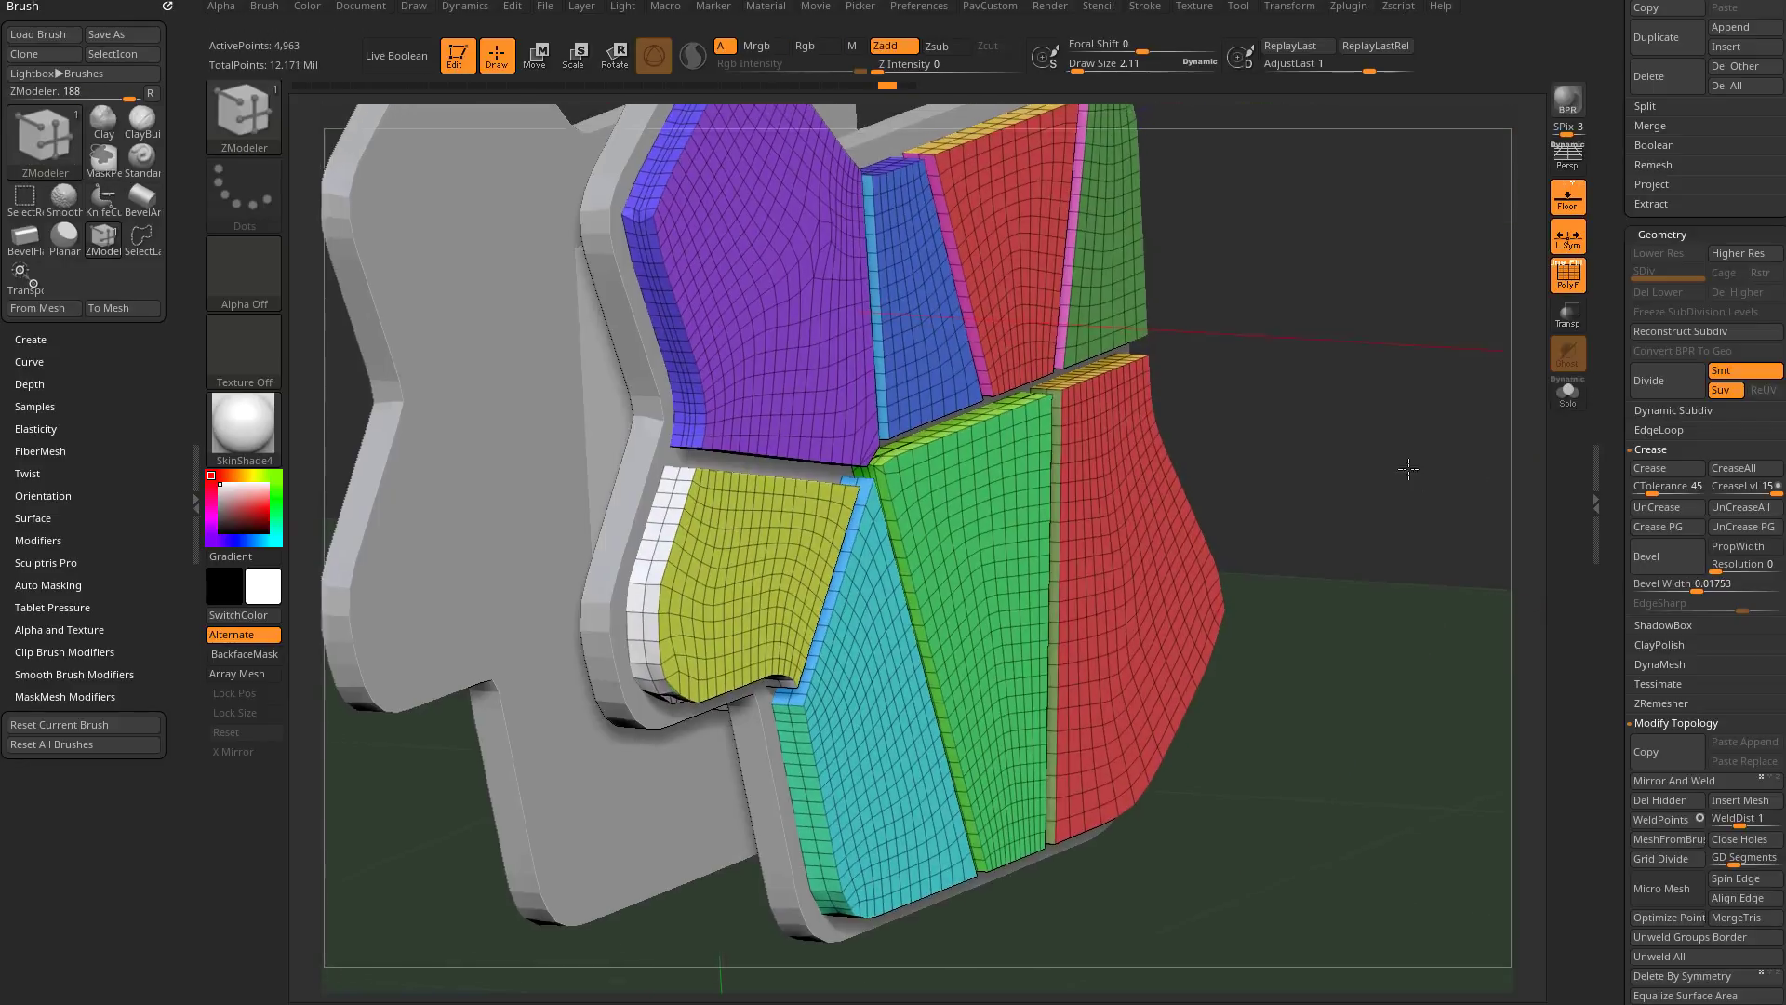
key(shift+f)
scroll(1641, 565, up, 5)
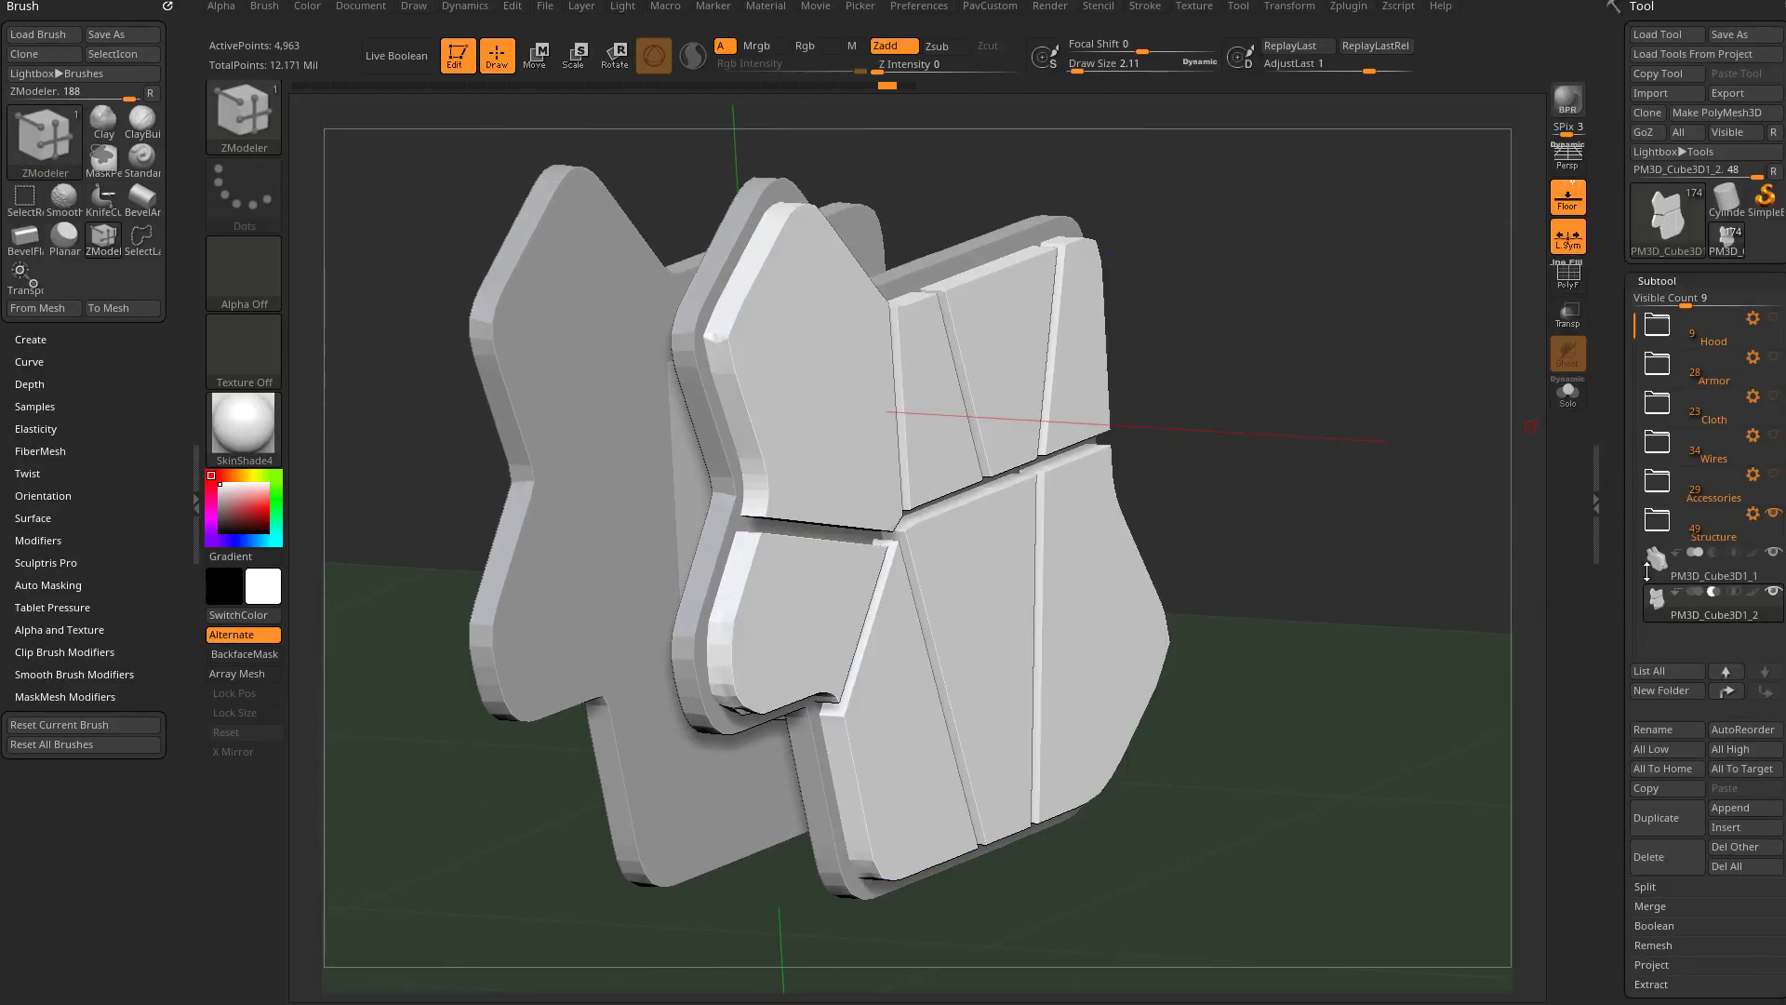
drag(1526, 535, 1476, 510)
key(w)
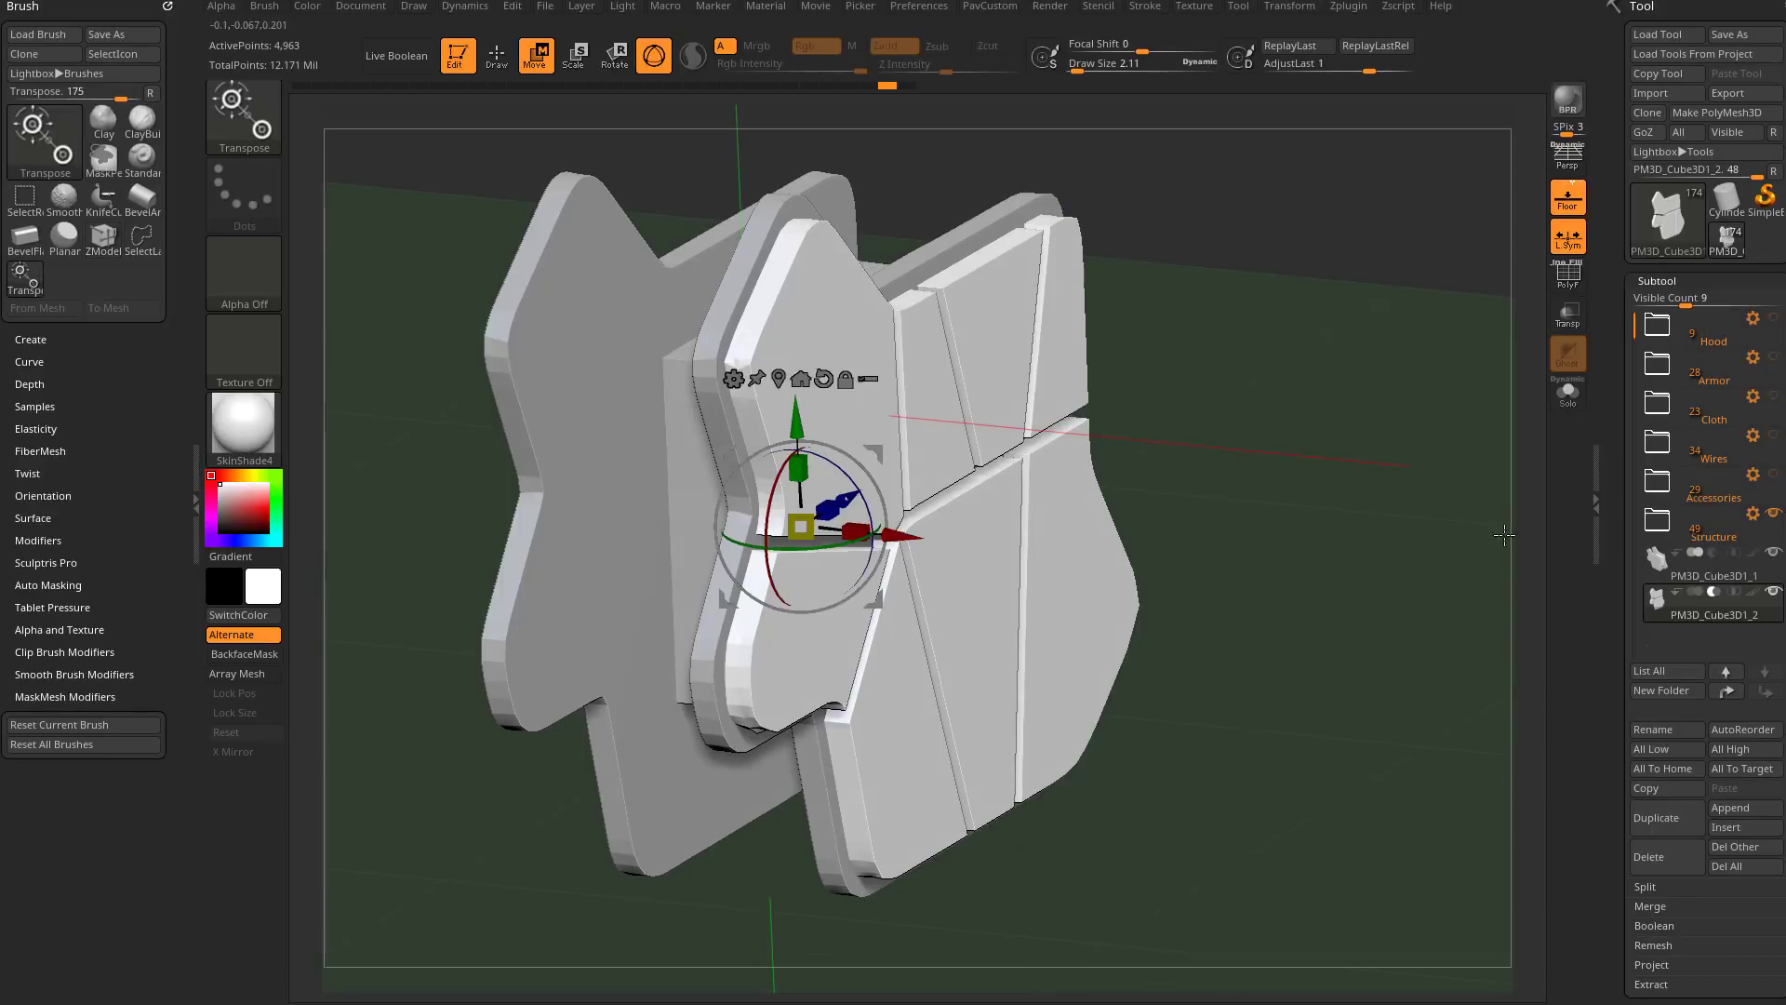
mouse_move(1714, 590)
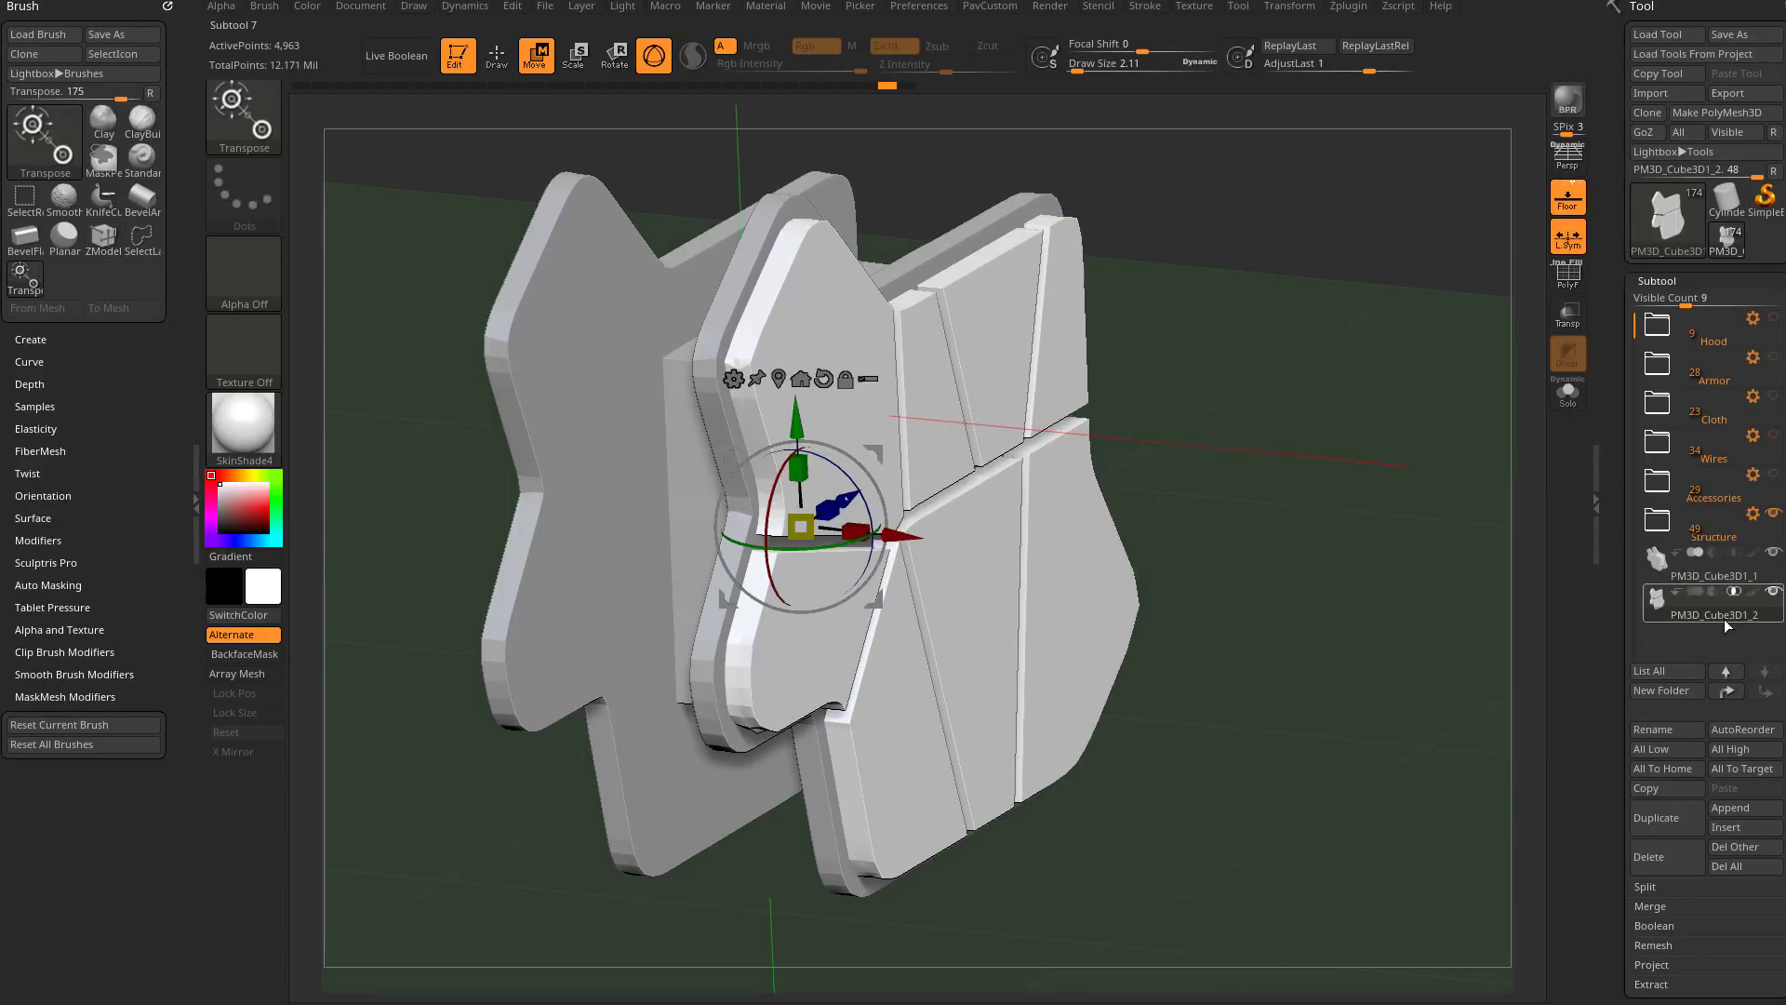
click(424, 62)
drag(910, 546, 890, 538)
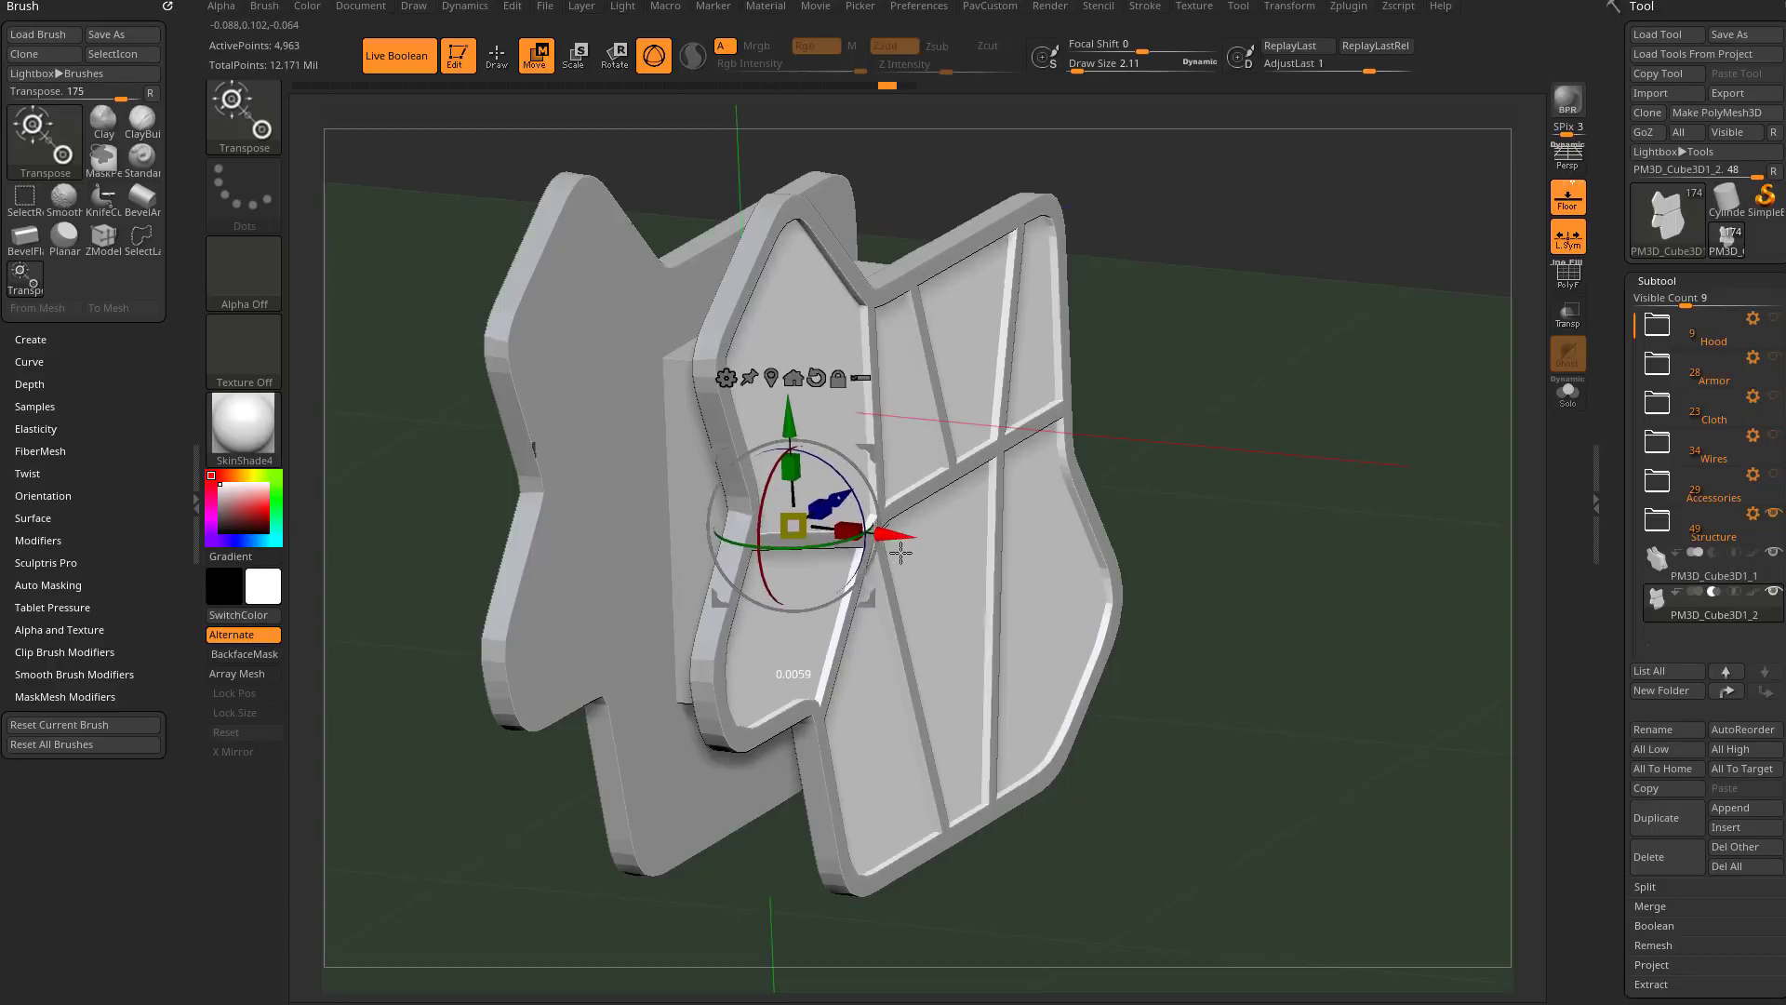
Step: Set Bevel Width to 0.01069, bevel the subtractive panels, and check their recesses in the torso part
alt+drag(1274, 475, 1359, 507)
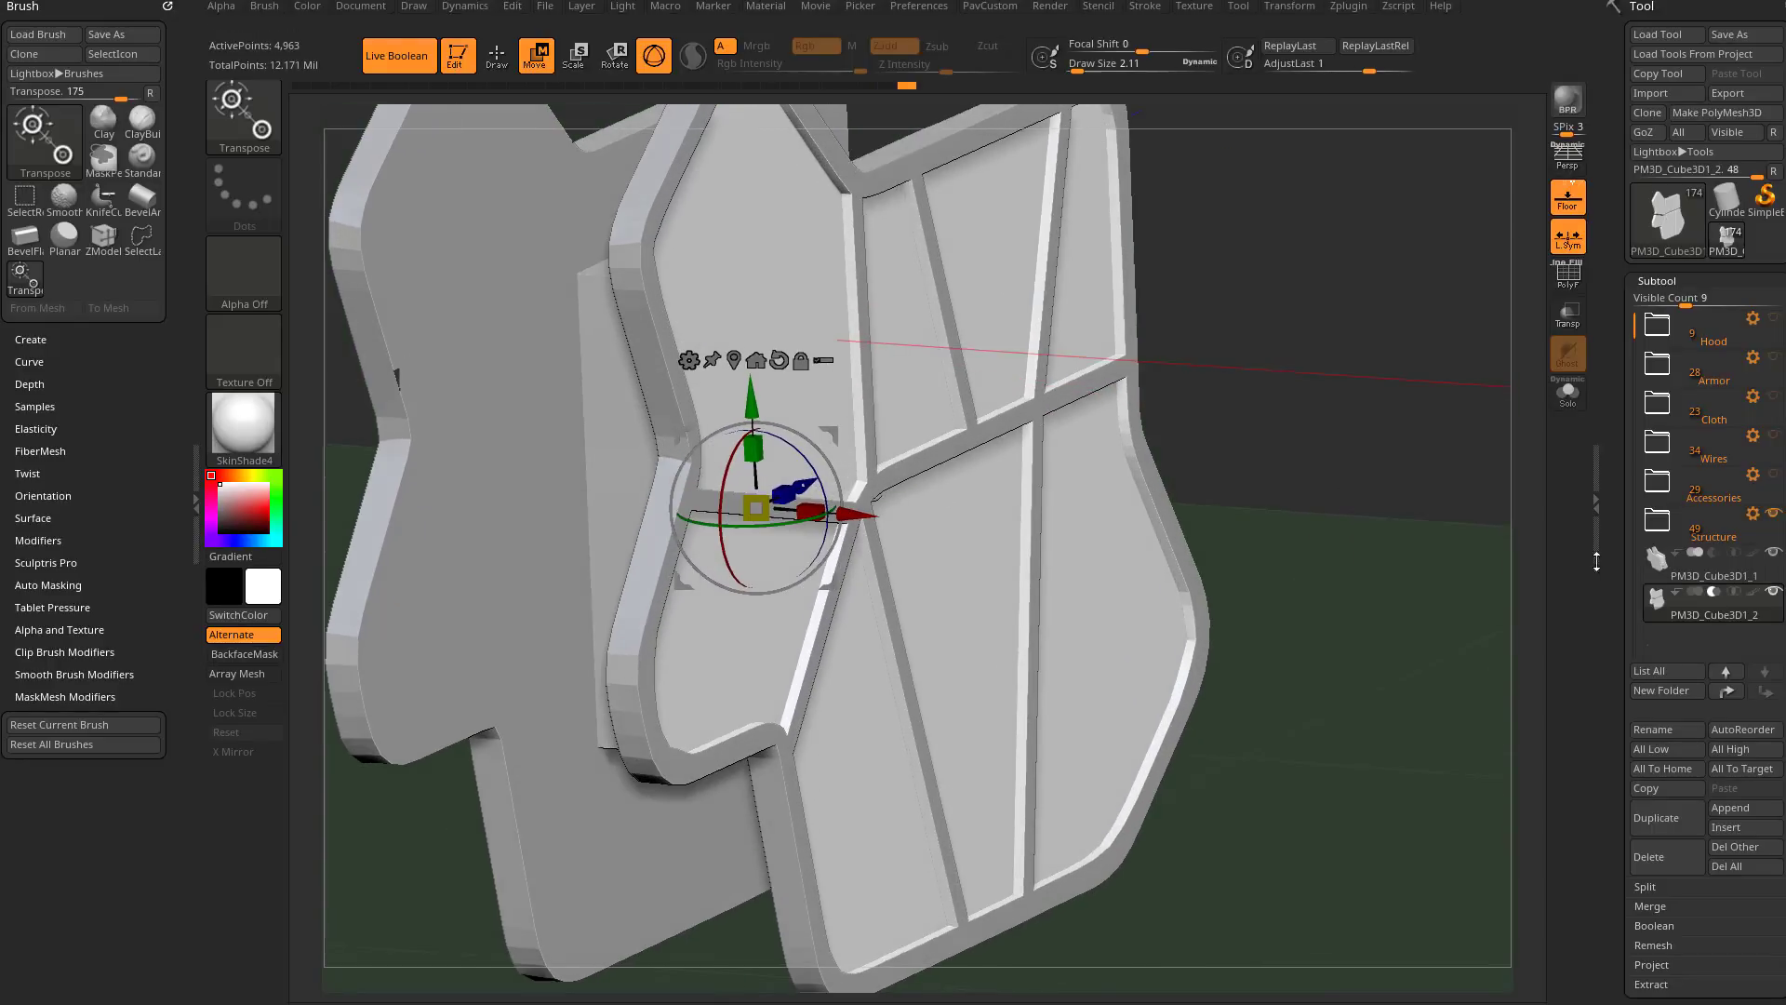
drag(1613, 616, 1600, 387)
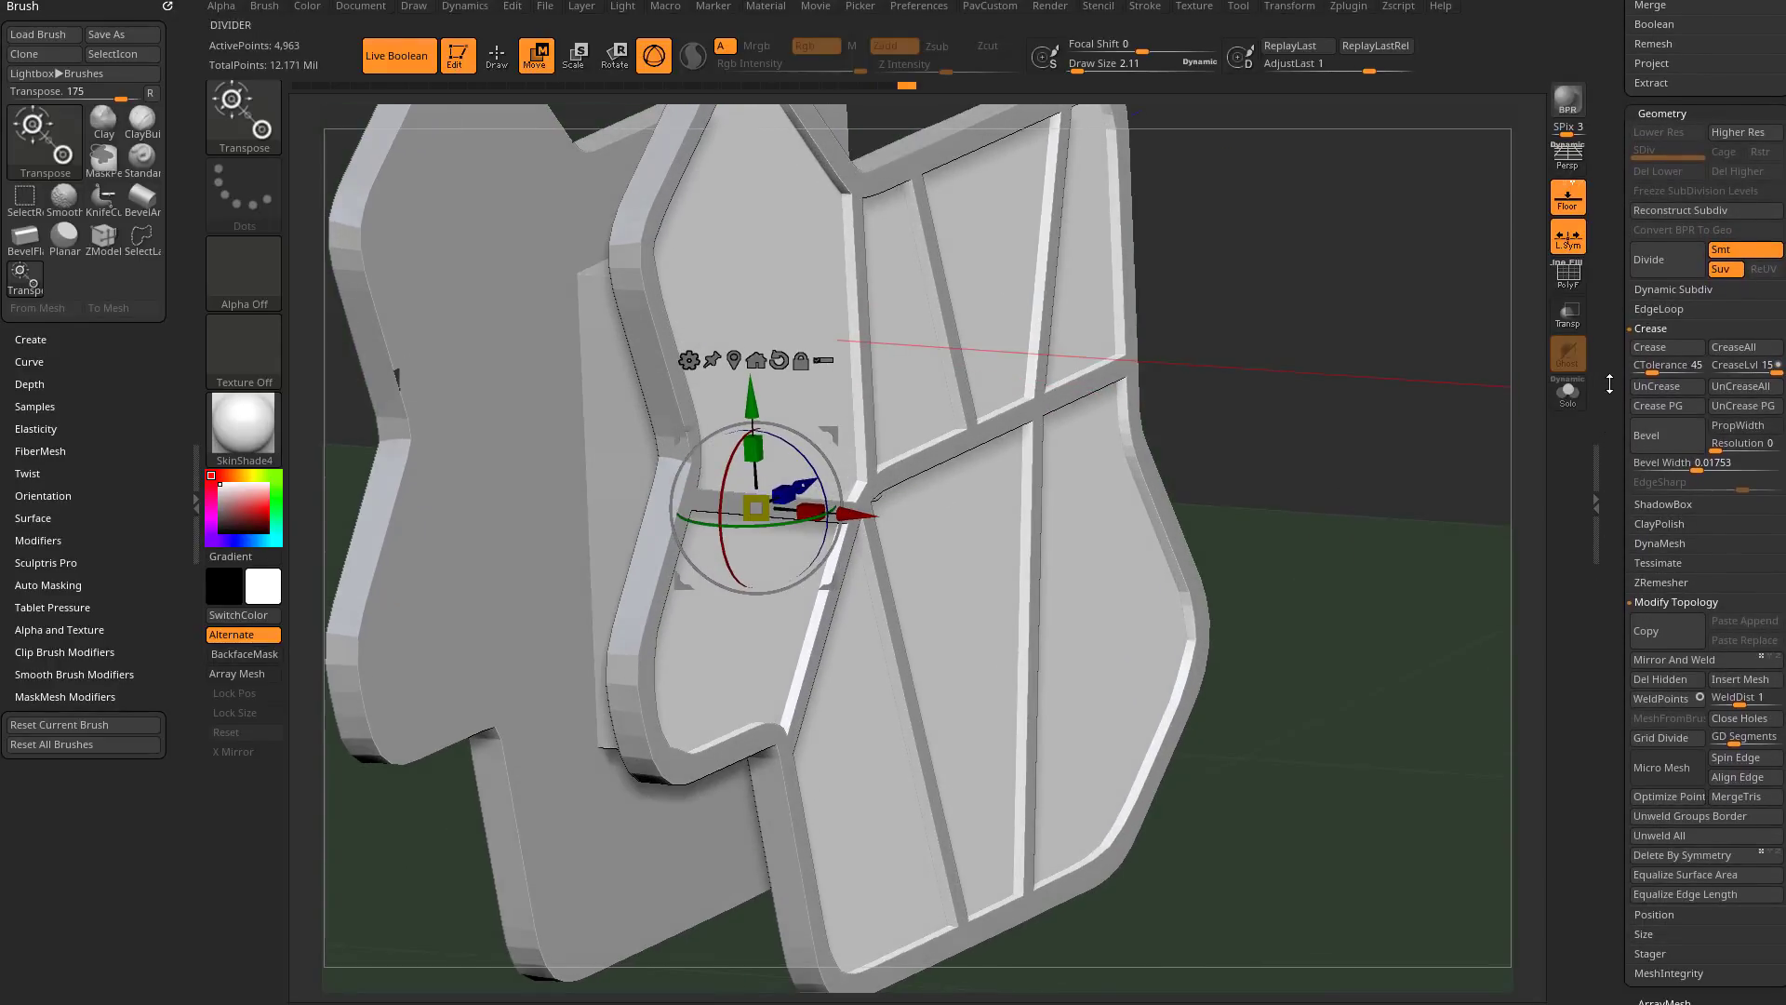
ctrl+drag(1713, 465, 1691, 468)
click(1660, 462)
mouse_move(1442, 479)
mouse_down()
mouse_move(1456, 485)
mouse_move(1364, 475)
mouse_move(1443, 514)
mouse_up()
key(q)
mouse_move(1353, 423)
mouse_down()
mouse_move(1306, 406)
mouse_move(1324, 443)
mouse_up()
key(w)
drag(926, 604, 927, 604)
key(q)
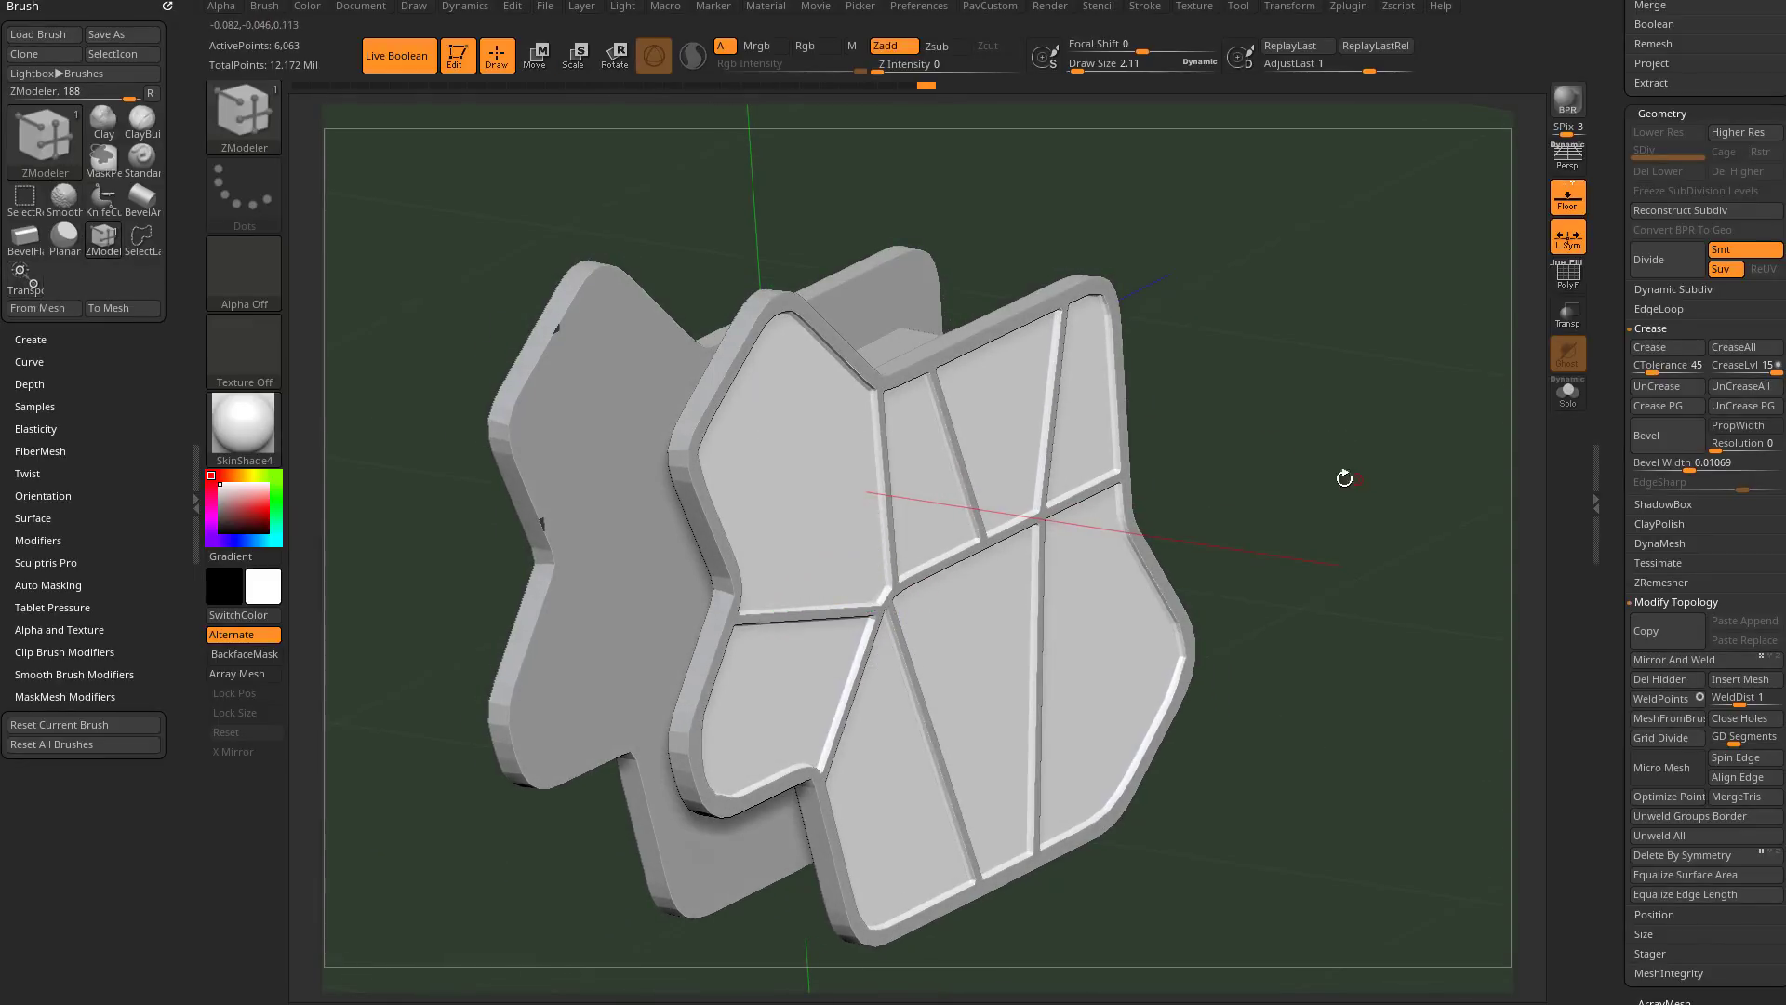
Step: Turn off Local Symmetry and use Mirror And Weld to copy the bevelled panels to the torso part's opposite side
drag(1314, 476, 1387, 467)
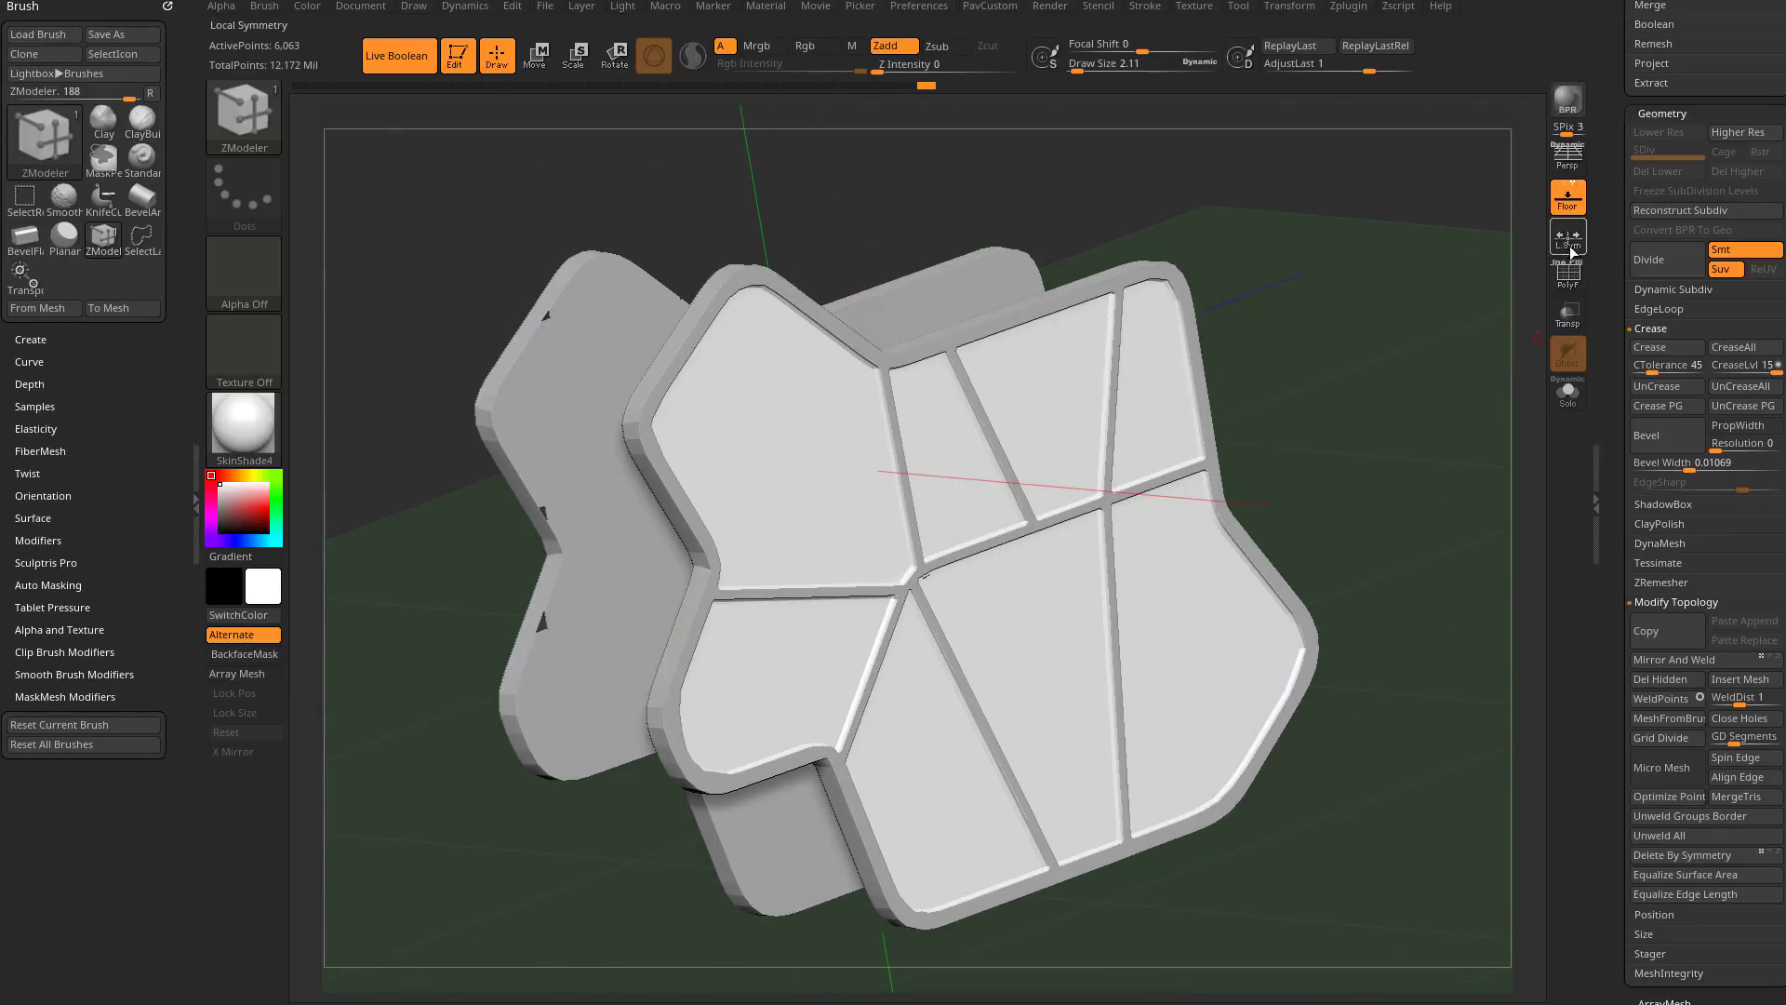
drag(1404, 295, 1089, 499)
right_drag(824, 407, 1004, 458)
drag(1275, 471, 1323, 419)
scroll(1614, 506, down, 6)
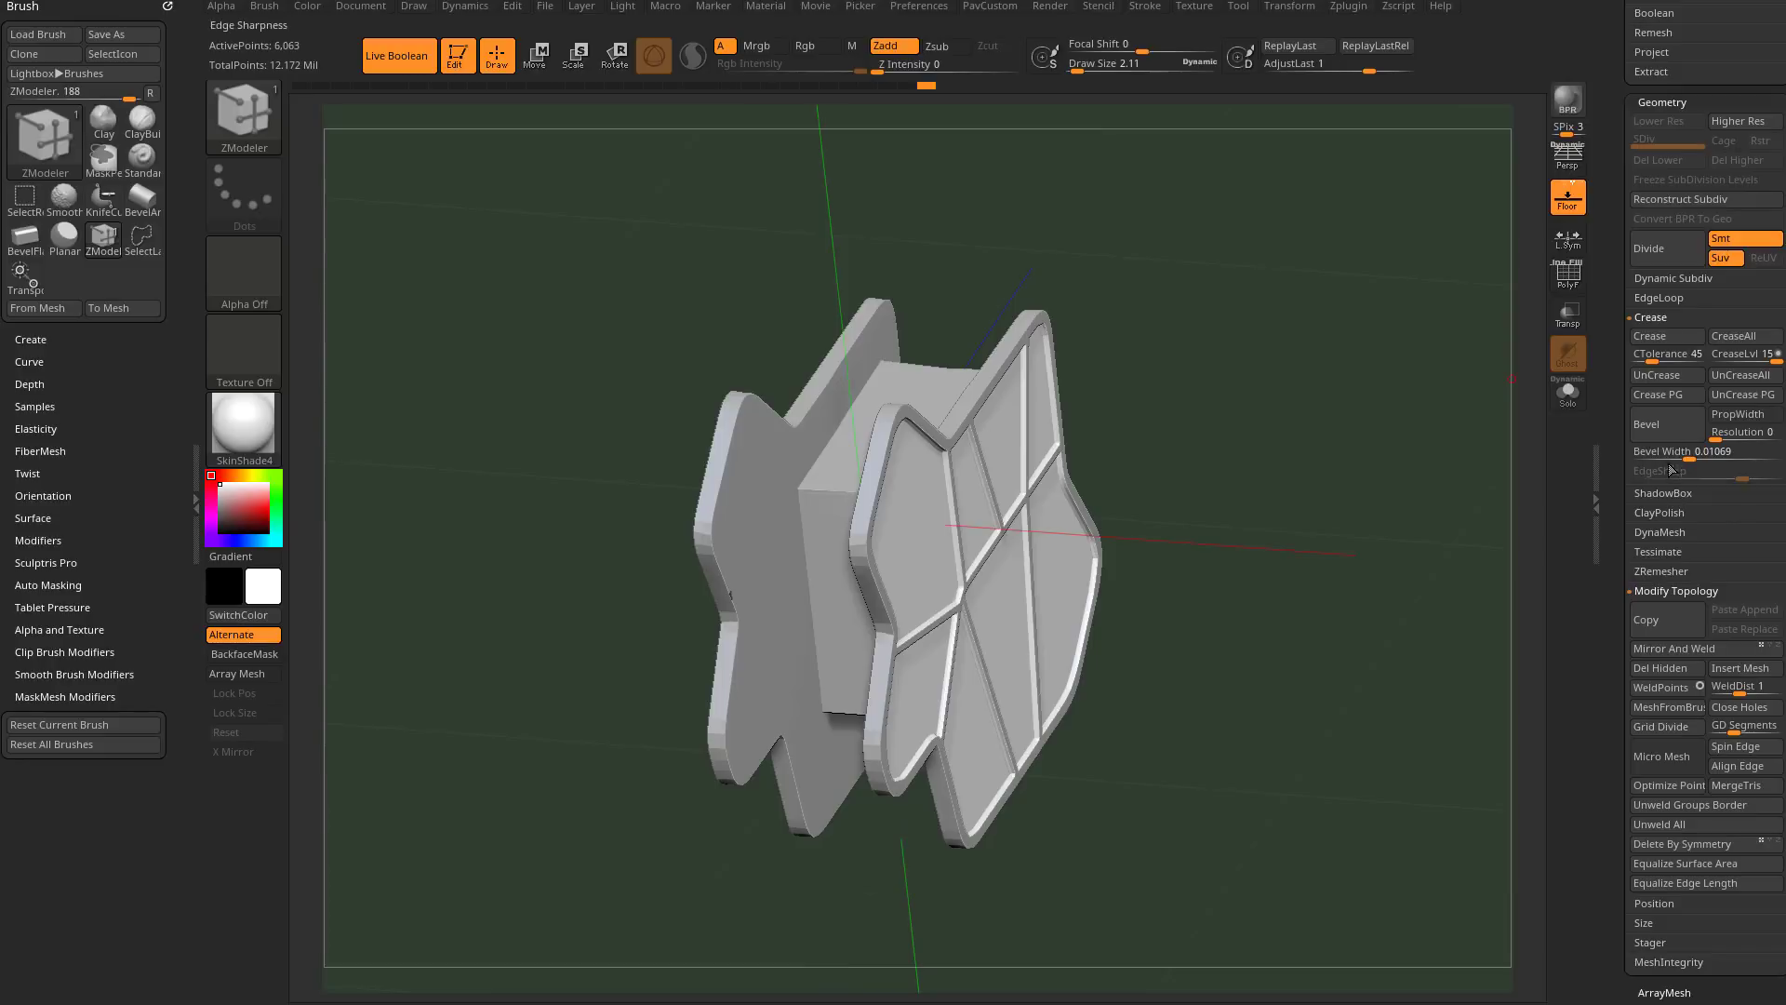
click(1650, 317)
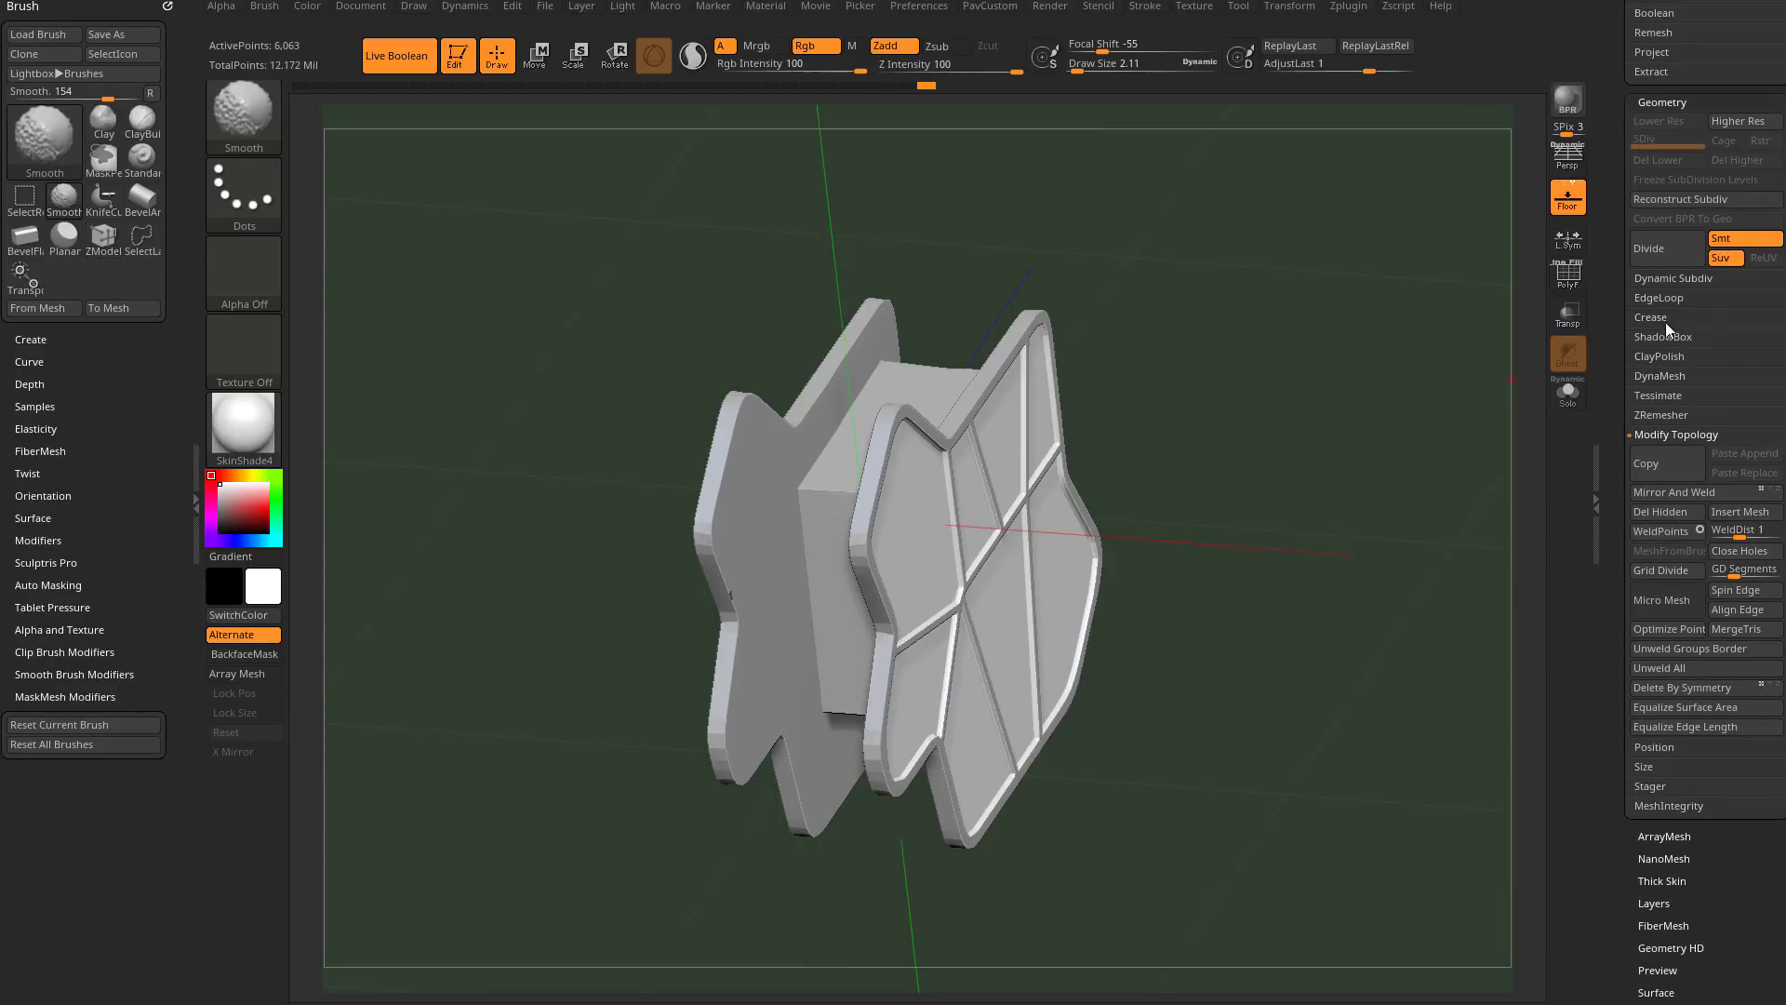
click(1658, 498)
drag(1414, 504, 1567, 493)
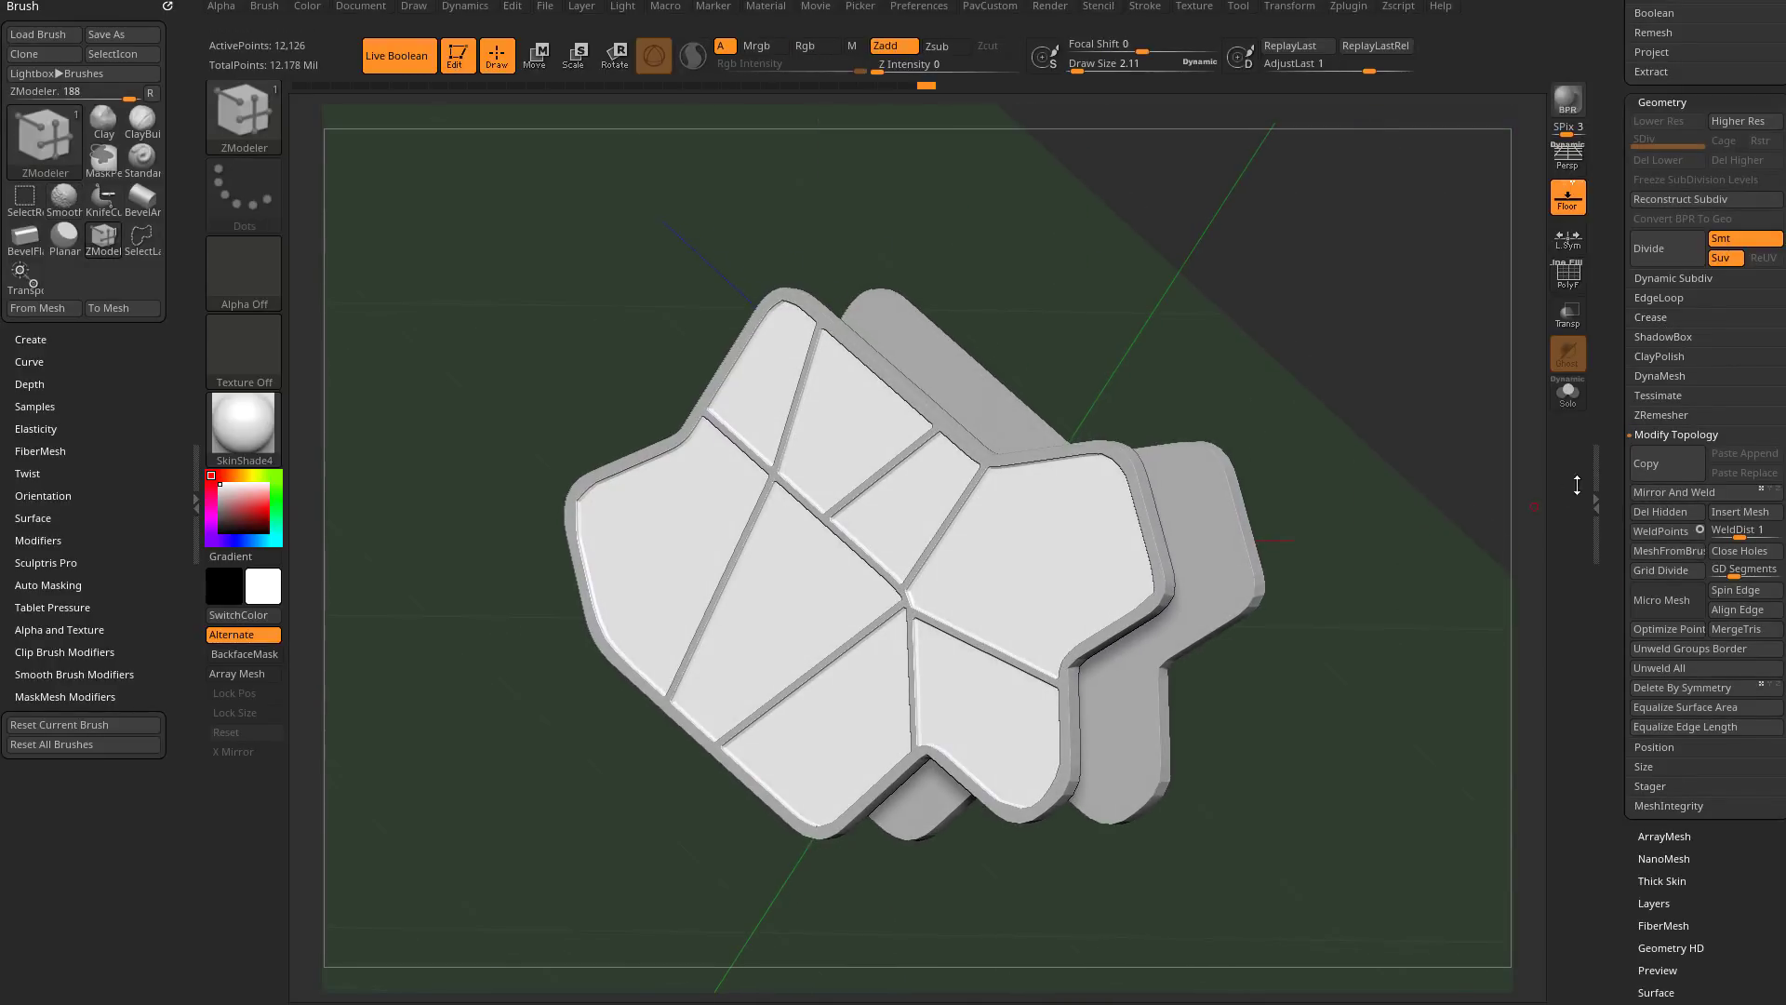
Step: Isolate both mirrored panel sets in Solo to inspect them, and show the torso part again
click(1568, 395)
drag(1418, 481, 1017, 485)
drag(735, 521, 1005, 522)
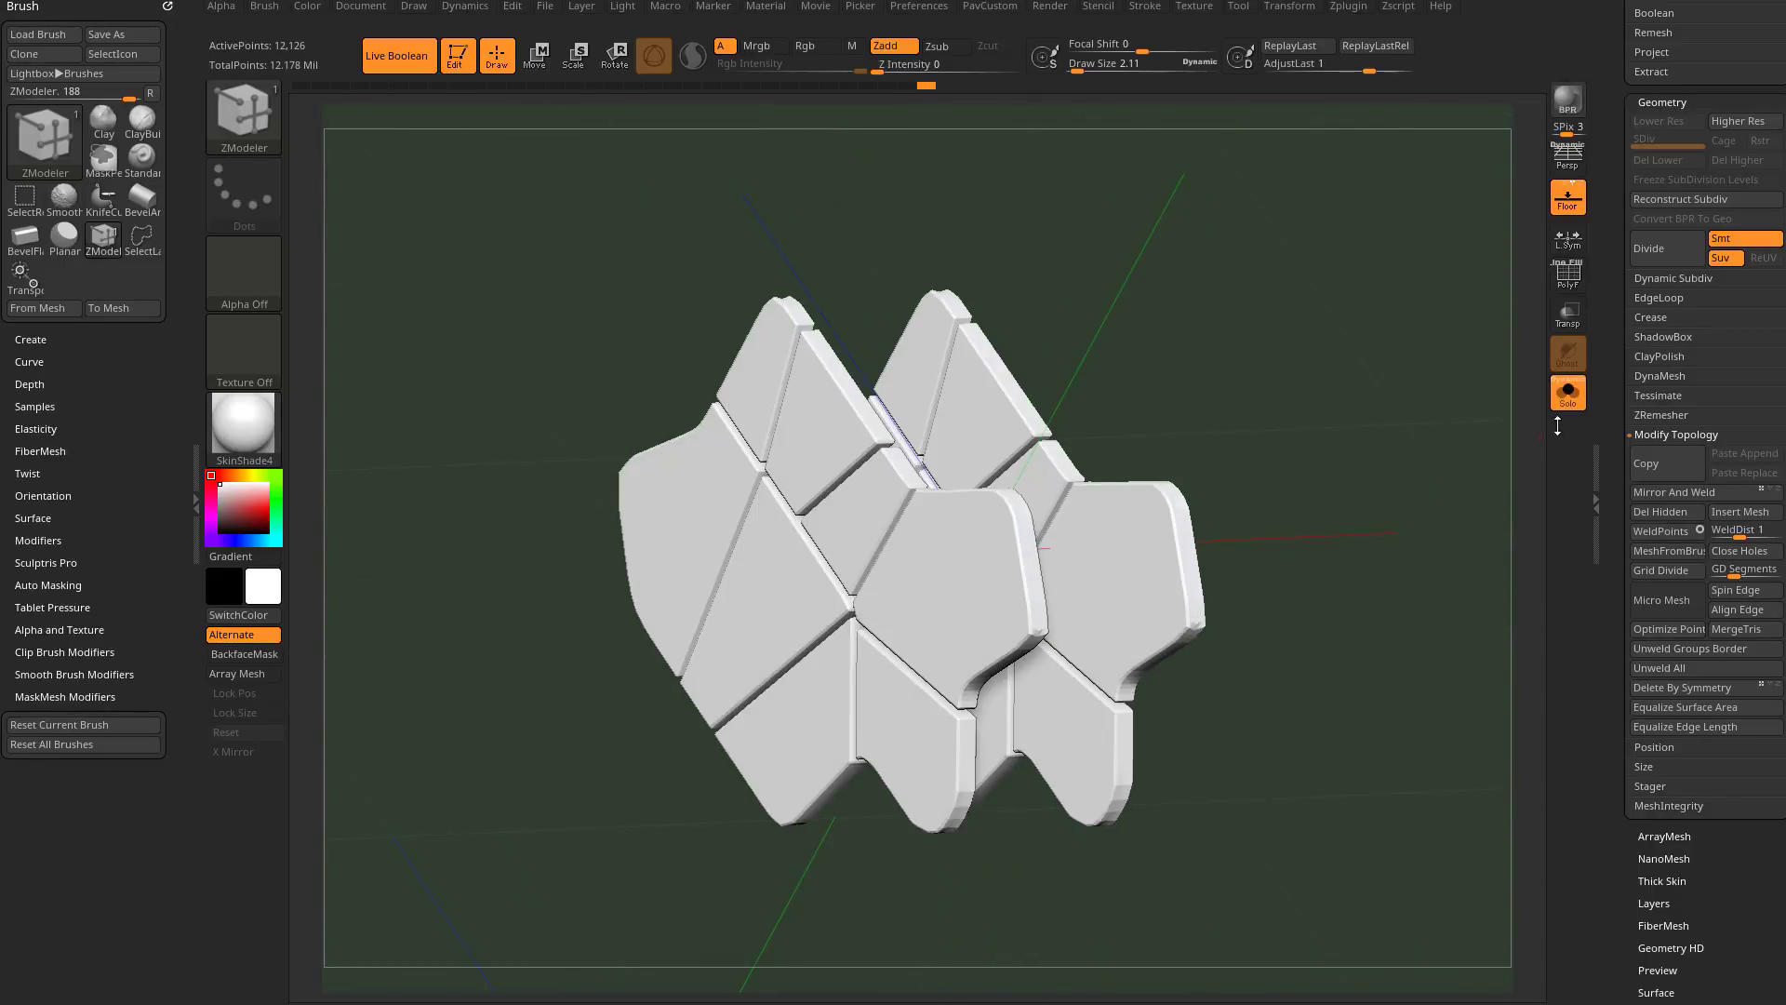
click(1569, 395)
mouse_move(1446, 484)
mouse_down()
mouse_move(1411, 379)
mouse_move(1392, 394)
mouse_move(1417, 475)
mouse_move(1578, 400)
mouse_up()
Step: Switch to the Standard brush and select the PM3D_Cube3D1_2 panel subtool again
key(b)
key(s)
key(t)
drag(1424, 397, 1289, 379)
alt+click(1098, 444)
alt+click(1152, 581)
shift+drag(1357, 523, 1252, 639)
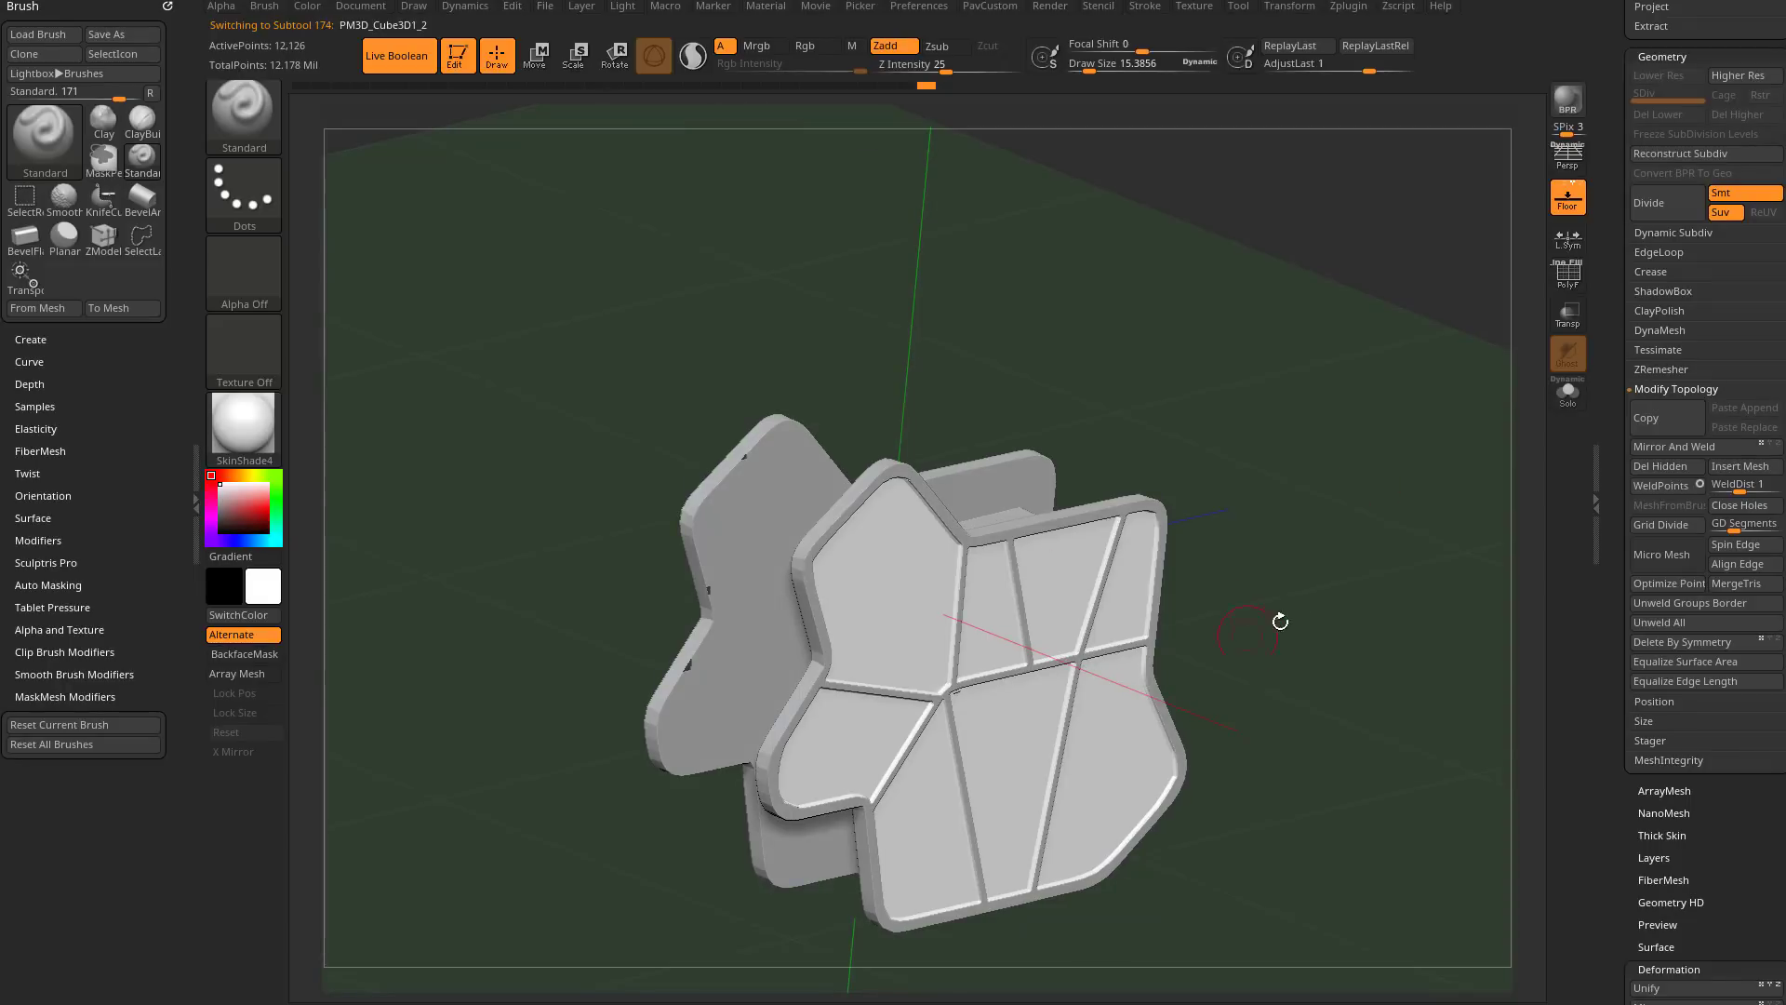
Step: Hide the torso part to inspect the subtractive panels alone, and show the part again
scroll(1638, 483, up, 6)
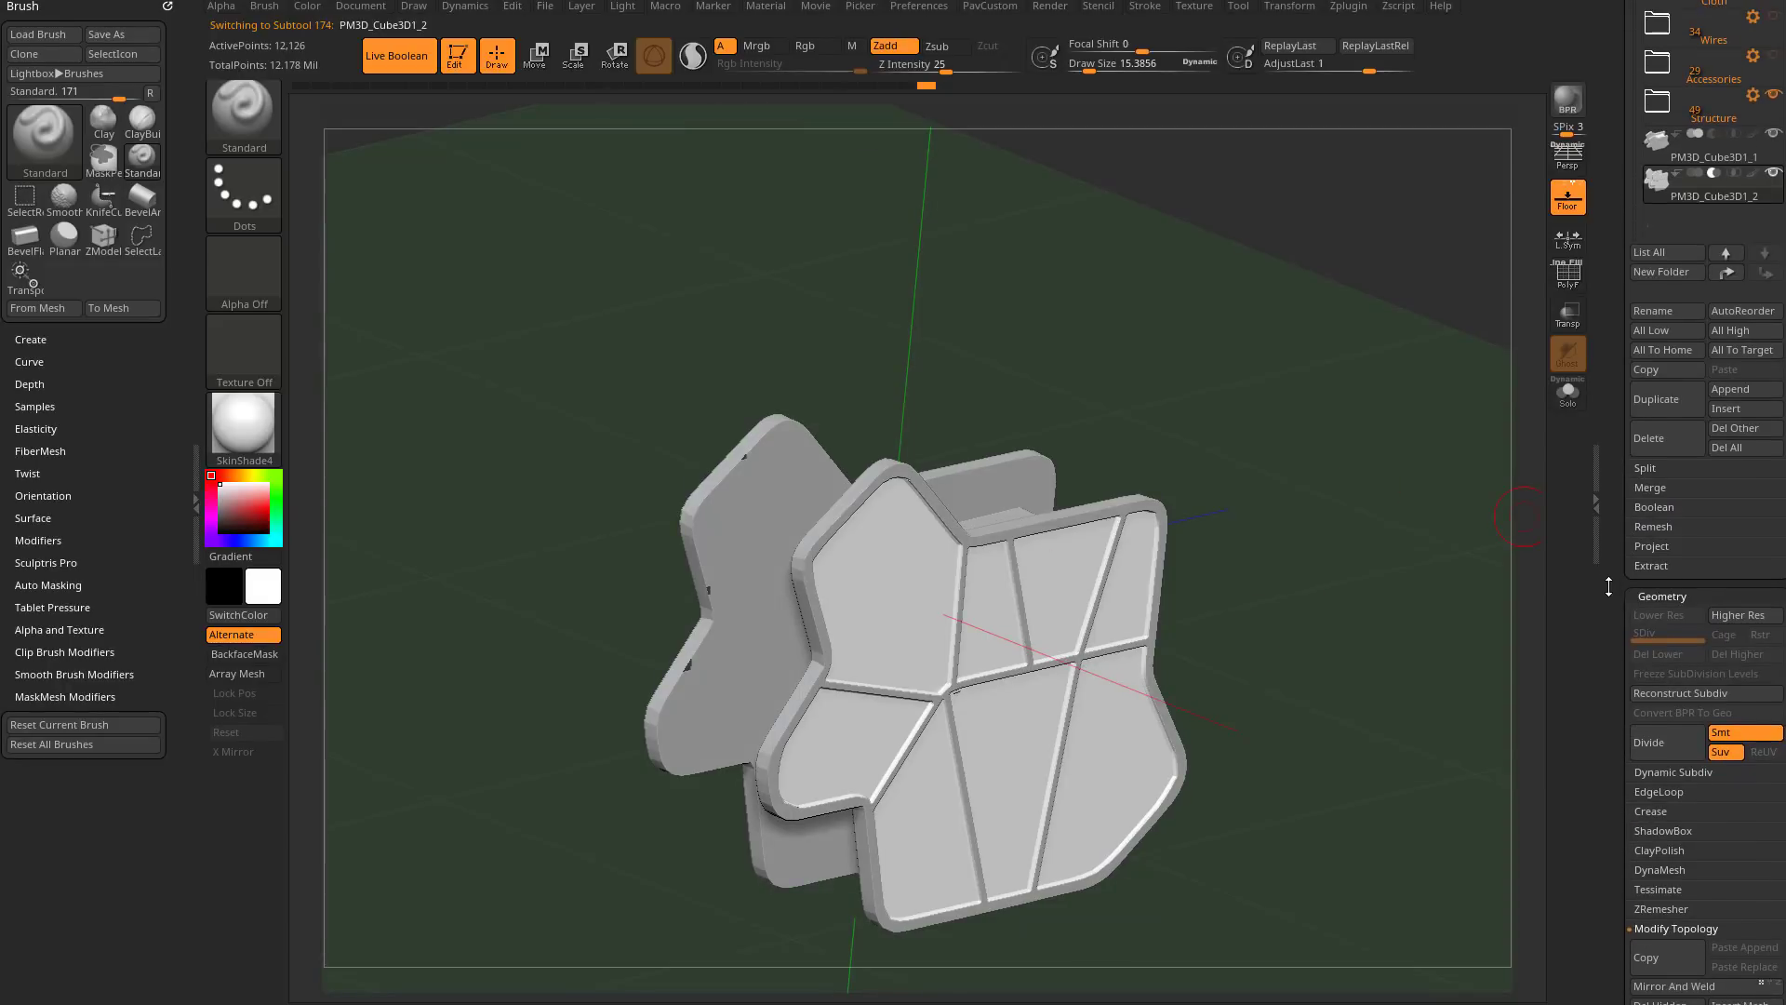
scroll(1619, 353, up, 3)
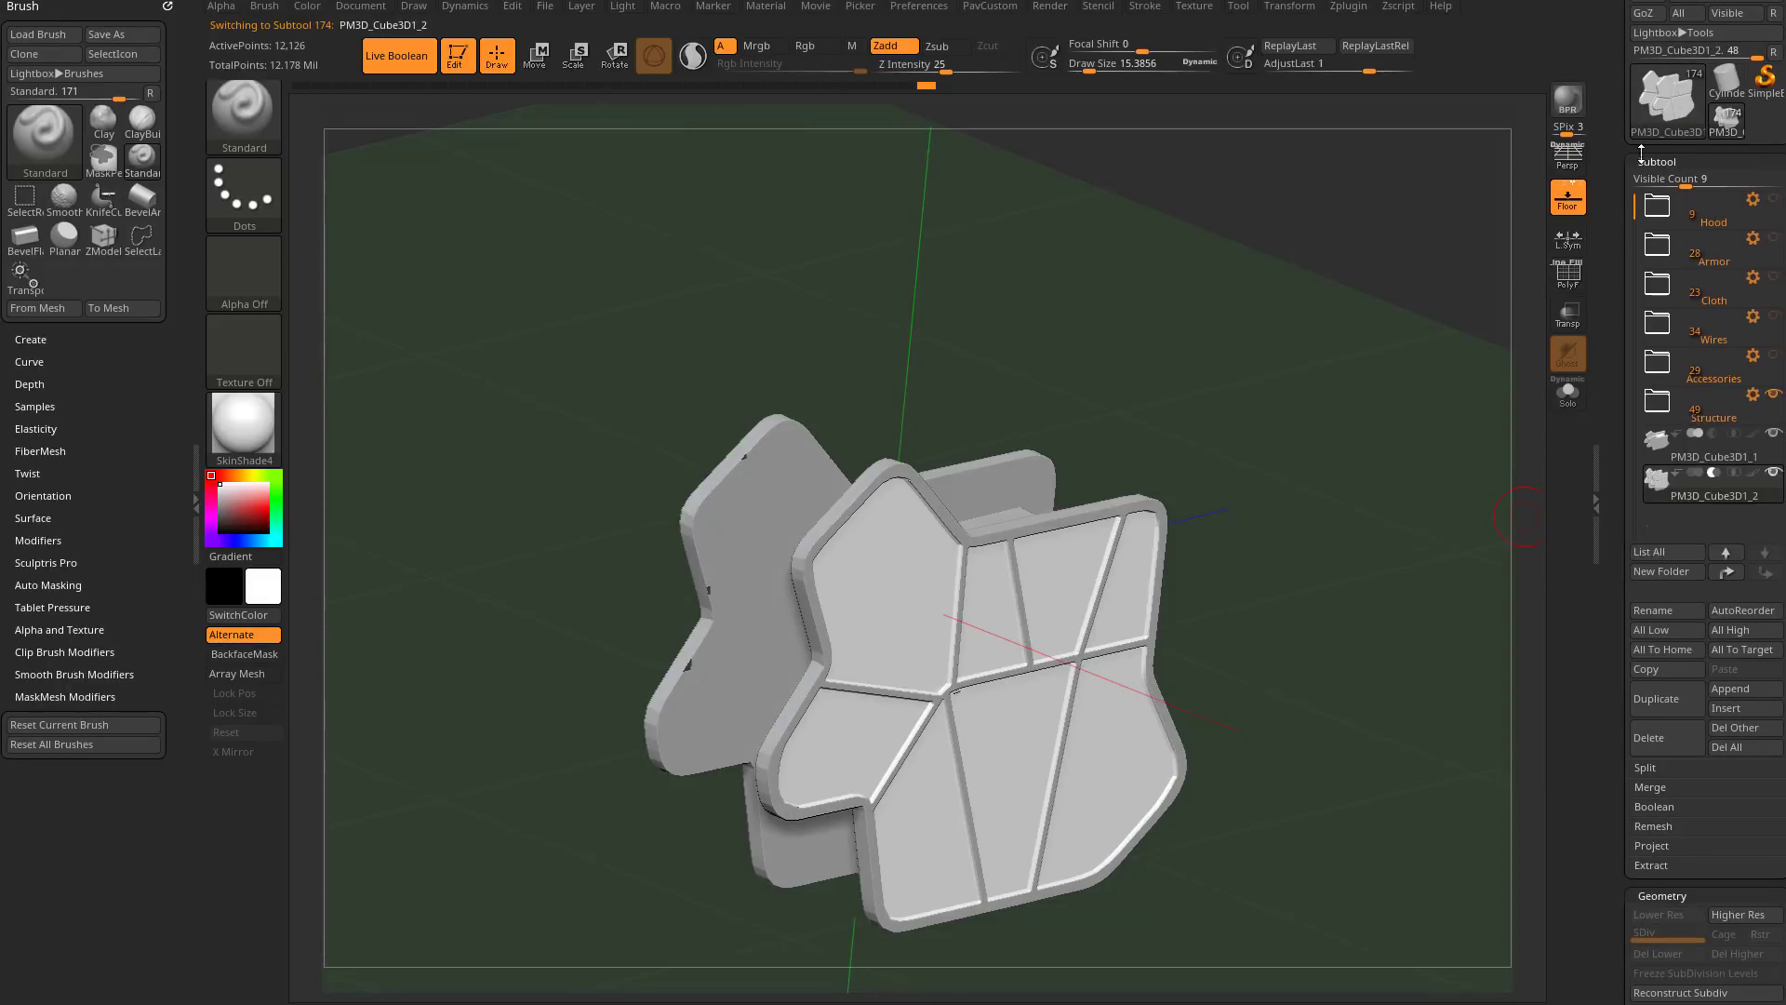
mouse_move(1691, 409)
click(1773, 473)
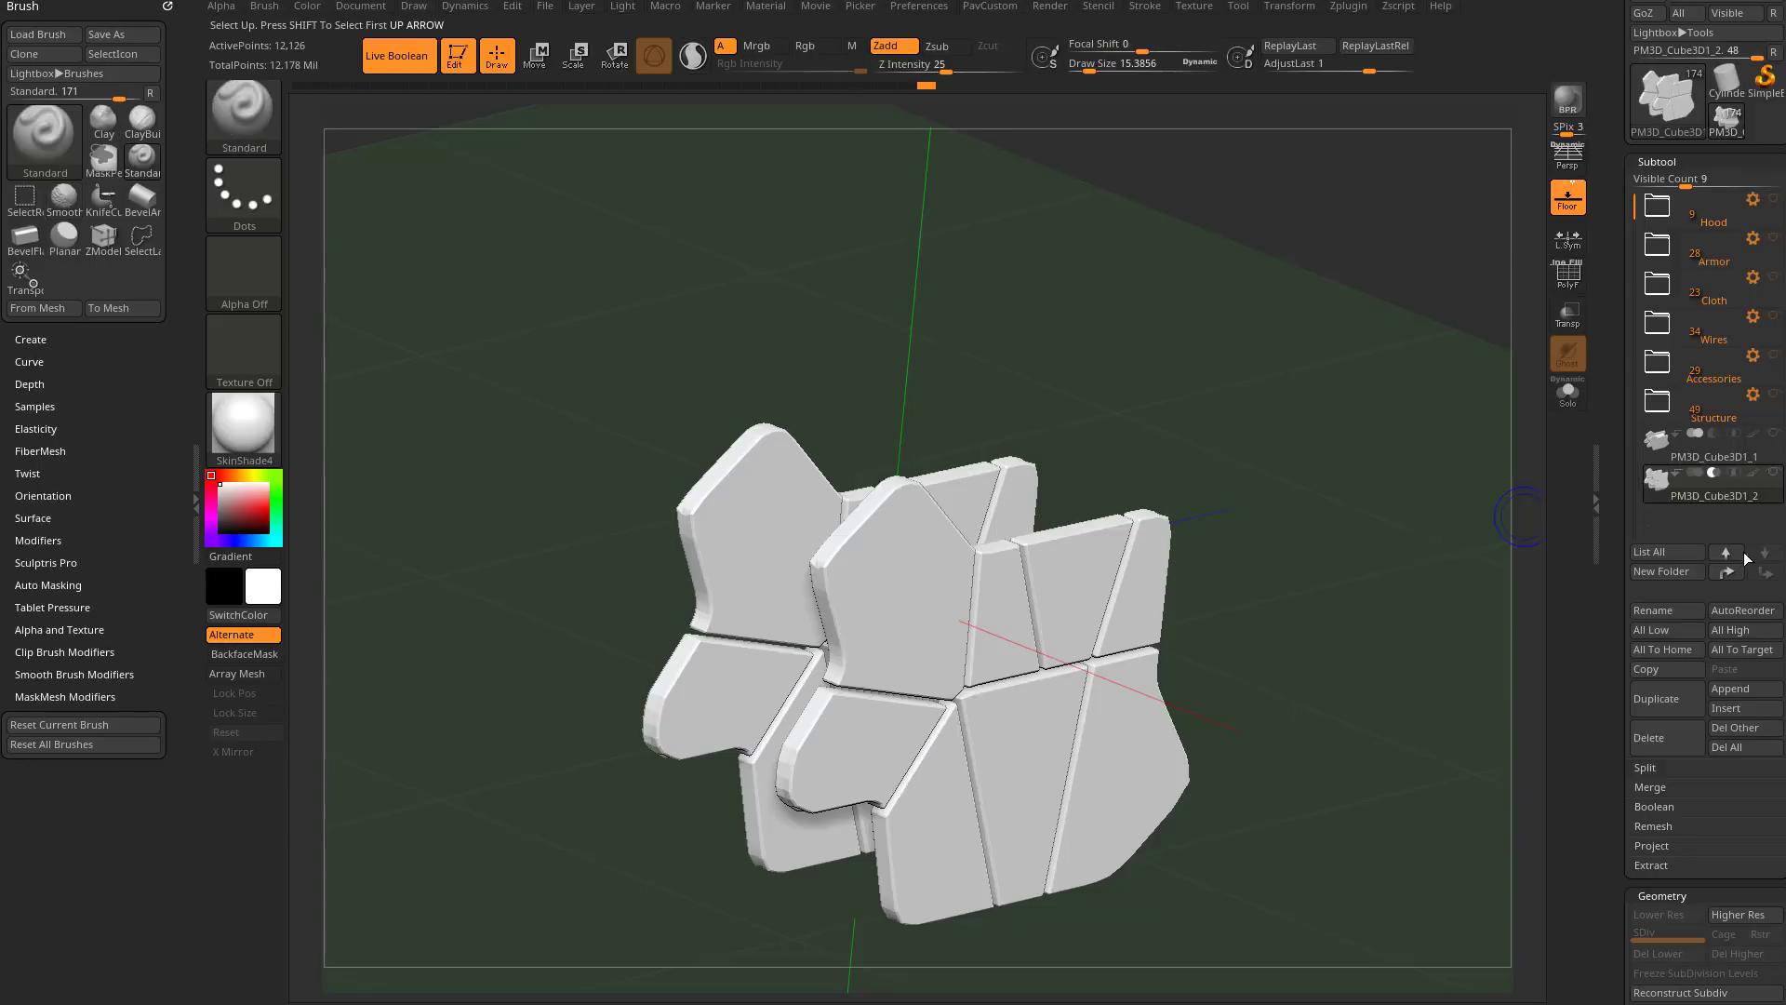
click(1773, 435)
alt+drag(1376, 561, 1359, 509)
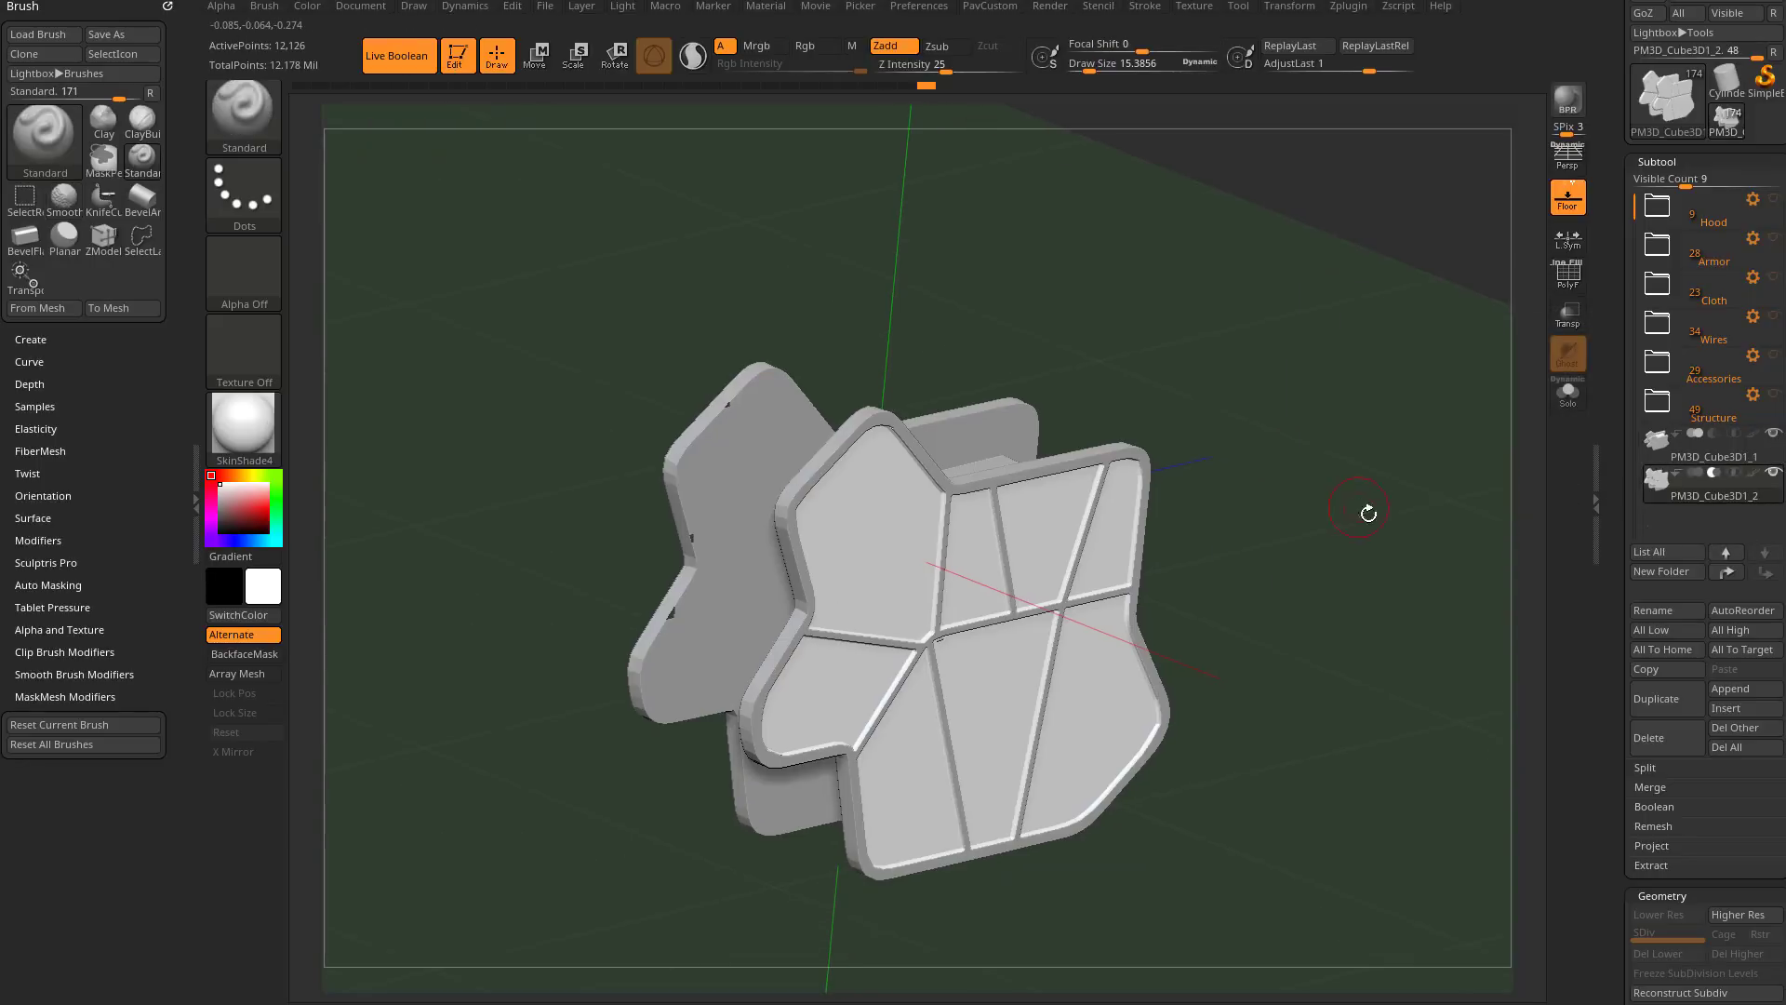
Step: Open the Boolean options and examine the DSDiv setting for Make Boolean Mesh against the recessed torso part
drag(1612, 512, 1613, 481)
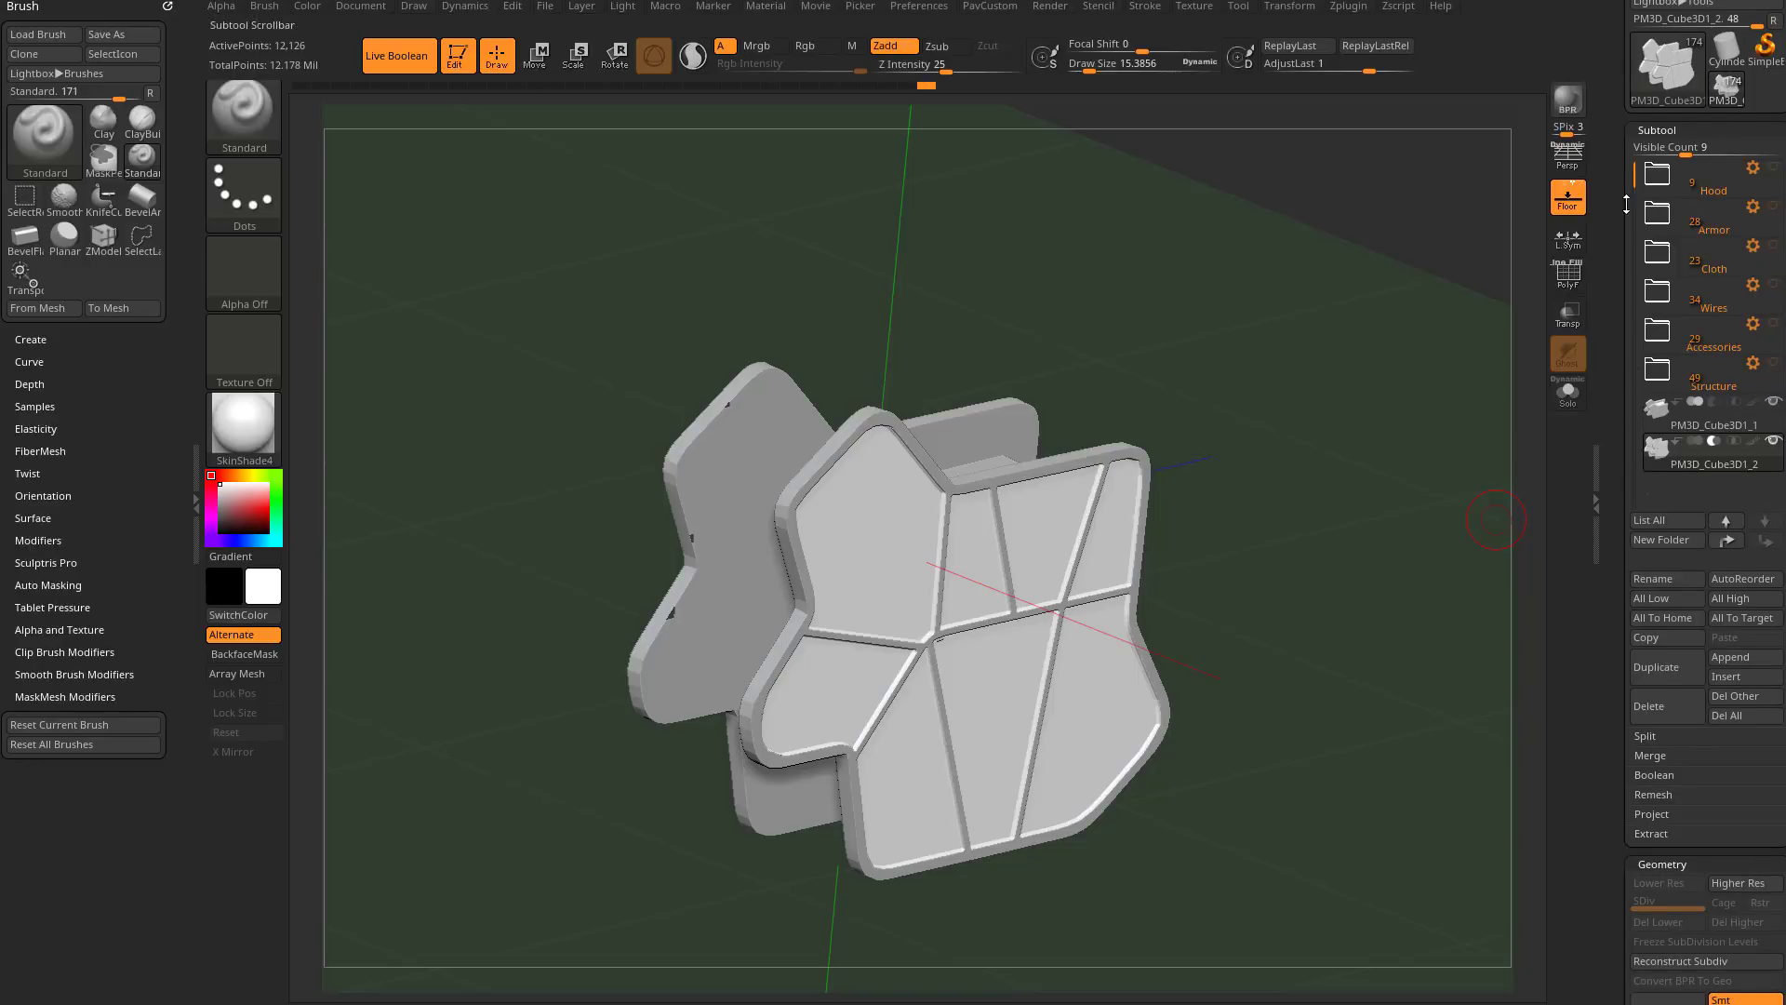
scroll(1646, 503, down, 5)
key(shift)
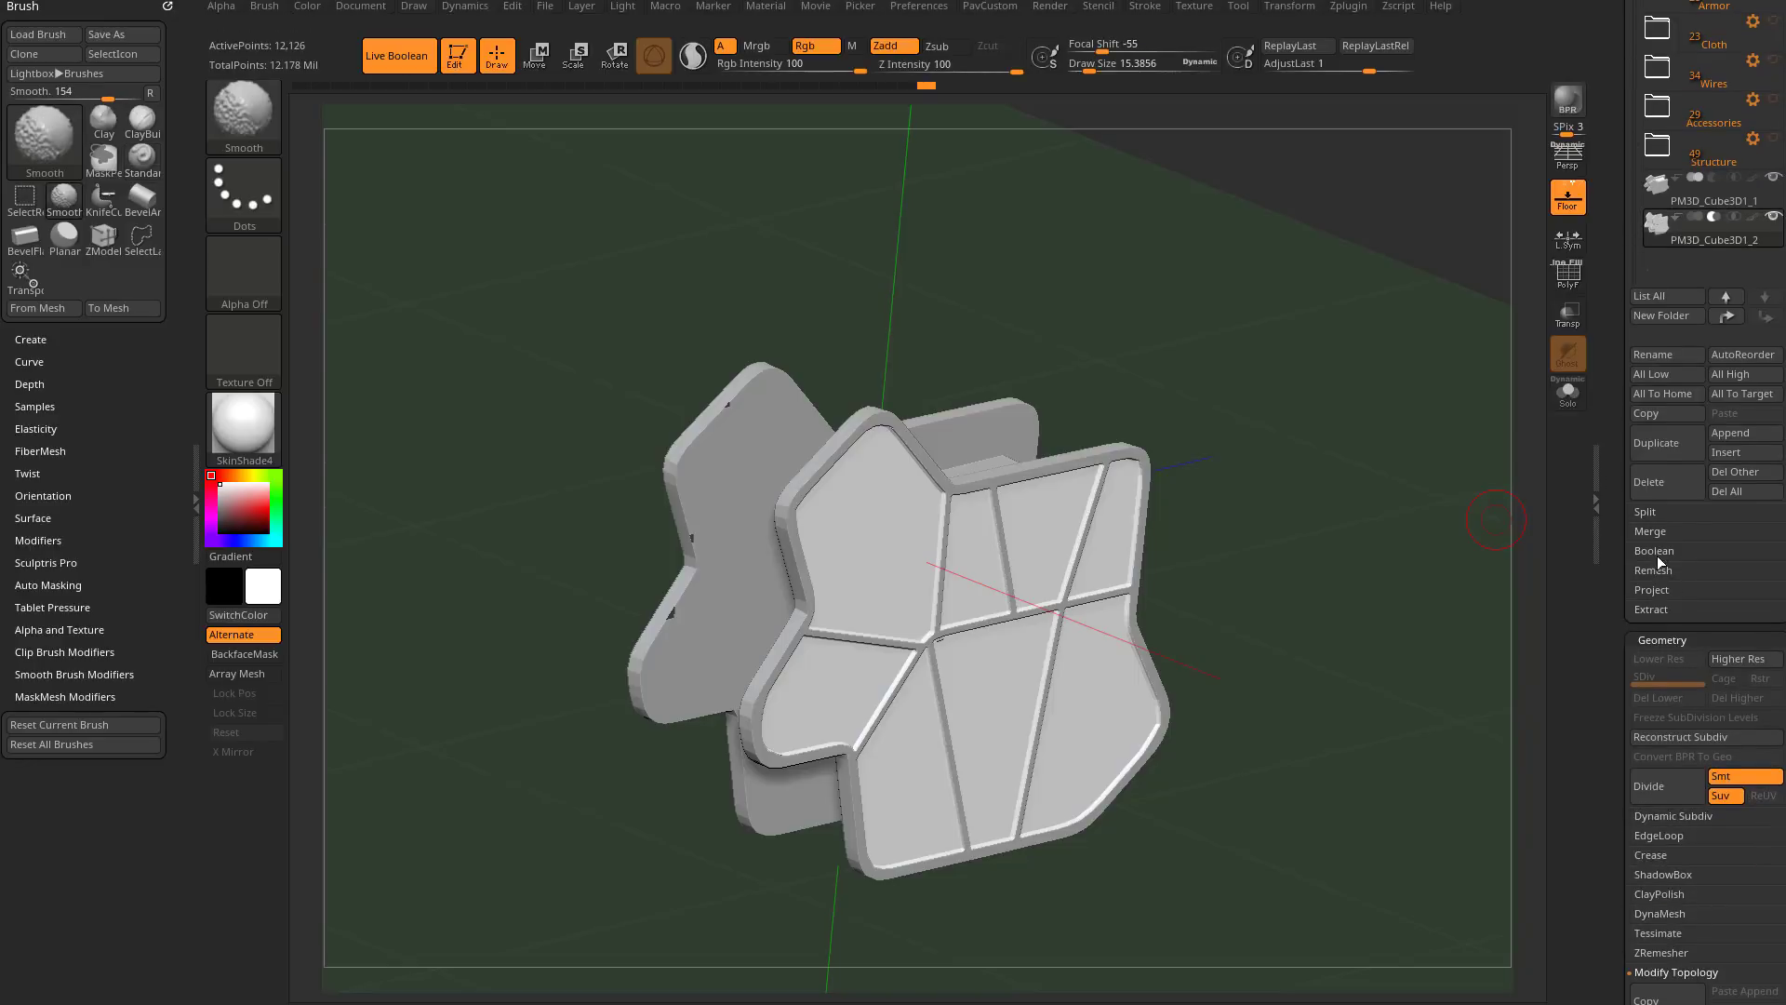
click(1658, 551)
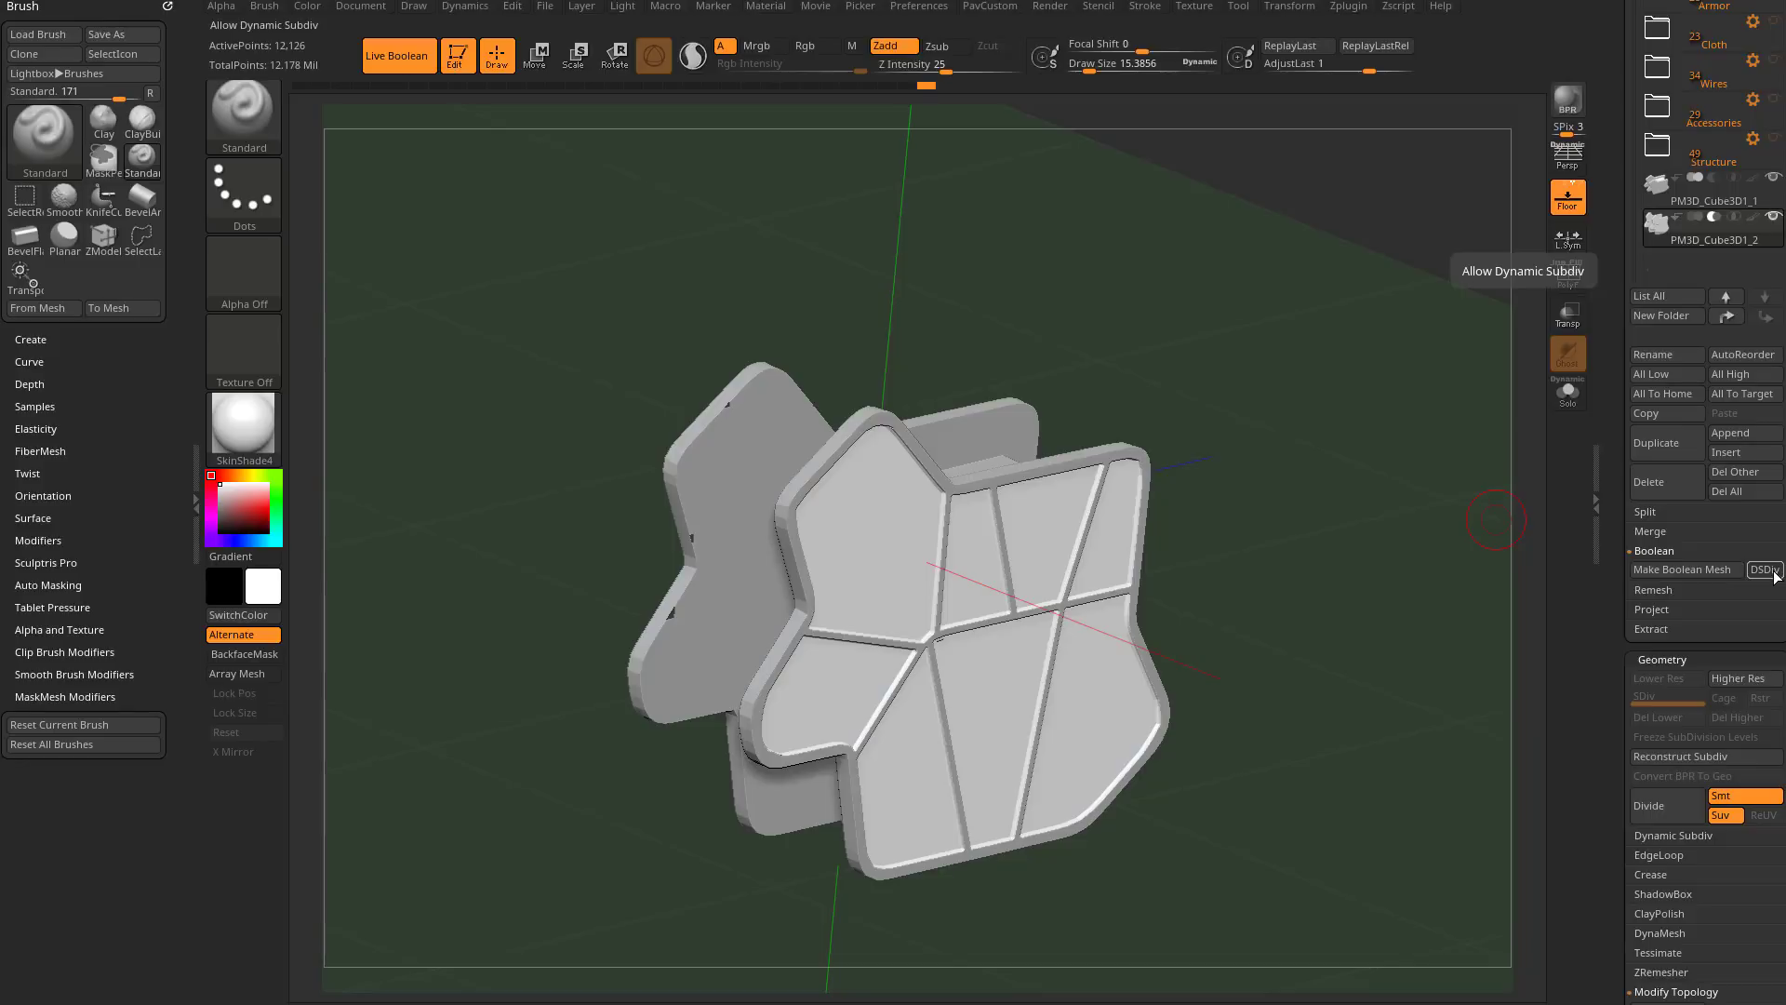
drag(1401, 553, 1610, 398)
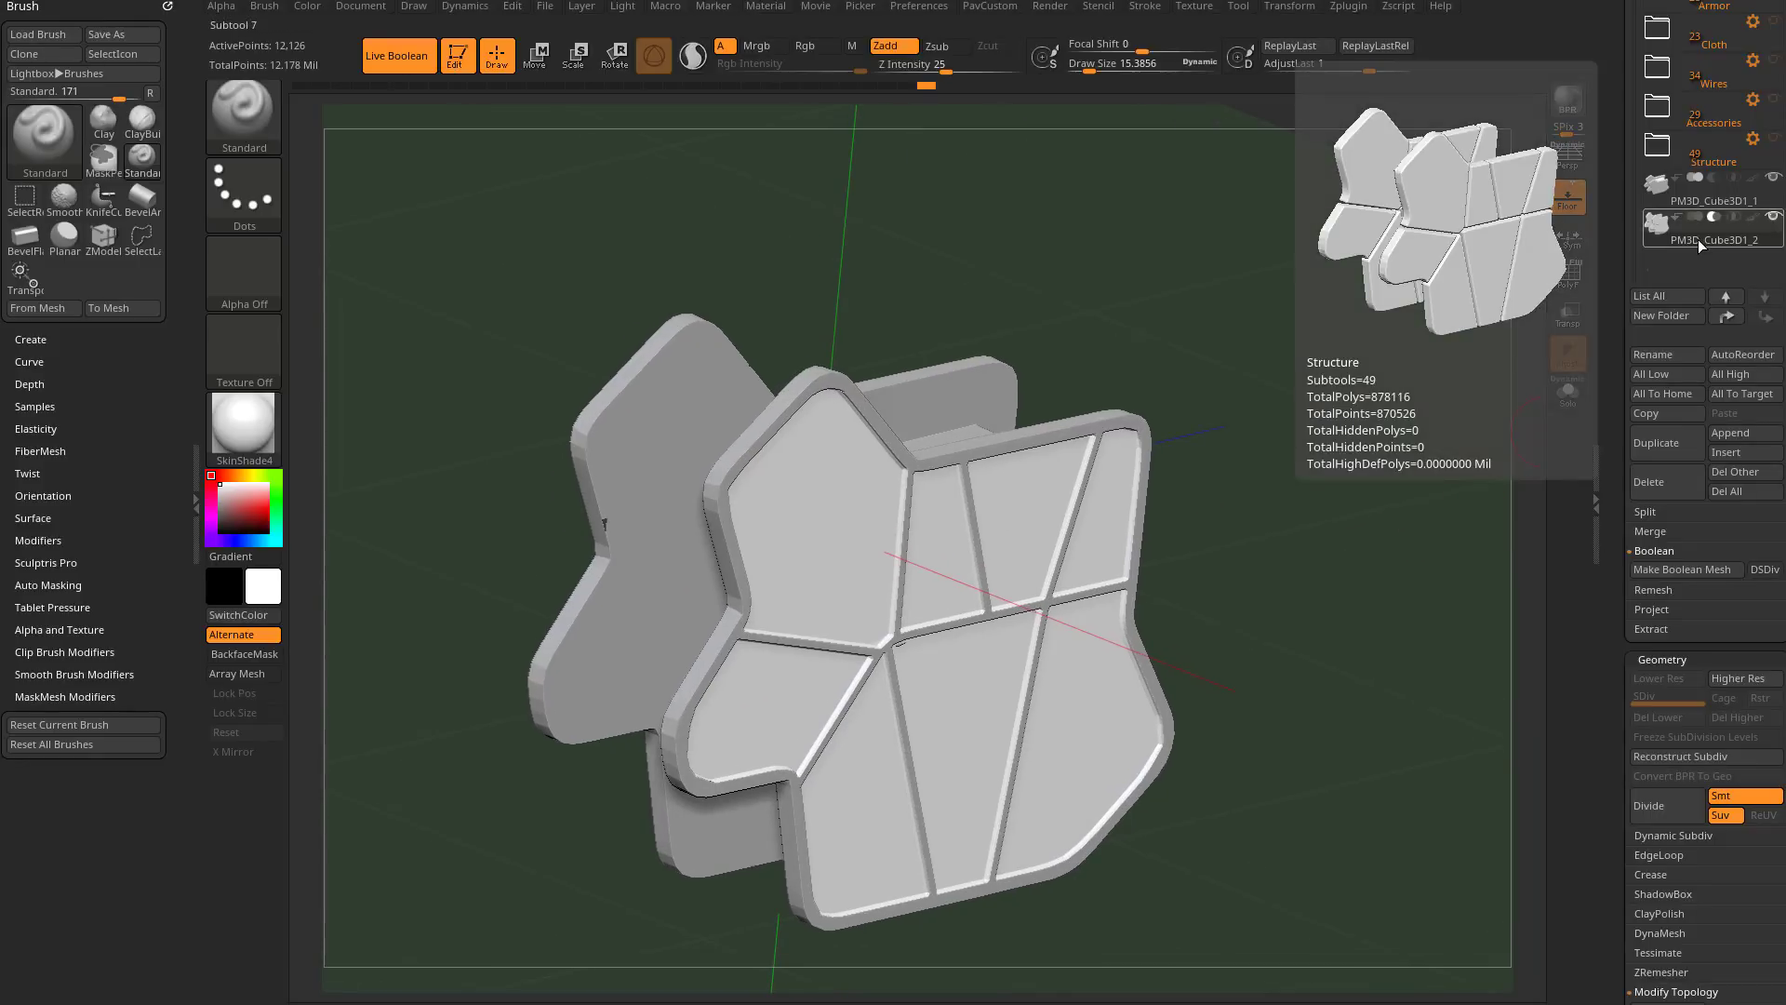
Step: Isolate the panels in Solo with PolyFrame on and crease their edges at a Crease Tolerance of 45
alt+drag(1382, 537, 1429, 523)
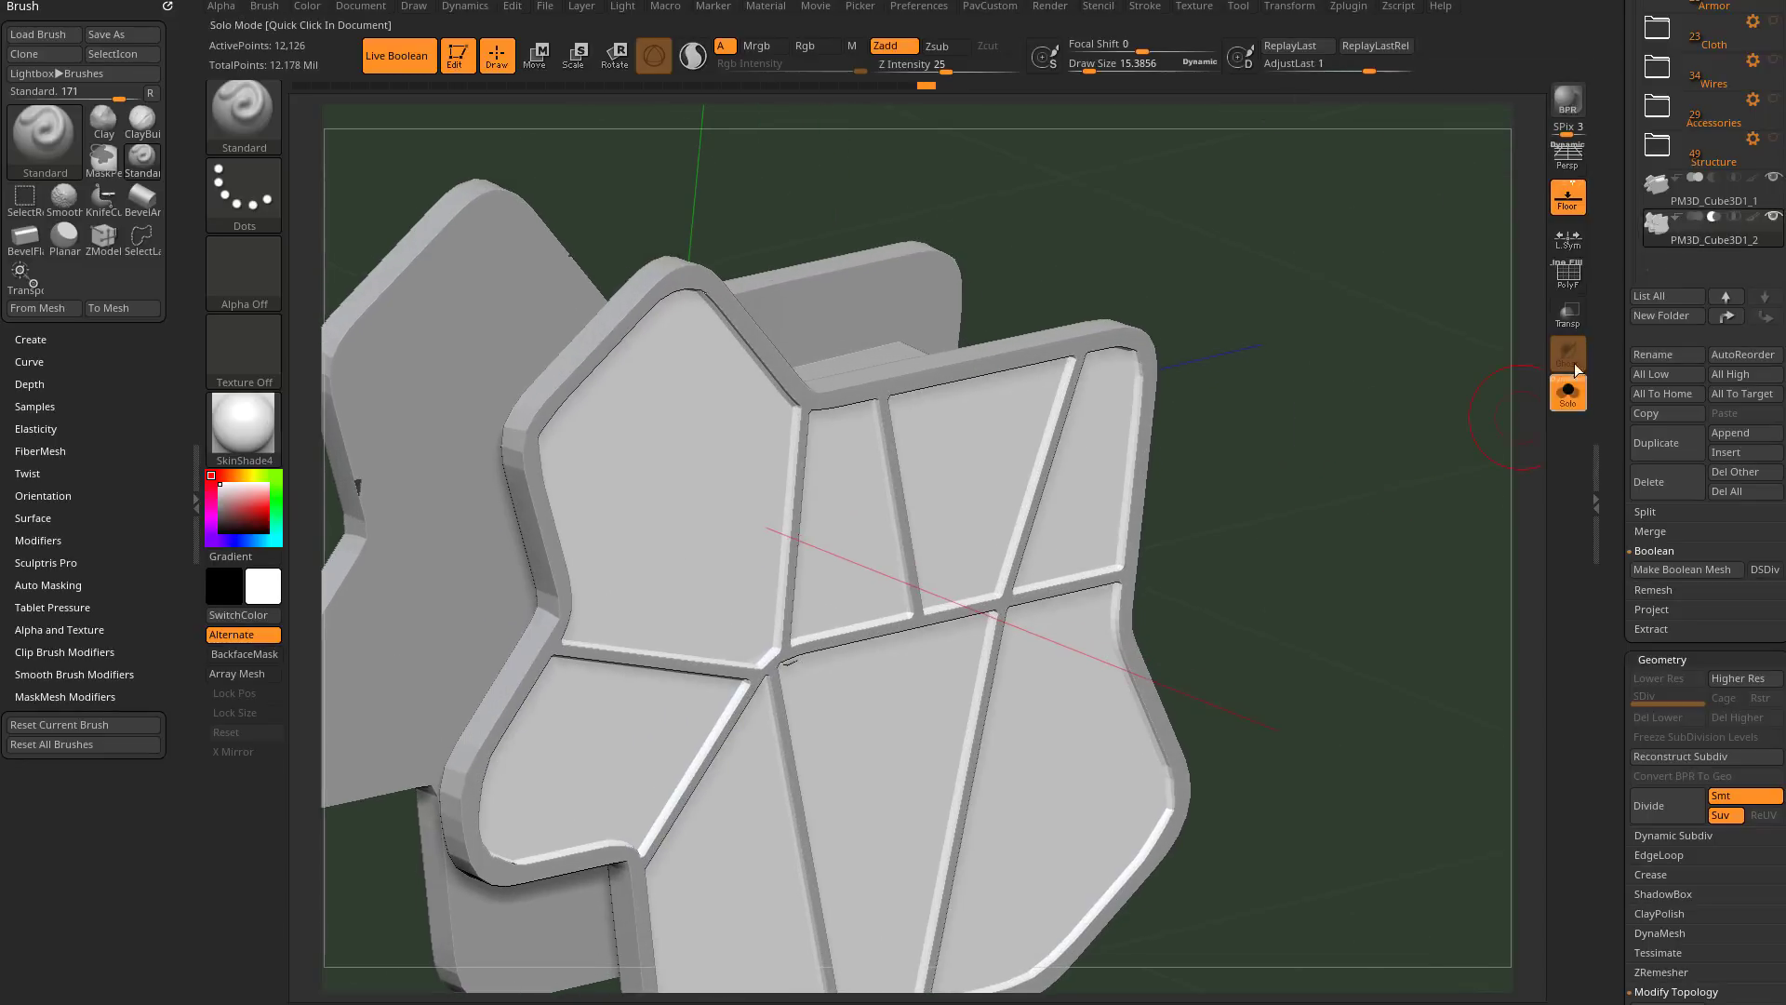
click(1567, 275)
click(1567, 390)
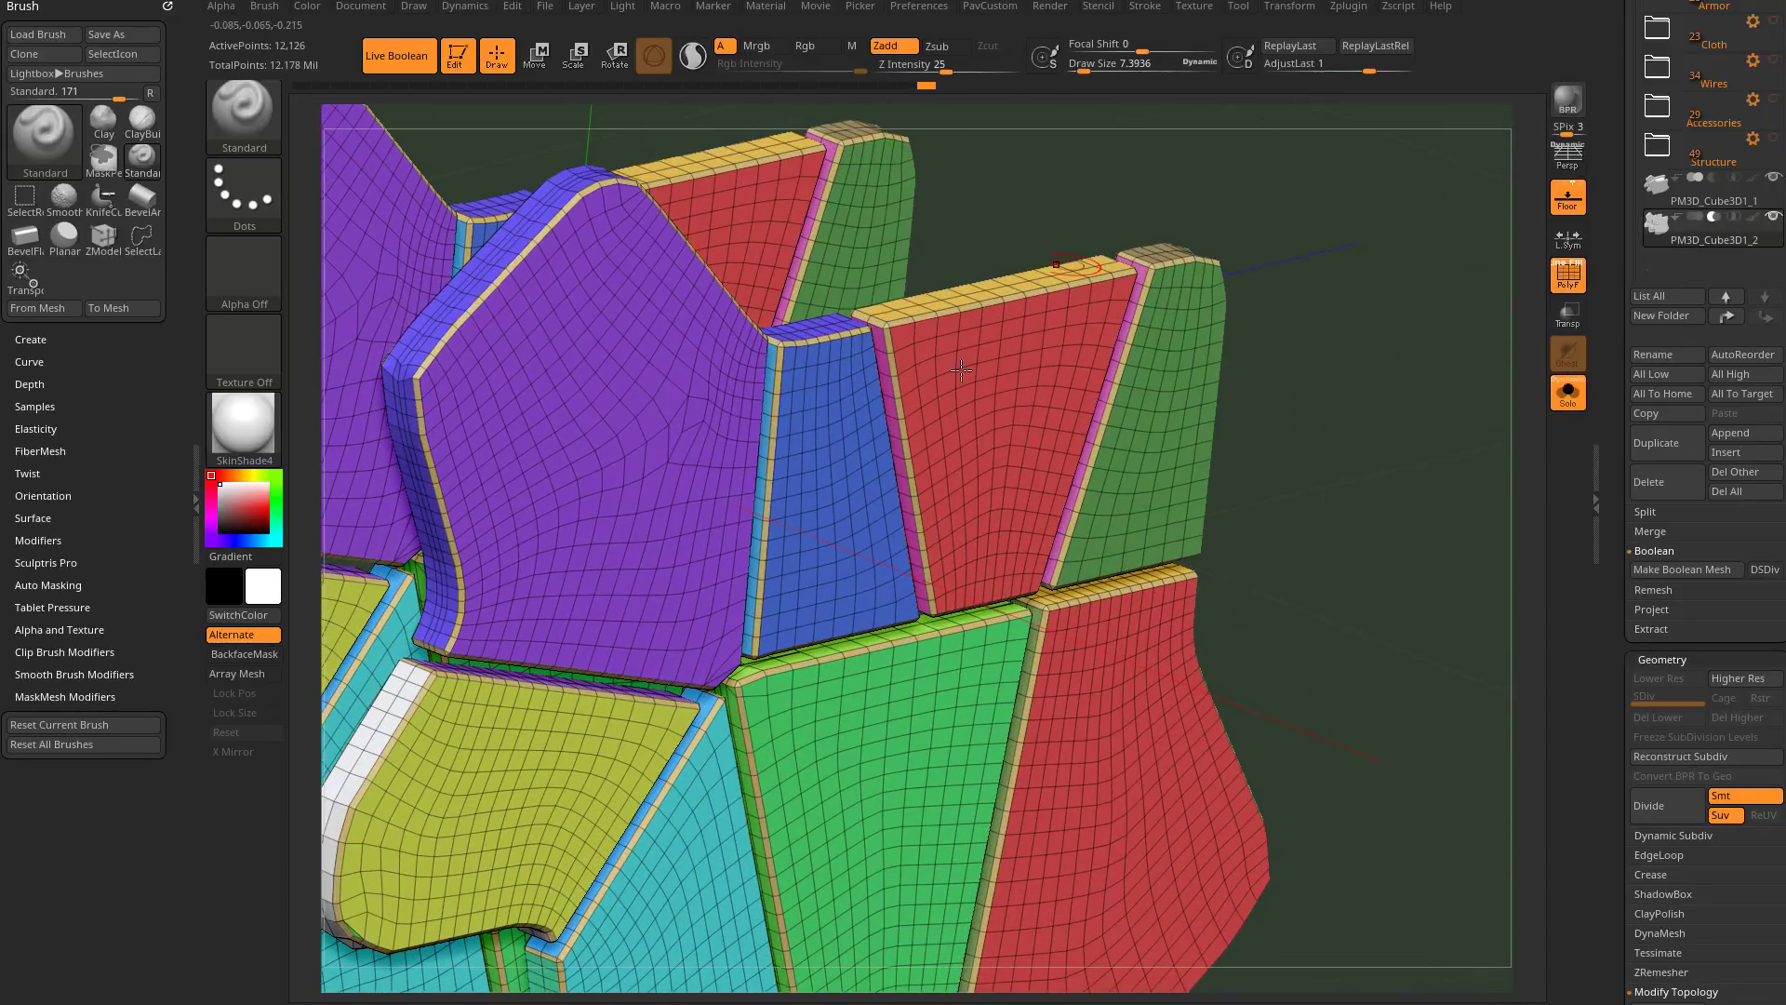
scroll(1675, 551, down, 5)
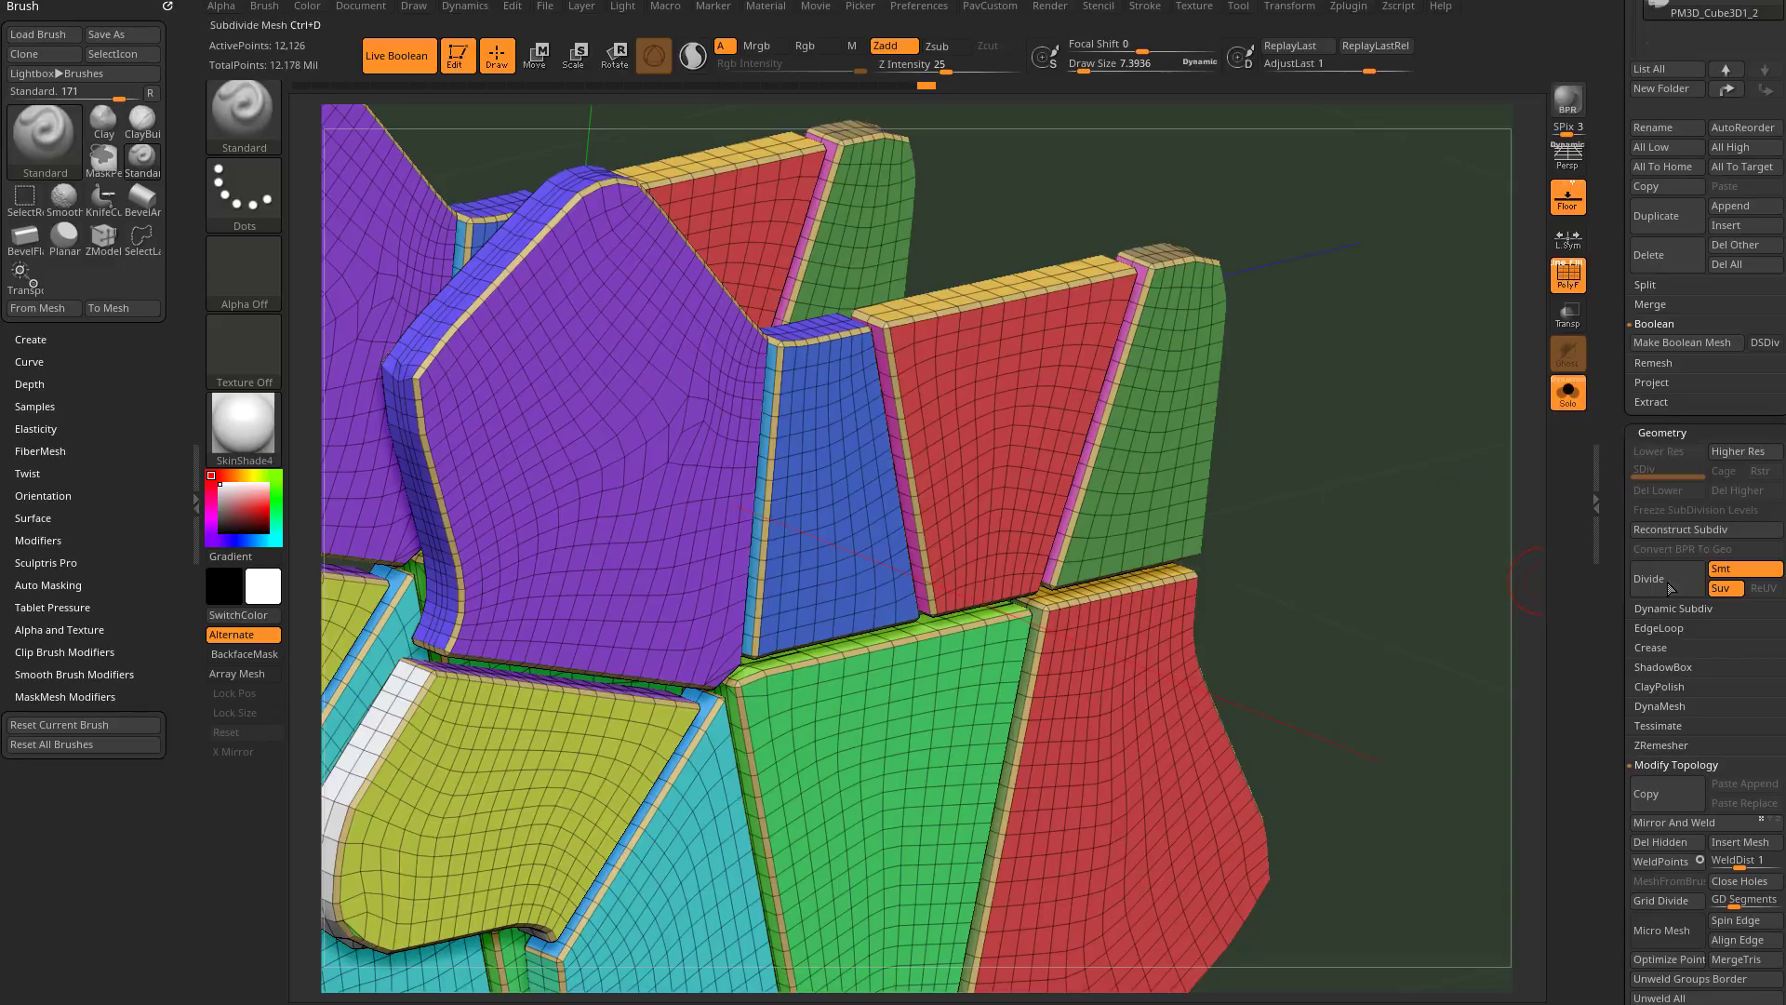
click(1650, 650)
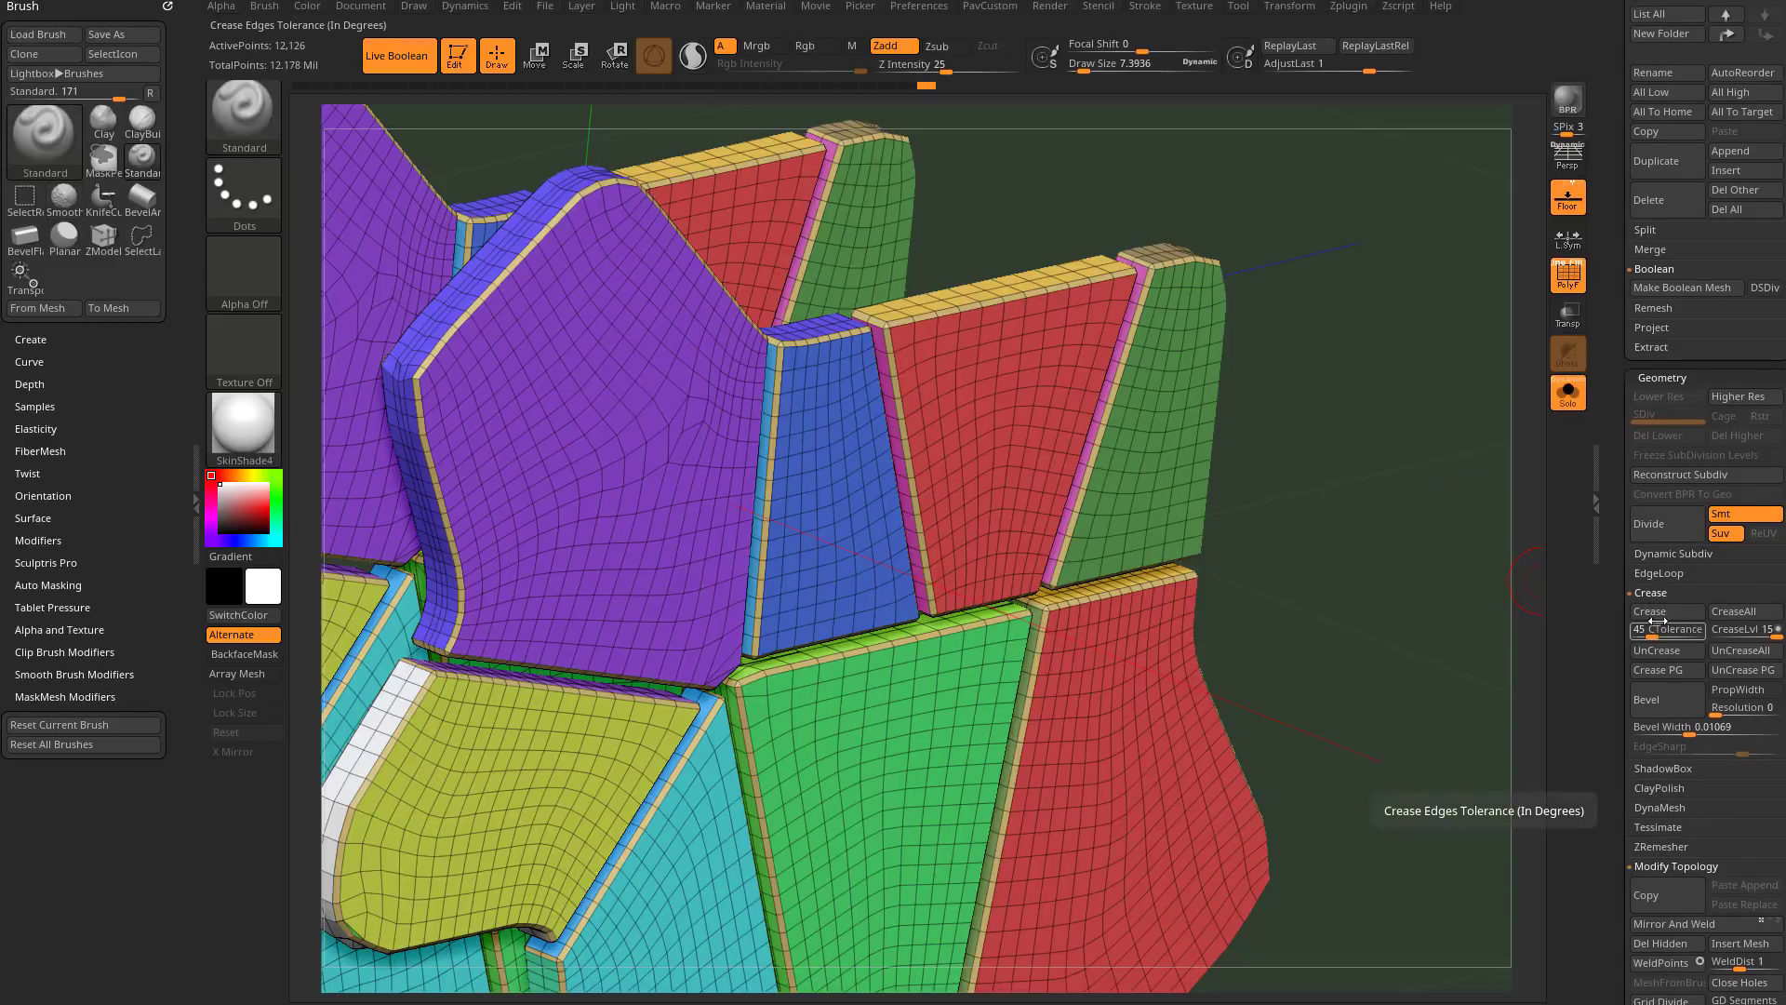
click(1651, 614)
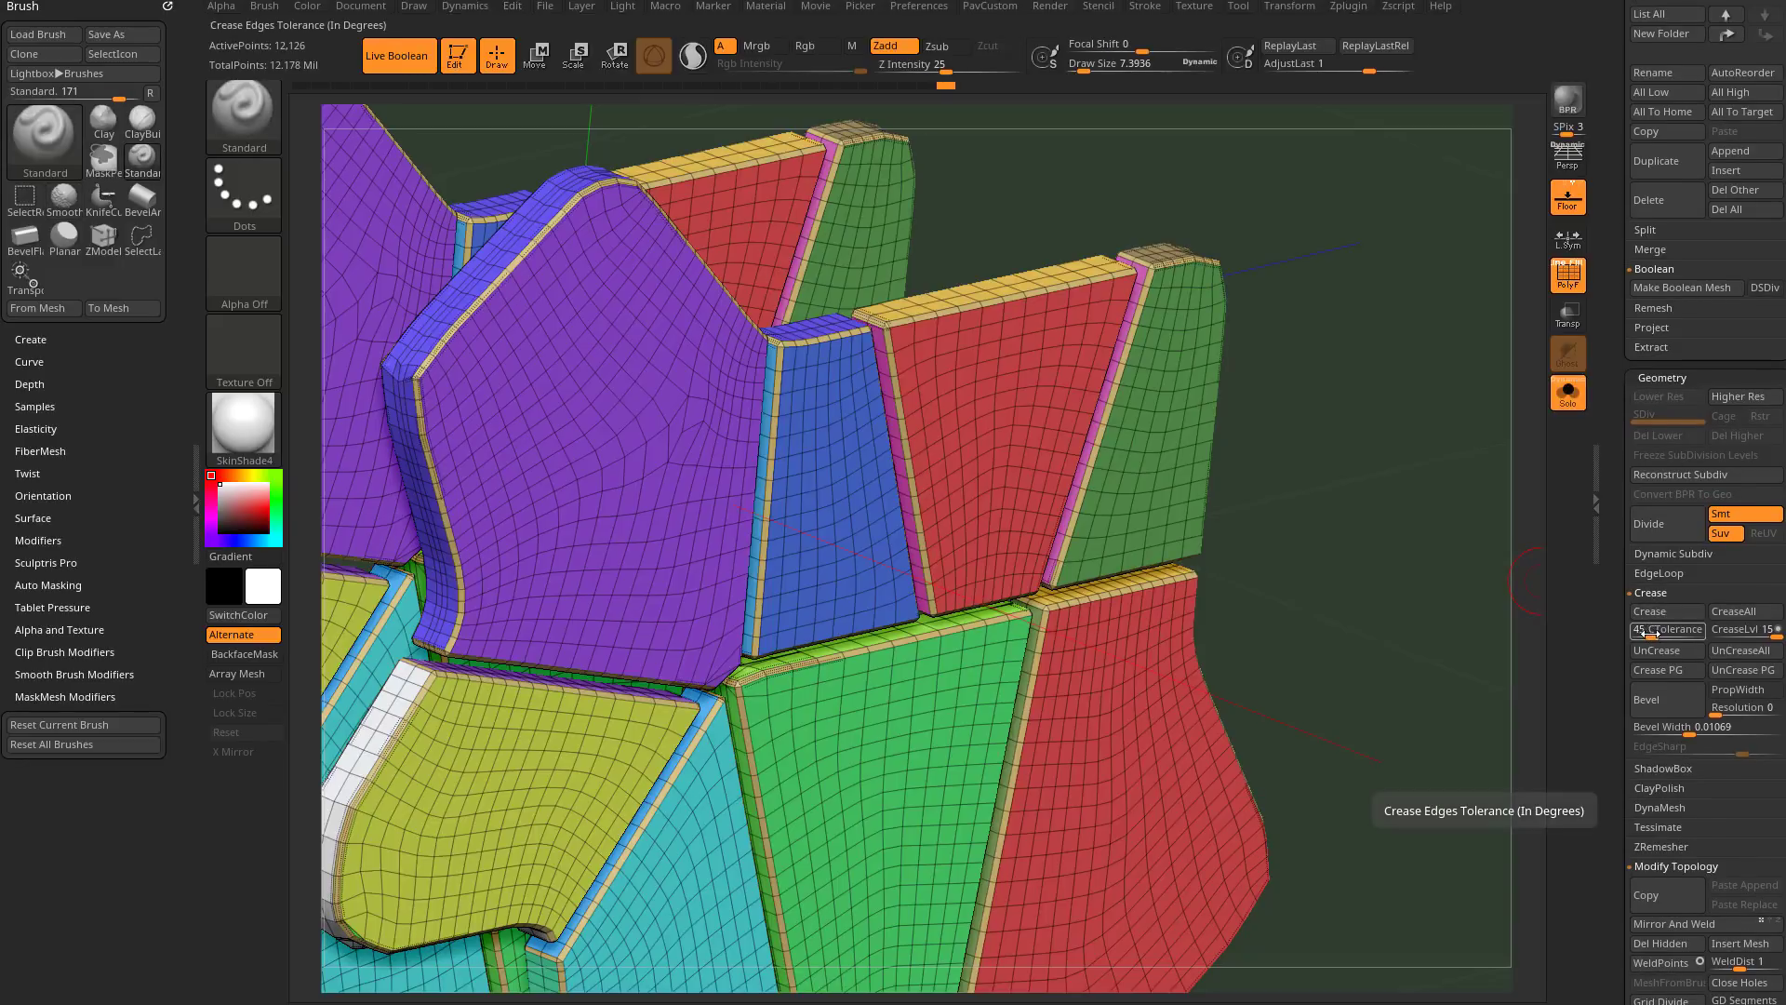
Step: Set Crease Tolerance to 25, crease the panels' edges again, and crease their polygroup borders
drag(1639, 639, 1645, 638)
click(1657, 615)
ctrl+right_drag(1460, 590, 1472, 641)
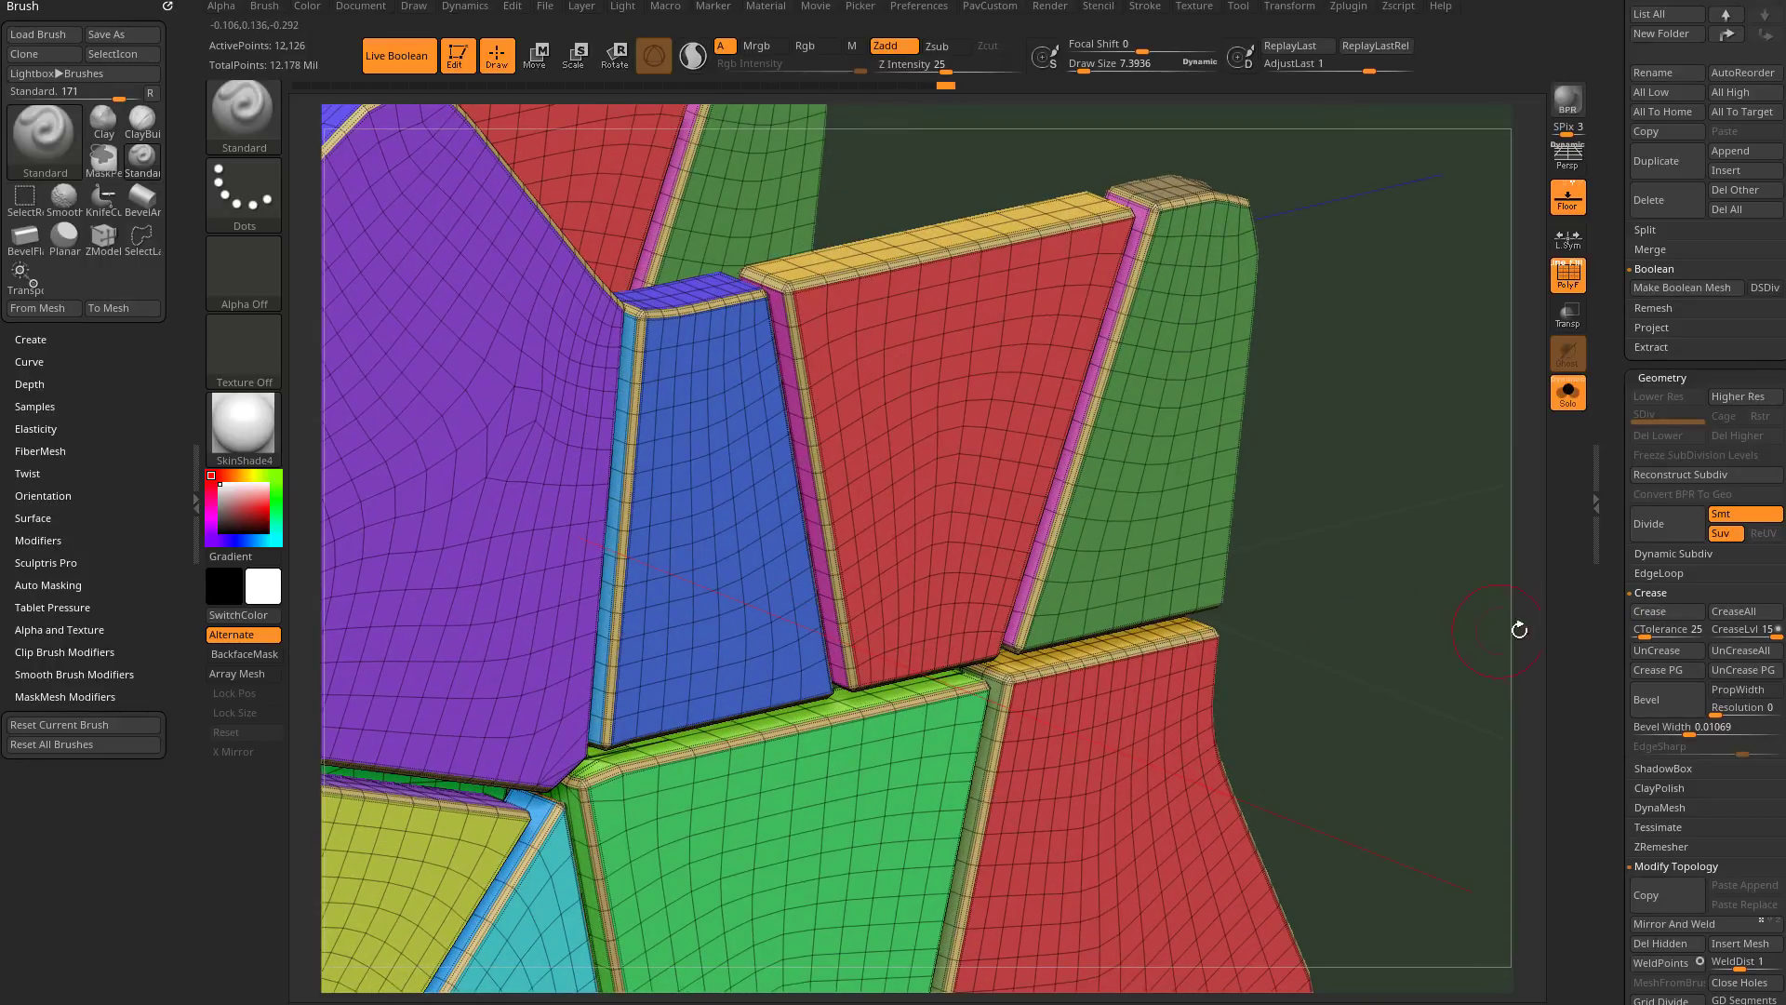
click(1680, 678)
ctrl+right_drag(1520, 691, 1561, 562)
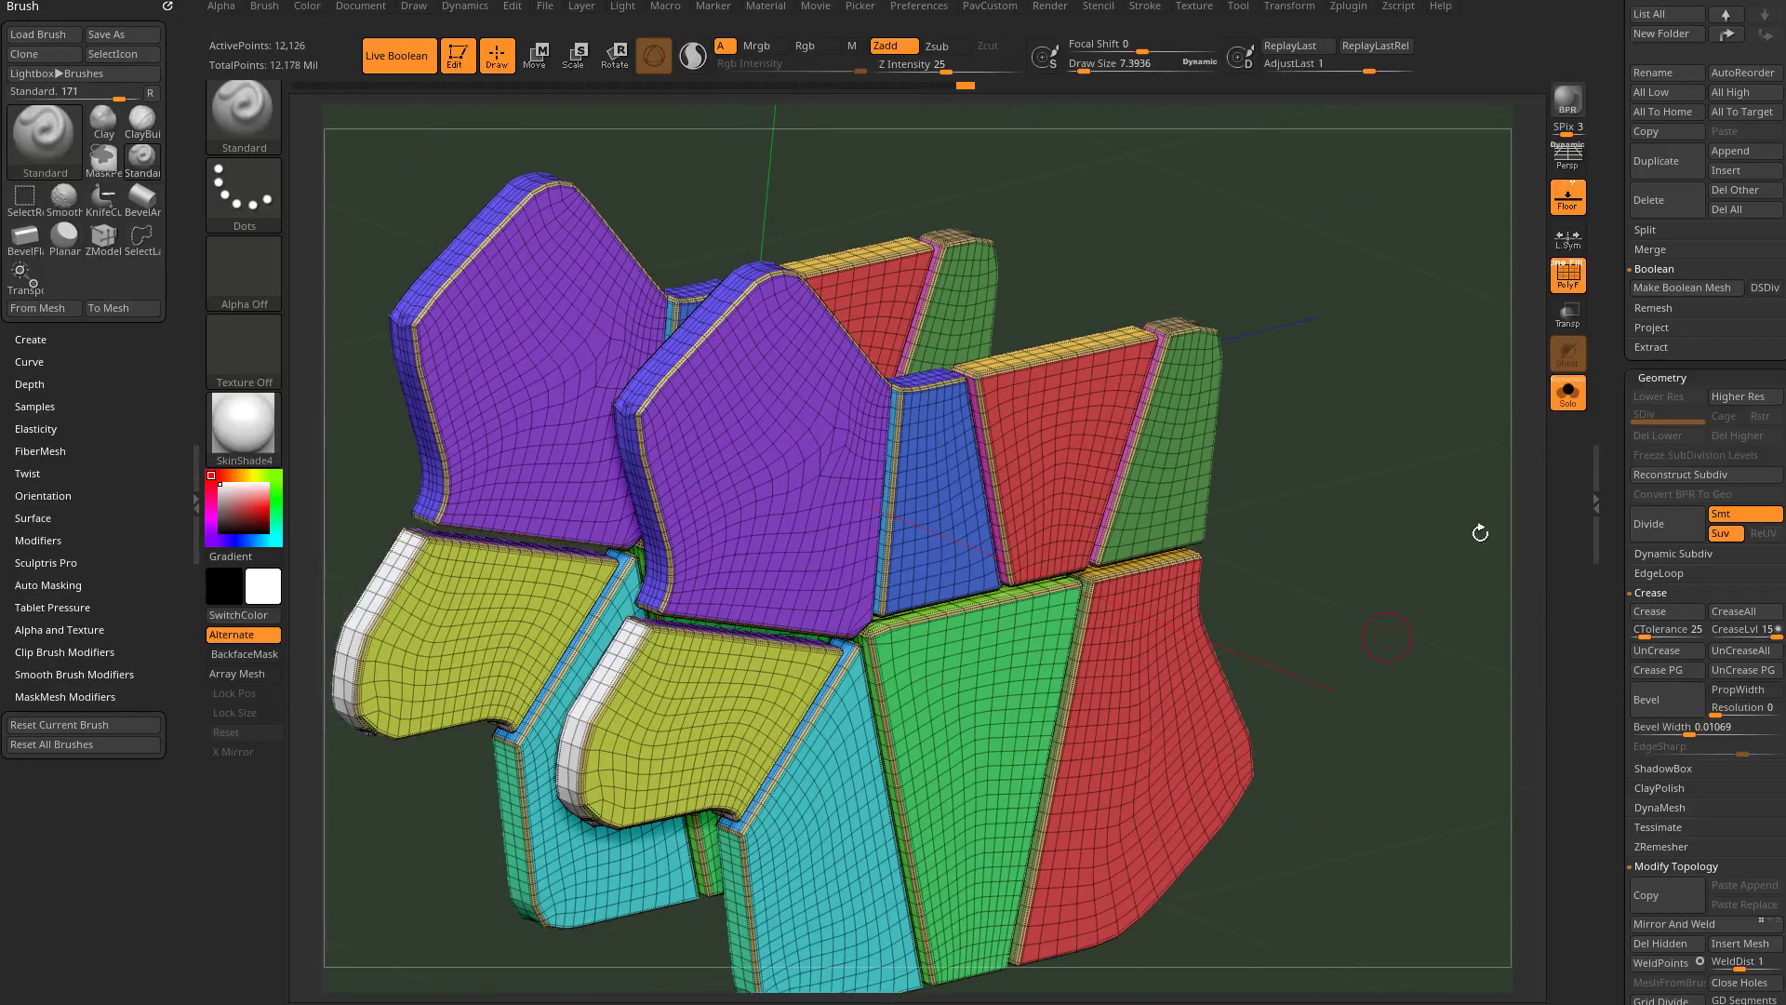
ctrl+right_drag(1442, 441, 1480, 574)
Step: Turn off PolyFrame and activate Dynamic Subdiv on the panels, accepting Always YES for auto-activation
click(1556, 284)
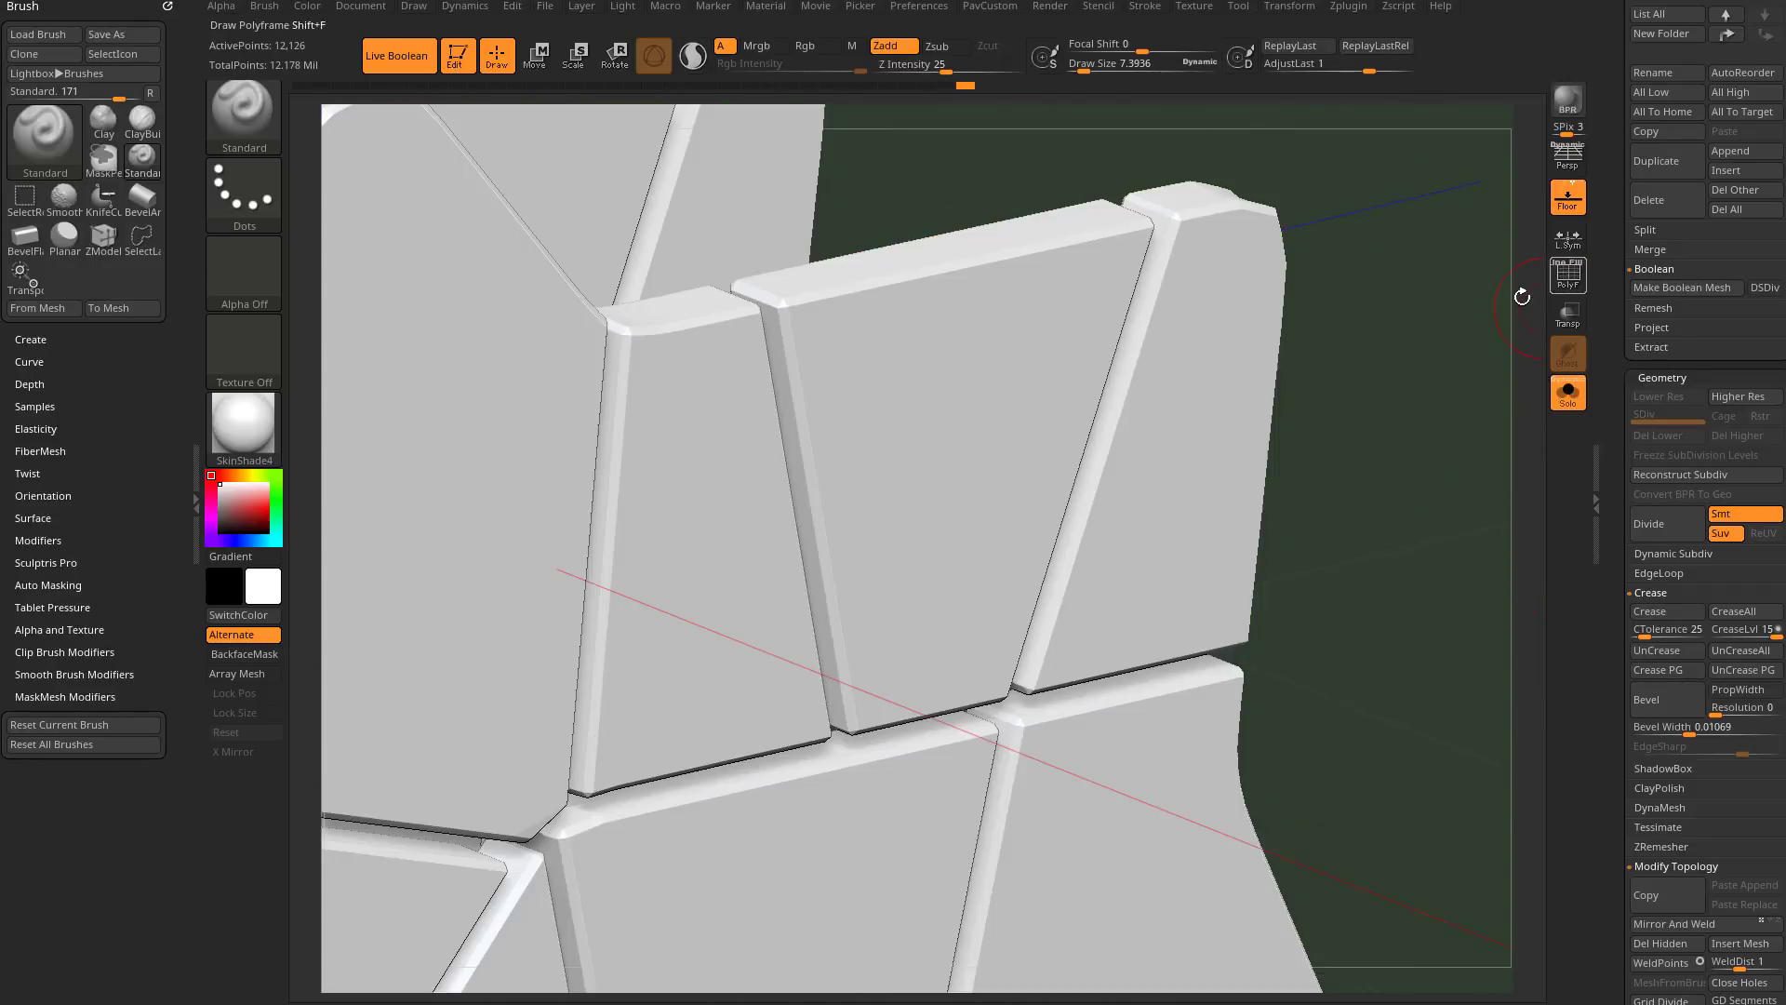
key(d)
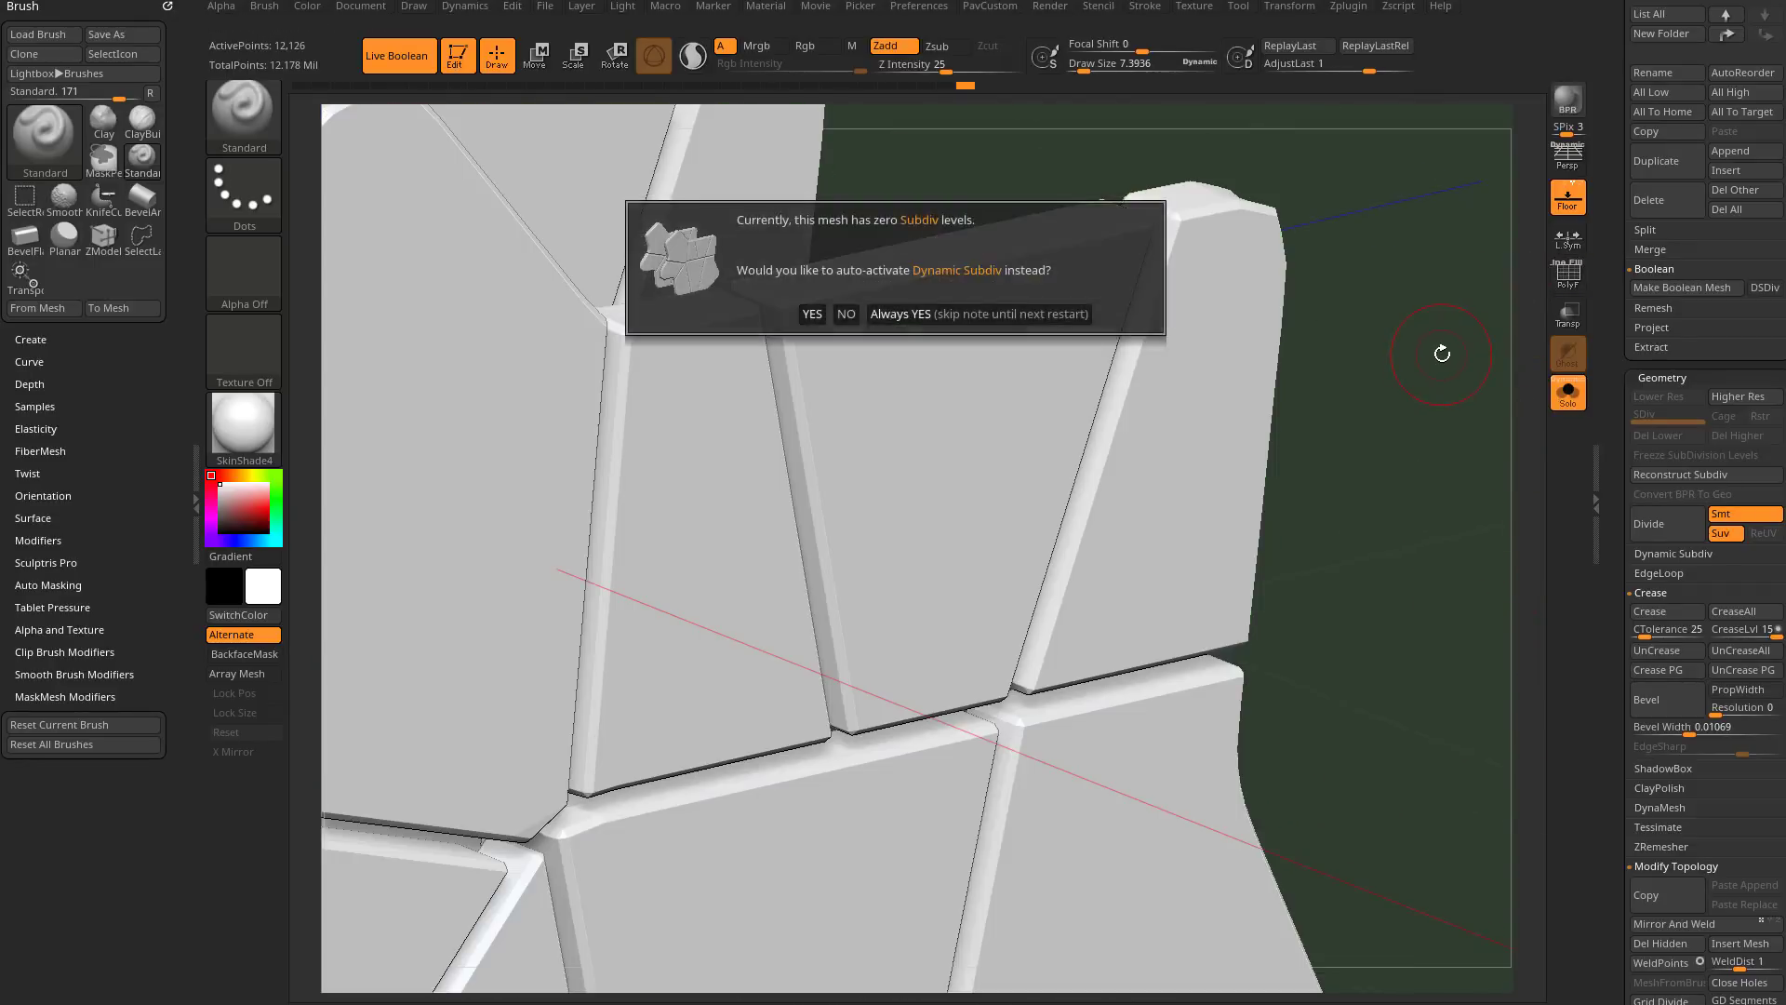
click(1038, 319)
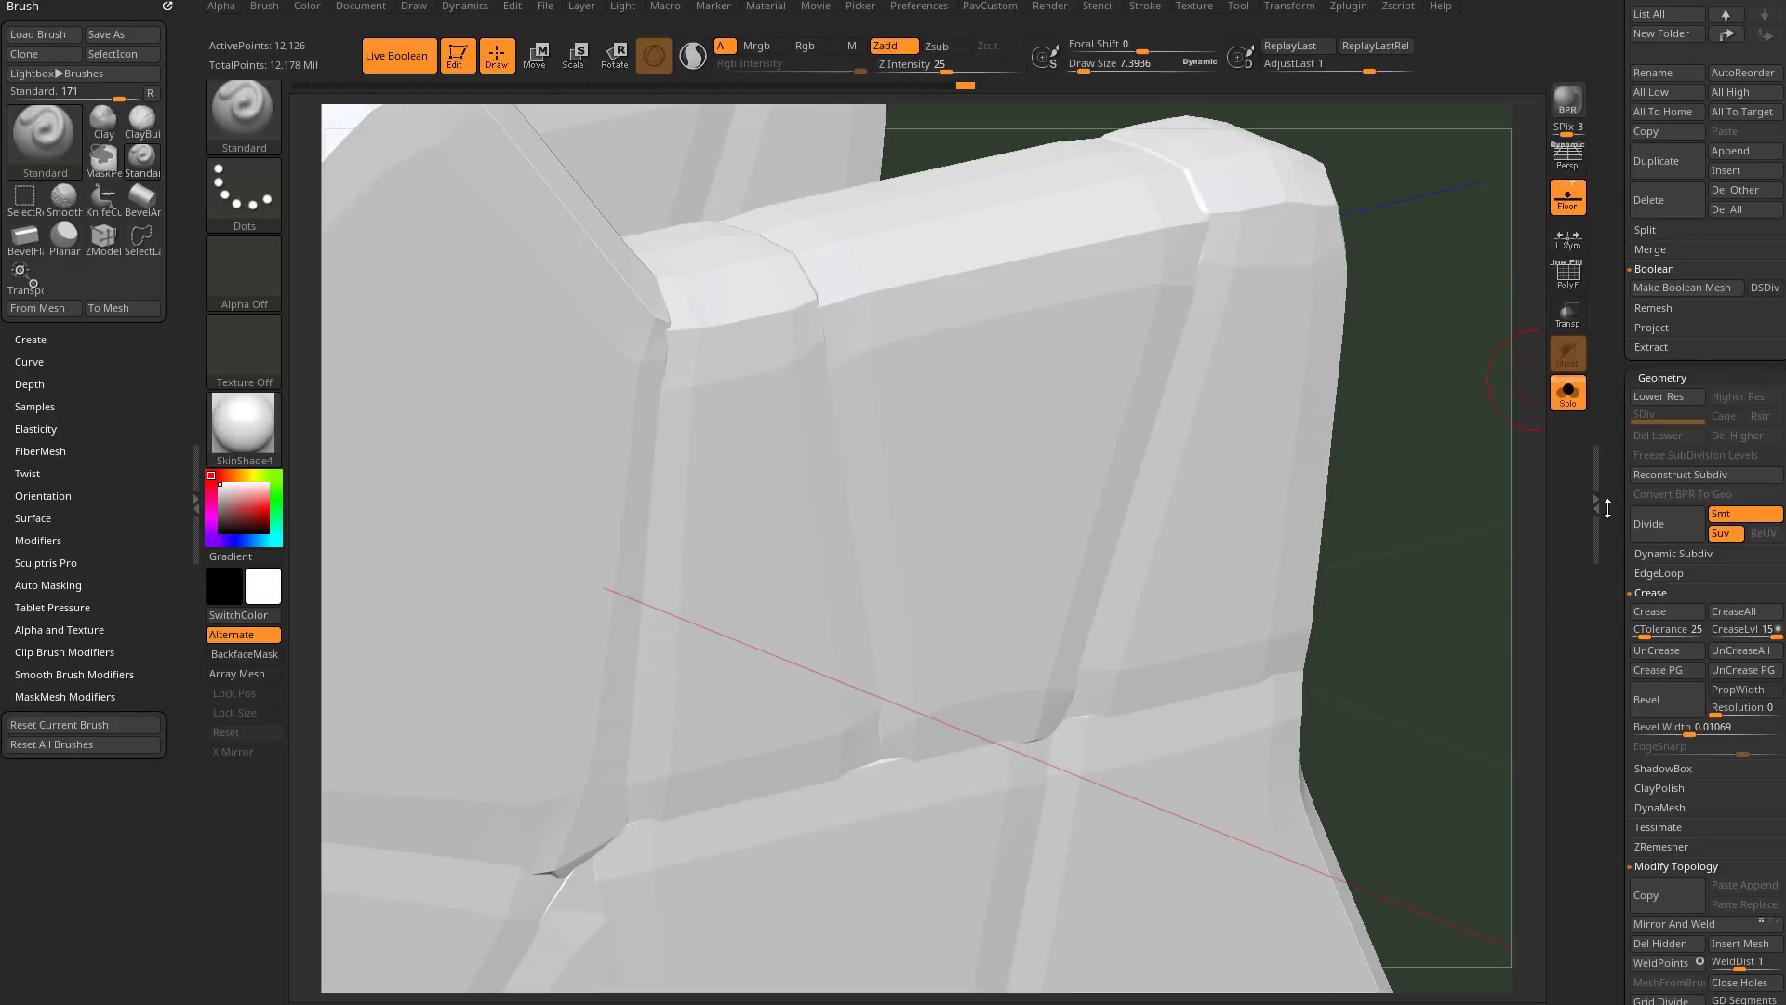
Step: Set the panels' Dynamic Subdiv Thickness to 0 and check the smoothed bevels
scroll(1607, 503, down, 5)
key(shift)
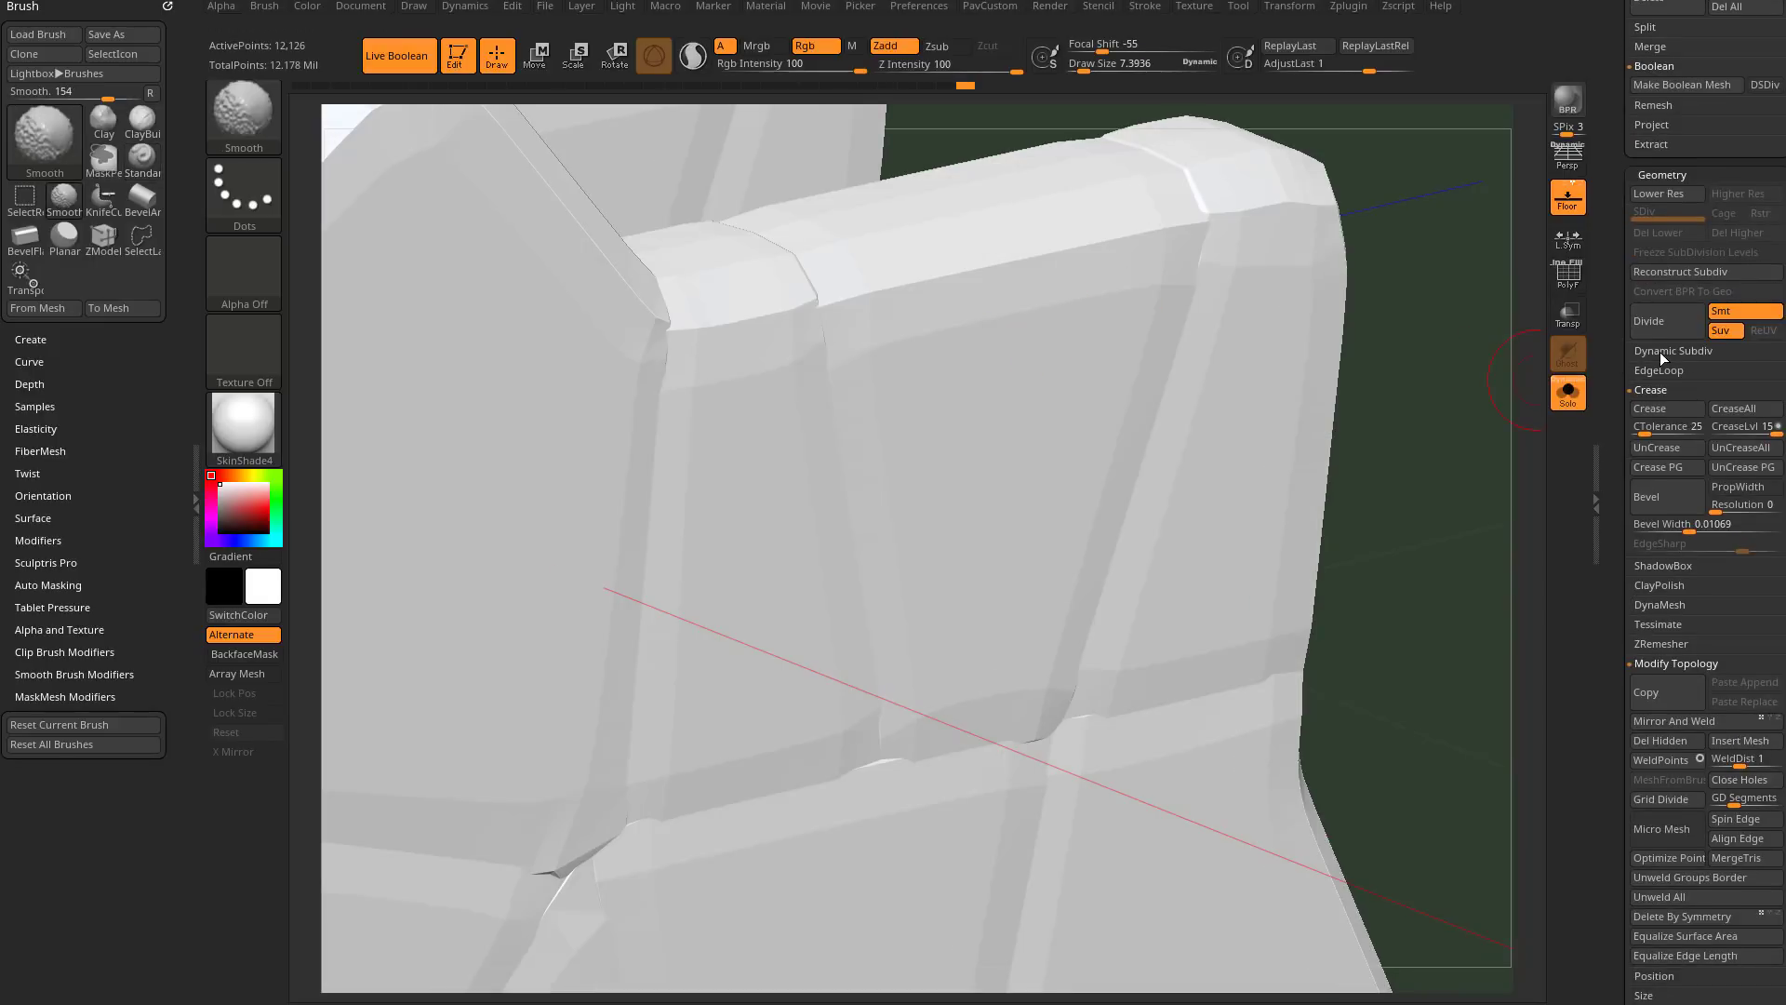
click(1669, 351)
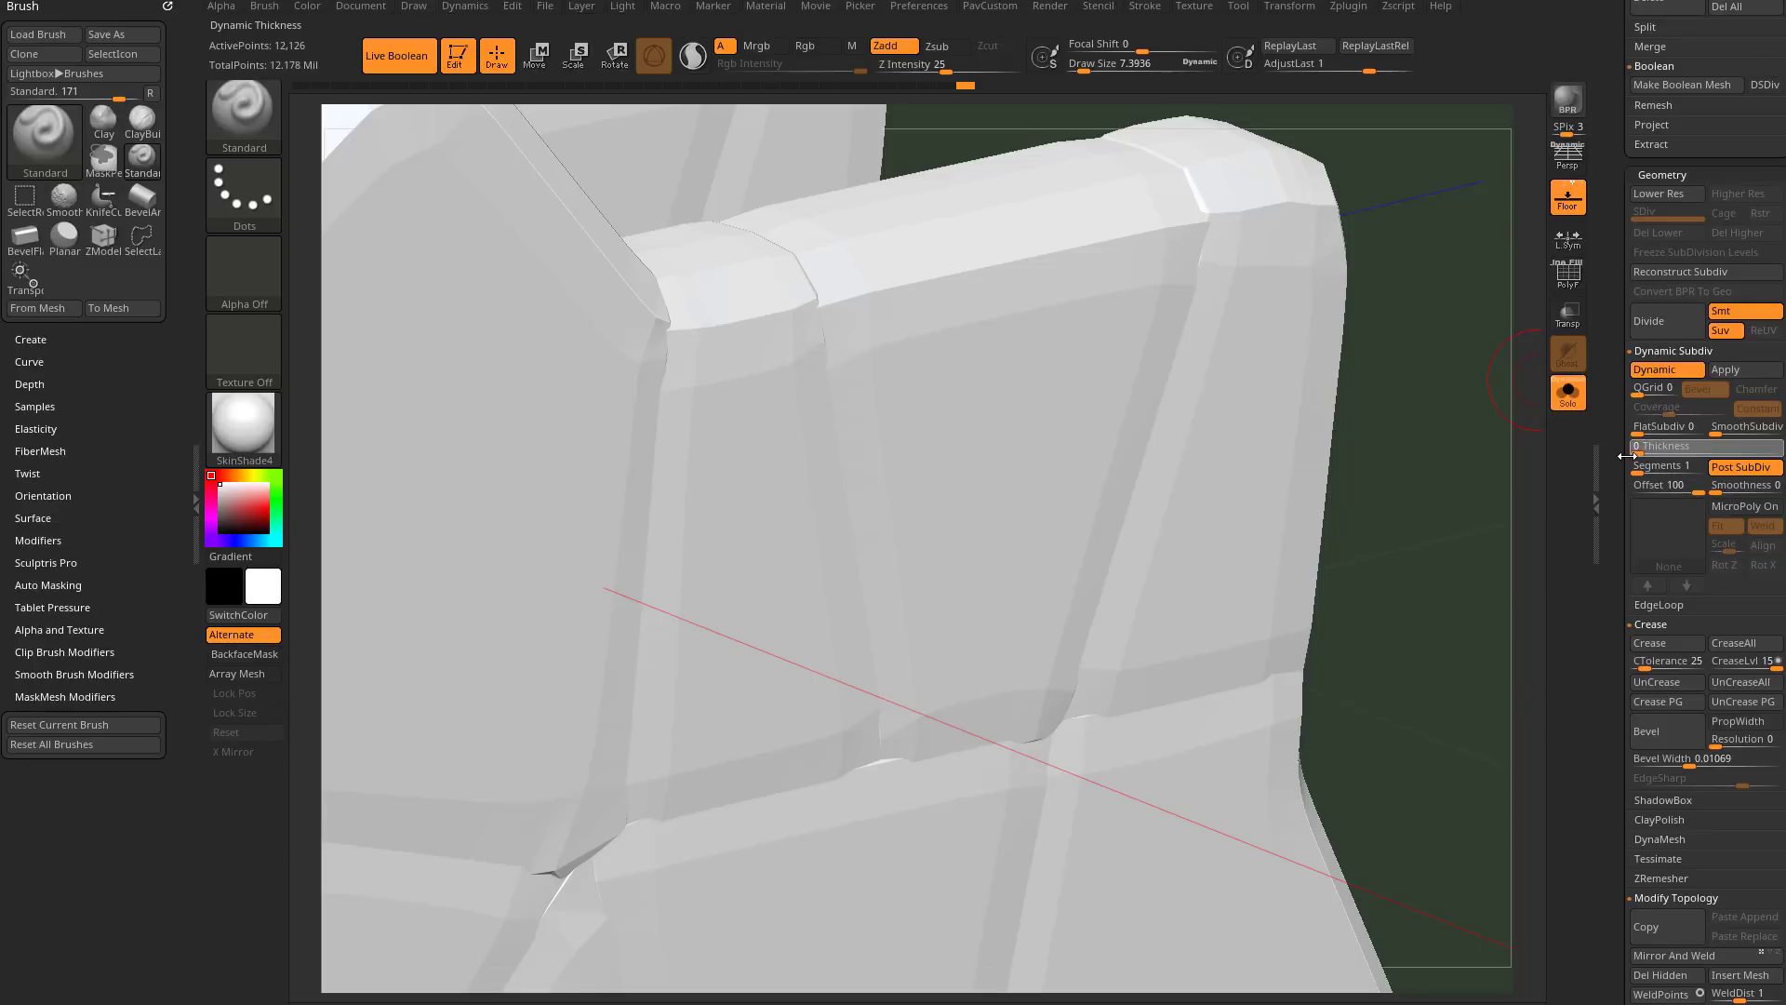
drag(1627, 456, 1619, 457)
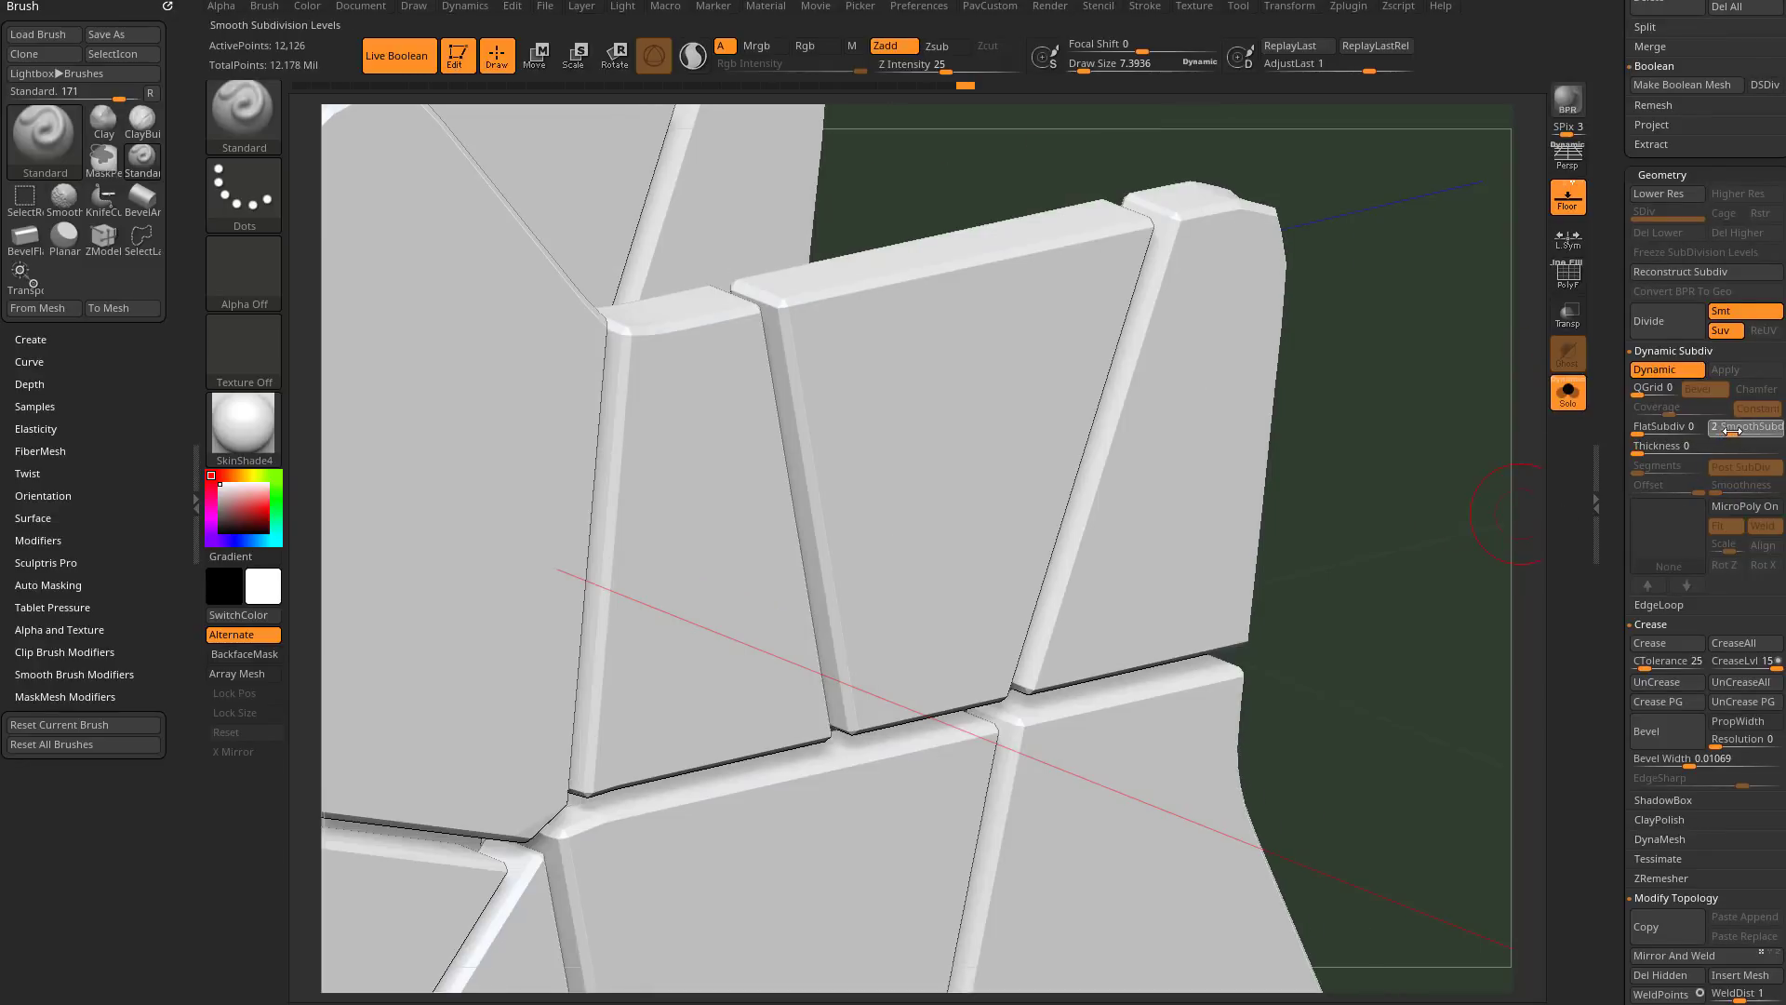
drag(1505, 516, 1437, 400)
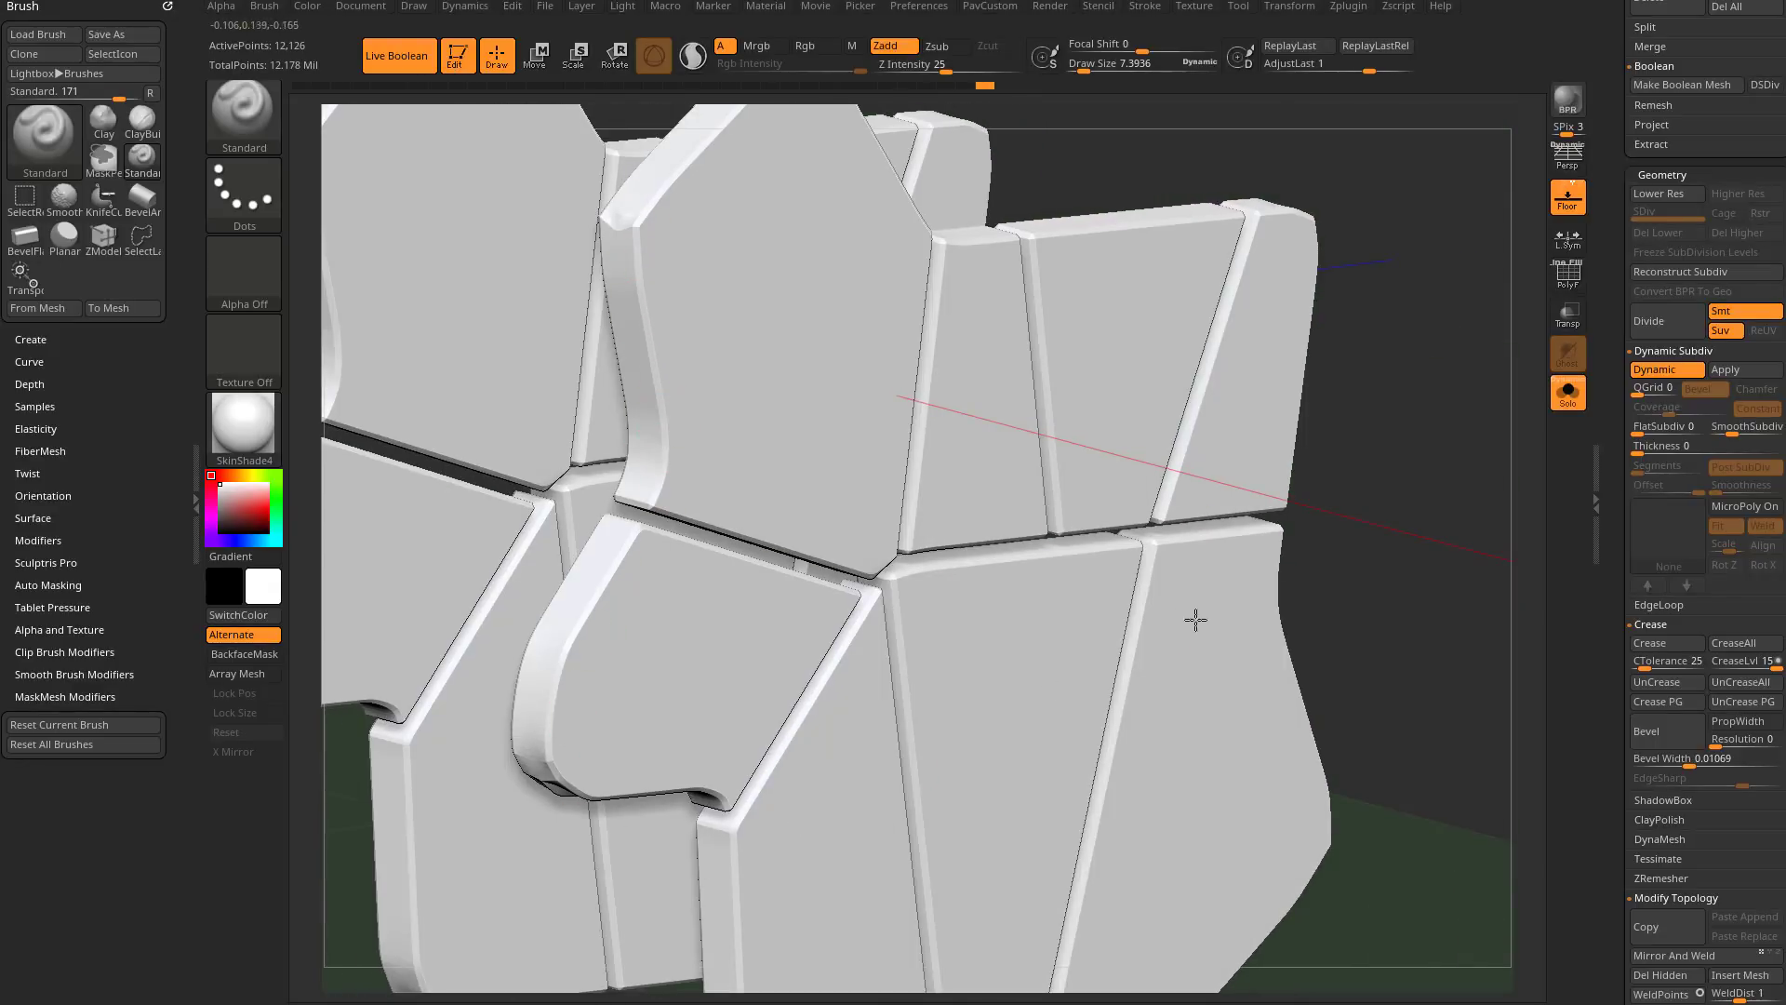
Step: With PolyFrame on, use ZModeler's edge Crease action with EdgeLoop Complete, then EdgeLoop Partial, to adjust creasing at the purple panel's corner
click(1569, 279)
mouse_move(1475, 402)
mouse_down()
mouse_move(1368, 449)
mouse_move(1467, 458)
mouse_move(1515, 598)
mouse_move(1458, 569)
mouse_up()
drag(1361, 490, 1475, 507)
key(b)
key(z)
key(m)
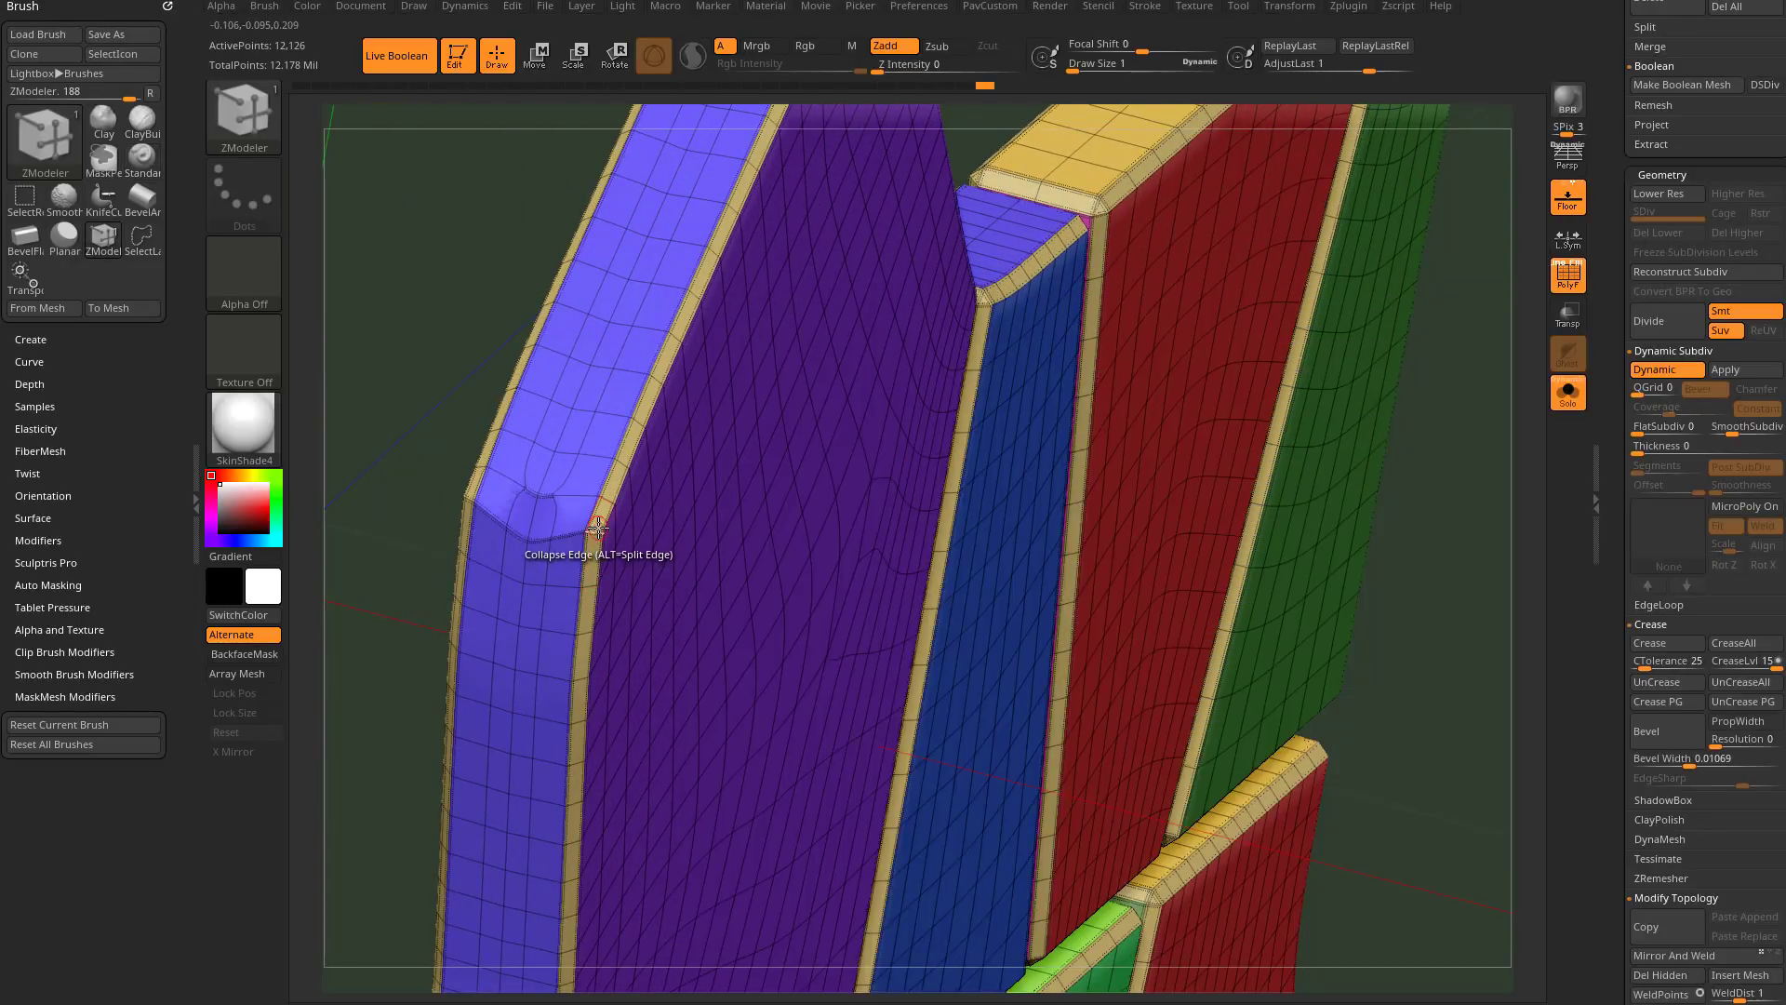
key(space)
click(410, 562)
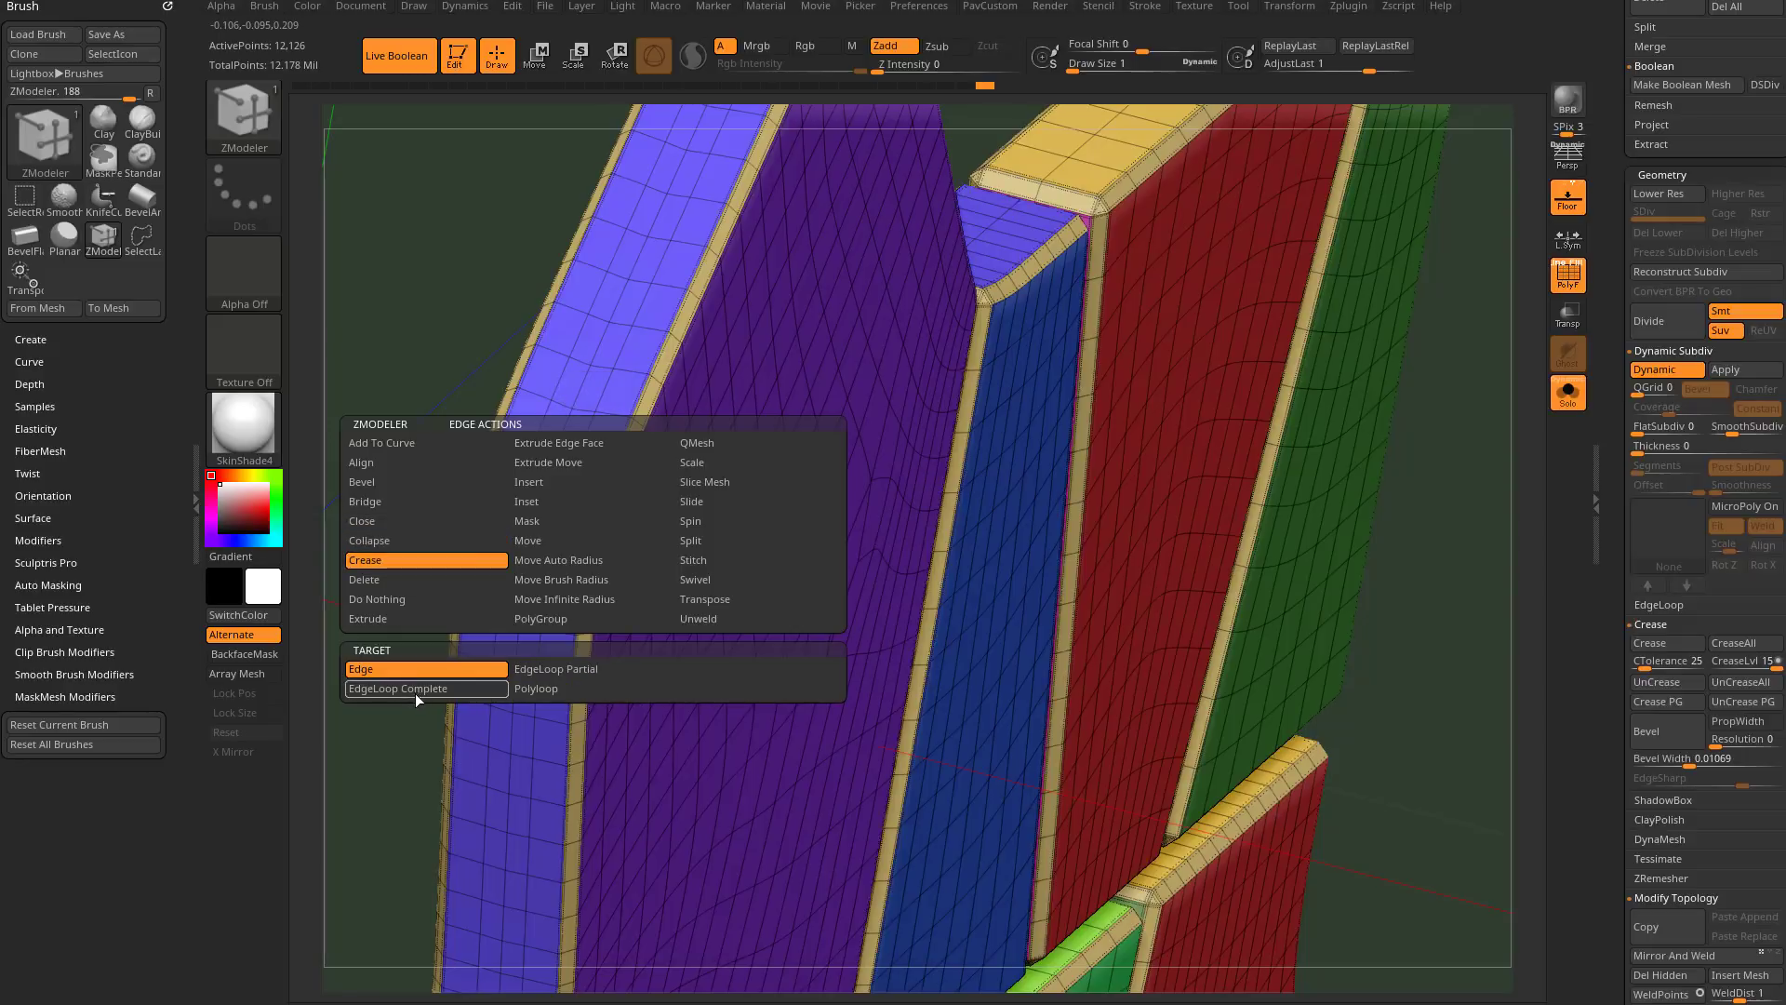
click(432, 687)
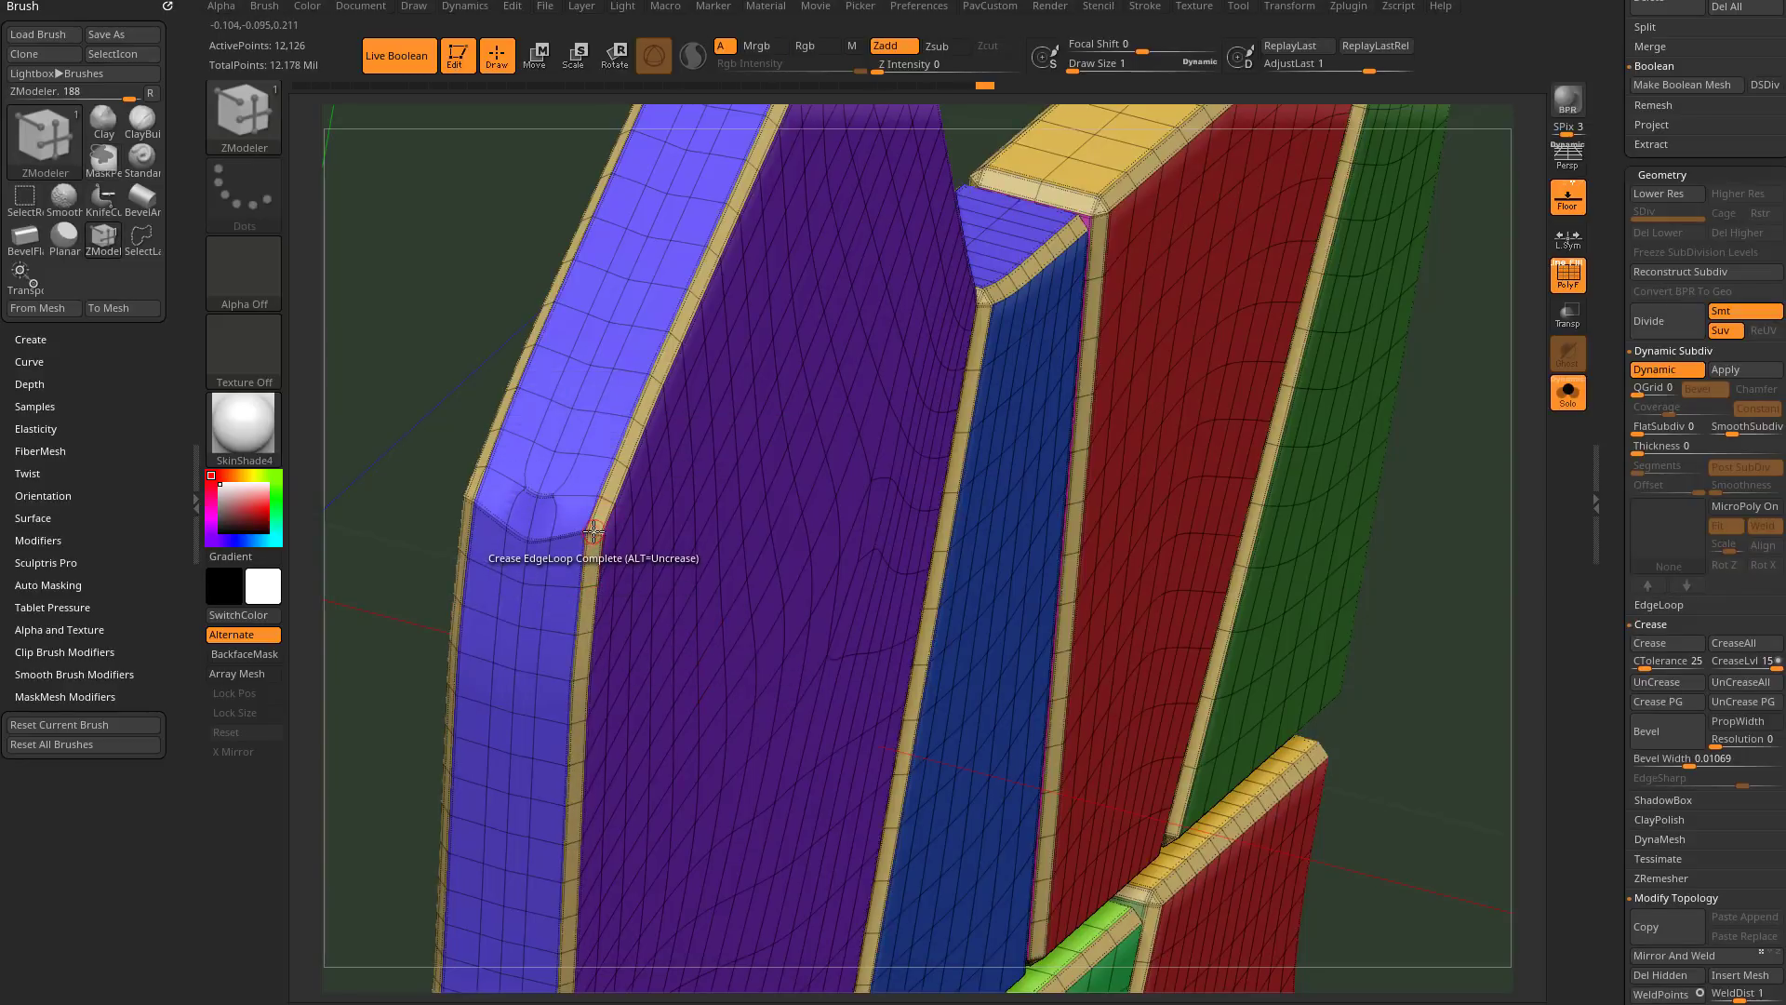
key(space)
click(556, 669)
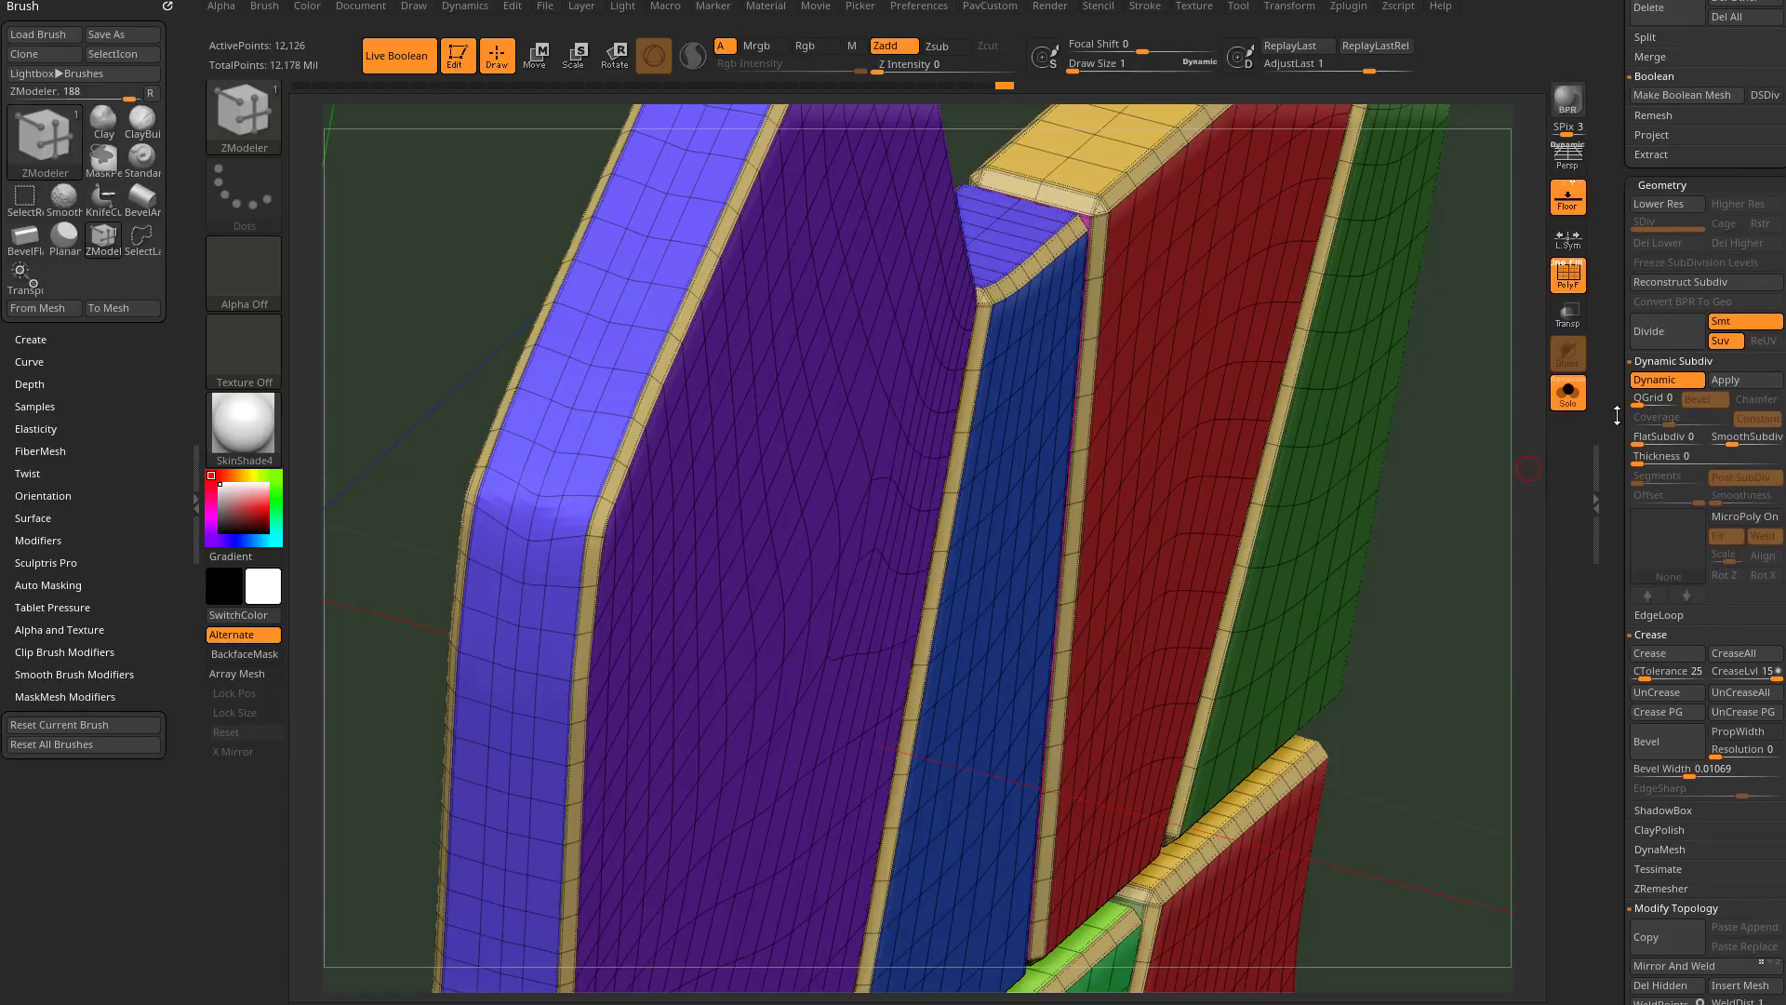
Step: Remove all creases from the panels, set Crease Tolerance to 53, and crease their edges and polygroup borders
scroll(1669, 432, down, 2)
click(1726, 605)
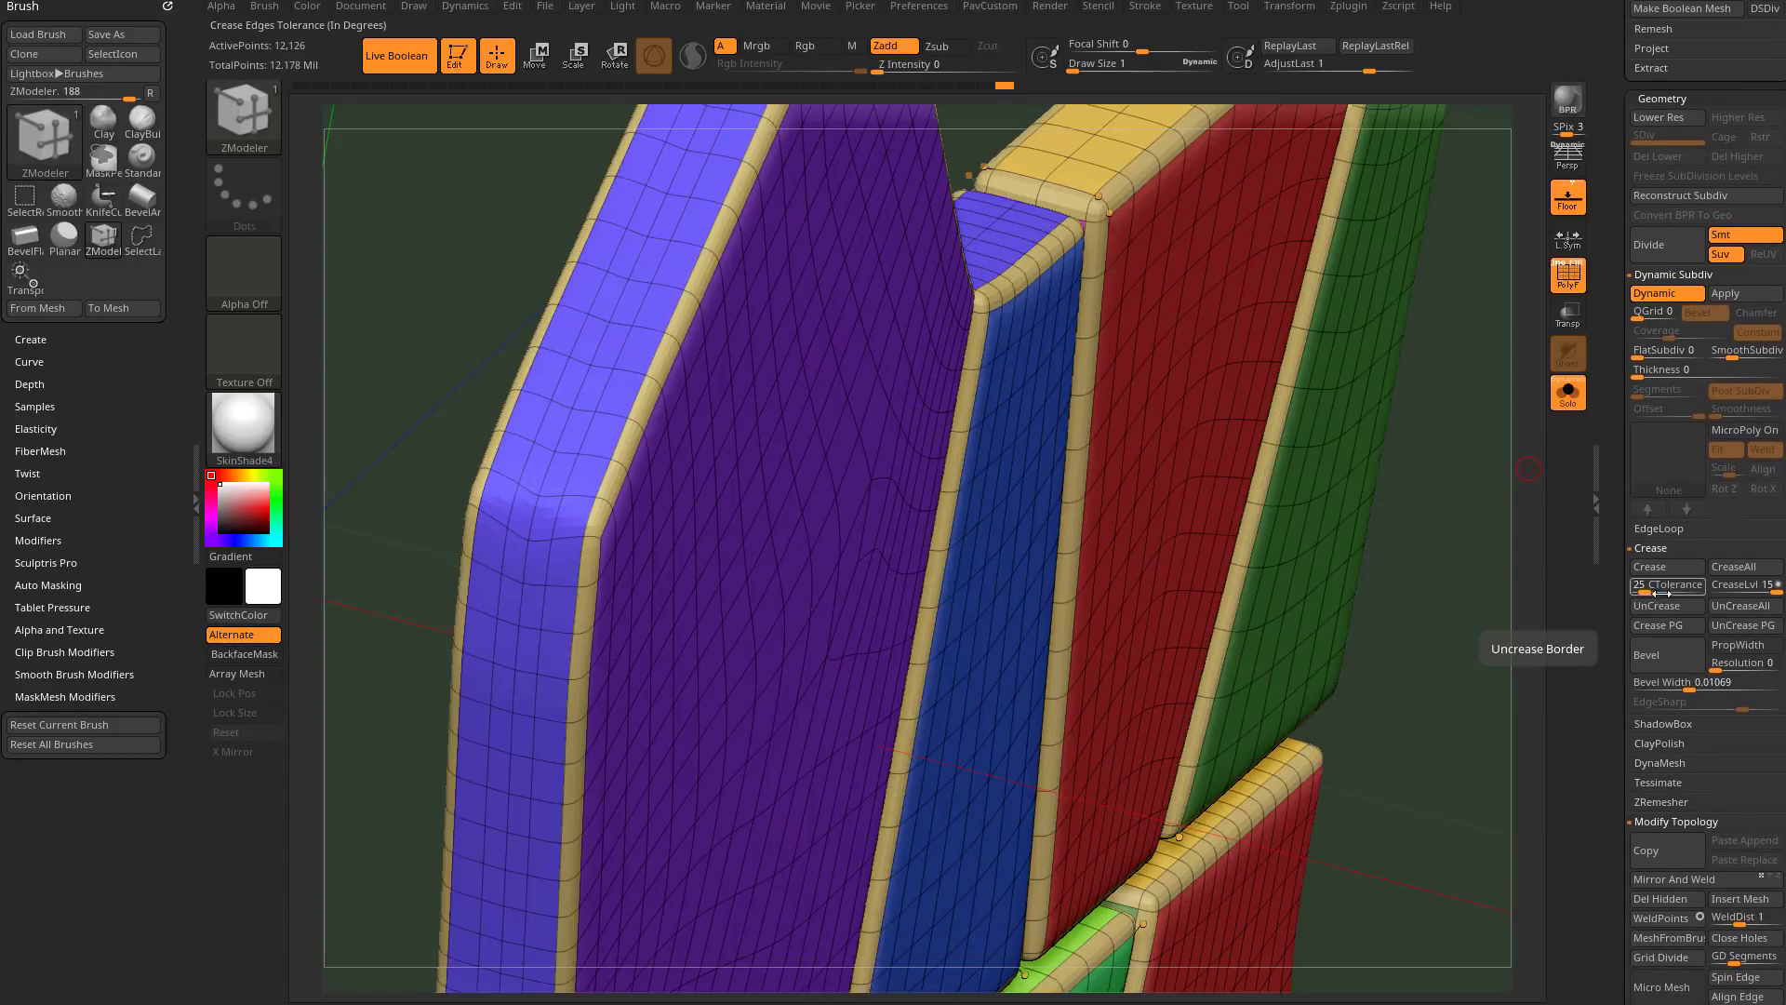
drag(1643, 592, 1647, 592)
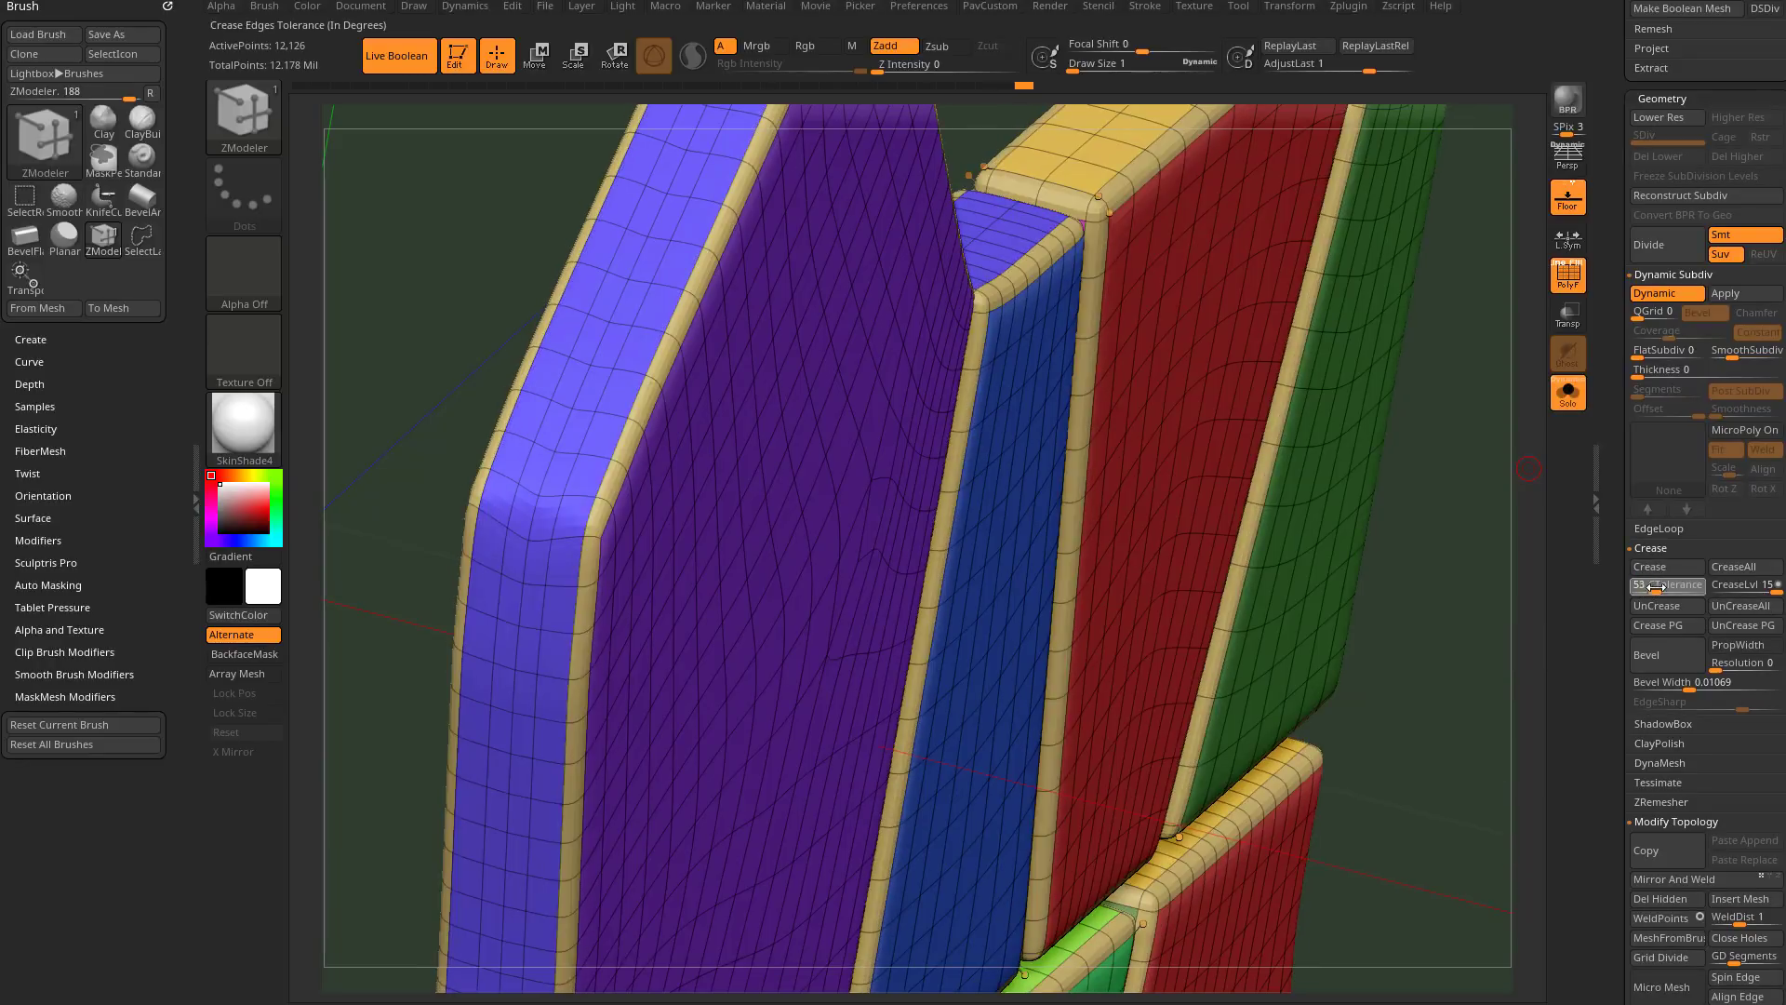
click(1649, 566)
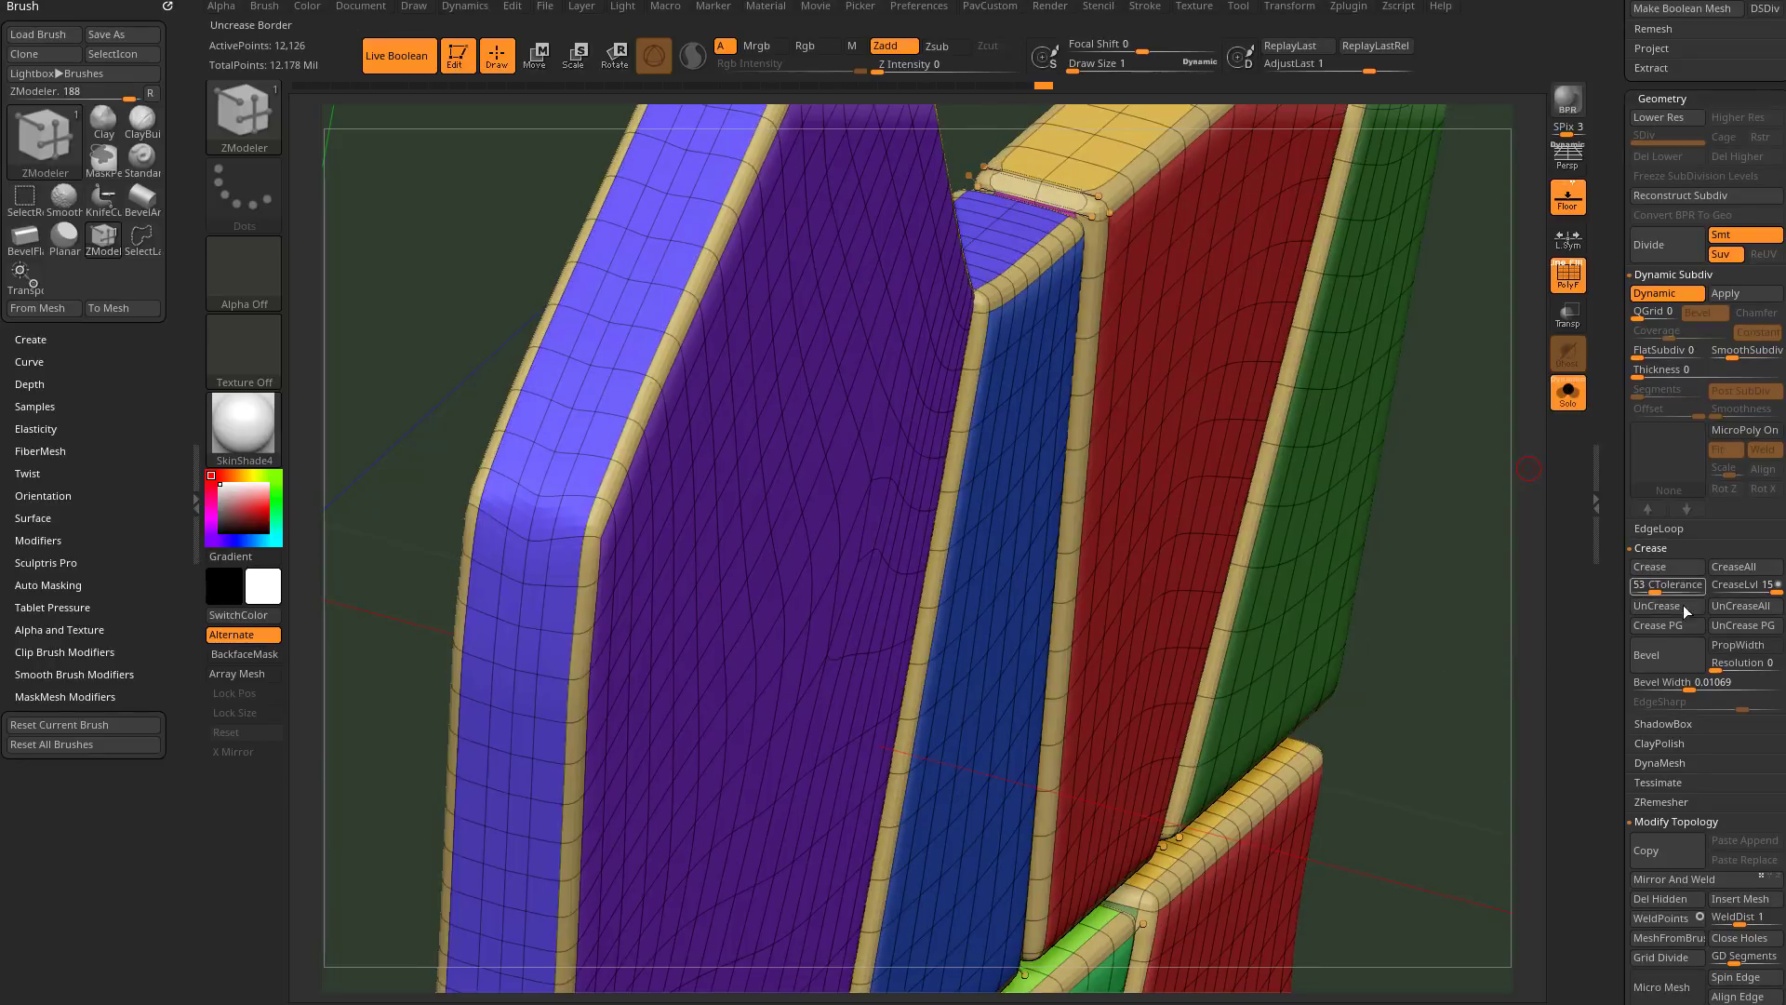
click(1690, 634)
Step: Turn off PolyFrame and Solo to inspect the smoothed panel recesses in the torso part
mouse_move(1480, 609)
alt+mouse_down()
mouse_move(1415, 539)
mouse_move(1476, 603)
mouse_move(1460, 593)
alt+mouse_up()
mouse_move(1357, 279)
alt+mouse_down()
mouse_move(1345, 291)
mouse_move(1407, 314)
alt+mouse_up()
click(1569, 278)
click(1569, 395)
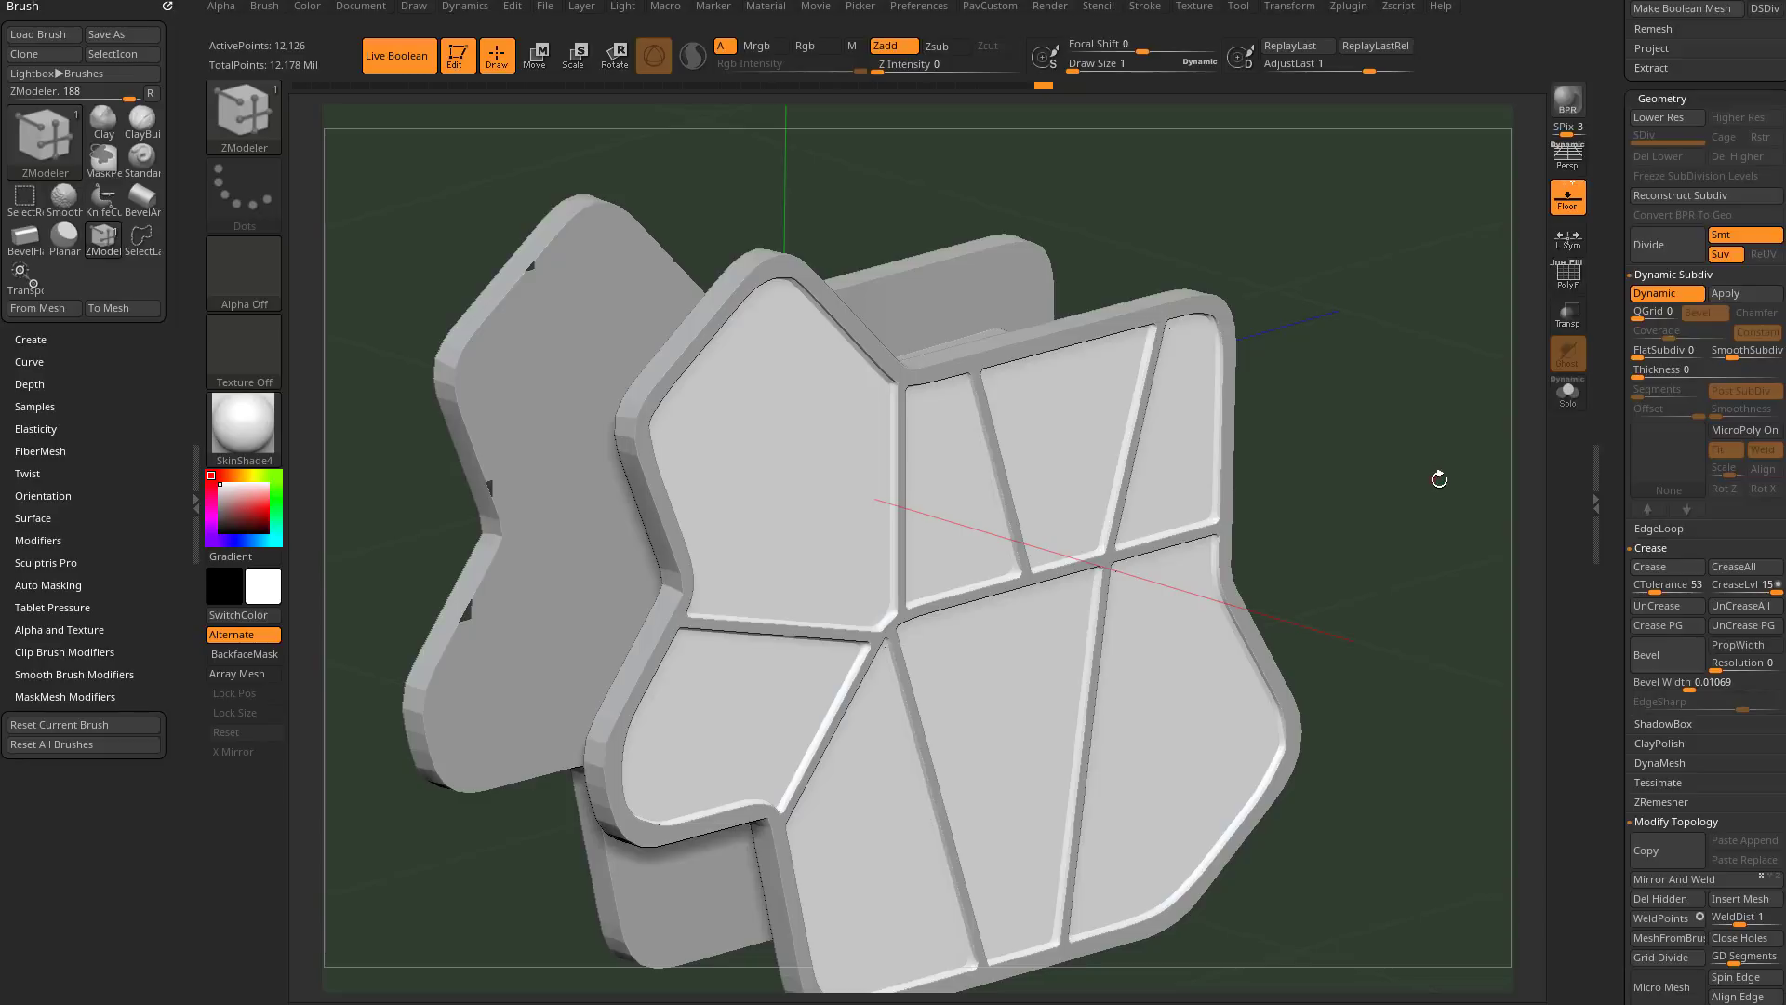
drag(1434, 479, 1414, 474)
Step: Switch from ZModeler back to the Standard brush
key(shift)
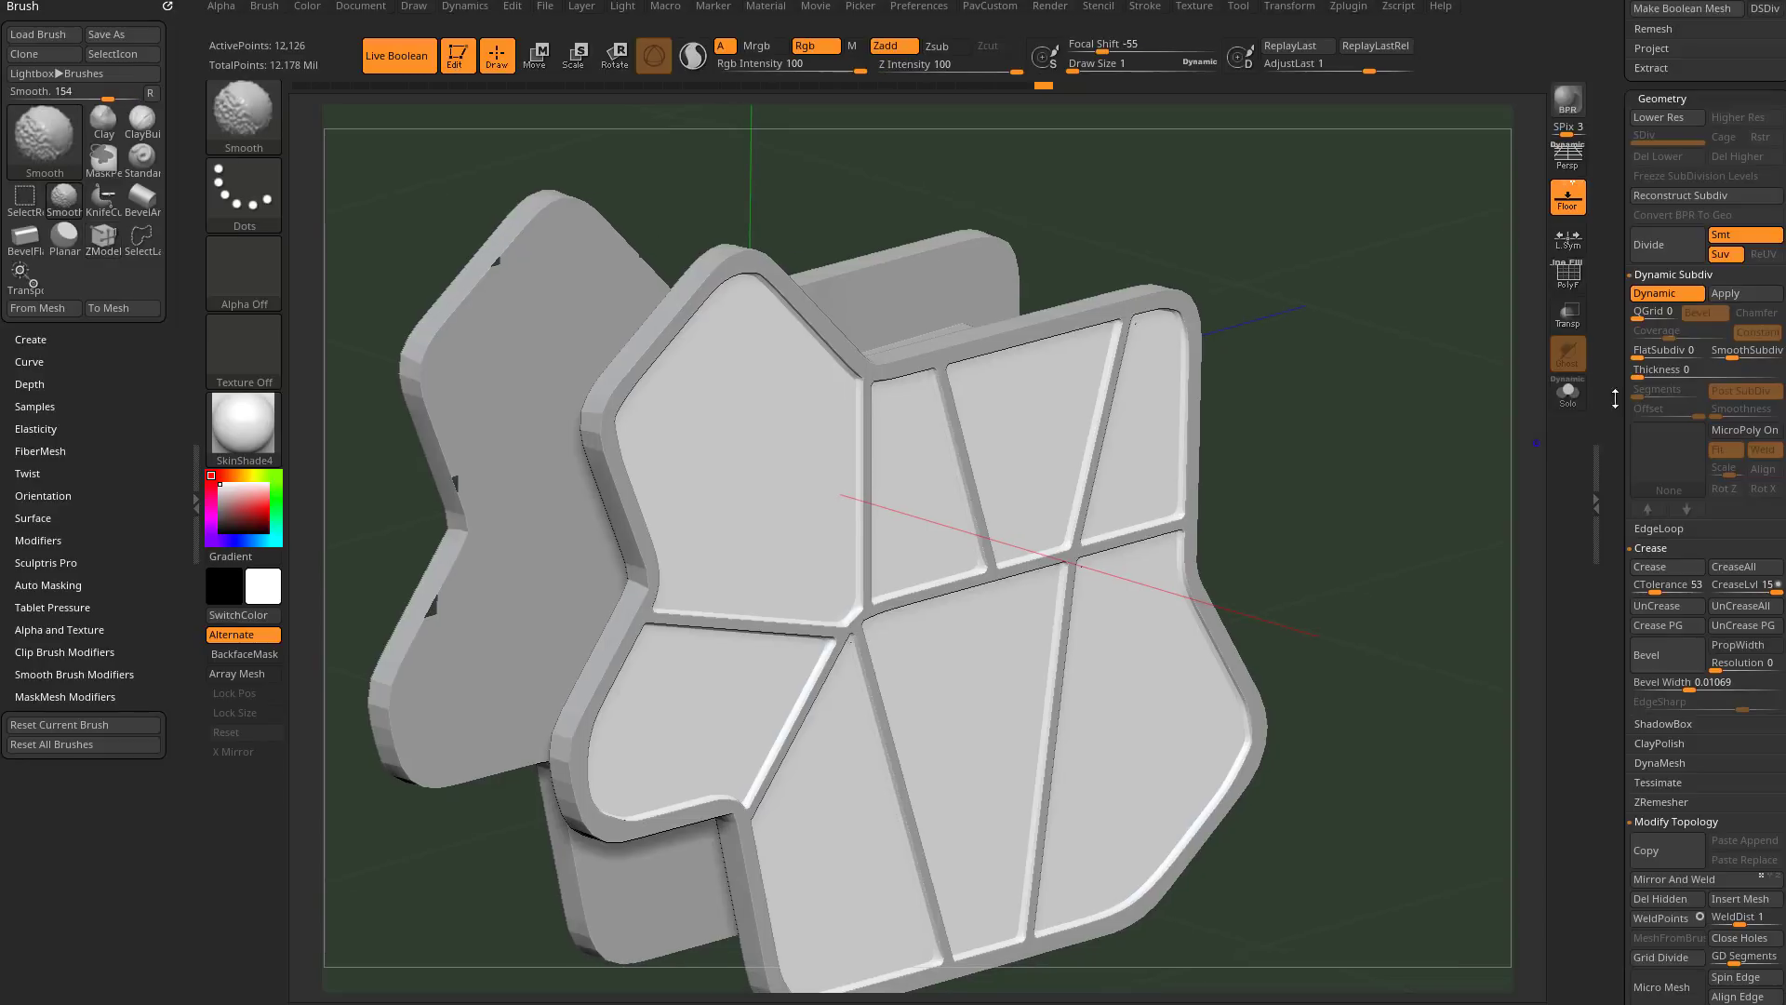
key(s)
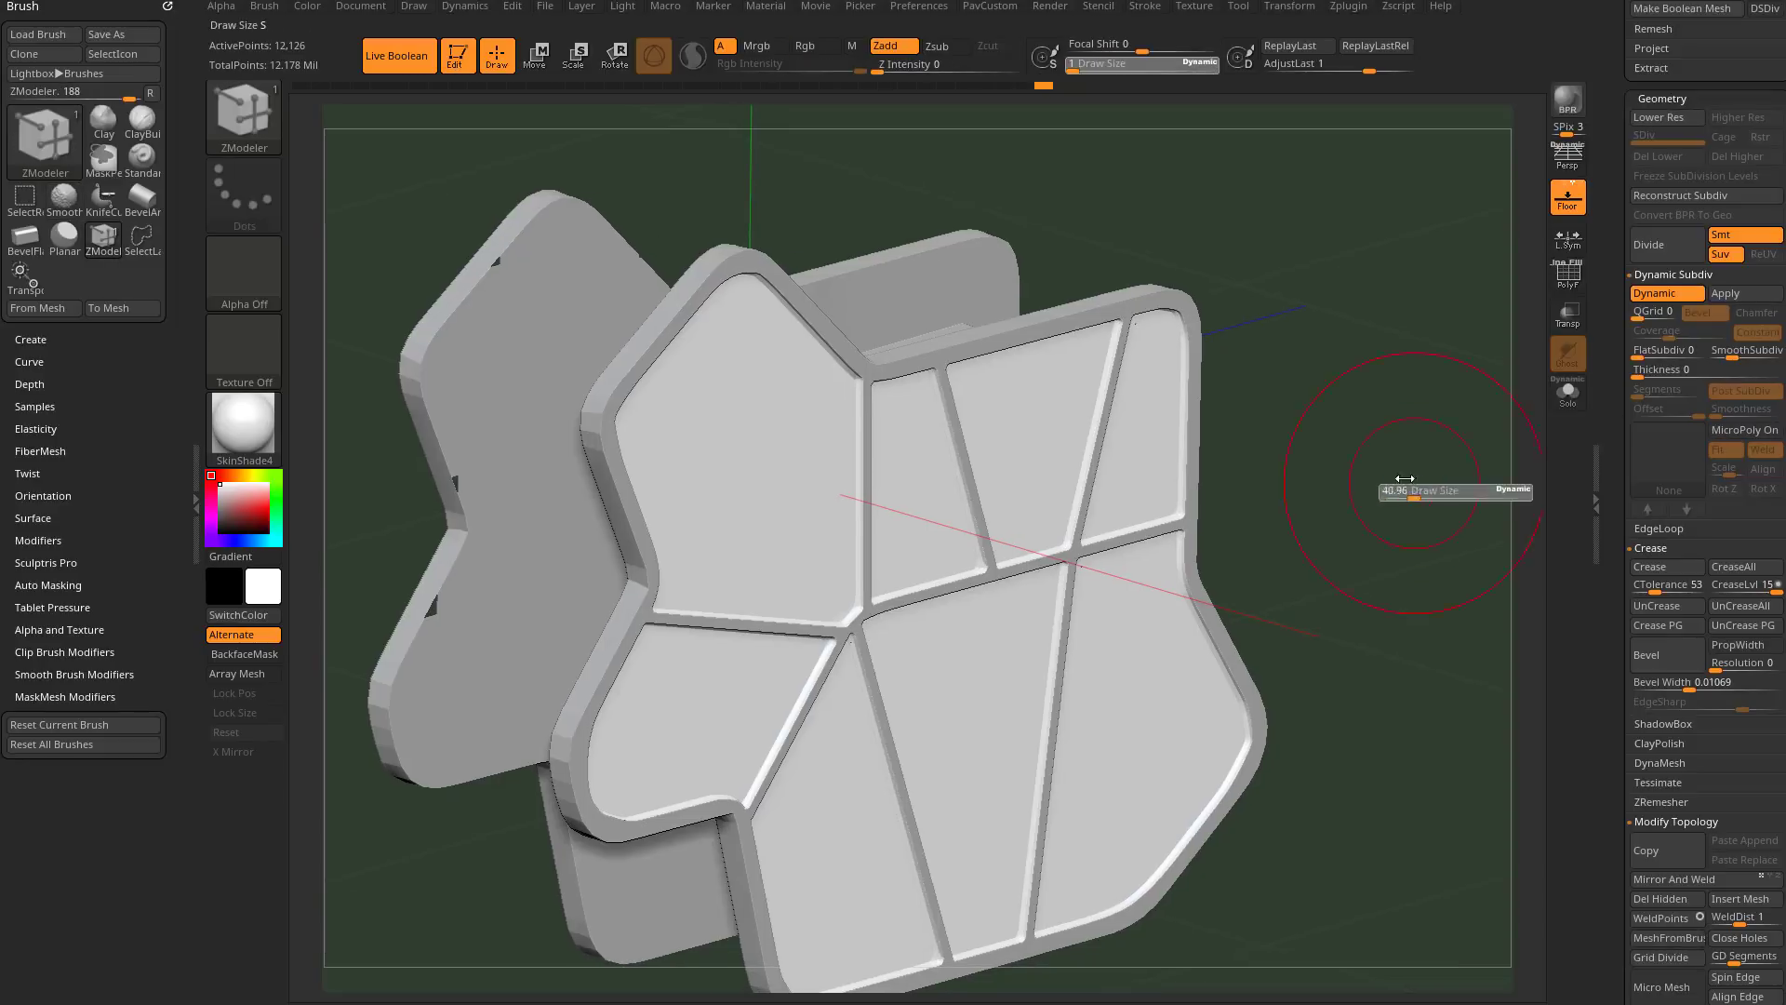
key(b)
key(s)
key(t)
Step: Select the PM3D_Cube3D1_1 torso subtool, turn on its Dynamic Subdiv, and set Draw Size to about 8.5
alt+click(1143, 287)
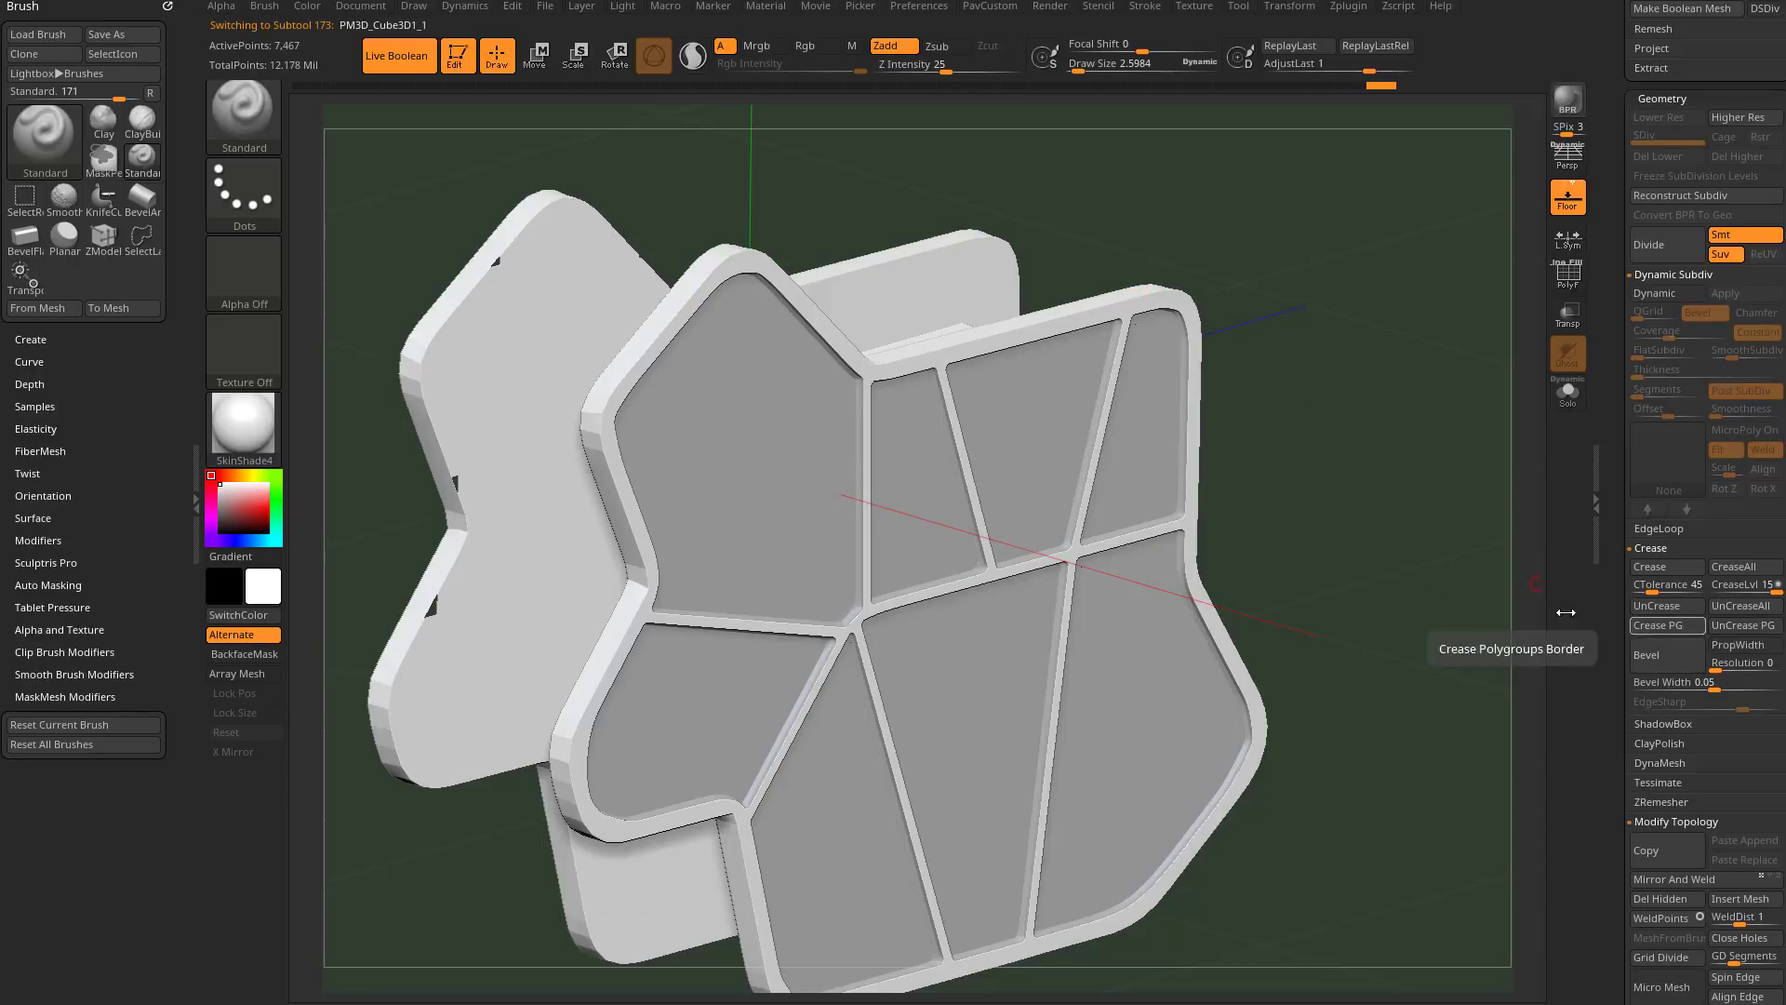
key(d)
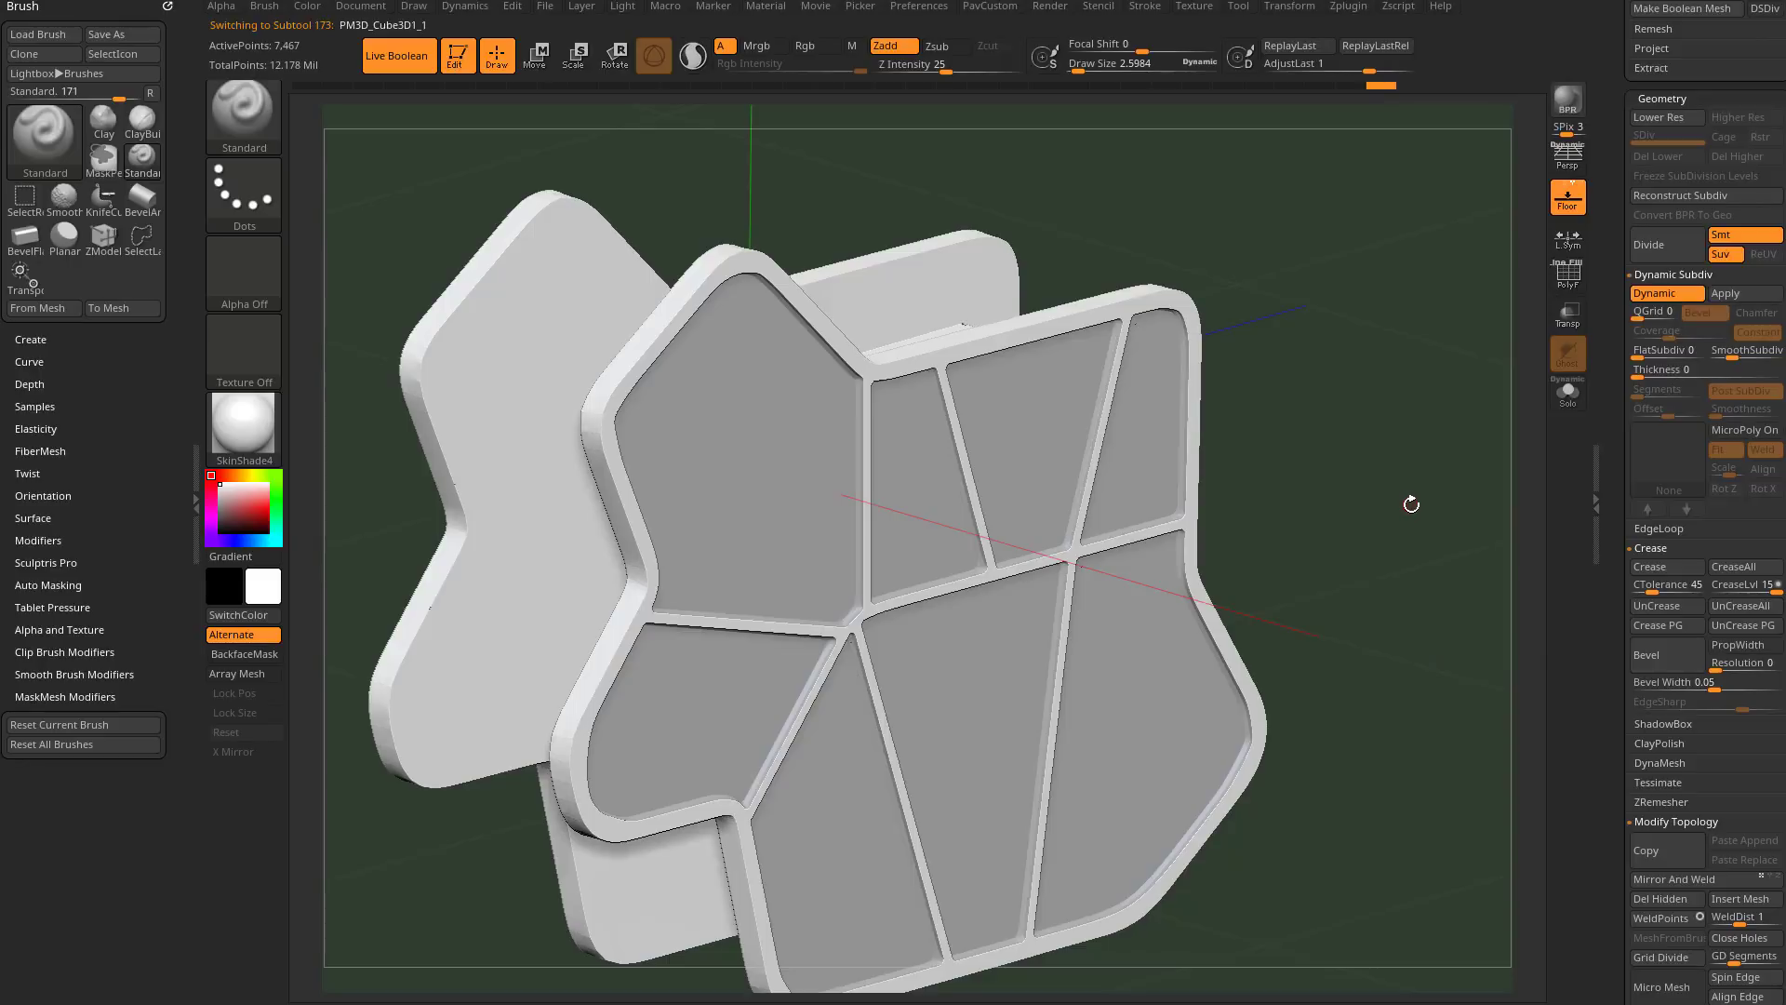
key(s)
drag(1457, 470, 1404, 474)
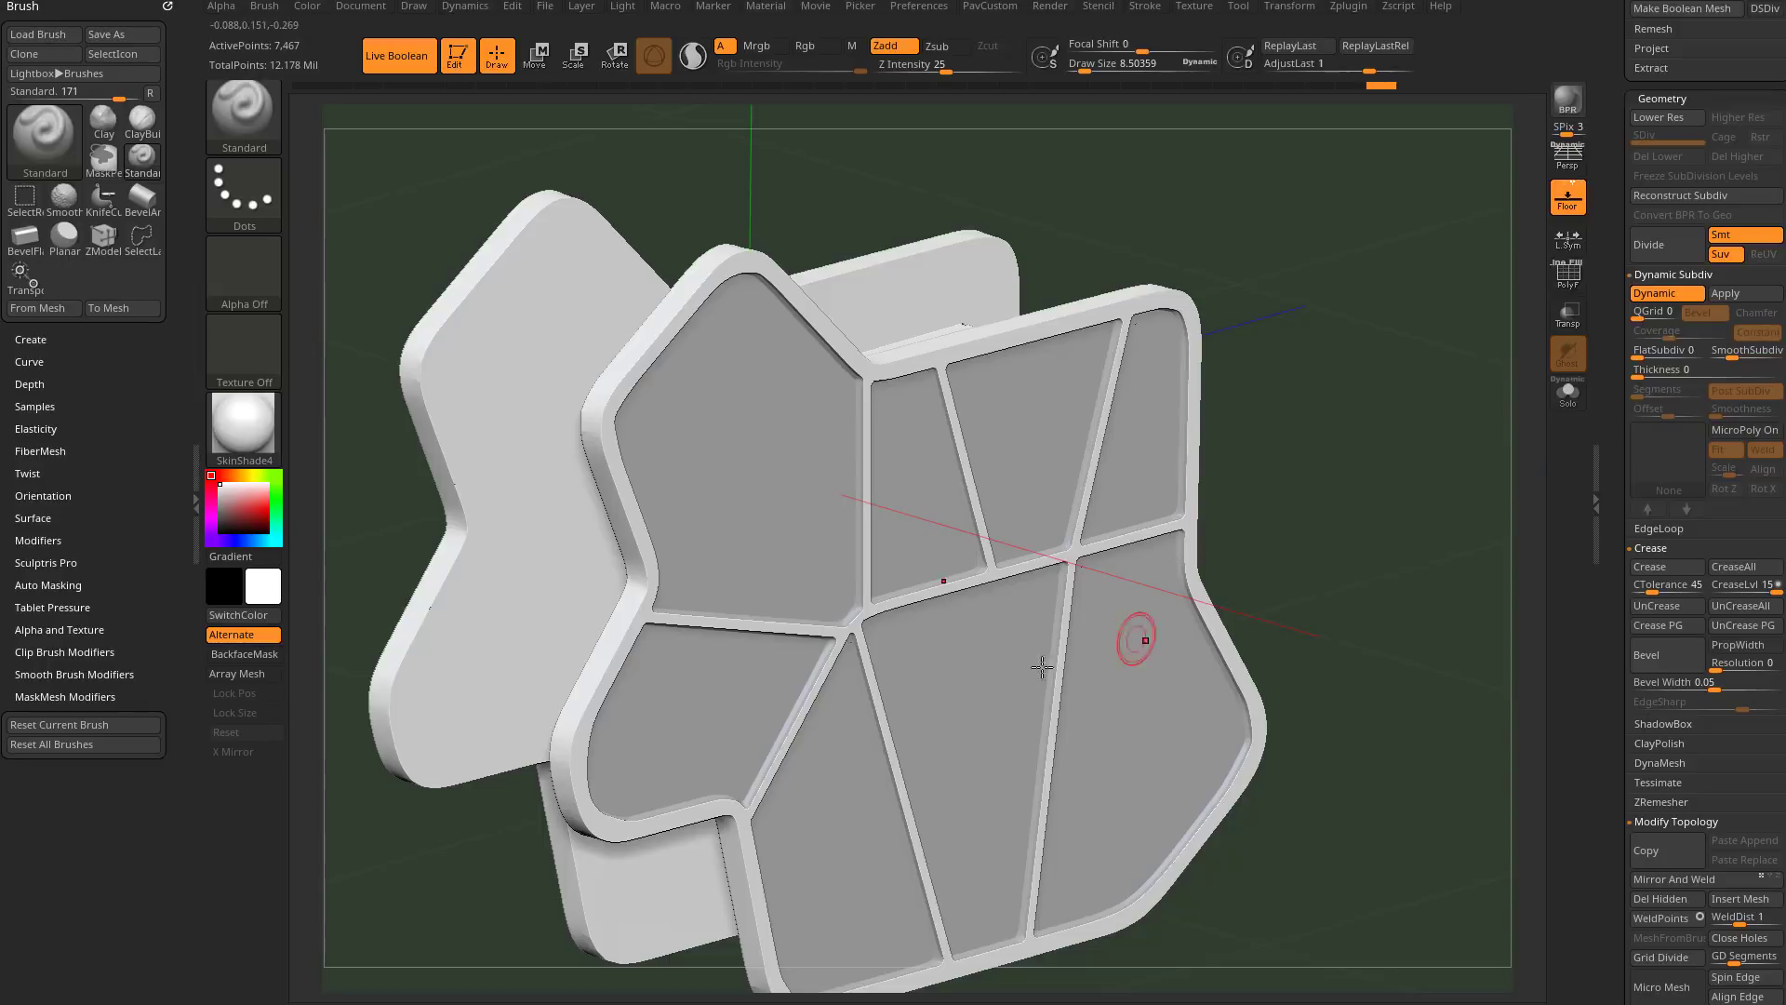
Step: Enable DSDiv for the Boolean operation and make a Boolean mesh from the torso part and its subtracted panels
drag(1358, 430, 1456, 450)
drag(1464, 319, 1409, 376)
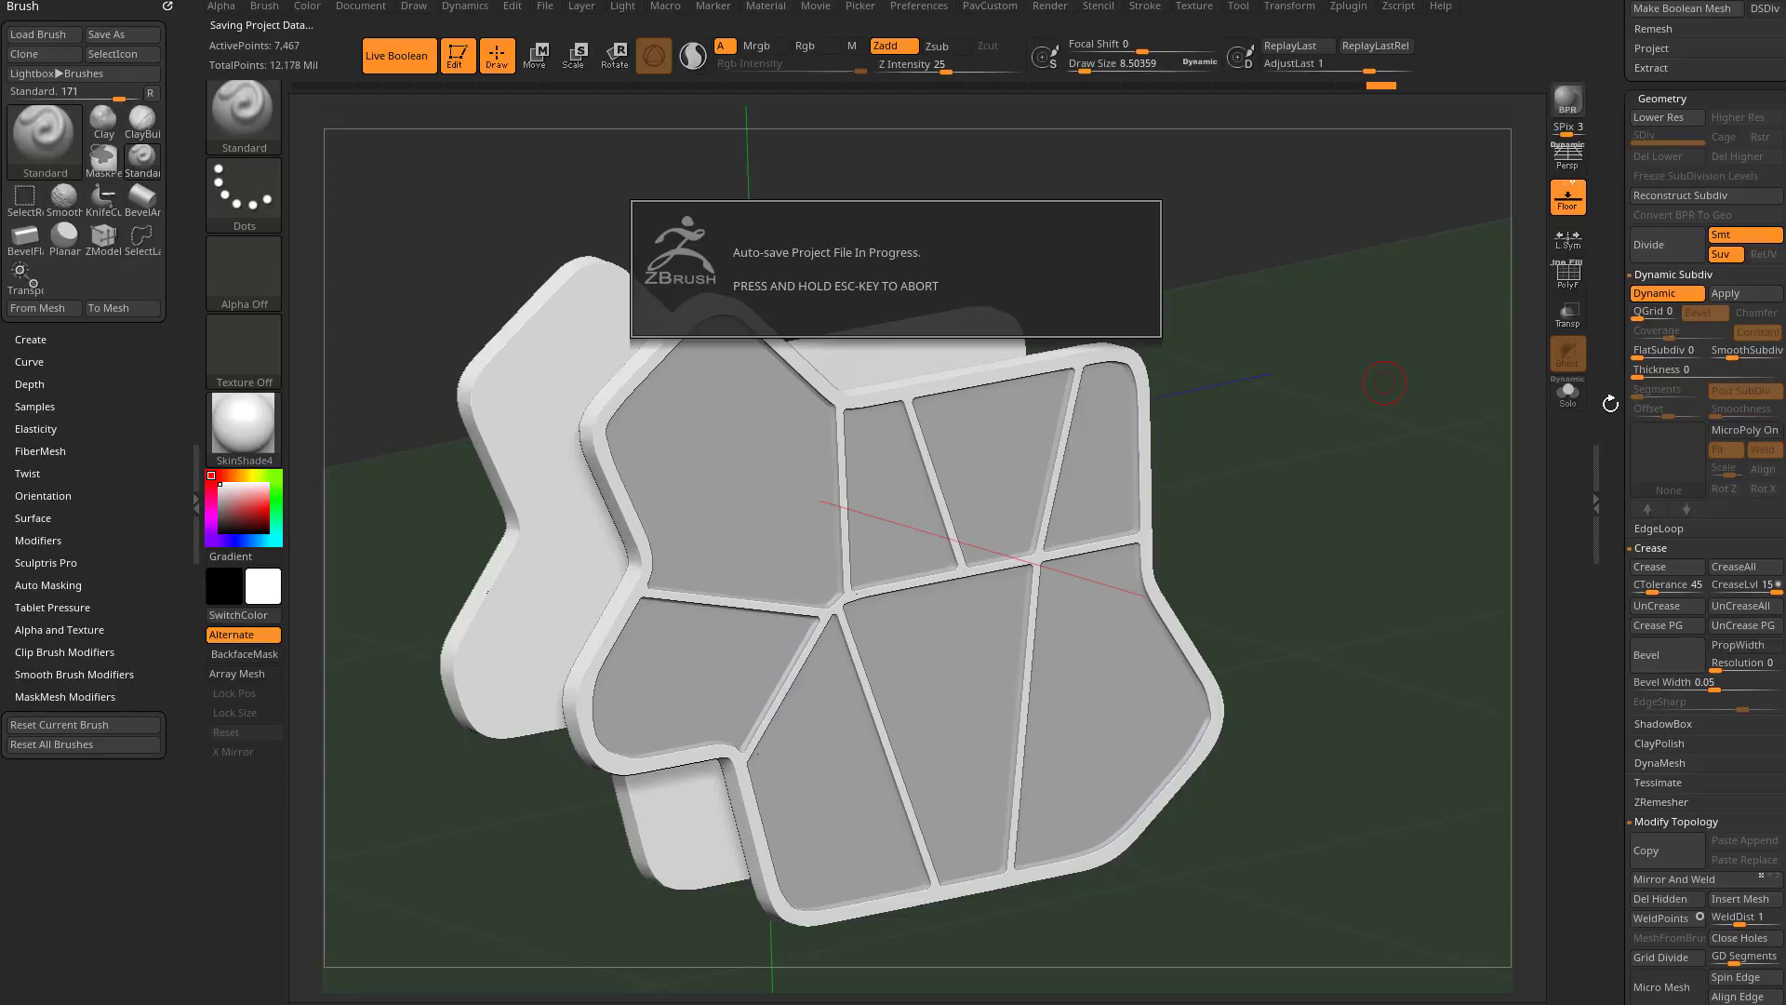
scroll(1648, 342, up, 5)
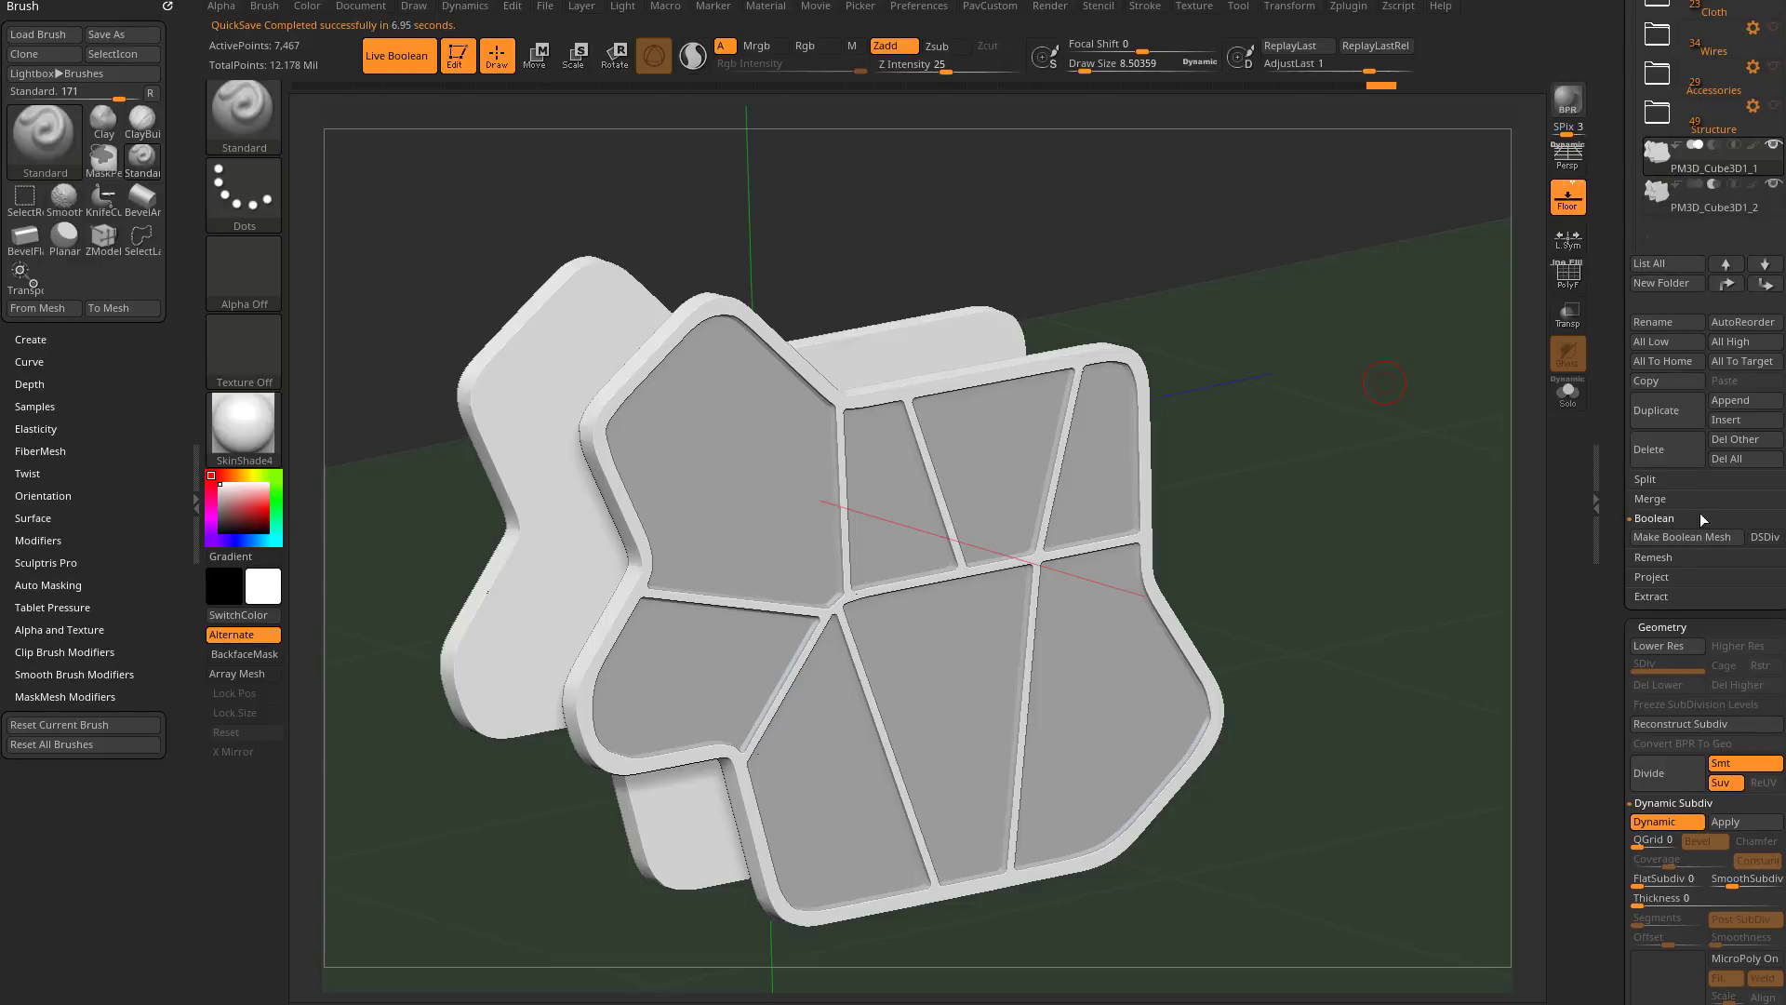
click(1765, 538)
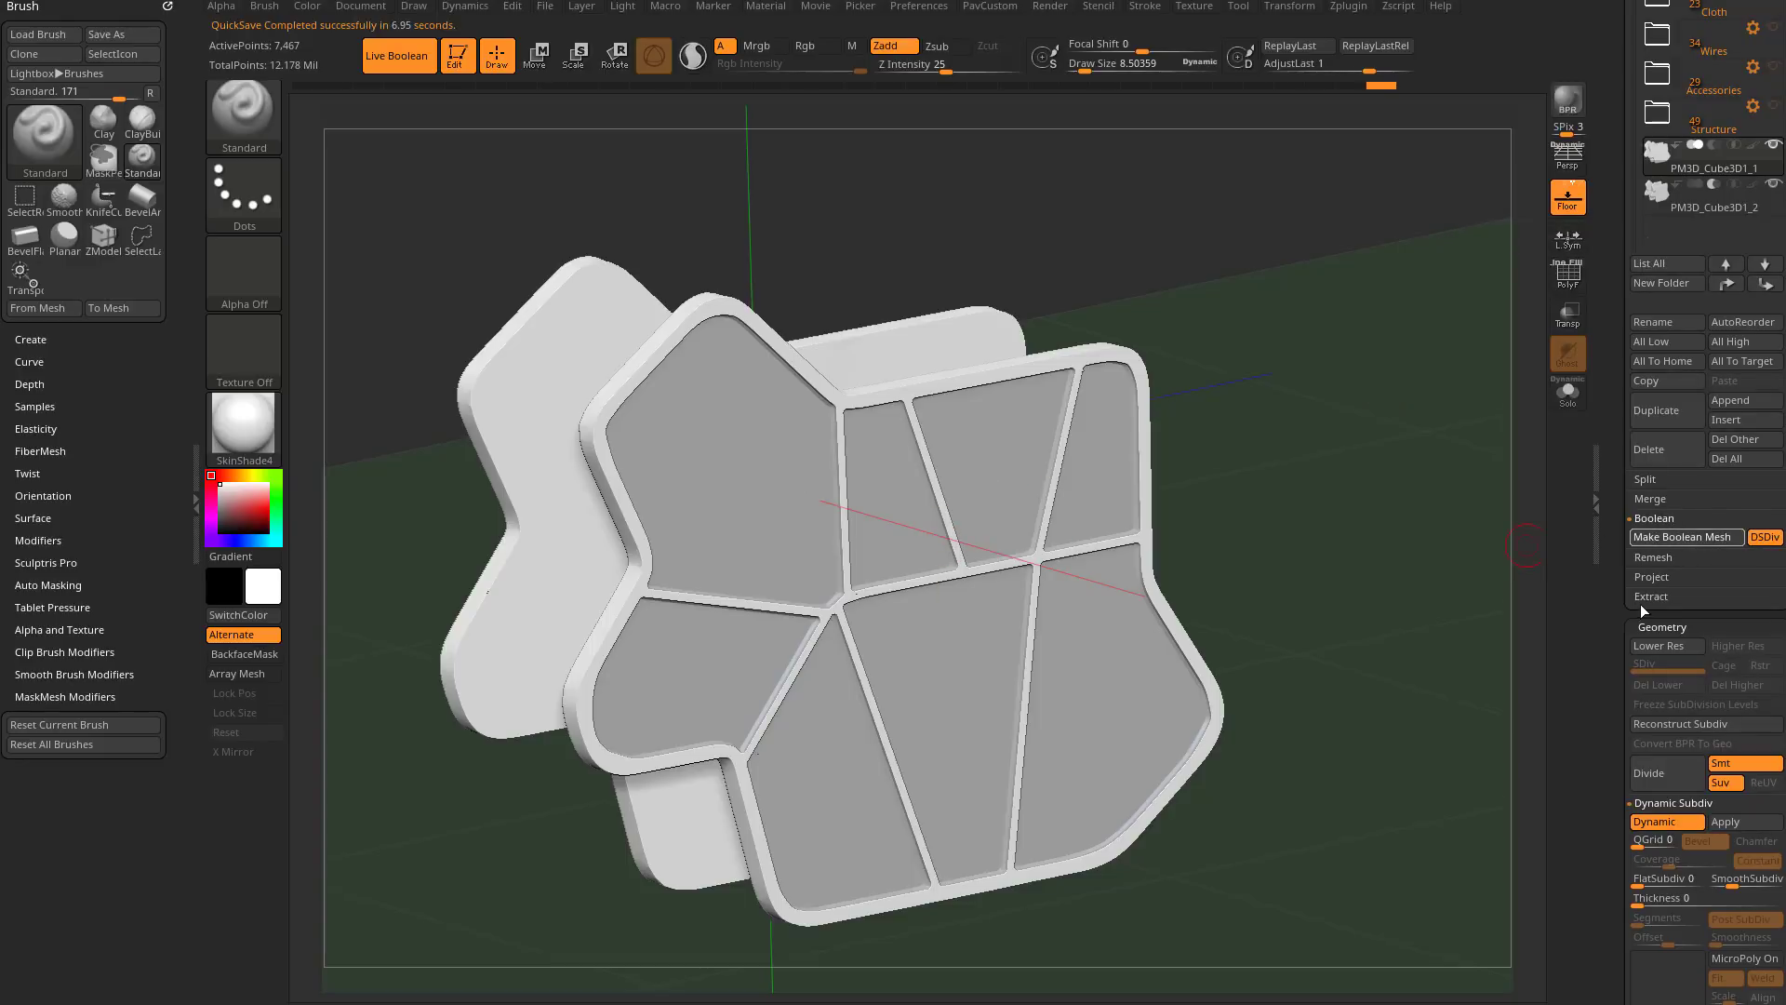
click(1684, 537)
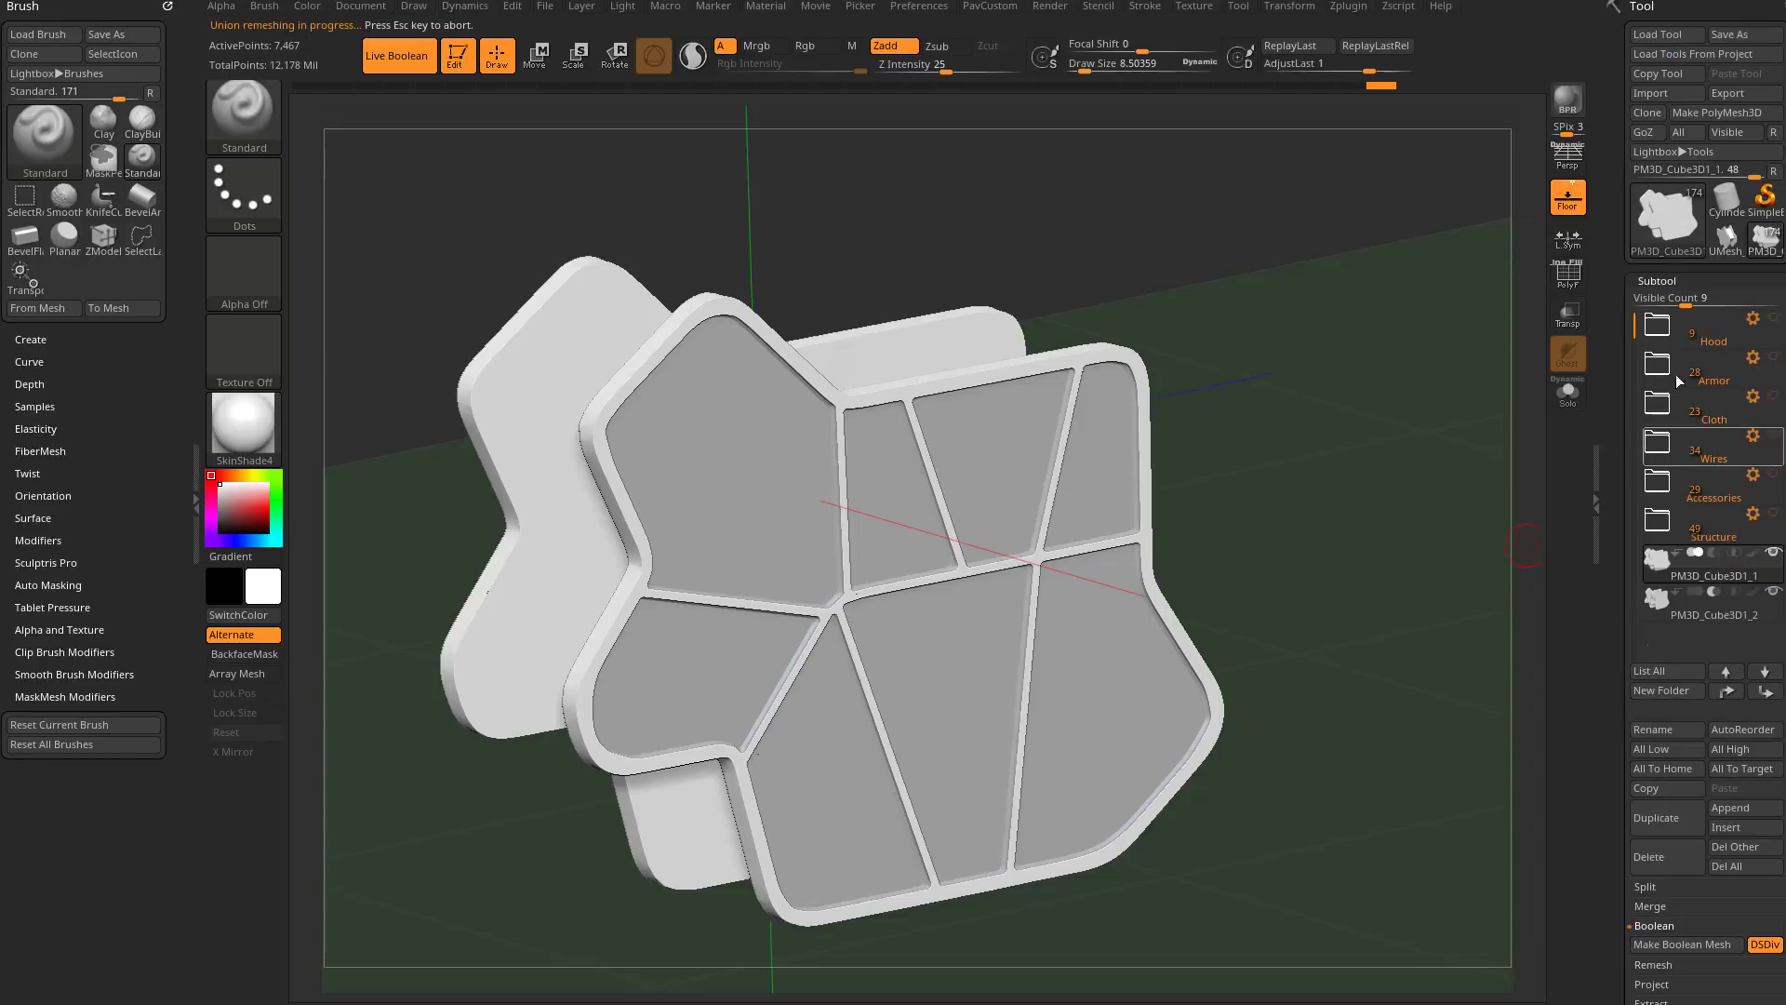
Step: Open the generated Boolean mesh as the active tool and examine its topology and polygroups with PolyFrame, turning PolyFrame off again
drag(1392, 515, 1452, 465)
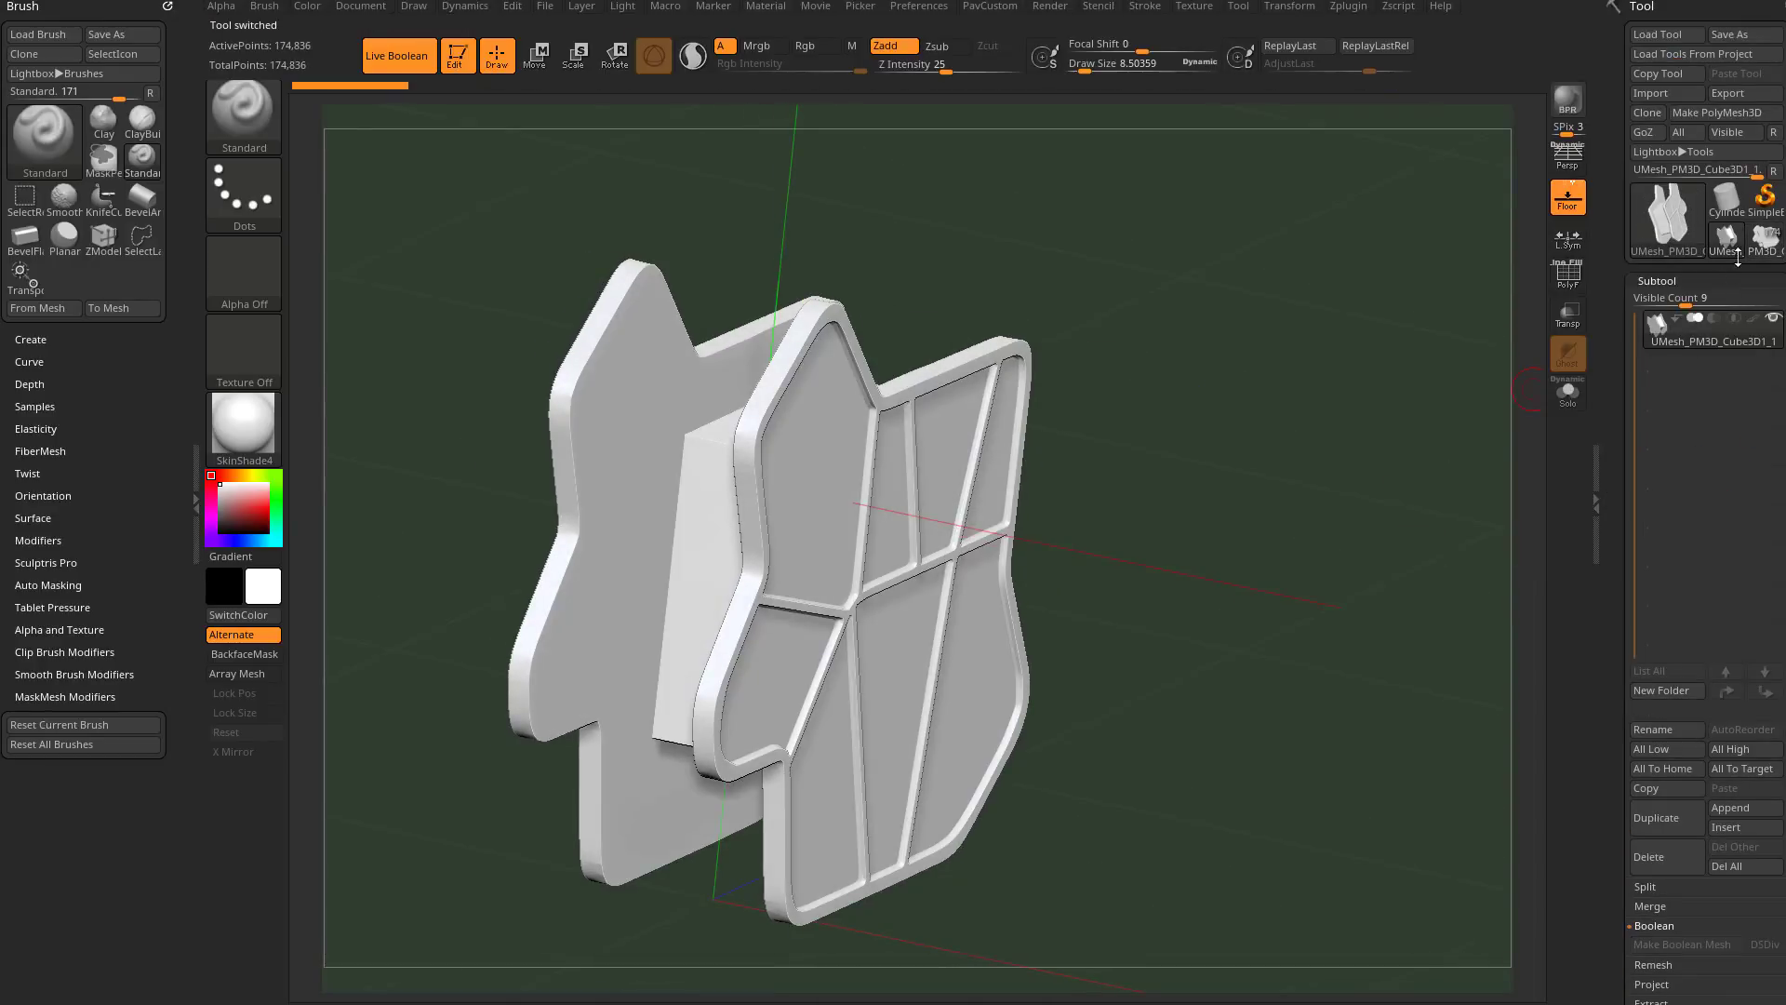
alt+drag(1376, 328, 1328, 487)
click(1563, 282)
key(f)
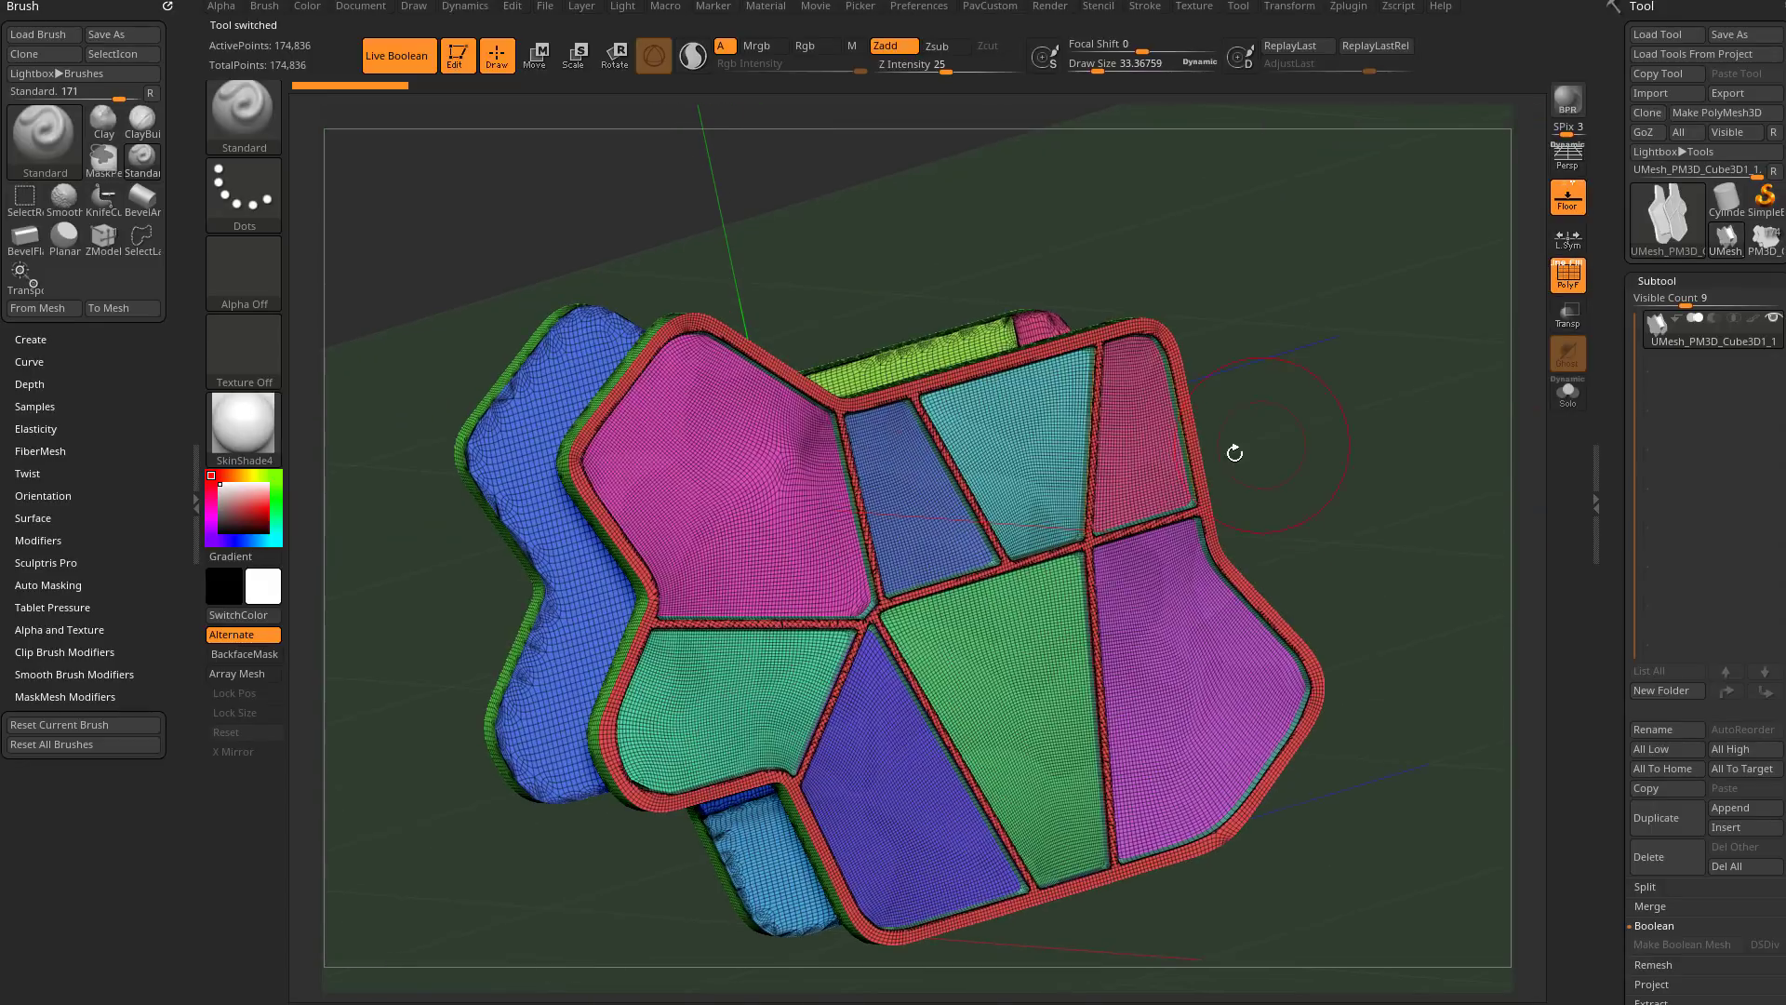
mouse_move(1251, 441)
mouse_down()
mouse_move(1324, 403)
mouse_move(1452, 430)
mouse_move(1325, 416)
mouse_move(1359, 499)
mouse_move(1367, 399)
mouse_move(1527, 382)
mouse_up()
click(1569, 275)
drag(1511, 316, 1526, 384)
Step: Return to the main bison tool and append the UMesh_PM3D_Cube3D1_1 Boolean mesh as a subtool
click(1765, 240)
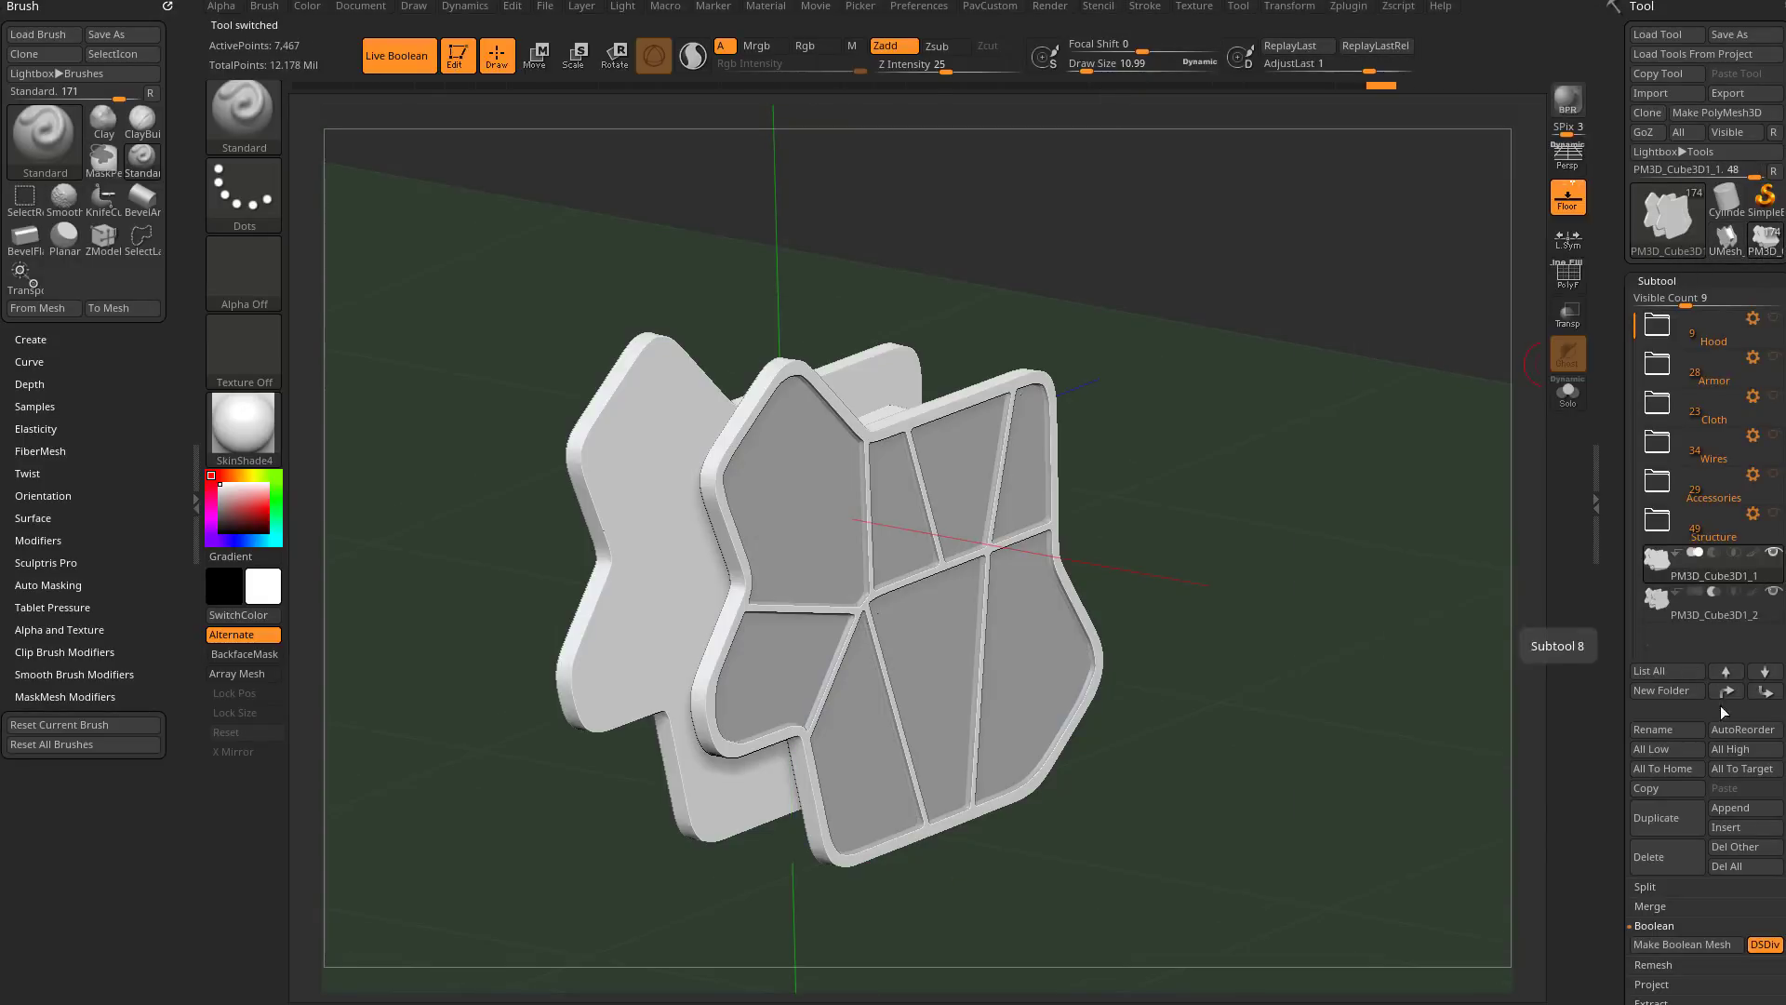
click(1730, 809)
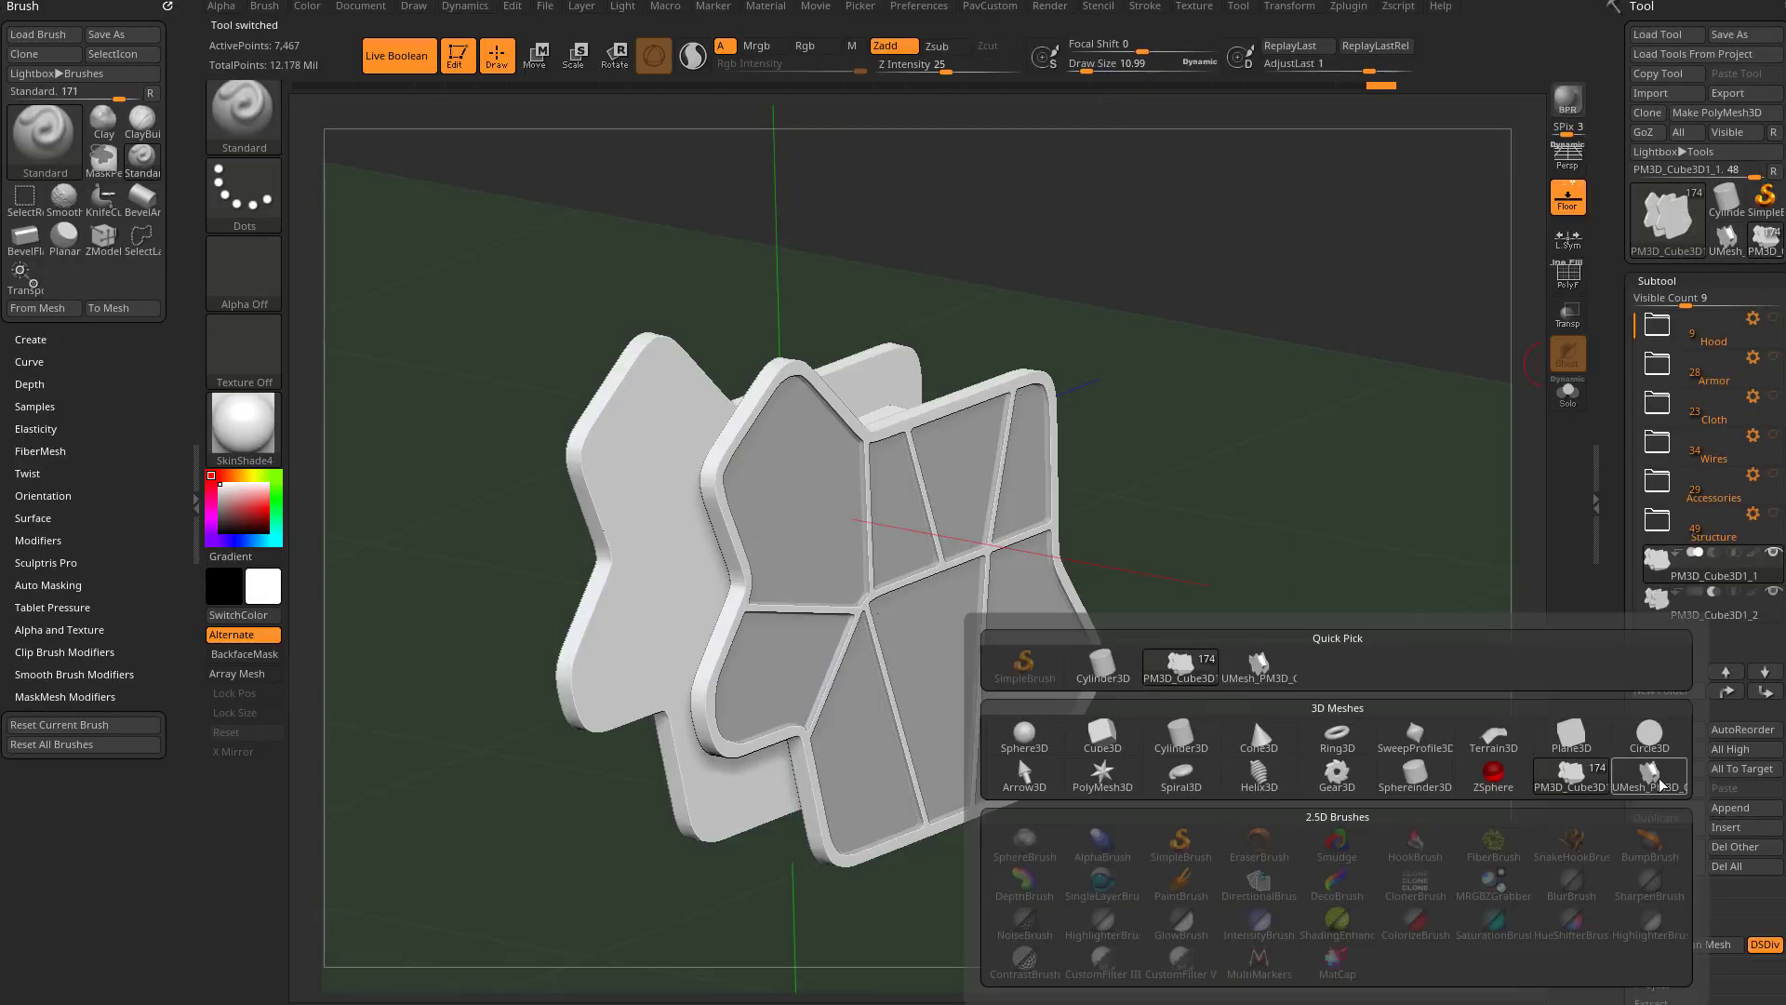
click(1660, 779)
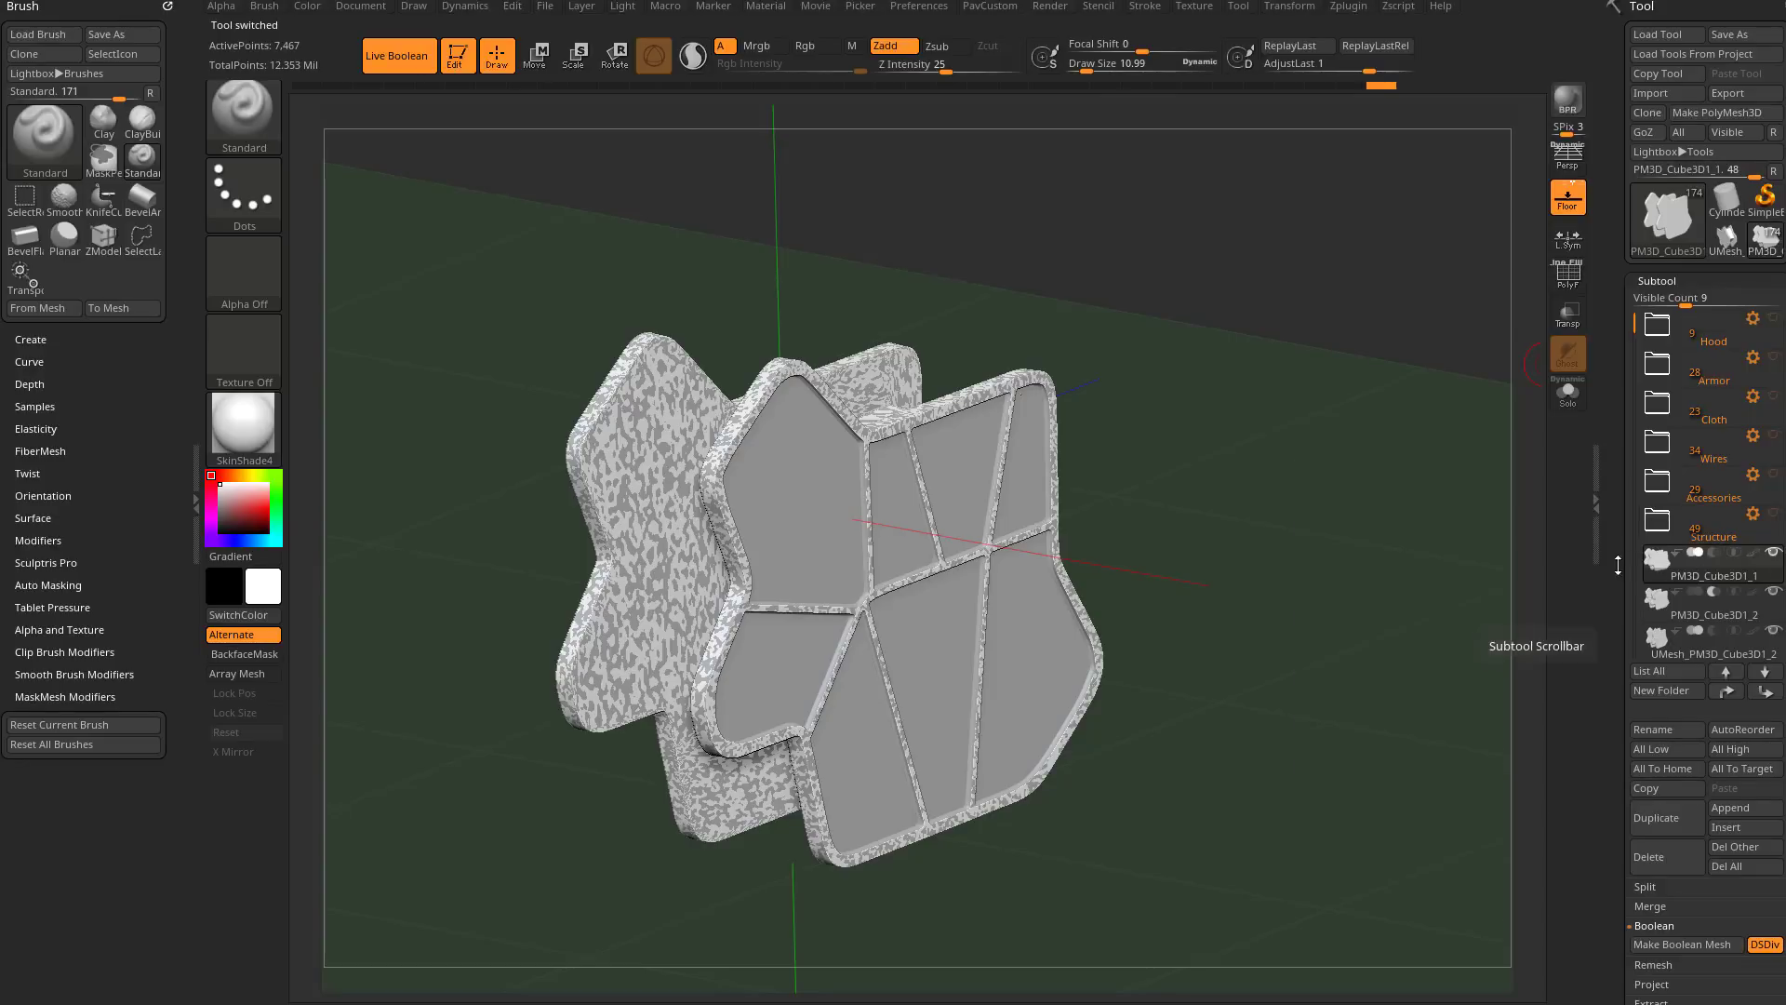
Step: Delete the source subtools PM3D_Cube3D1_1 and PM3D_Cube3D1_2, keeping only the Boolean result
drag(1621, 562, 1684, 489)
click(1658, 768)
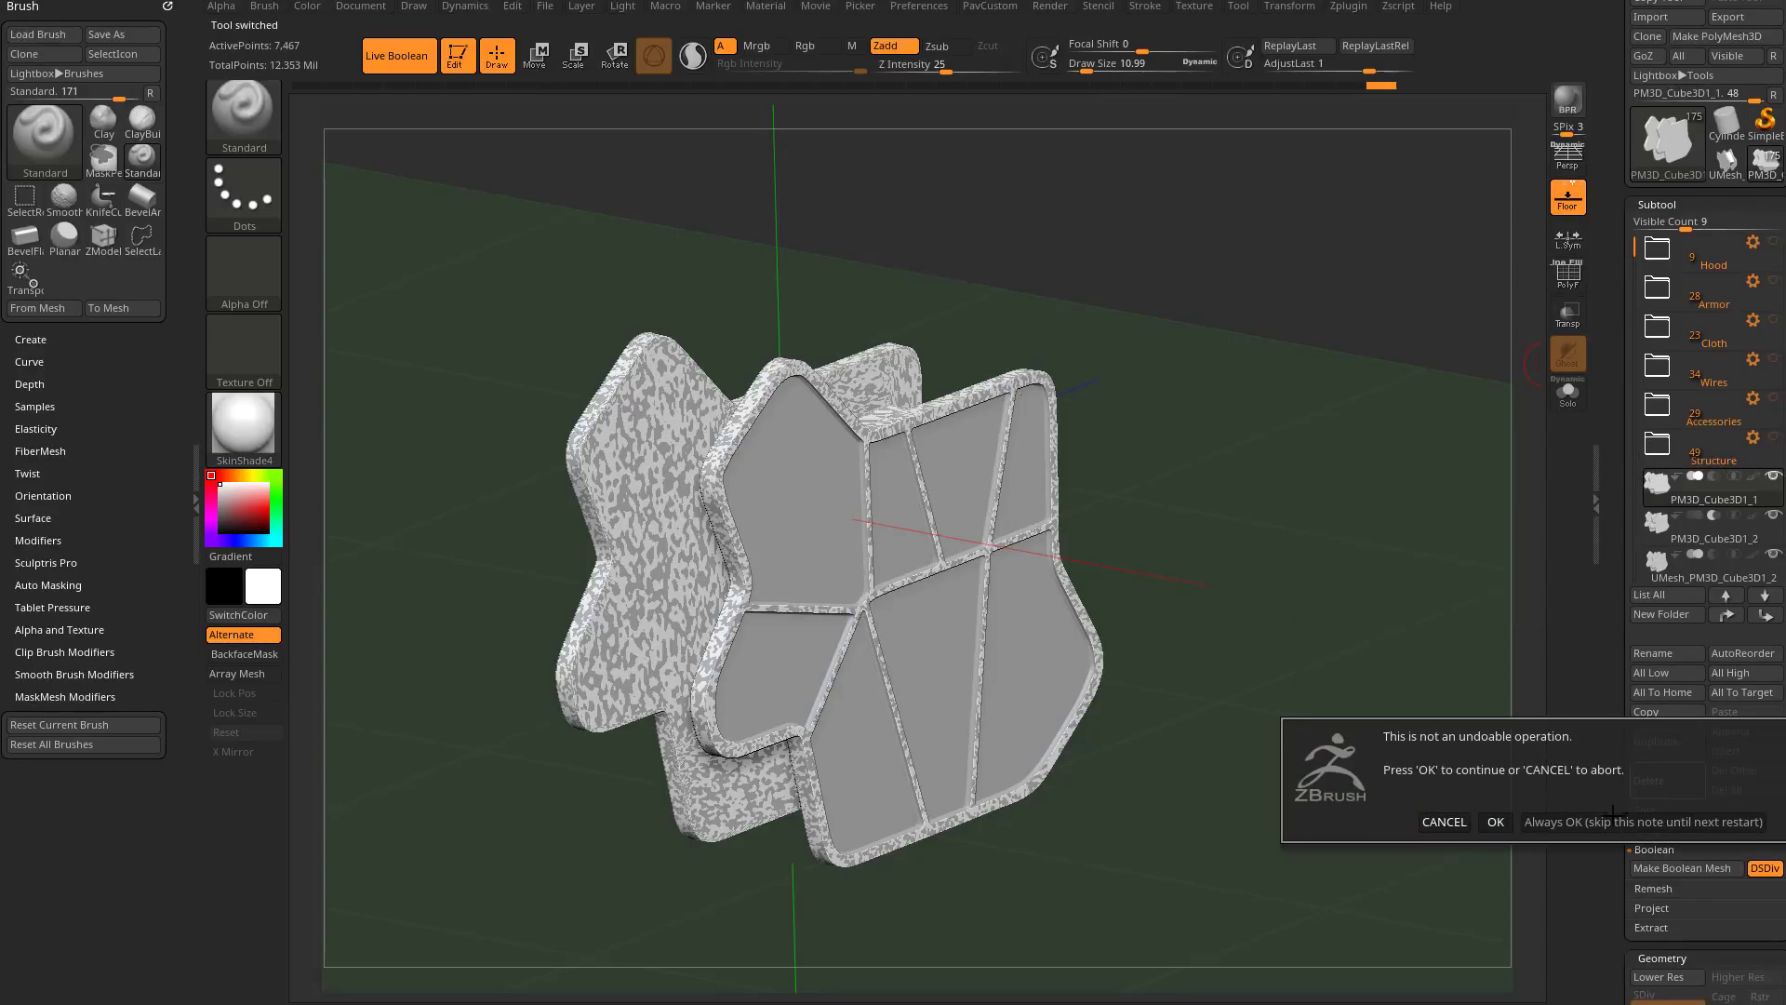
click(1488, 814)
click(1664, 778)
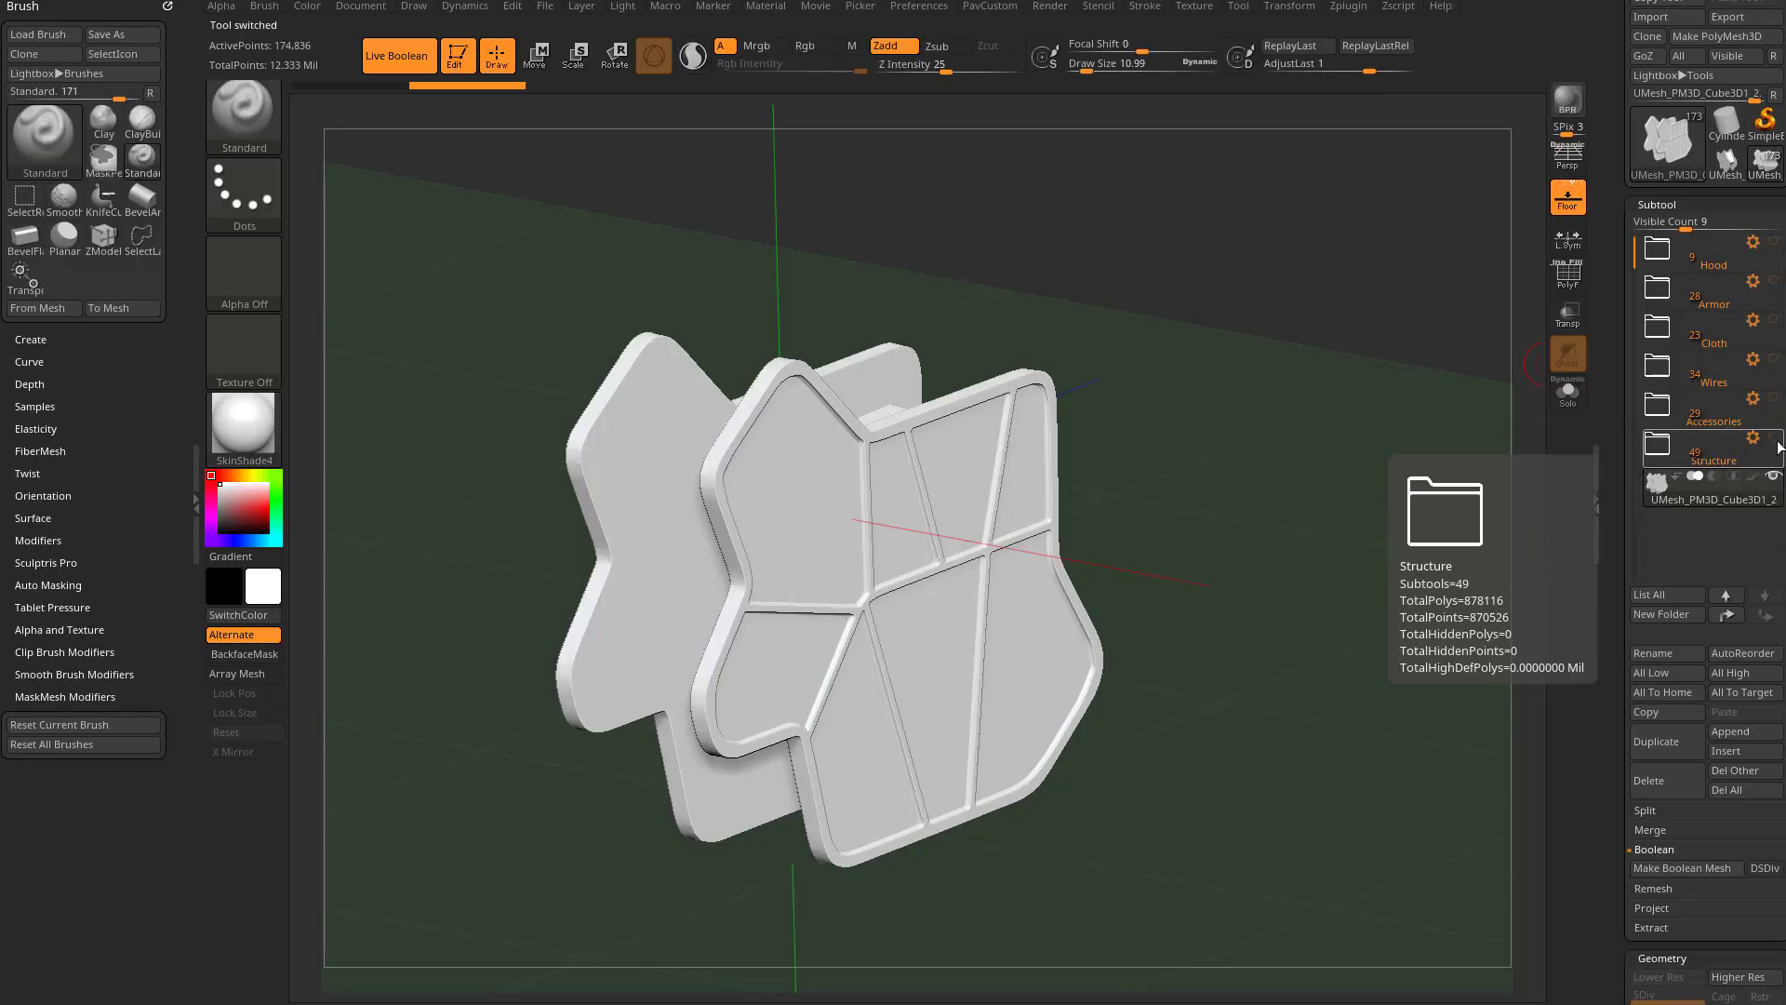
Step: Make the Structure folder visible, expand it, and show all of its subtools together with the torso mesh
drag(1513, 442, 1503, 460)
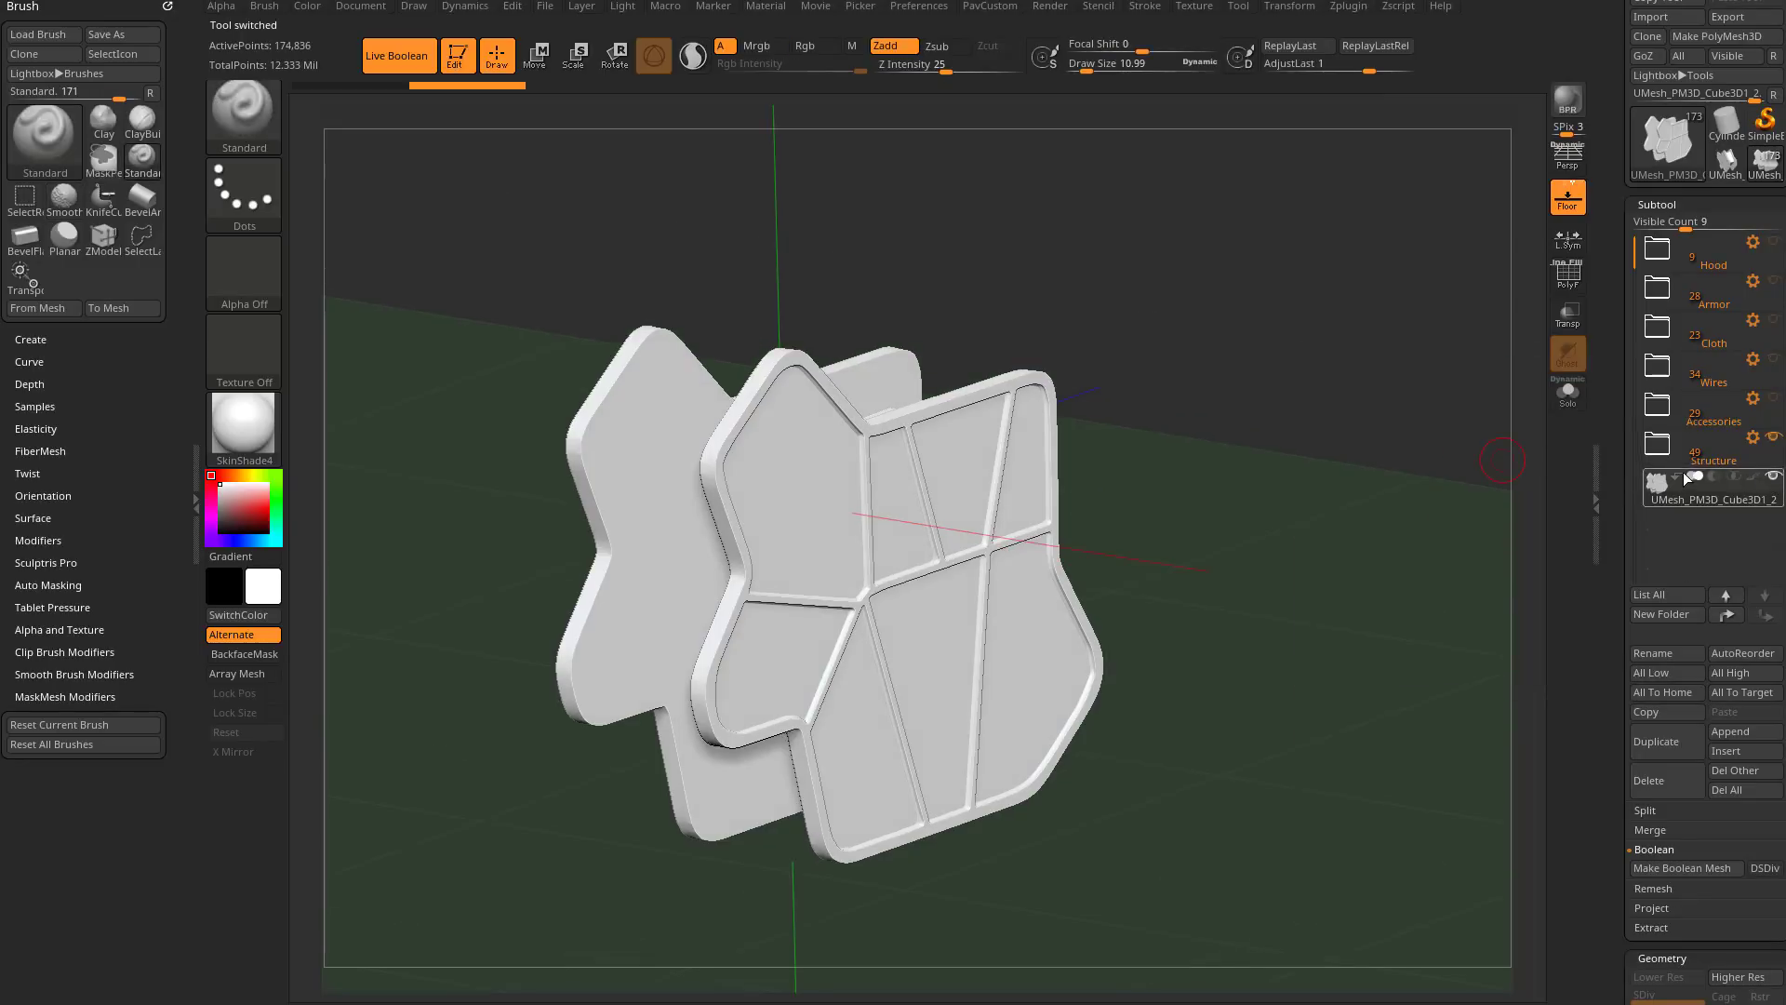
click(1661, 444)
click(1774, 477)
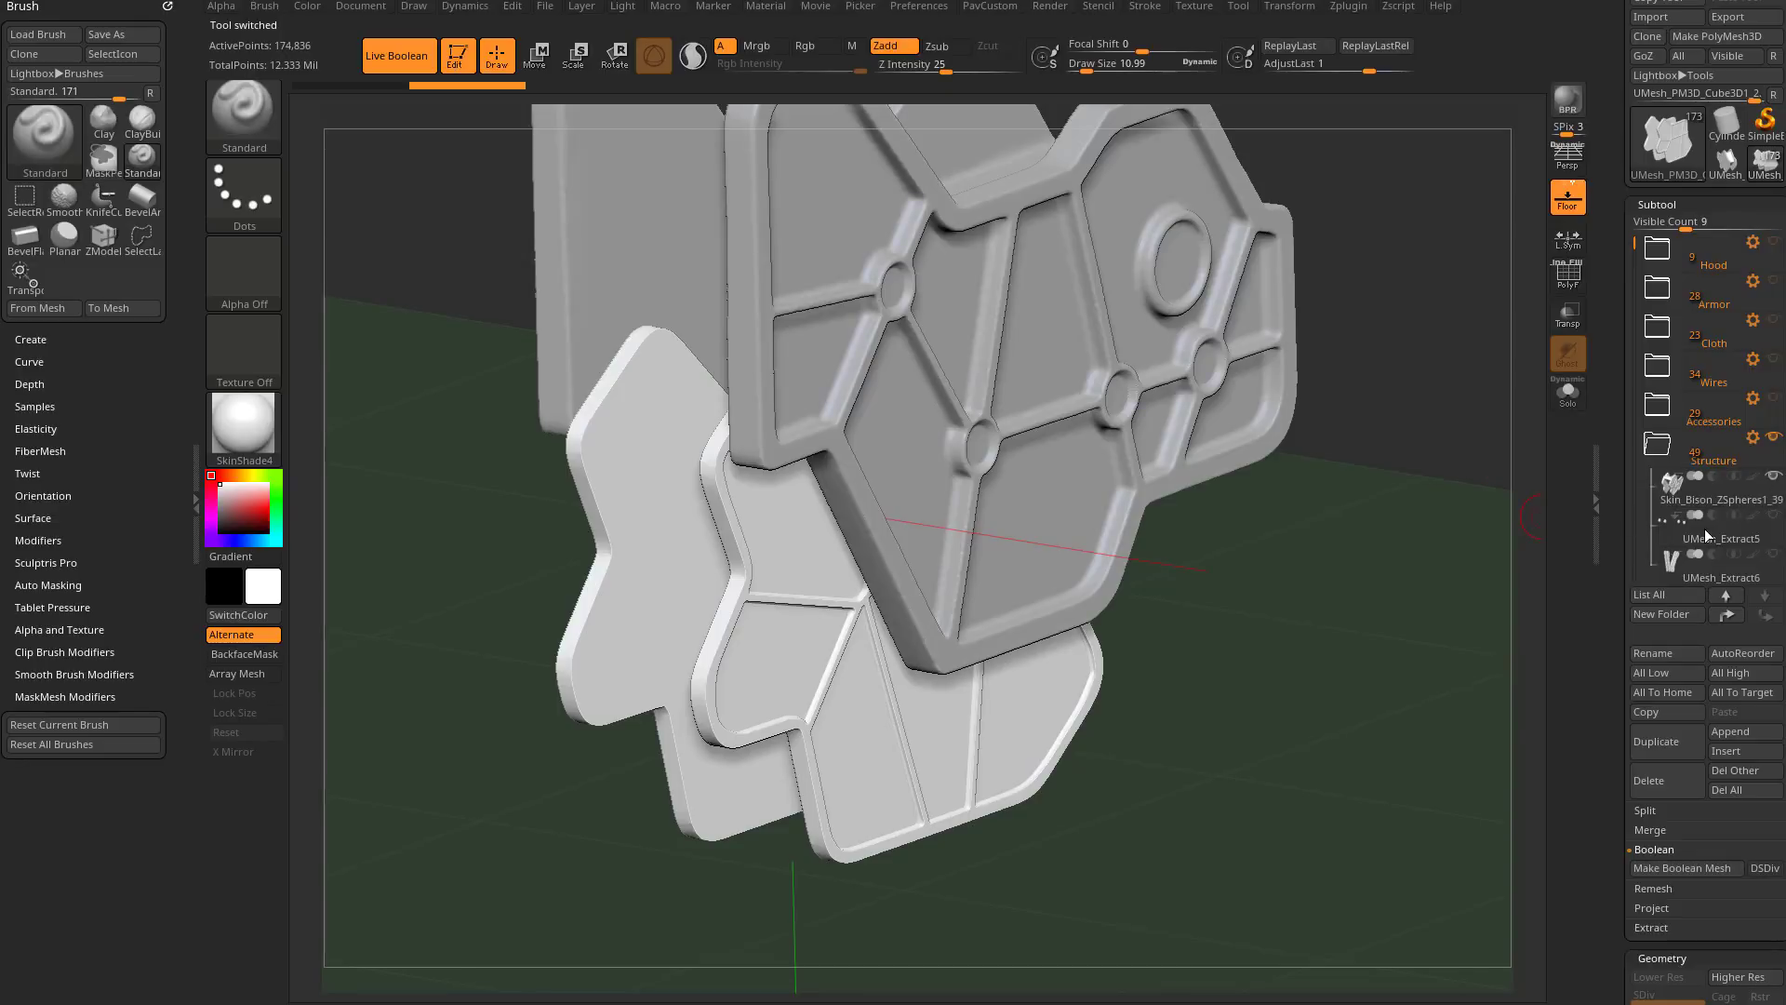
shift+click(1774, 478)
shift+click(1775, 478)
Step: Examine how the recessed torso part fits between the front legs and body from the side, rear and front
alt+drag(1421, 451, 1410, 399)
mouse_move(1386, 525)
mouse_down()
mouse_move(1404, 498)
mouse_move(1359, 522)
mouse_up()
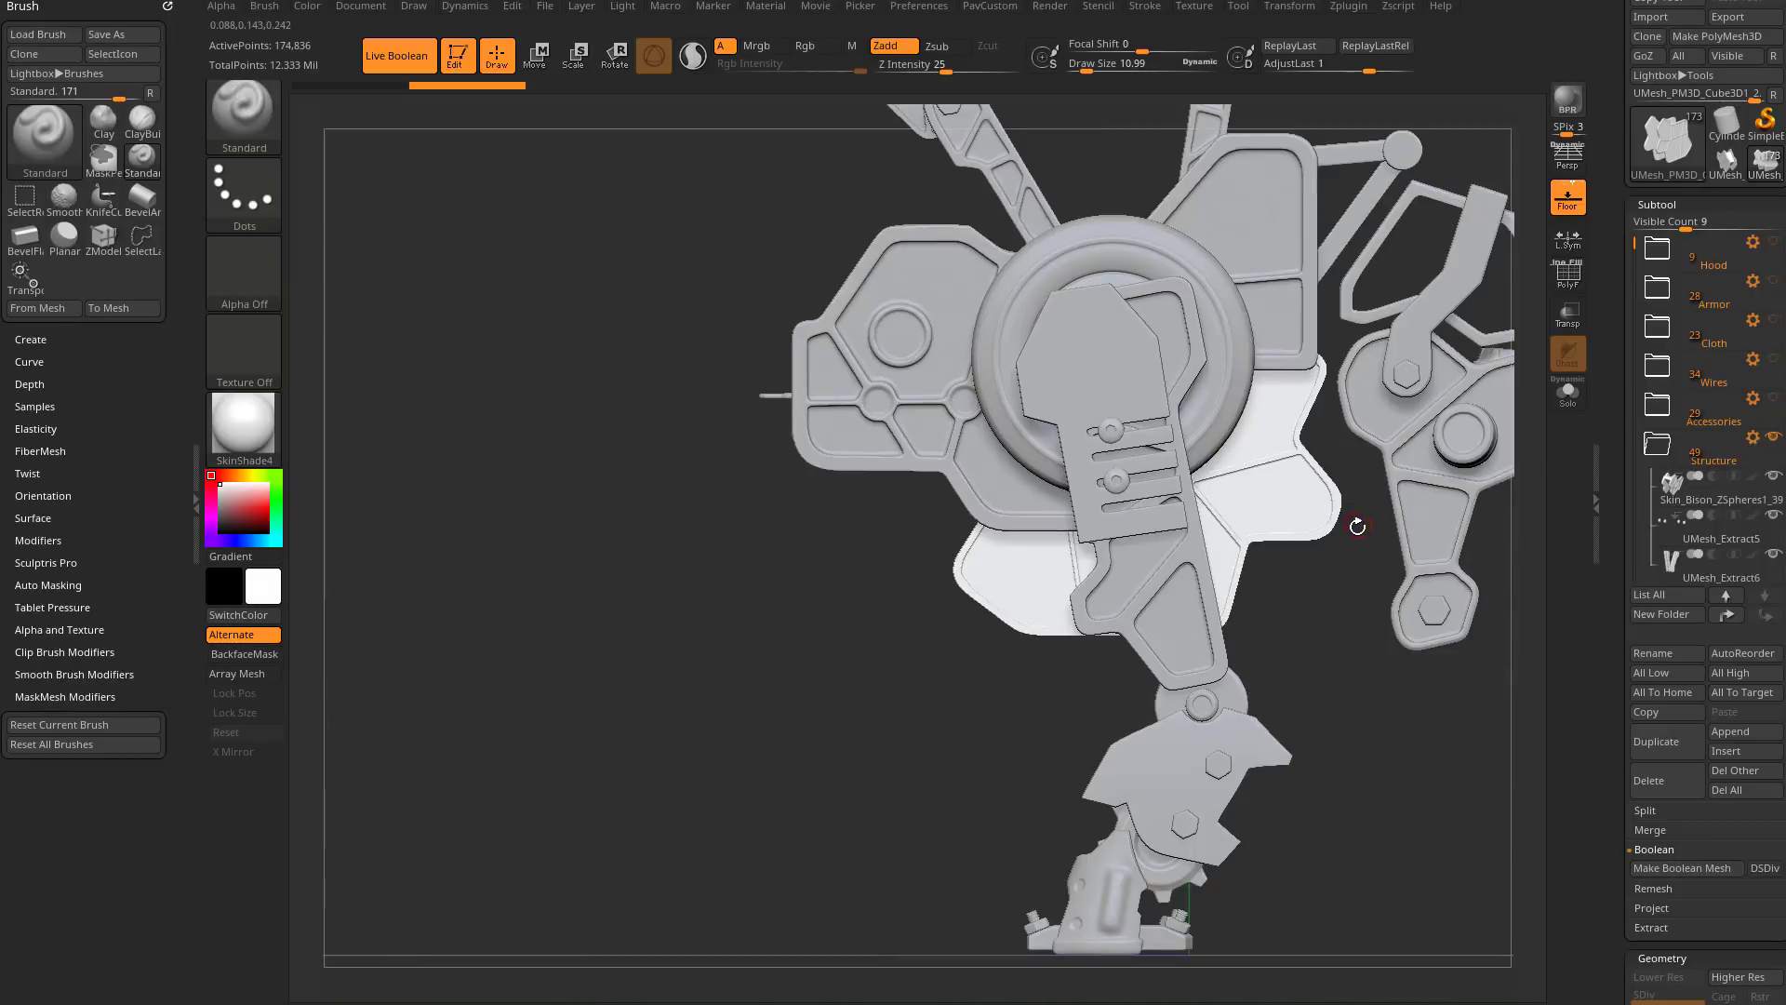
mouse_move(1288, 622)
alt+mouse_down()
mouse_move(1151, 719)
mouse_move(1023, 658)
mouse_move(1418, 302)
mouse_move(1404, 233)
mouse_move(1315, 330)
alt+mouse_up()
mouse_move(1317, 324)
mouse_down()
mouse_move(1209, 346)
mouse_move(1018, 466)
mouse_up()
key([)
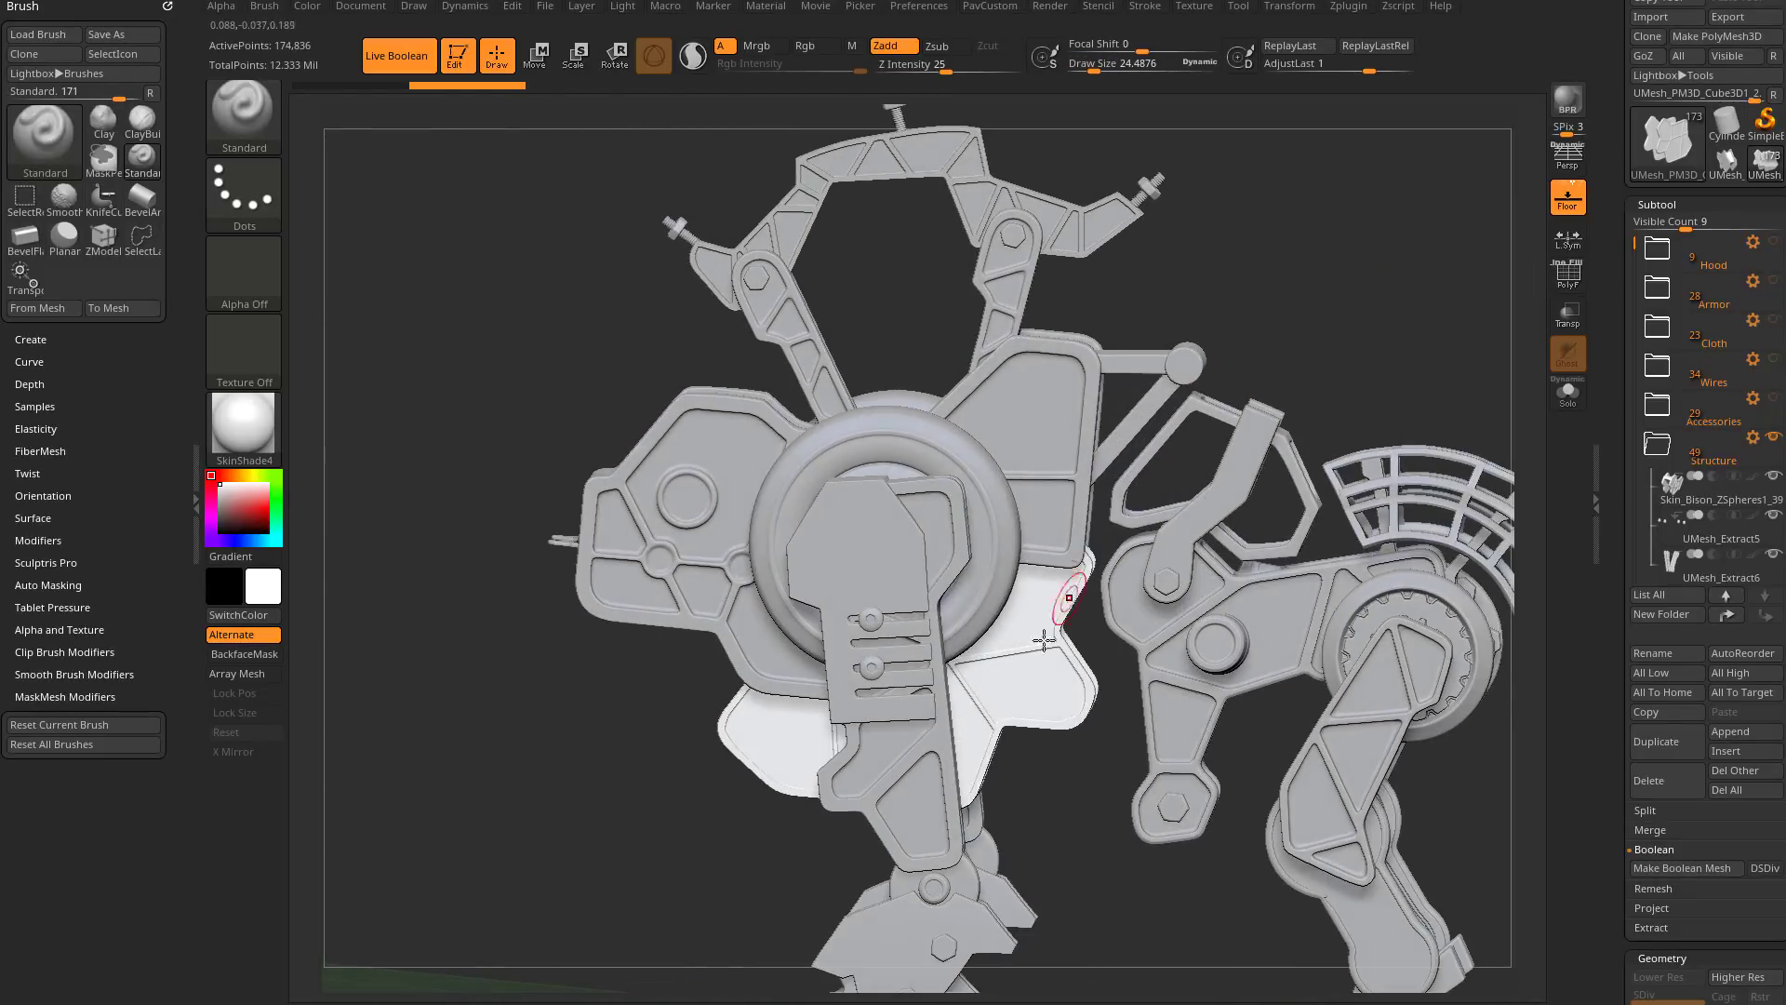
drag(1280, 313, 802, 603)
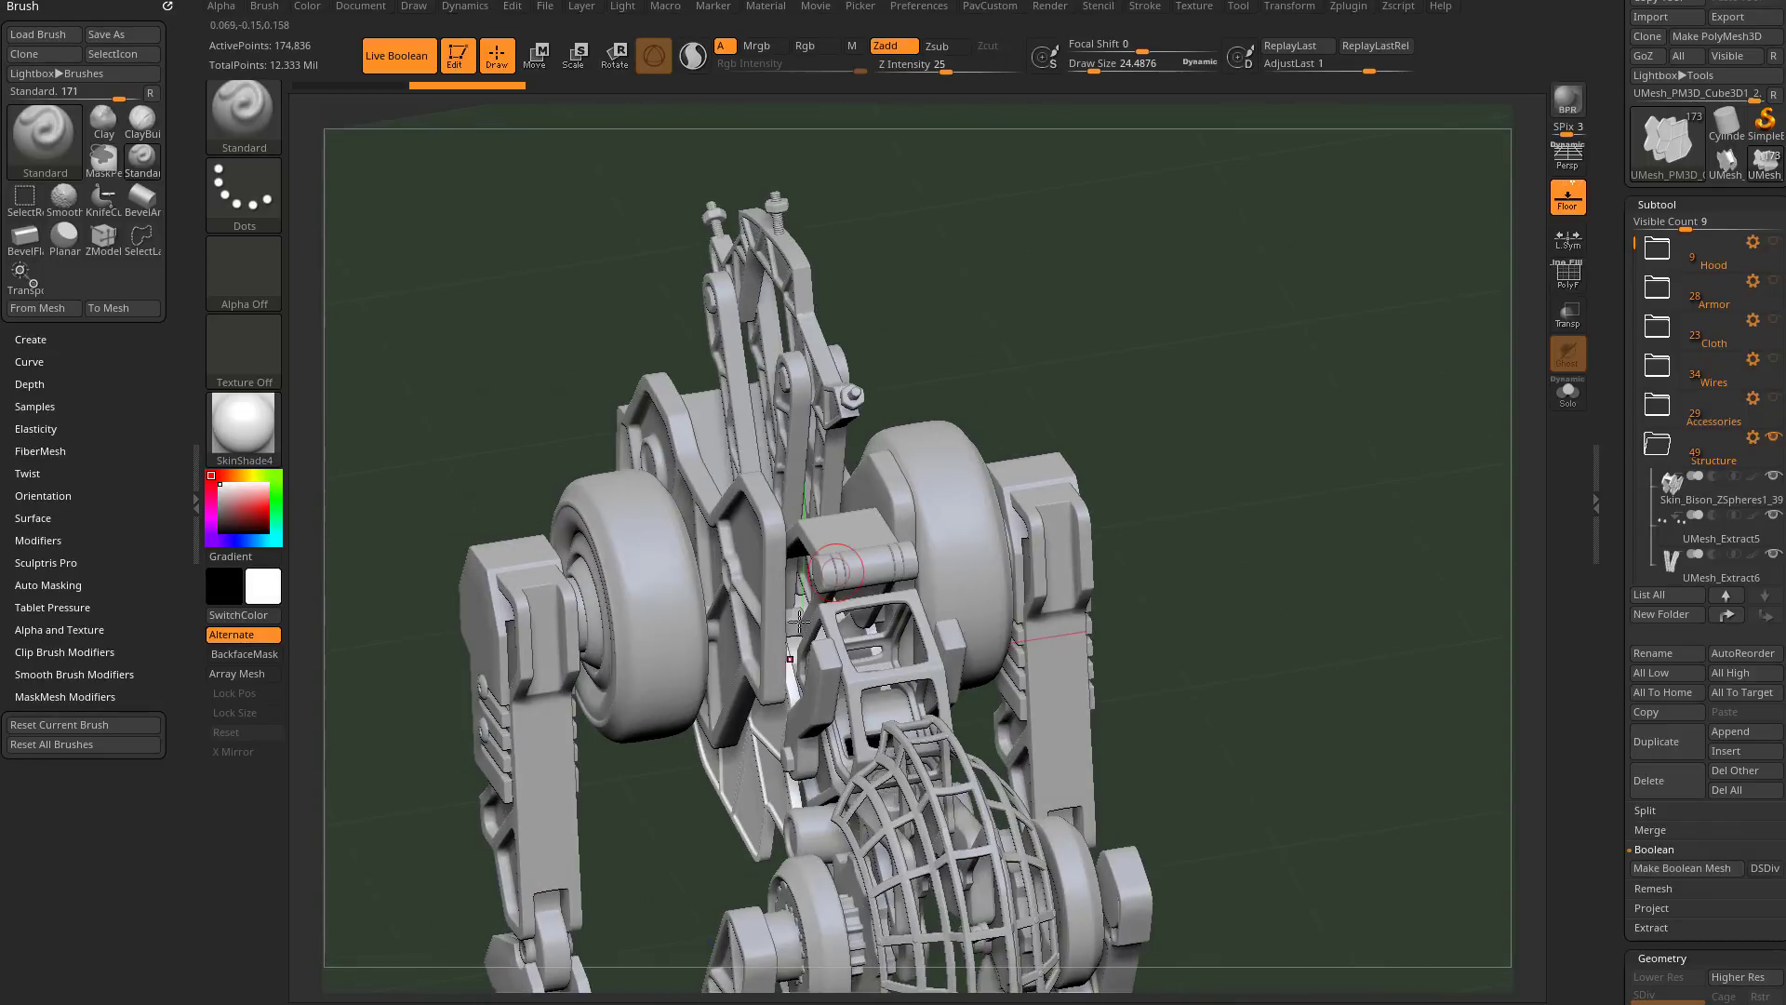
drag(1361, 478, 1487, 410)
drag(1371, 407, 930, 631)
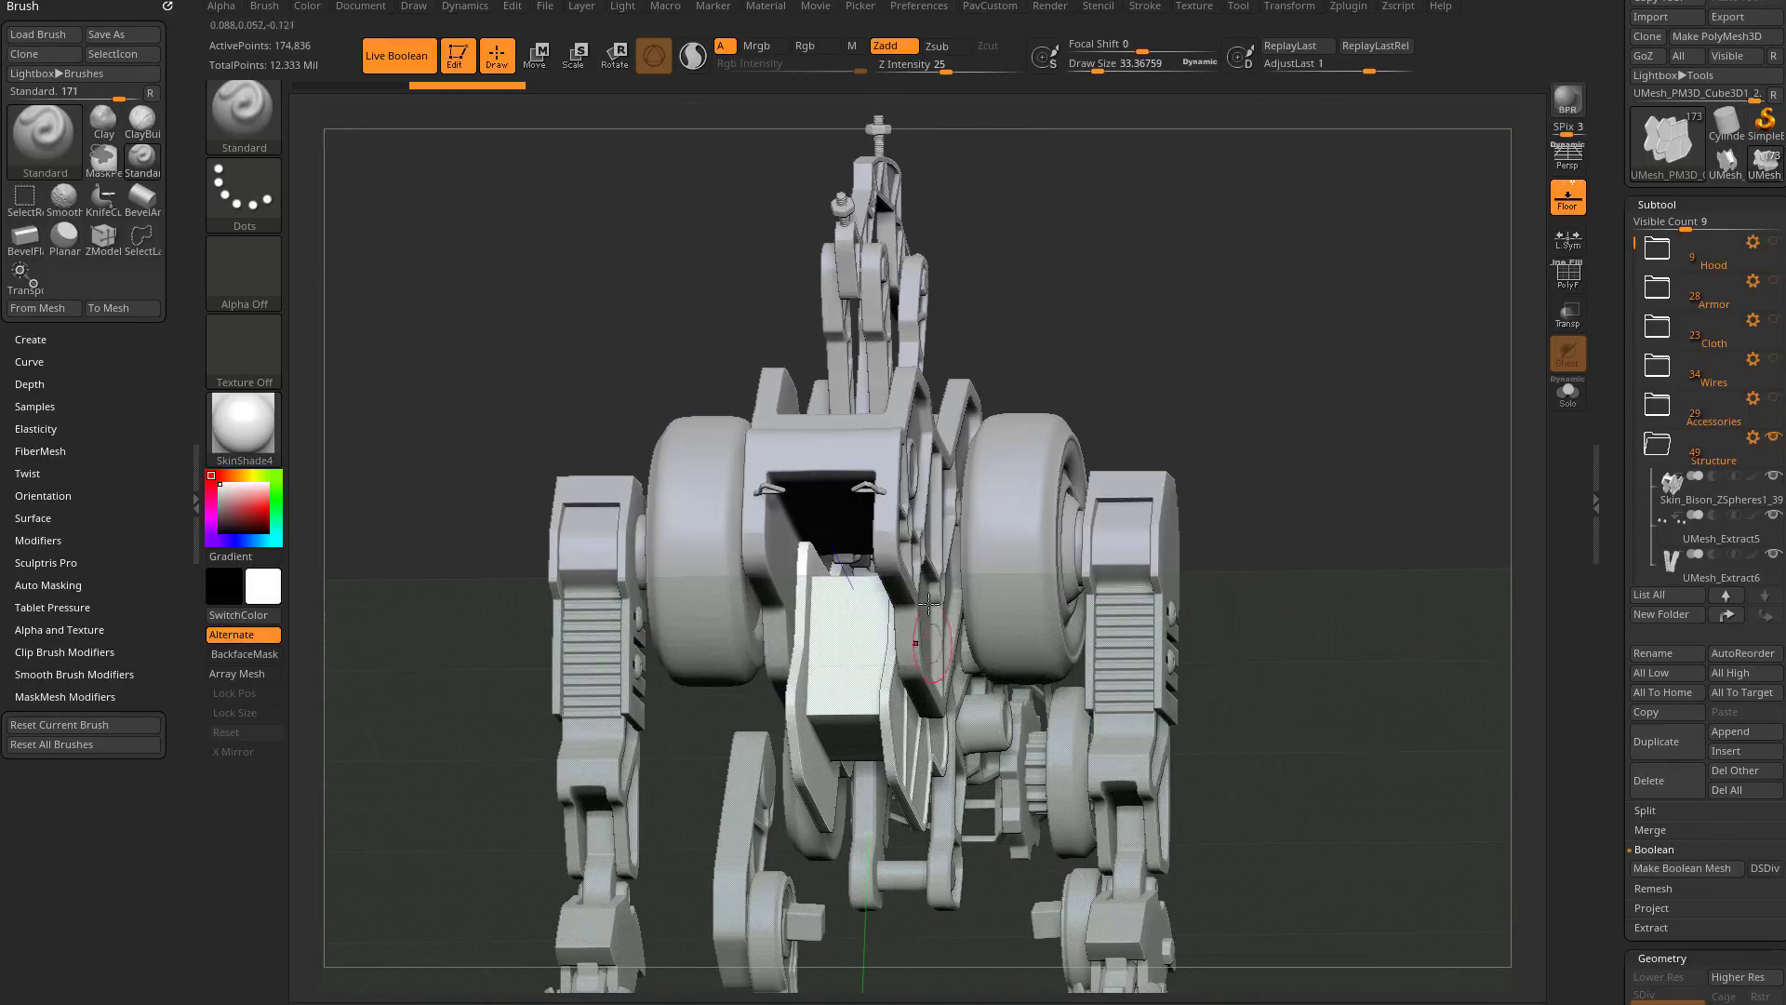
drag(1398, 415, 1260, 484)
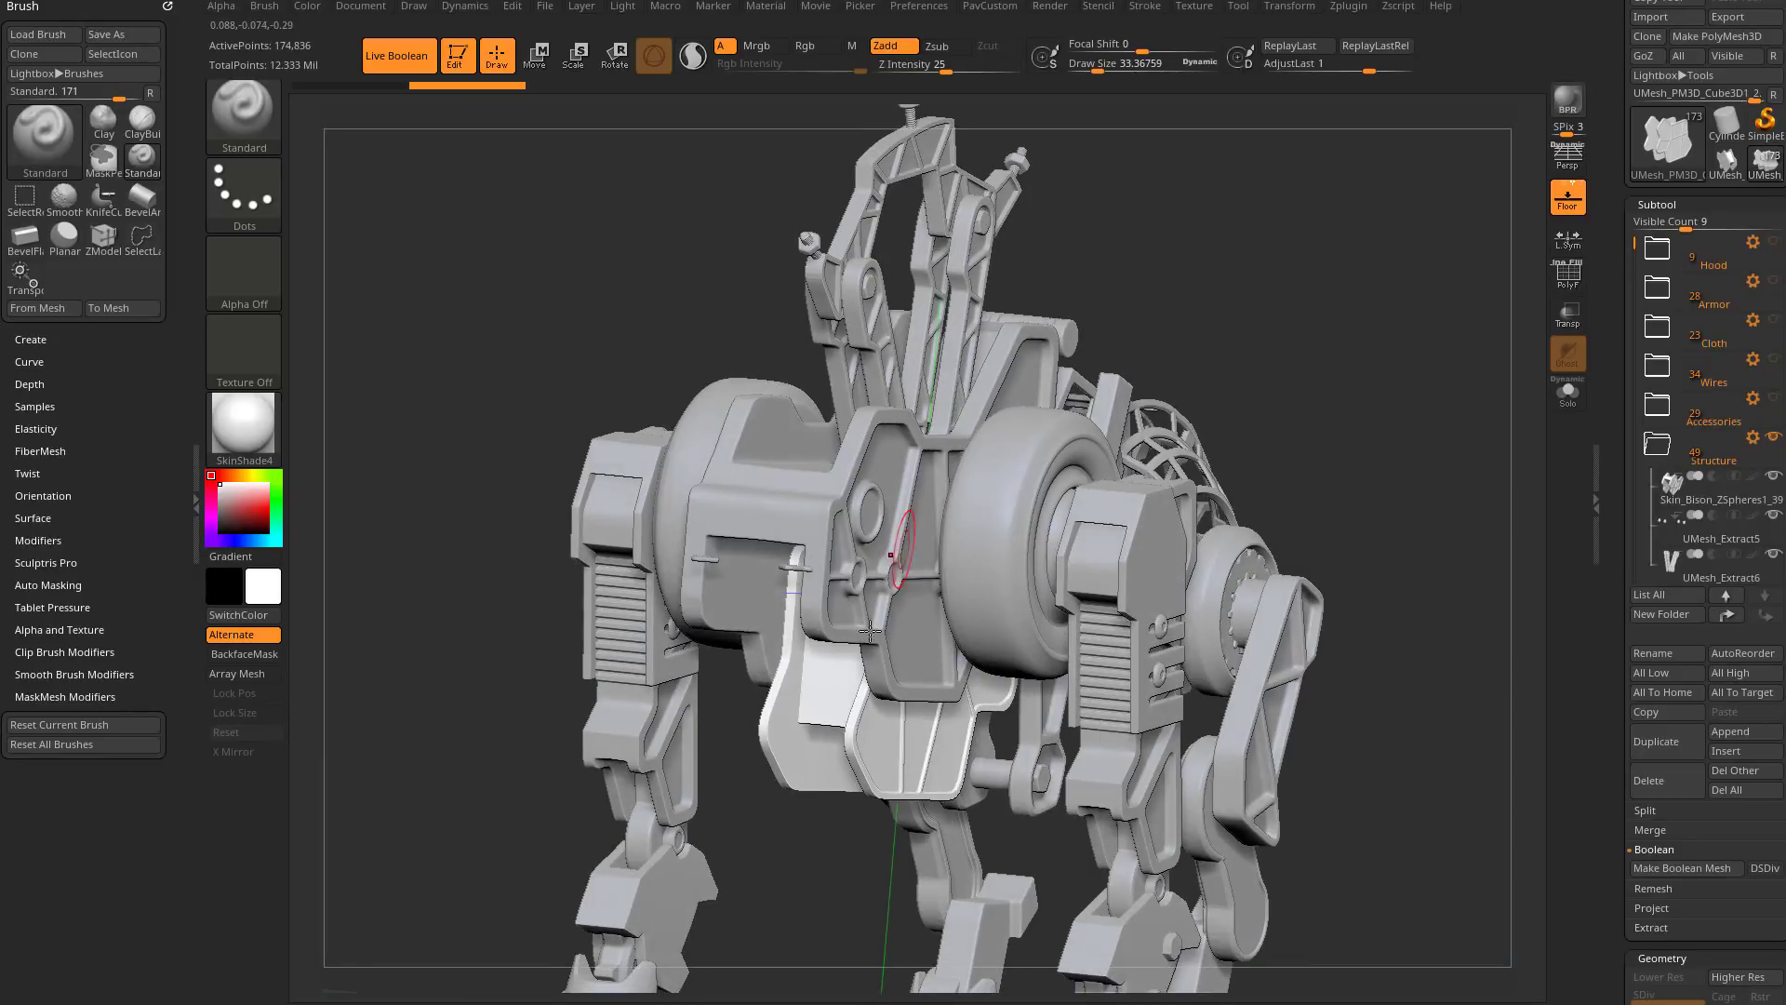
drag(1405, 446, 1166, 580)
drag(941, 844, 852, 714)
mouse_move(1319, 457)
mouse_down()
mouse_move(1348, 403)
mouse_move(1284, 484)
mouse_move(1340, 447)
mouse_move(957, 577)
mouse_up()
Step: Select the Skin_Bison_ZSpheres1_39 head and body subtool and view the whole bison
key(s)
alt+click(934, 591)
mouse_move(1293, 406)
mouse_down()
mouse_move(1396, 370)
mouse_move(1321, 456)
mouse_move(1287, 424)
mouse_up()
mouse_move(1224, 505)
mouse_down()
mouse_move(1328, 403)
mouse_move(1324, 319)
mouse_move(1330, 353)
mouse_move(1343, 320)
mouse_up()
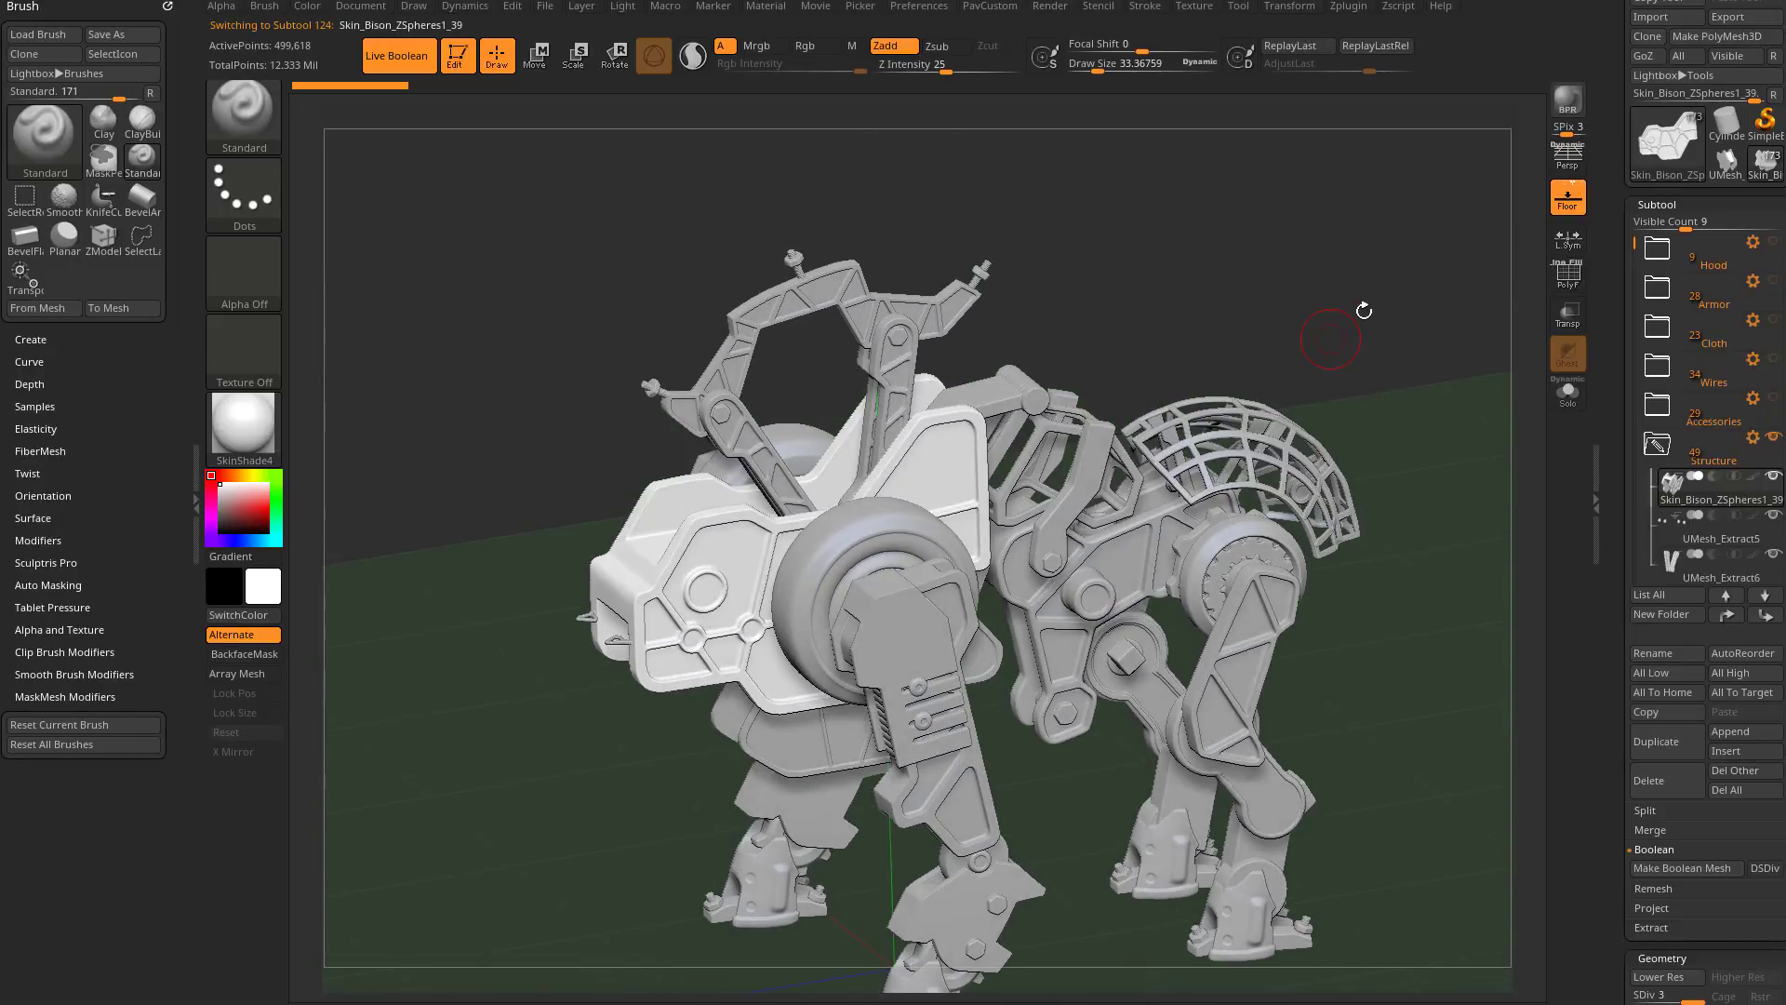